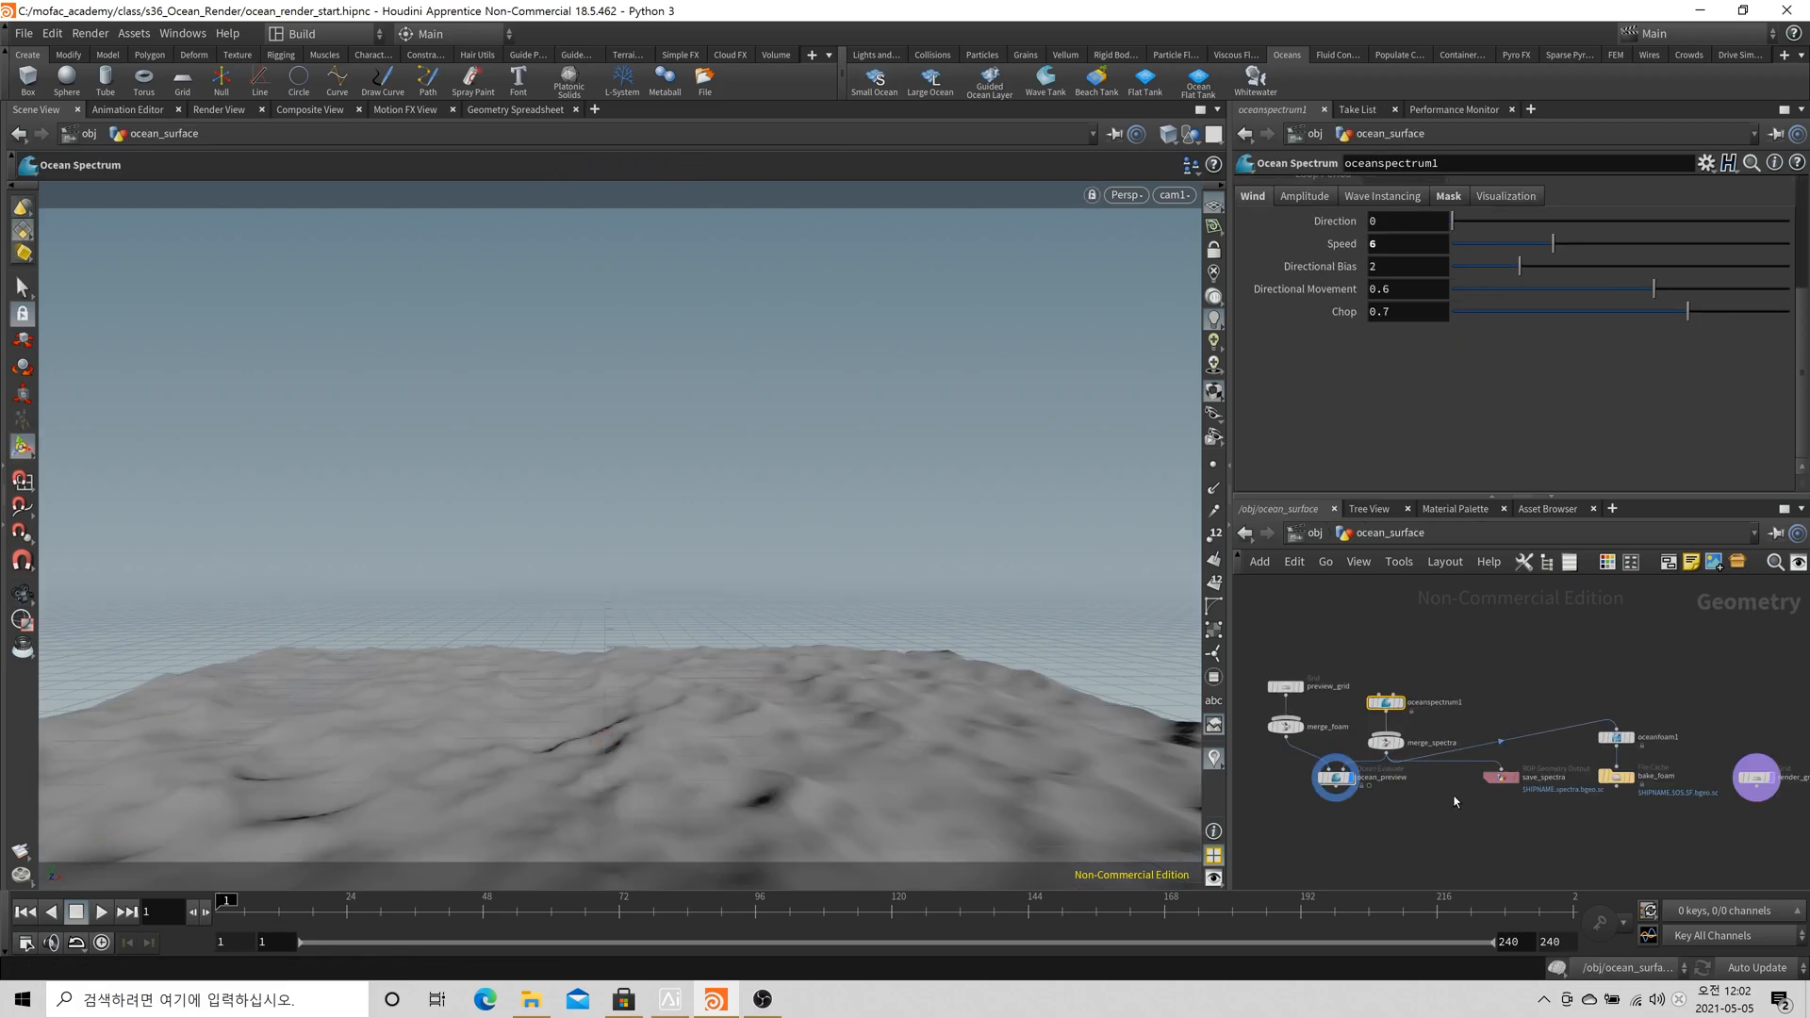
Examine the ocean surface network, including the ocean_preview, save_spectra, oceanfoam1 and bake_foam nodes
{"action": "scroll", "coordinate": [1310, 745], "scroll_direction": "up", "scroll_amount": 2}
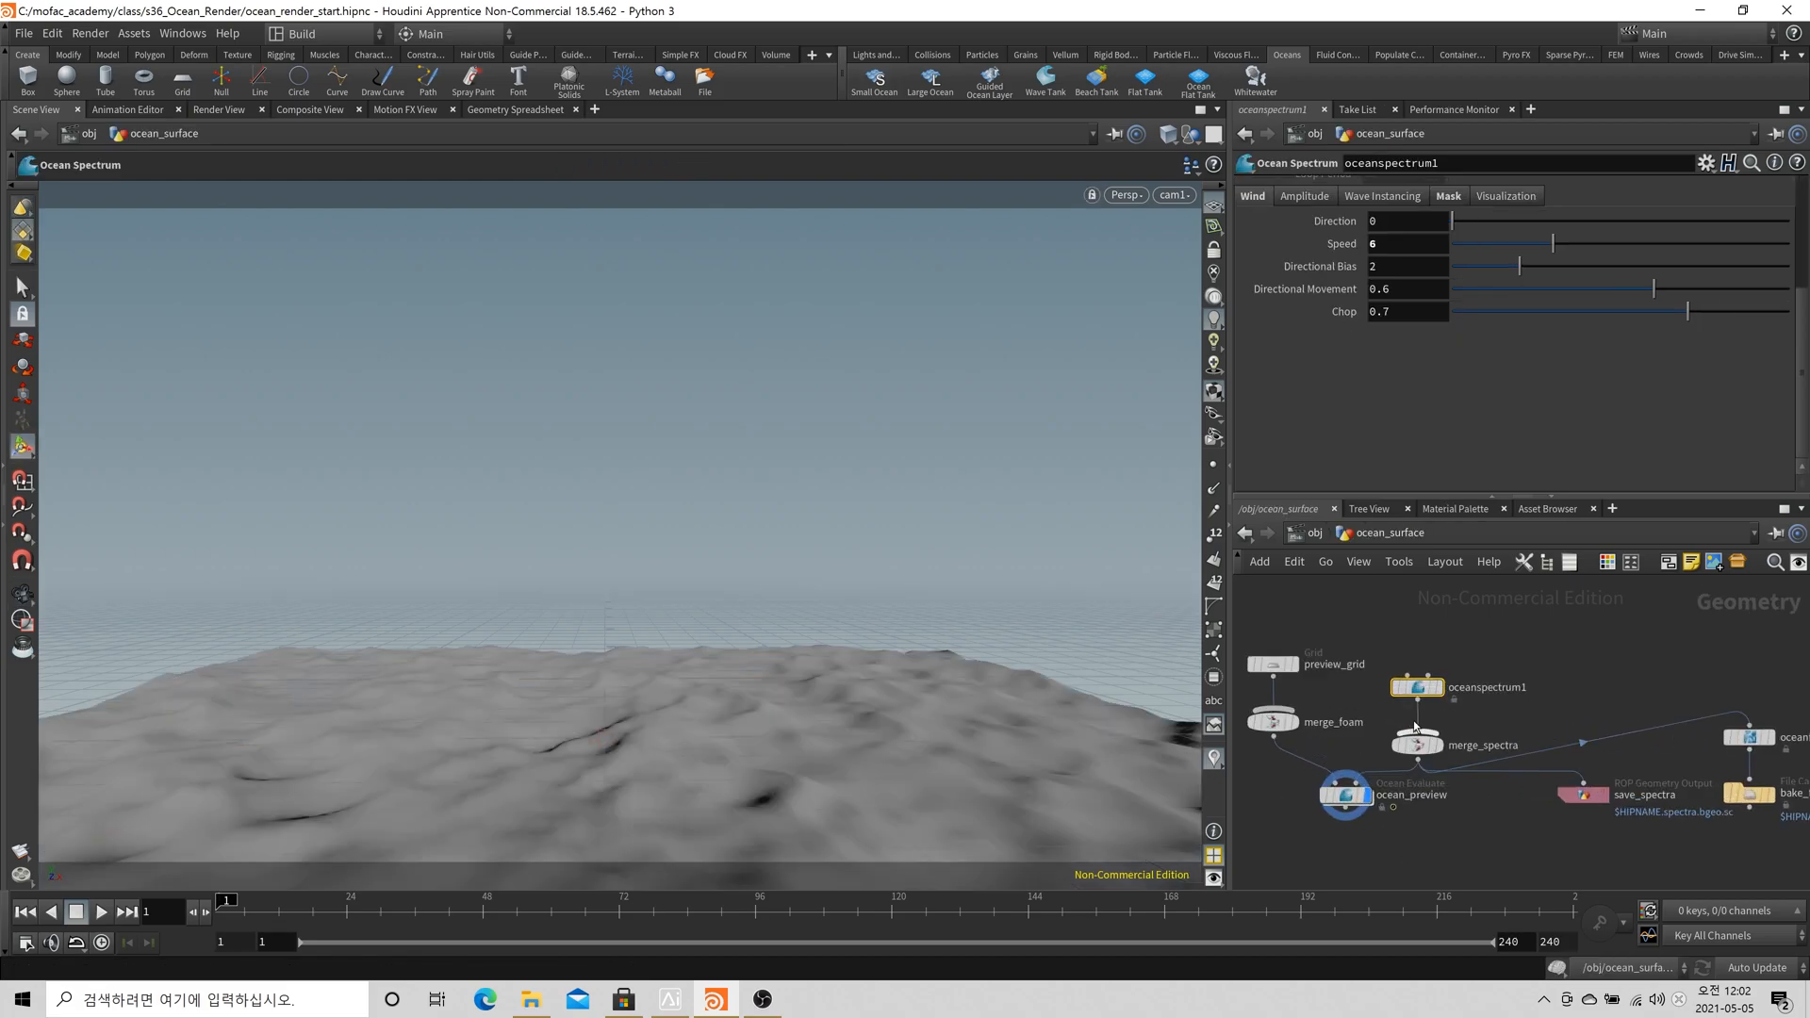
{"action": "middle_click_drag", "start_coordinate": [1402, 833], "coordinate": [1441, 794]}
{"action": "key", "text": "Tab"}
{"action": "left_click", "coordinate": [1363, 760]}
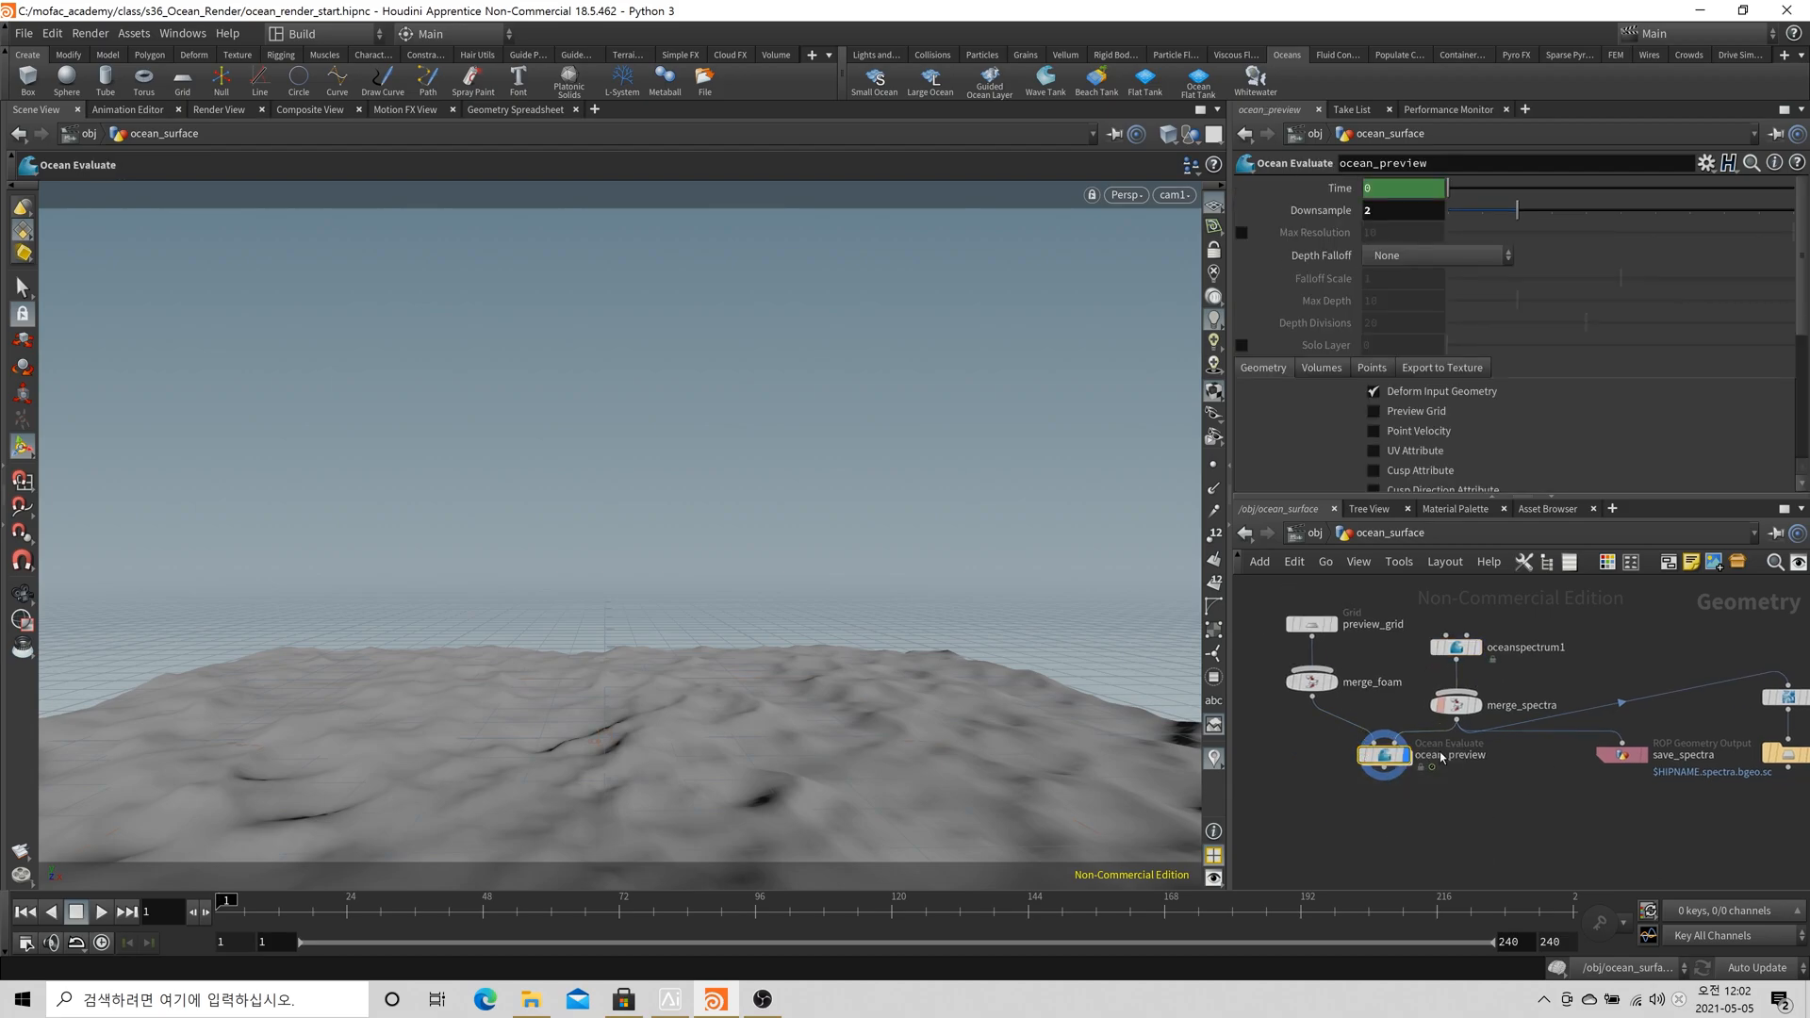
{"action": "scroll", "coordinate": [1499, 808], "scroll_direction": "down", "scroll_amount": 1}
{"action": "middle_click_drag", "start_coordinate": [1565, 810], "coordinate": [1429, 754]}
{"action": "scroll", "coordinate": [1449, 789], "scroll_direction": "up", "scroll_amount": 3}
{"action": "left_click", "coordinate": [1547, 704]}
{"action": "scroll", "coordinate": [1580, 792], "scroll_direction": "down", "scroll_amount": 2}
{"action": "left_click_drag", "start_coordinate": [1640, 795], "coordinate": [1553, 650]}
{"action": "scroll", "coordinate": [1651, 694], "scroll_direction": "down", "scroll_amount": 3}
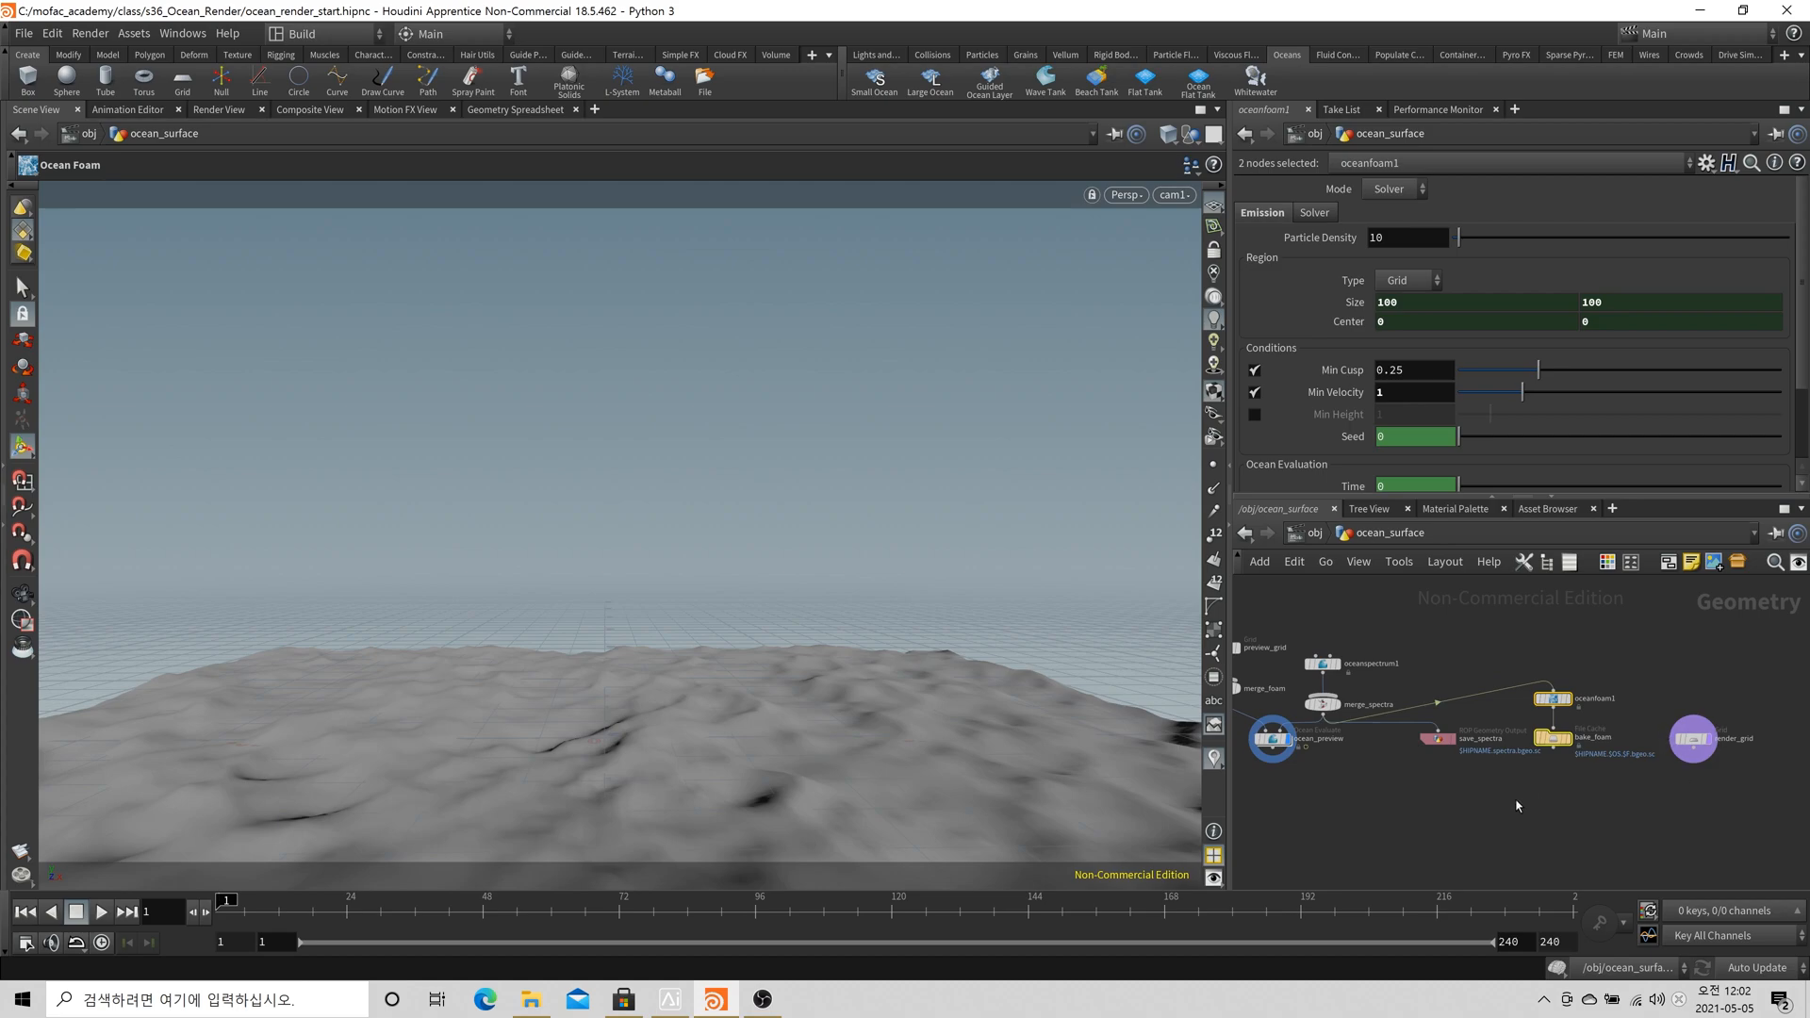
{"action": "middle_click_drag", "start_coordinate": [1518, 806], "coordinate": [1608, 797]}
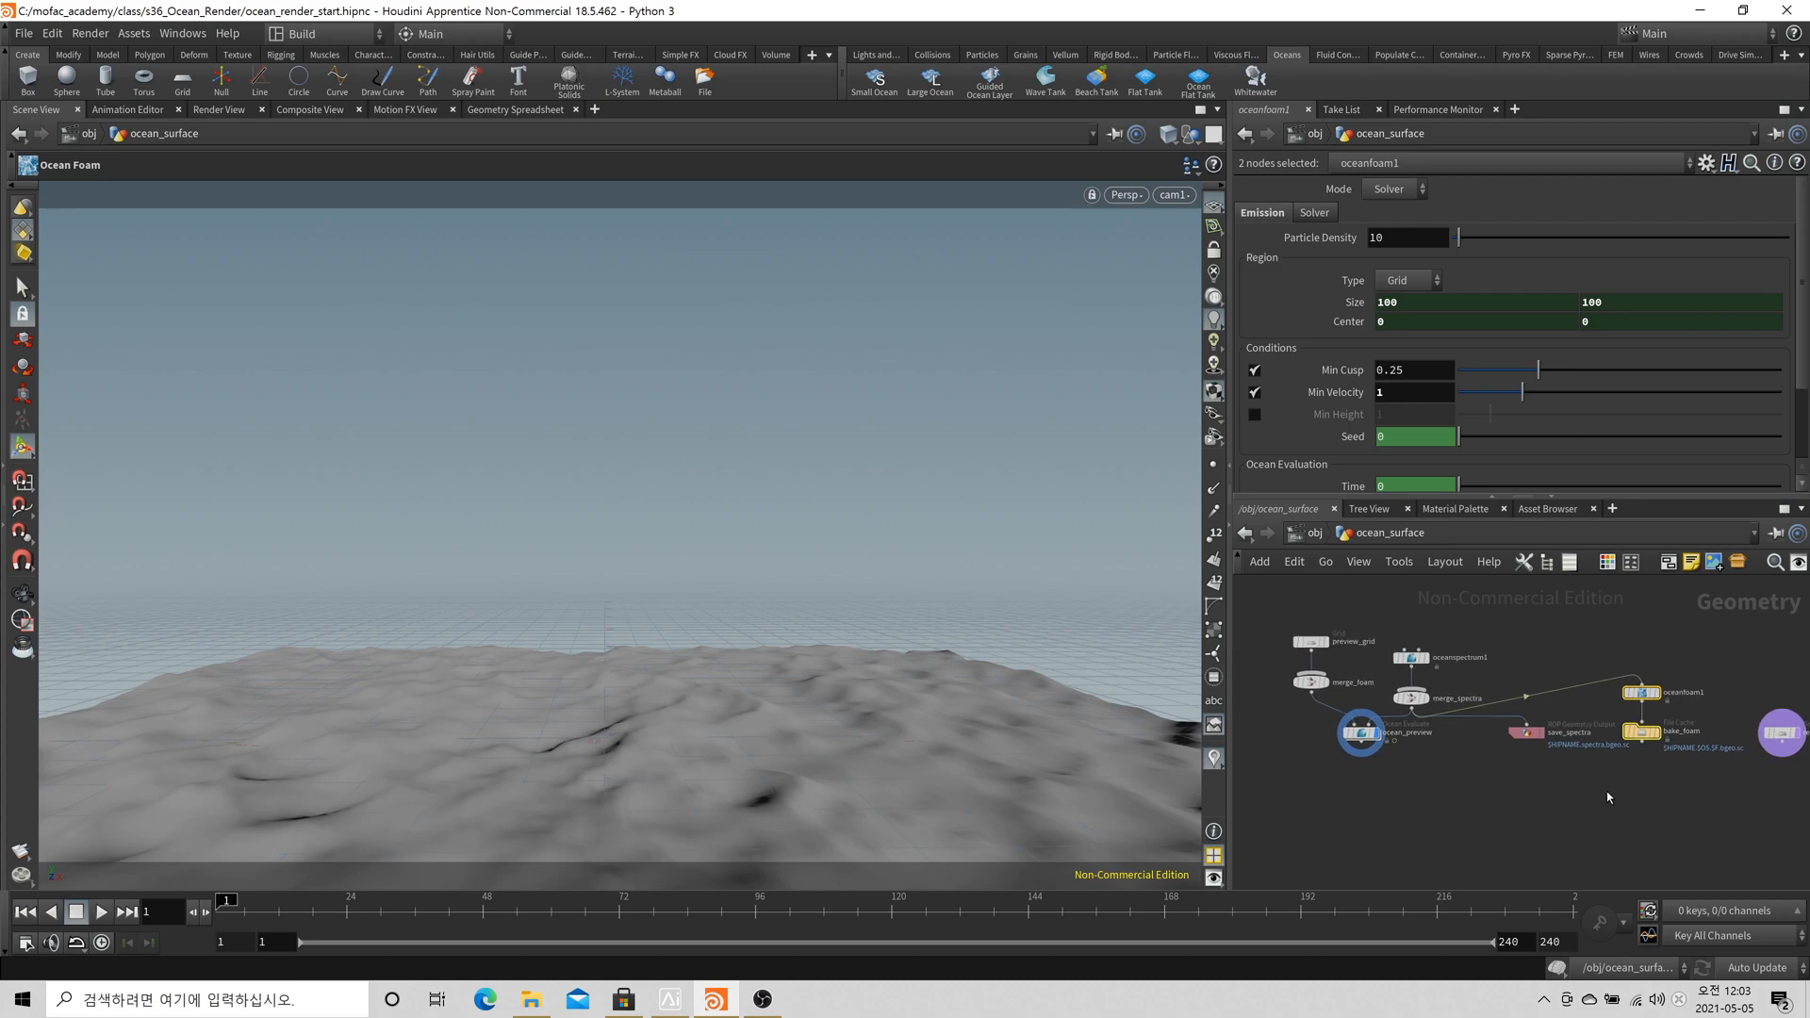
{"action": "left_click", "coordinate": [1607, 792]}
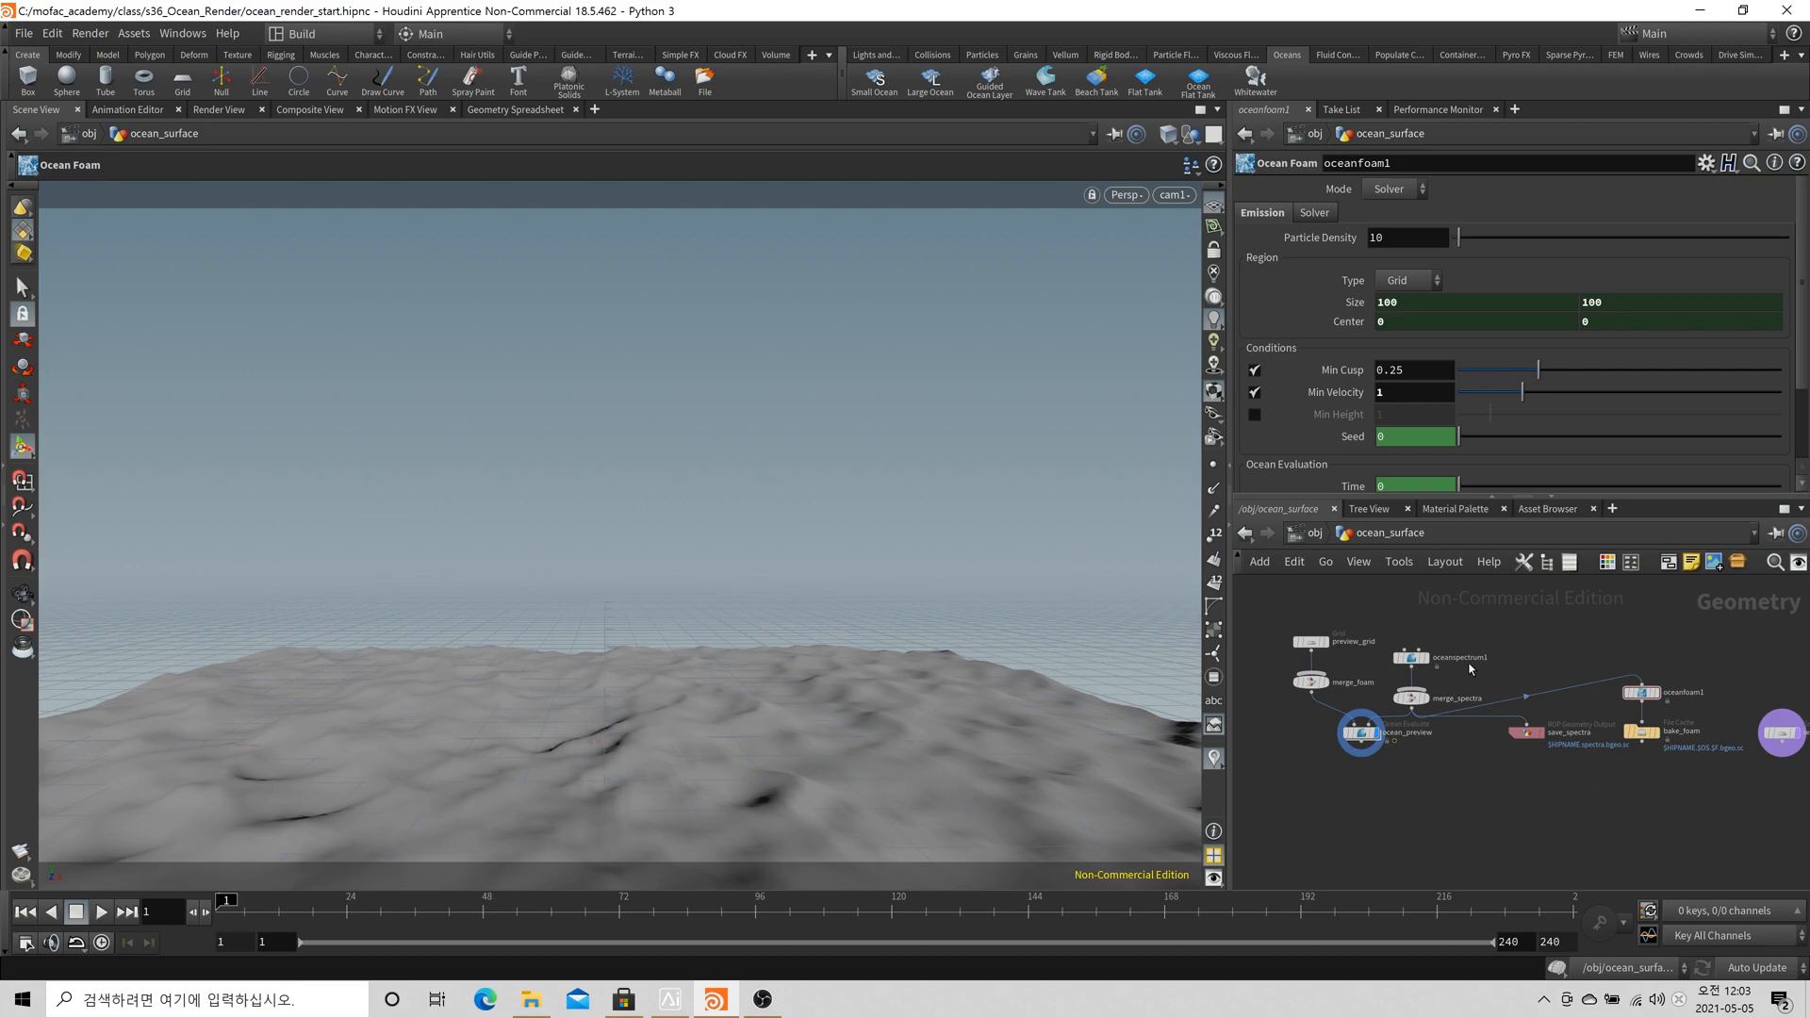
Set the wind direction of oceanspectrum1 to 25 and check the wave motion up to frame 61
{"action": "scroll", "coordinate": [1468, 664], "scroll_direction": "up", "scroll_amount": 3}
{"action": "left_click", "coordinate": [1393, 650]}
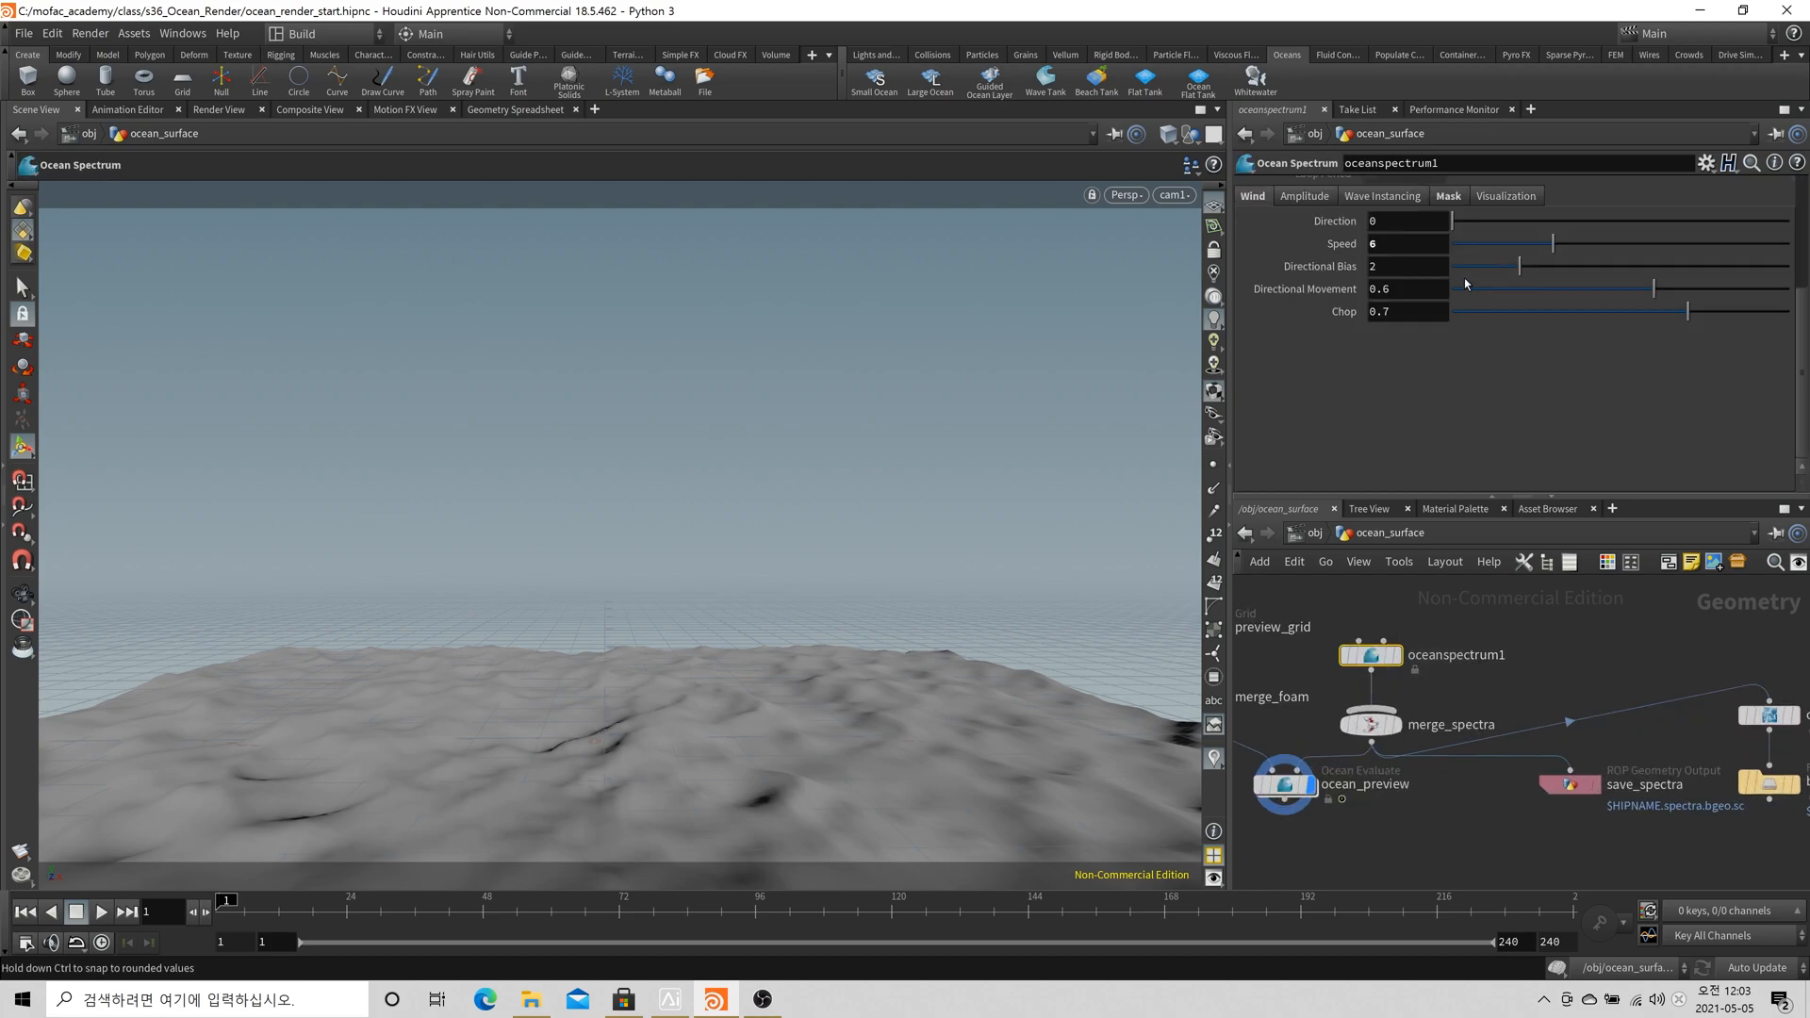
{"action": "scroll", "coordinate": [1462, 288], "scroll_direction": "up", "scroll_amount": 3}
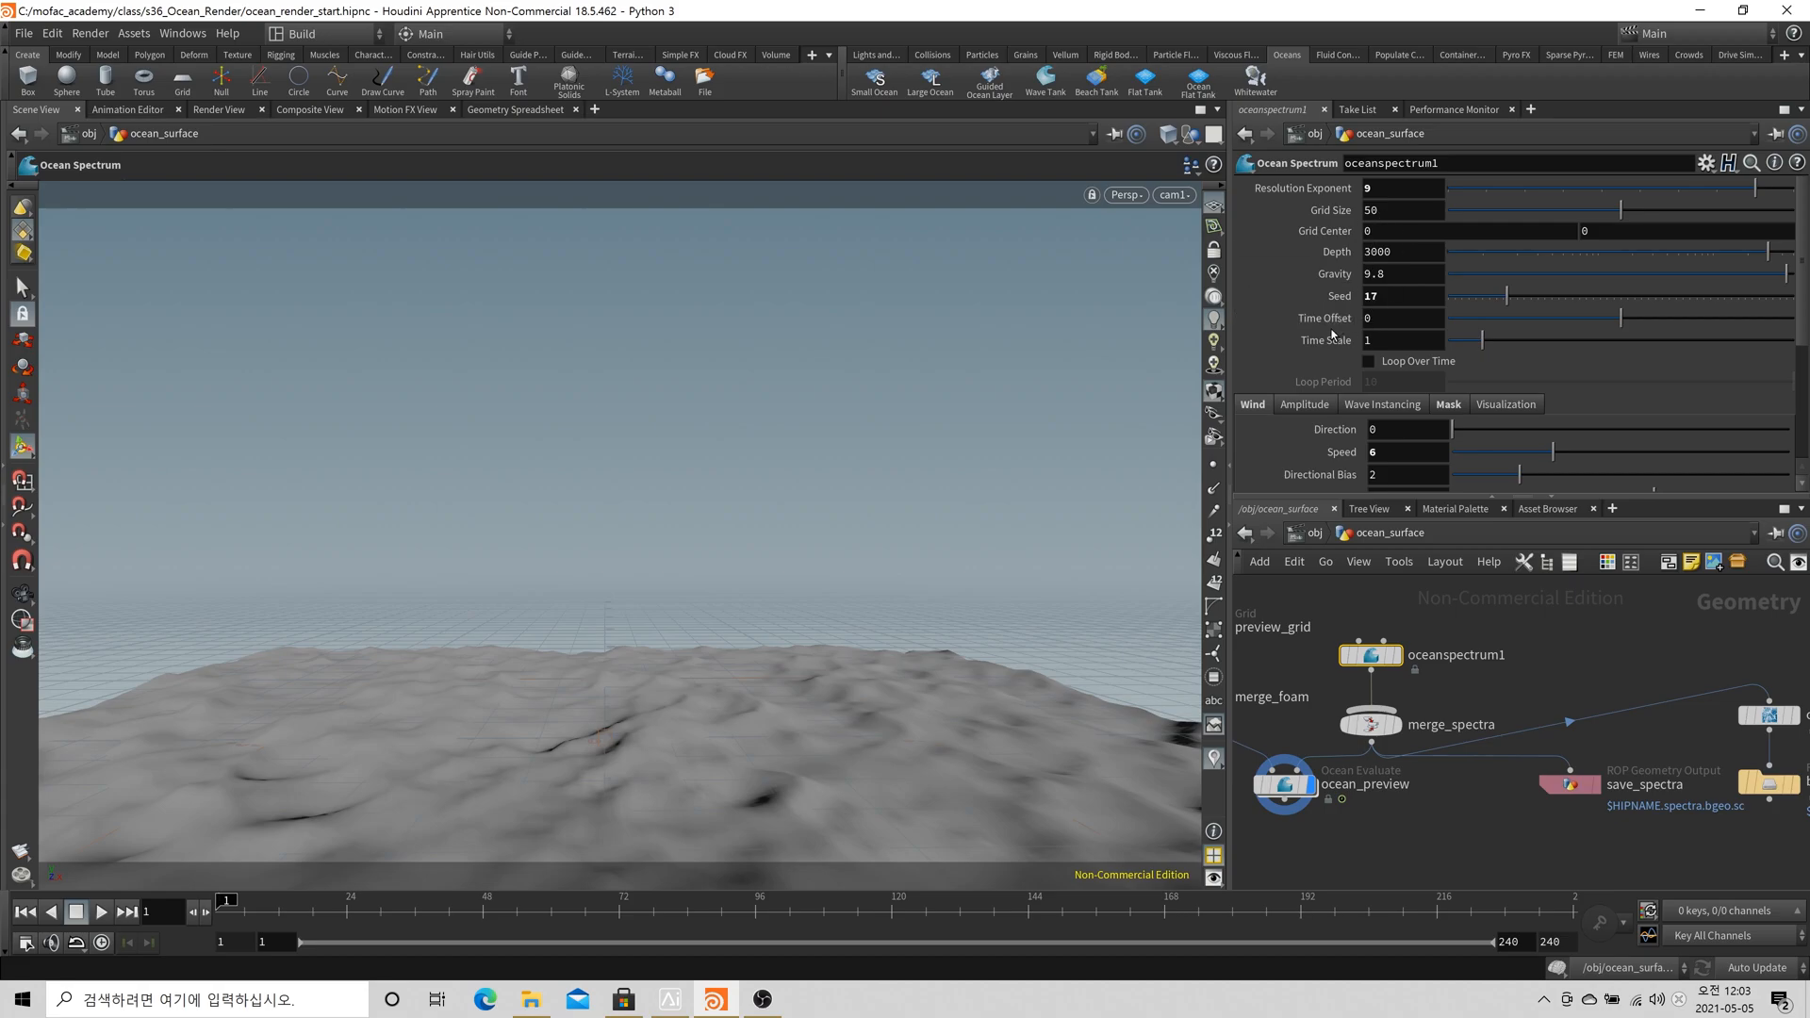
{"action": "scroll", "coordinate": [1332, 334], "scroll_direction": "down", "scroll_amount": 3}
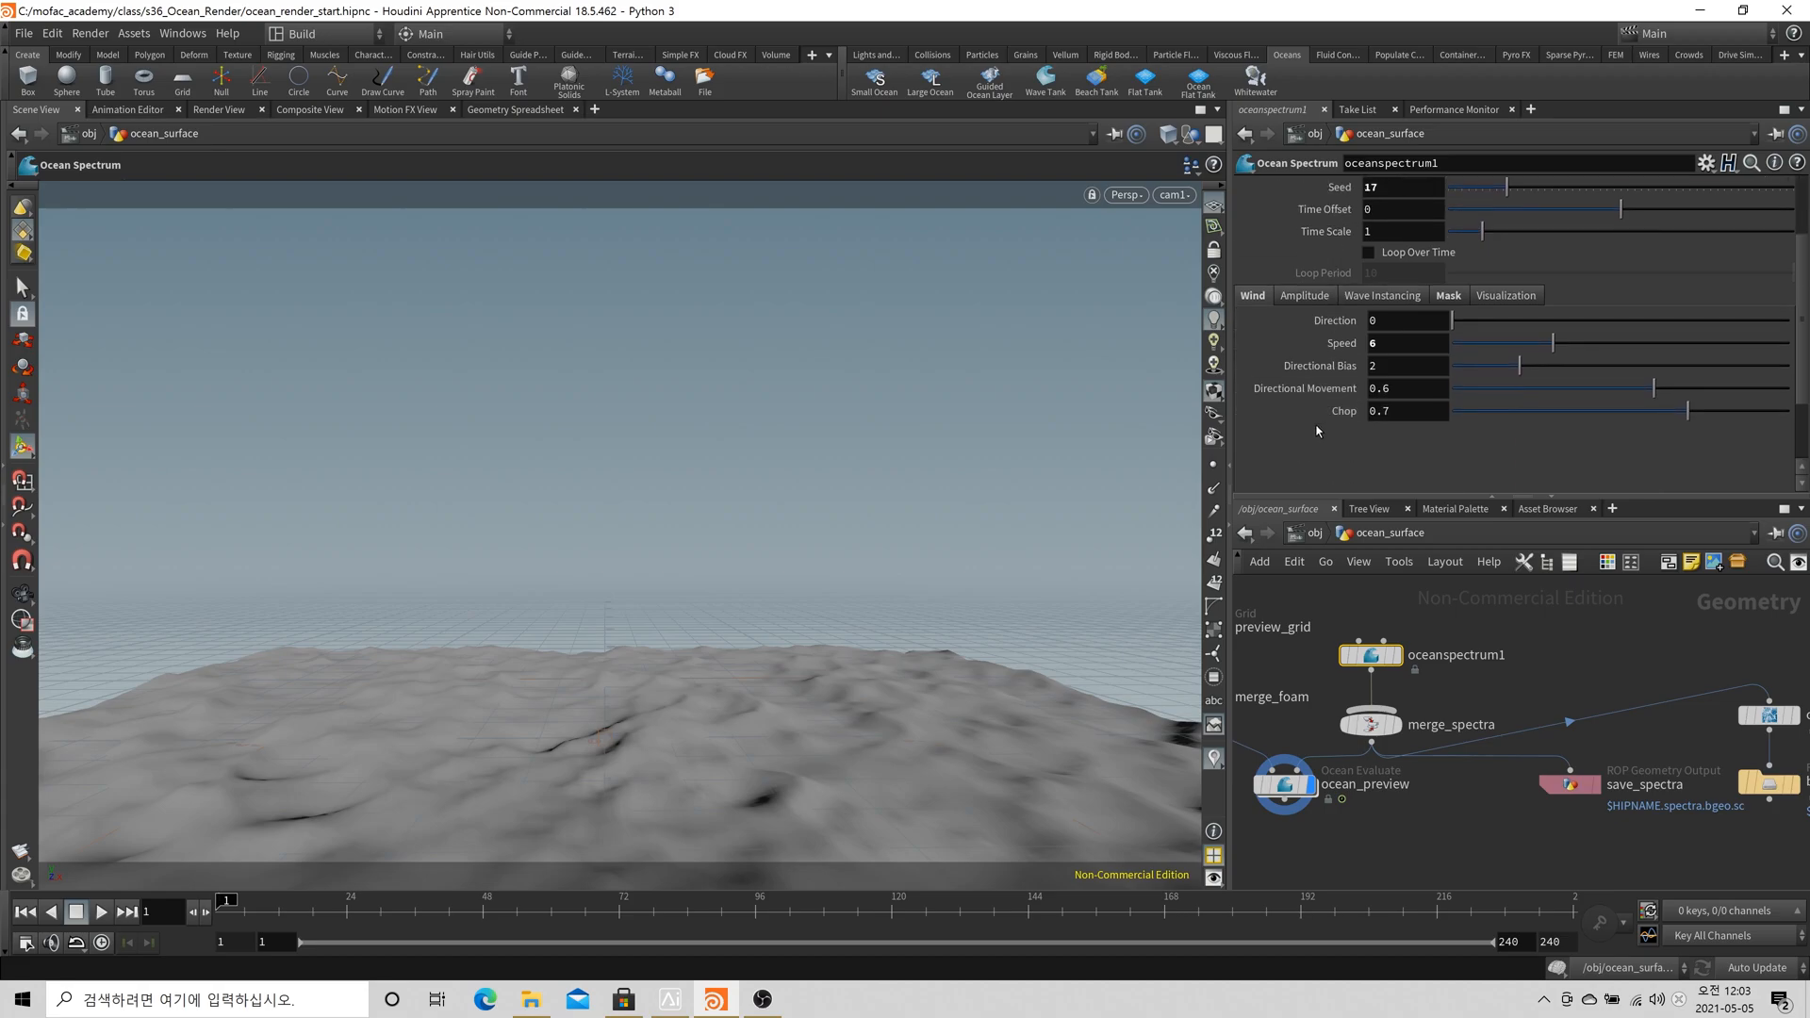
{"action": "double_click", "coordinate": [1404, 323]}
{"action": "type", "text": "25"}
{"action": "key", "text": "Return"}
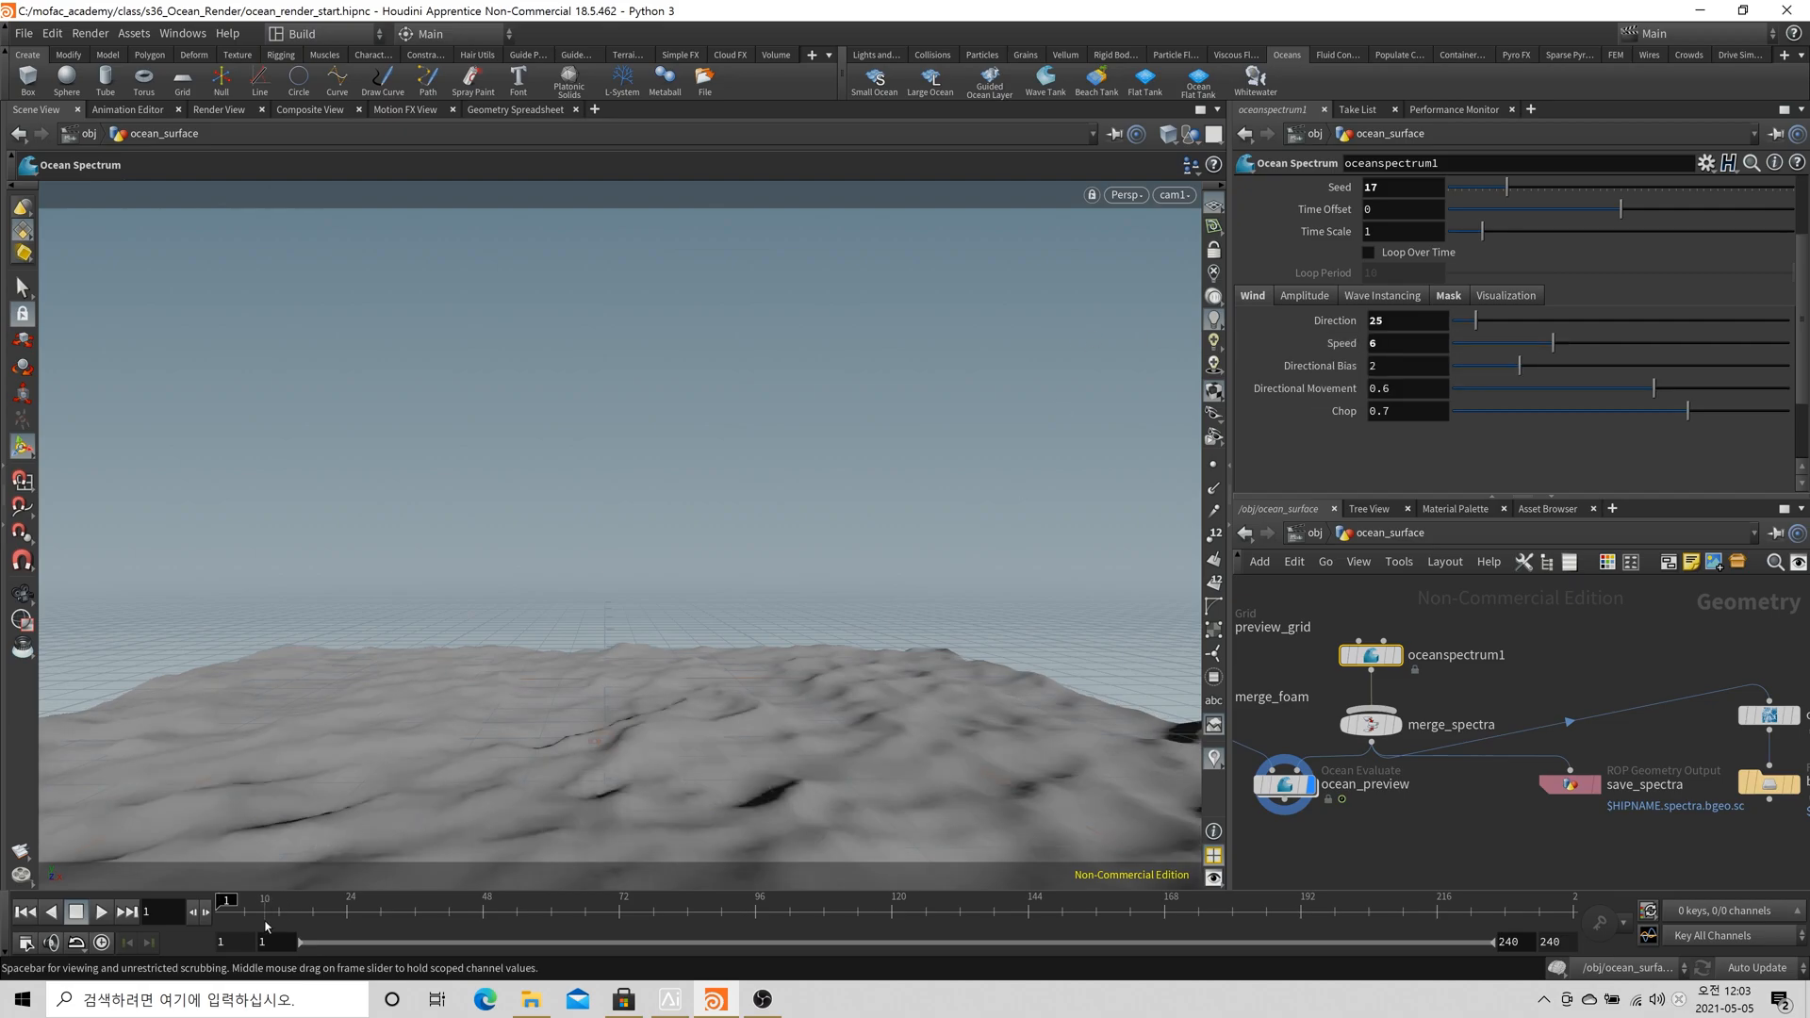
{"action": "left_click_drag", "start_coordinate": [266, 916], "coordinate": [306, 914]}
{"action": "left_click", "coordinate": [555, 917]}
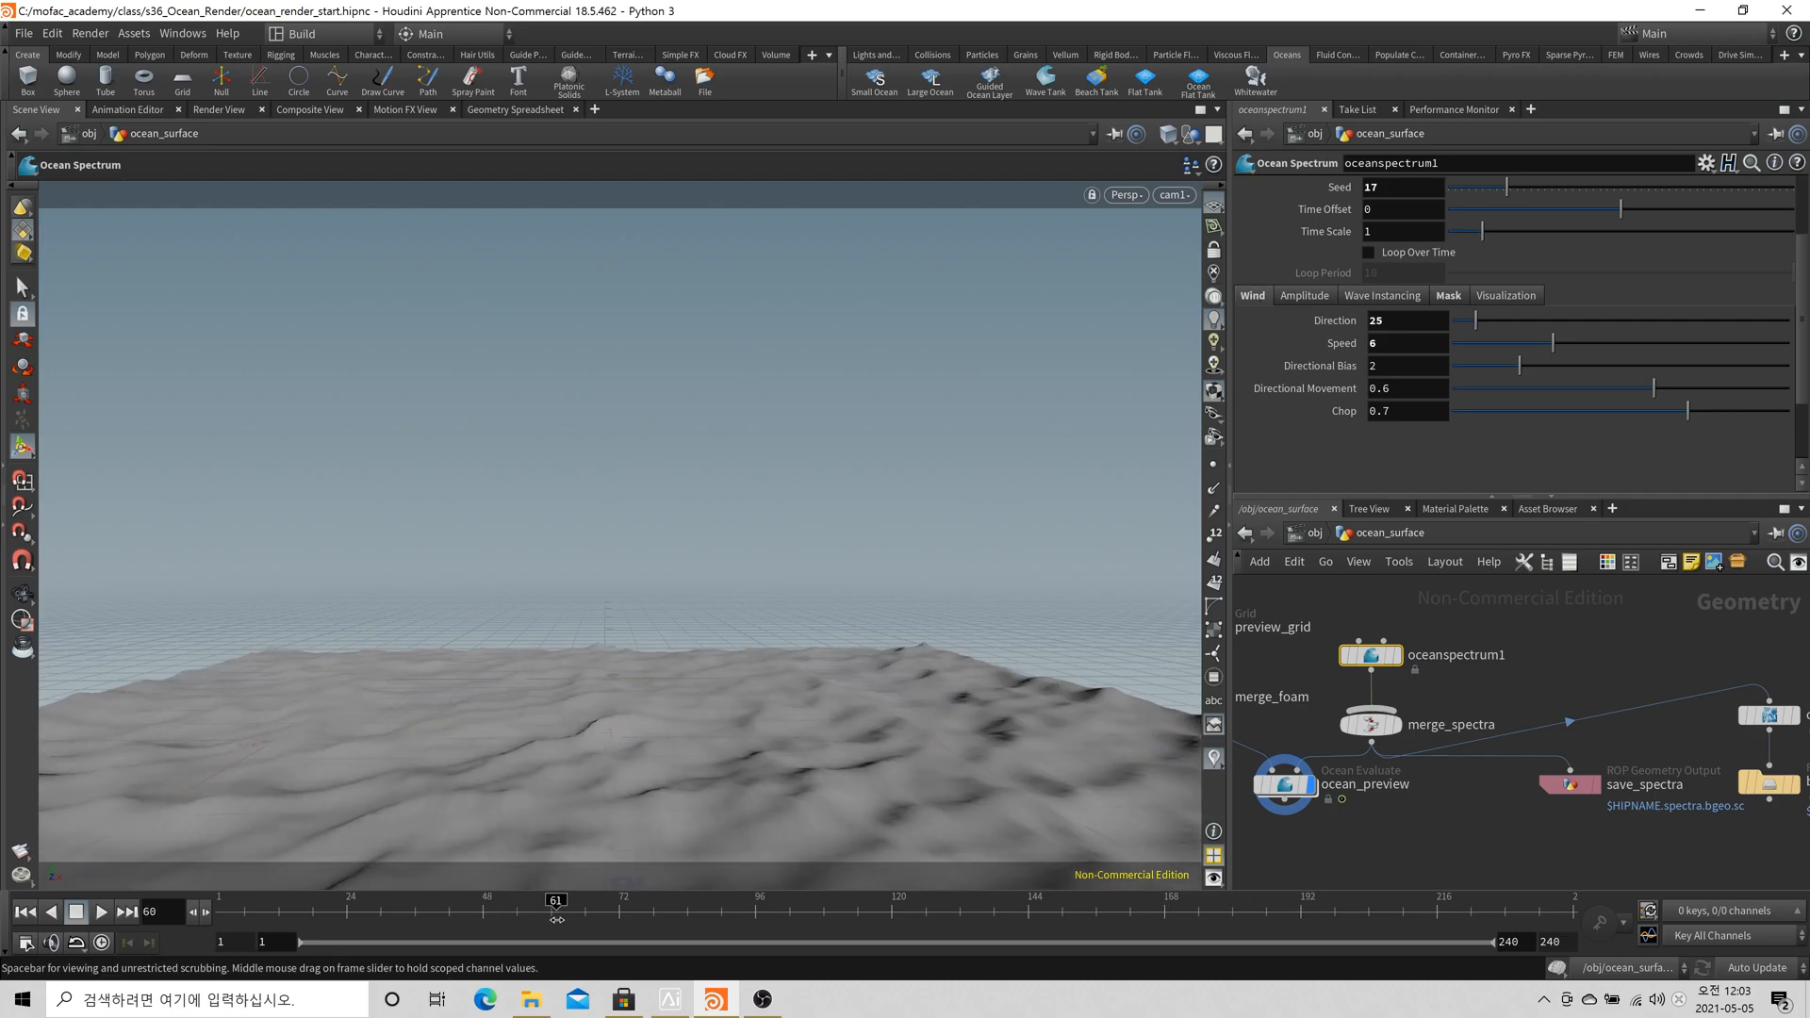
Set the spectrum's wind speed to 12 and preview the waves up to frame 130
{"action": "double_click", "coordinate": [1402, 345]}
{"action": "type", "text": "12"}
{"action": "key", "text": "Return"}
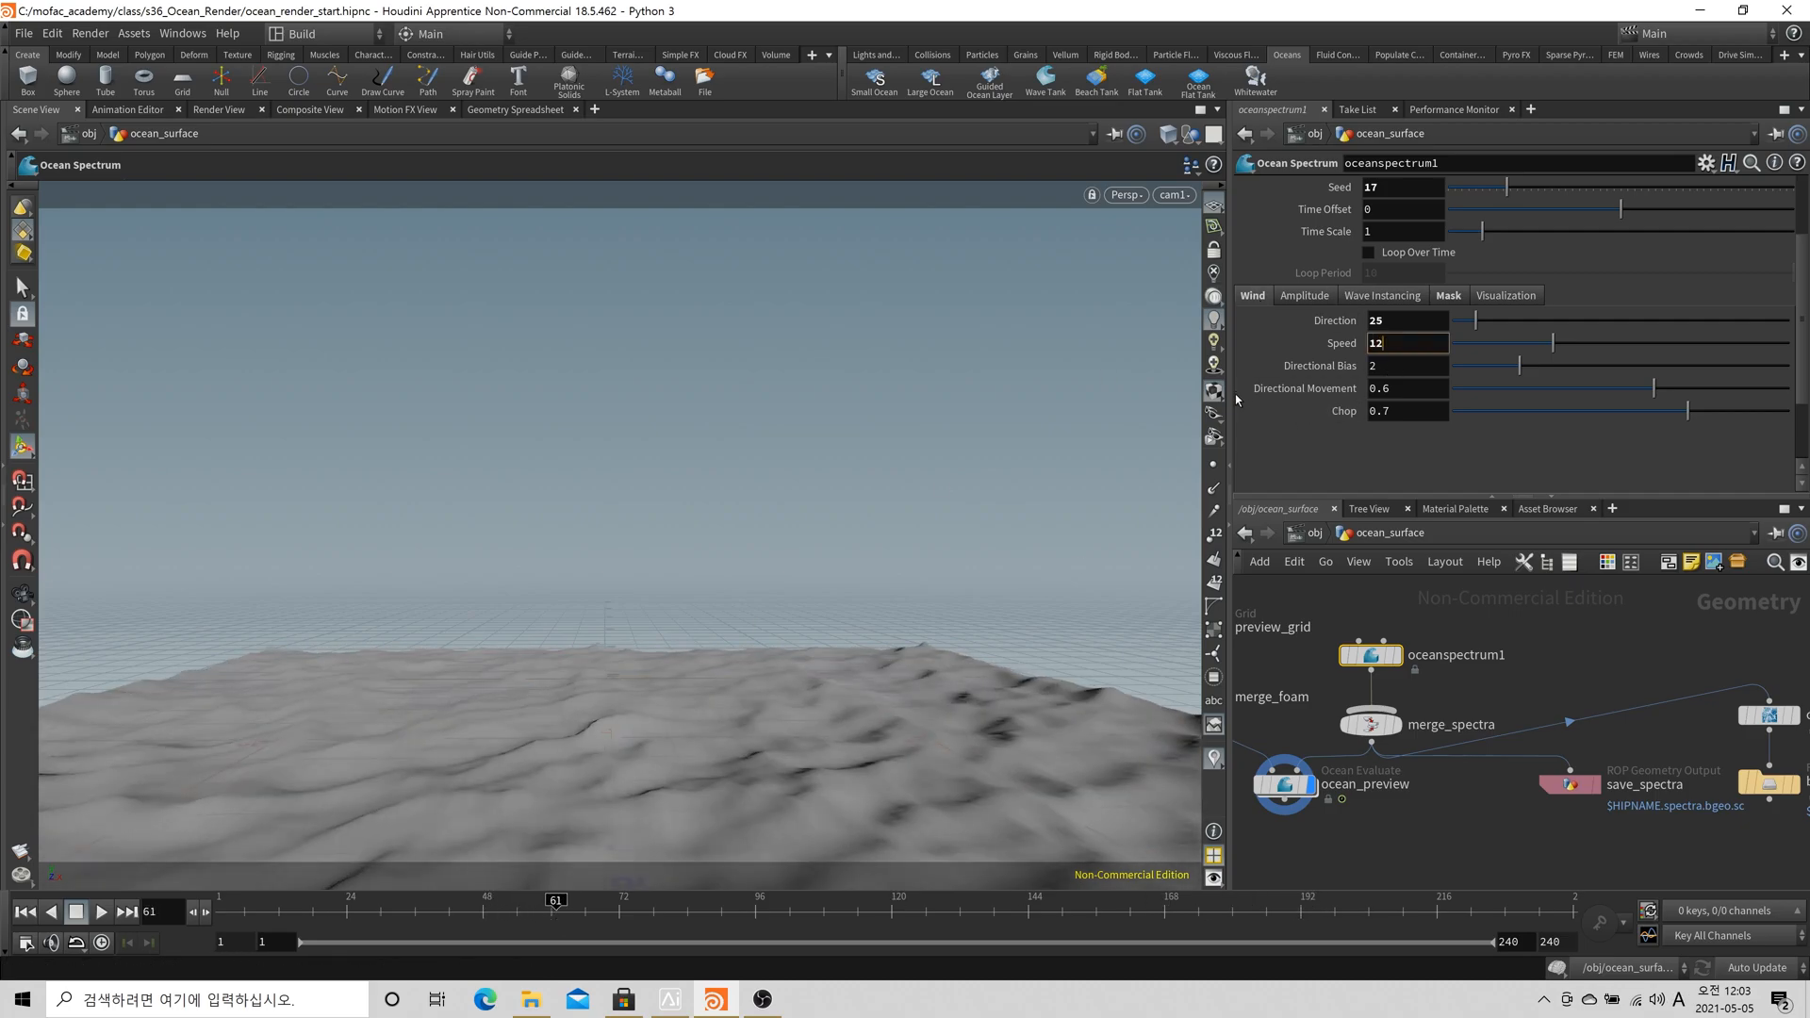
{"action": "left_click", "coordinate": [789, 916]}
{"action": "left_click_drag", "start_coordinate": [830, 936], "coordinate": [948, 925]}
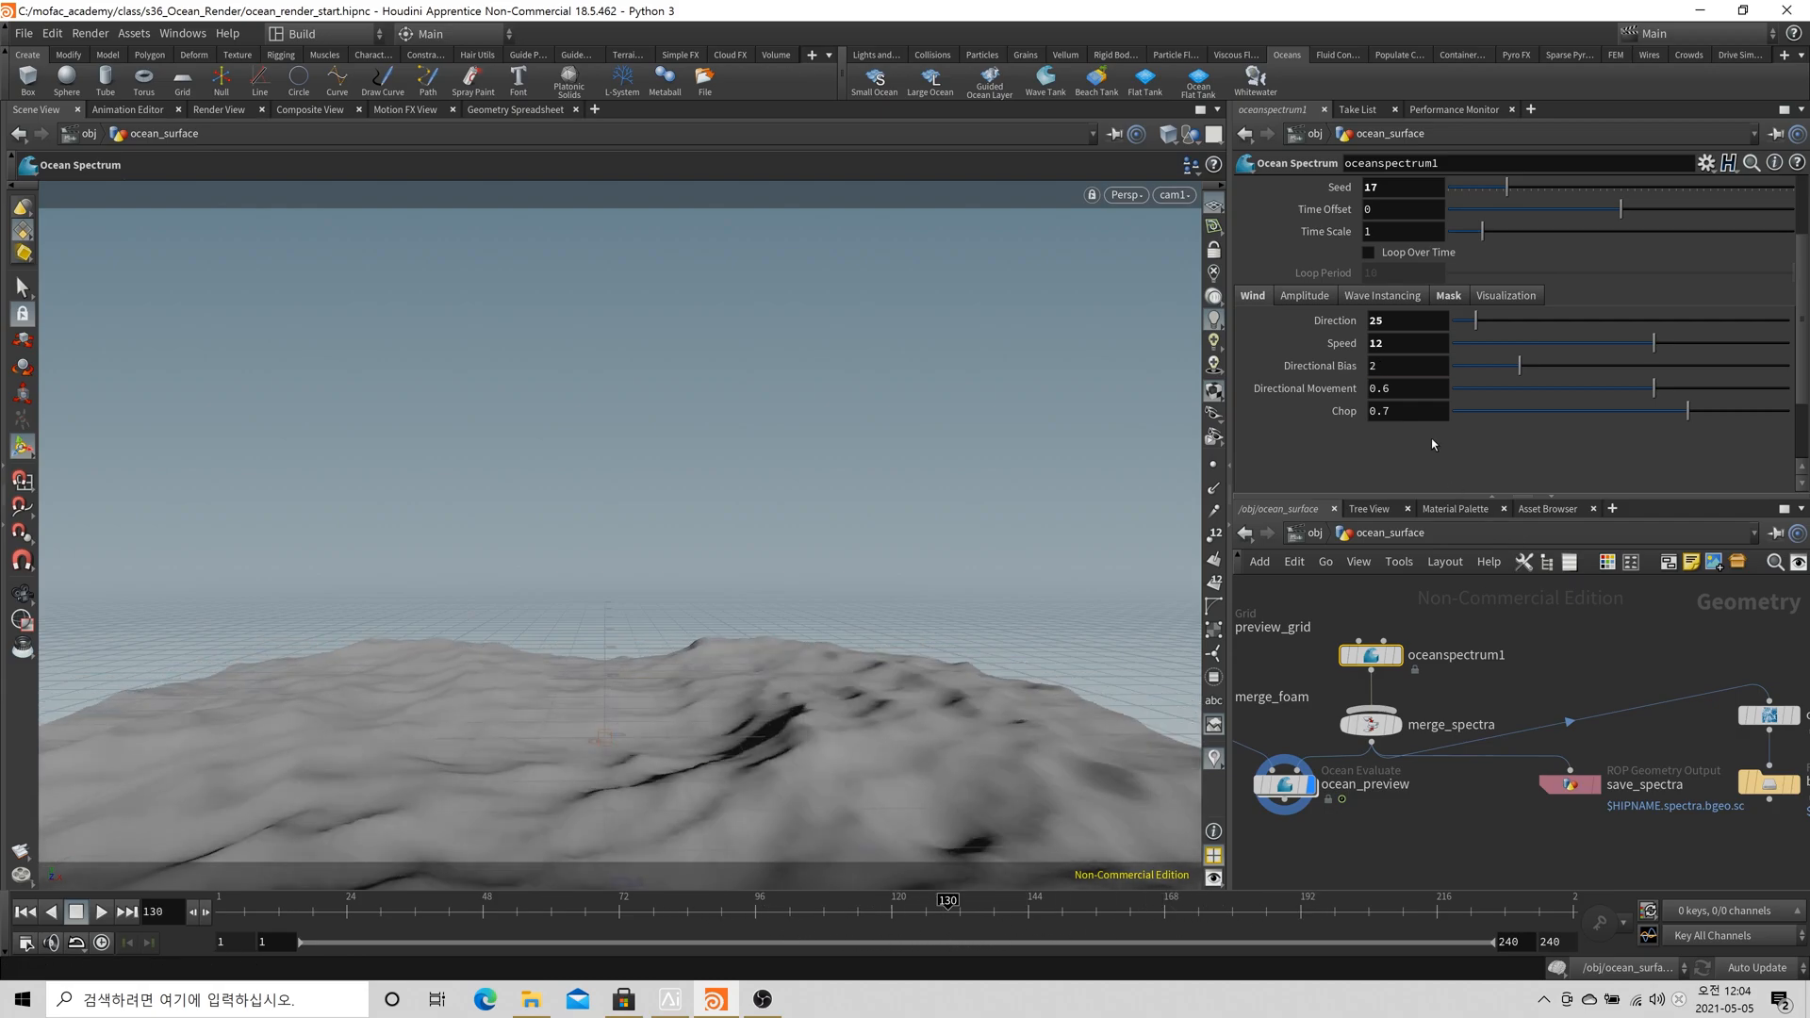
Set the spectrum's directional bias to 3, directional movement to 0.8 and chop to 1
{"action": "double_click", "coordinate": [1393, 367]}
{"action": "type", "text": "3"}
{"action": "key", "text": "Return"}
{"action": "left_click", "coordinate": [1382, 388]}
{"action": "left_click_drag", "start_coordinate": [1383, 388], "coordinate": [1396, 400]}
{"action": "type", "text": "8"}
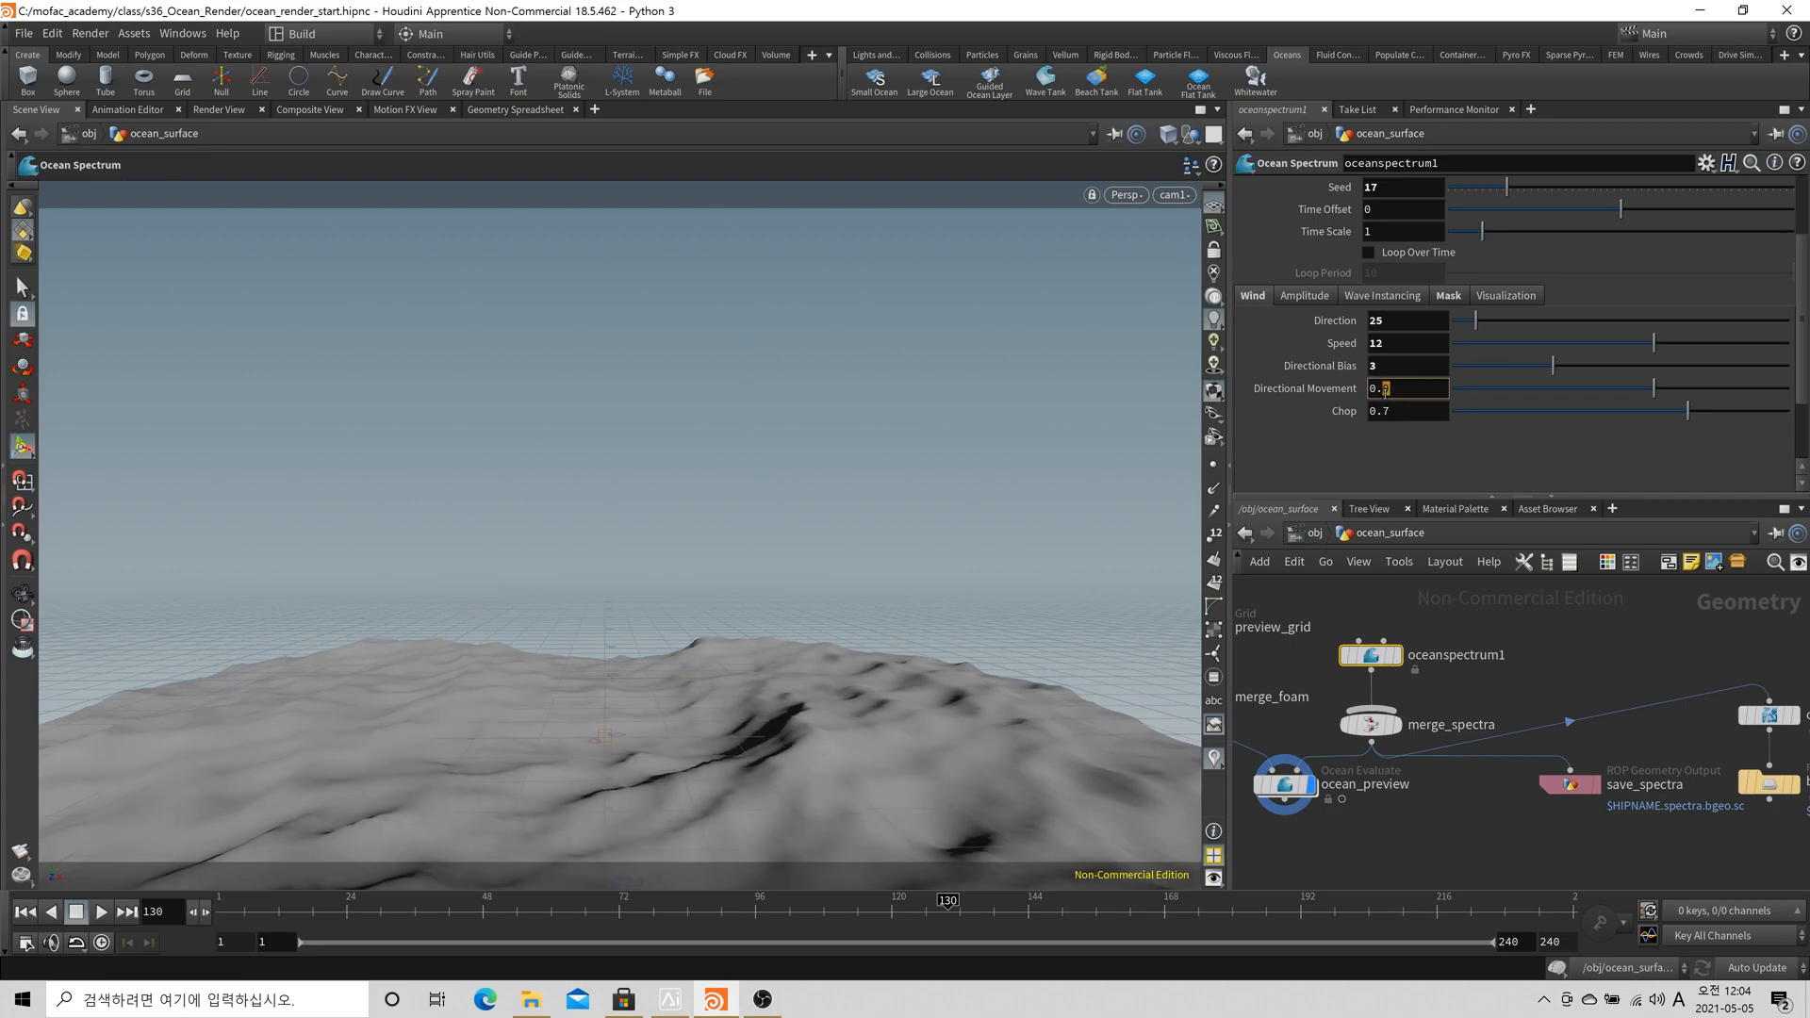
{"action": "key", "text": "Tab"}
{"action": "type", "text": "1"}
{"action": "key", "text": "Tab"}
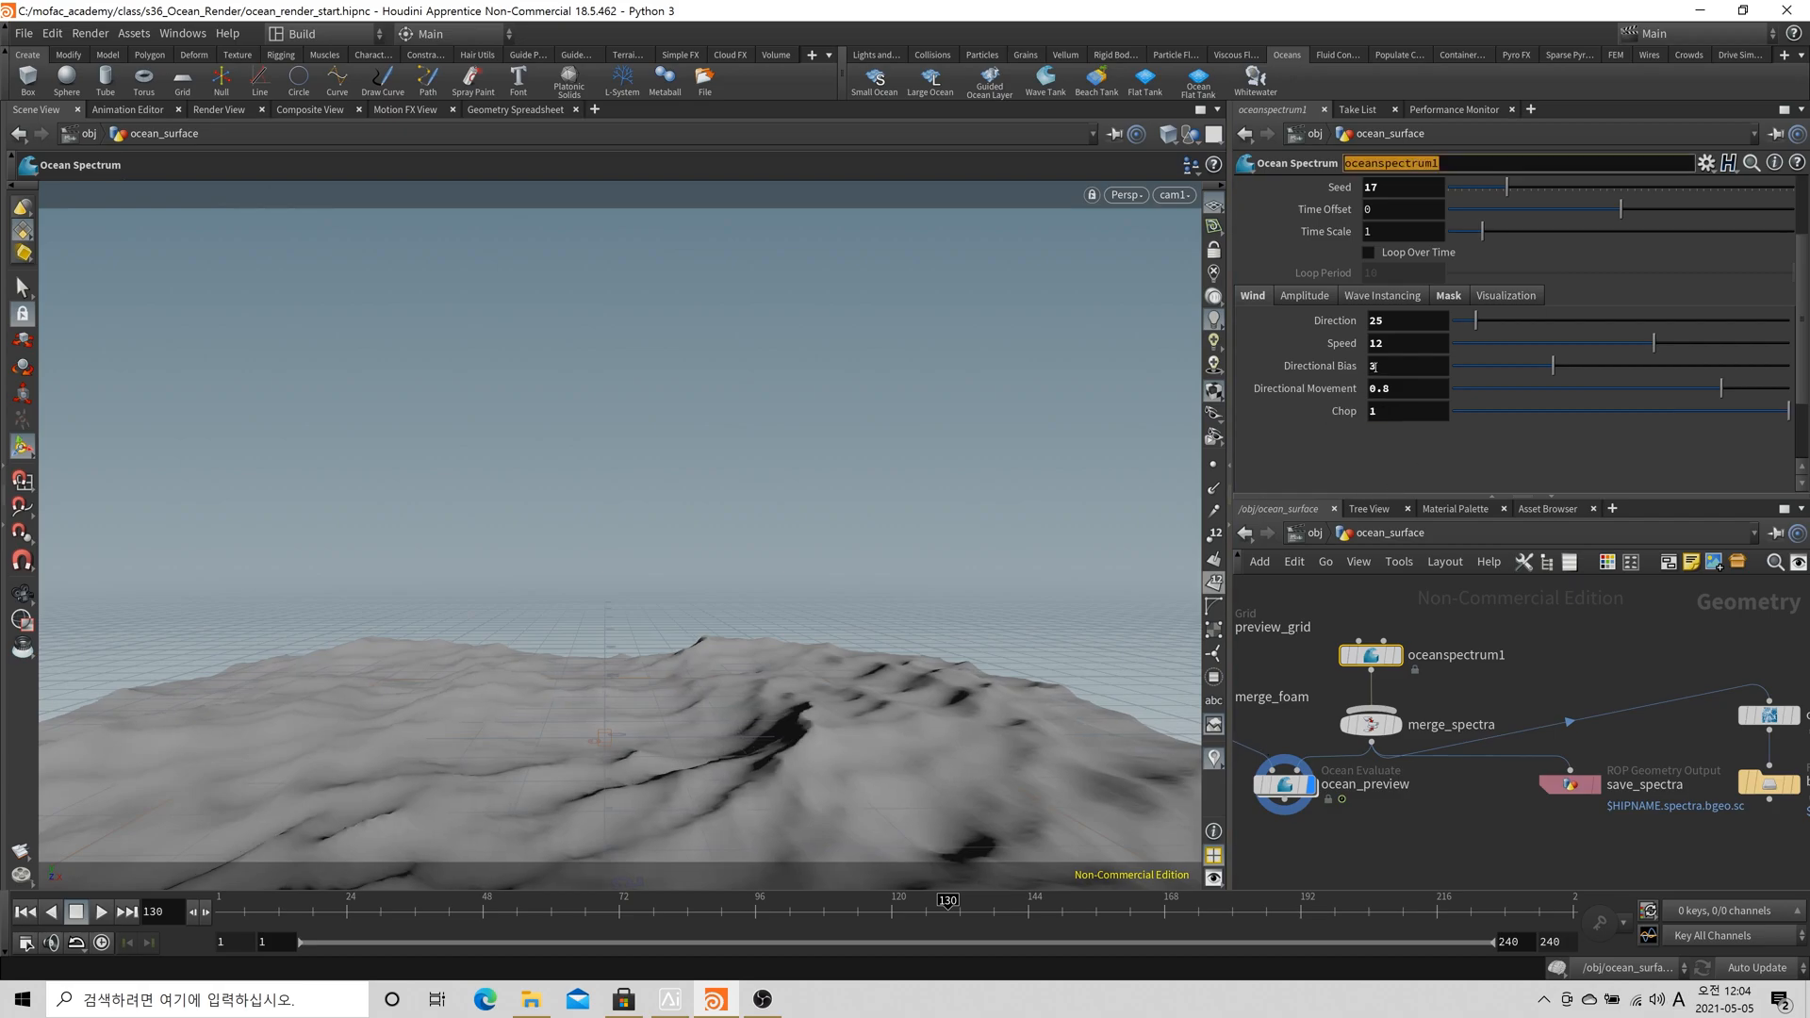
{"action": "key", "text": "Escape"}
Try another directional bias while viewing the surface from above, and restore the value to 3
{"action": "left_click_drag", "start_coordinate": [838, 578], "coordinate": [896, 457]}
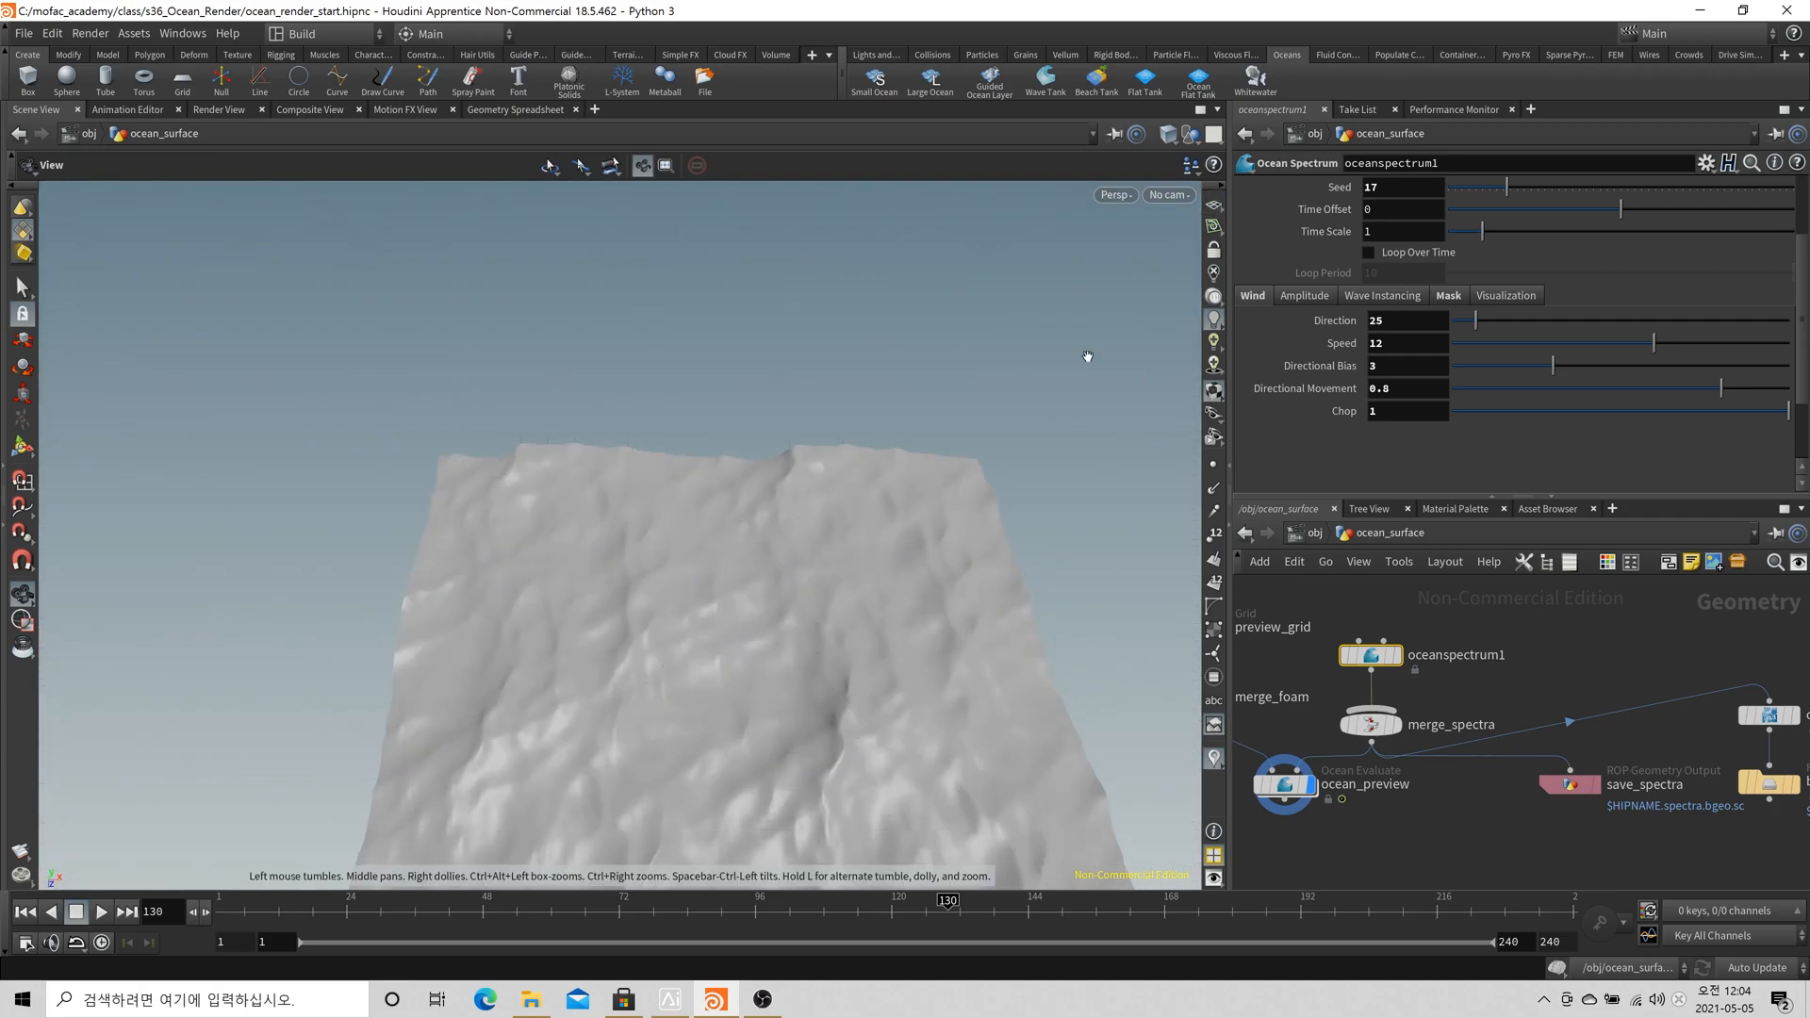
{"action": "middle_click_drag", "start_coordinate": [1133, 298], "coordinate": [929, 217]}
{"action": "left_click_drag", "start_coordinate": [1518, 367], "coordinate": [1386, 375]}
{"action": "double_click", "coordinate": [1416, 363]}
{"action": "type", "text": "3"}
{"action": "key", "text": "Tab"}
{"action": "left_click_drag", "start_coordinate": [712, 593], "coordinate": [698, 408]}
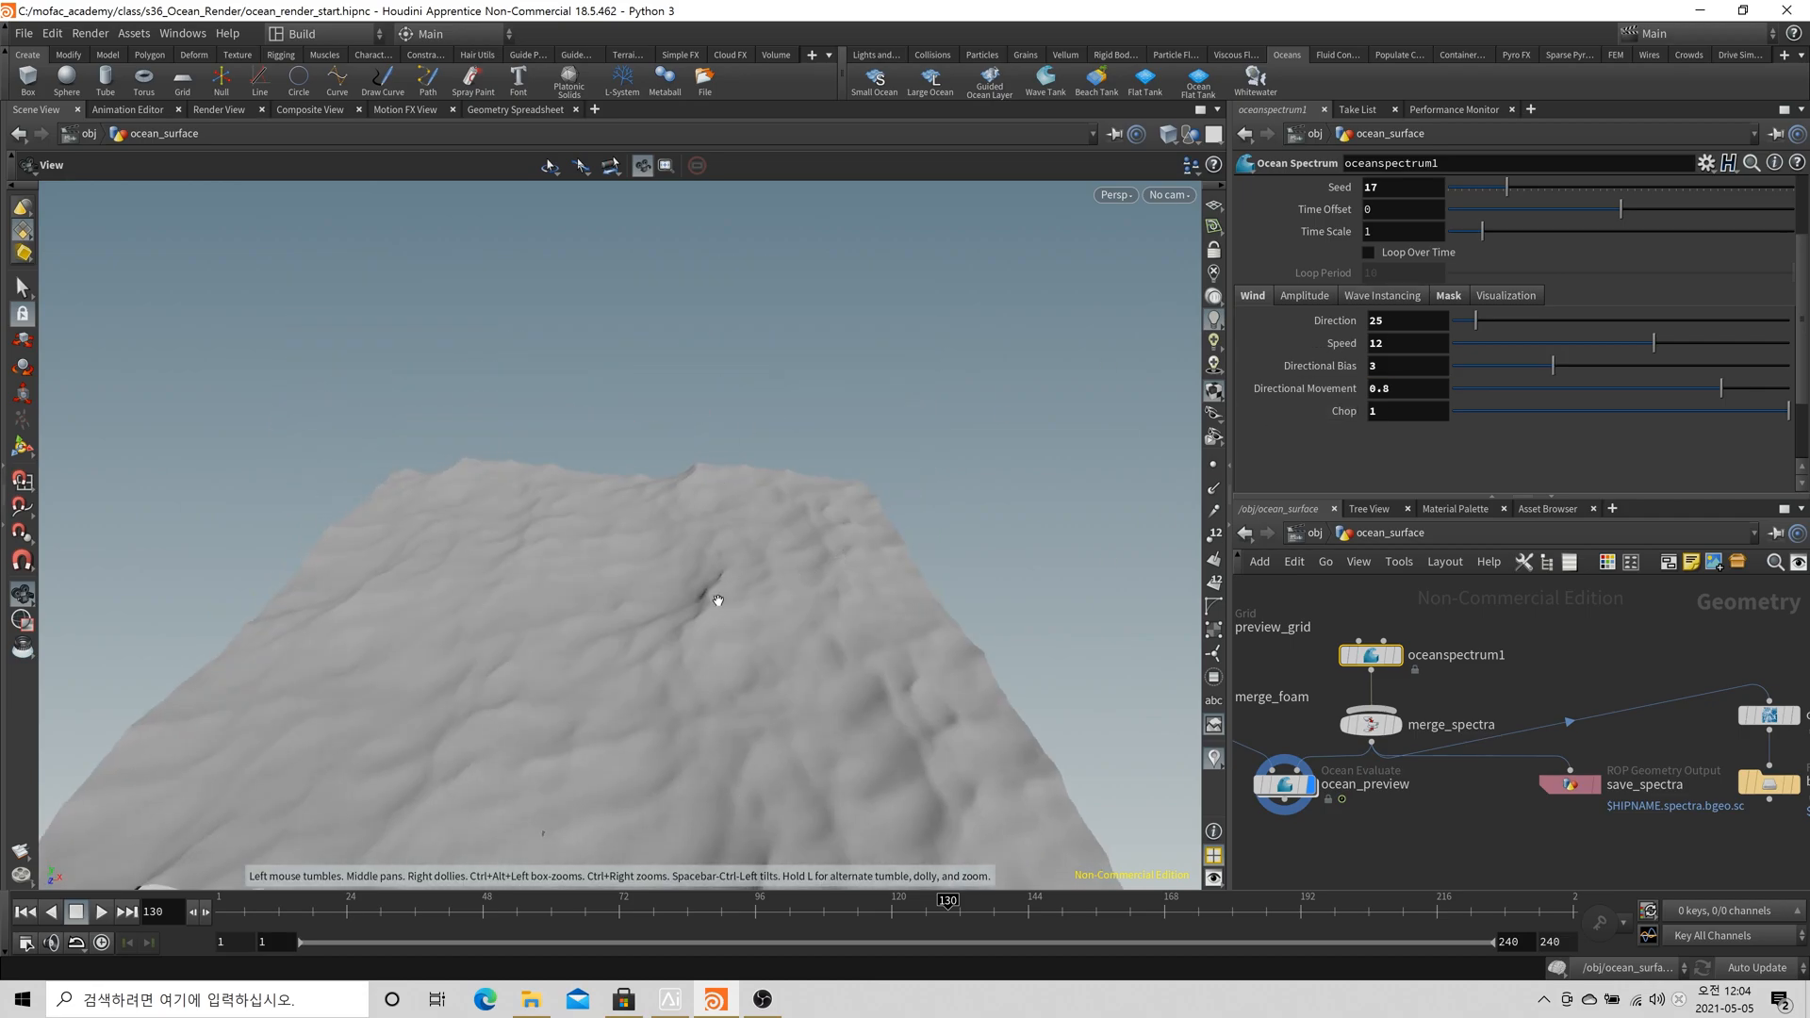
{"action": "middle_click_drag", "start_coordinate": [847, 561], "coordinate": [911, 538]}
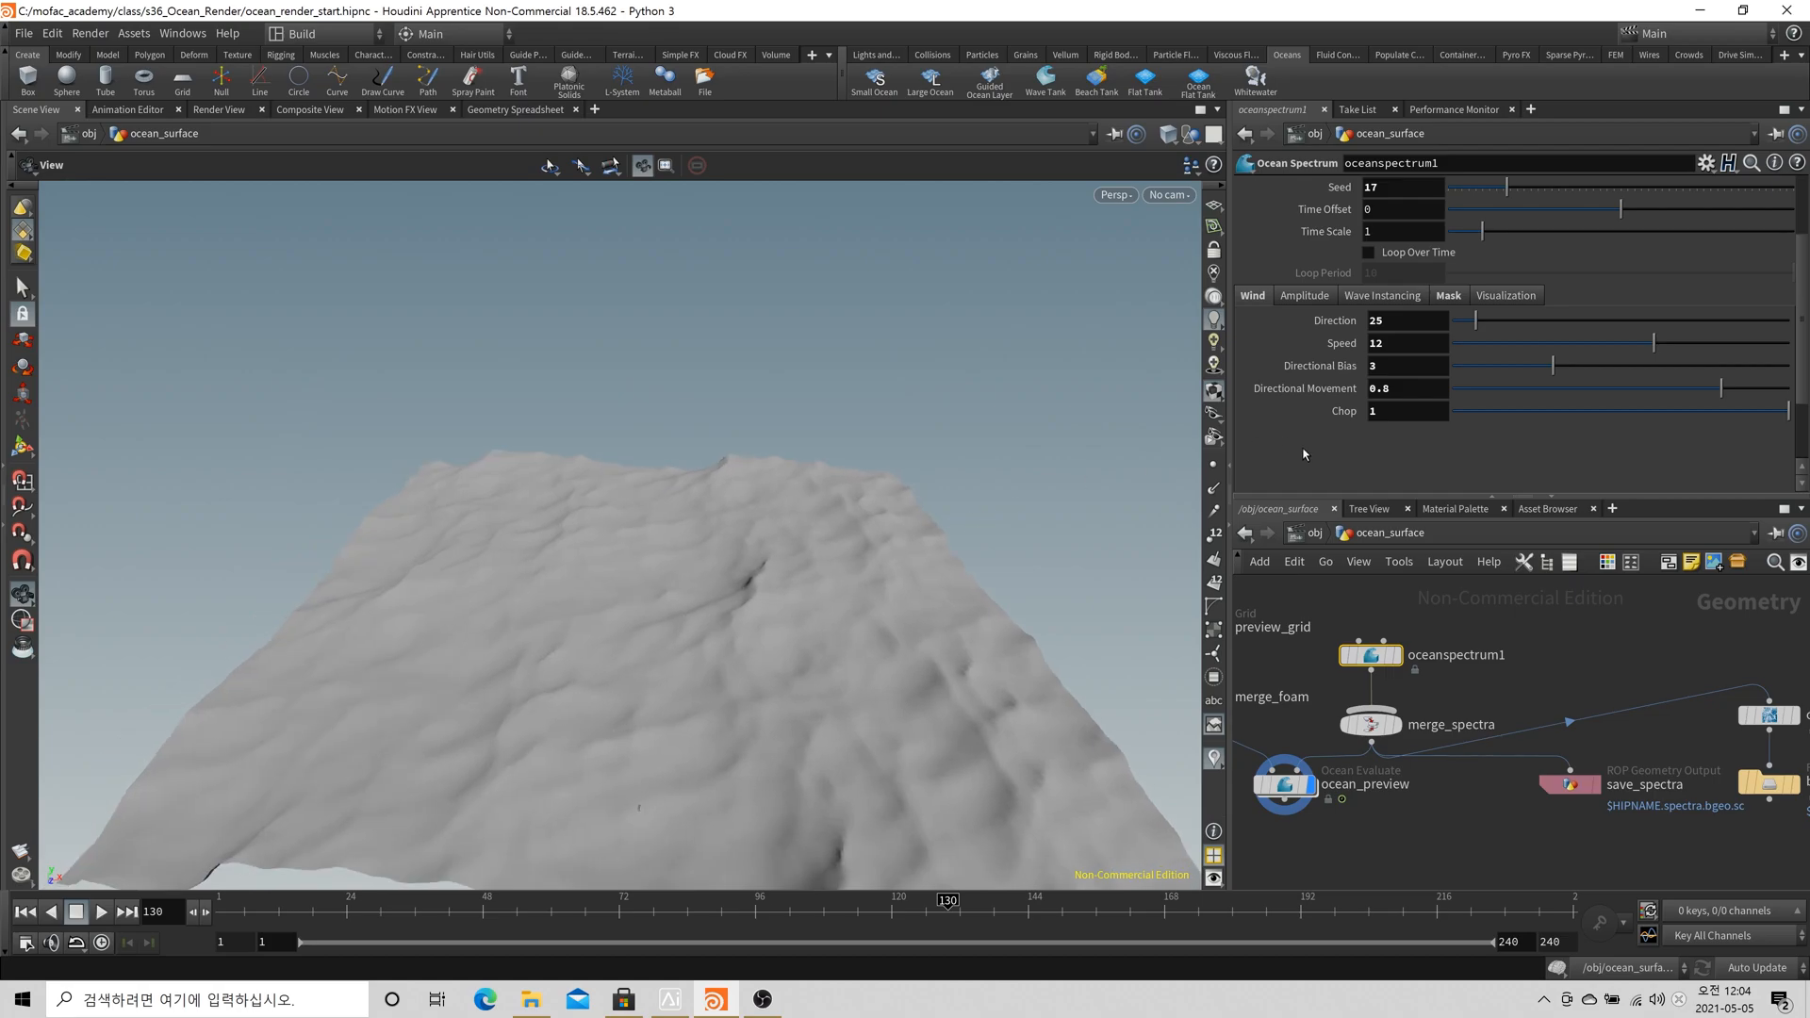
Preview the wave animation in the free view and through cam1, checking the mesh in wireframe and ending at frame 185
{"action": "left_click_drag", "start_coordinate": [518, 922], "coordinate": [1683, 919]}
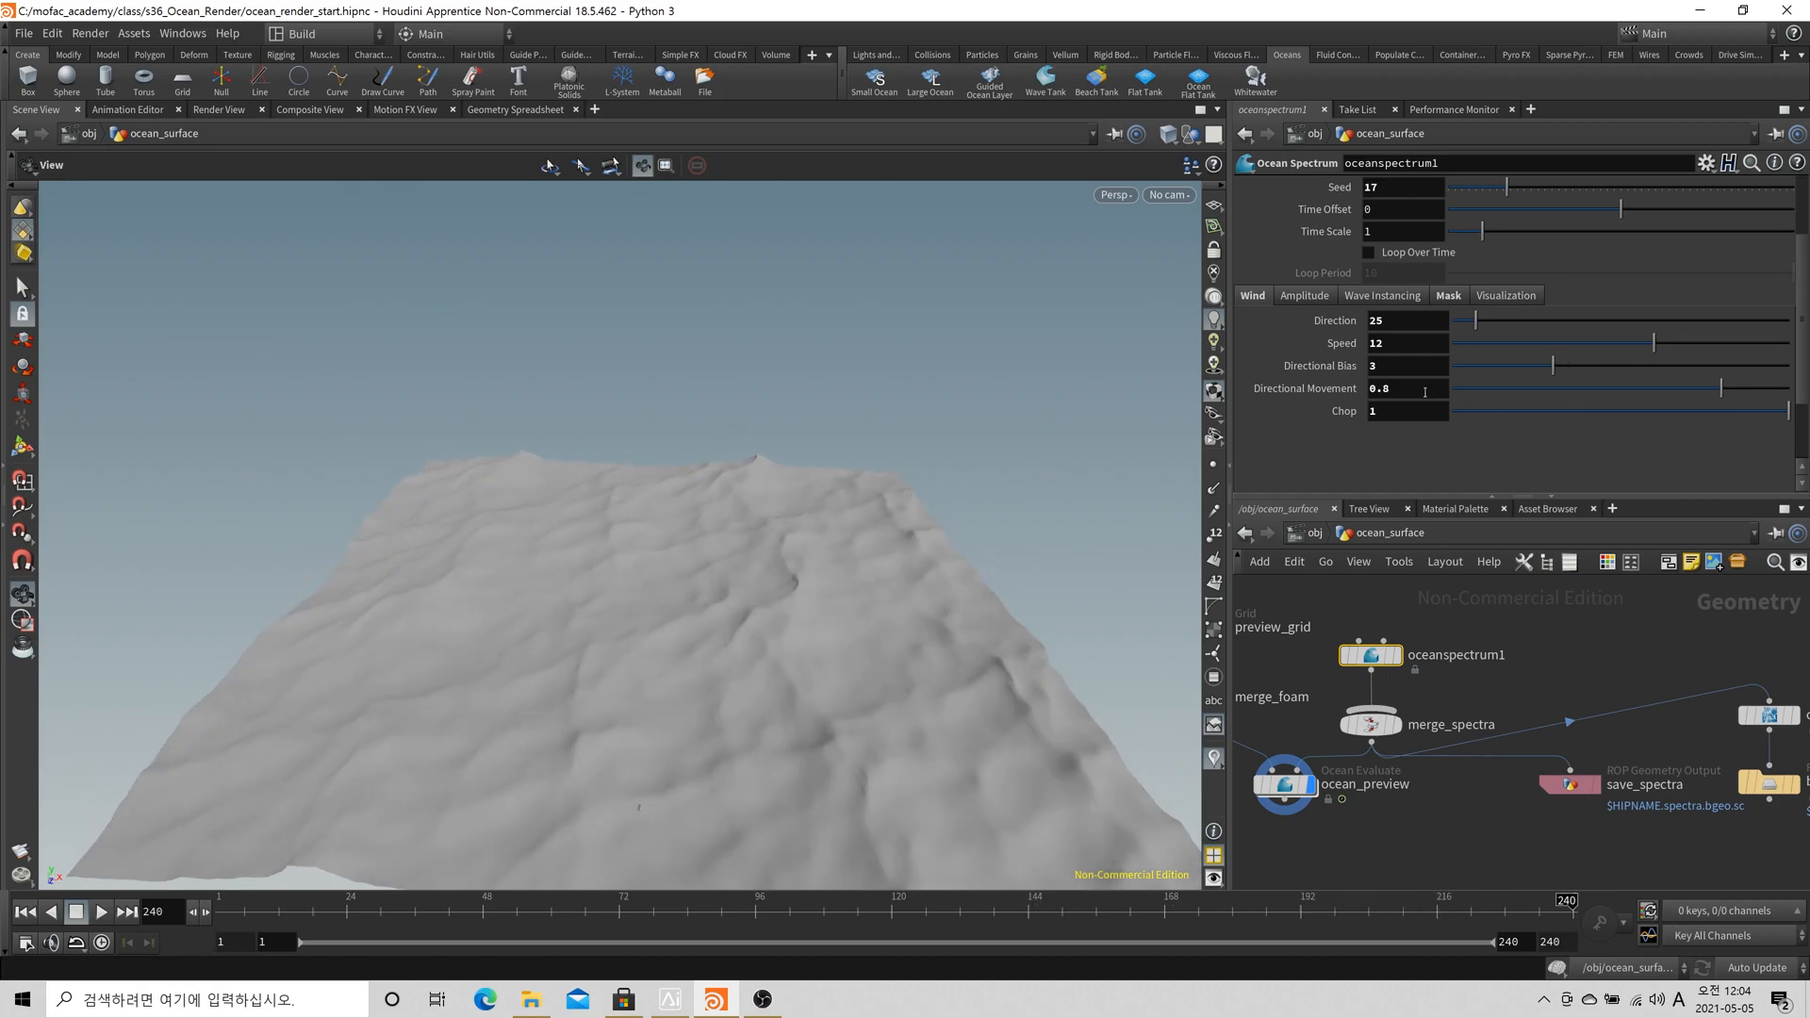
{"action": "left_click", "coordinate": [1169, 194]}
{"action": "left_click", "coordinate": [1189, 287]}
{"action": "left_click_drag", "start_coordinate": [266, 920], "coordinate": [1567, 915]}
{"action": "middle_click_drag", "start_coordinate": [1484, 851], "coordinate": [1644, 824]}
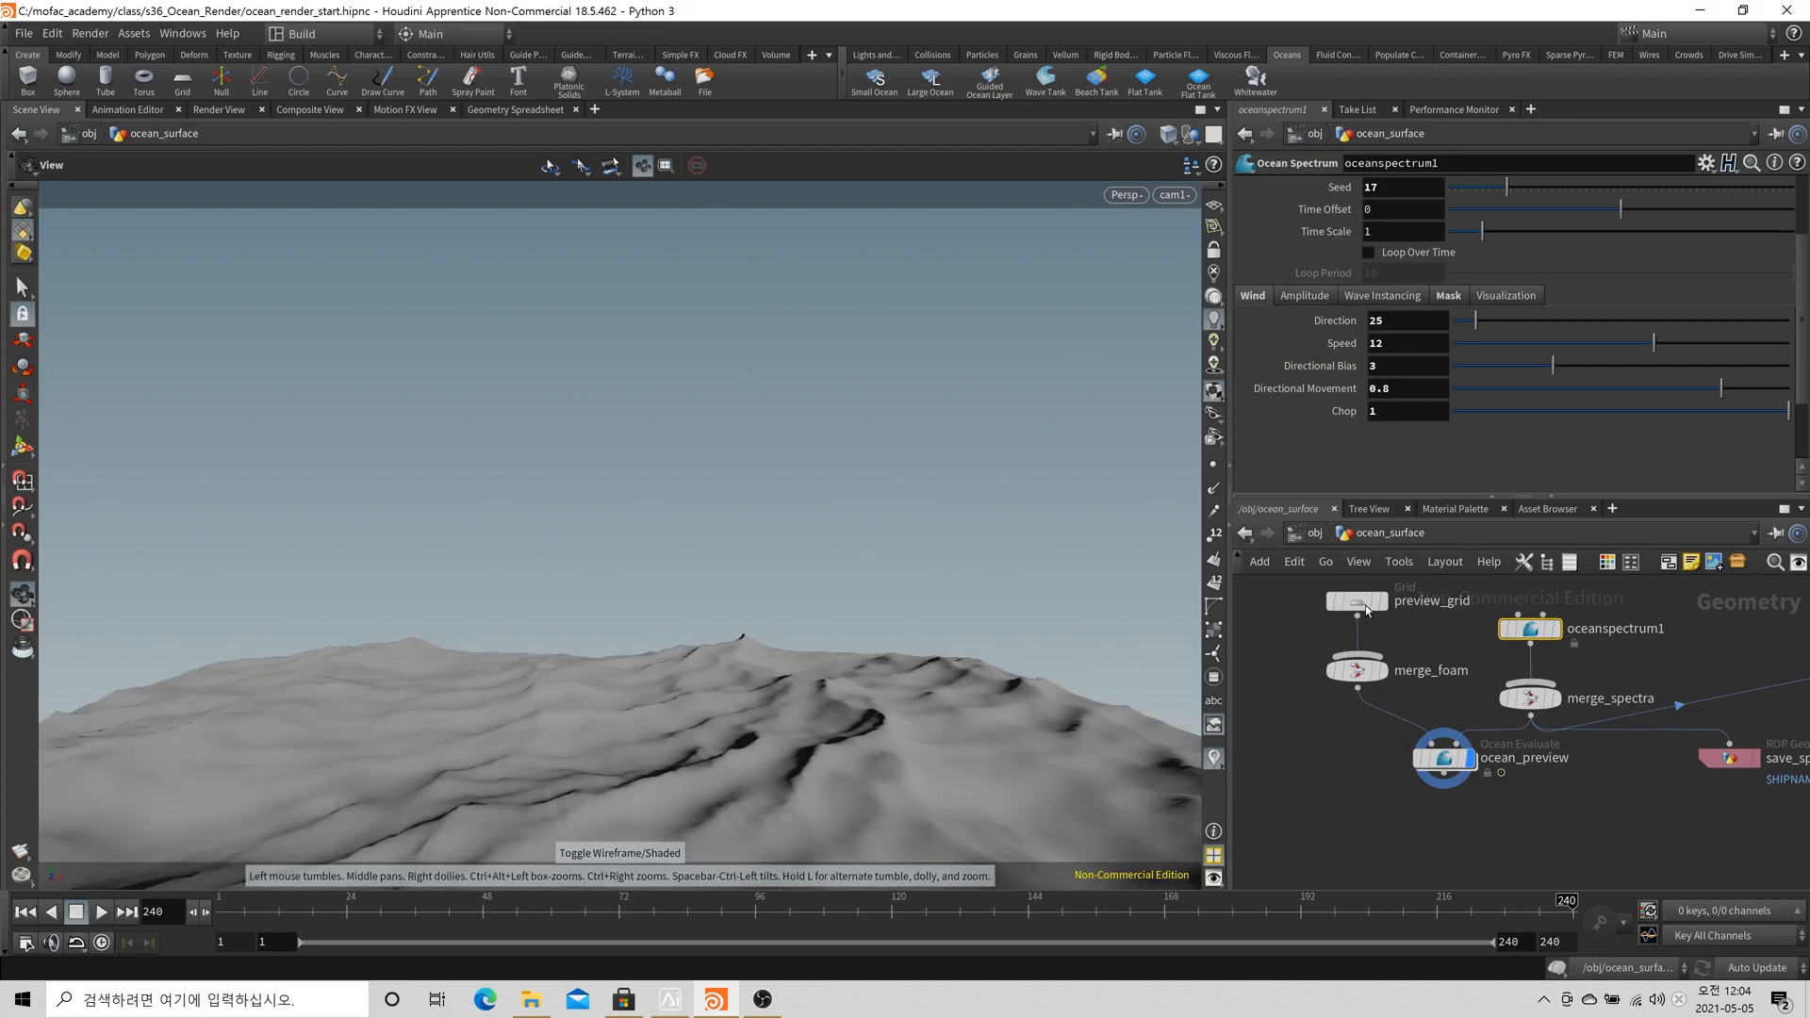
{"action": "key", "text": "w"}
{"action": "key", "text": "w"}
{"action": "left_click_drag", "start_coordinate": [597, 913], "coordinate": [1261, 975]}
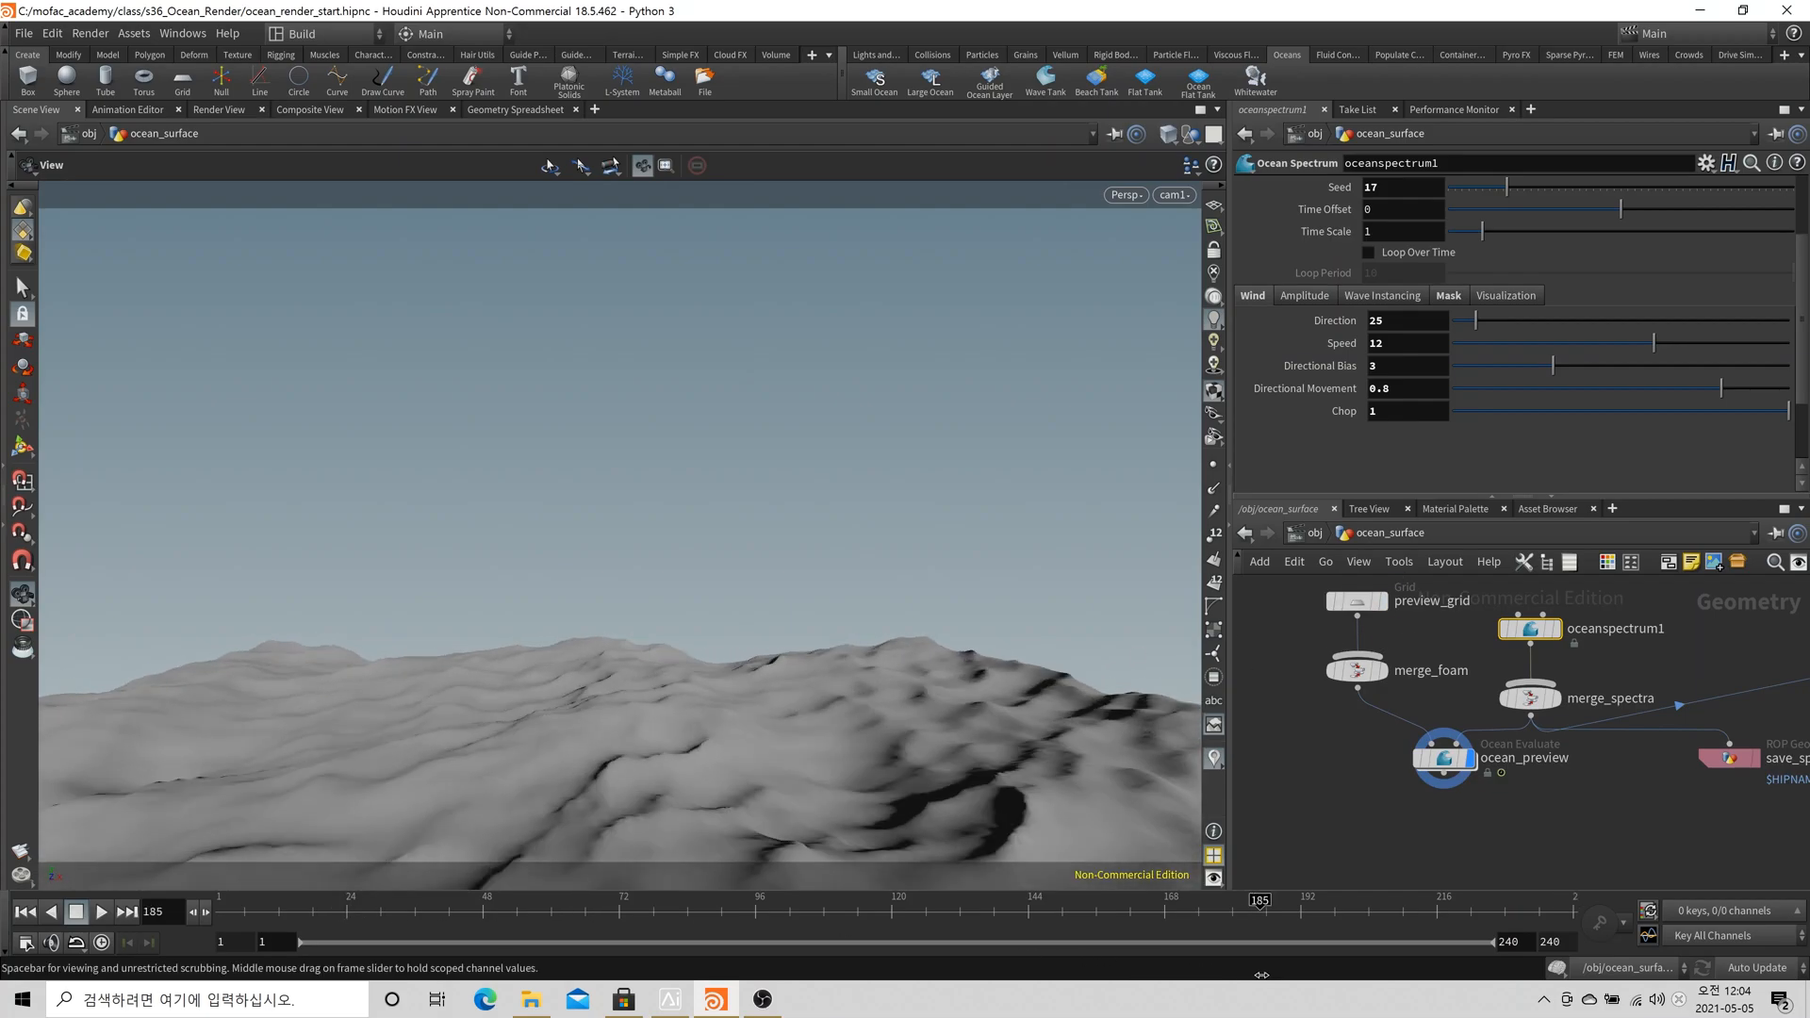
Set the rows and columns of preview_grid to 500 each and preview the finer surface up to frame 150
{"action": "left_click", "coordinate": [1357, 601]}
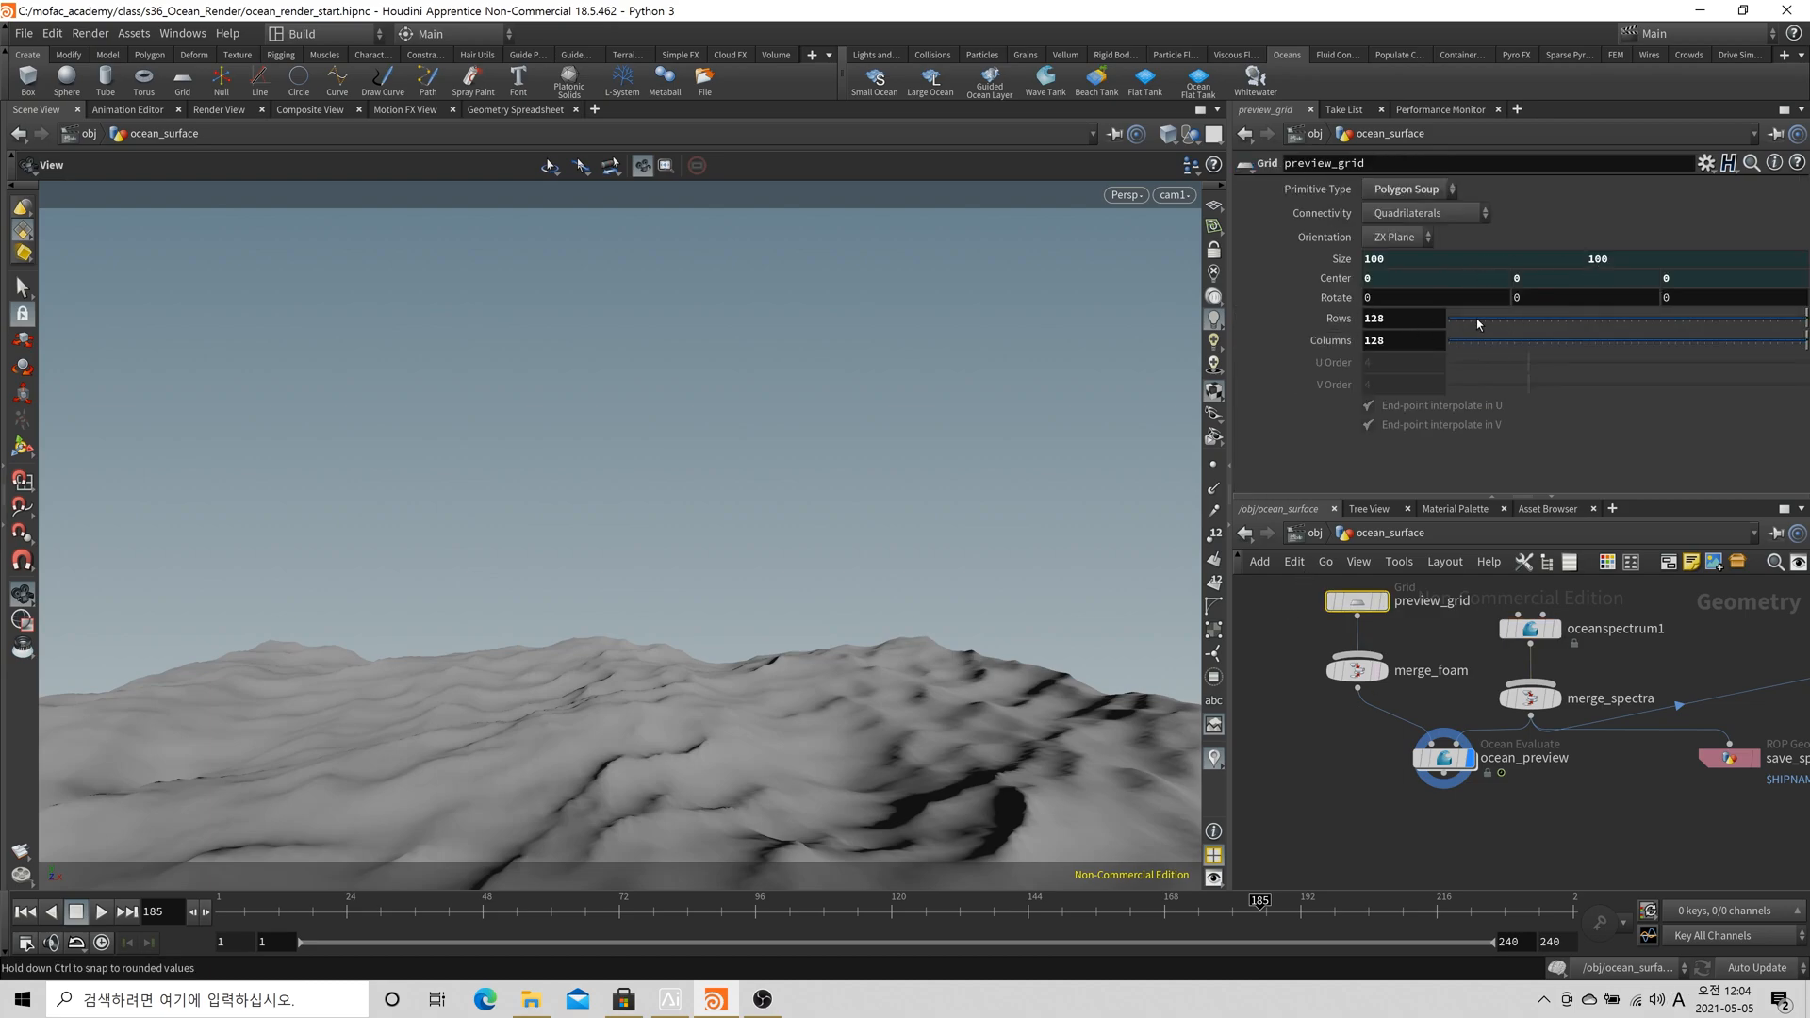
{"action": "left_click", "coordinate": [1363, 323]}
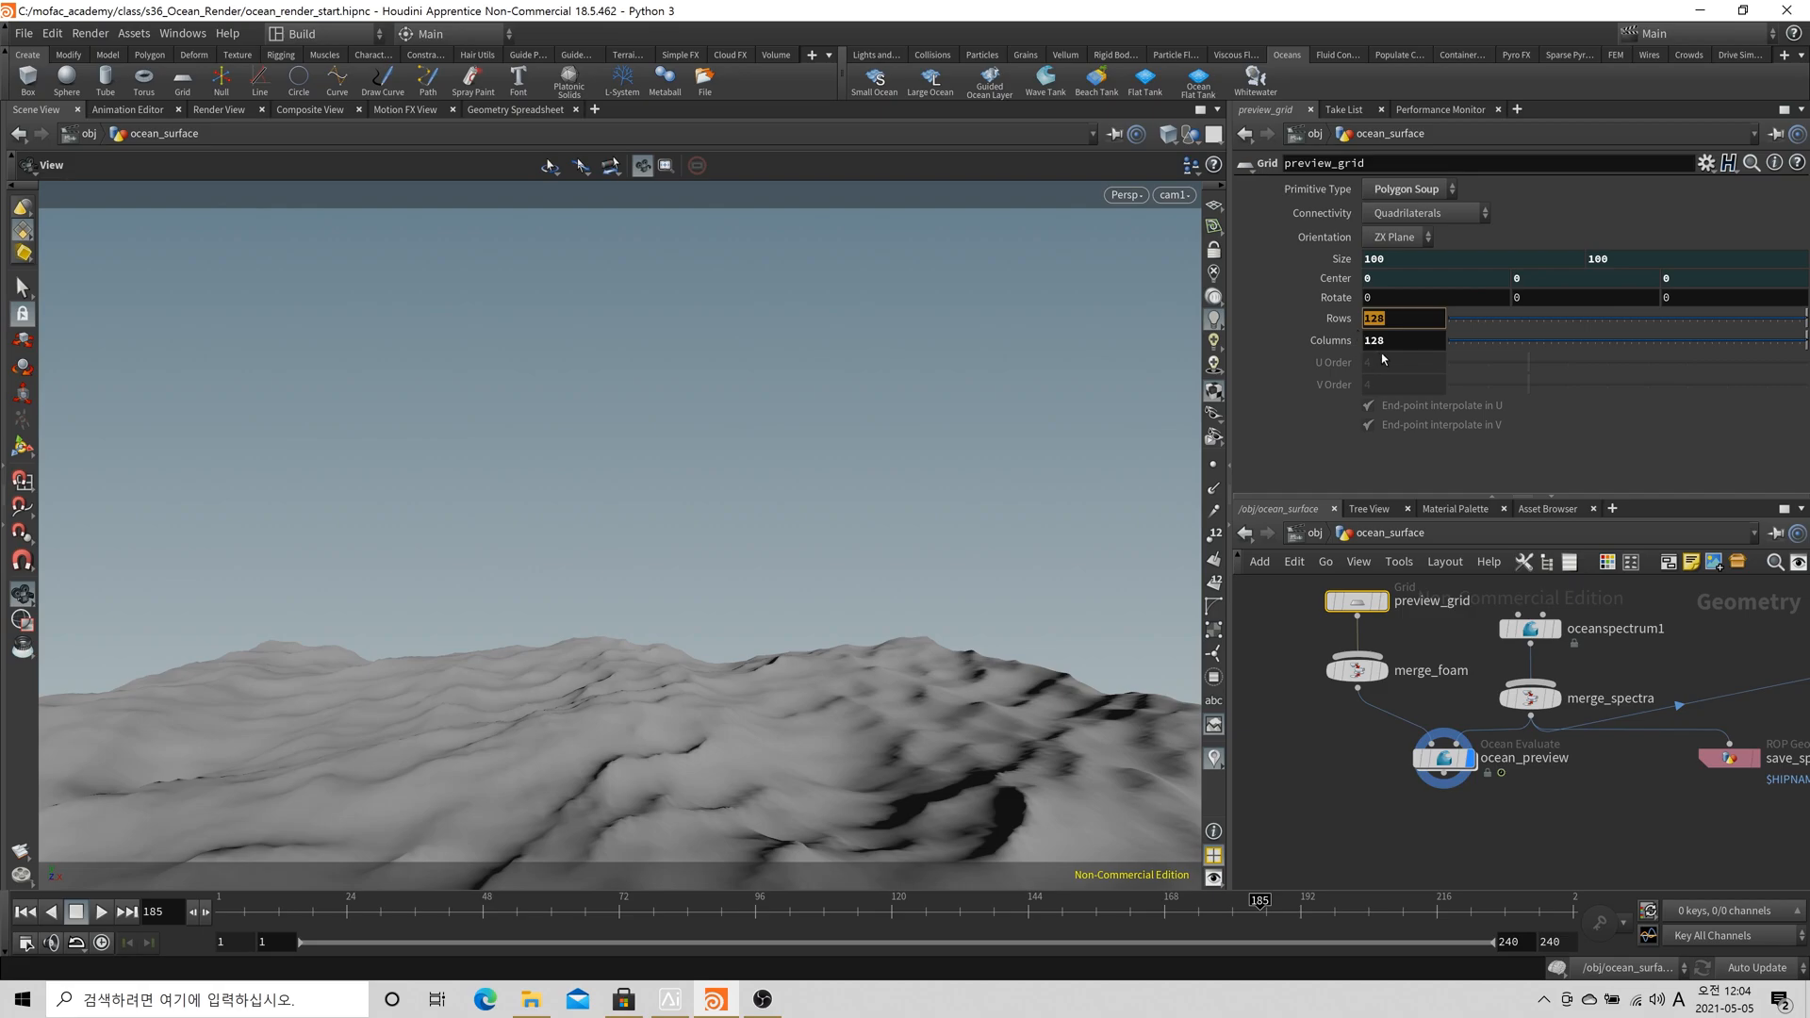
{"action": "type", "text": "500"}
{"action": "key", "text": "Tab"}
{"action": "type", "text": "500"}
{"action": "key", "text": "Return"}
{"action": "left_click_drag", "start_coordinate": [535, 916], "coordinate": [1065, 939]}
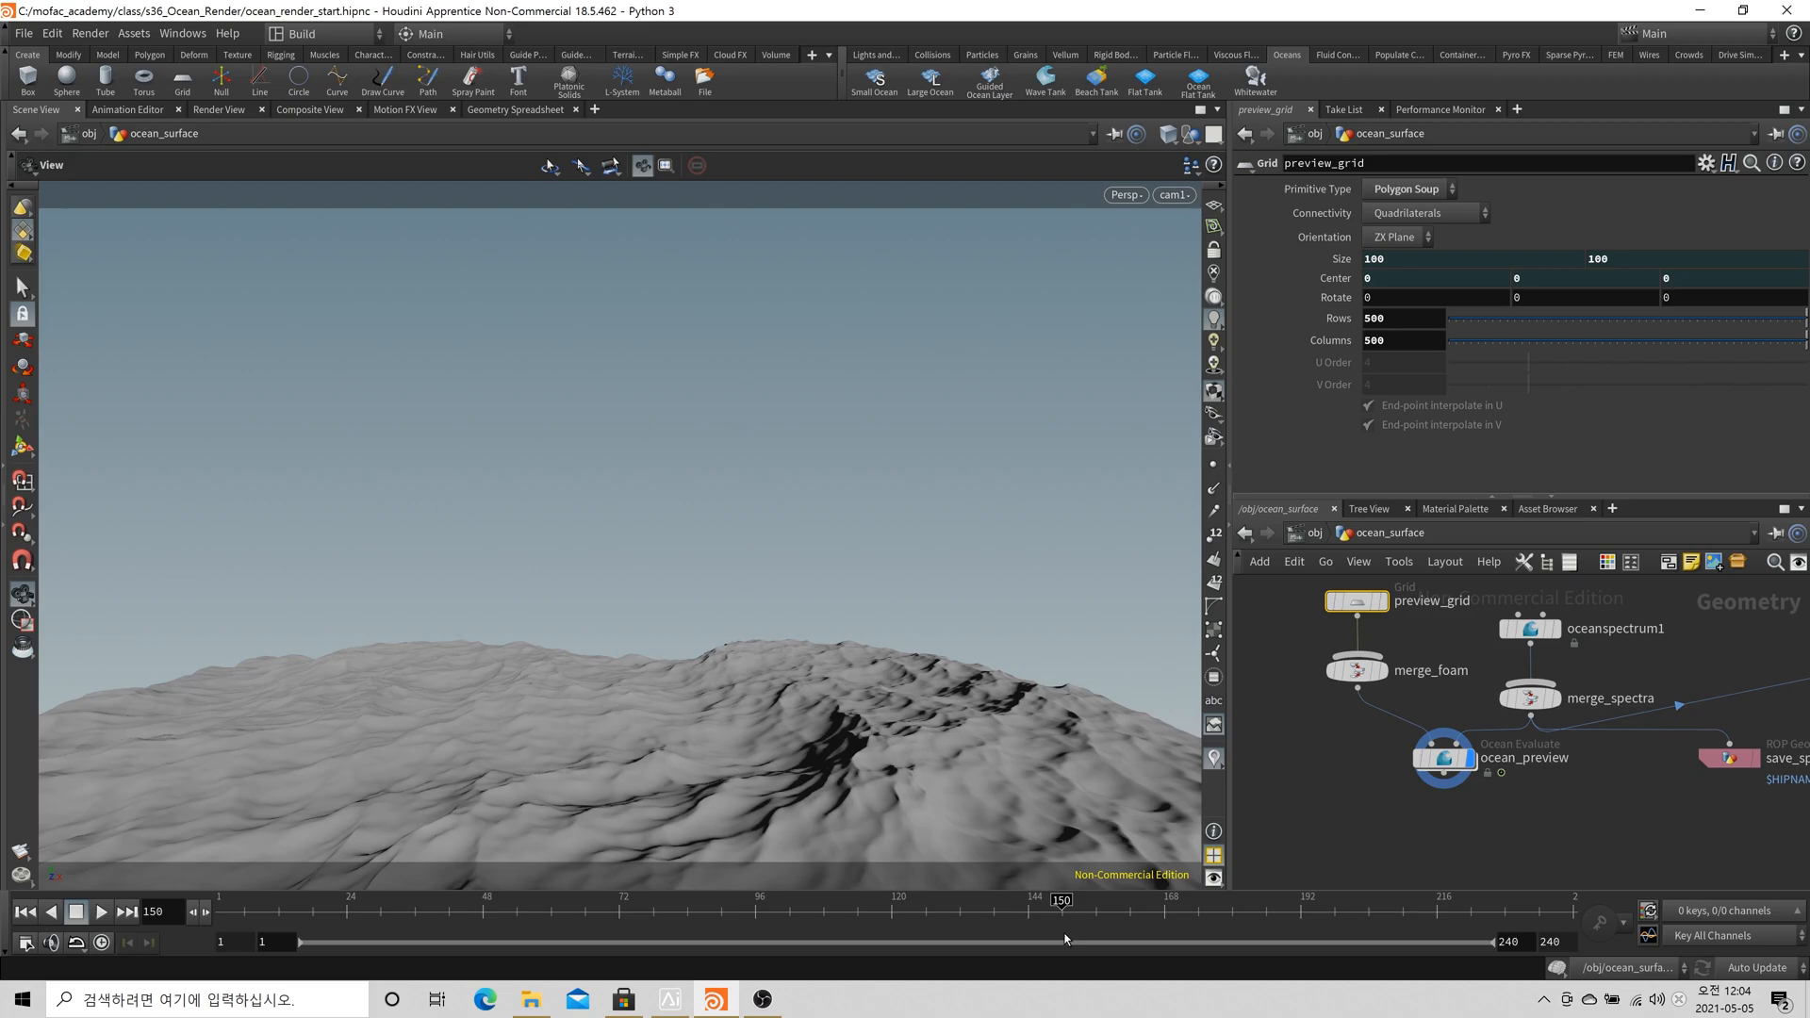
Enlarge the parameter area and set the amplitude scale of oceanspectrum1 to 2.5
{"action": "left_click", "coordinate": [1411, 766]}
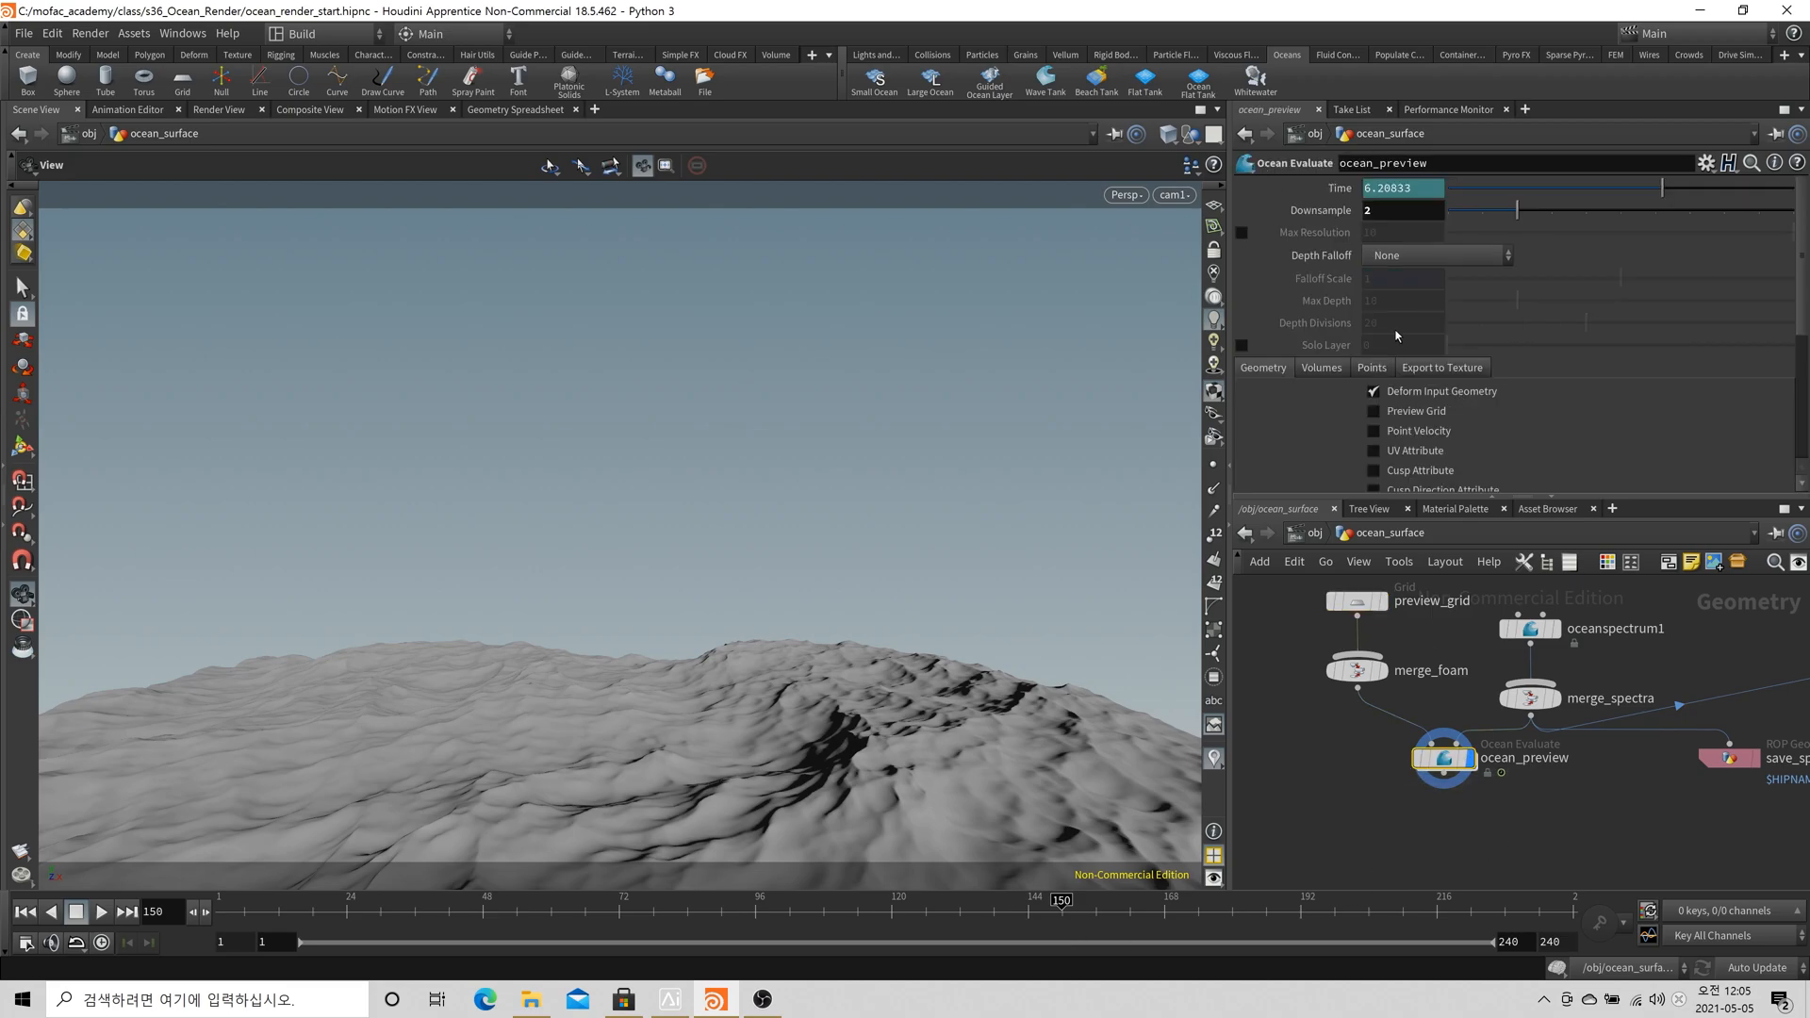
{"action": "scroll", "coordinate": [1305, 392], "scroll_direction": "down", "scroll_amount": 2}
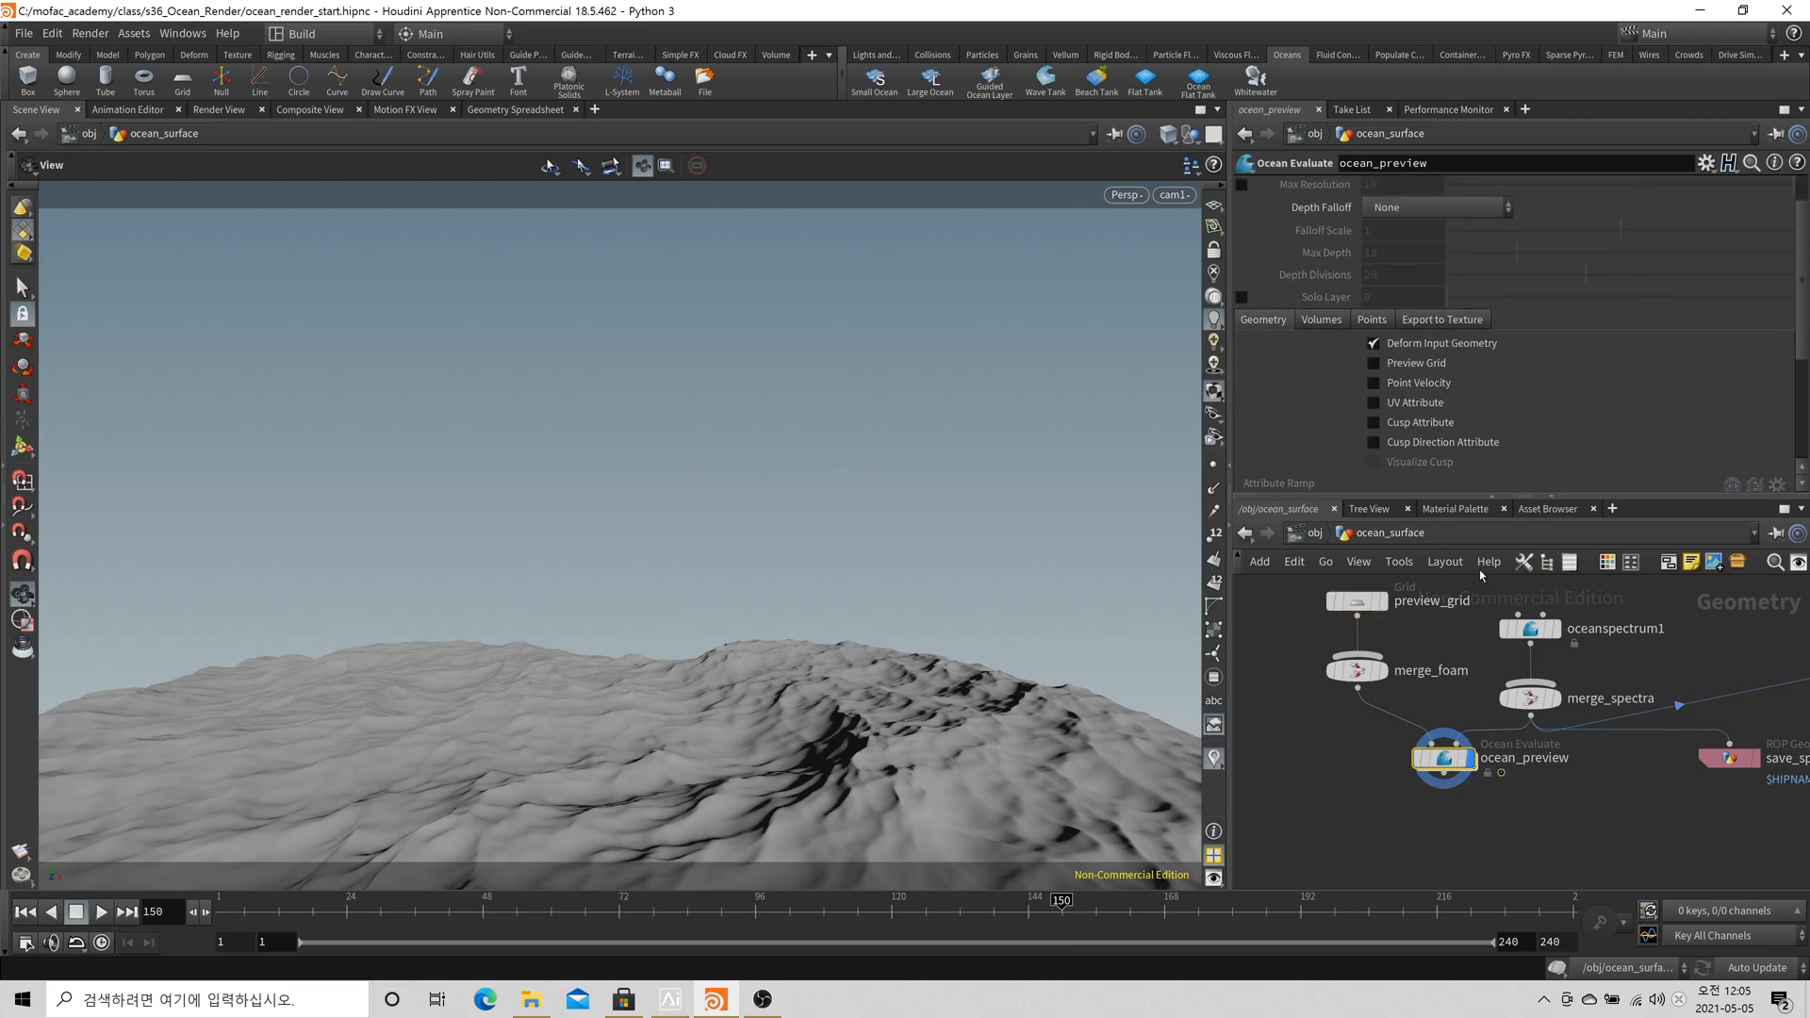
{"action": "left_click", "coordinate": [1529, 629]}
{"action": "left_click", "coordinate": [1305, 295]}
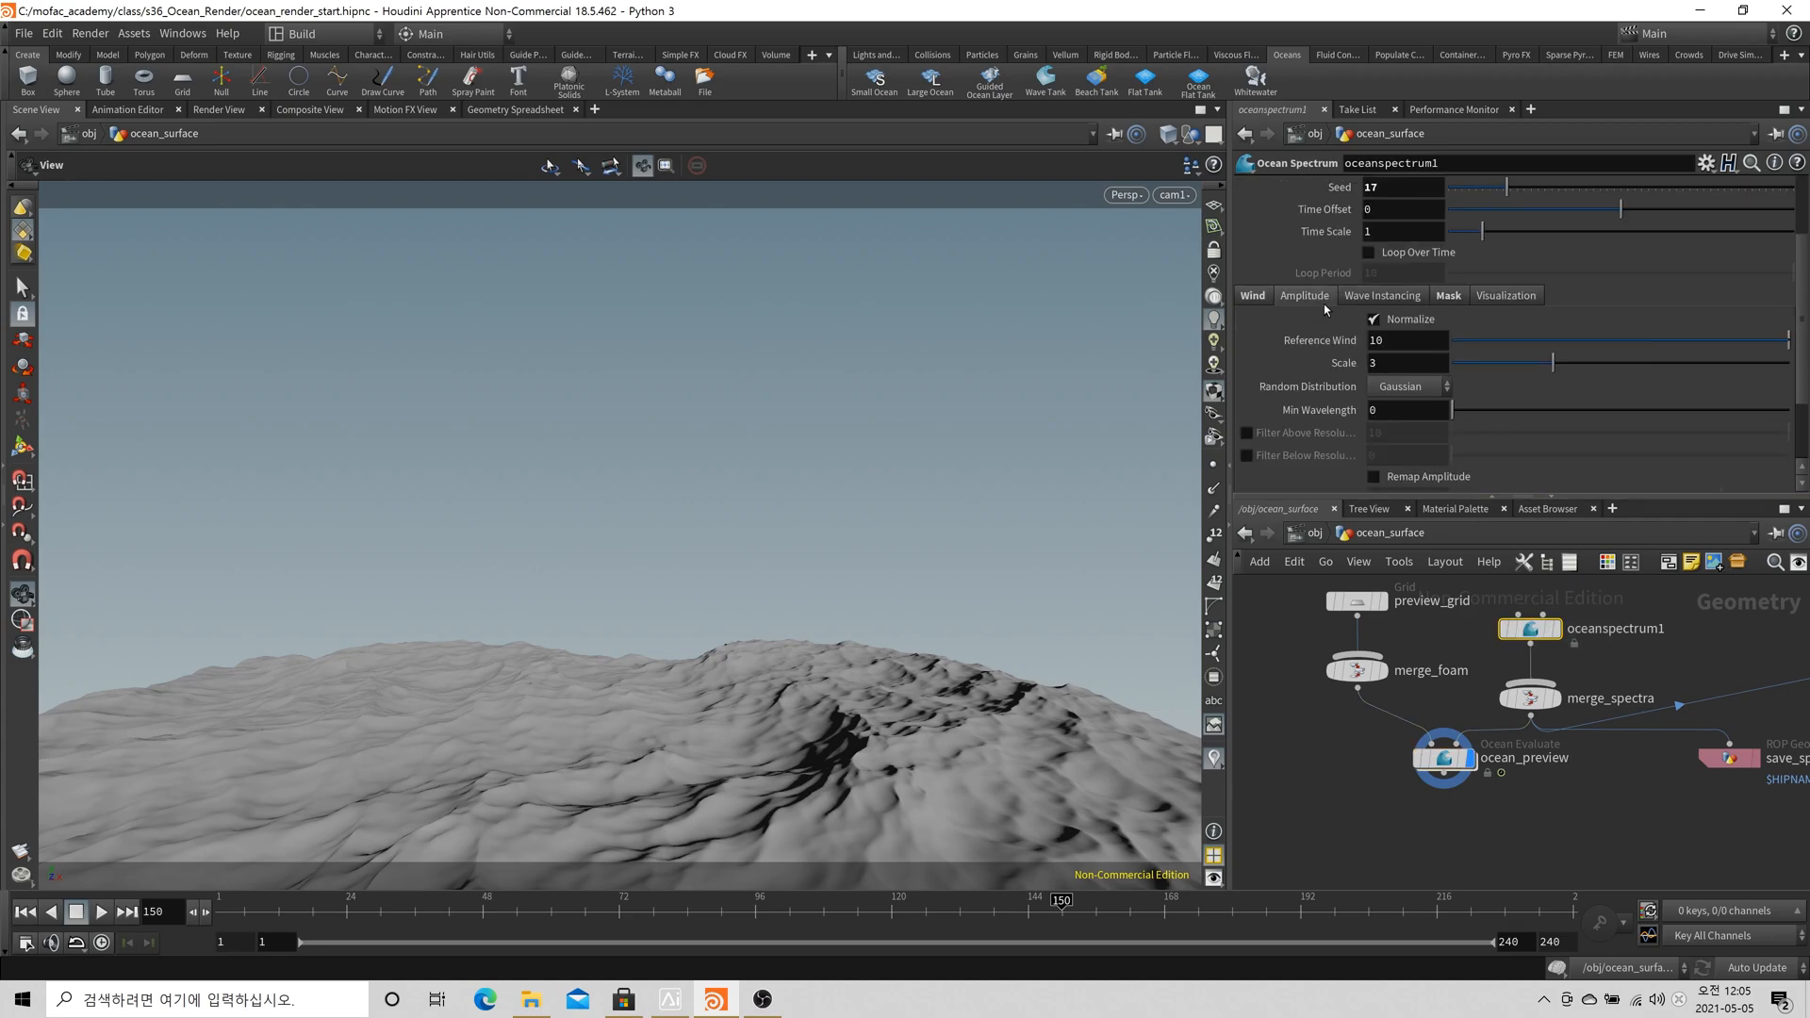
{"action": "left_click_drag", "start_coordinate": [1394, 499], "coordinate": [1397, 644]}
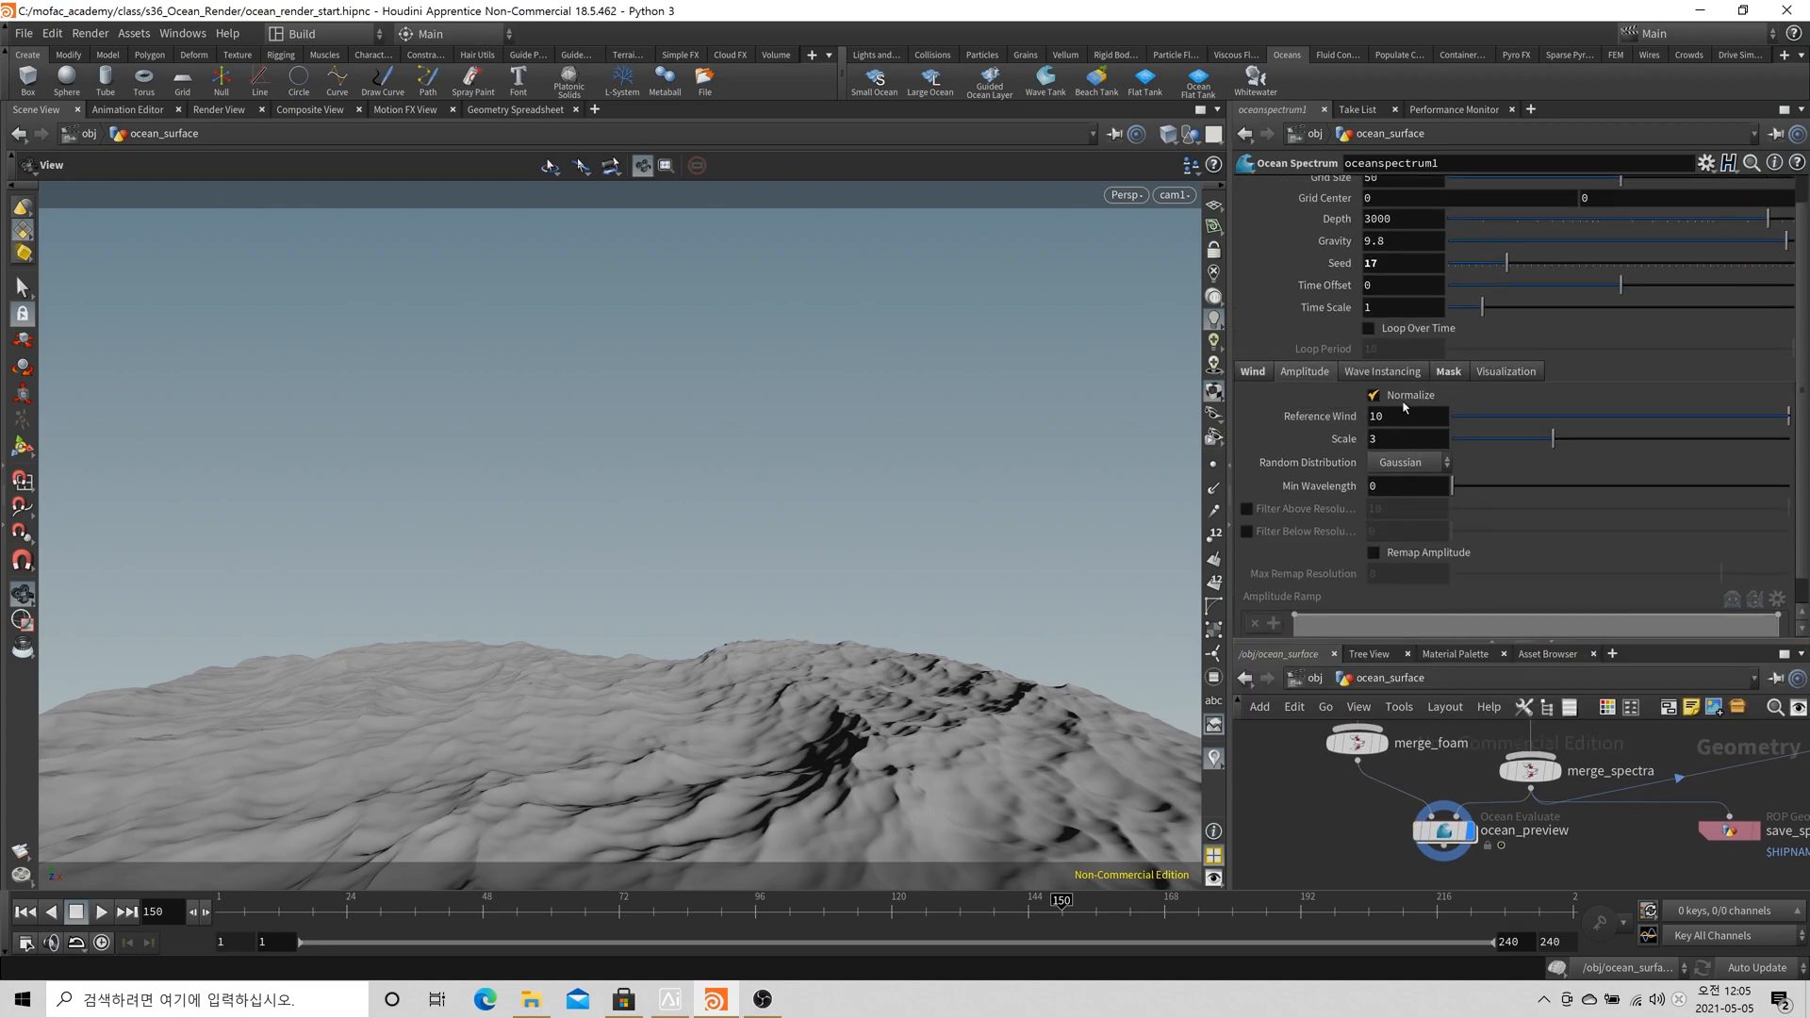
{"action": "scroll", "coordinate": [1405, 405], "scroll_direction": "down", "scroll_amount": 1}
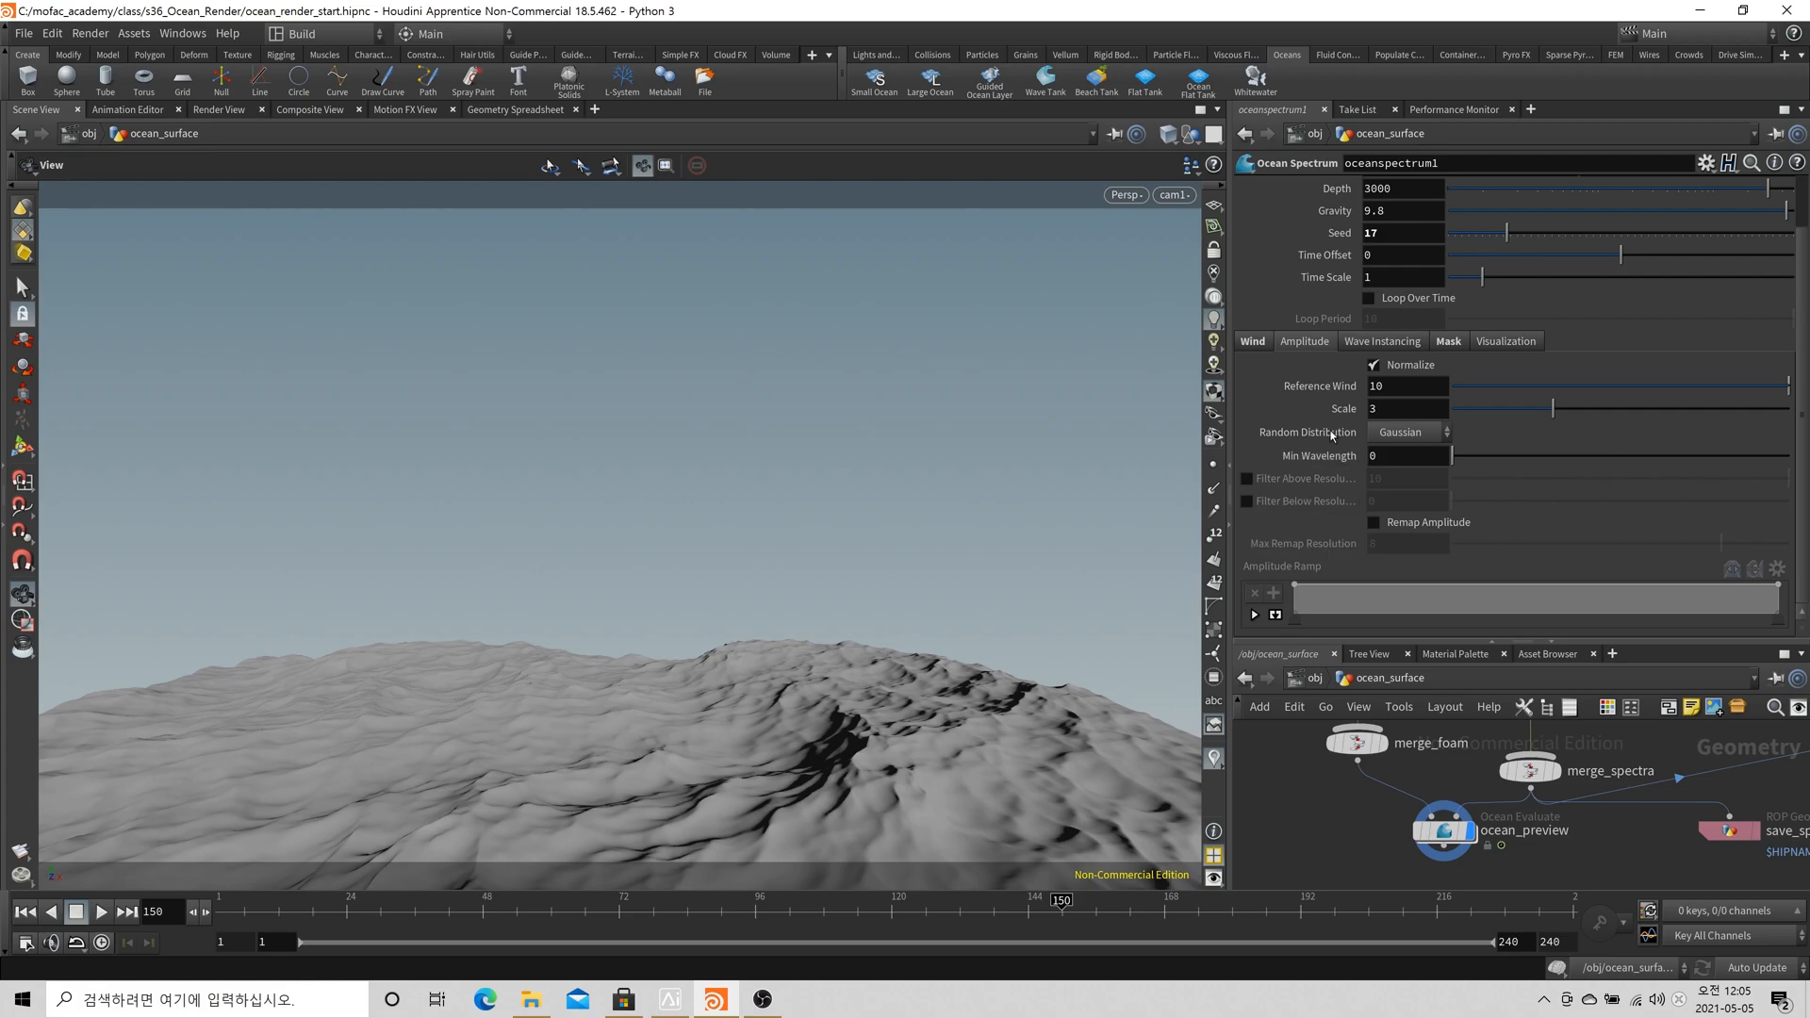
{"action": "left_click", "coordinate": [1386, 410]}
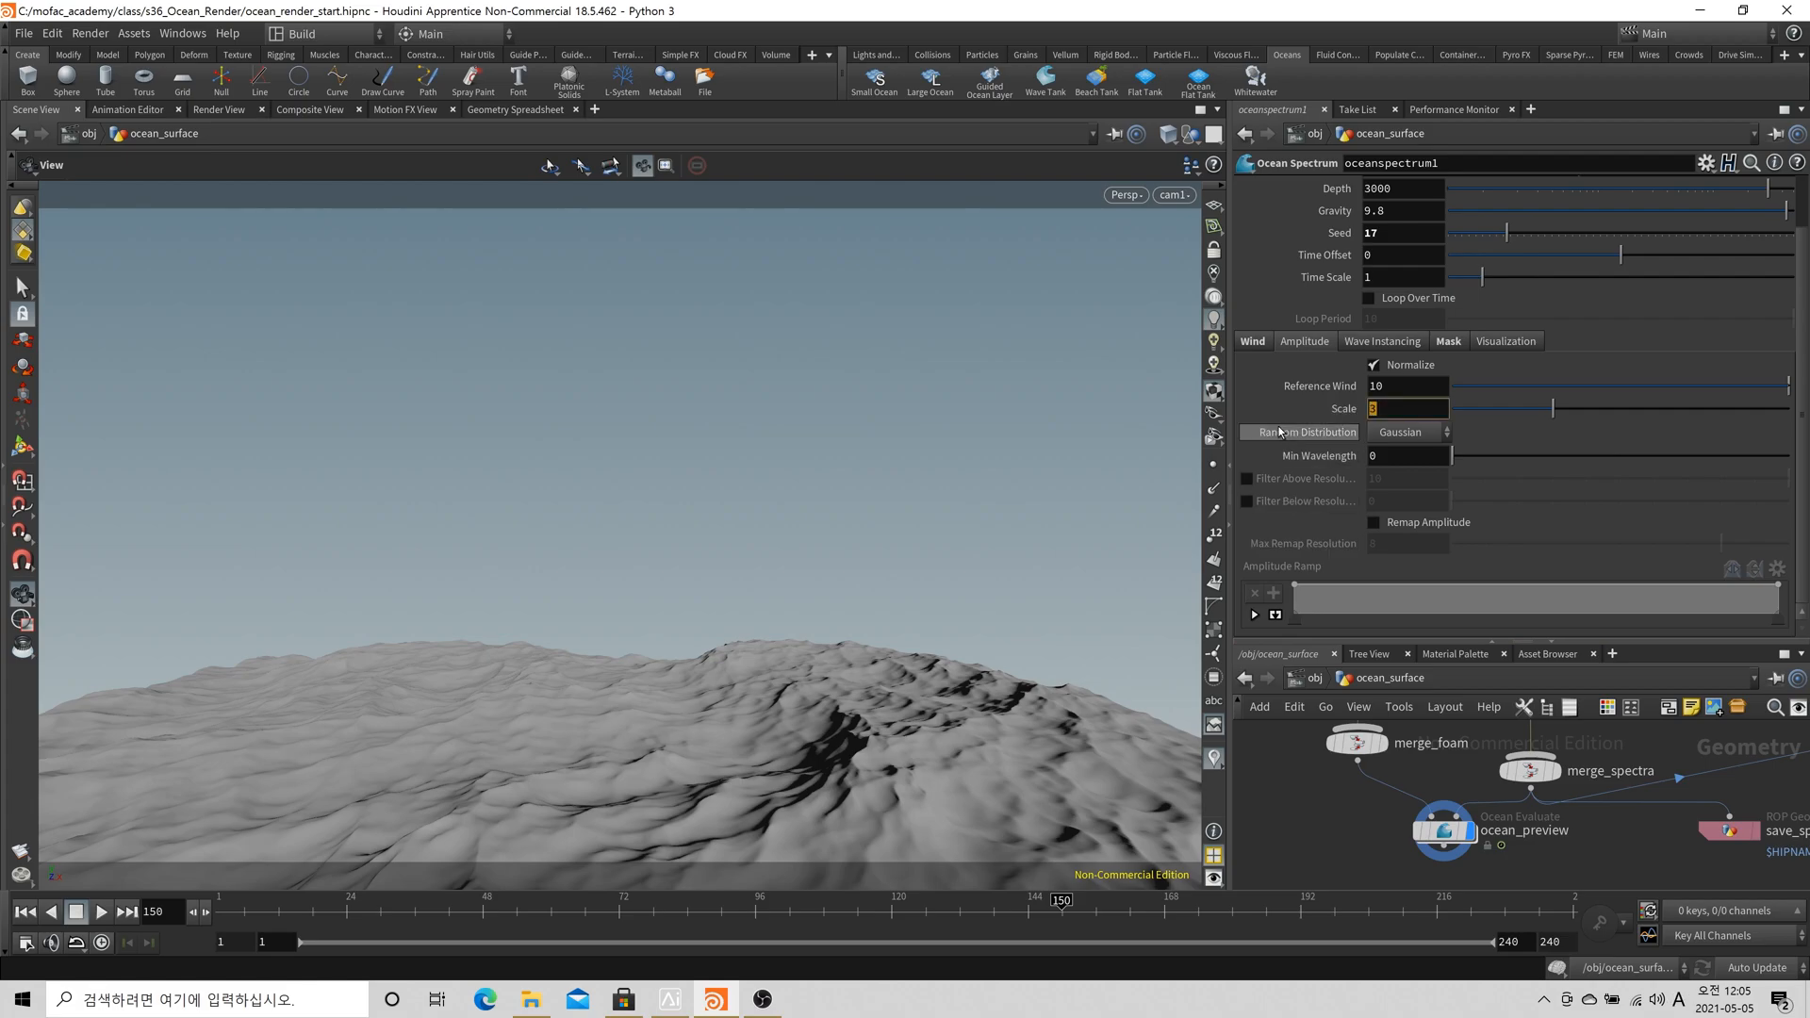
{"action": "type", "text": "2.5"}
{"action": "key", "text": "Return"}
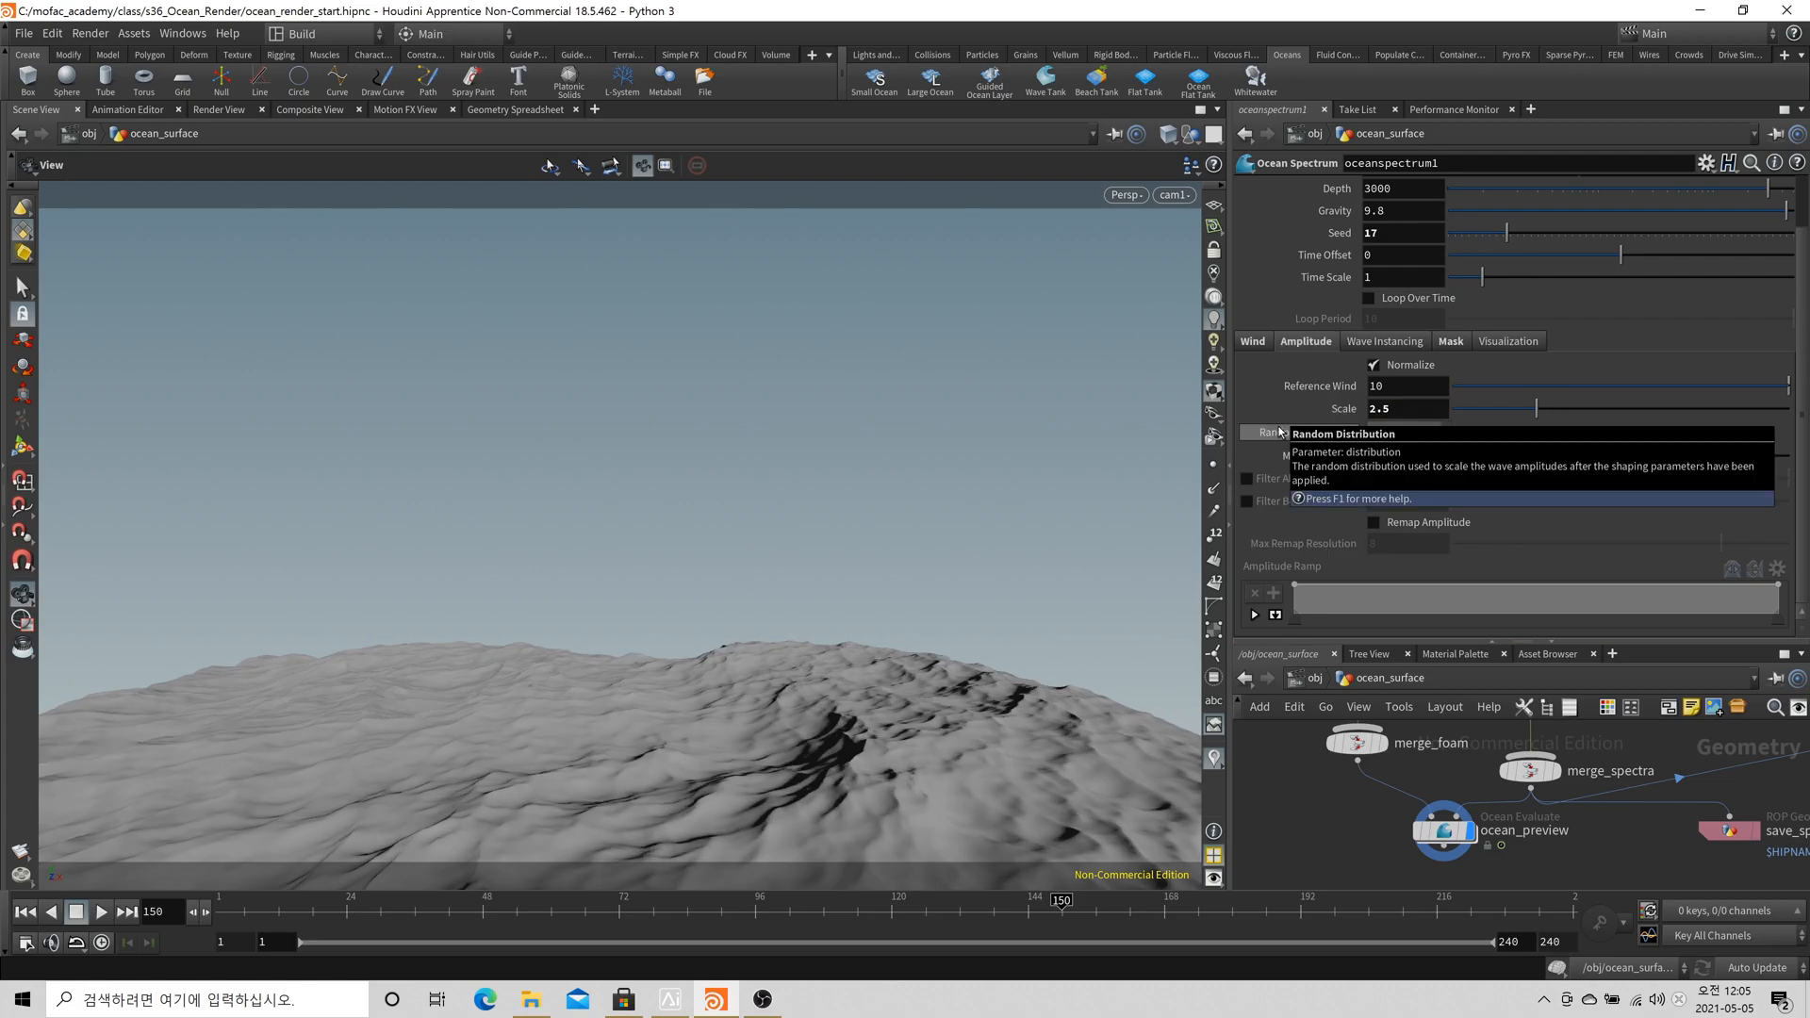
Show the spectrum's mask settings and compare the surface with the mask noise off and on
{"action": "left_click_drag", "start_coordinate": [529, 567], "coordinate": [786, 702]}
{"action": "left_click", "coordinate": [1449, 340]}
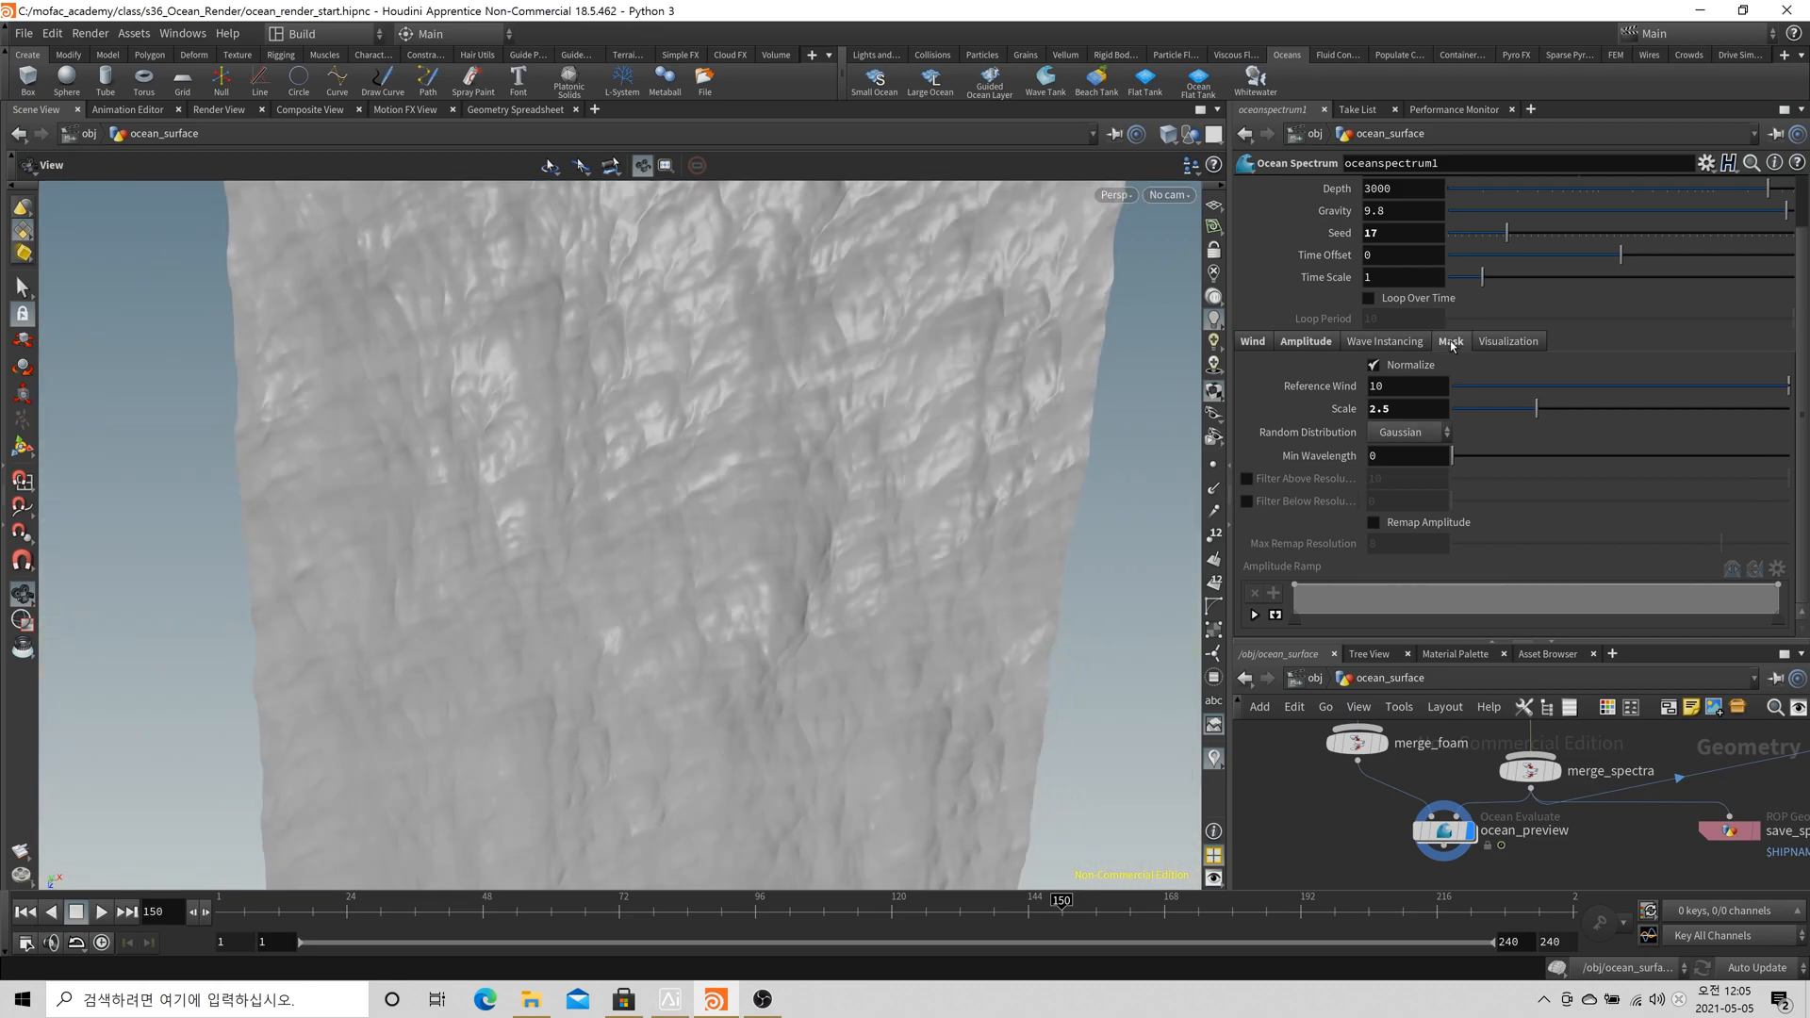
{"action": "scroll", "coordinate": [924, 459], "scroll_direction": "down", "scroll_amount": 2}
{"action": "left_click_drag", "start_coordinate": [924, 459], "coordinate": [857, 655]}
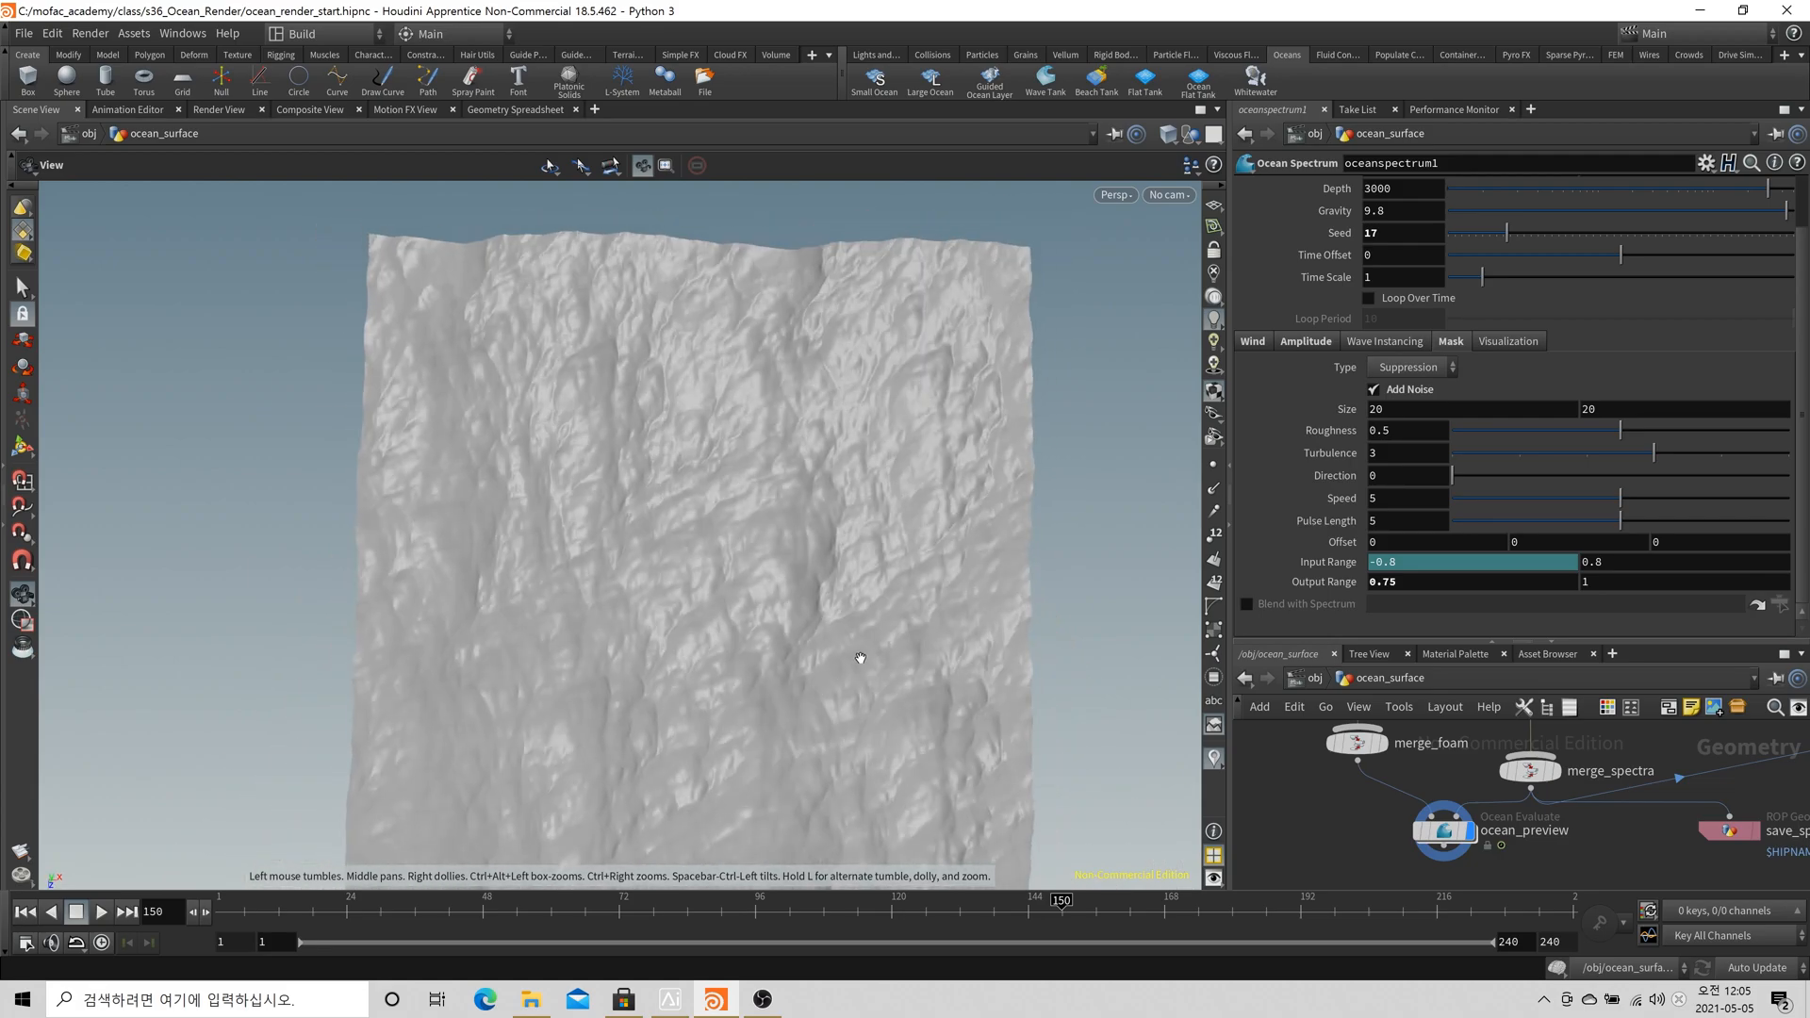
{"action": "key", "text": "space+2"}
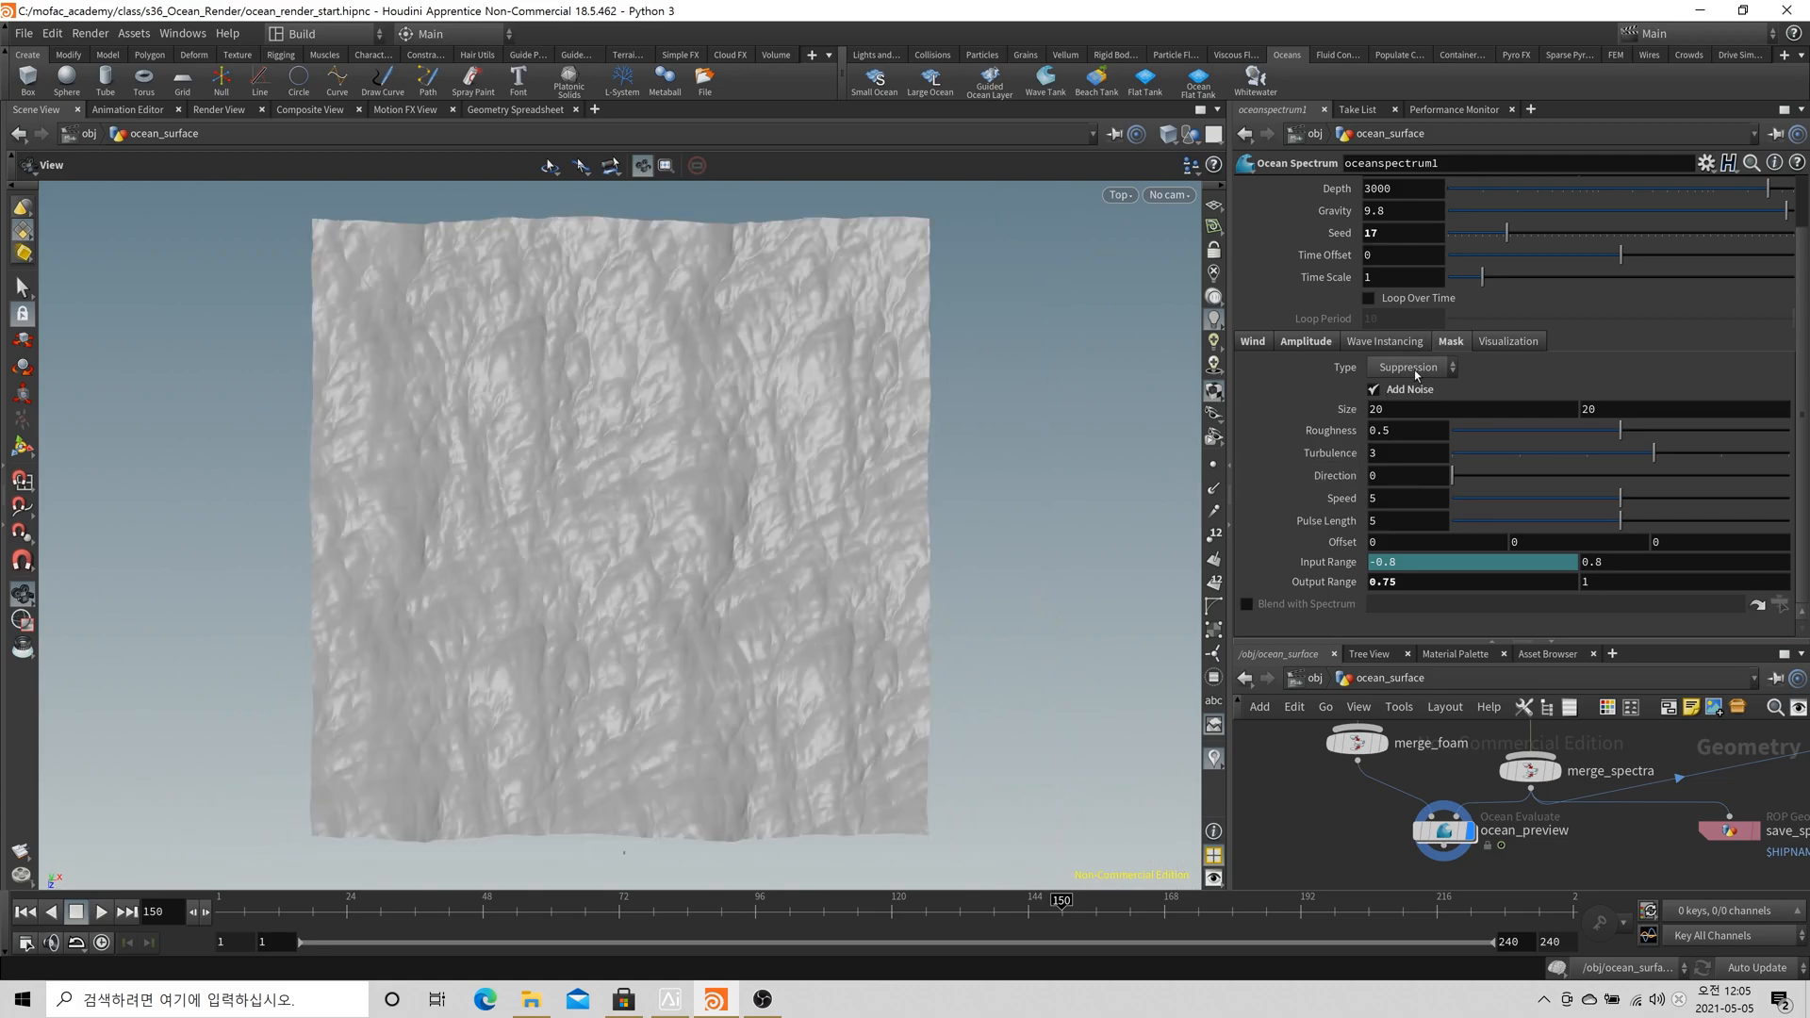
{"action": "left_click_drag", "start_coordinate": [953, 612], "coordinate": [887, 692]}
{"action": "left_click", "coordinate": [1373, 390]}
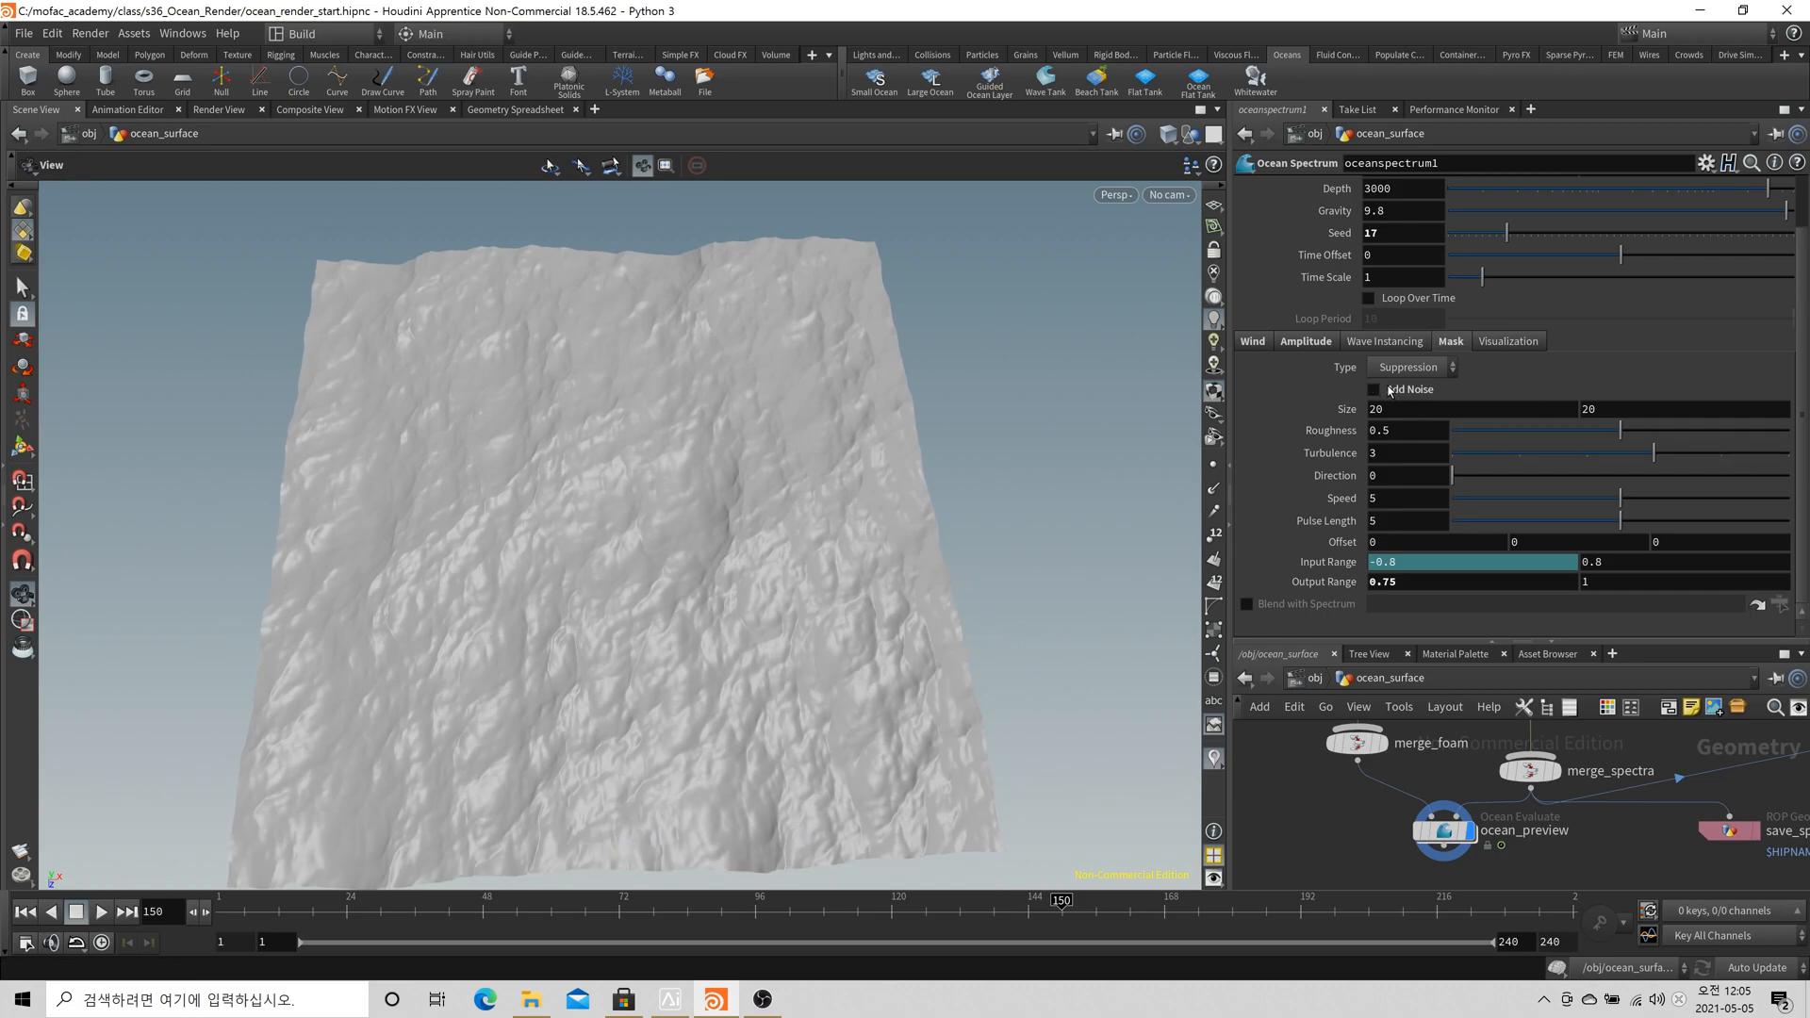
{"action": "left_click", "coordinate": [1391, 391]}
Set the minimum of the mask's output range to 0
{"action": "left_click", "coordinate": [1414, 581]}
{"action": "type", "text": "0"}
{"action": "key", "text": "Return"}
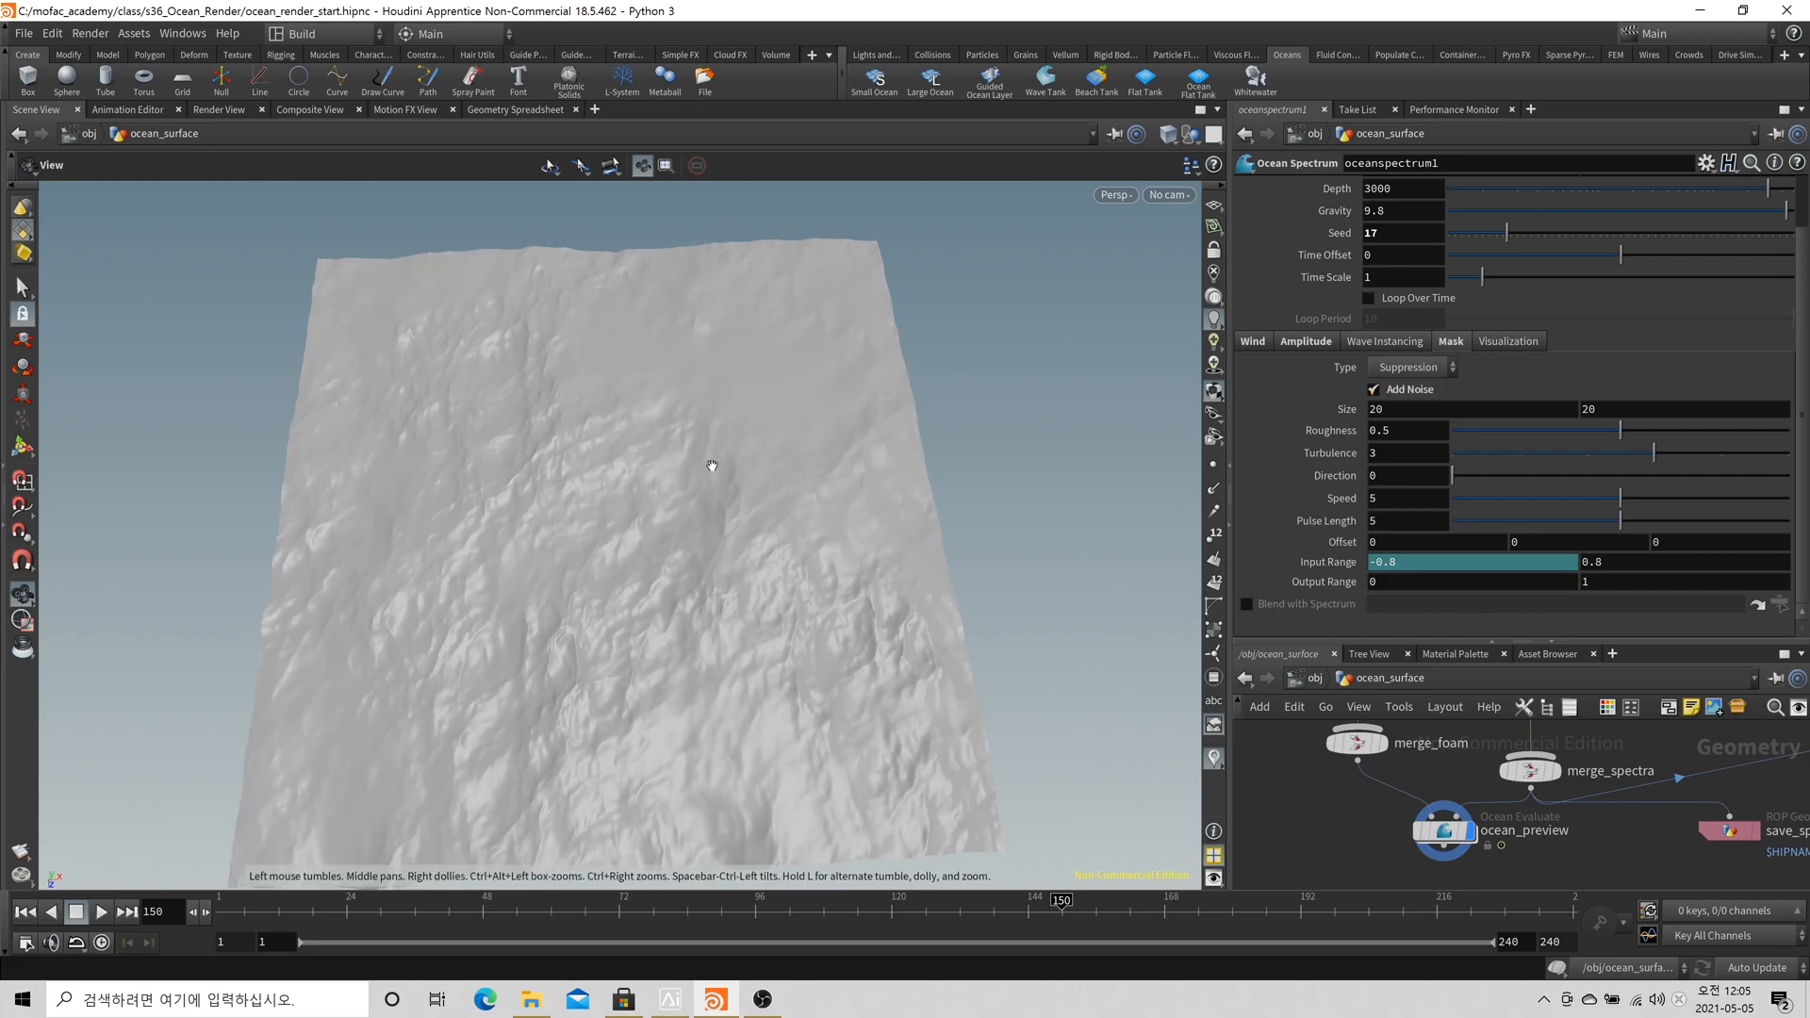
Set the minimum of the mask's output range to 0.75, inspect the surface, and turn the mask noise off
{"action": "left_click_drag", "start_coordinate": [717, 468], "coordinate": [820, 409]}
{"action": "left_click", "coordinate": [1426, 584]}
{"action": "type", "text": ".75"}
{"action": "key", "text": "Return"}
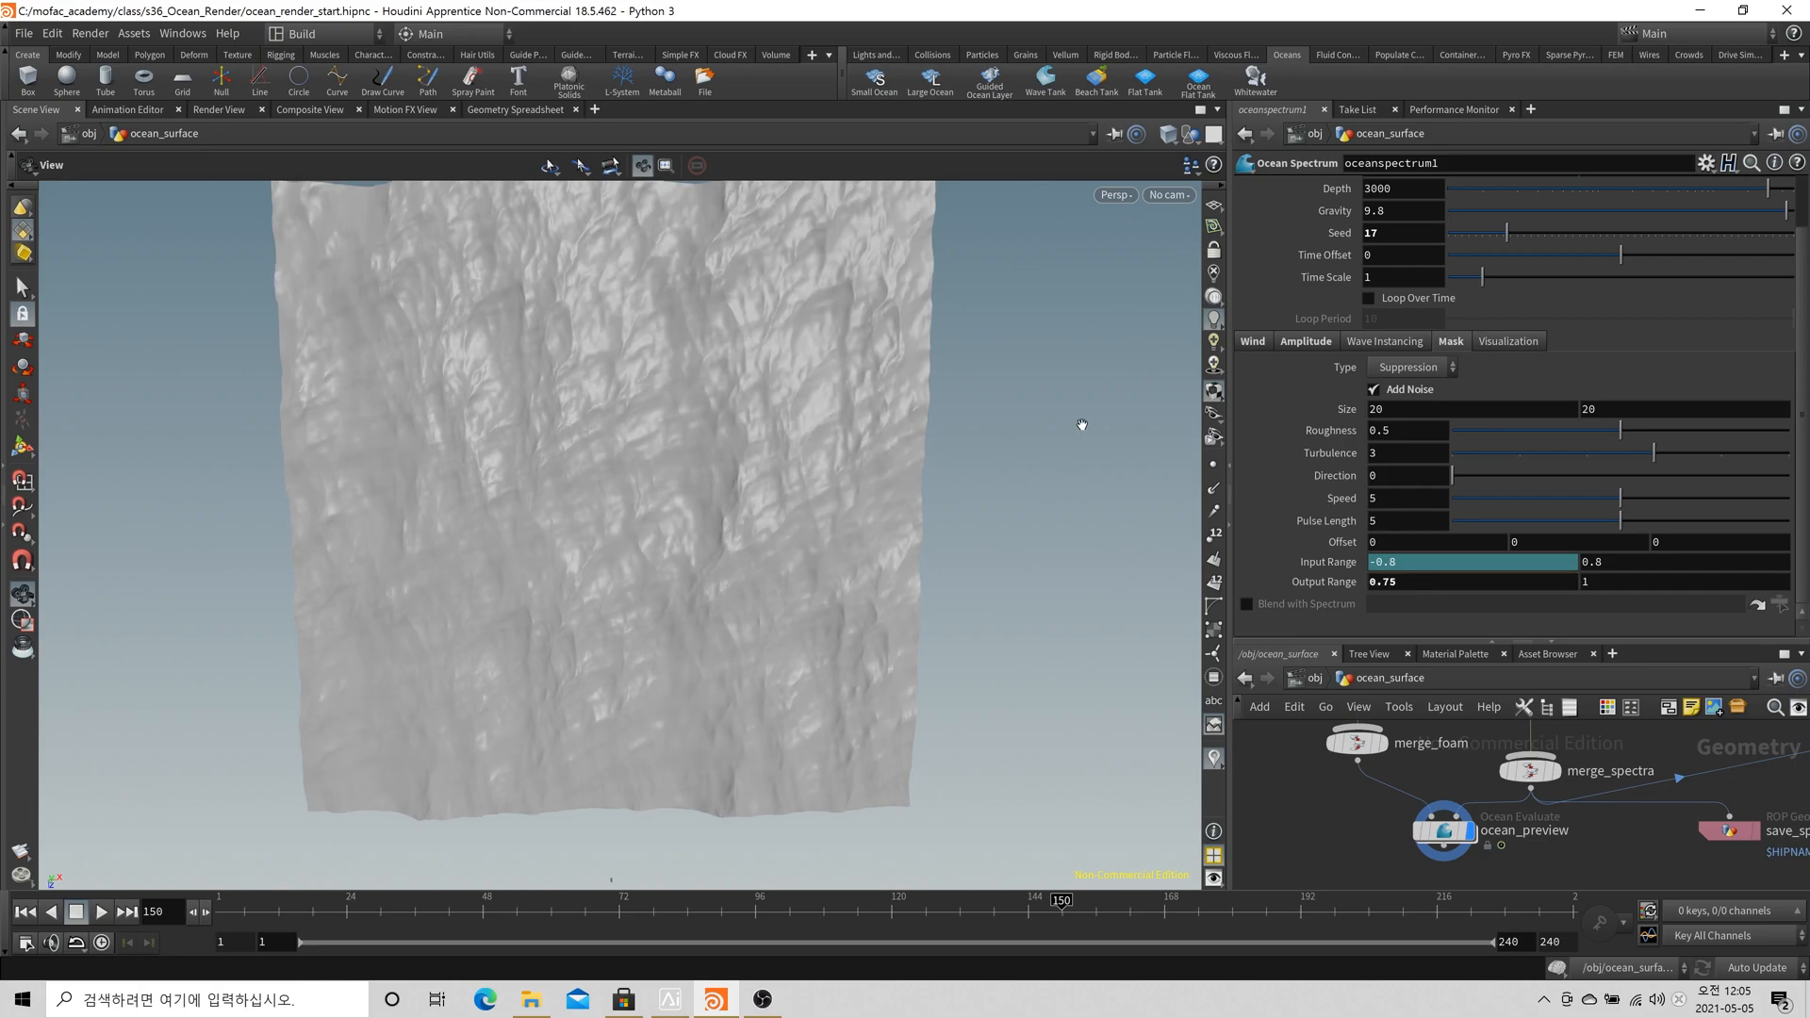
{"action": "left_click_drag", "start_coordinate": [772, 405], "coordinate": [755, 331]}
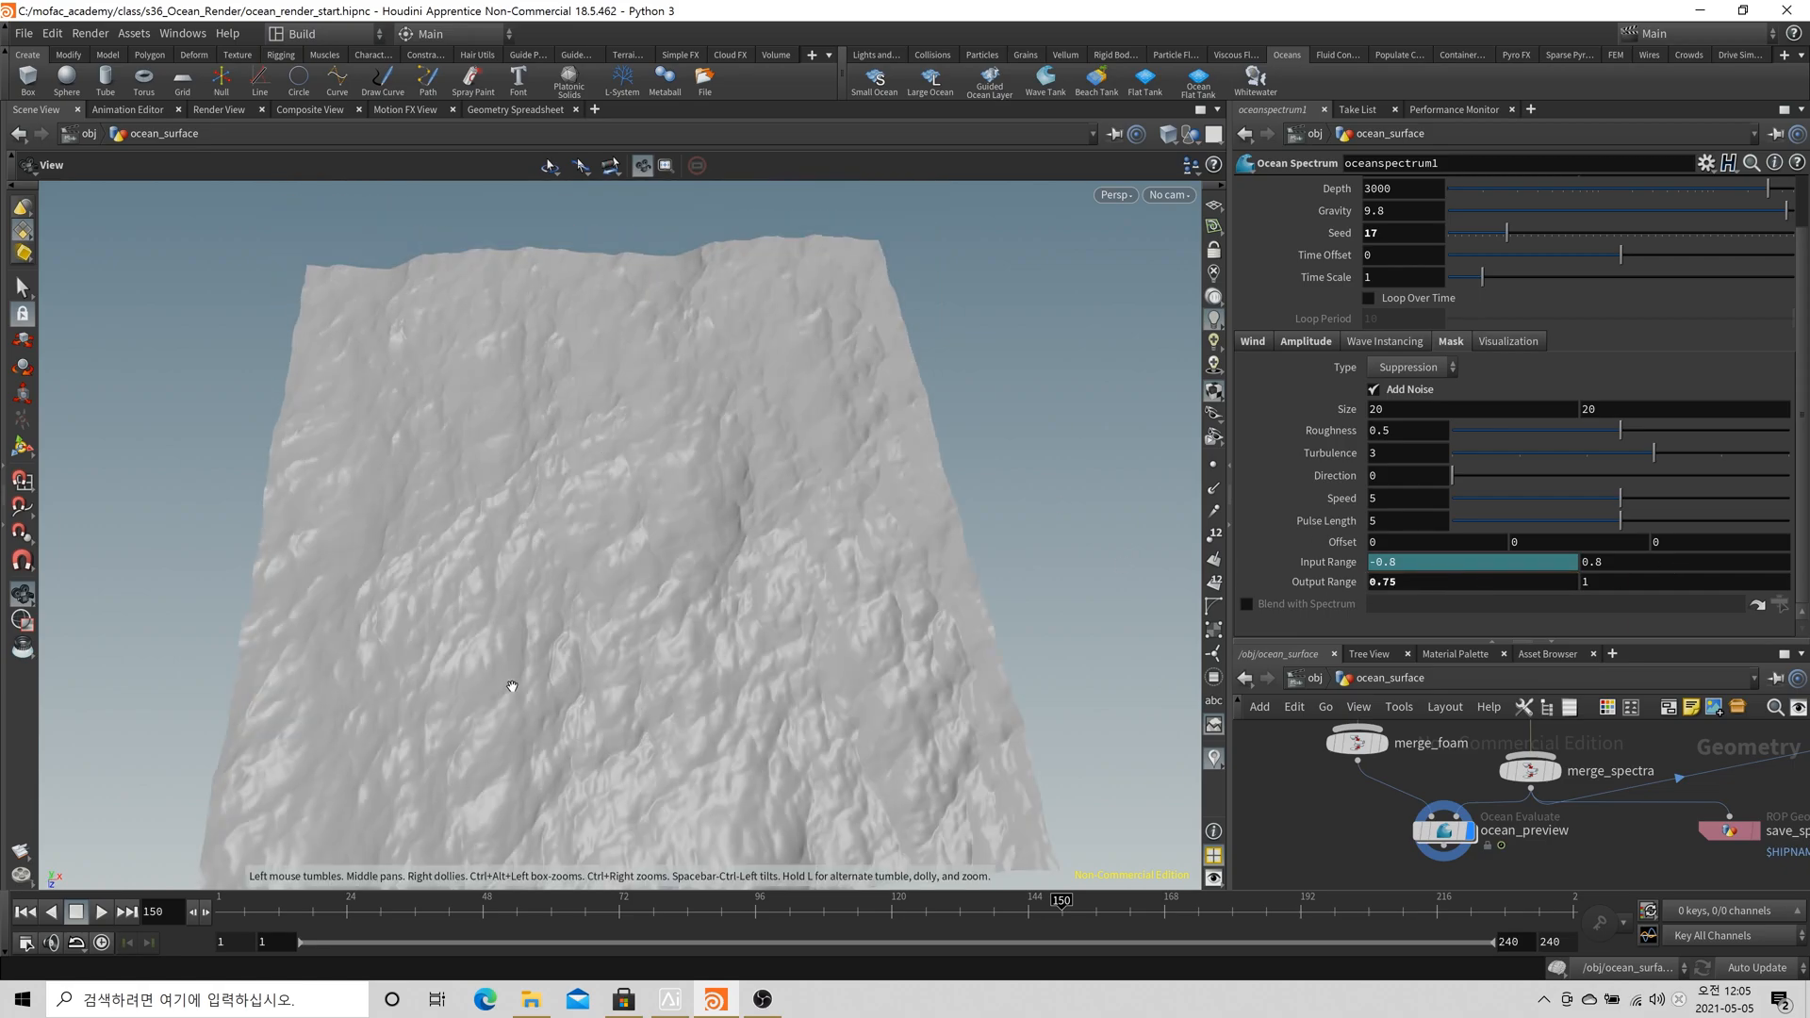
{"action": "left_click_drag", "start_coordinate": [796, 404], "coordinate": [801, 476]}
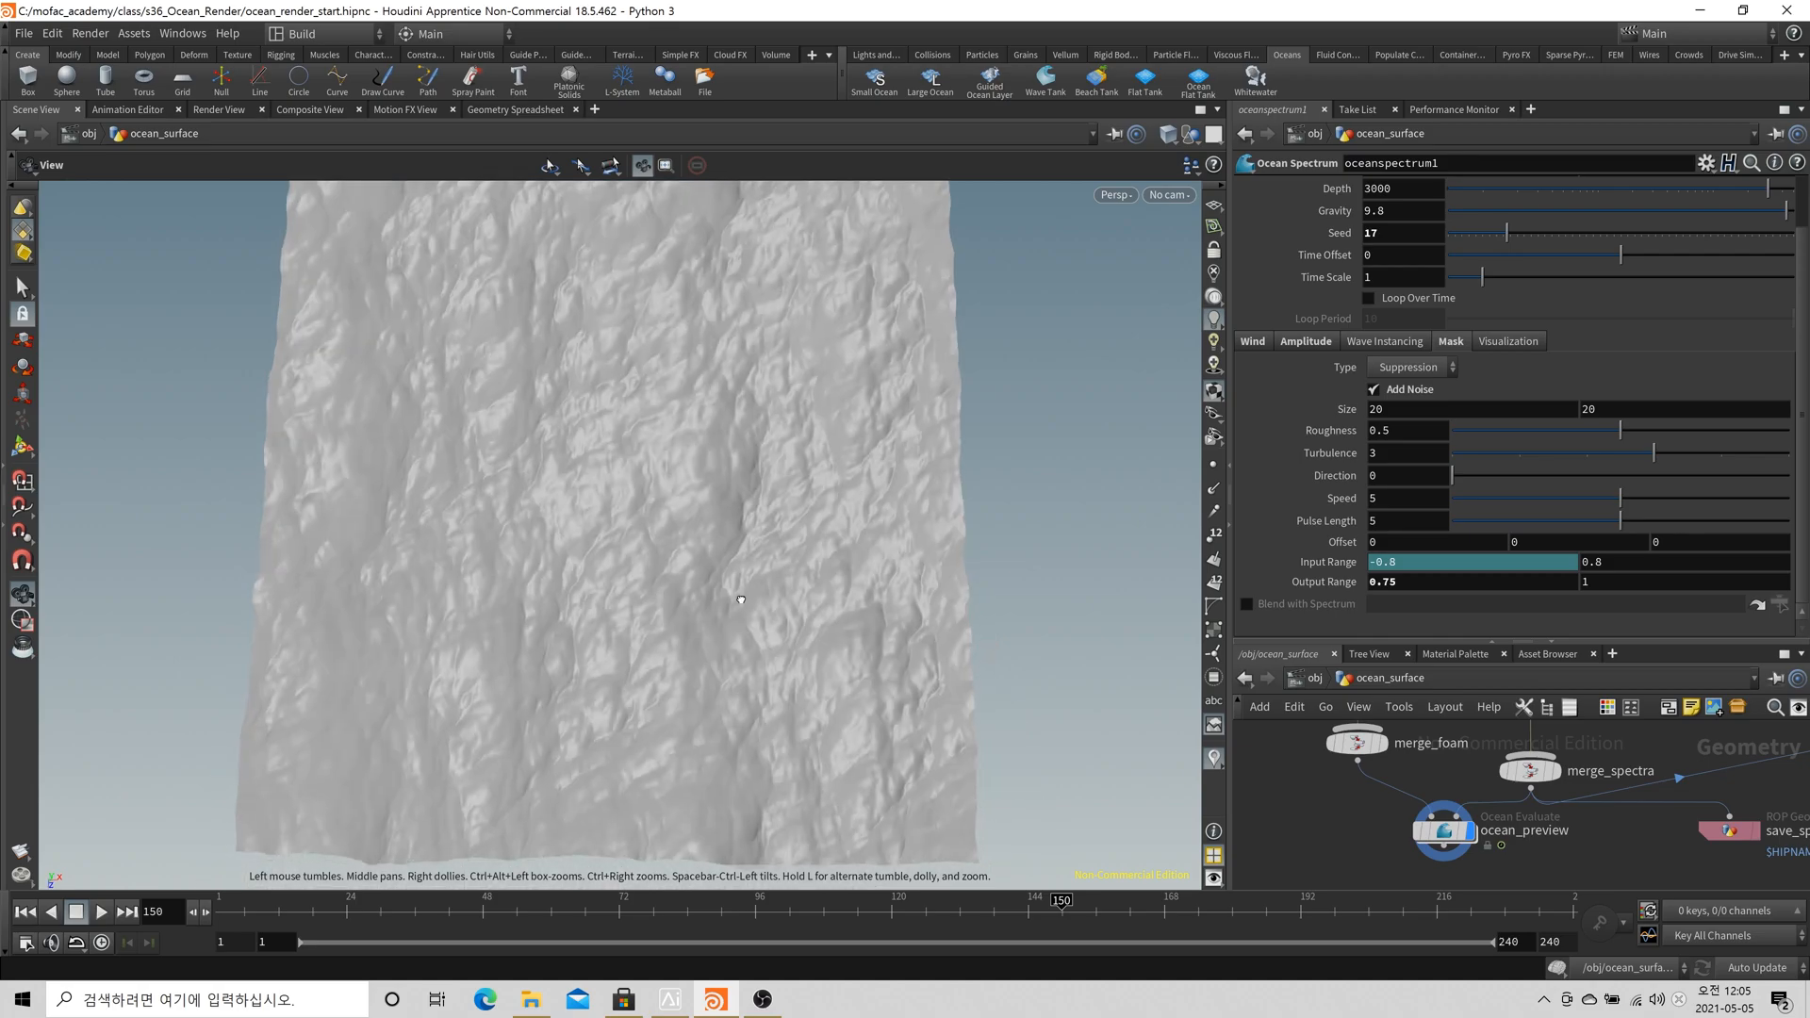
{"action": "left_click", "coordinate": [1395, 397]}
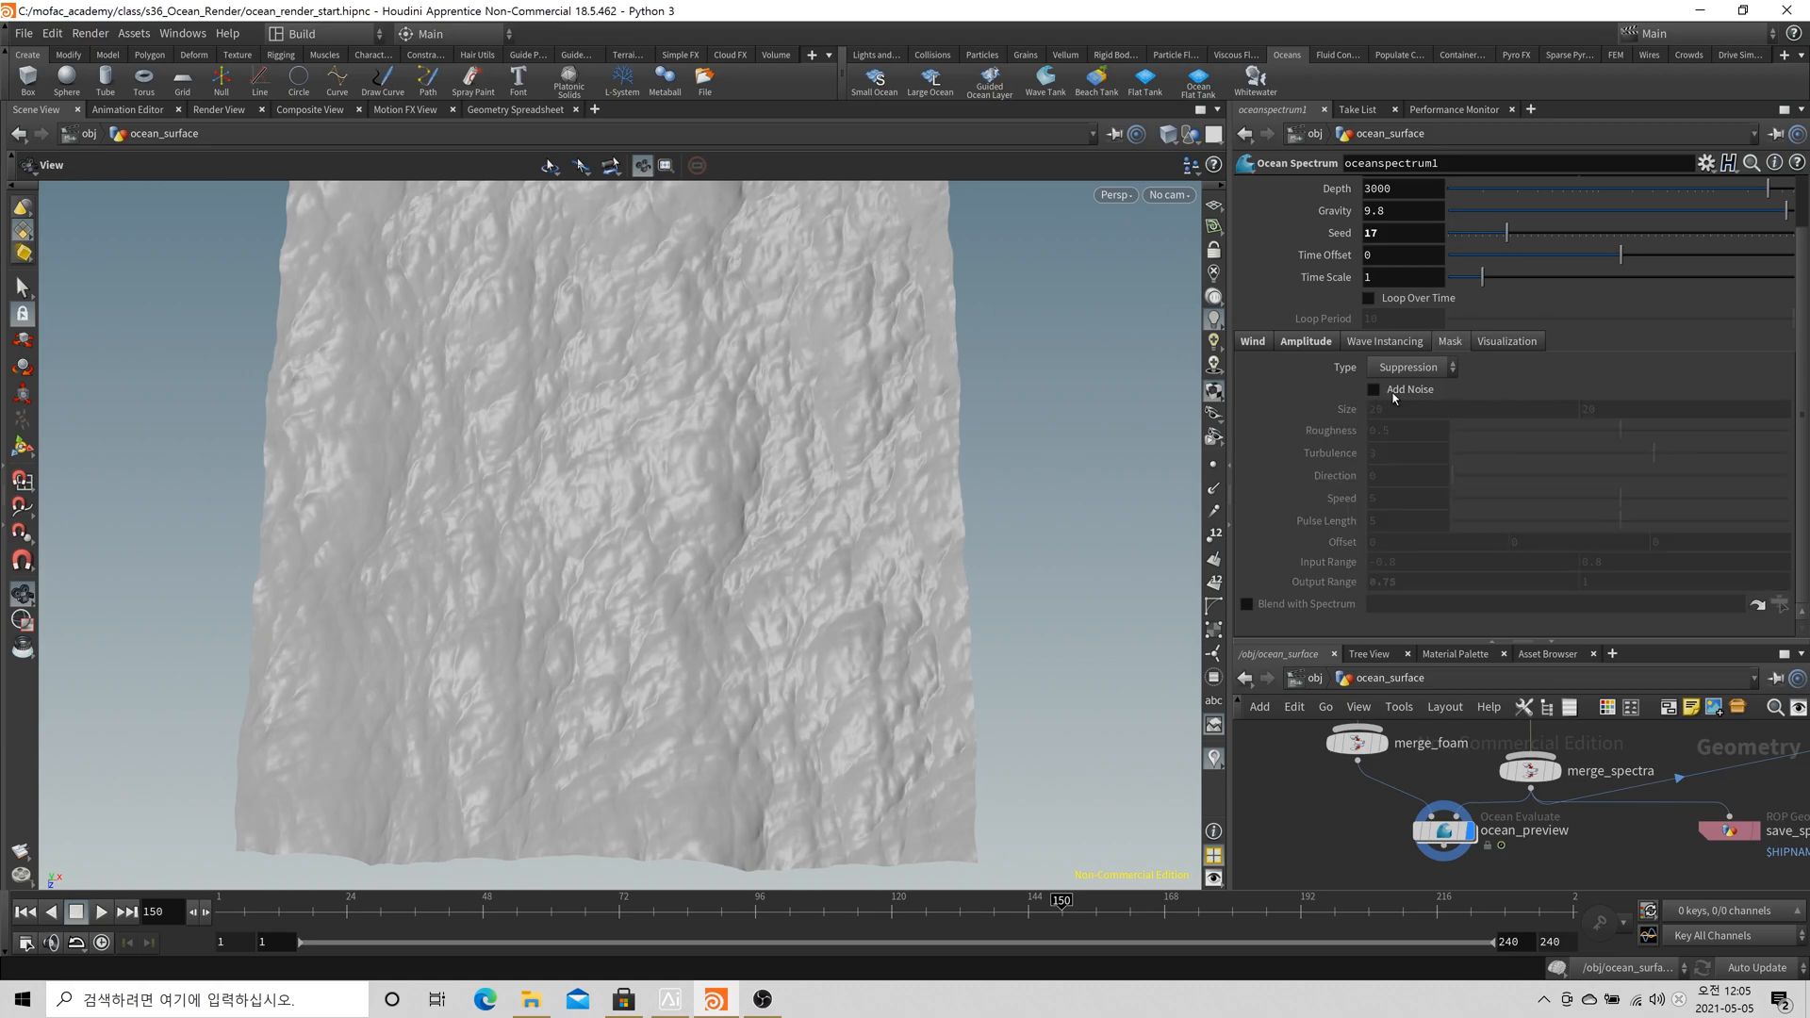
Look through cam1, scrub the ocean animation to frame 232, and enlarge the network area to show the whole node chain
{"action": "left_click_drag", "start_coordinate": [893, 348], "coordinate": [1151, 251]}
{"action": "left_click", "coordinate": [1179, 195]}
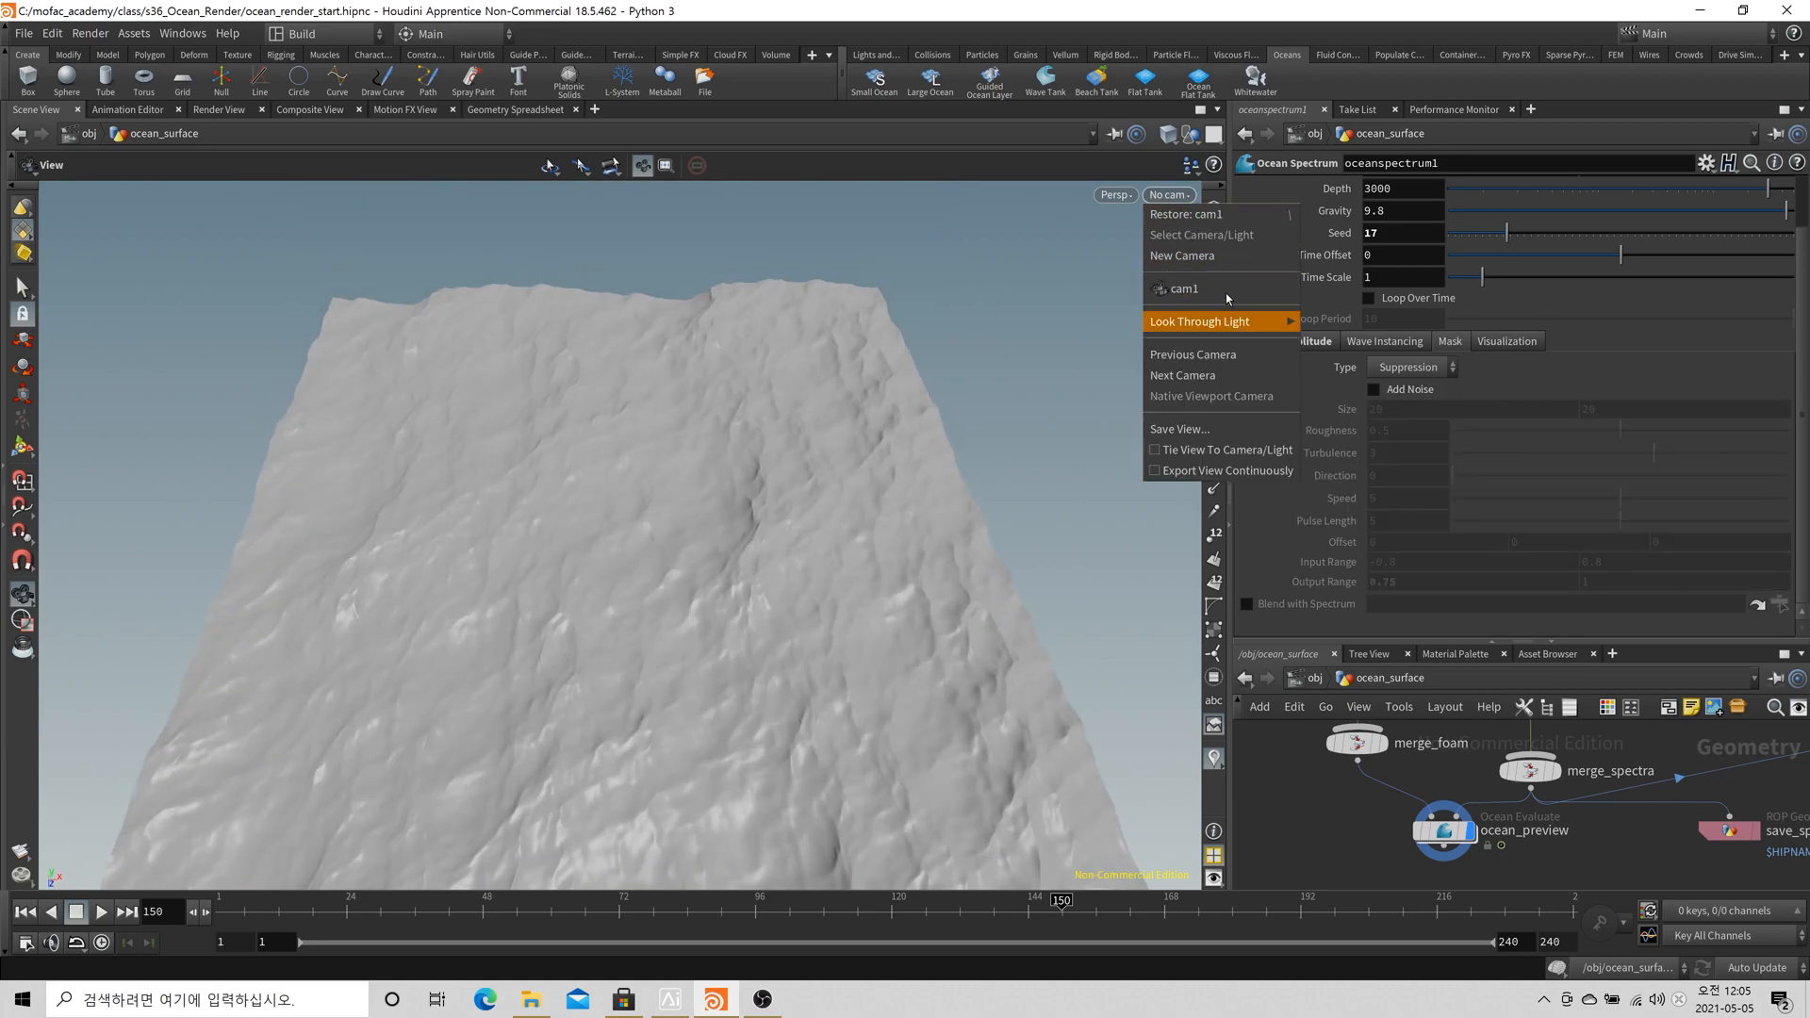
{"action": "left_click", "coordinate": [1221, 315]}
{"action": "left_click_drag", "start_coordinate": [257, 921], "coordinate": [1203, 905]}
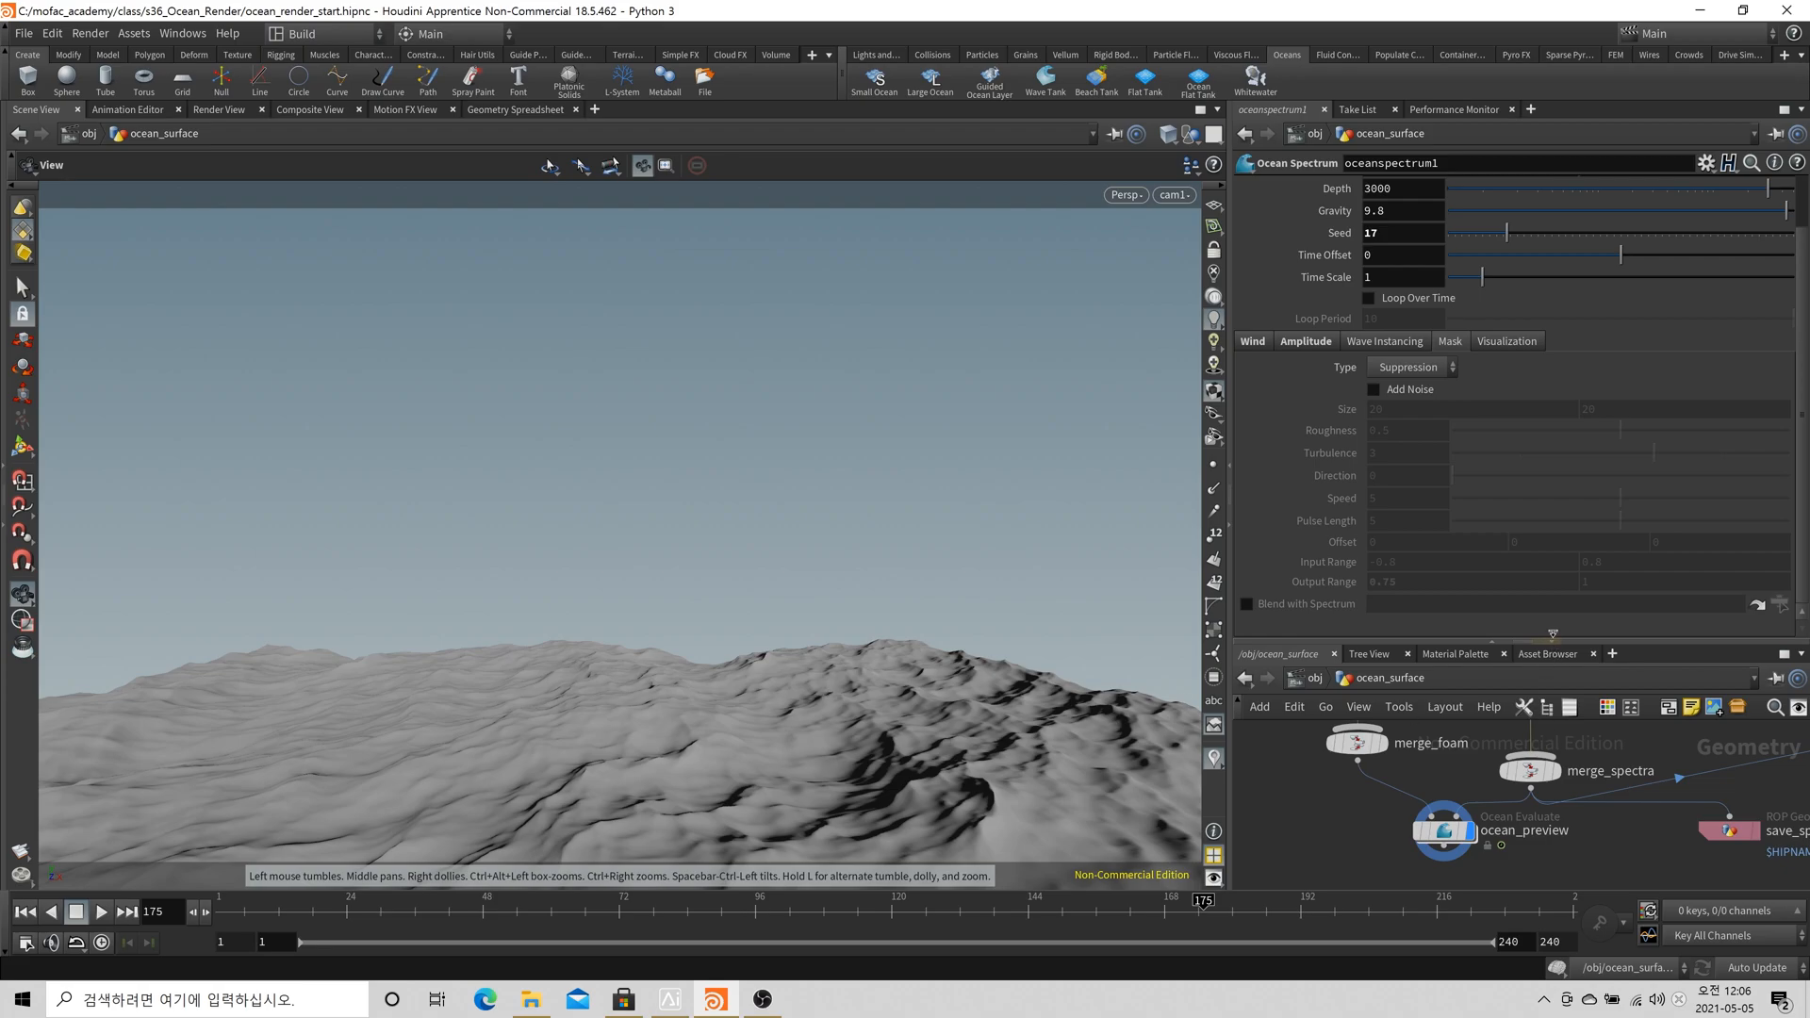
{"action": "left_click_drag", "start_coordinate": [1551, 646], "coordinate": [1551, 316]}
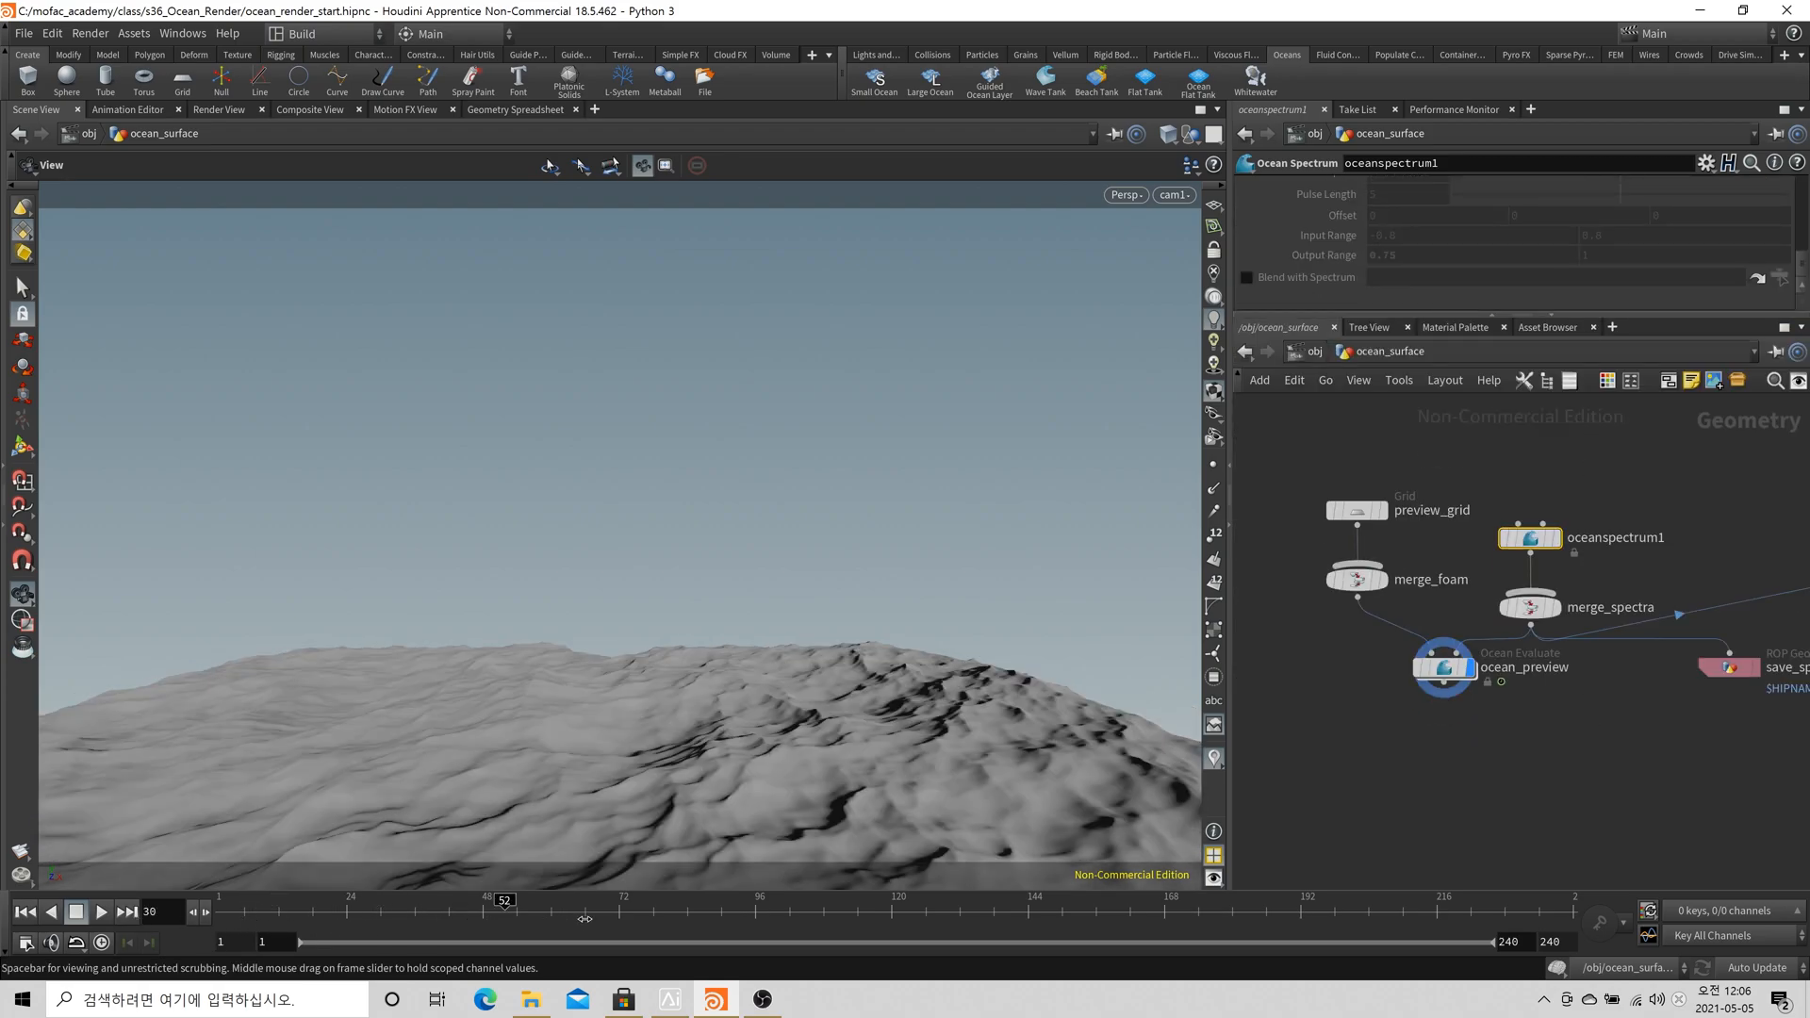
{"action": "left_click_drag", "start_coordinate": [1304, 928], "coordinate": [1488, 922]}
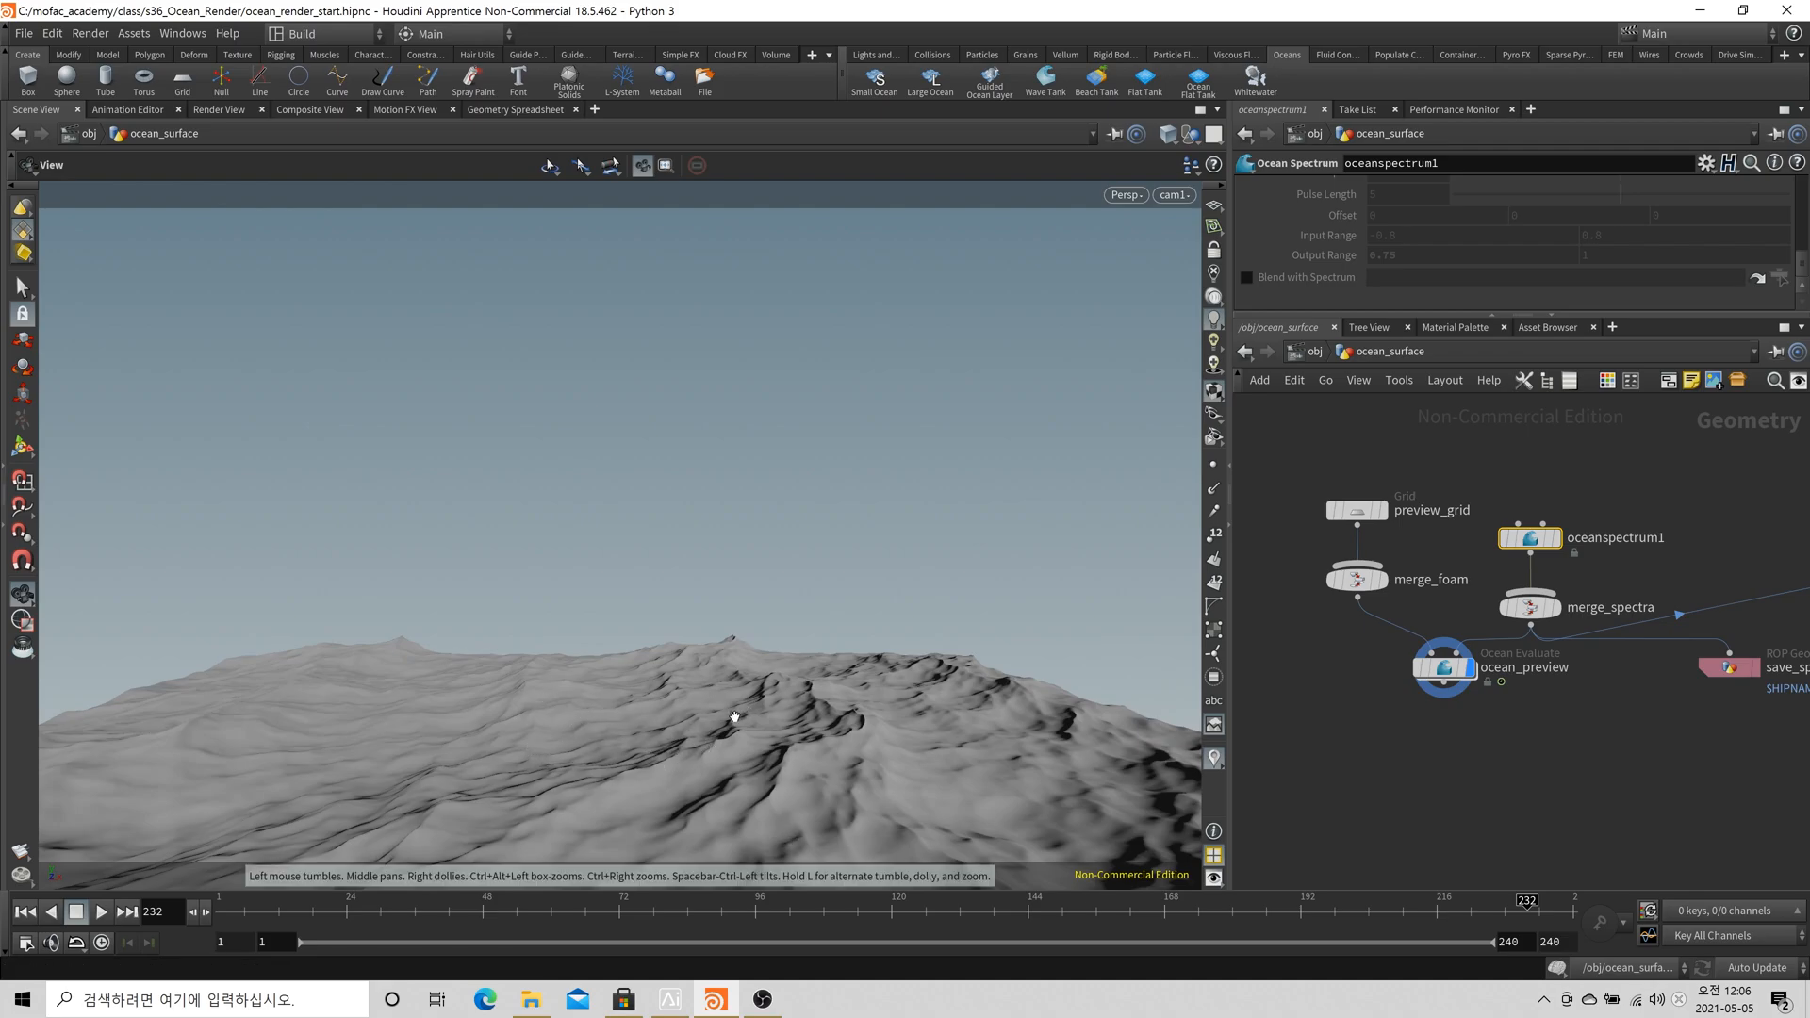
{"action": "key", "text": "h"}
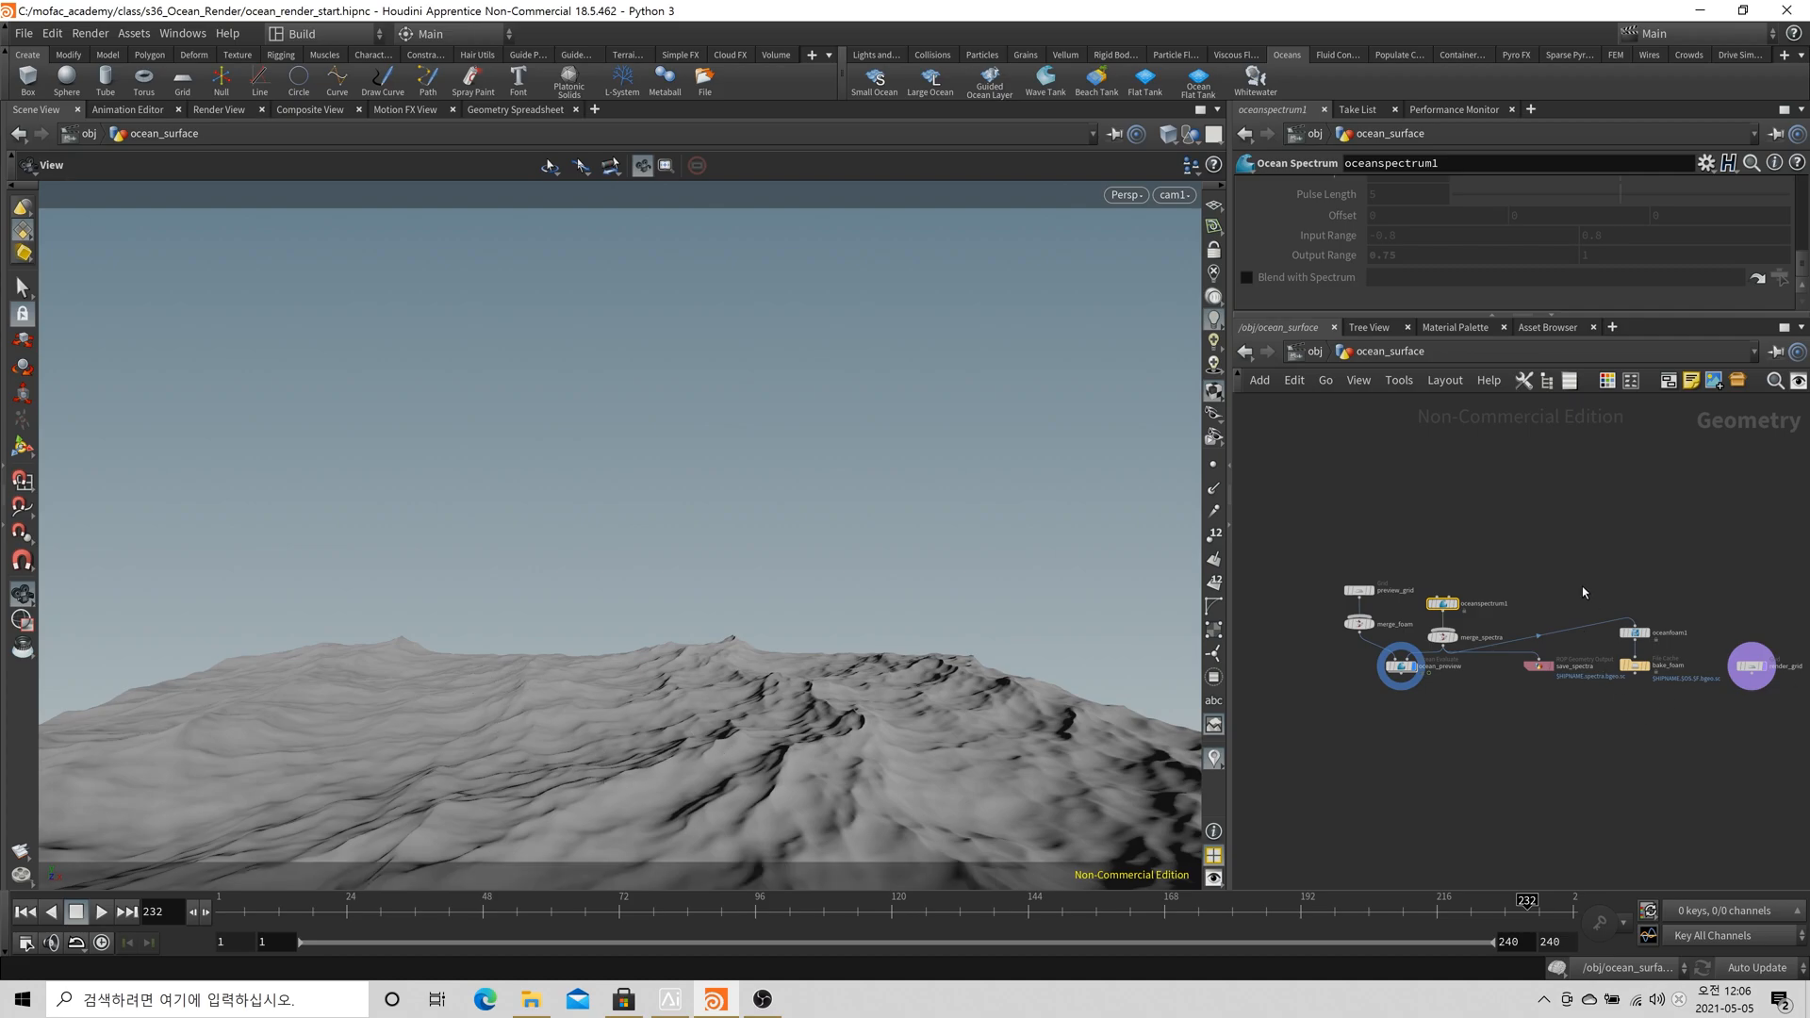
{"action": "scroll", "coordinate": [1602, 688], "scroll_direction": "down", "scroll_amount": 2}
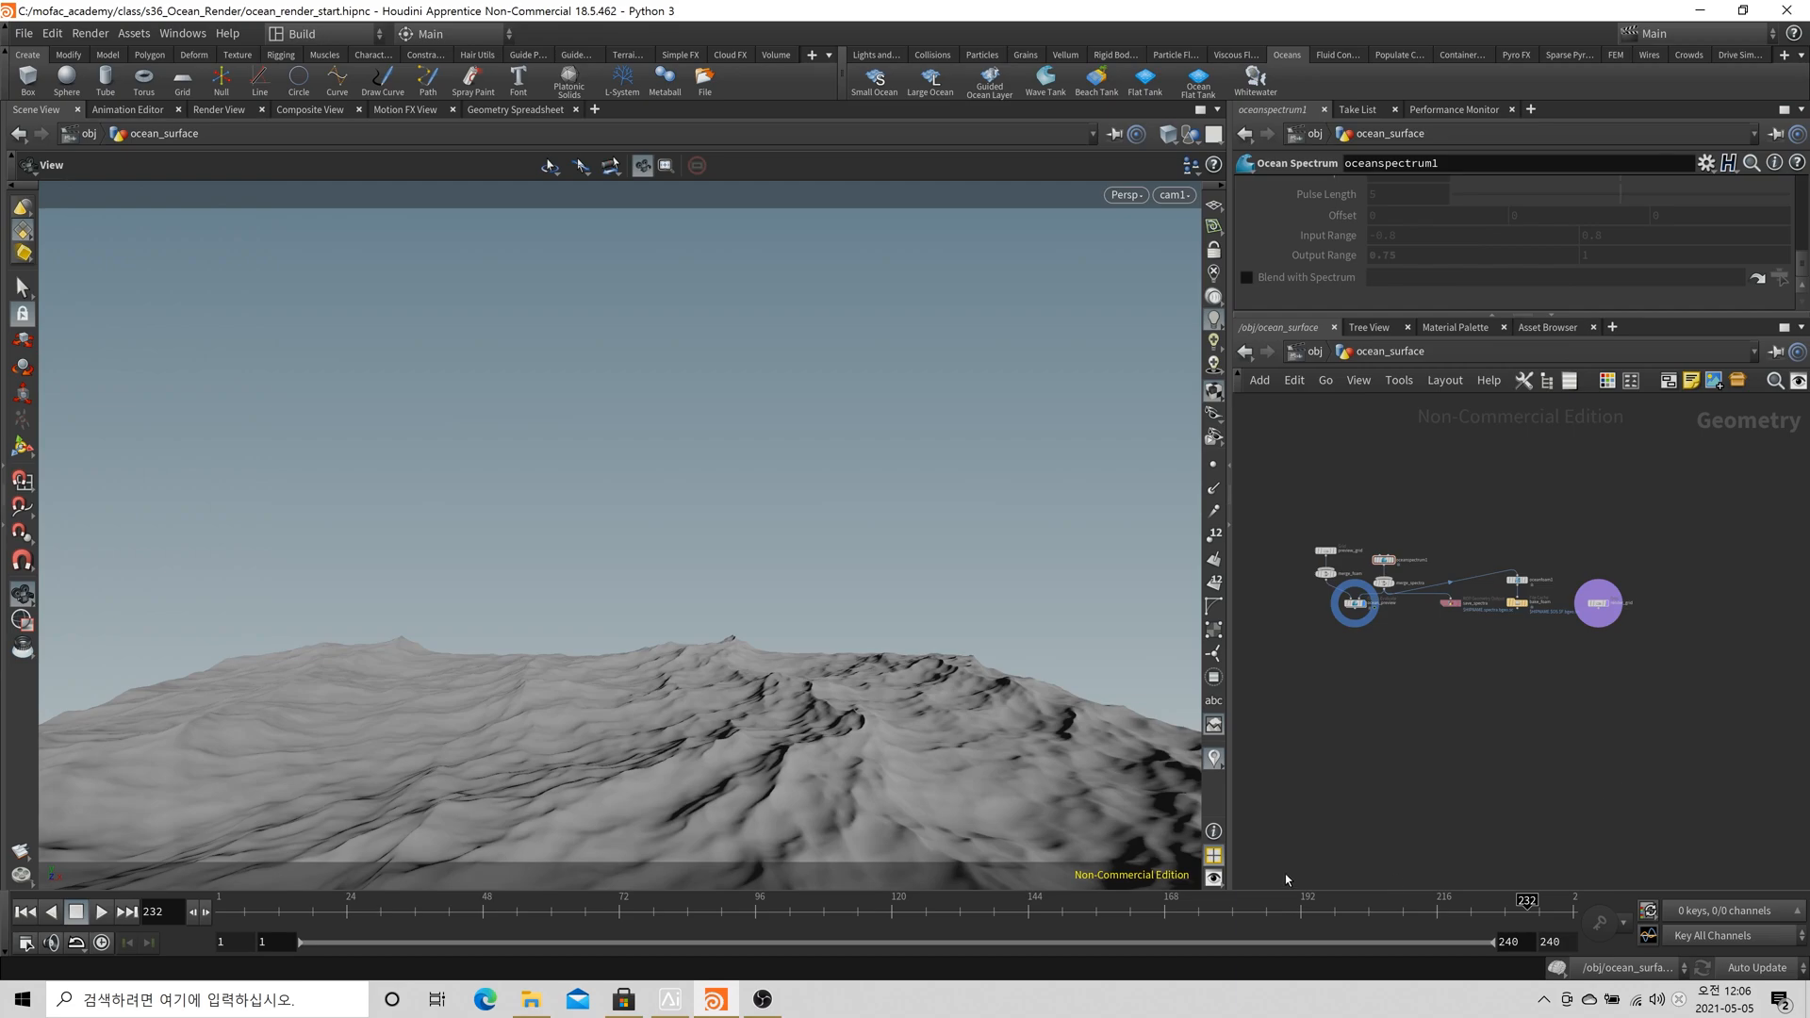
Search Windows for 그림판 and open Paint
{"action": "left_click", "coordinate": [318, 1012]}
{"action": "type", "text": "ㄱ"}
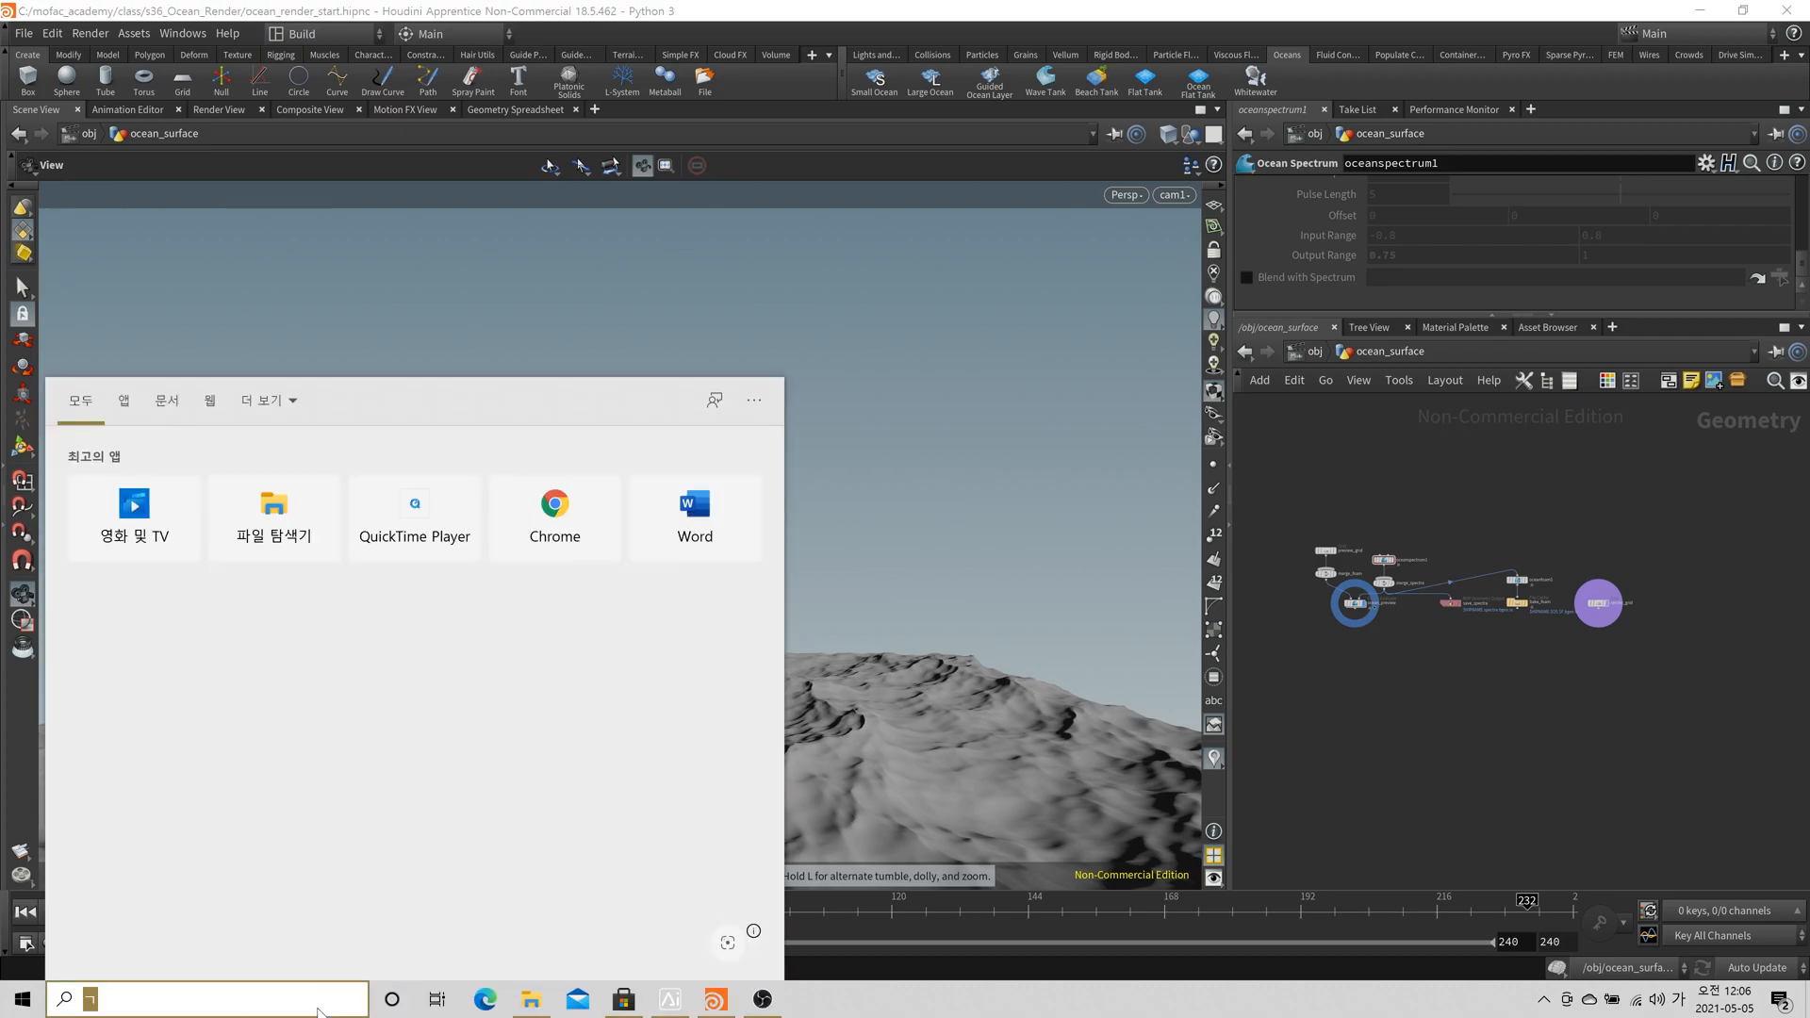
{"action": "type", "text": "그림판"}
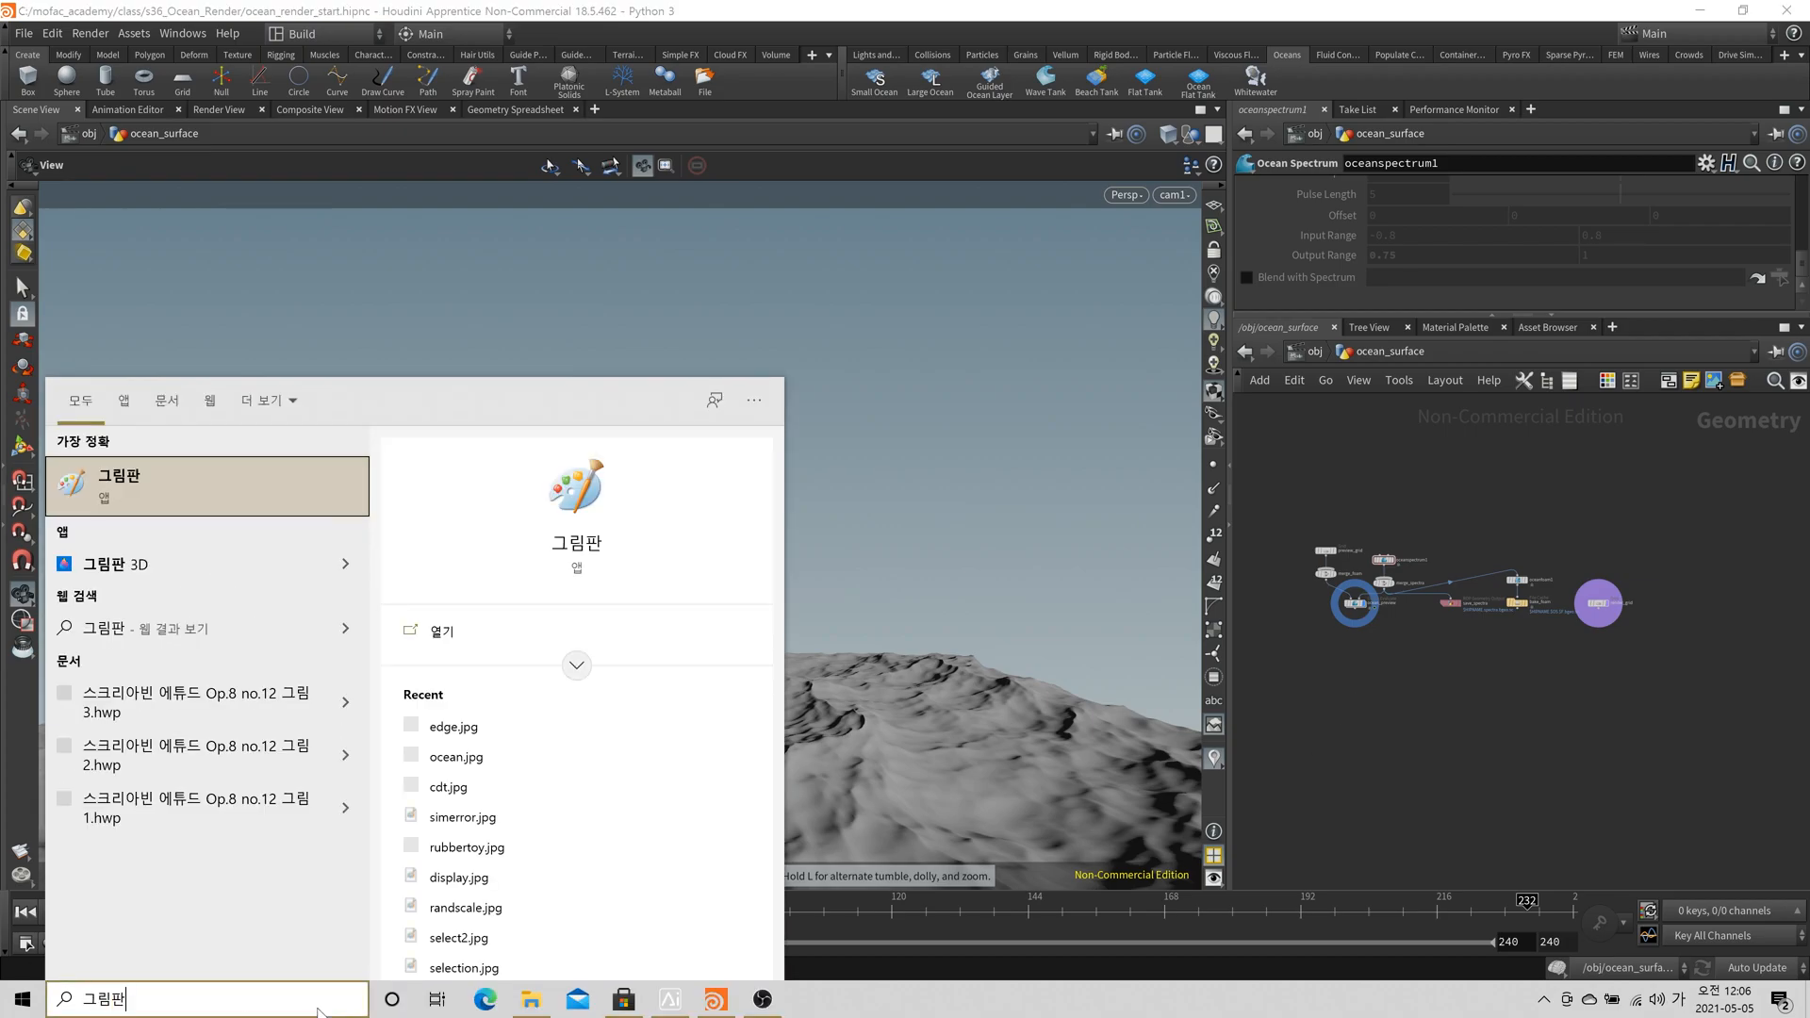
{"action": "key", "text": "Return"}
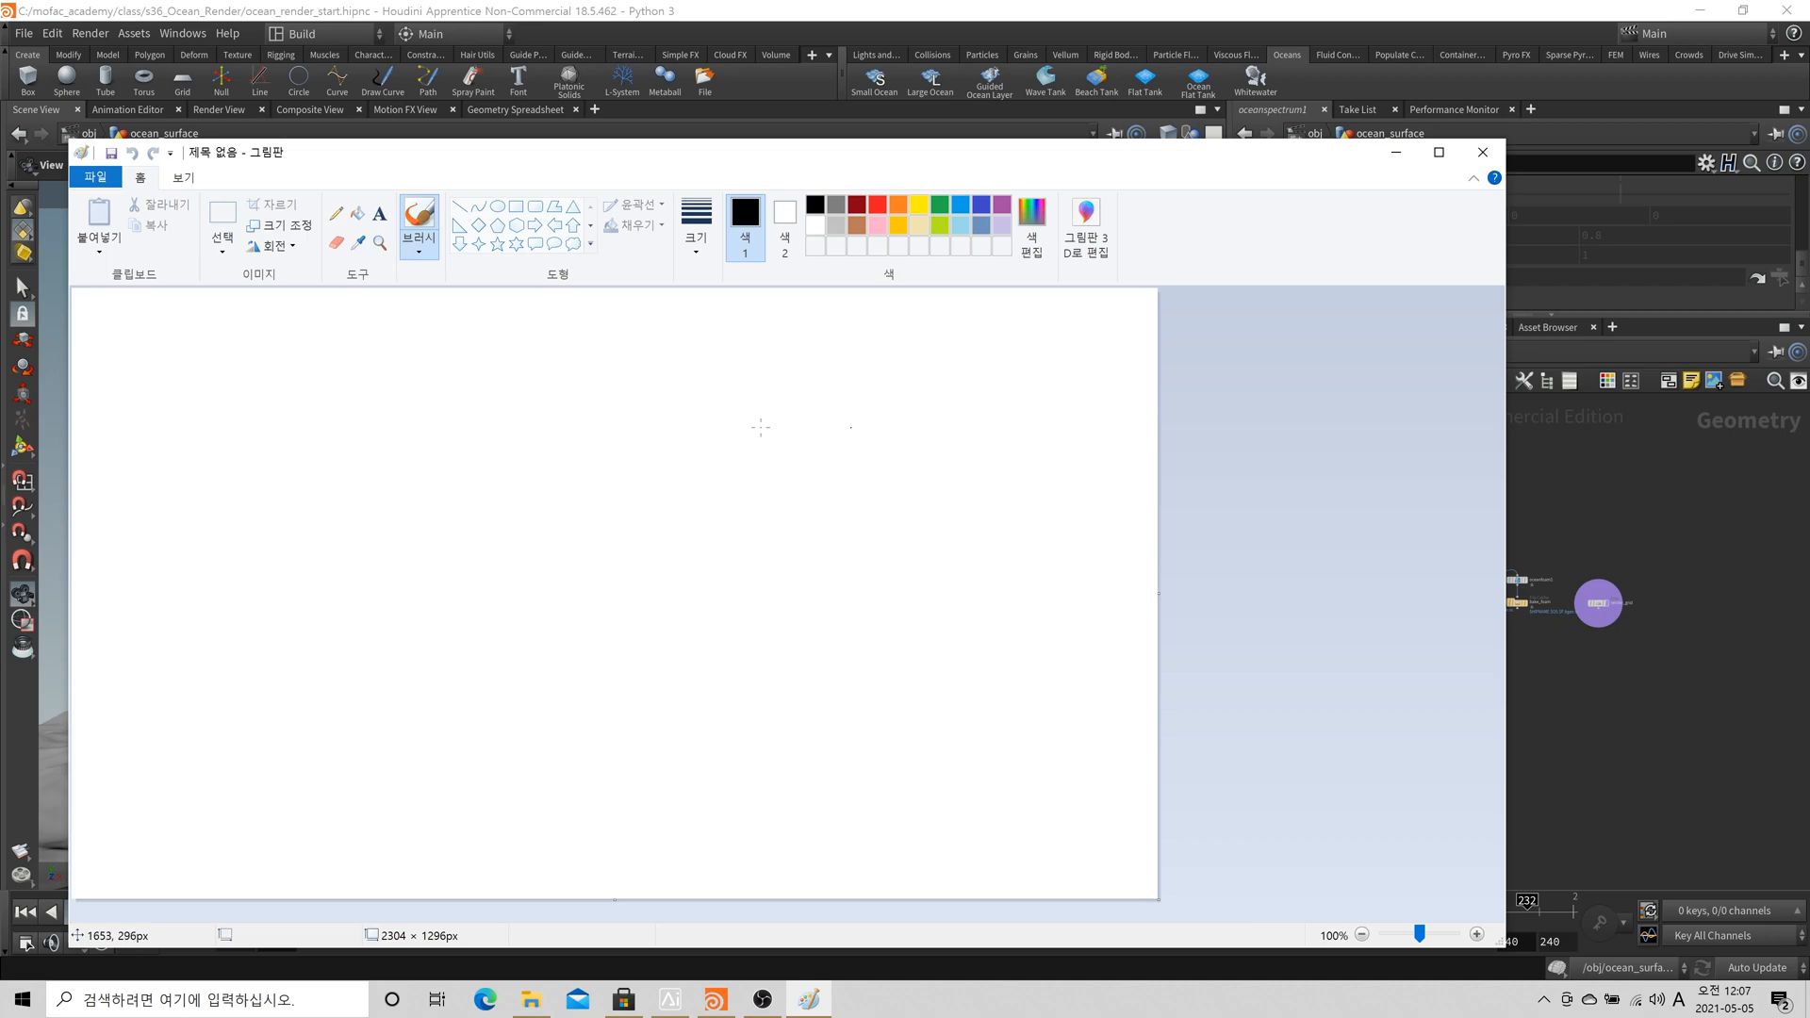
Sketch a boat with a forward arrow inside a rectangular frame, and start a blank picture without saving the drawing
{"action": "mouse_move", "coordinate": [575, 421]}
{"action": "left_mouse_down"}
{"action": "mouse_move", "coordinate": [382, 428]}
{"action": "mouse_move", "coordinate": [280, 603]}
{"action": "mouse_move", "coordinate": [639, 683]}
{"action": "left_mouse_up"}
{"action": "mouse_move", "coordinate": [597, 425]}
{"action": "left_mouse_down"}
{"action": "mouse_move", "coordinate": [638, 501]}
{"action": "mouse_move", "coordinate": [637, 649]}
{"action": "left_mouse_up"}
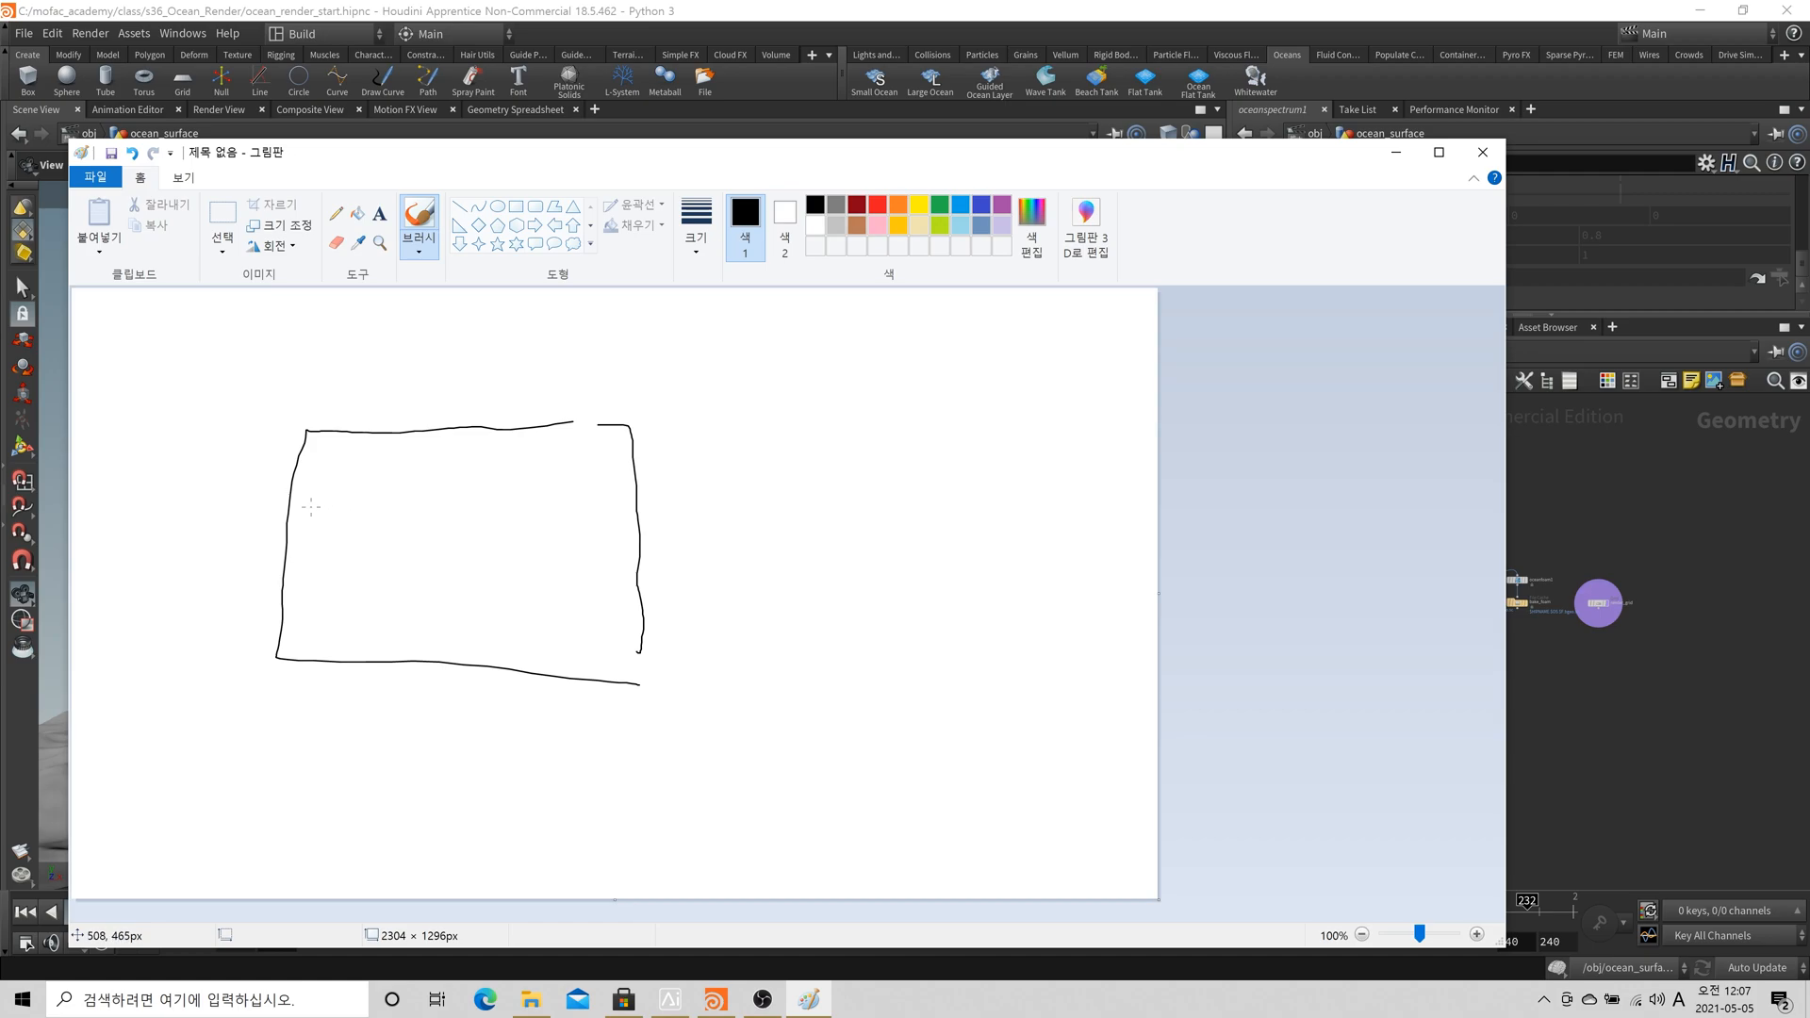
{"action": "mouse_move", "coordinate": [318, 498]}
{"action": "left_mouse_down"}
{"action": "mouse_move", "coordinate": [337, 542]}
{"action": "mouse_move", "coordinate": [424, 569]}
{"action": "mouse_move", "coordinate": [420, 502]}
{"action": "mouse_move", "coordinate": [296, 487]}
{"action": "left_mouse_up"}
{"action": "mouse_move", "coordinate": [301, 577]}
{"action": "left_mouse_down"}
{"action": "mouse_move", "coordinate": [514, 547]}
{"action": "mouse_move", "coordinate": [476, 588]}
{"action": "left_mouse_up"}
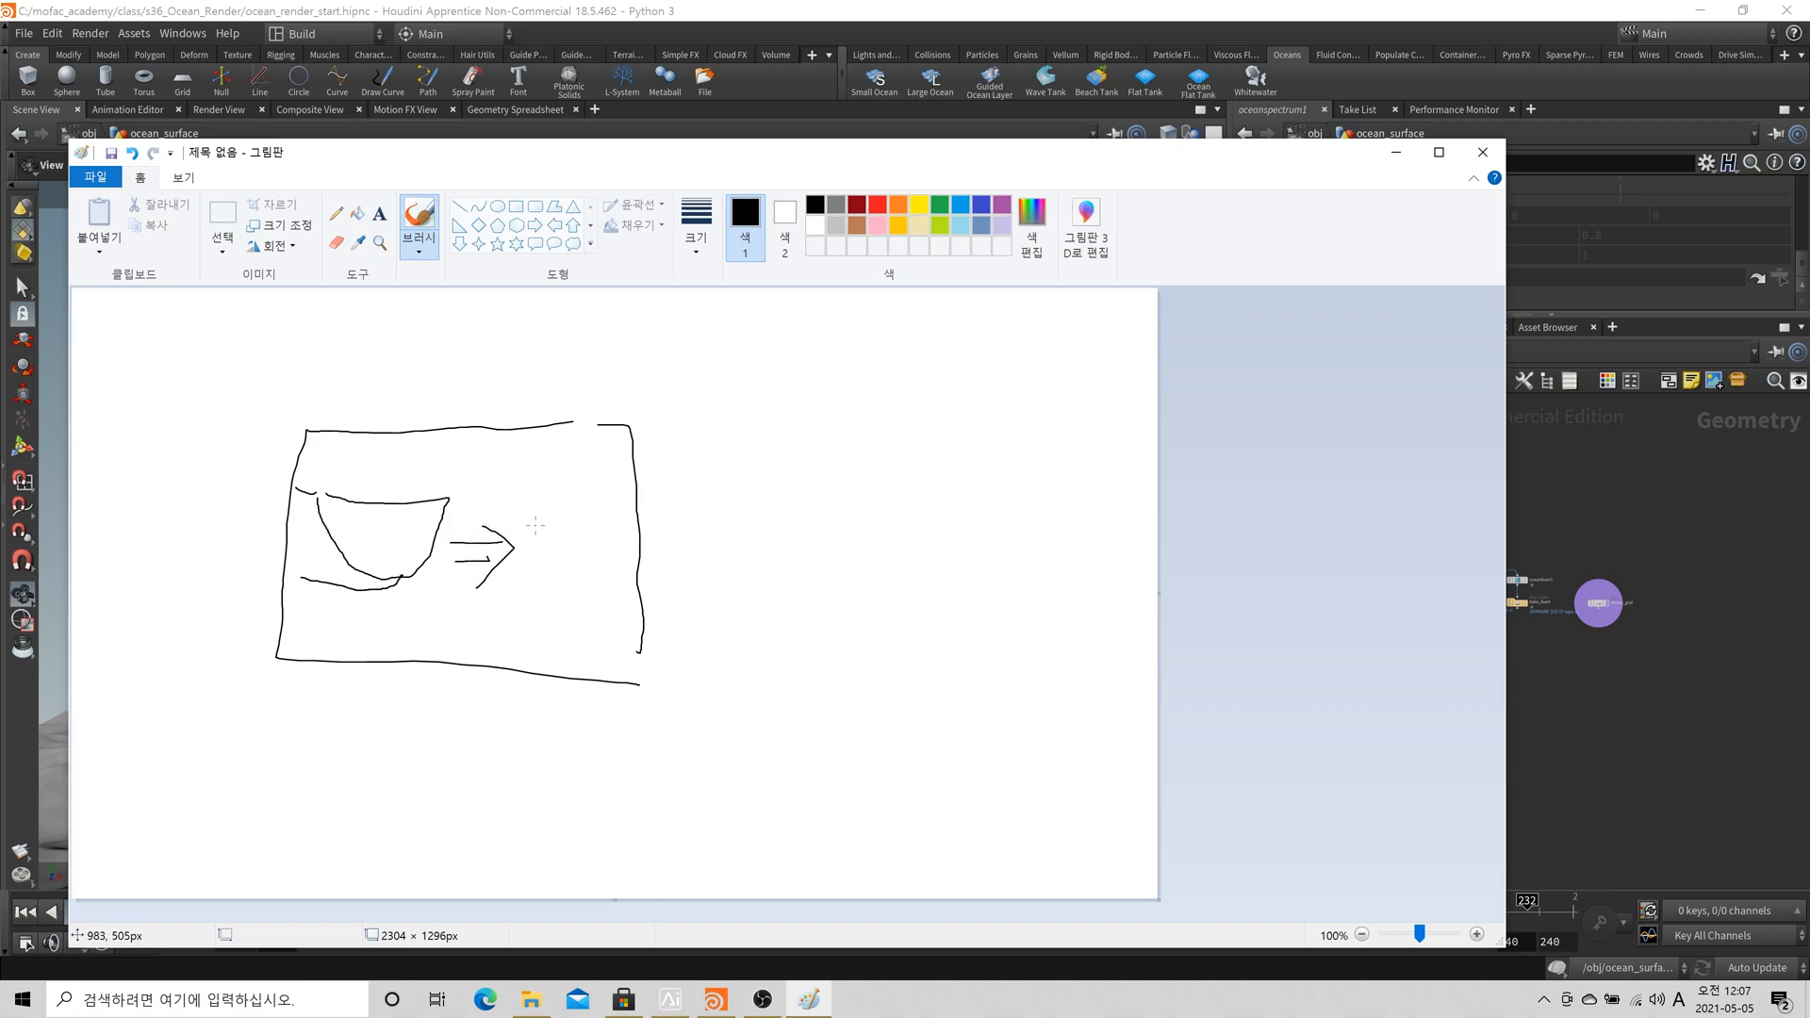
{"action": "left_click", "coordinate": [95, 176]}
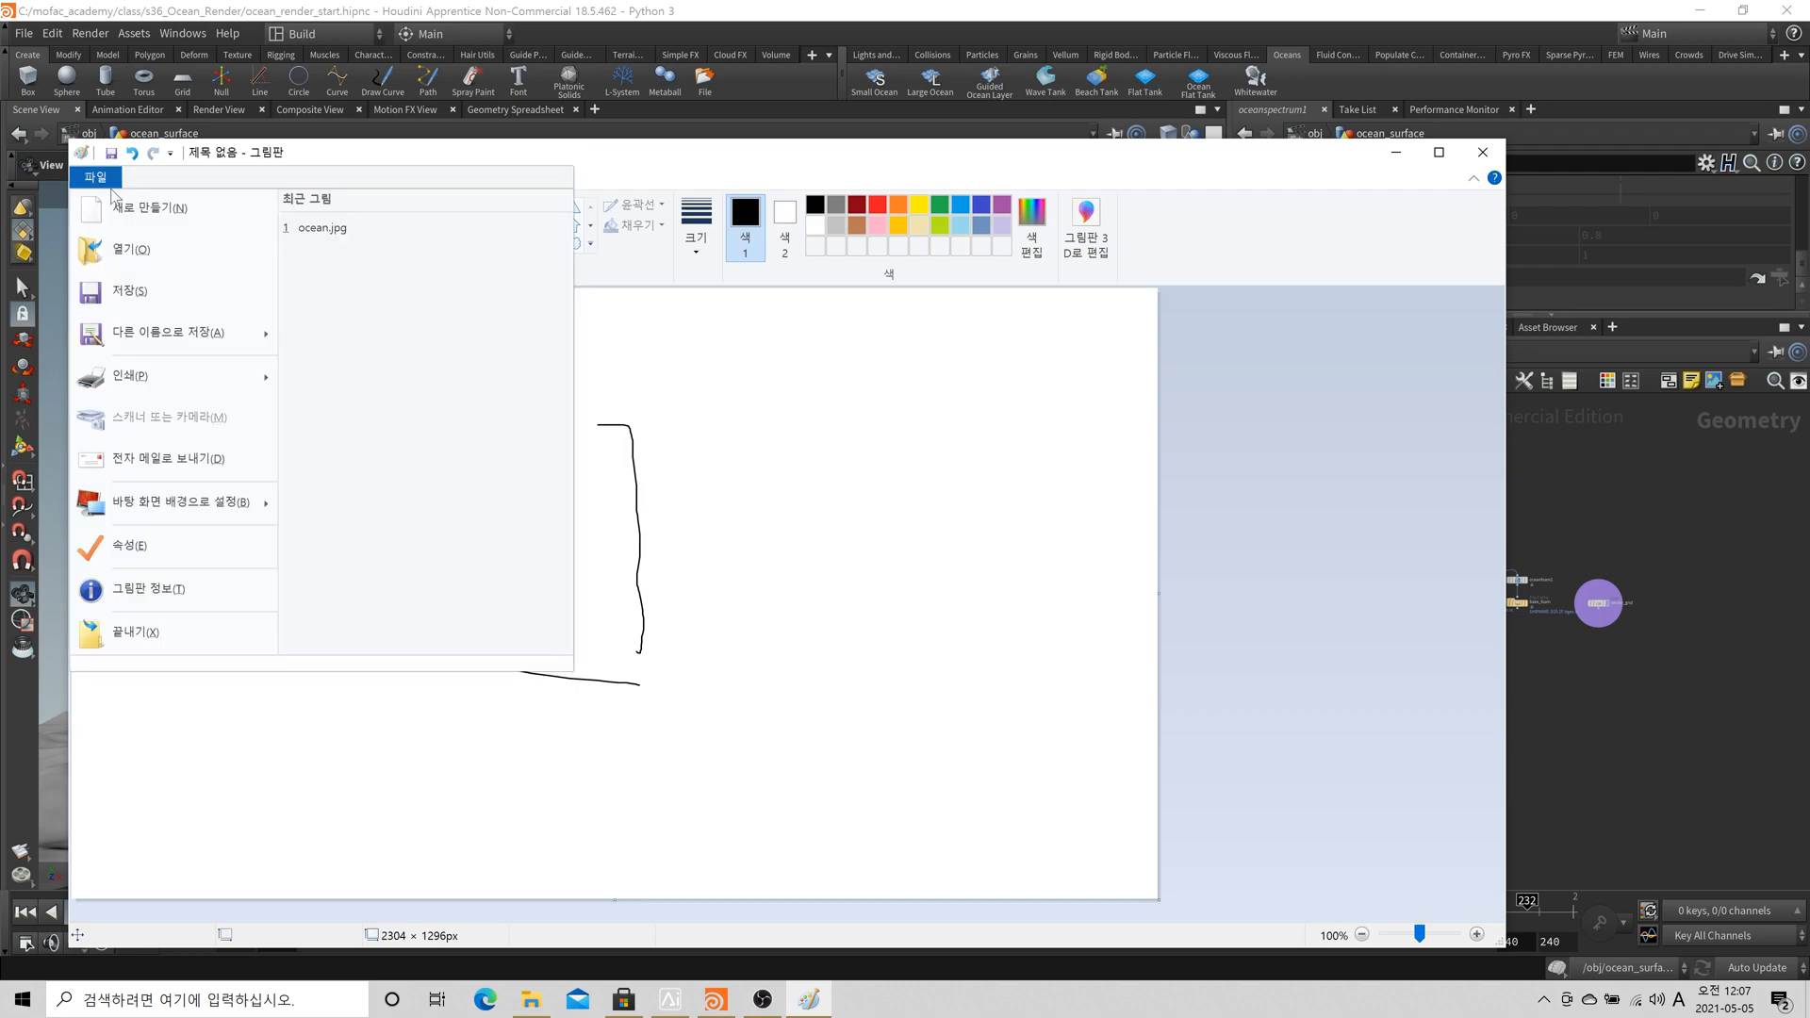
{"action": "left_click", "coordinate": [121, 211]}
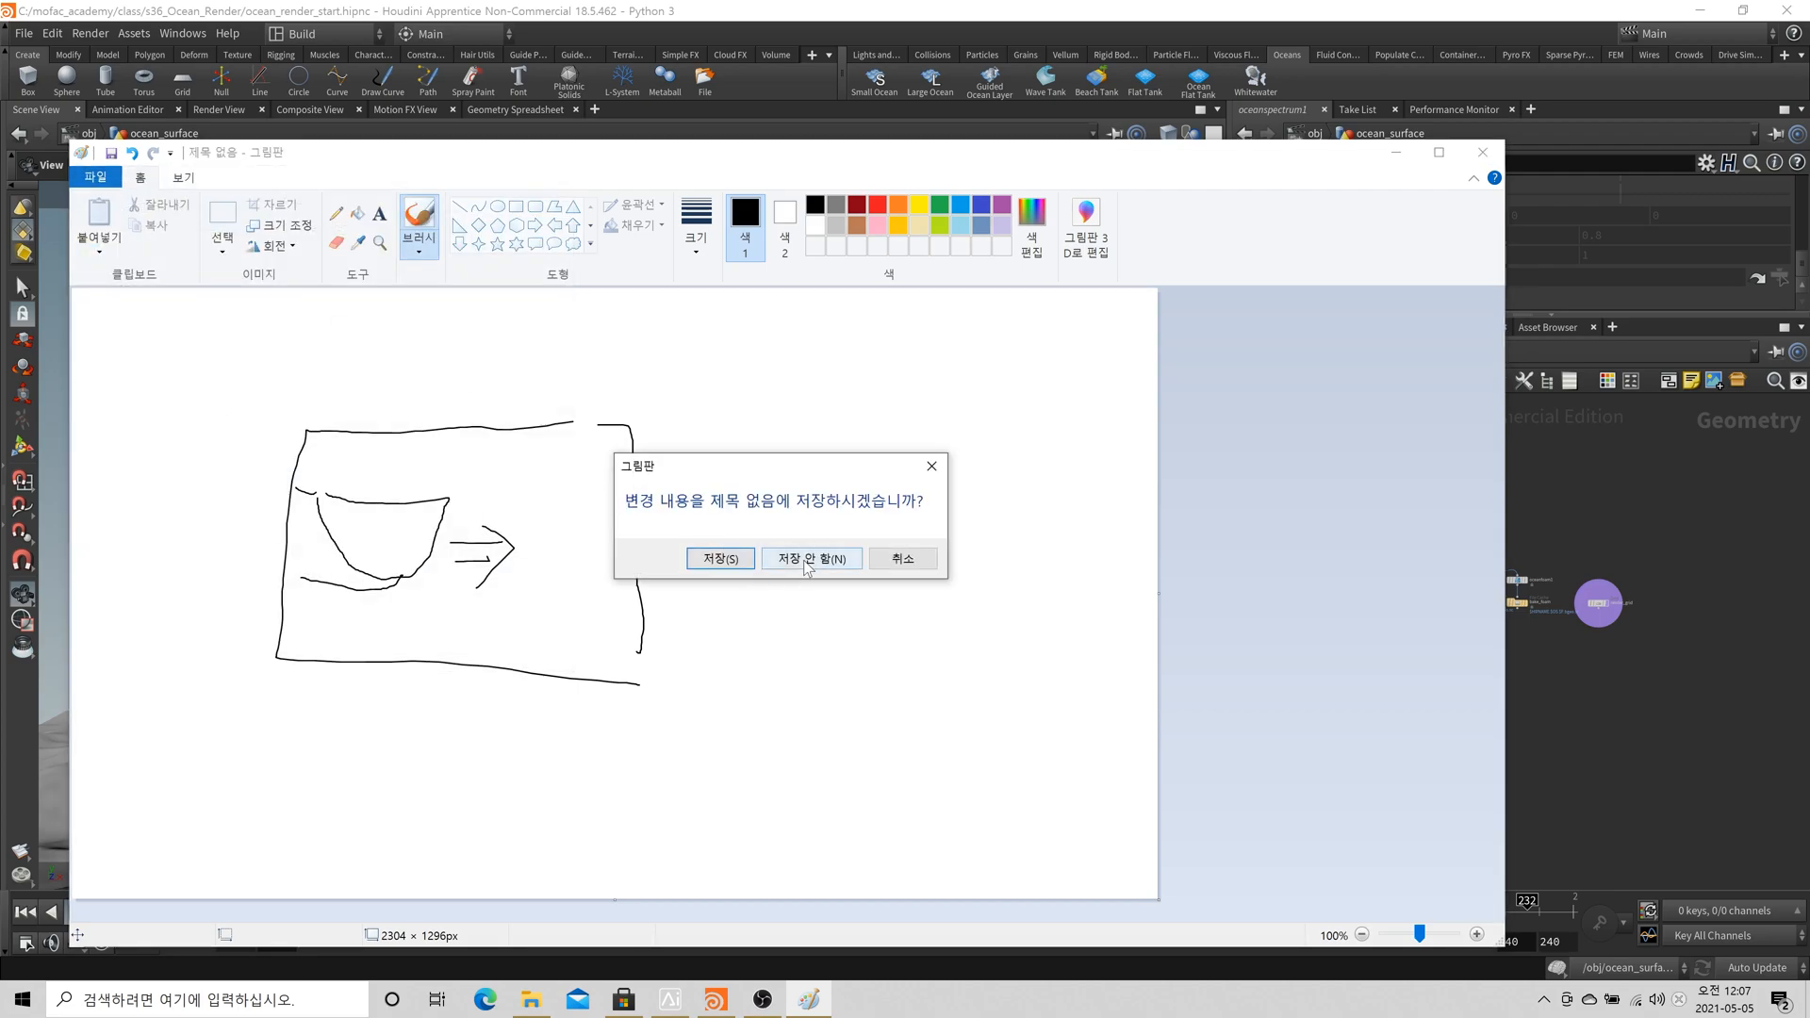
{"action": "left_click", "coordinate": [803, 558]}
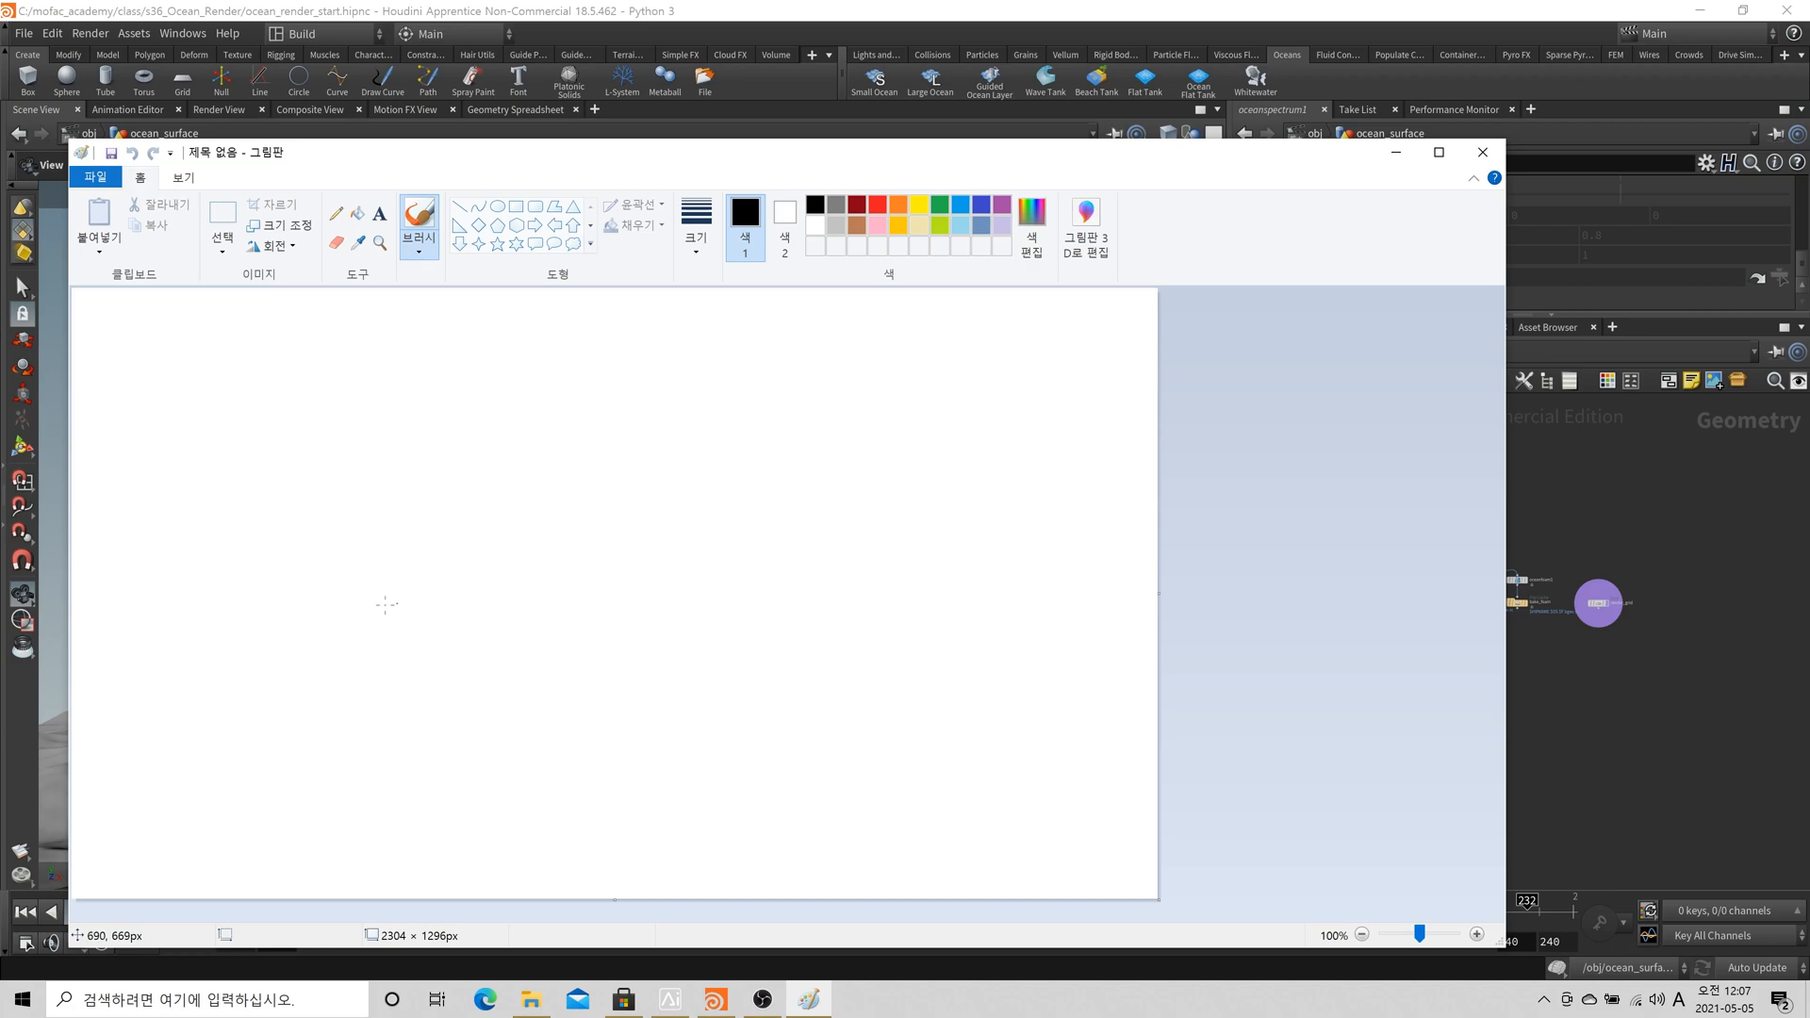
Sketch a boat on a large wave labelled "Low", and start another blank picture without saving the drawing
{"action": "mouse_move", "coordinate": [281, 604]}
{"action": "left_mouse_down"}
{"action": "mouse_move", "coordinate": [625, 540]}
{"action": "mouse_move", "coordinate": [752, 485]}
{"action": "mouse_move", "coordinate": [871, 608]}
{"action": "mouse_move", "coordinate": [1025, 621]}
{"action": "left_mouse_up"}
{"action": "mouse_move", "coordinate": [273, 511]}
{"action": "left_mouse_down"}
{"action": "mouse_move", "coordinate": [404, 611]}
{"action": "mouse_move", "coordinate": [570, 569]}
{"action": "mouse_move", "coordinate": [650, 449]}
{"action": "mouse_move", "coordinate": [591, 429]}
{"action": "mouse_move", "coordinate": [411, 490]}
{"action": "mouse_move", "coordinate": [272, 505]}
{"action": "left_mouse_up"}
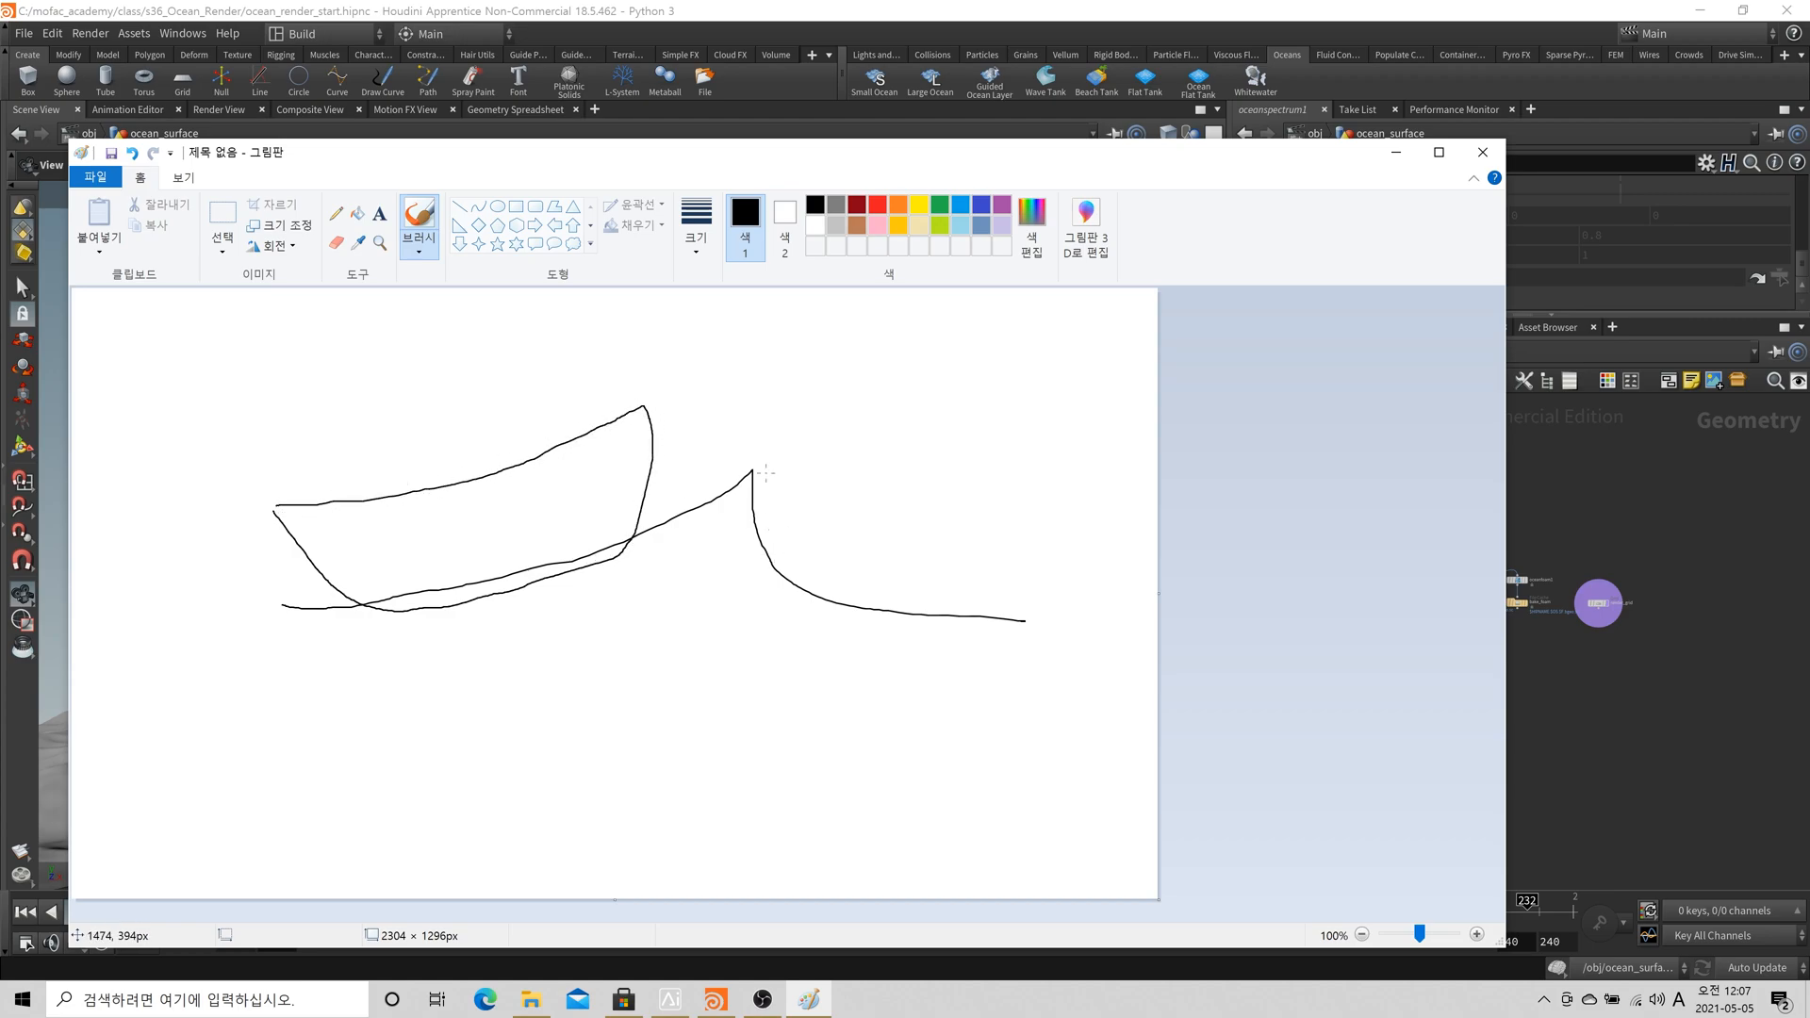
{"action": "mouse_move", "coordinate": [851, 487]}
{"action": "left_mouse_down"}
{"action": "mouse_move", "coordinate": [900, 545]}
{"action": "mouse_move", "coordinate": [955, 519]}
{"action": "left_mouse_up"}
{"action": "left_click", "coordinate": [95, 177]}
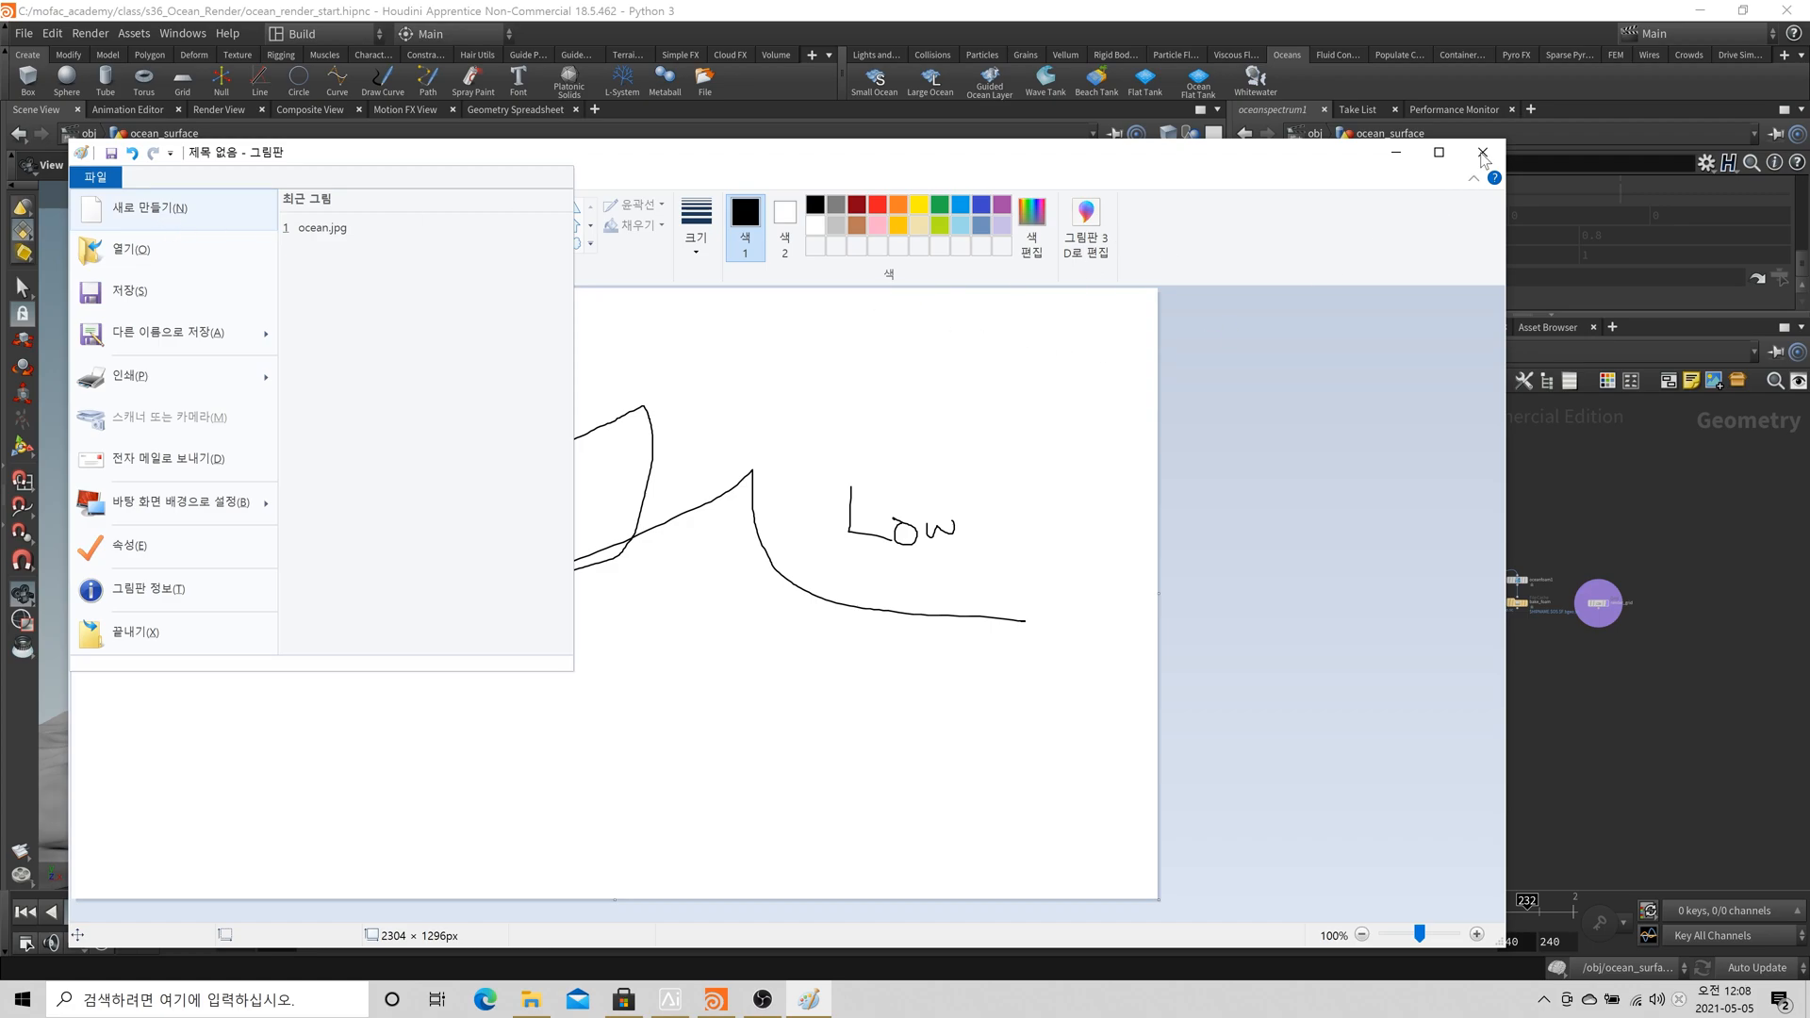
{"action": "left_click", "coordinate": [235, 209]}
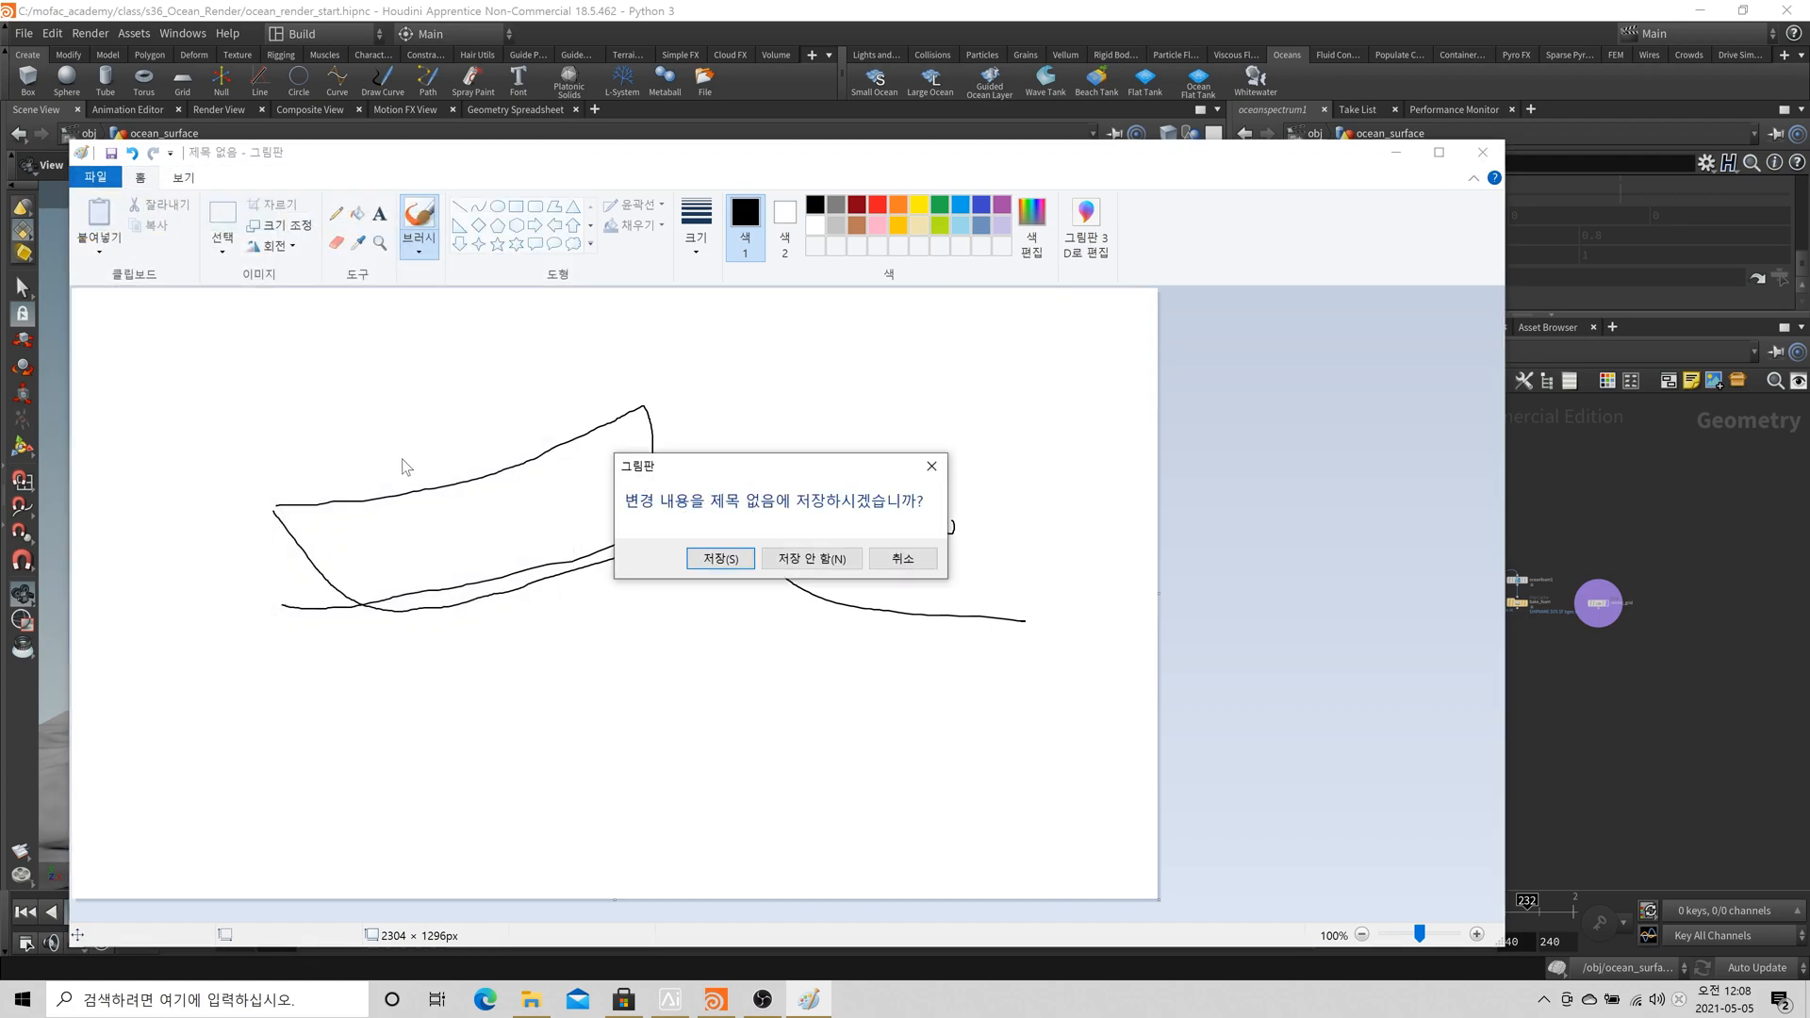
{"action": "key", "text": "Tab"}
{"action": "key", "text": "Return"}
Sketch a boat floating on a line of small waves, and close Paint without saving to return to Houdini
{"action": "mouse_move", "coordinate": [295, 526]}
{"action": "left_mouse_down"}
{"action": "mouse_move", "coordinate": [444, 618]}
{"action": "mouse_move", "coordinate": [569, 517]}
{"action": "mouse_move", "coordinate": [266, 497]}
{"action": "left_mouse_up"}
{"action": "mouse_move", "coordinate": [136, 606]}
{"action": "left_mouse_down"}
{"action": "mouse_move", "coordinate": [555, 629]}
{"action": "mouse_move", "coordinate": [1115, 591]}
{"action": "mouse_move", "coordinate": [1131, 606]}
{"action": "left_mouse_up"}
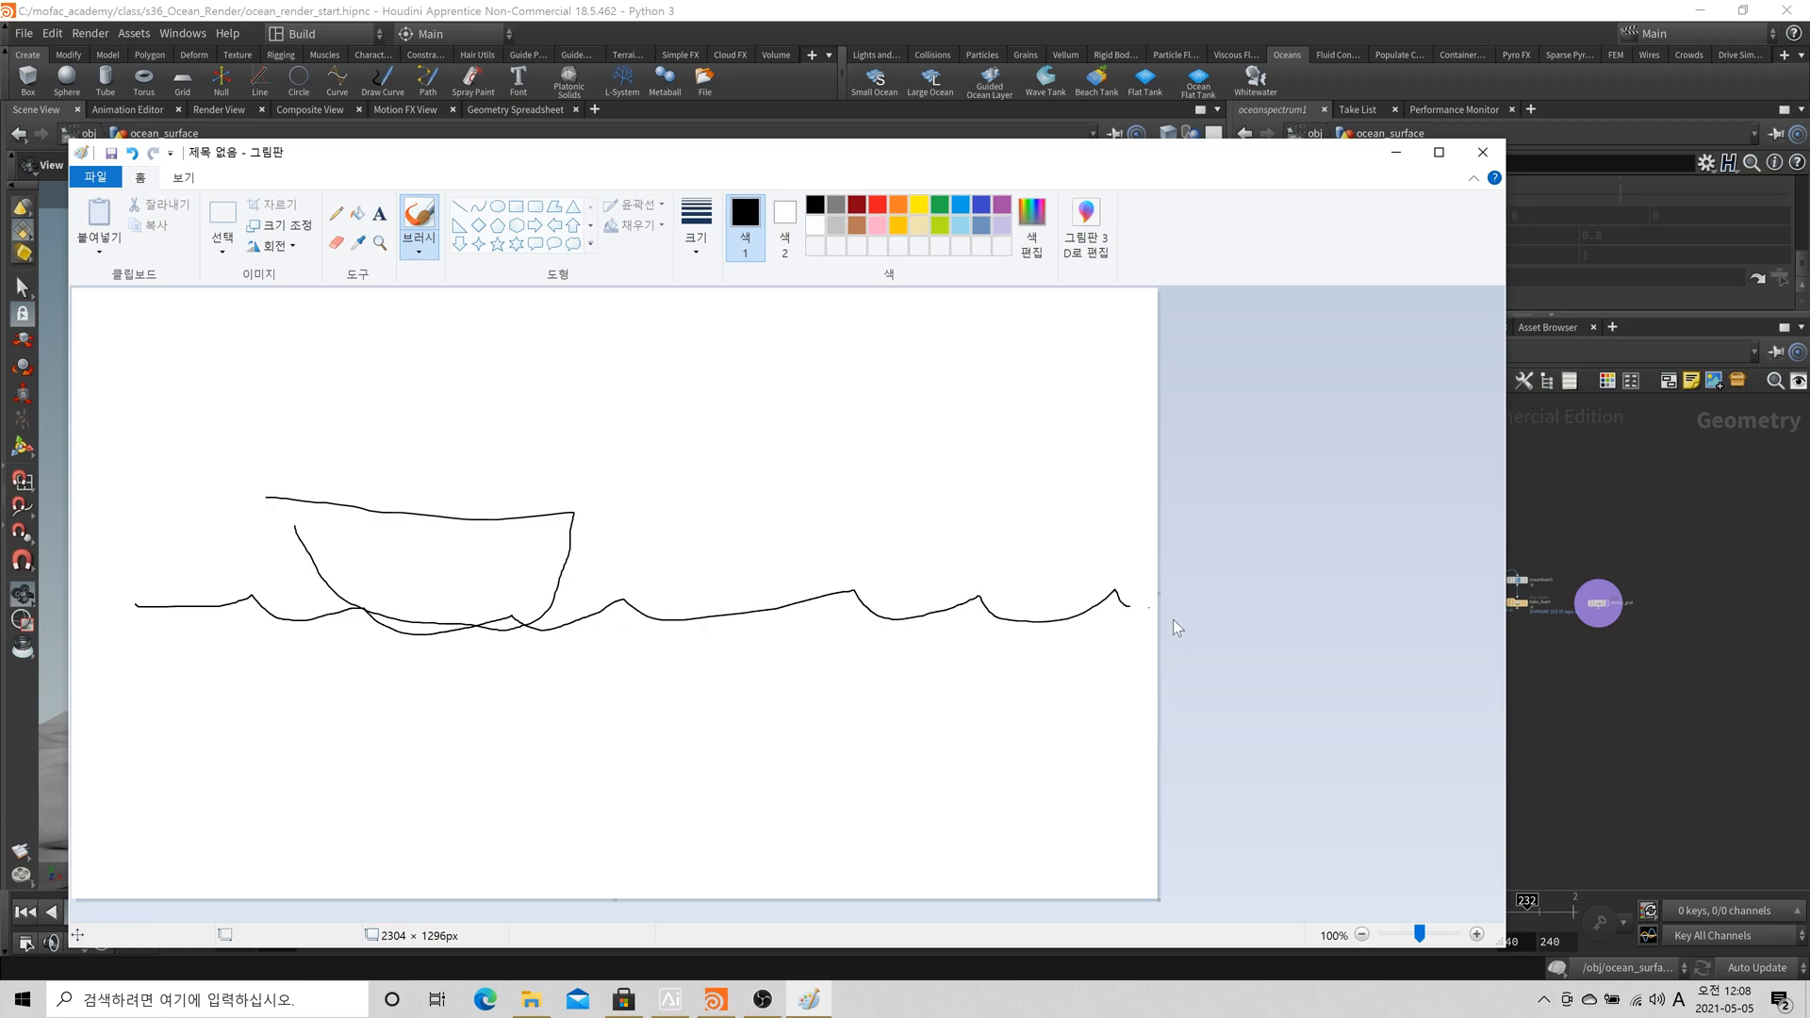
{"action": "left_click", "coordinate": [1483, 152]}
{"action": "left_click", "coordinate": [848, 559]}
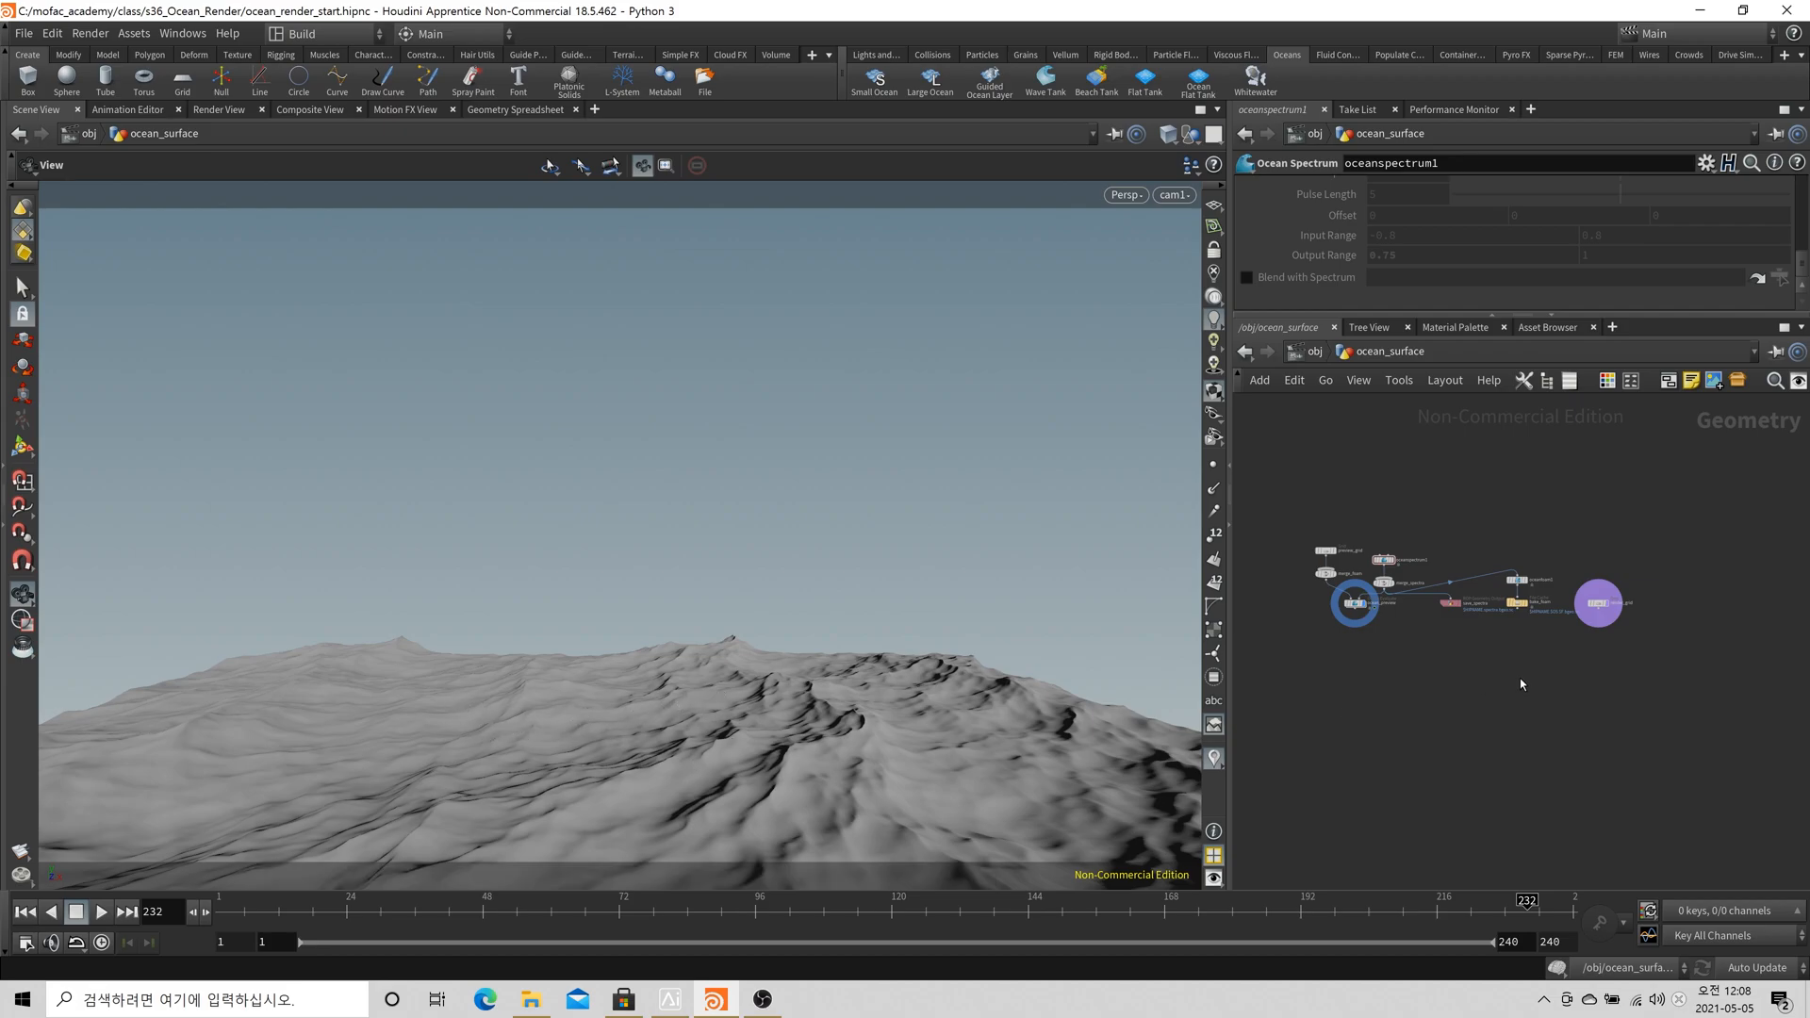
Select ocean_preview and examine how the merge_foam and merge_spectra nodes feed into it
{"action": "scroll", "coordinate": [1528, 623], "scroll_direction": "up", "scroll_amount": 5}
{"action": "scroll", "coordinate": [1528, 623], "scroll_direction": "down", "scroll_amount": 5}
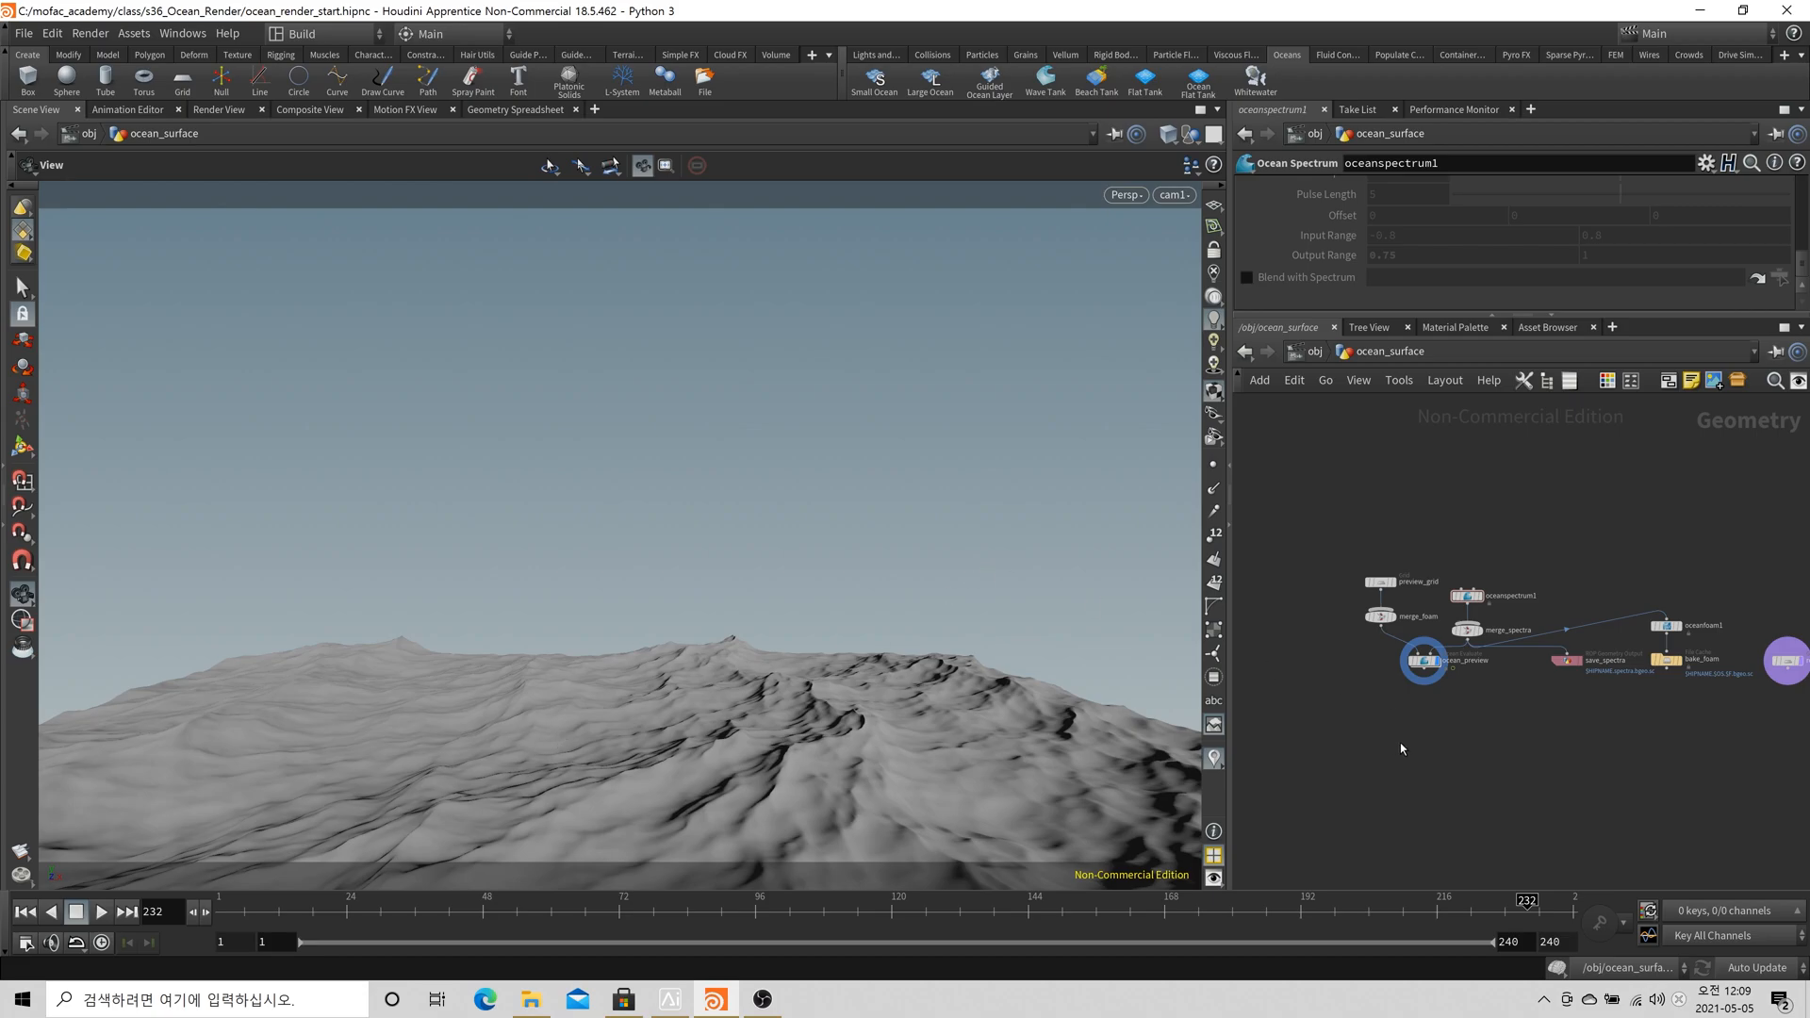
{"action": "scroll", "coordinate": [1433, 725], "scroll_direction": "up", "scroll_amount": 3}
{"action": "middle_click_drag", "start_coordinate": [1466, 697], "coordinate": [1500, 692]}
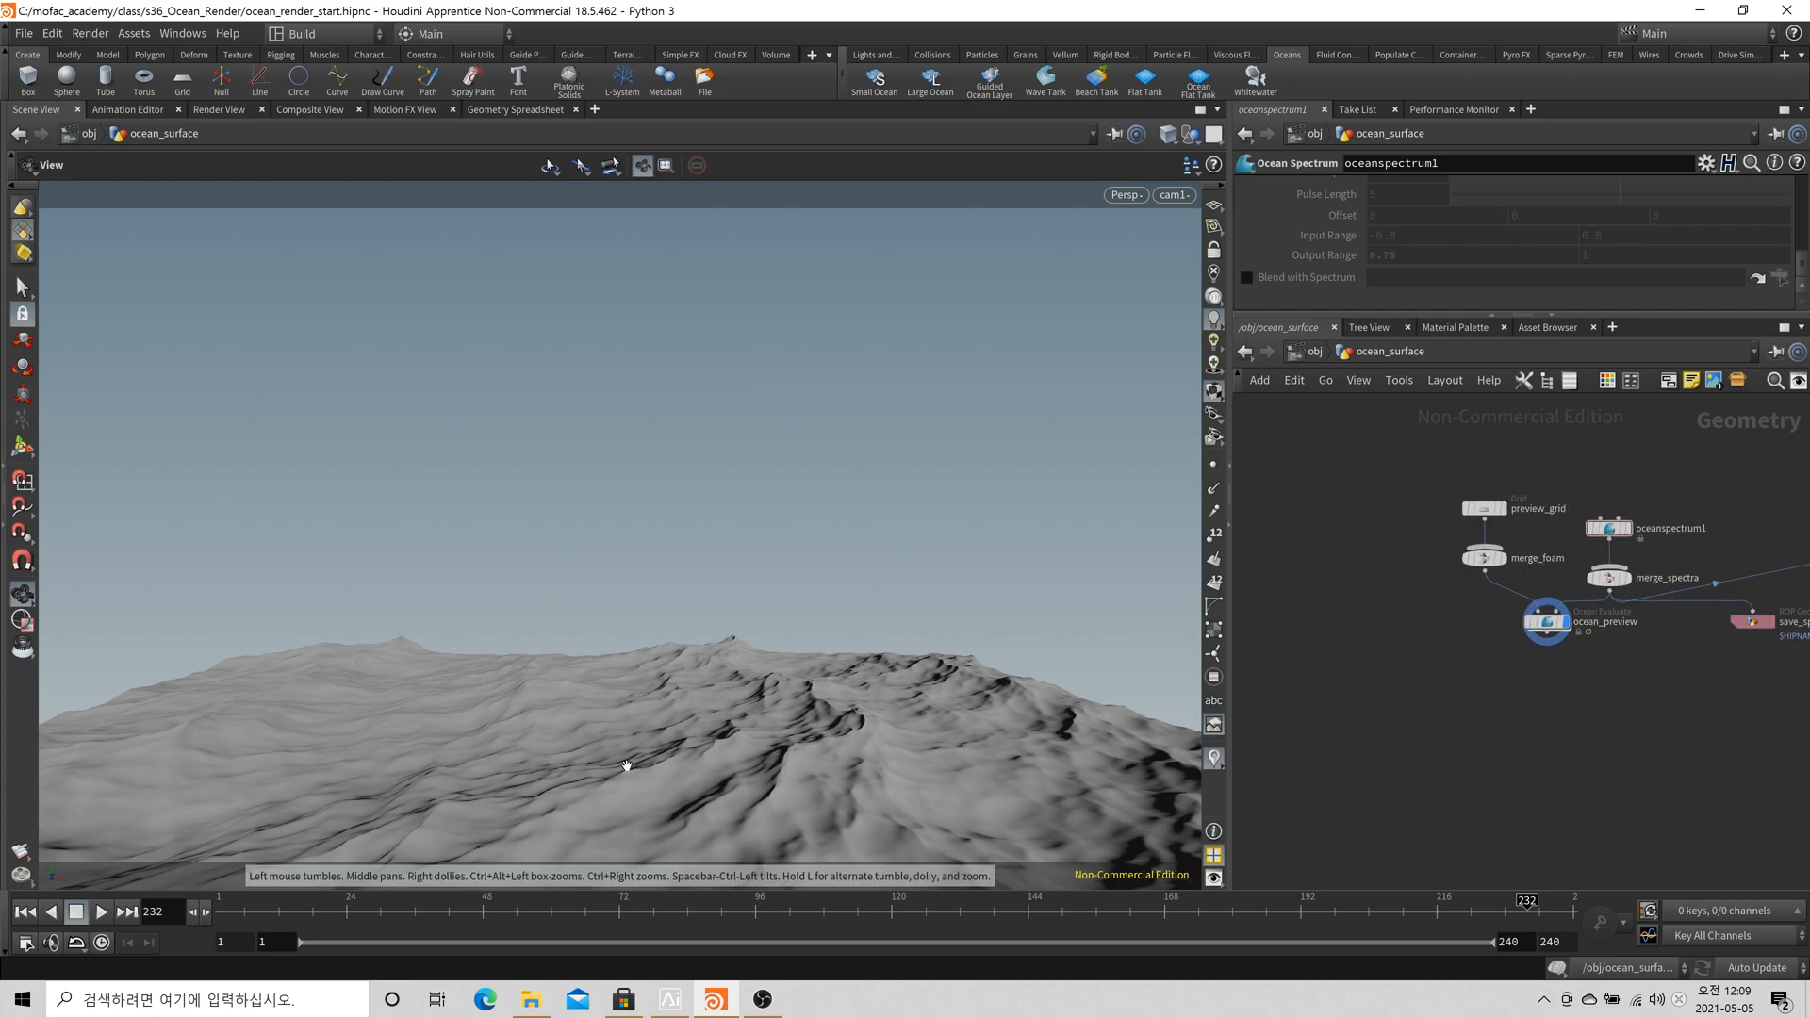
{"action": "scroll", "coordinate": [1546, 627], "scroll_direction": "up", "scroll_amount": 4}
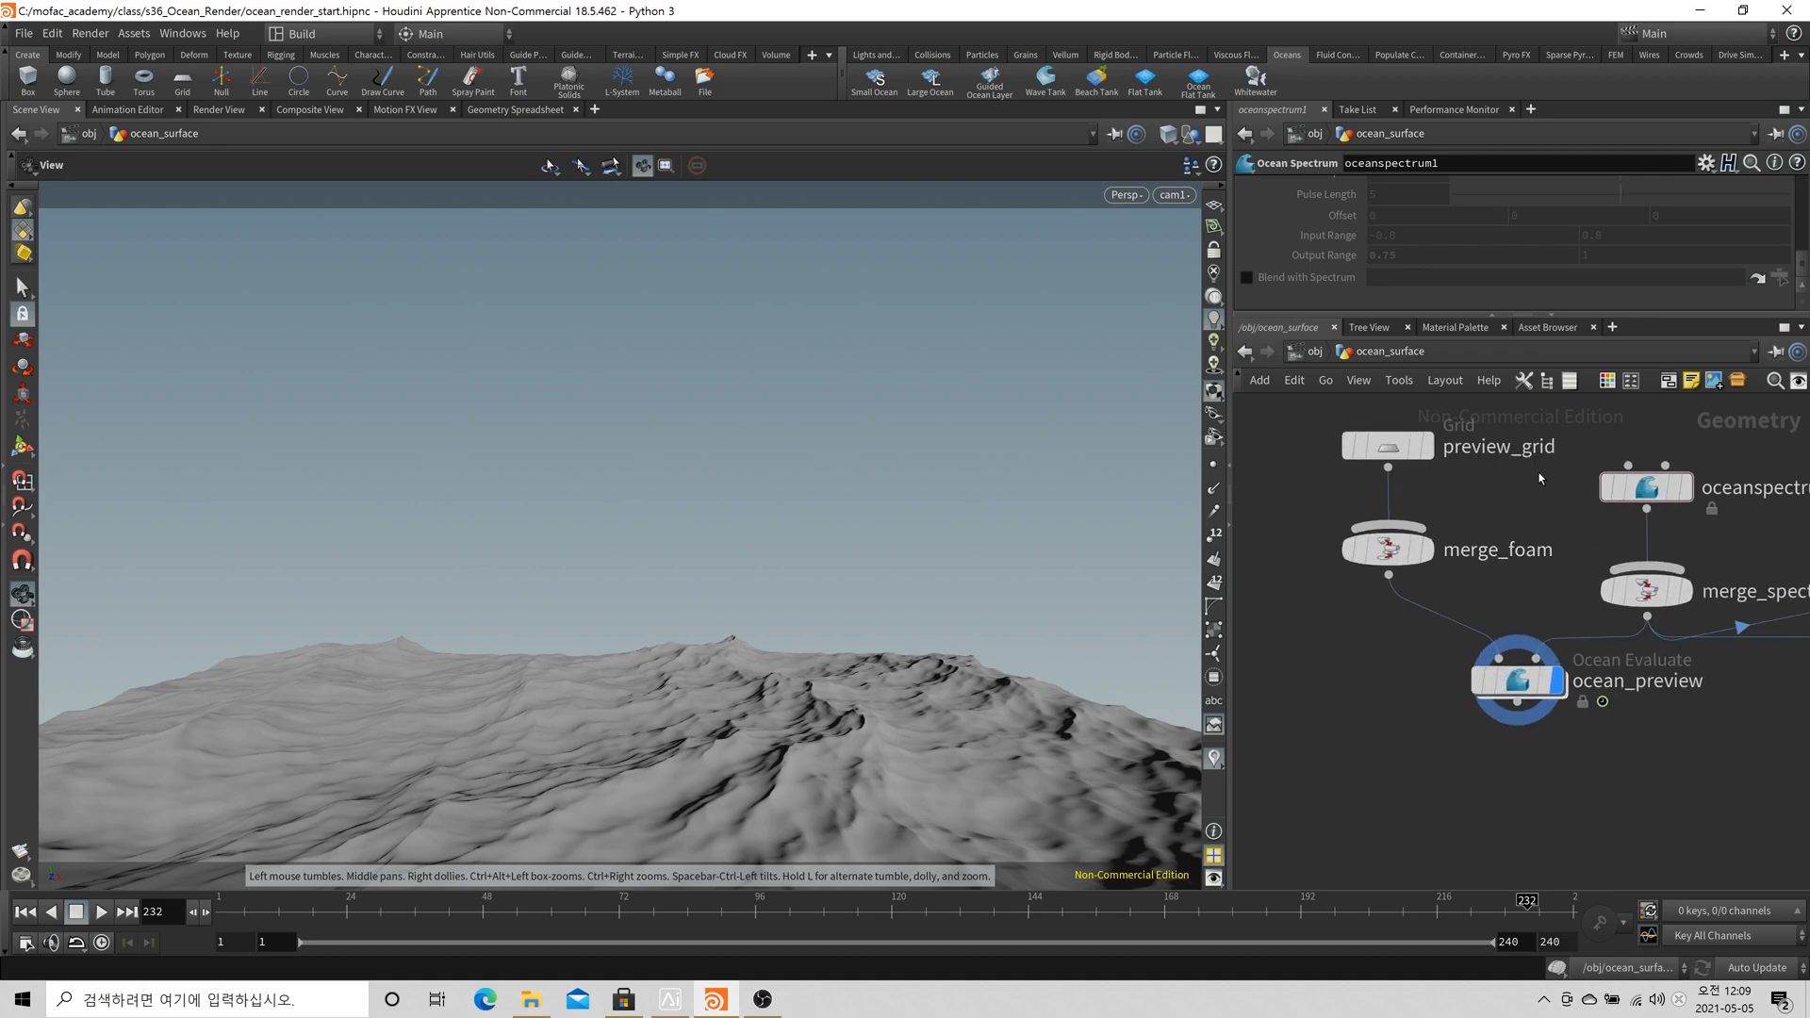
{"action": "left_click", "coordinate": [1509, 694]}
{"action": "scroll", "coordinate": [1461, 659], "scroll_direction": "down", "scroll_amount": 2}
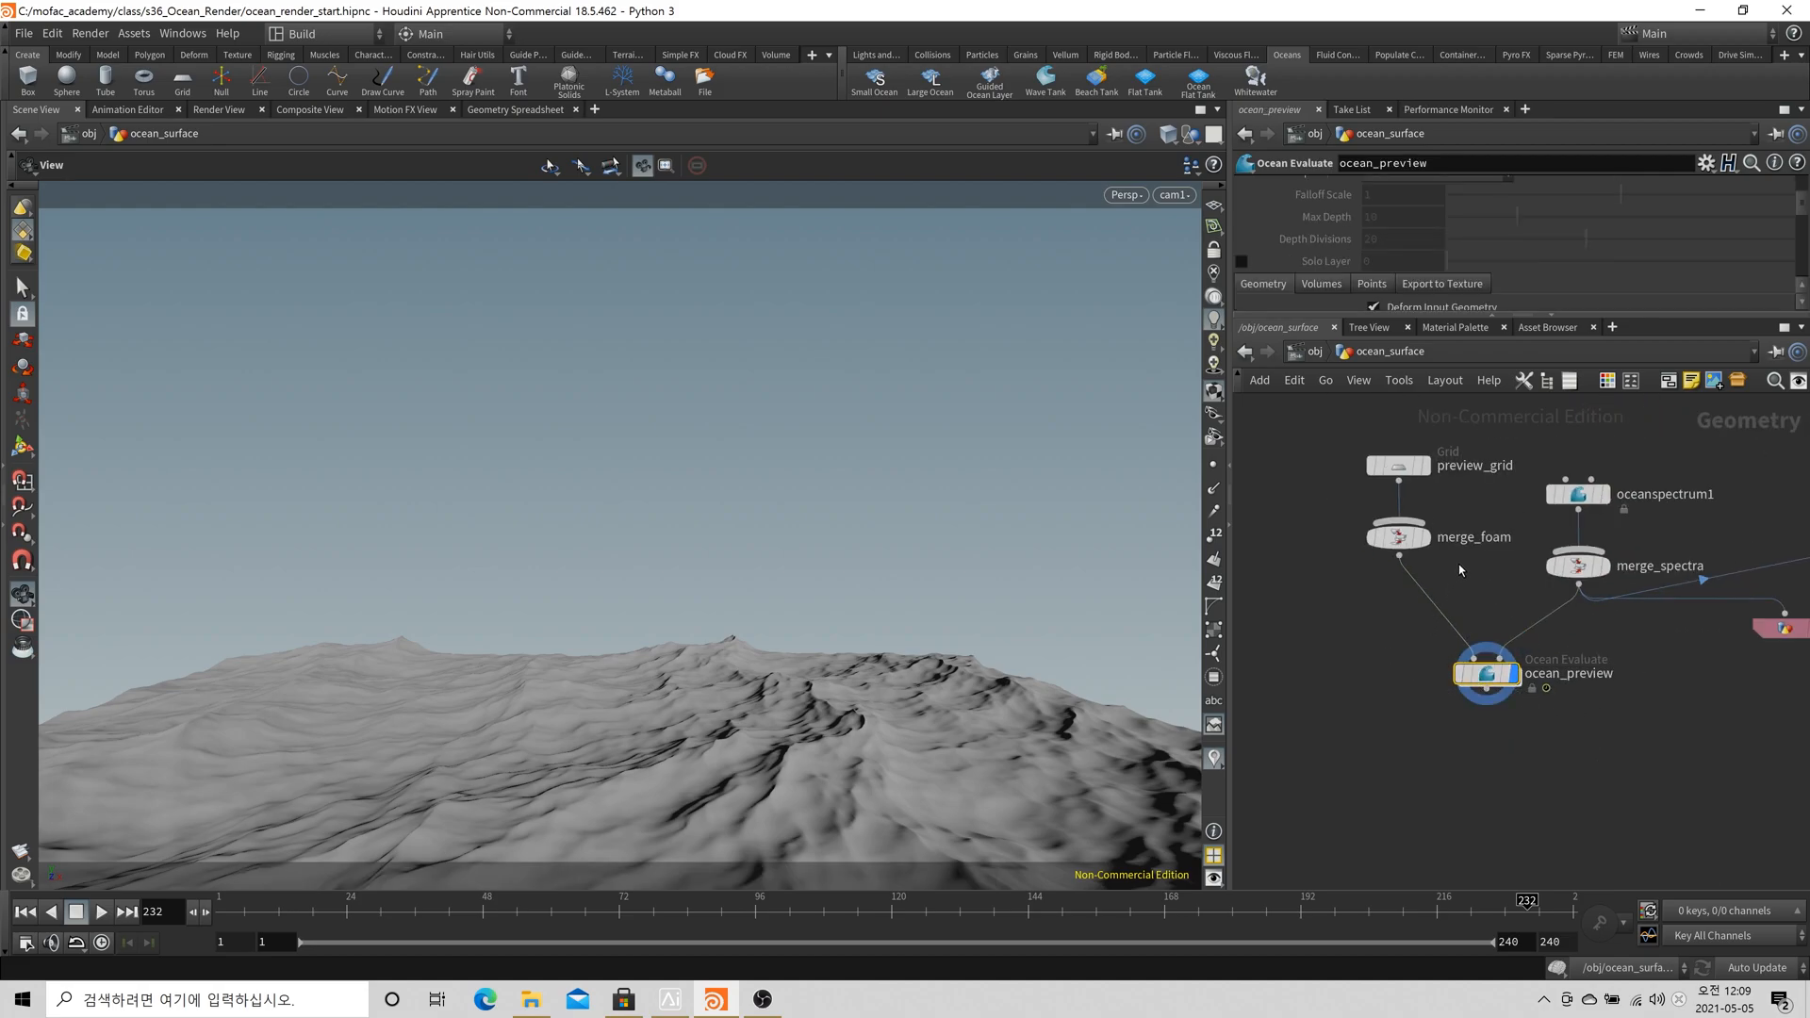
{"action": "mouse_move", "coordinate": [1521, 676]}
{"action": "mouse_move", "coordinate": [1593, 586]}
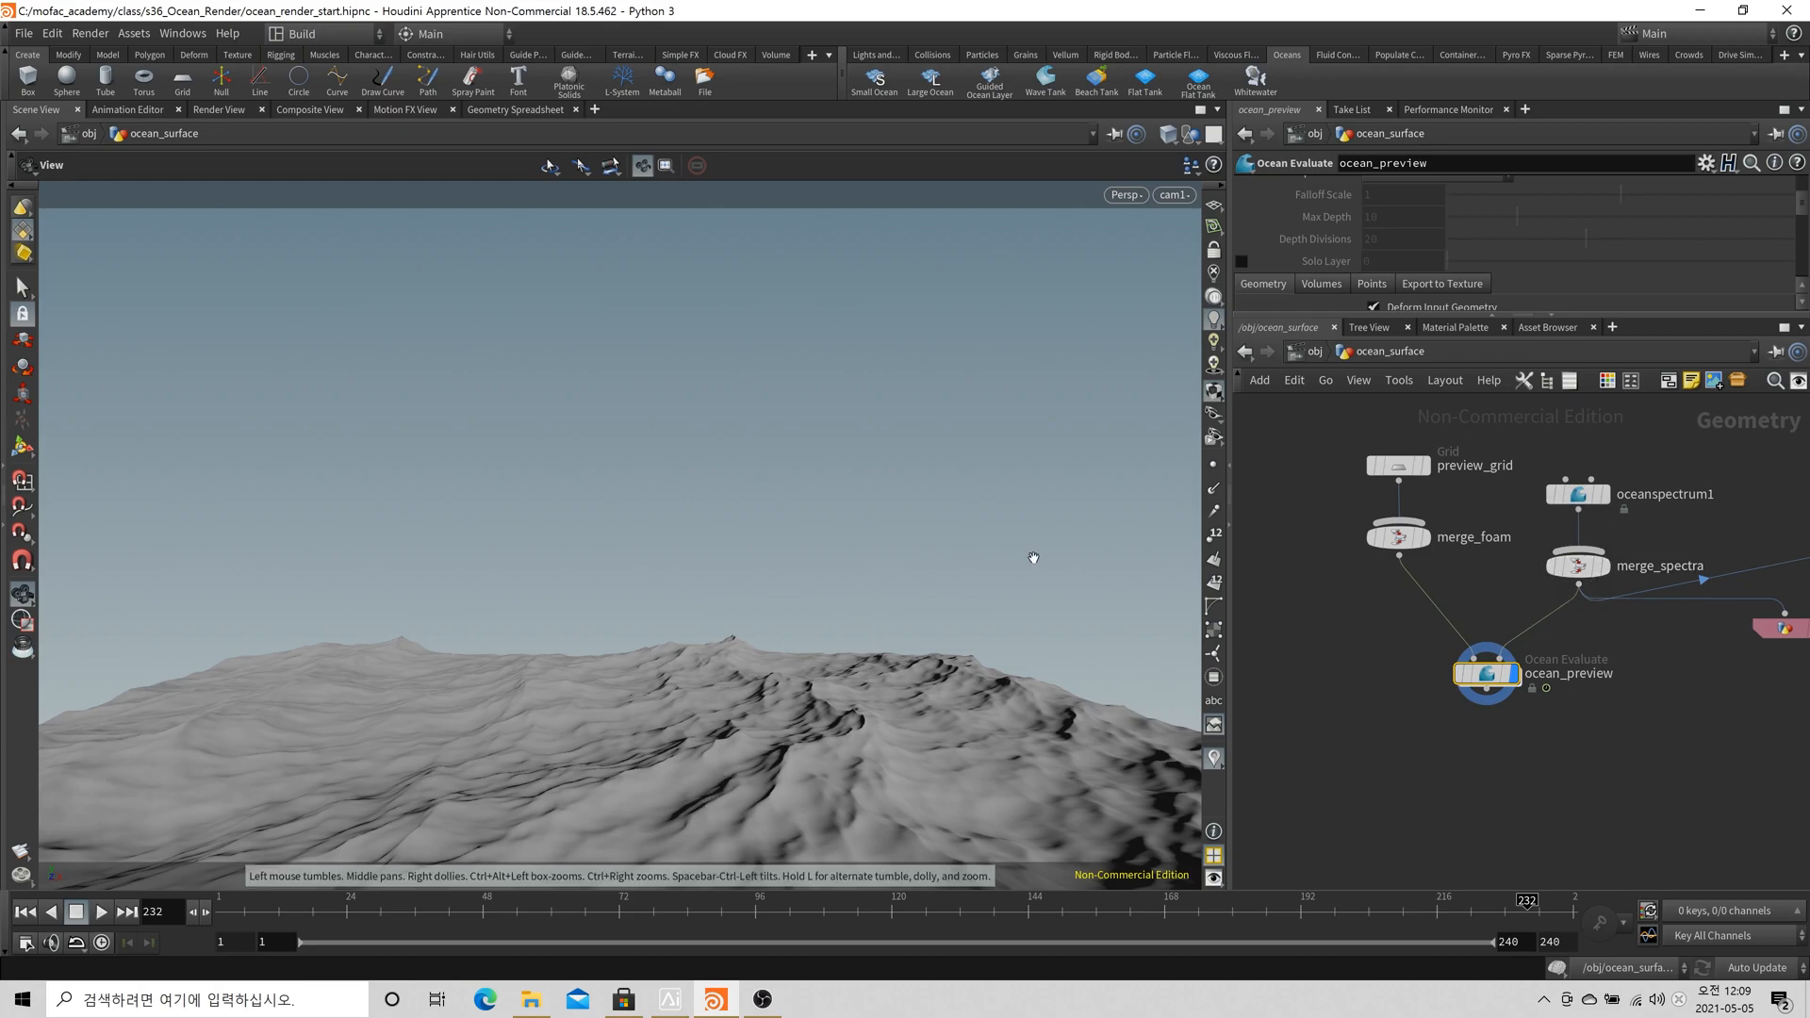
{"action": "mouse_move", "coordinate": [1429, 552]}
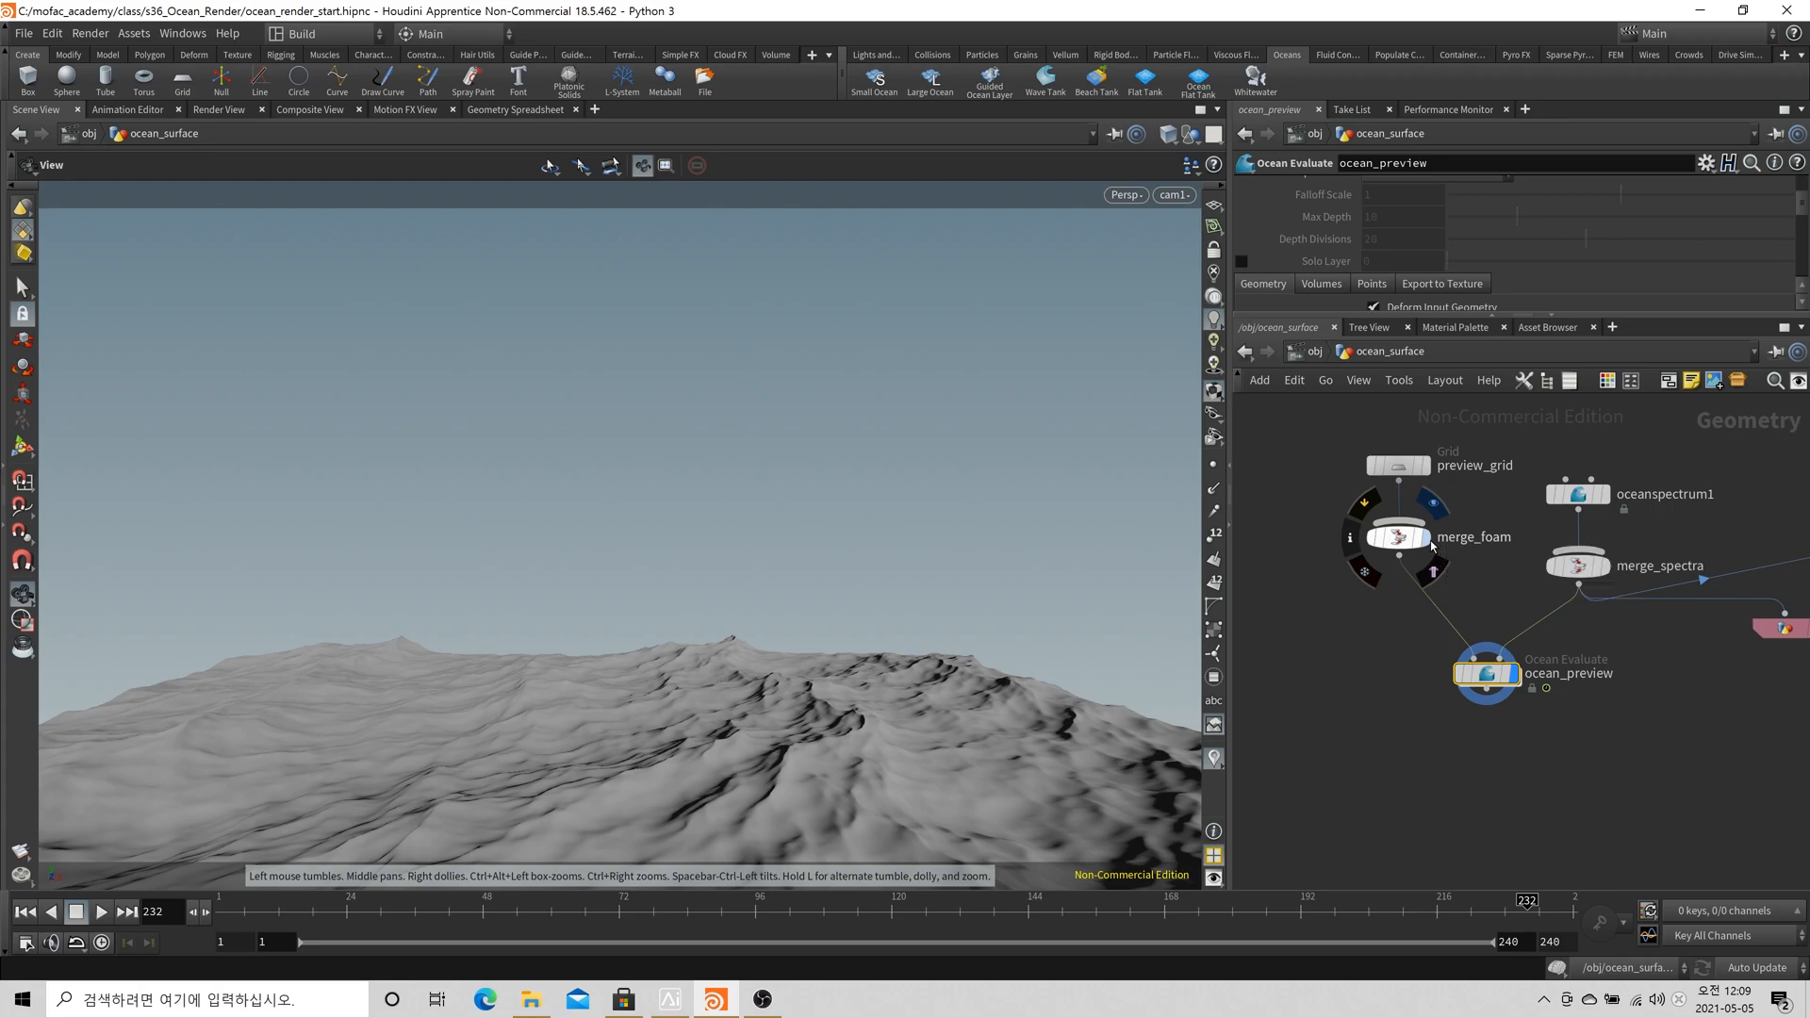
Display the merge_foam grid as wireframe with its points shown, seen from the front
{"action": "left_click", "coordinate": [1431, 545]}
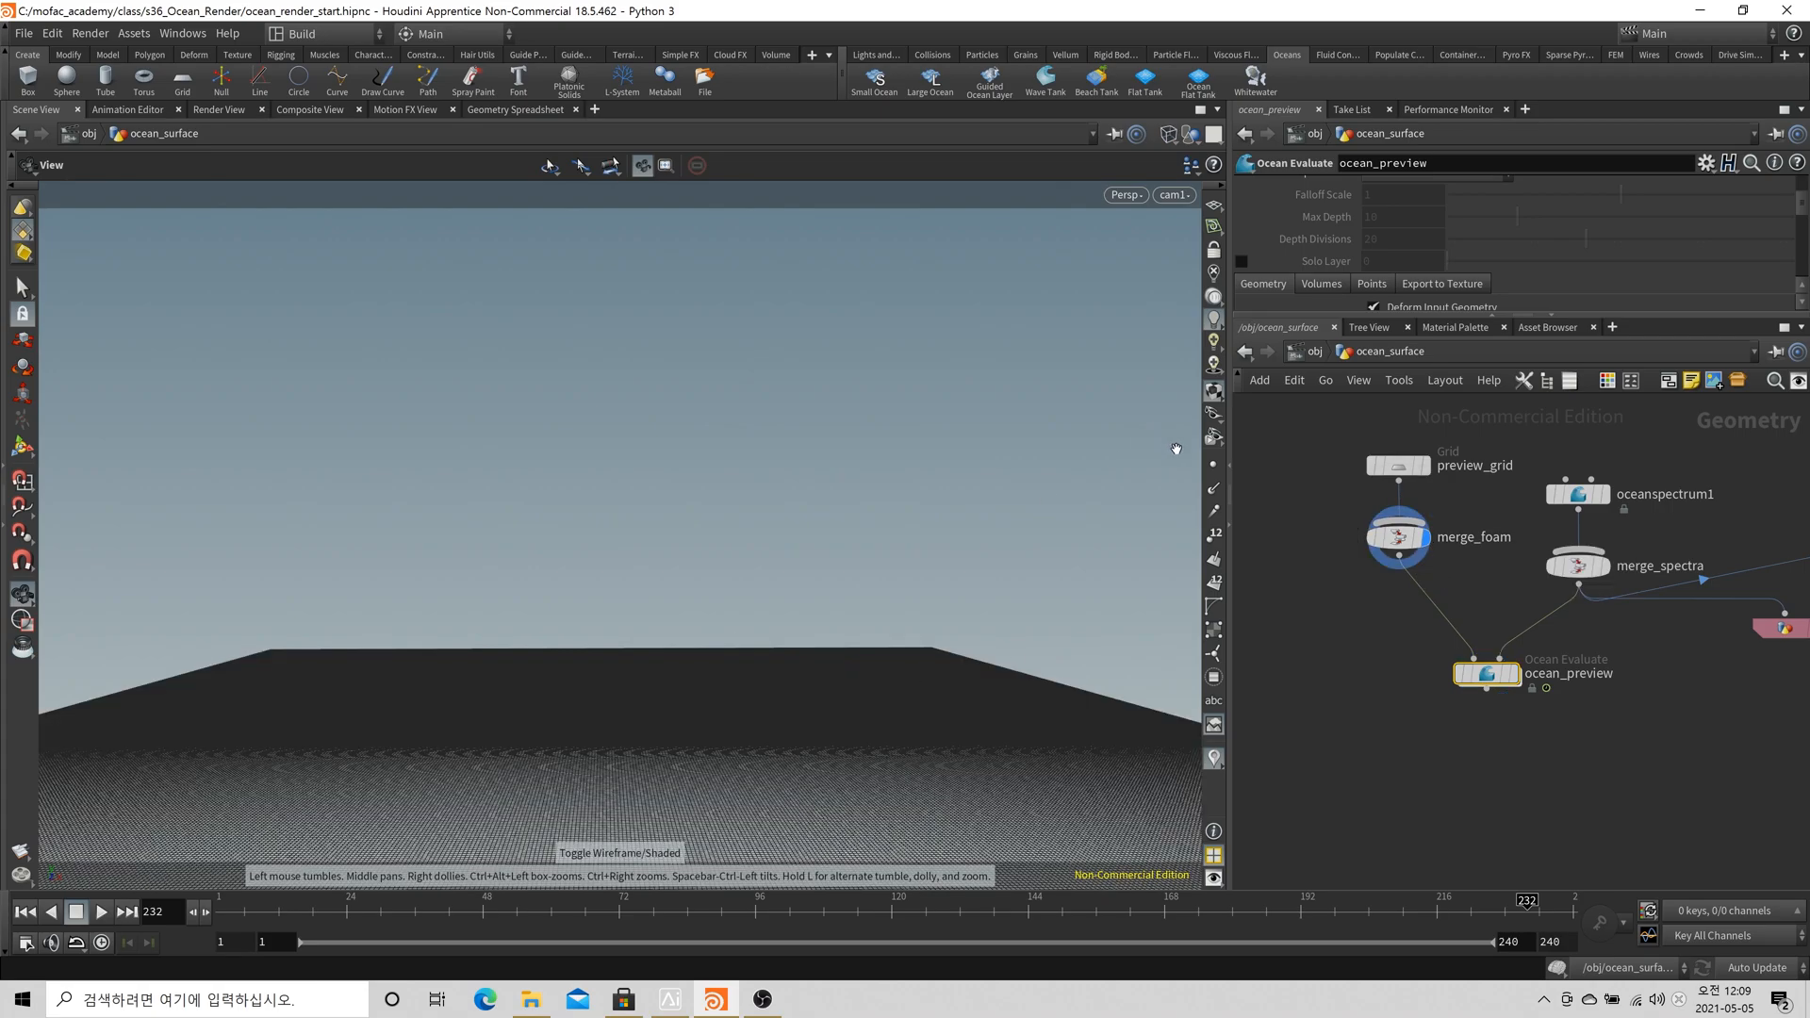
{"action": "left_click", "coordinate": [1215, 467]}
{"action": "key", "text": "space+3"}
{"action": "scroll", "coordinate": [711, 603], "scroll_direction": "down", "scroll_amount": 2}
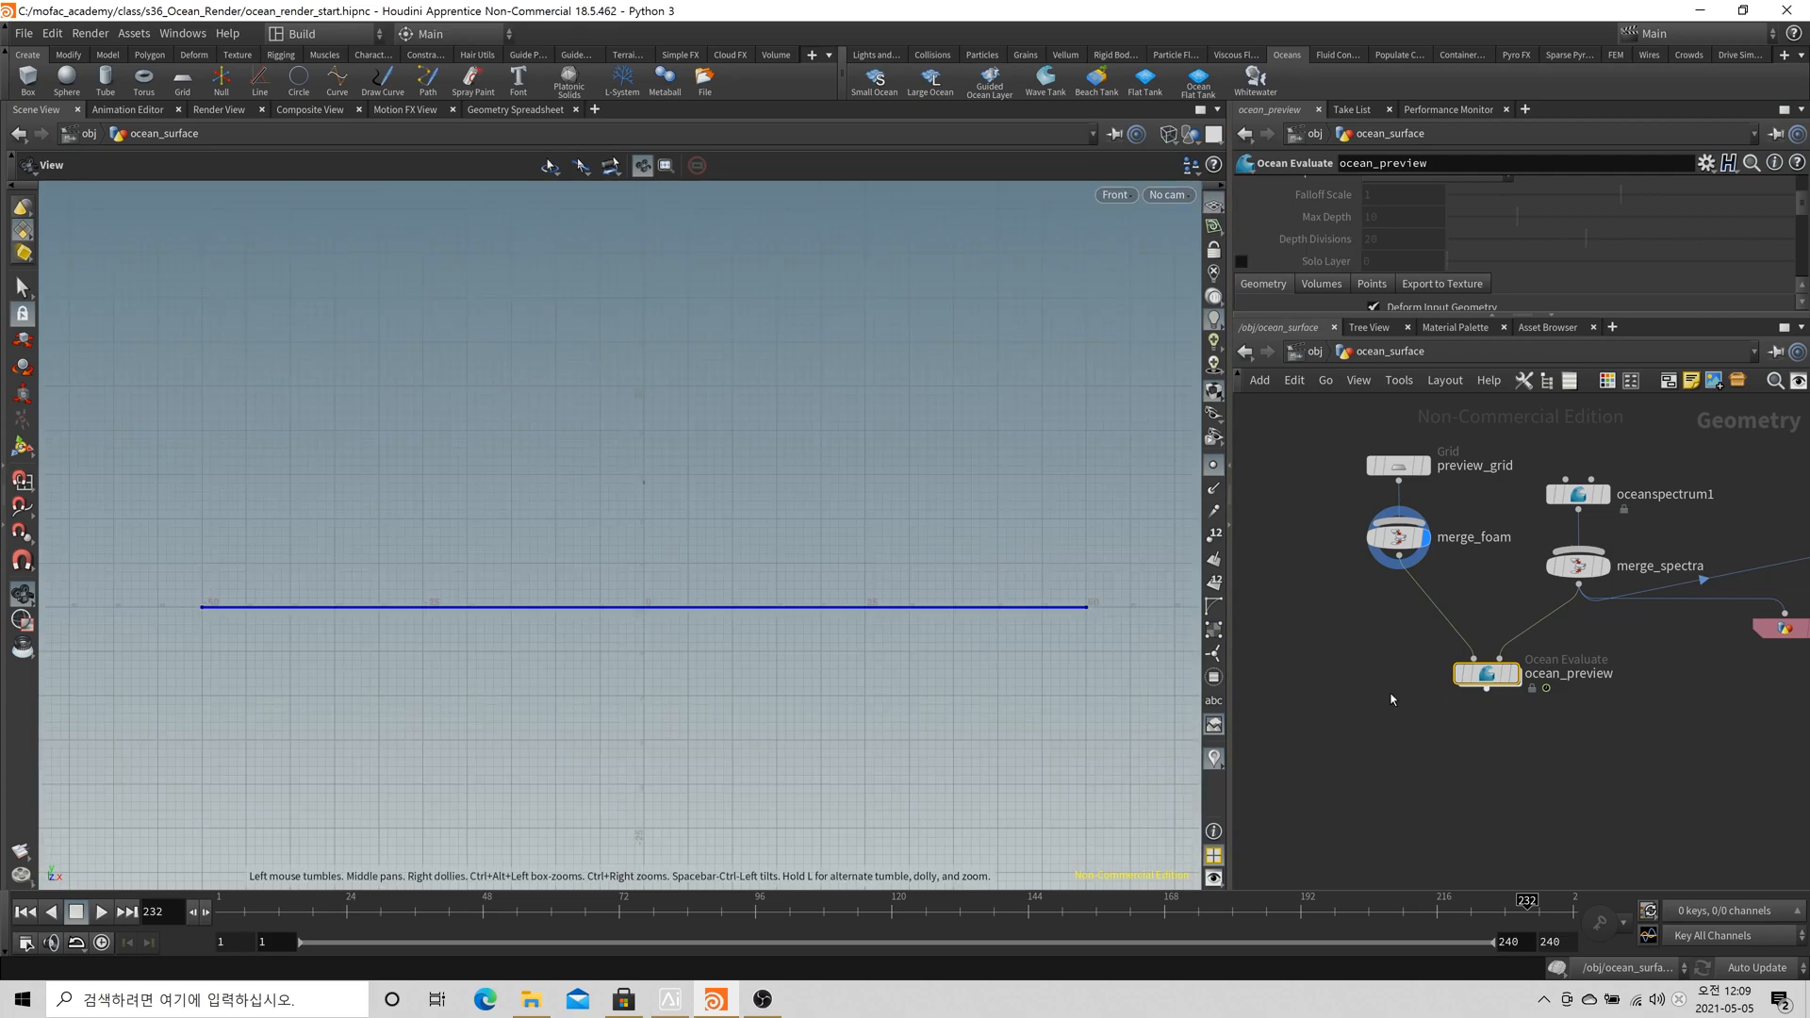
{"action": "scroll", "coordinate": [692, 616], "scroll_direction": "up", "scroll_amount": 2}
Scrub to frame 59 and compare the ocean_preview surface with the undeformed merge_foam grid by alternating the displayed node
{"action": "left_click", "coordinate": [1515, 674]}
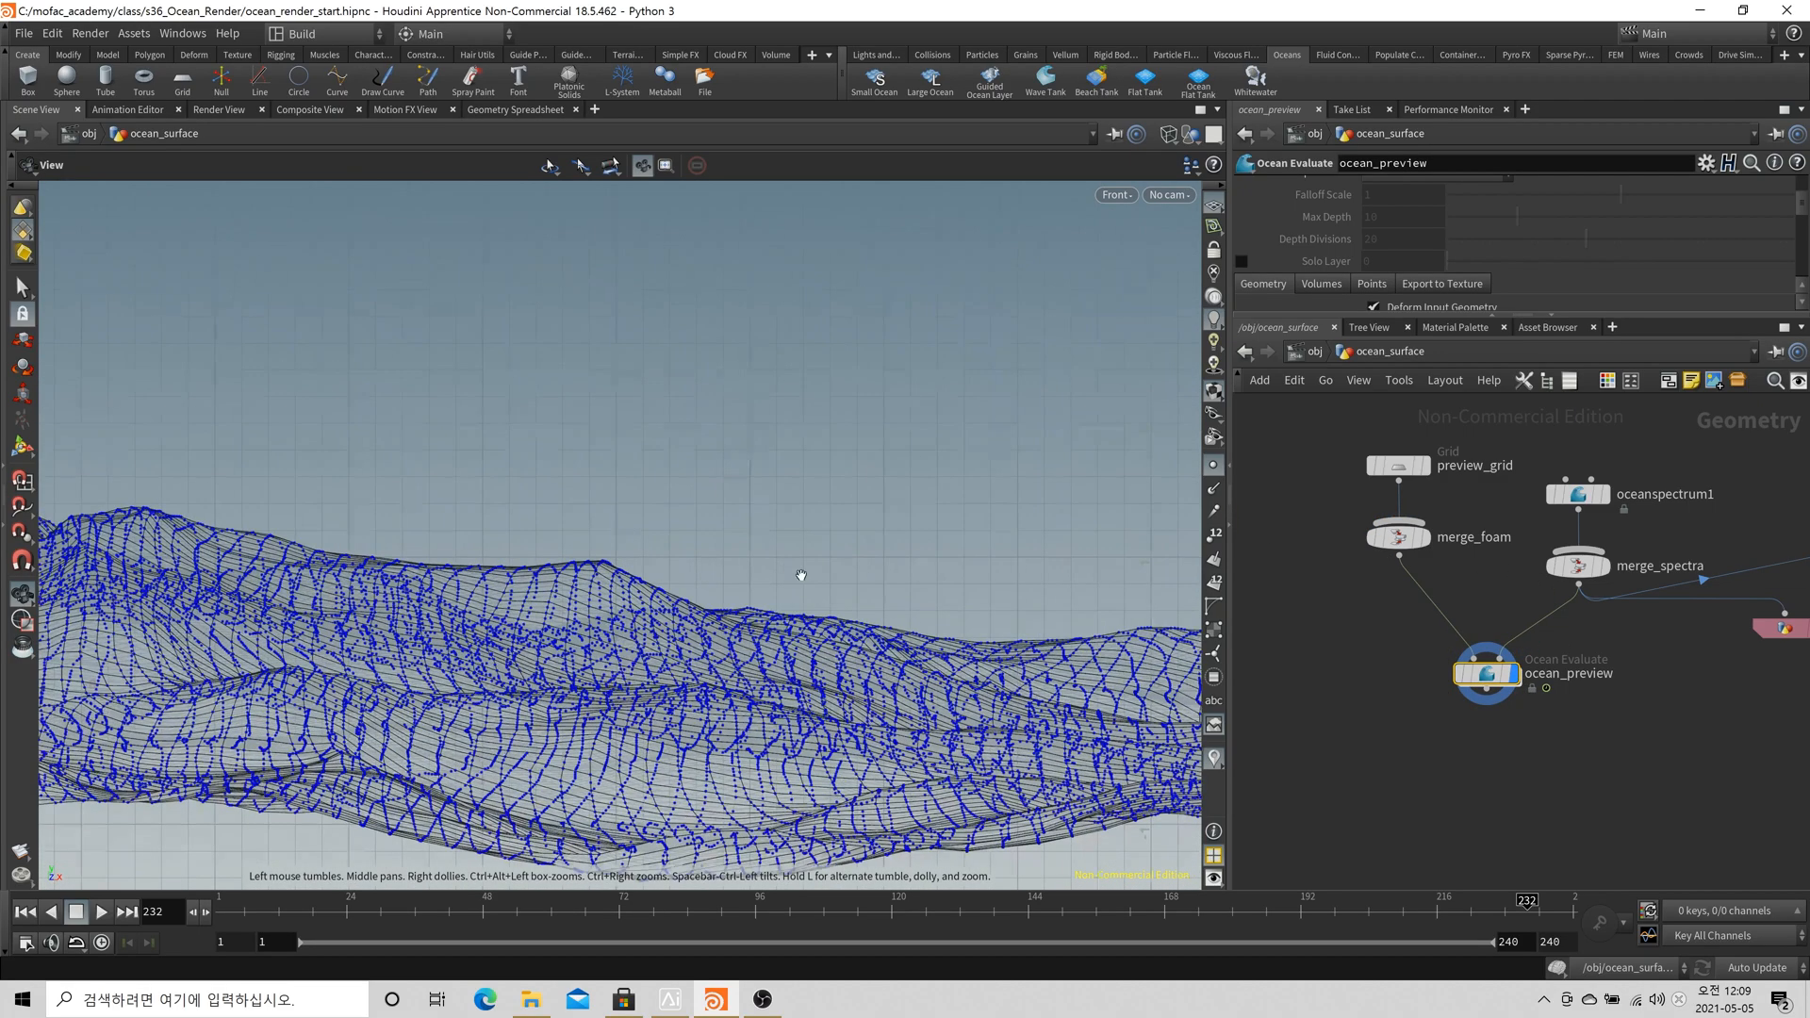
{"action": "left_click_drag", "start_coordinate": [516, 911], "coordinate": [545, 919]}
{"action": "left_click", "coordinate": [1425, 537]}
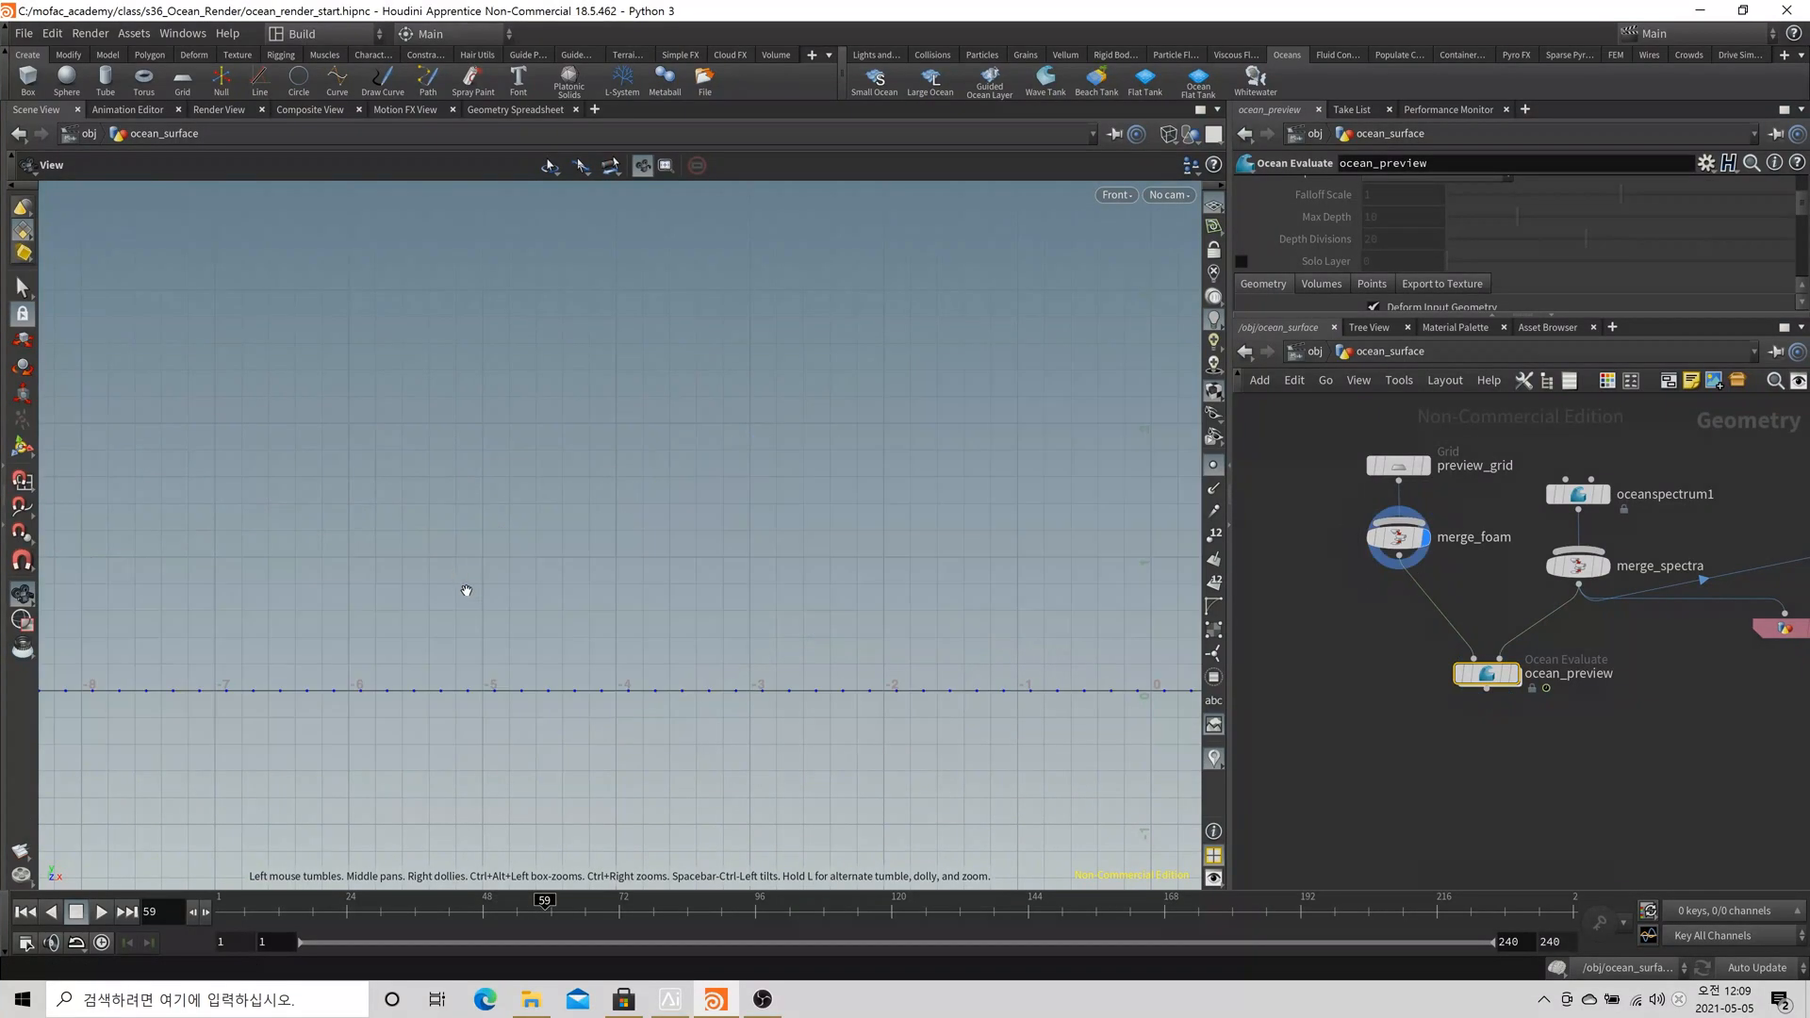
{"action": "left_click", "coordinate": [1515, 674]}
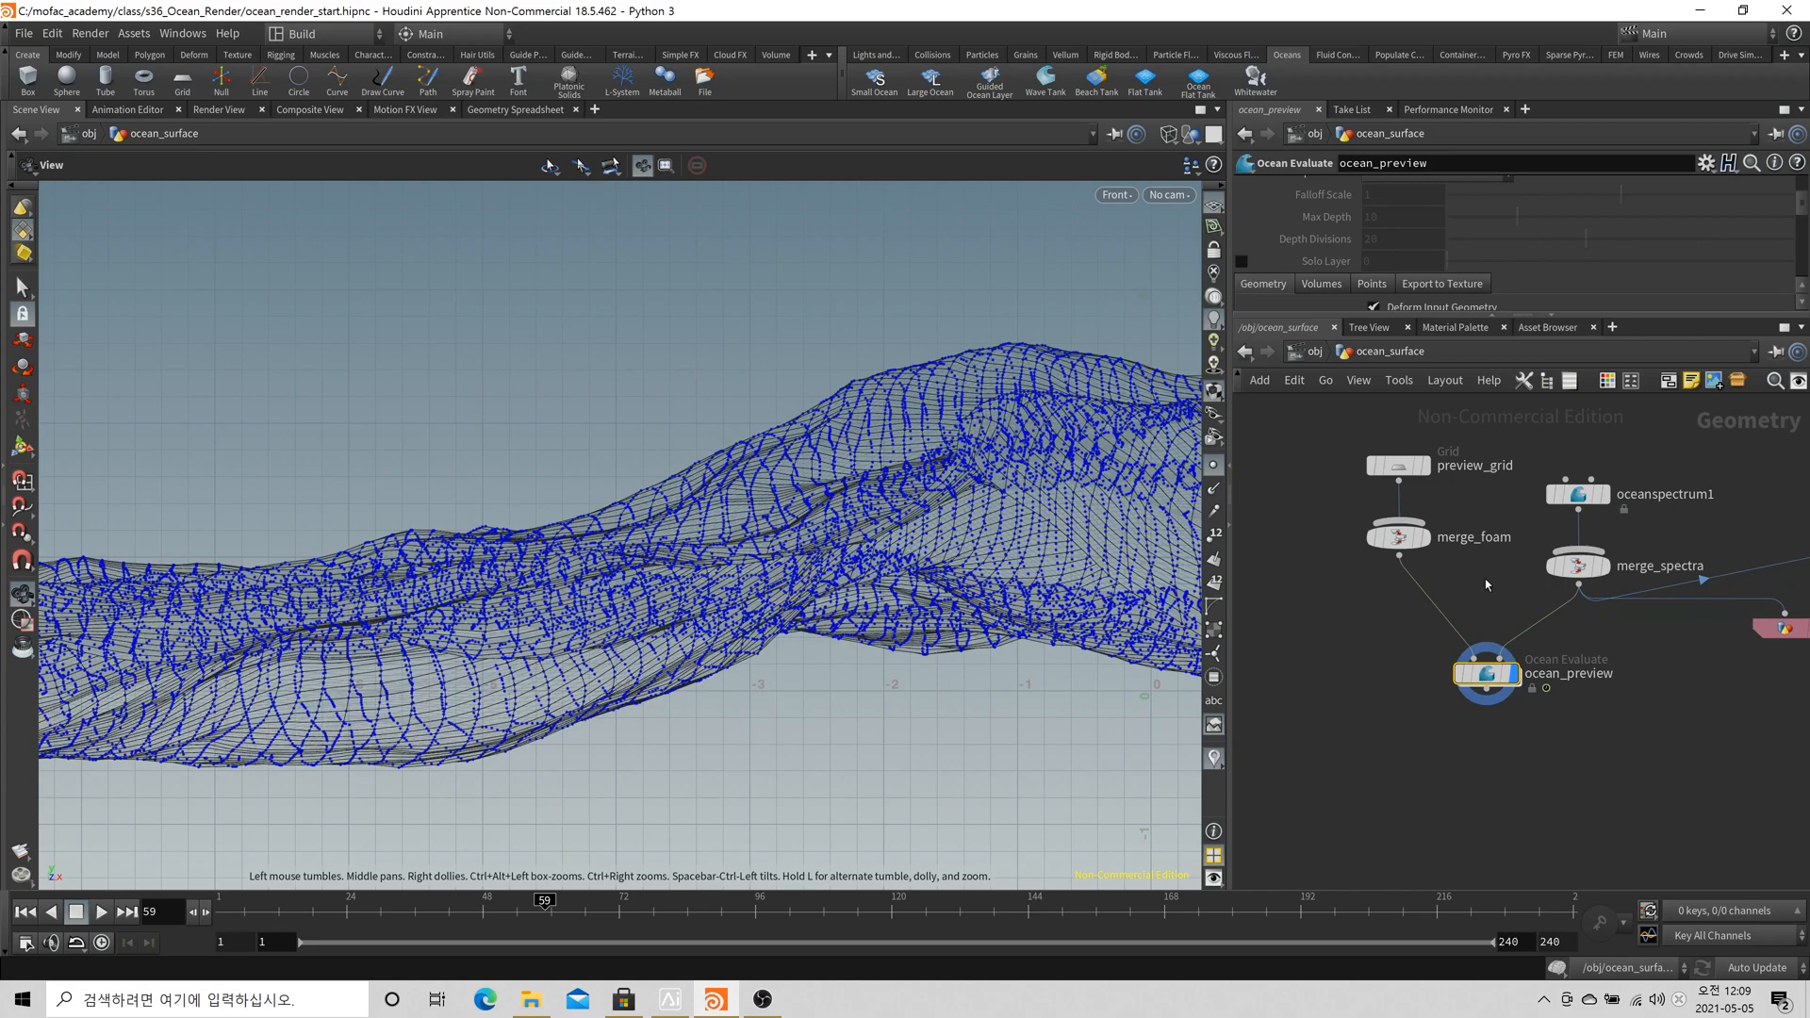
{"action": "left_click", "coordinate": [1424, 536]}
{"action": "scroll", "coordinate": [678, 681], "scroll_direction": "down", "scroll_amount": 3}
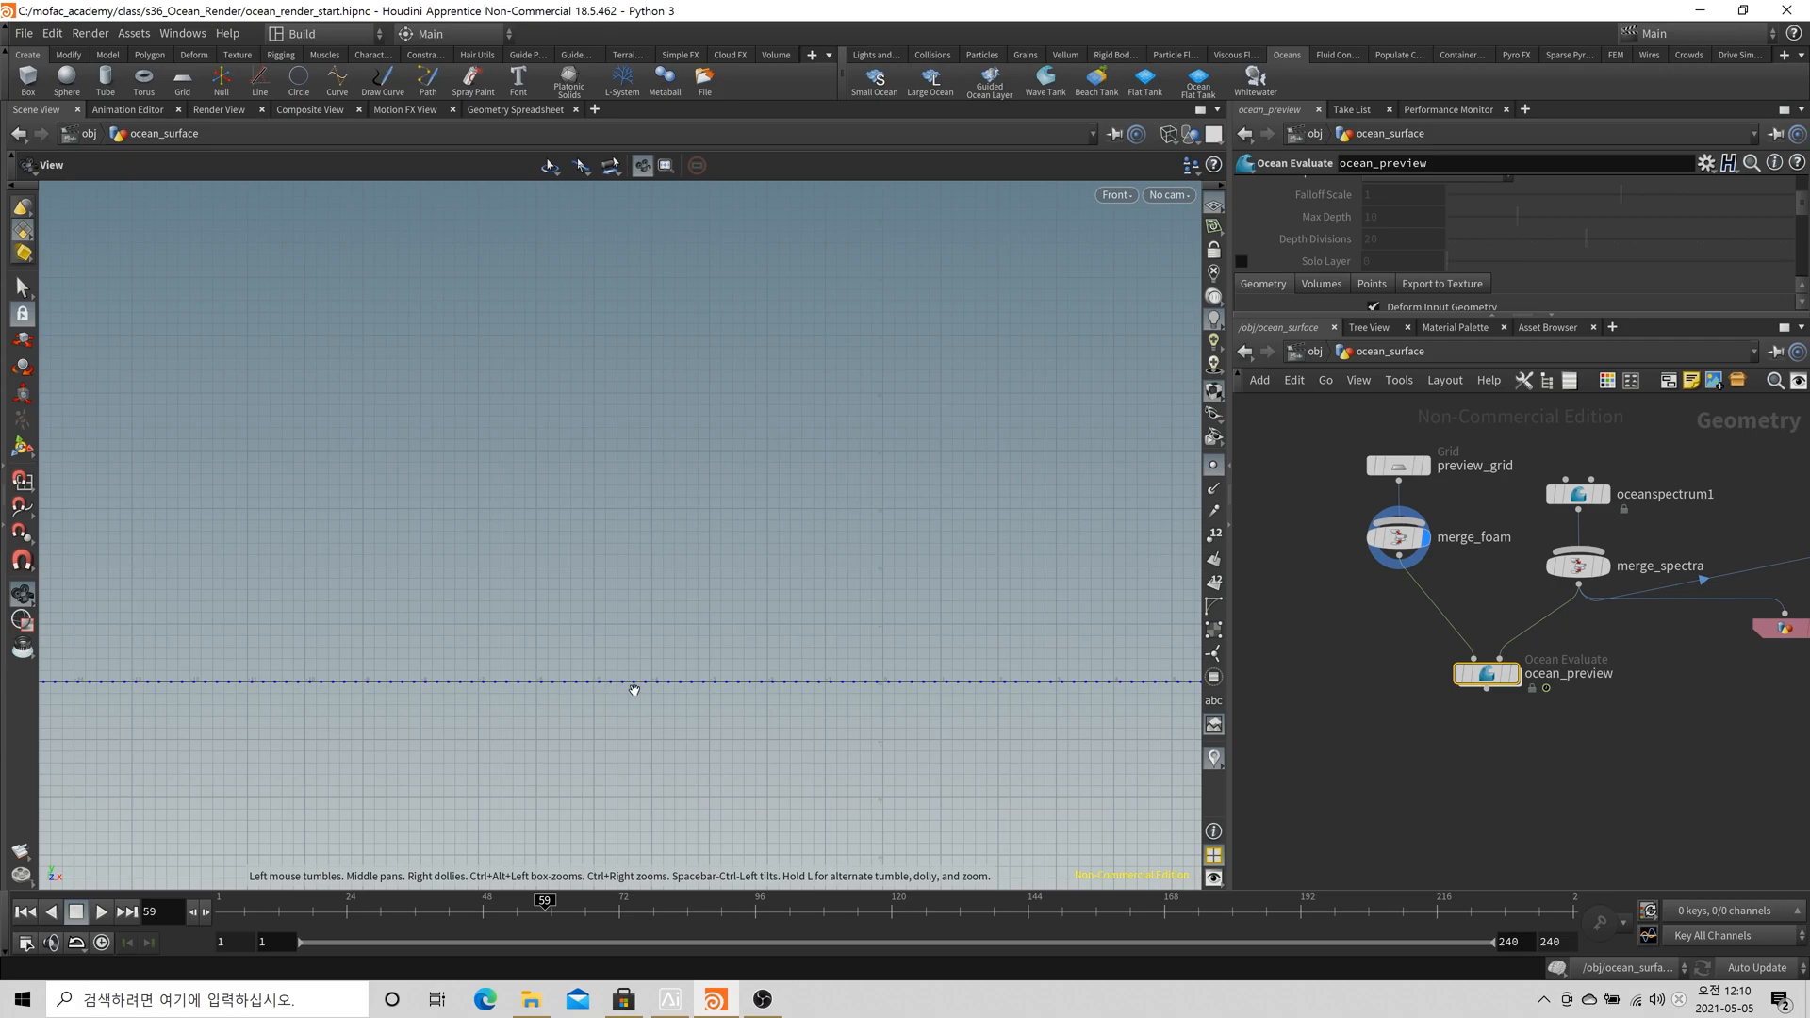
Display ocean_preview again and create an Add node with Point 0 enabled at the origin
{"action": "left_click", "coordinate": [1520, 689]}
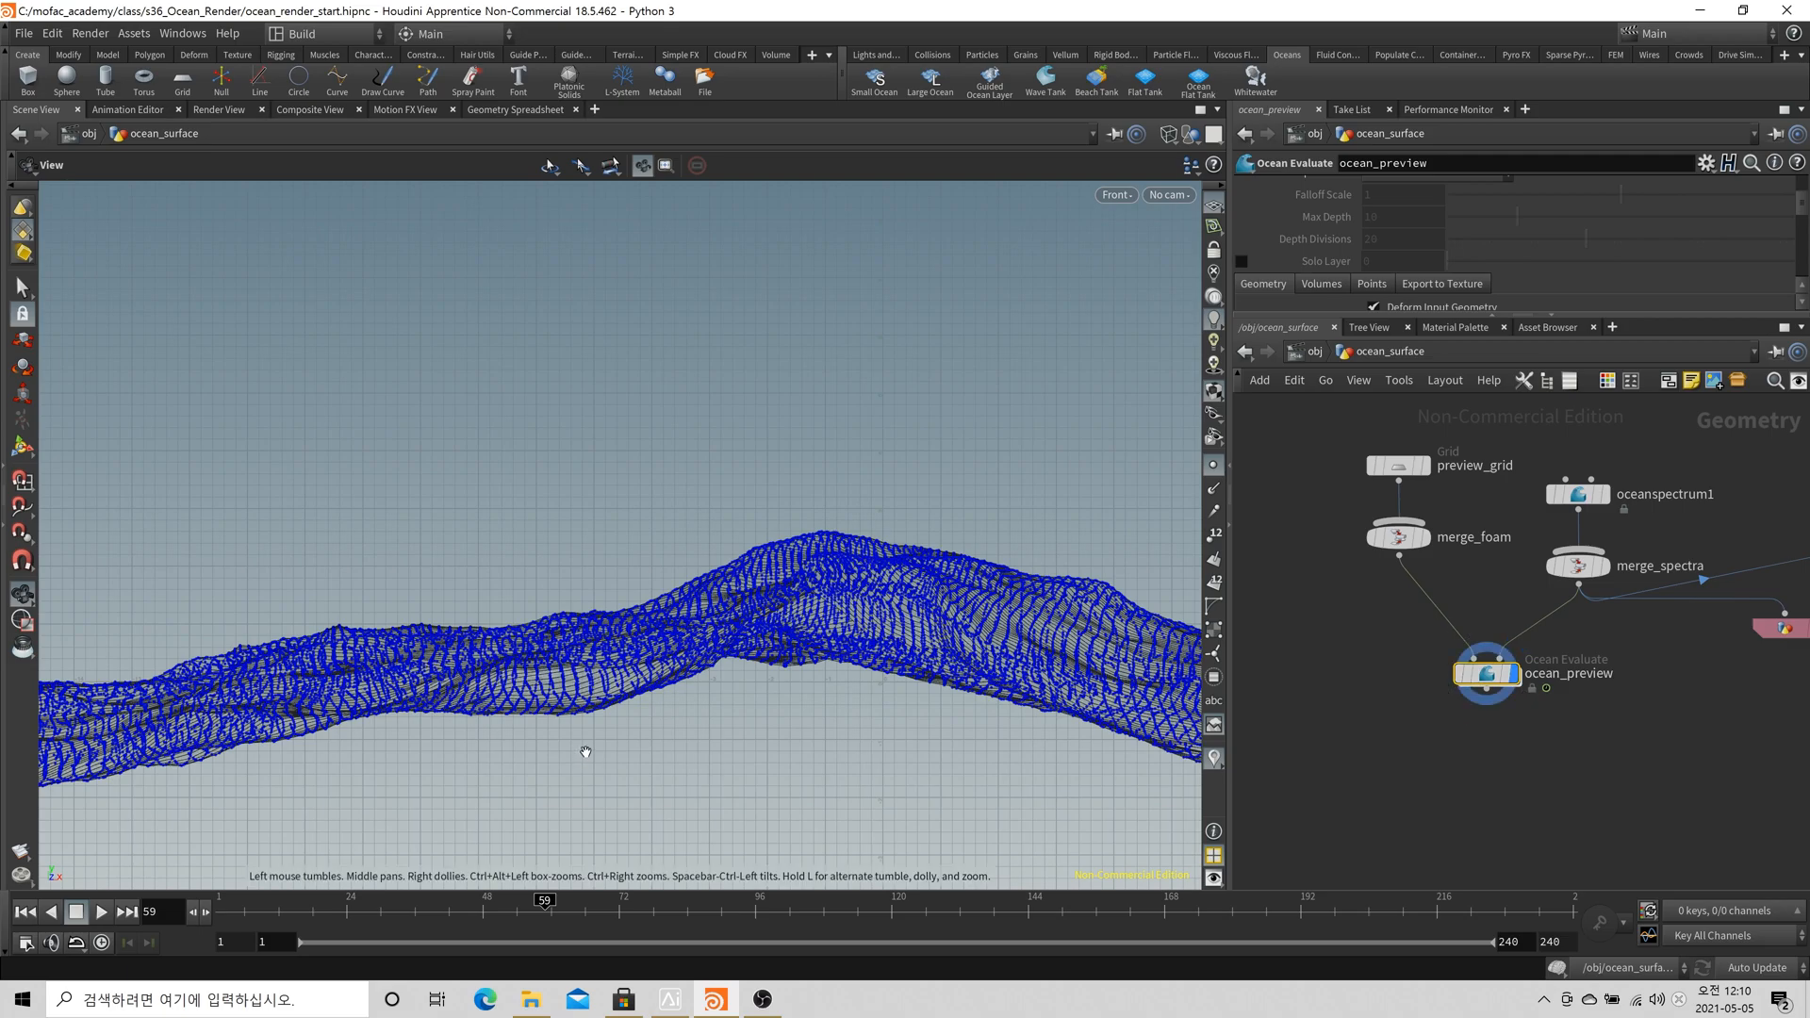
{"action": "key", "text": "h"}
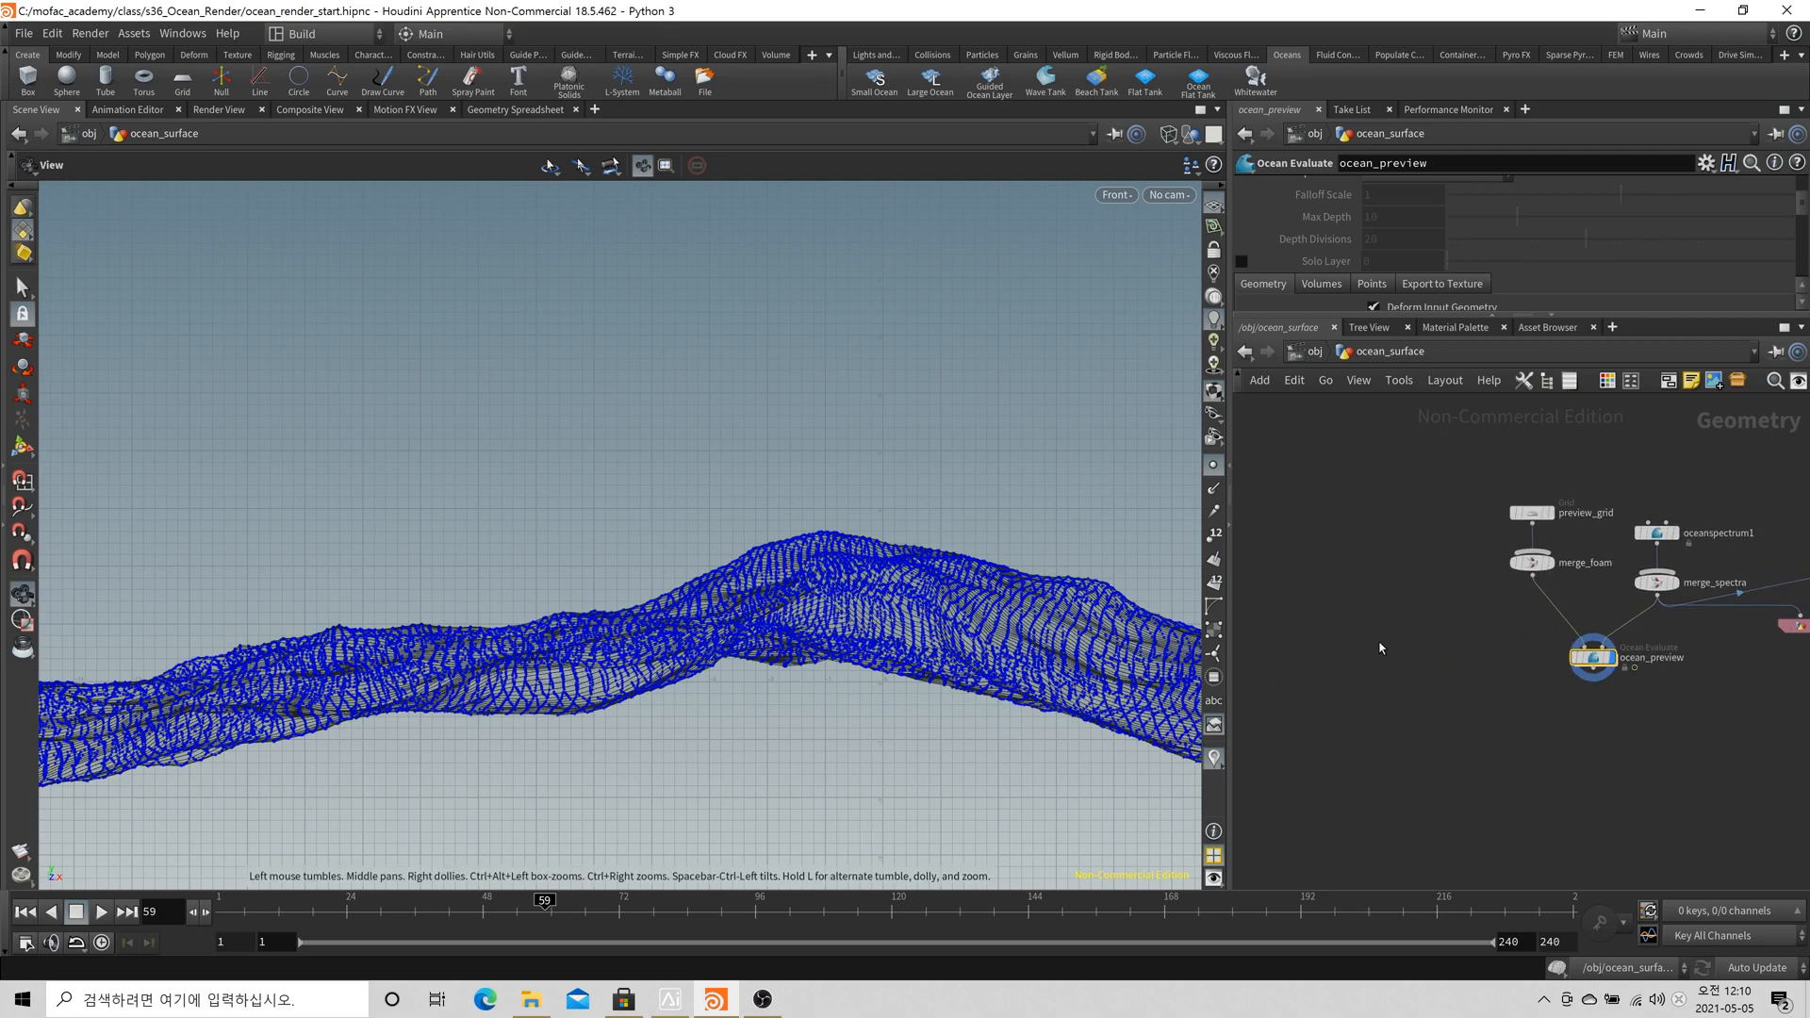
{"action": "key", "text": "Tab"}
{"action": "type", "text": "add"}
{"action": "key", "text": "Return"}
{"action": "left_click", "coordinate": [1380, 644]}
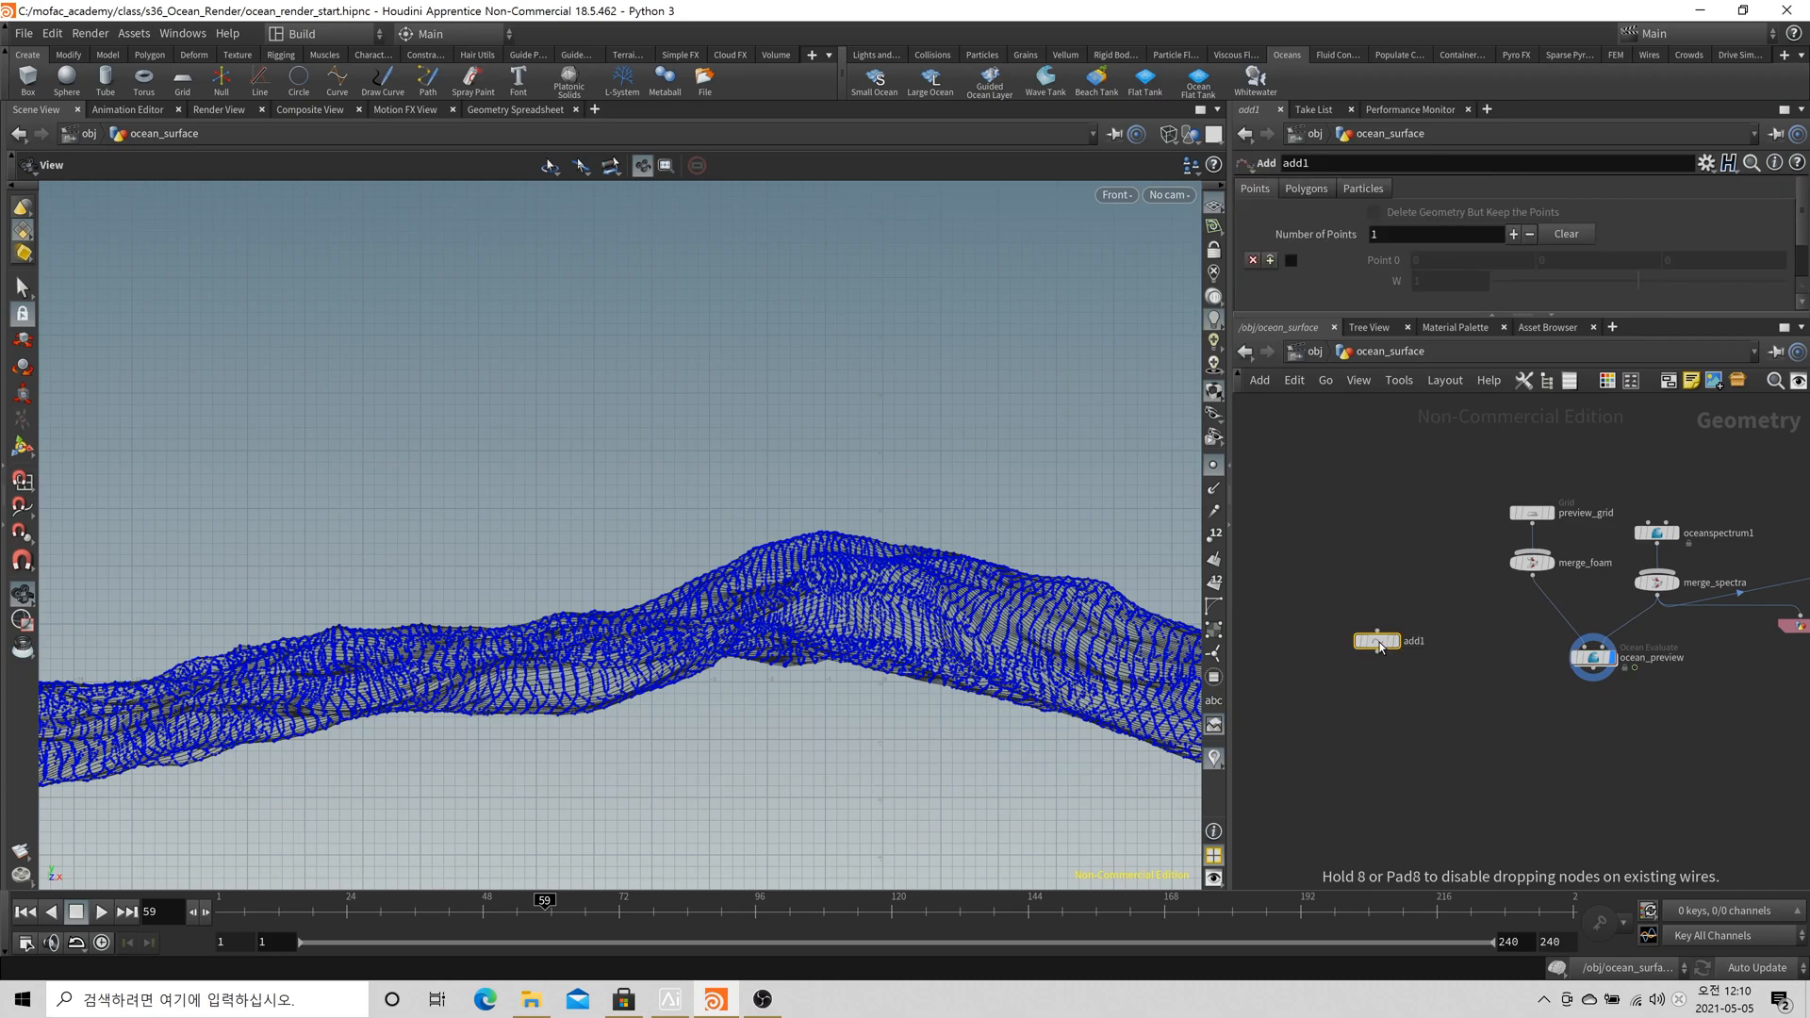
{"action": "left_click_drag", "start_coordinate": [1379, 642], "coordinate": [1359, 563]}
{"action": "left_click", "coordinate": [1291, 260]}
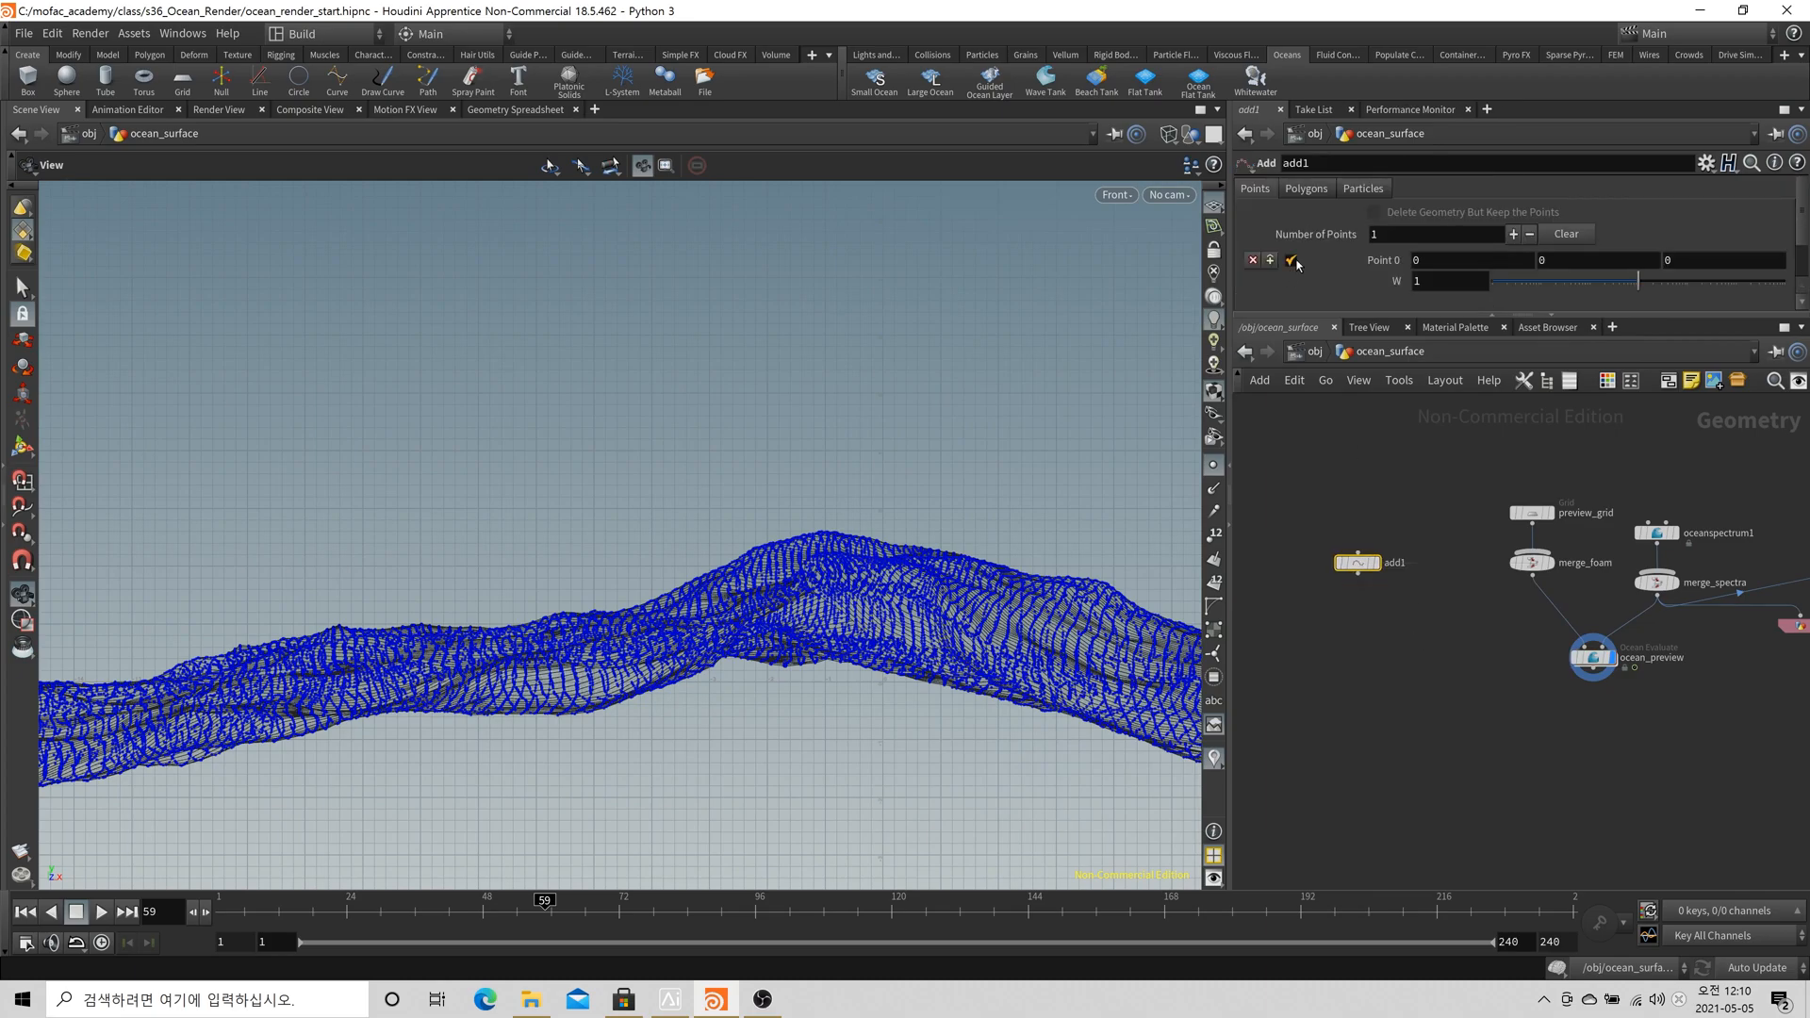
Duplicate ocean_preview, feed the copy from add1 and merge_spectra, and display it at frame 63 to see the single point displaced
{"action": "left_click", "coordinate": [1593, 657]}
{"action": "key", "text": "ctrl+c"}
{"action": "key", "text": "ctrl+v"}
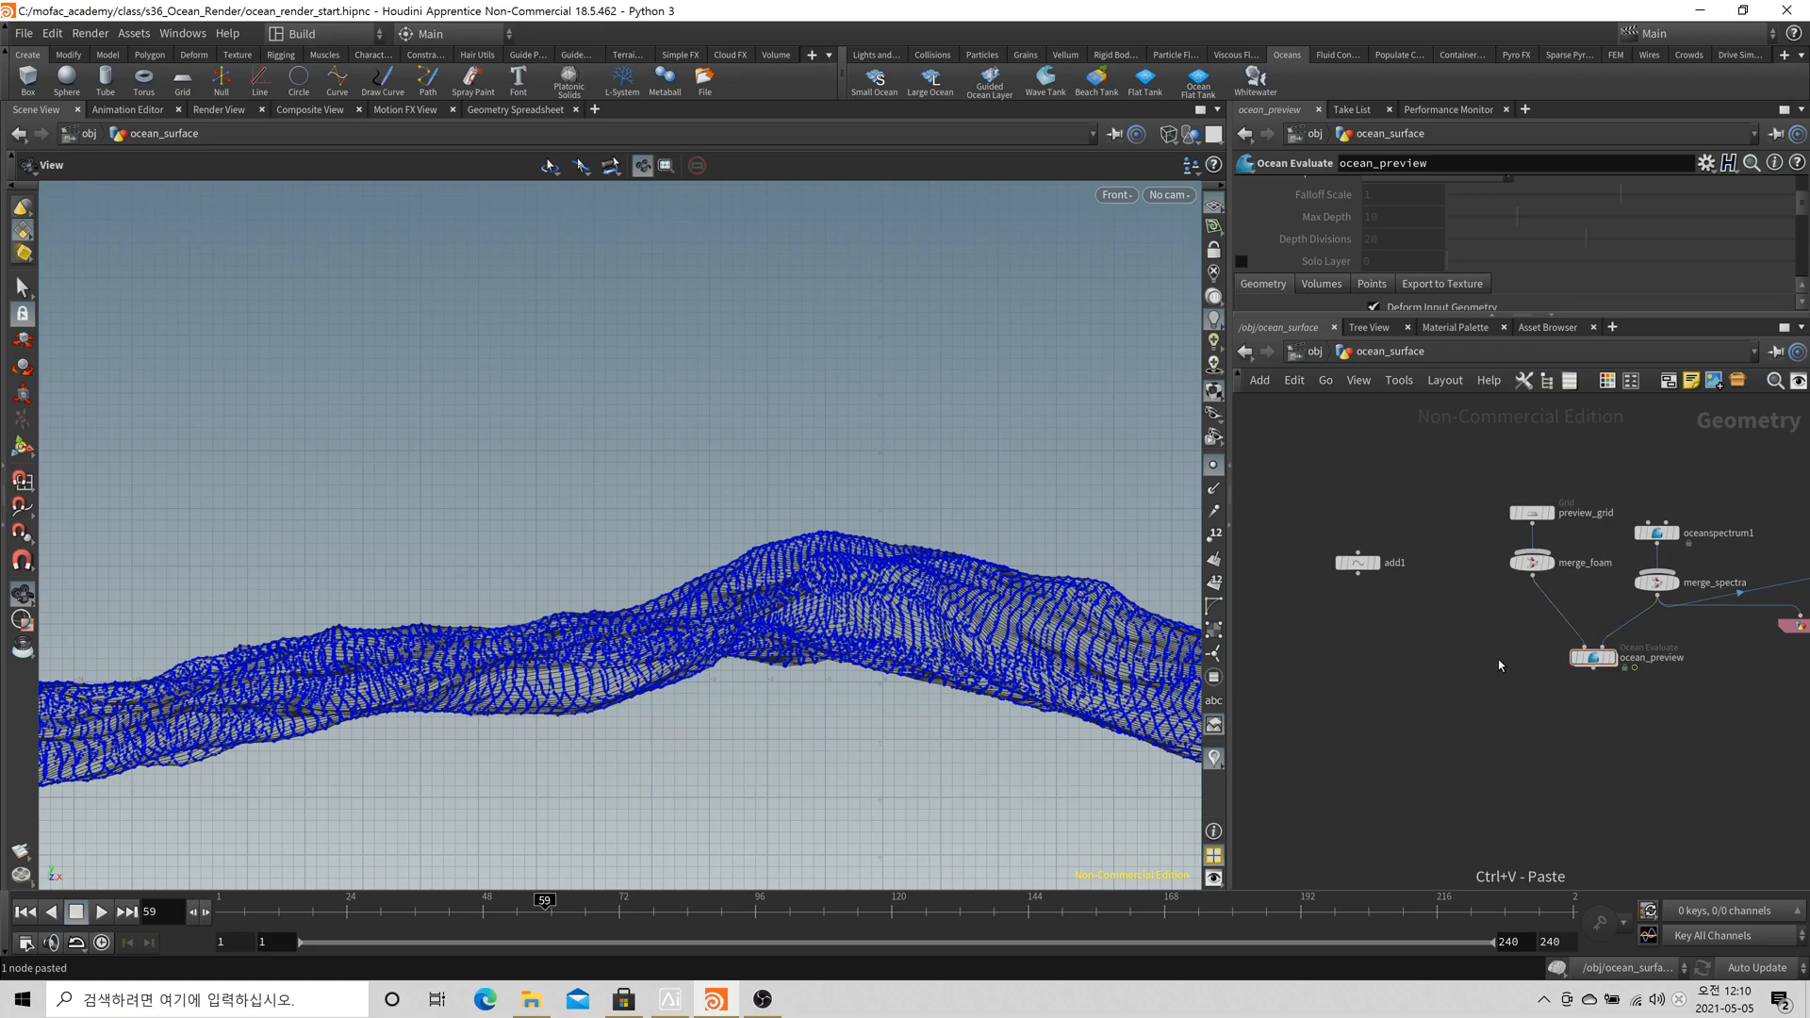
{"action": "scroll", "coordinate": [1480, 677], "scroll_direction": "up", "scroll_amount": 5}
{"action": "left_click", "coordinate": [1440, 628]}
{"action": "left_click", "coordinate": [1286, 518]}
{"action": "scroll", "coordinate": [1473, 684], "scroll_direction": "down", "scroll_amount": 2}
{"action": "scroll", "coordinate": [1475, 684], "scroll_direction": "down", "scroll_amount": 1}
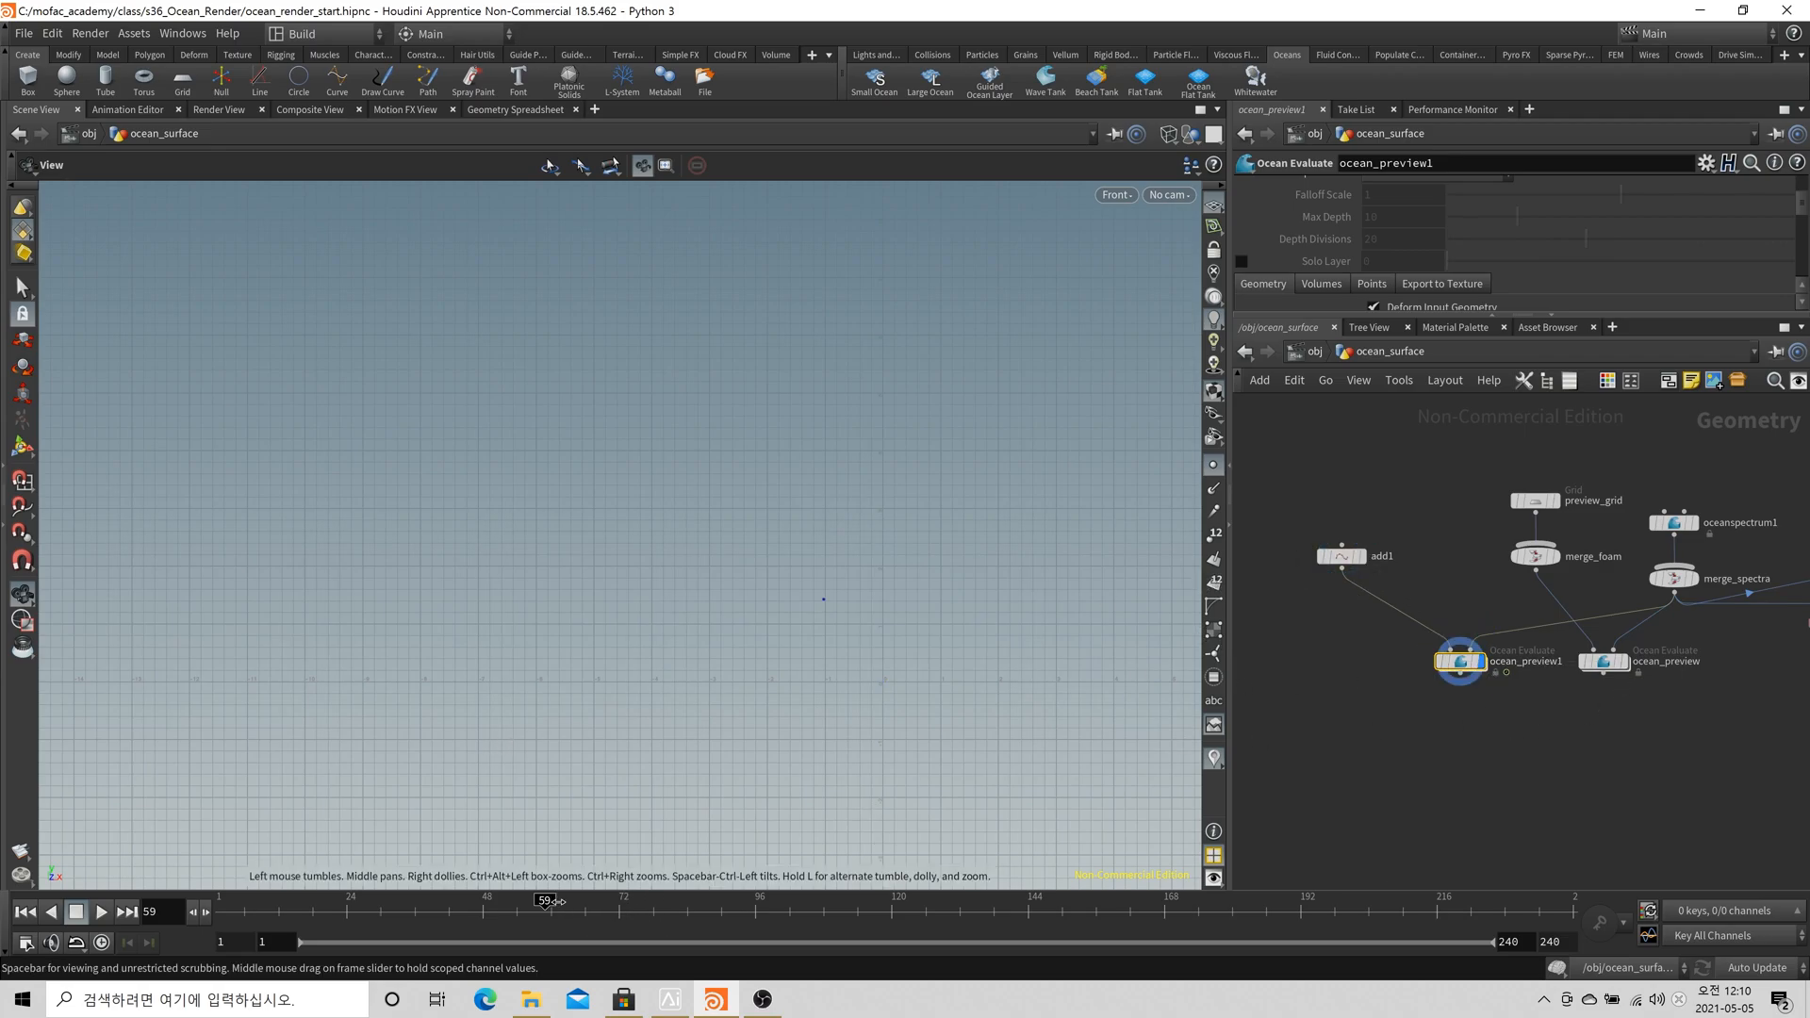
{"action": "left_click_drag", "start_coordinate": [710, 910], "coordinate": [567, 909]}
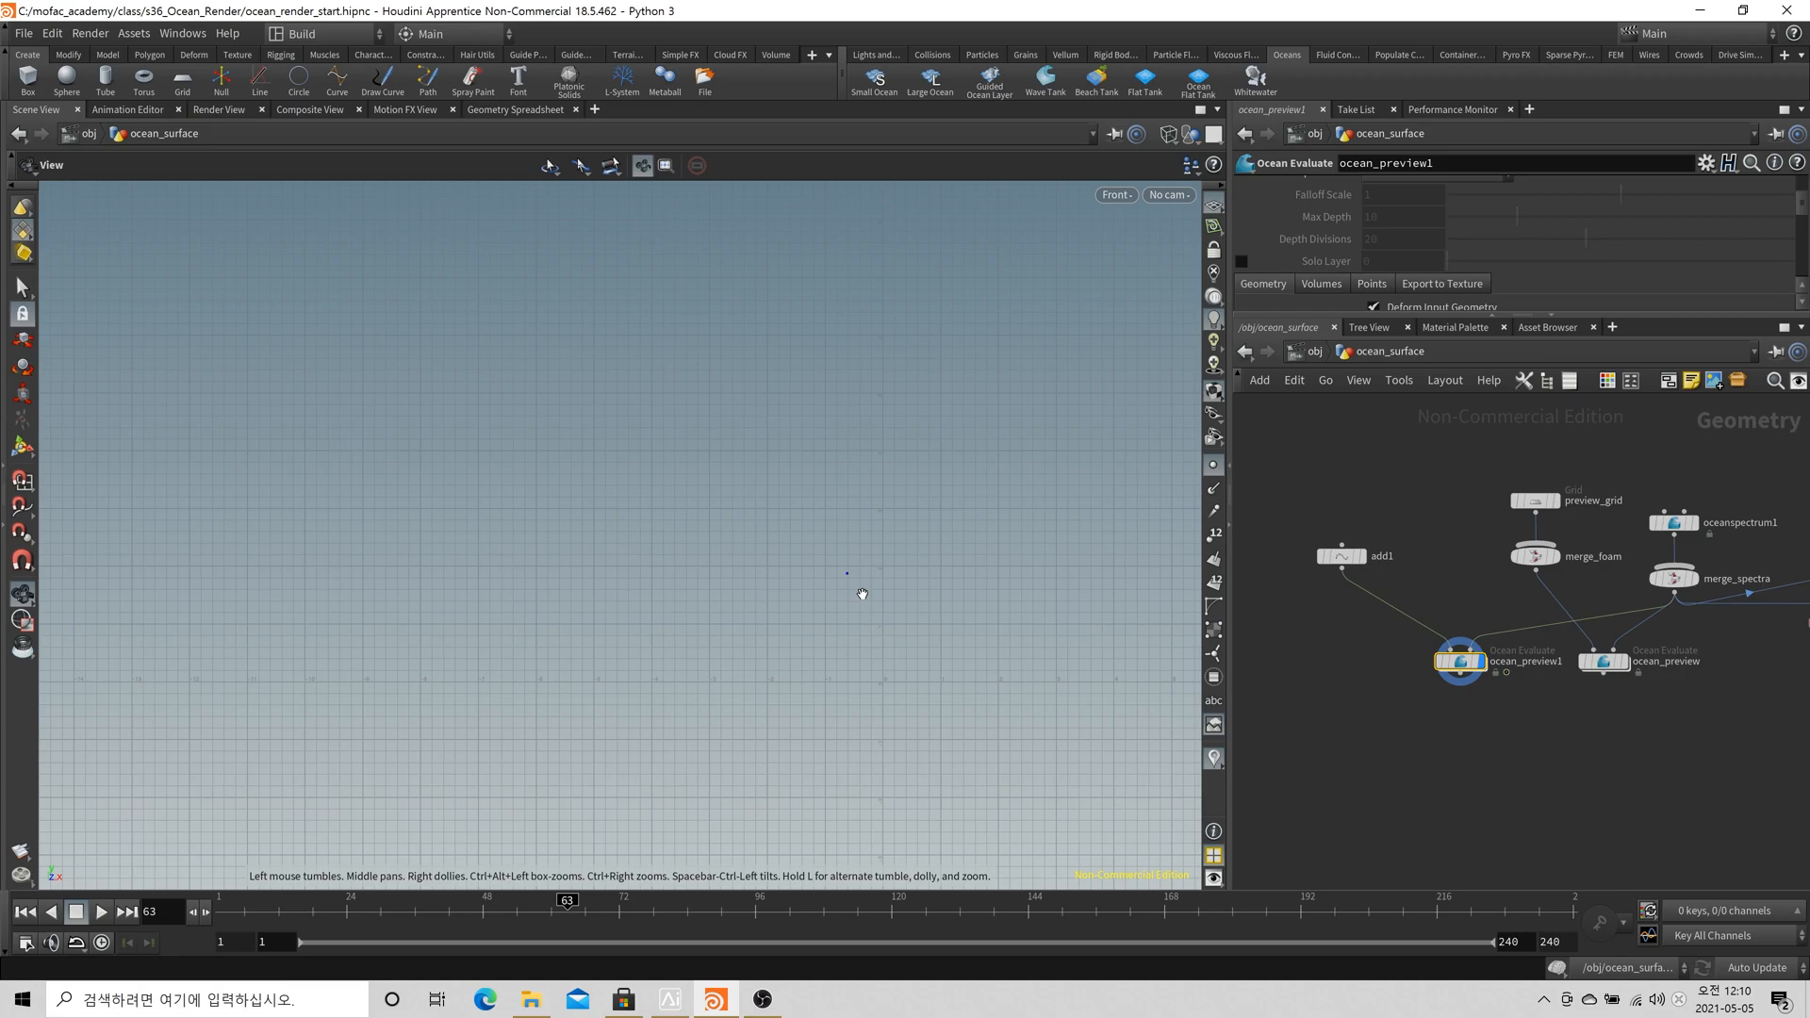
{"action": "middle_click_drag", "start_coordinate": [1627, 718], "coordinate": [1620, 666]}
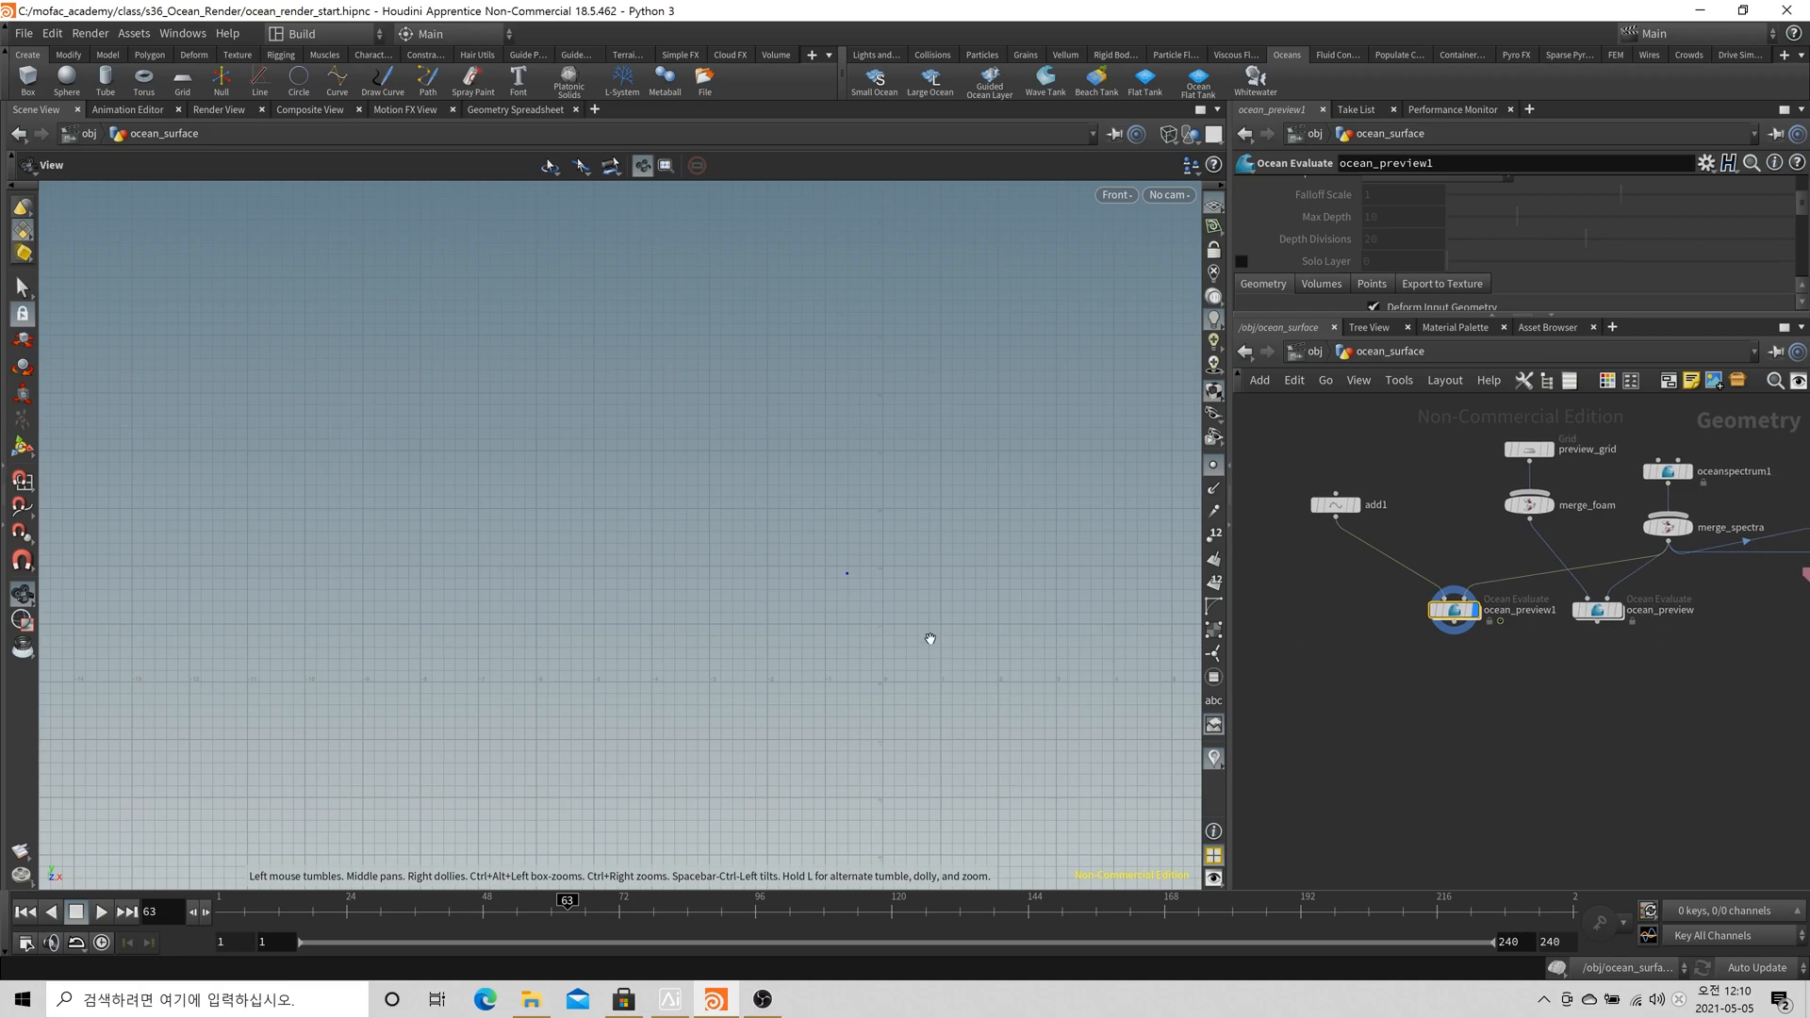
{"action": "middle_click_drag", "start_coordinate": [1346, 580], "coordinate": [1422, 562]}
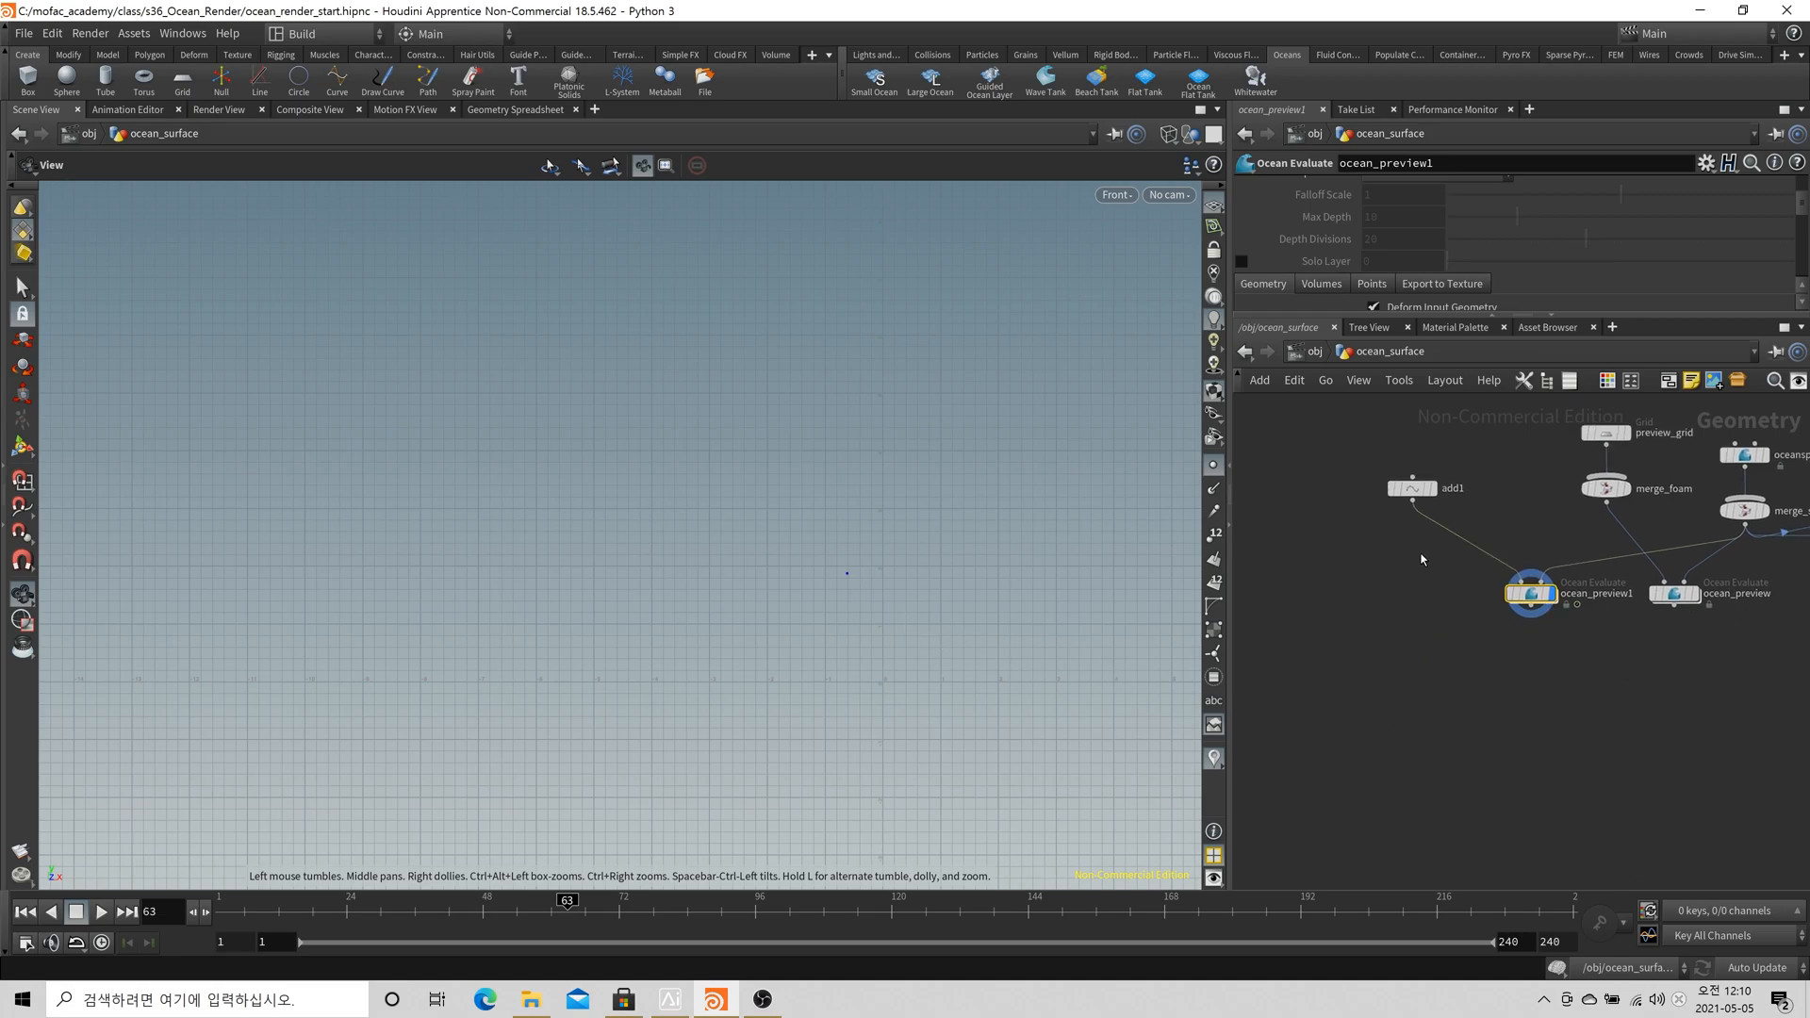
{"action": "key", "text": "Tab"}
{"action": "type", "text": "c"}
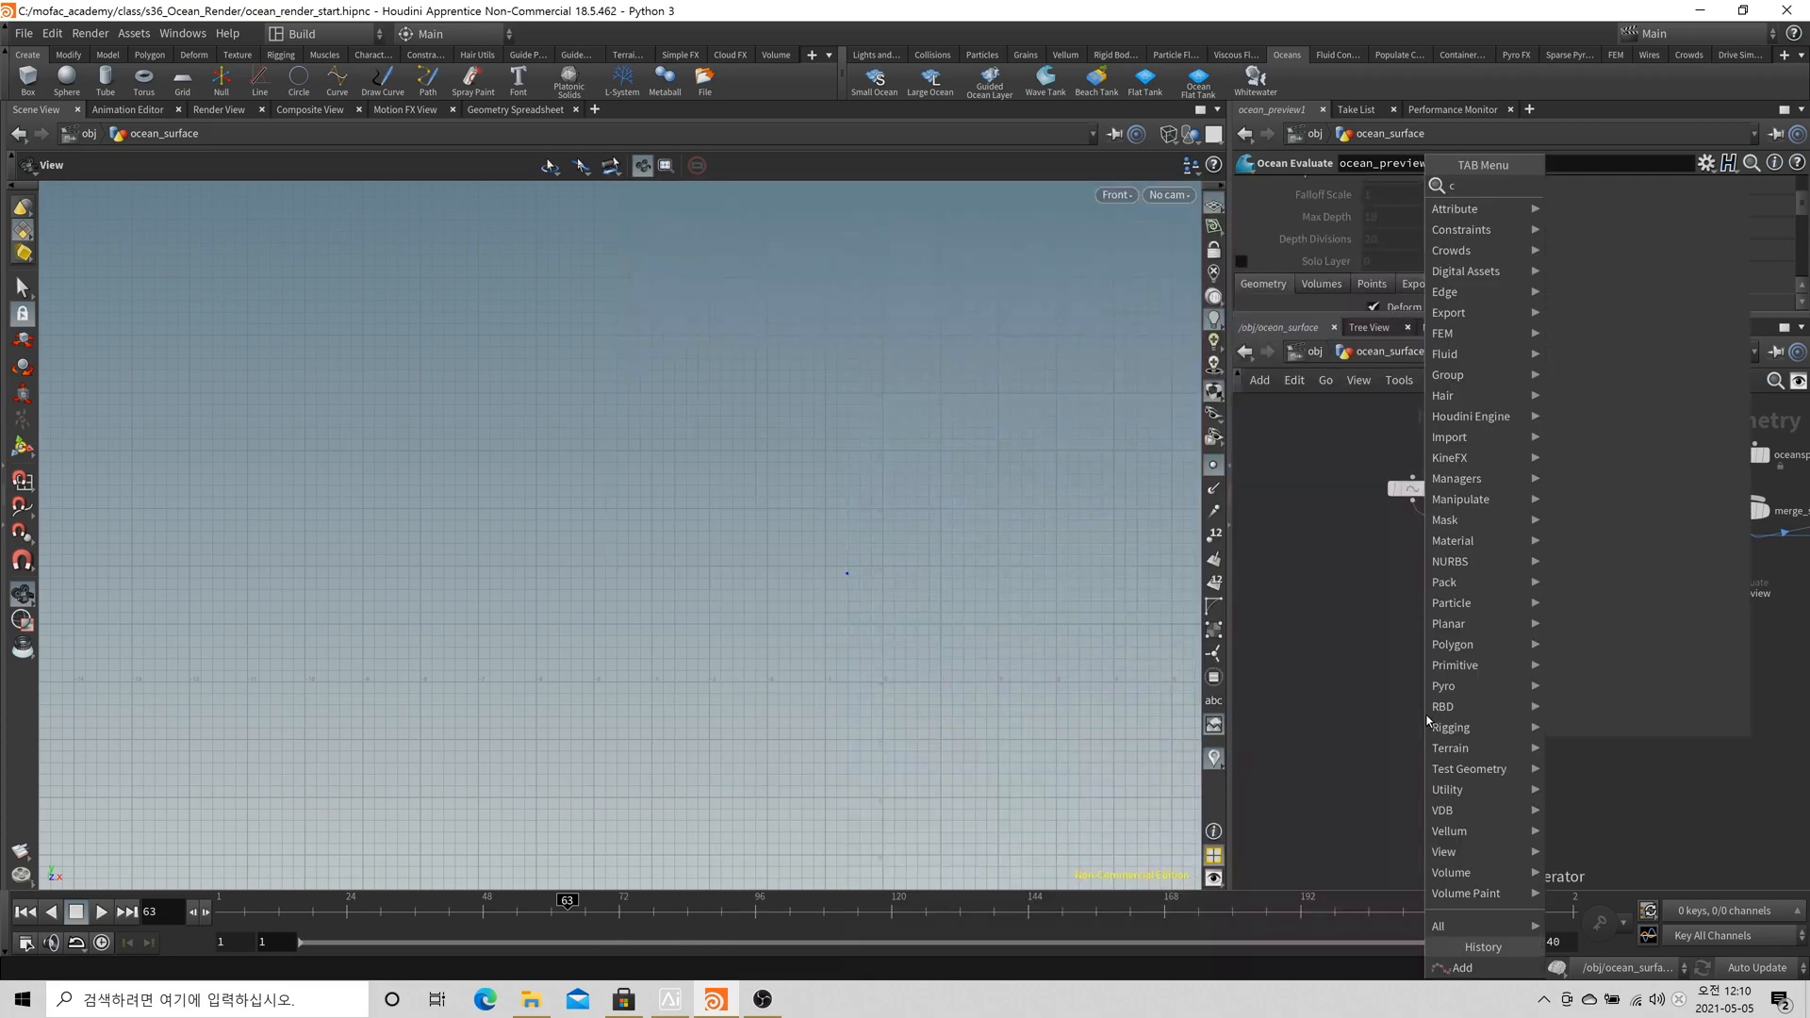
{"action": "type", "text": "opyto"}
{"action": "key", "text": "BackSpace"}
{"action": "key", "text": "BackSpace"}
{"action": "key", "text": "BackSpace"}
{"action": "key", "text": "BackSpace"}
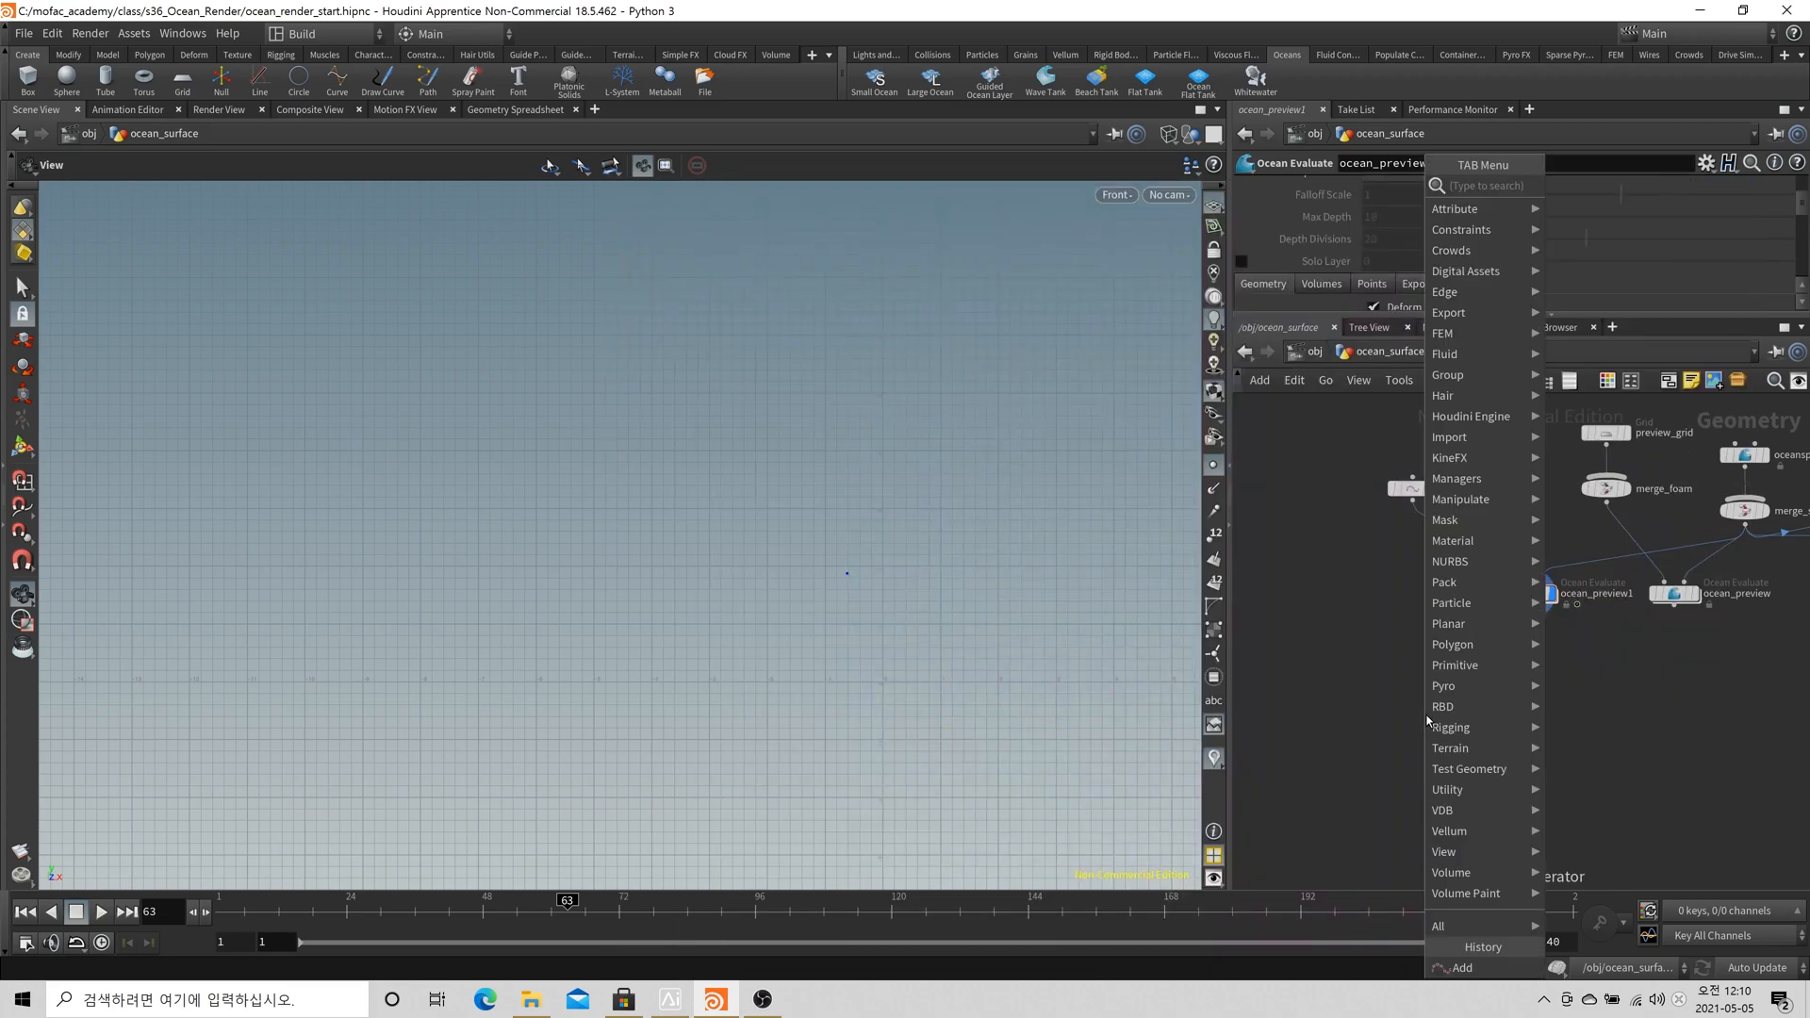
{"action": "type", "text": "ypotop"}
{"action": "key", "text": "Escape"}
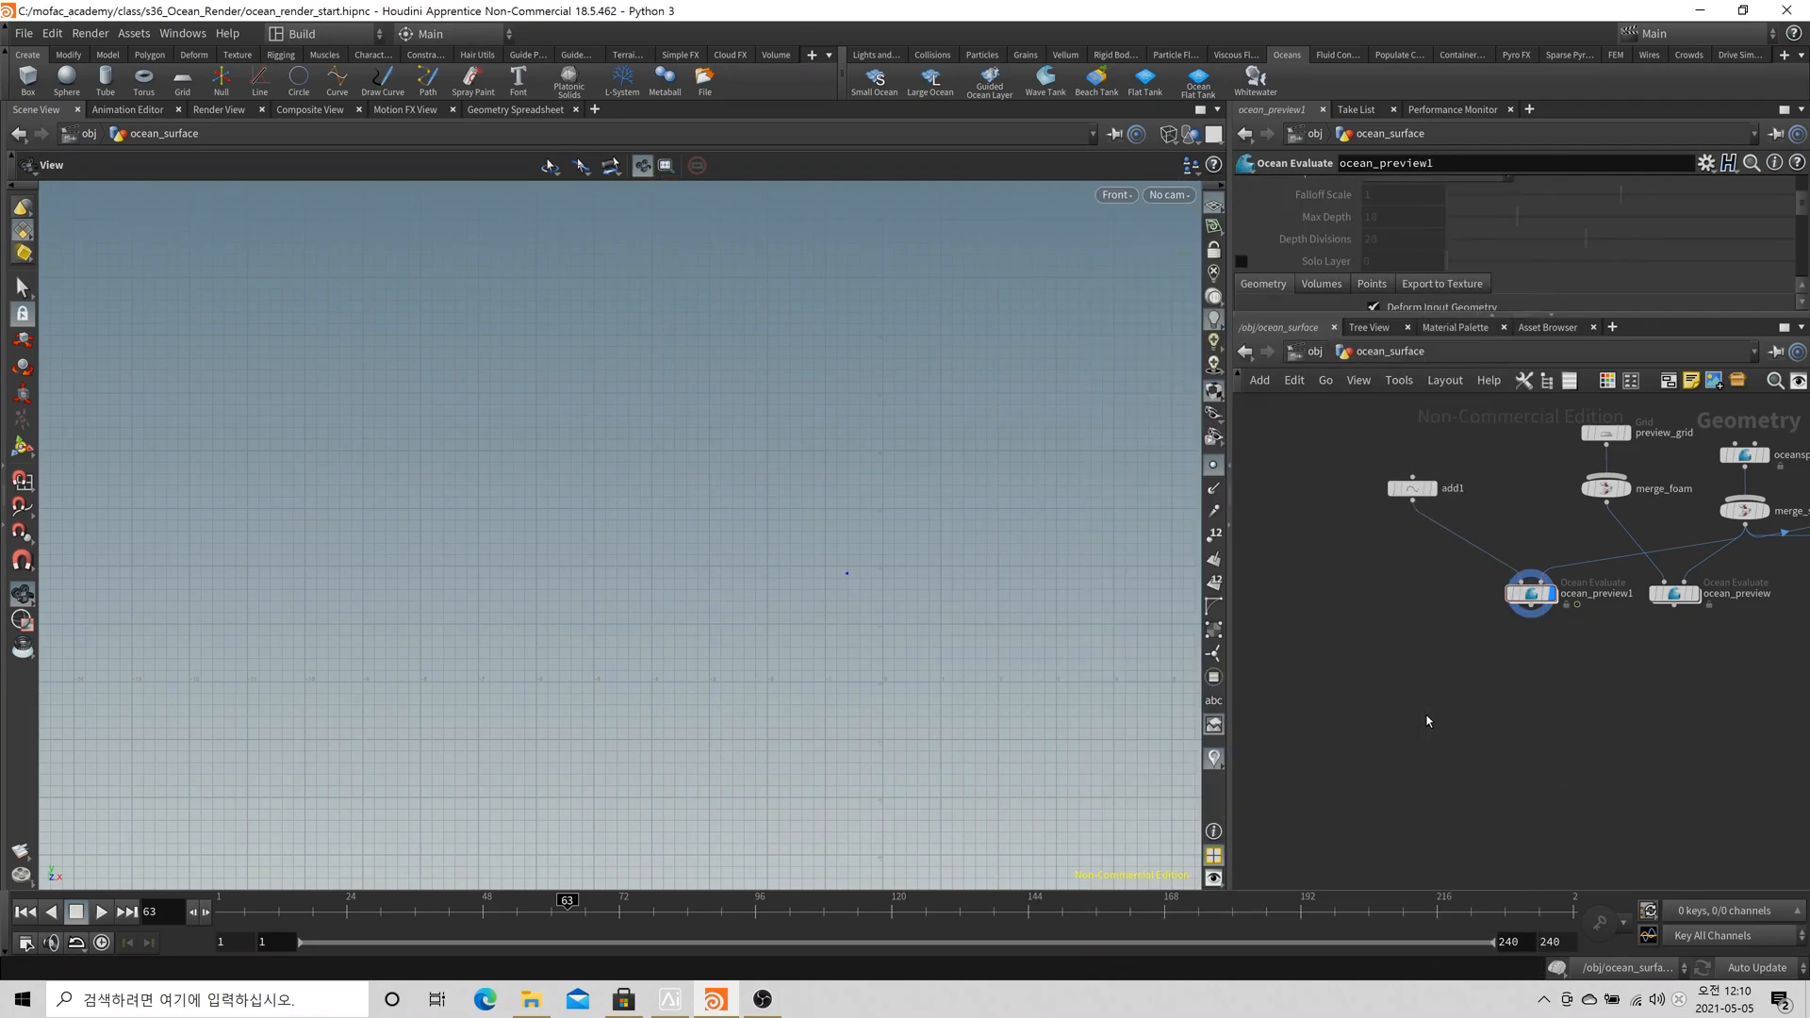
{"action": "key", "text": "c"}
{"action": "key", "text": "Tab"}
{"action": "type", "text": "c"}
{"action": "key", "text": "Escape"}
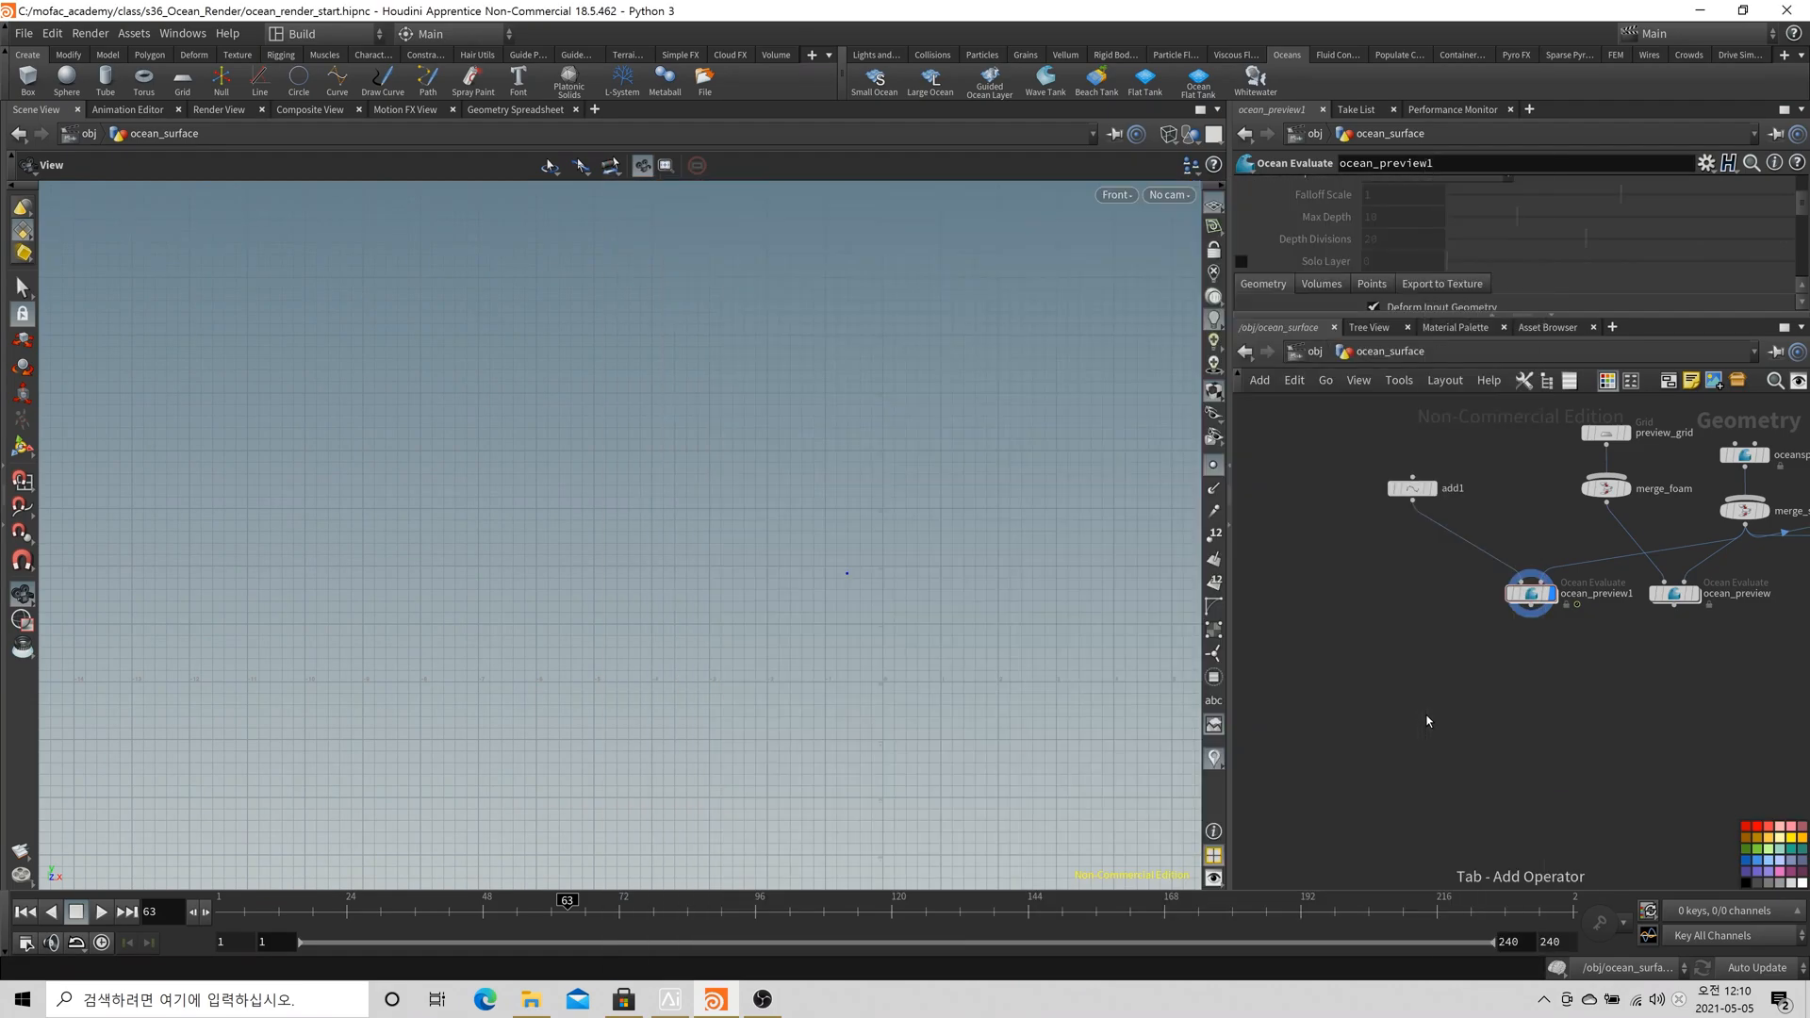
Add a Copy to Points node whose target points come from ocean_preview1
{"action": "key", "text": "Tab"}
{"action": "type", "text": "copyto"}
{"action": "key", "text": "Return"}
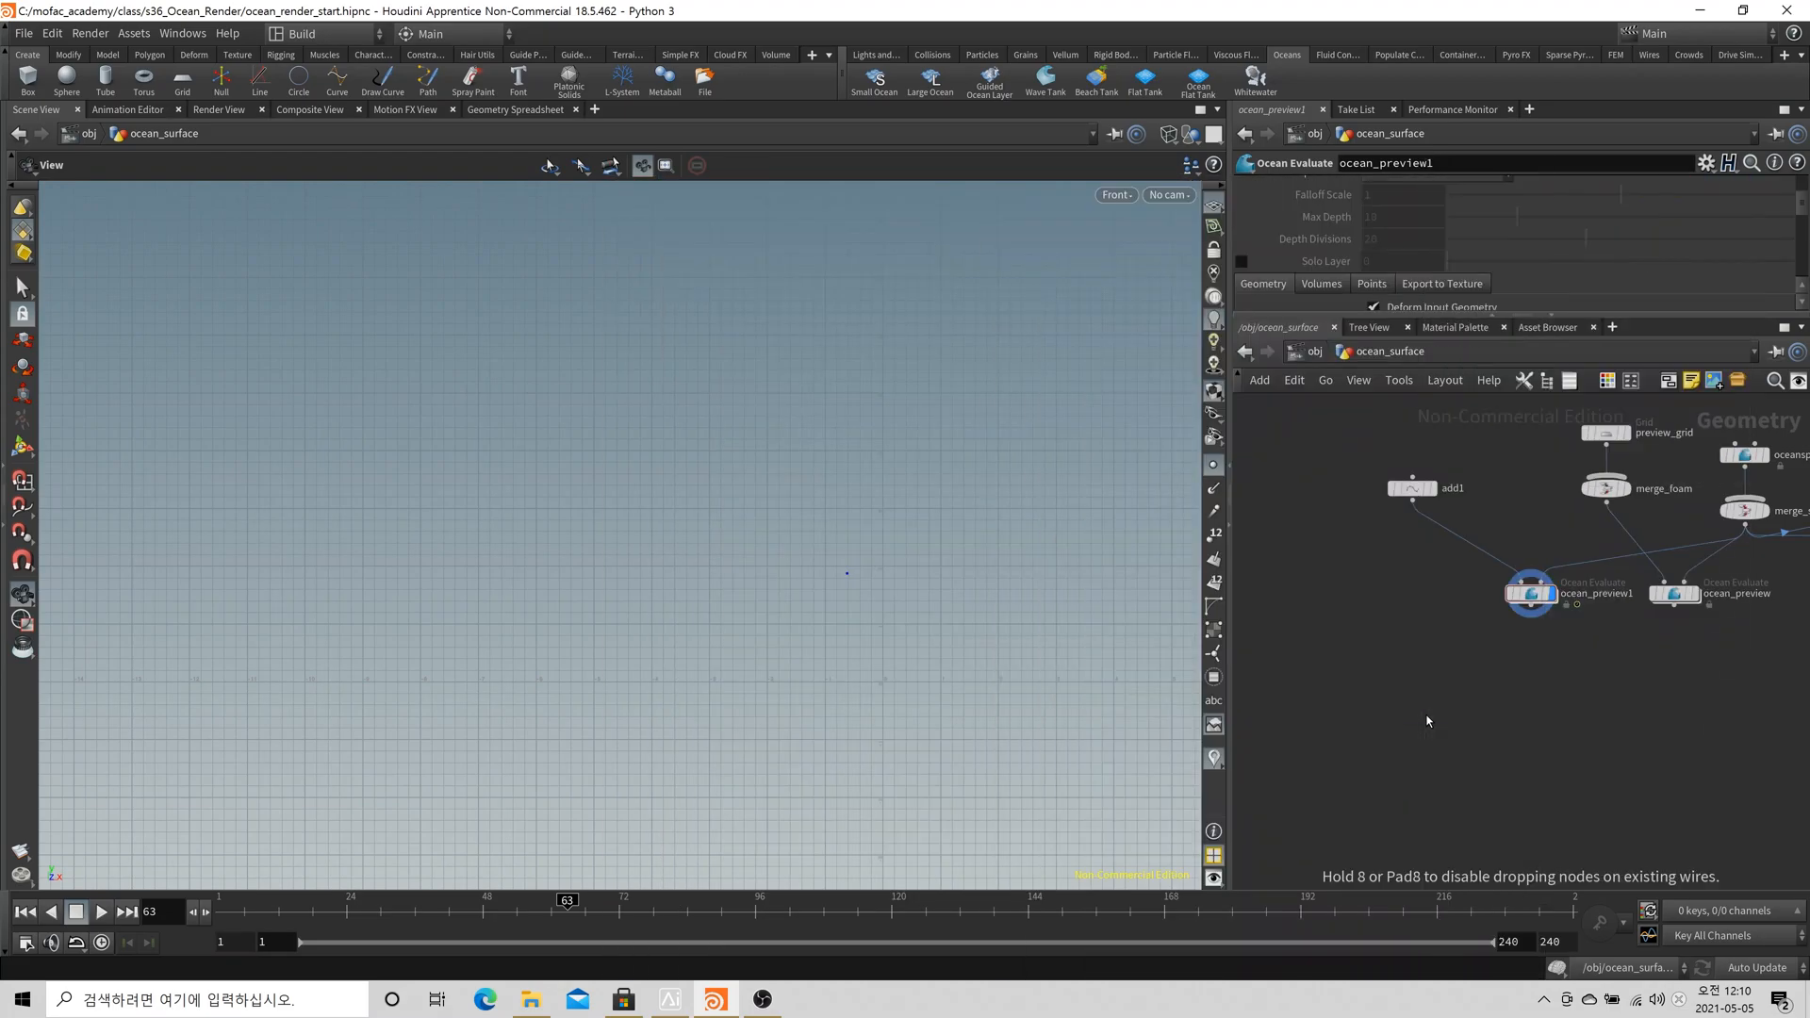
{"action": "left_click", "coordinate": [1423, 714]}
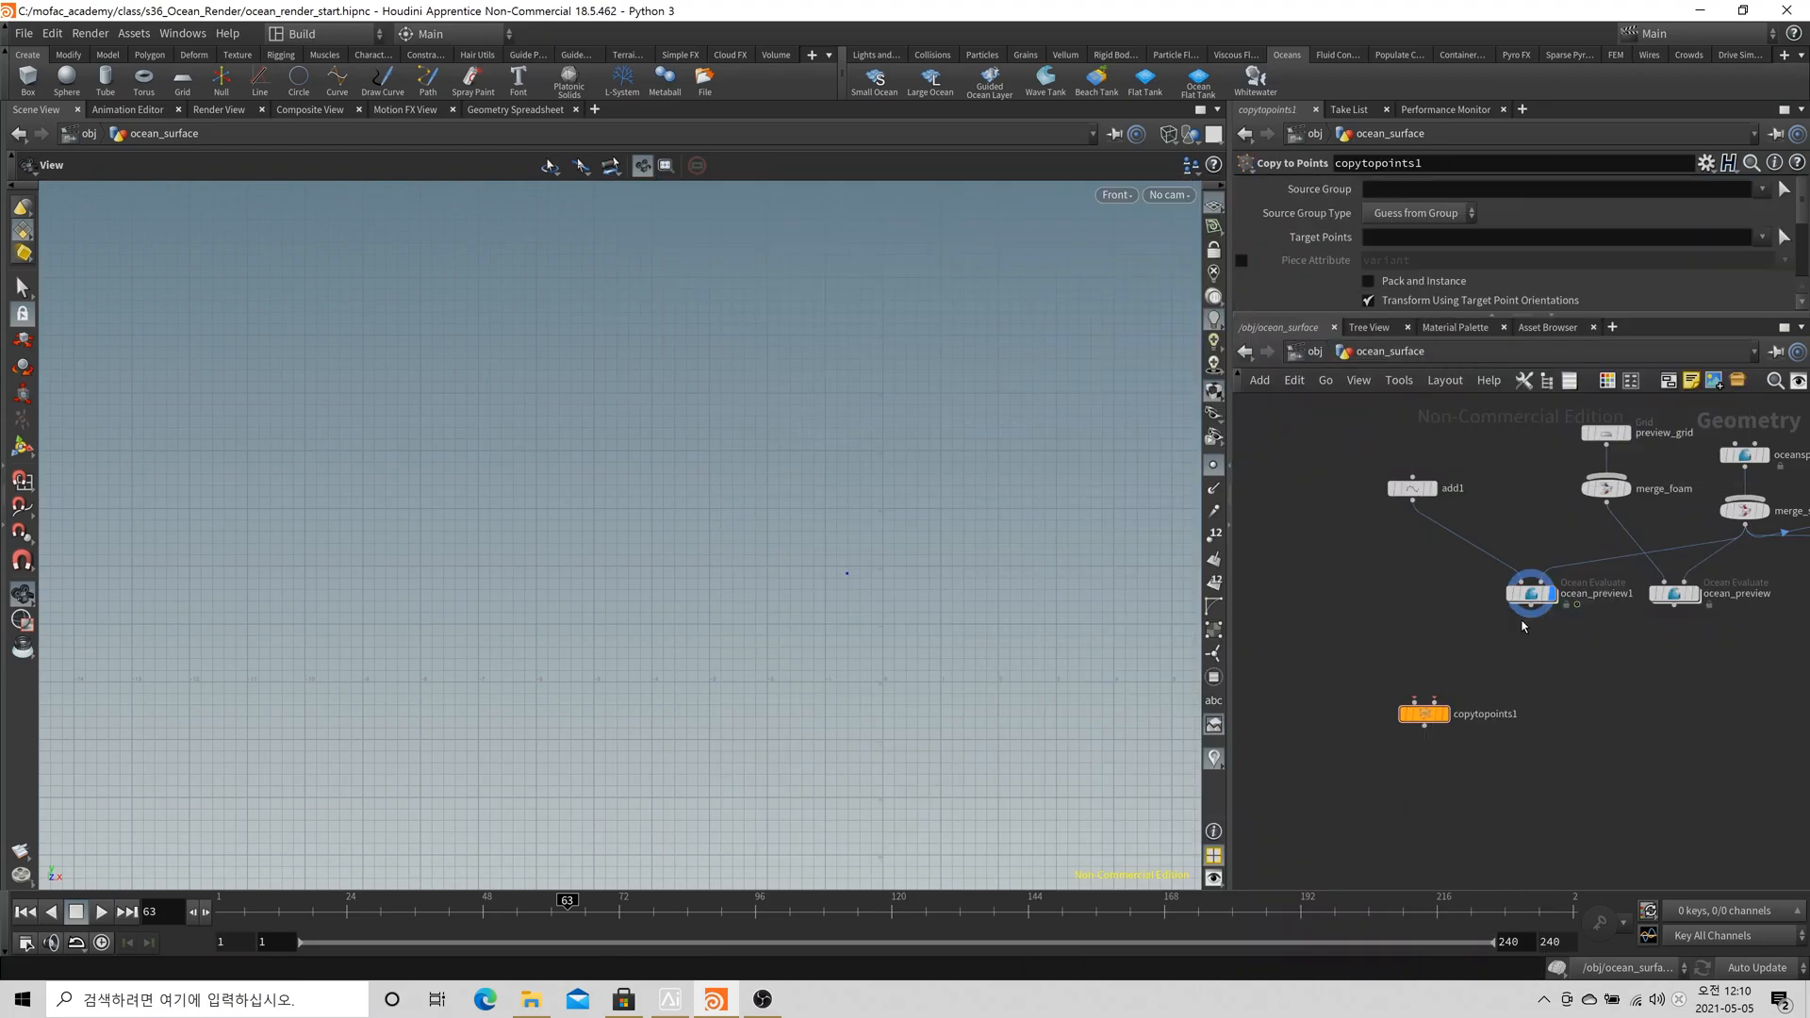
Create a Sphere node, wire it into copytopoints1 as the source geometry, and display the copied result
{"action": "key", "text": "Tab"}
{"action": "type", "text": "sphere"}
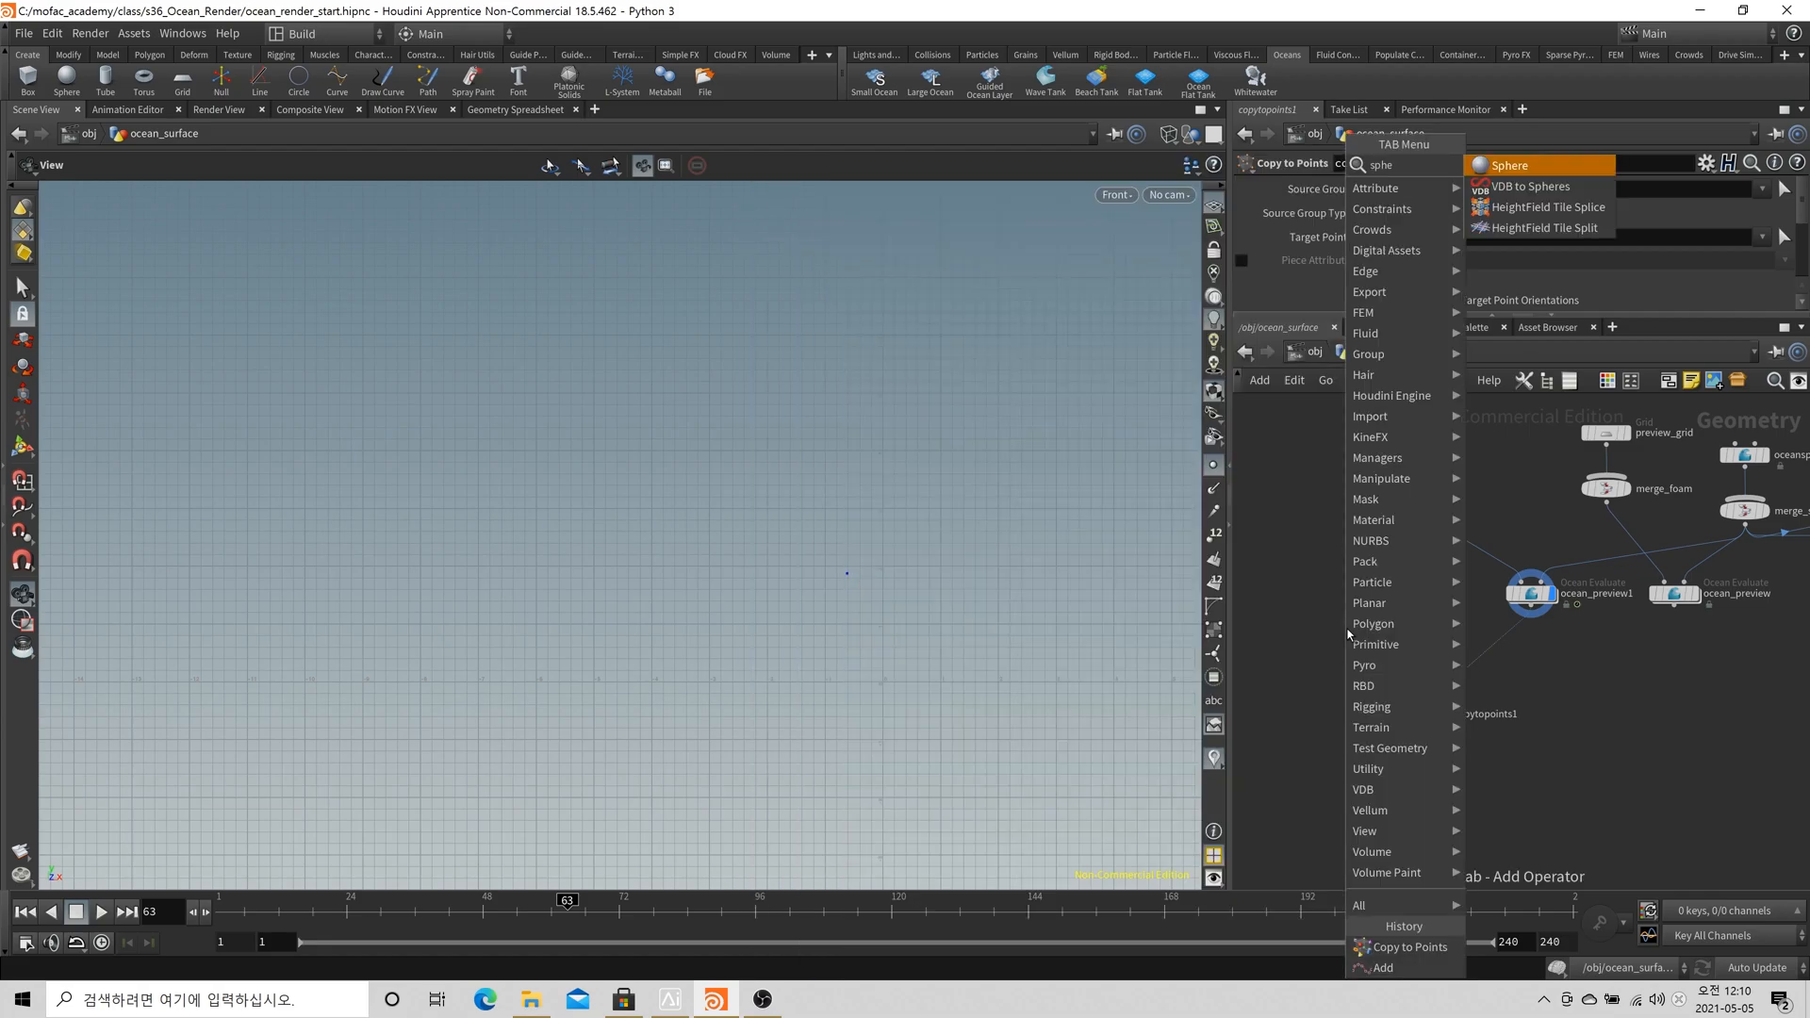
{"action": "key", "text": "Return"}
{"action": "left_click", "coordinate": [1347, 628]}
{"action": "left_click", "coordinate": [1345, 640]}
{"action": "left_click", "coordinate": [1414, 701]}
{"action": "left_click", "coordinate": [1452, 714]}
Template ocean_preview and show it shaded in perspective together with the copied sphere
{"action": "left_click", "coordinate": [1689, 593]}
{"action": "key", "text": "space+1"}
{"action": "key", "text": "space+g"}
{"action": "key", "text": "w"}
{"action": "scroll", "coordinate": [667, 654], "scroll_direction": "down", "scroll_amount": 5}
{"action": "right_click_drag", "start_coordinate": [492, 671], "coordinate": [485, 693]}
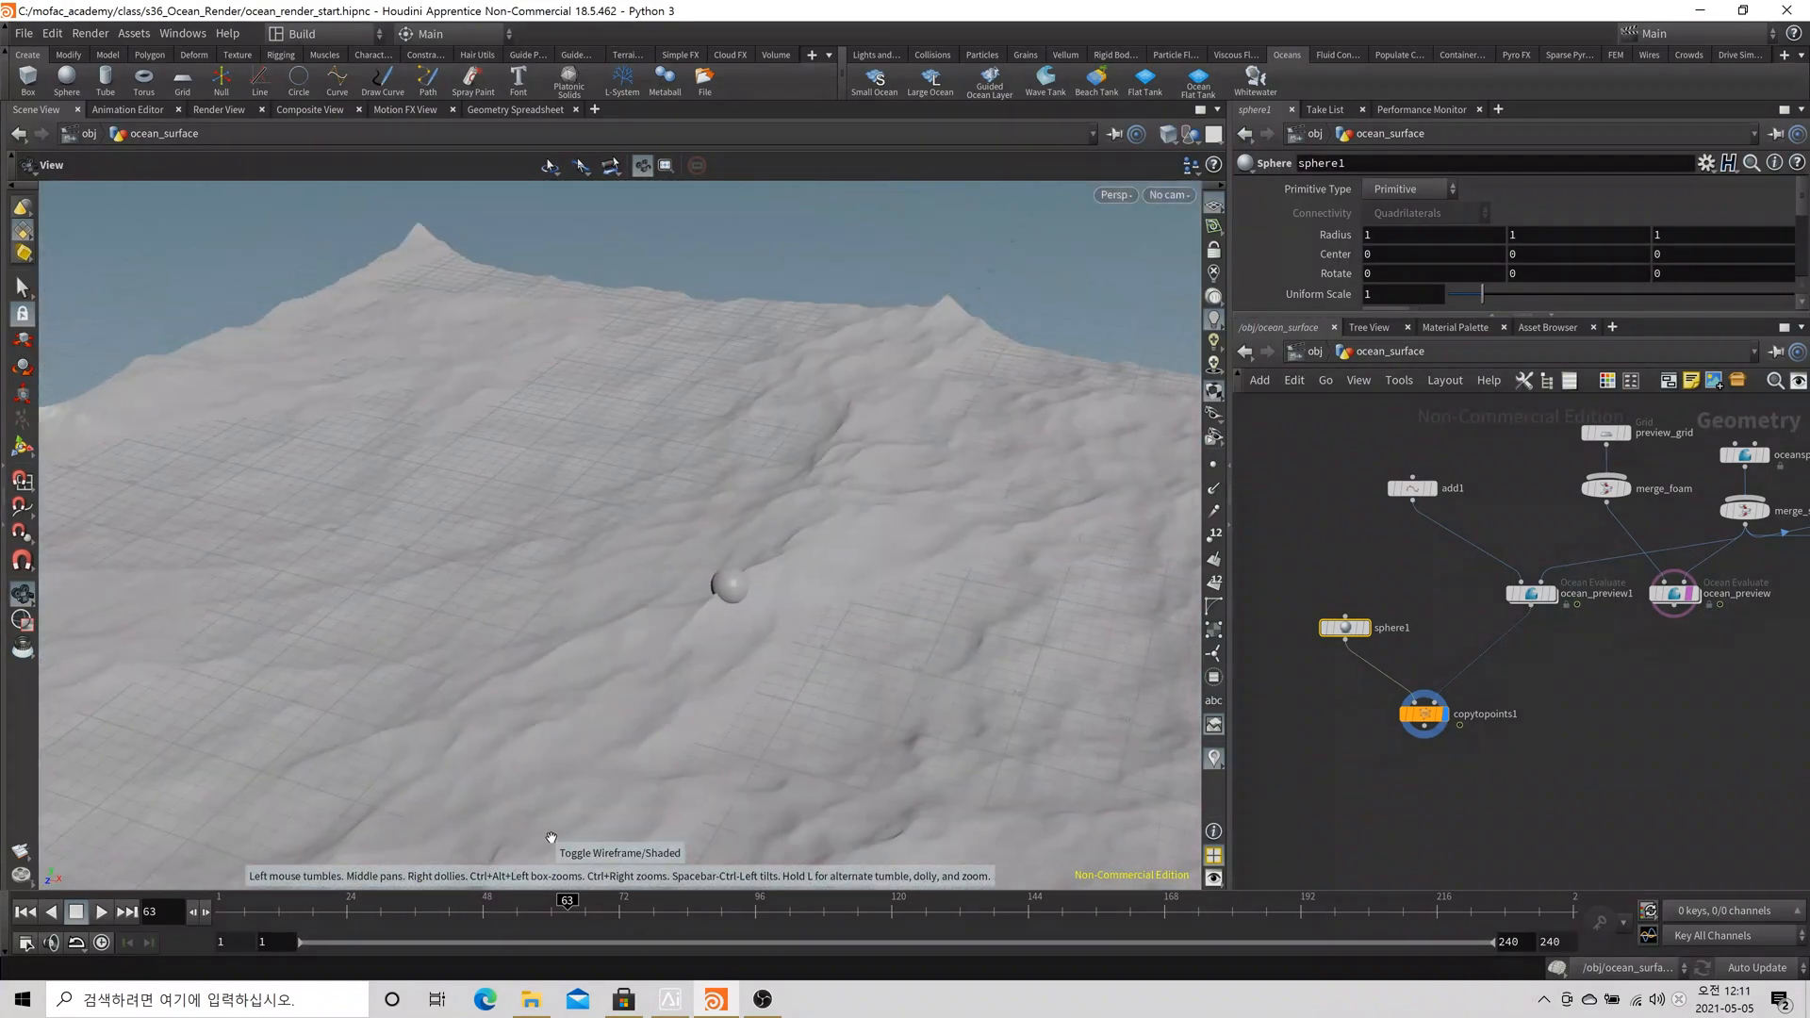
Scrub through the timeline with the reference grid hidden and examine how the sphere rides the waves, ending at frame 5
{"action": "left_click_drag", "start_coordinate": [571, 917], "coordinate": [1306, 921]}
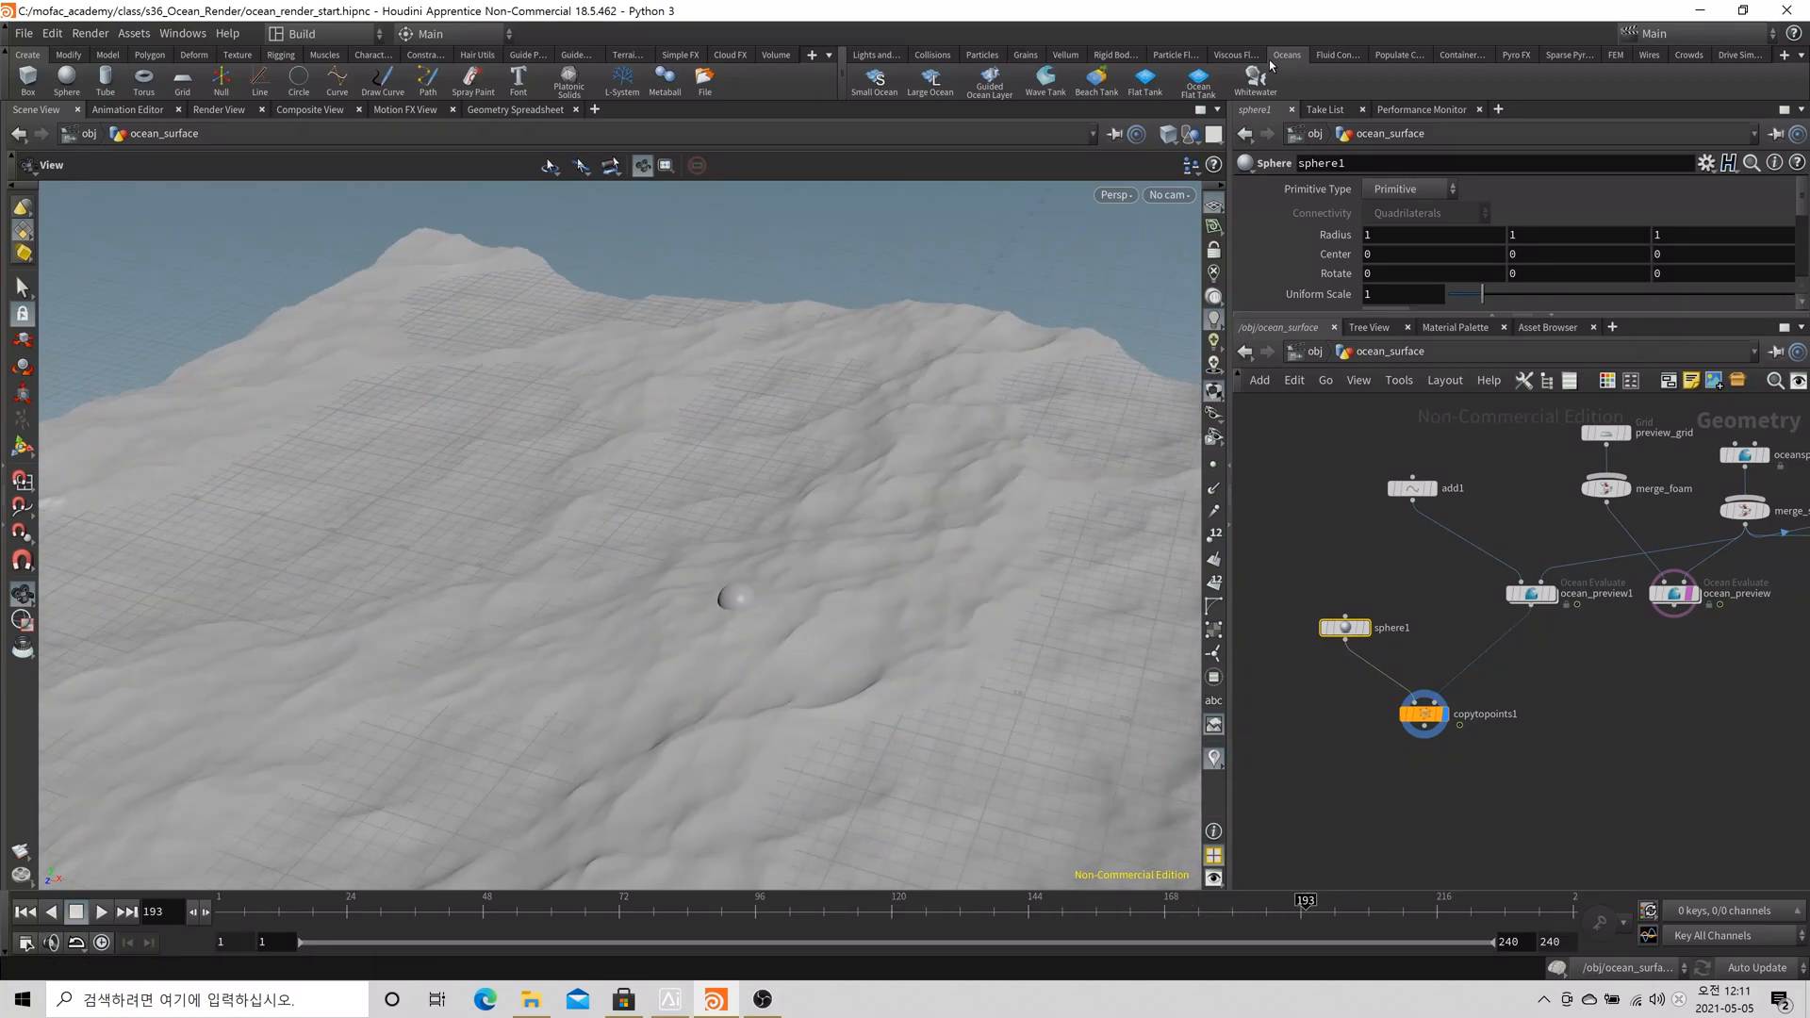
{"action": "left_click", "coordinate": [1214, 206]}
{"action": "left_click_drag", "start_coordinate": [792, 650], "coordinate": [835, 528]}
{"action": "left_click_drag", "start_coordinate": [1305, 916], "coordinate": [1739, 971]}
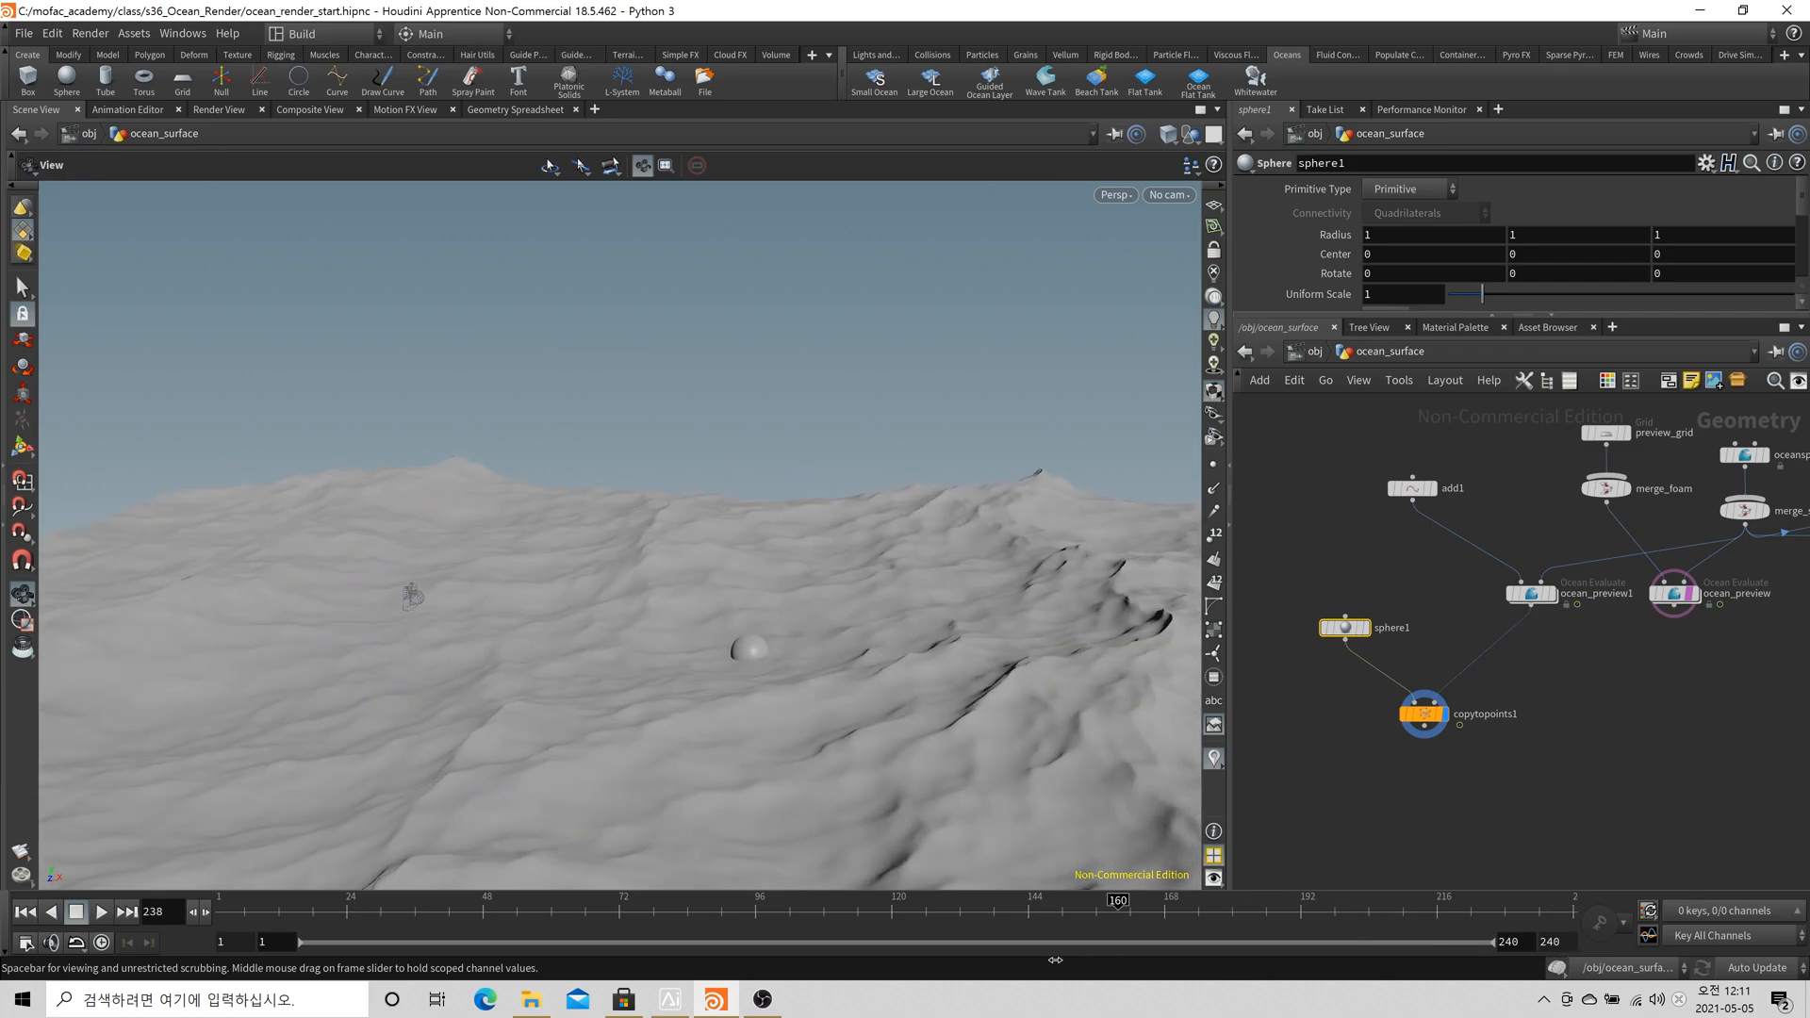
{"action": "left_click_drag", "start_coordinate": [395, 923], "coordinate": [138, 959]}
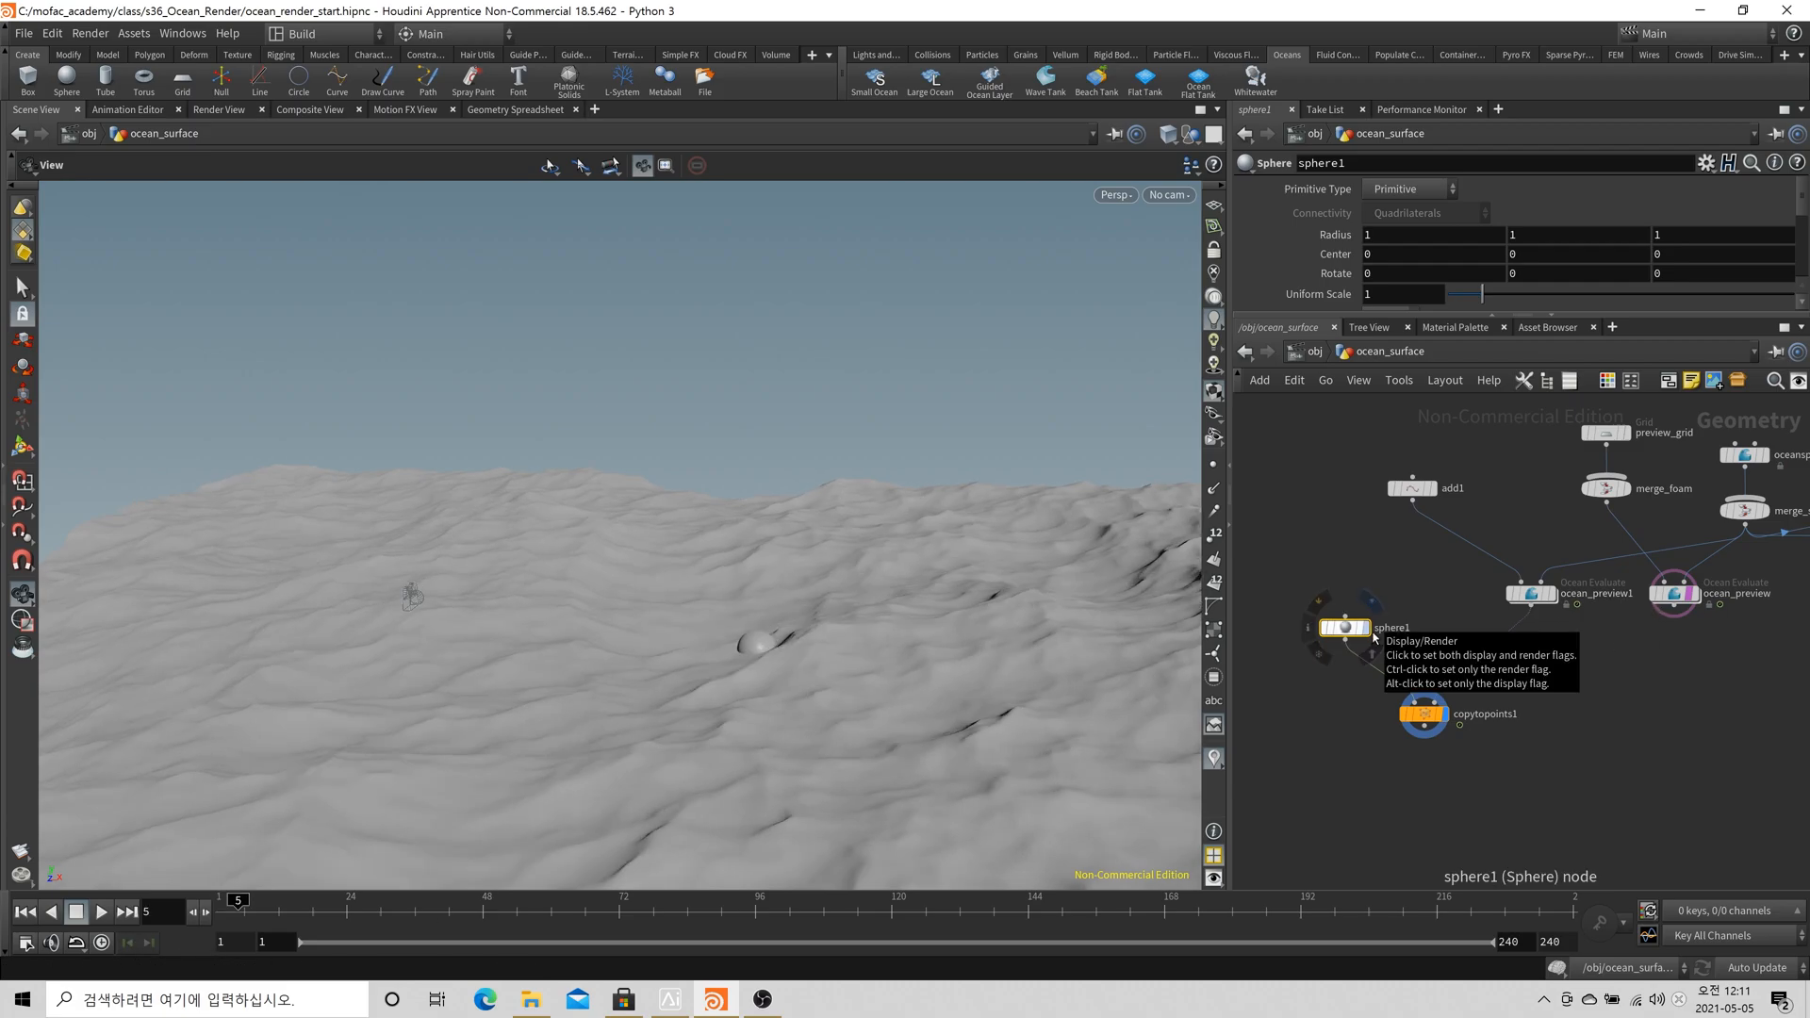
Remove the sphere and place a Test Geometry: Rubber Toy node above copytopoints1
{"action": "key", "text": "ctrl+x"}
{"action": "key", "text": "Tab"}
{"action": "type", "text": "t"}
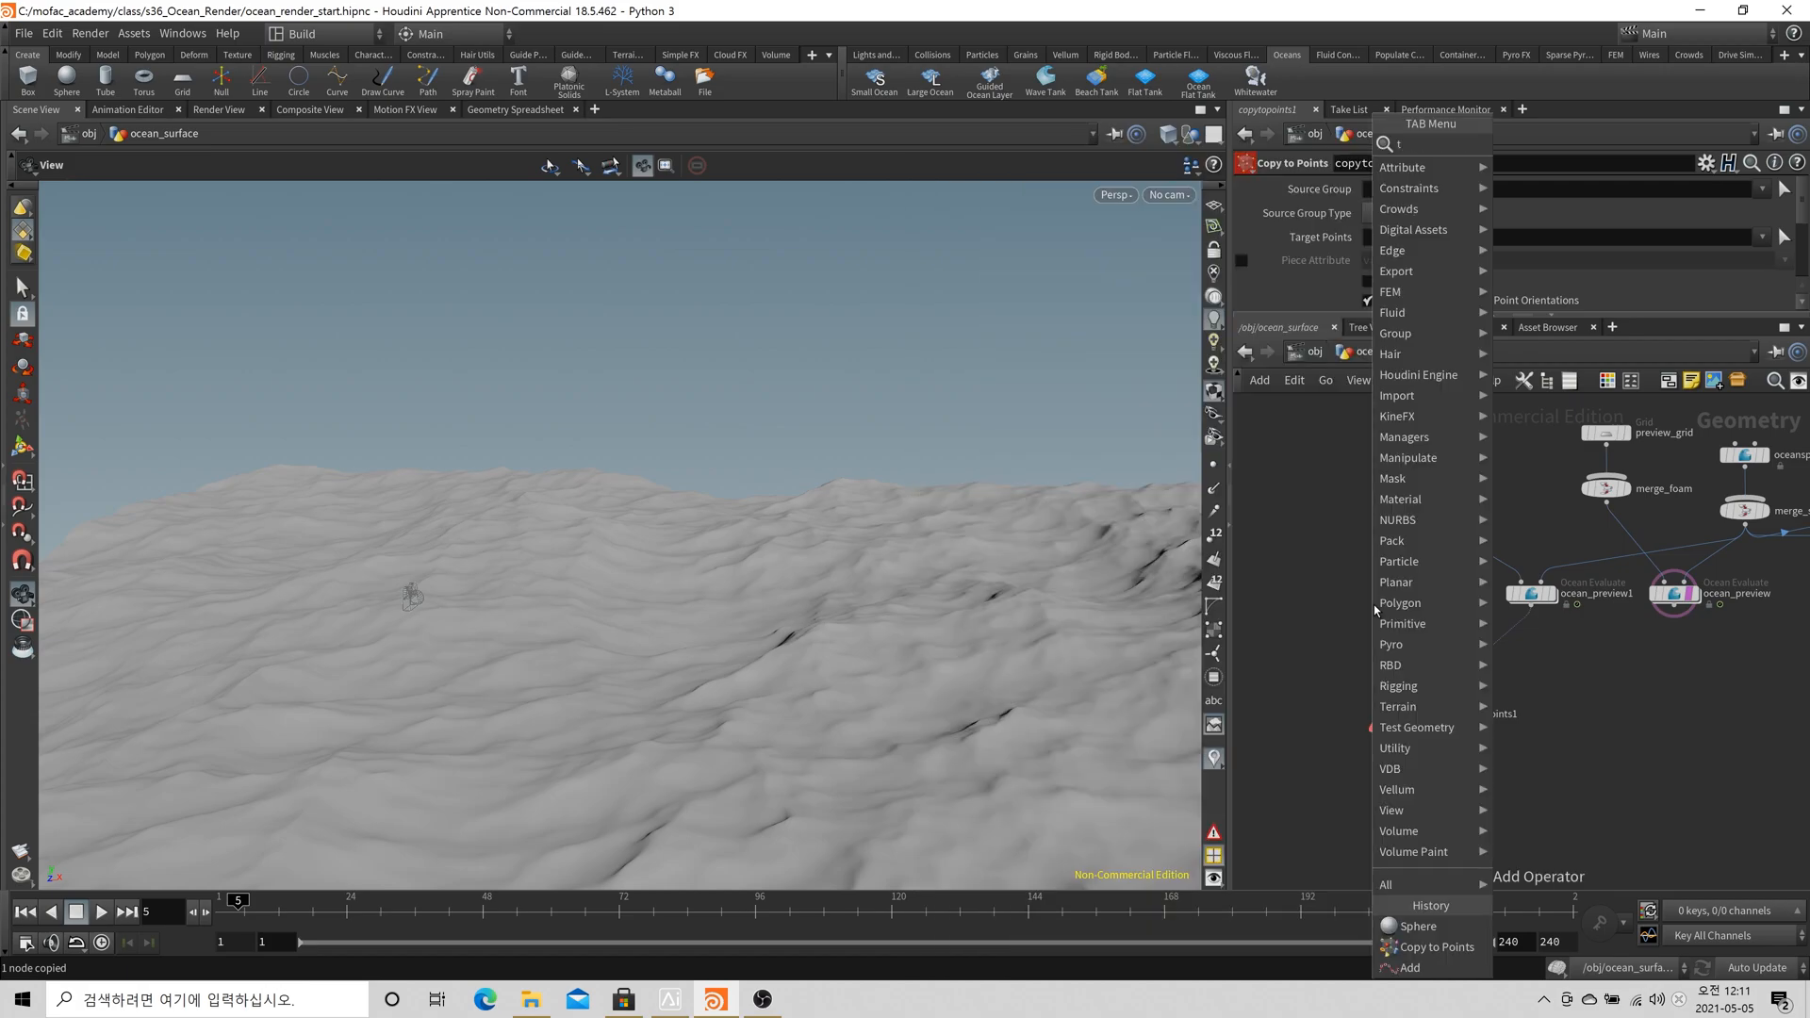
{"action": "type", "text": "est"}
{"action": "key", "text": "Down"}
{"action": "key", "text": "Down"}
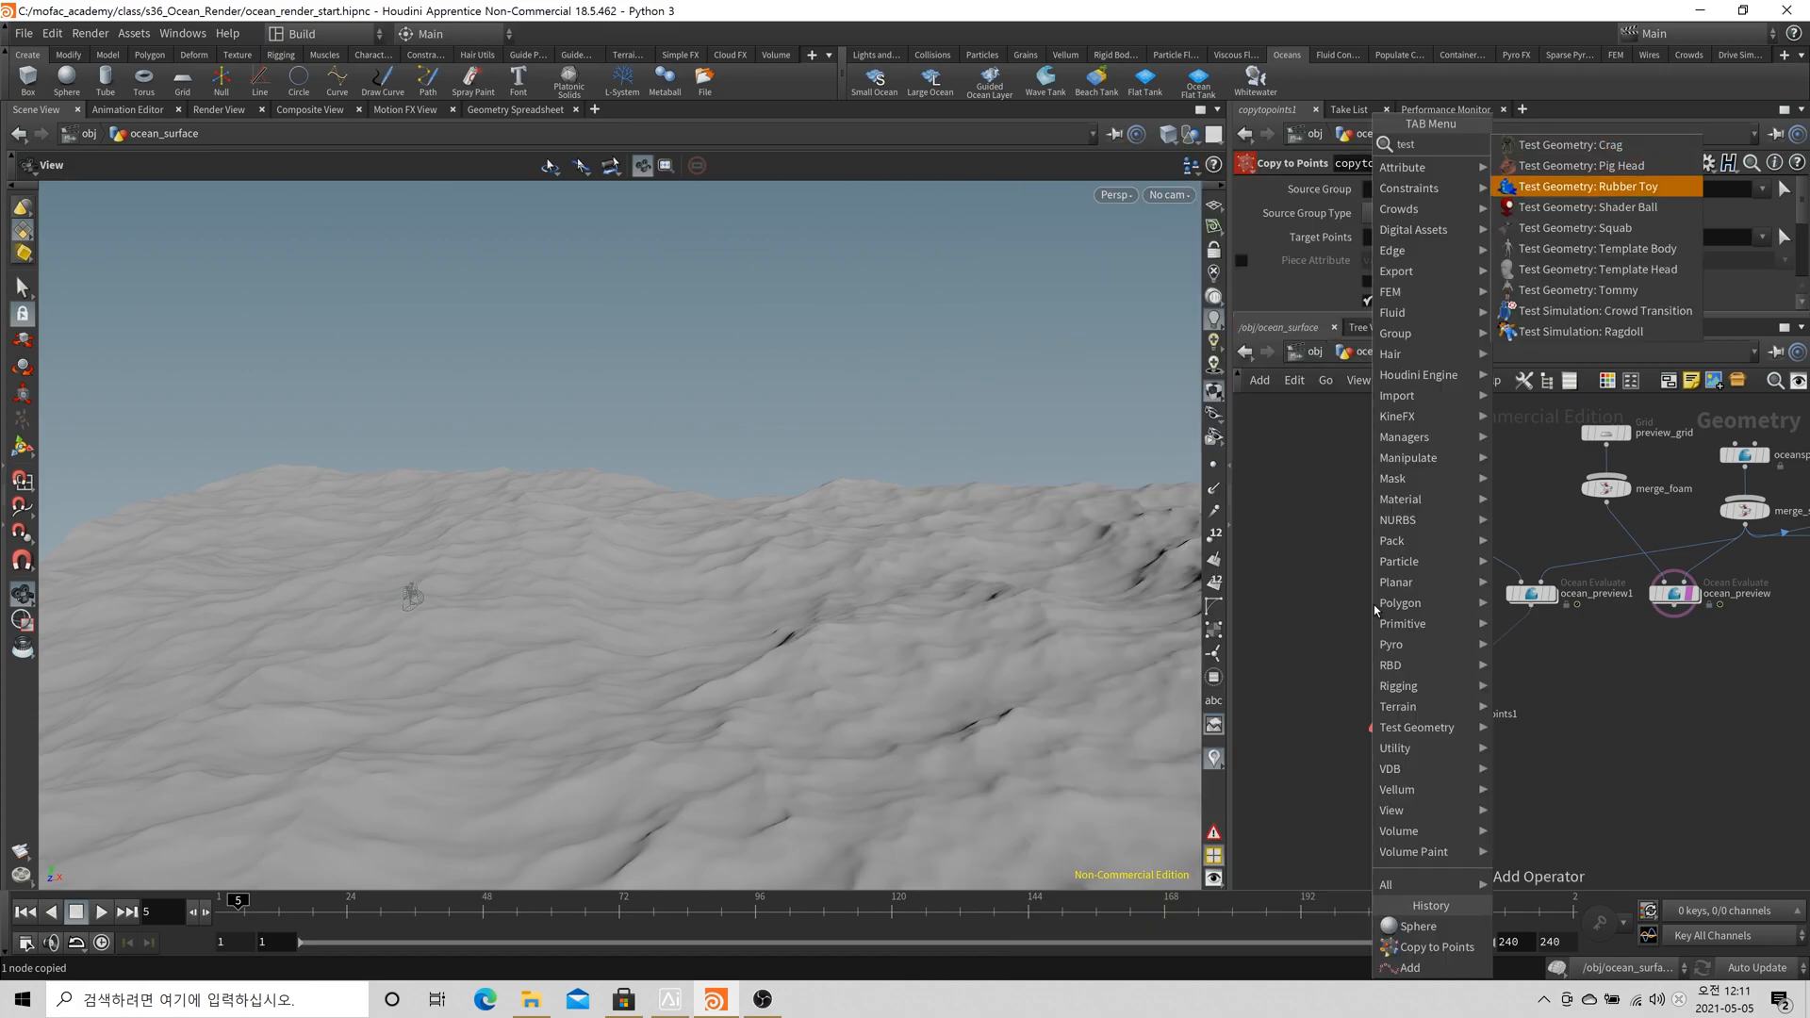
{"action": "key", "text": "Return"}
{"action": "left_click", "coordinate": [1374, 605]}
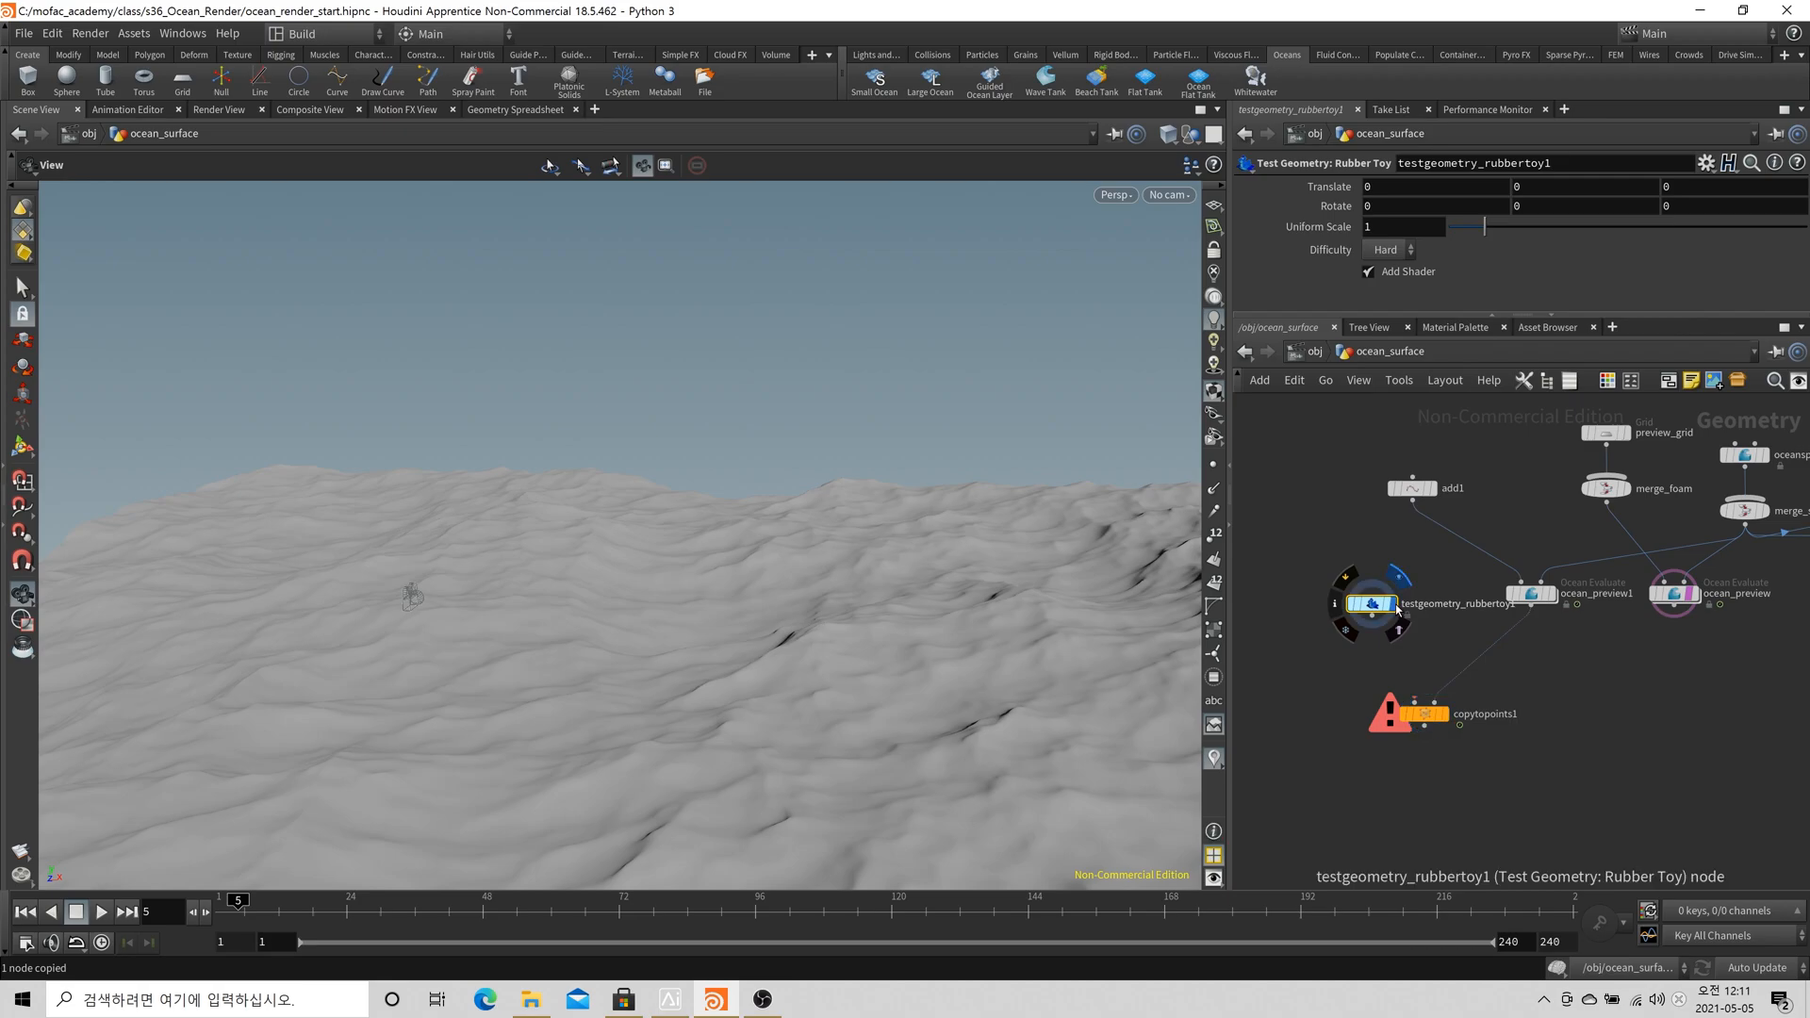
Inspect the rubber toy alone from the right, with the ocean_preview template off and the reference grid on
{"action": "key", "text": "space+4"}
{"action": "key", "text": "g"}
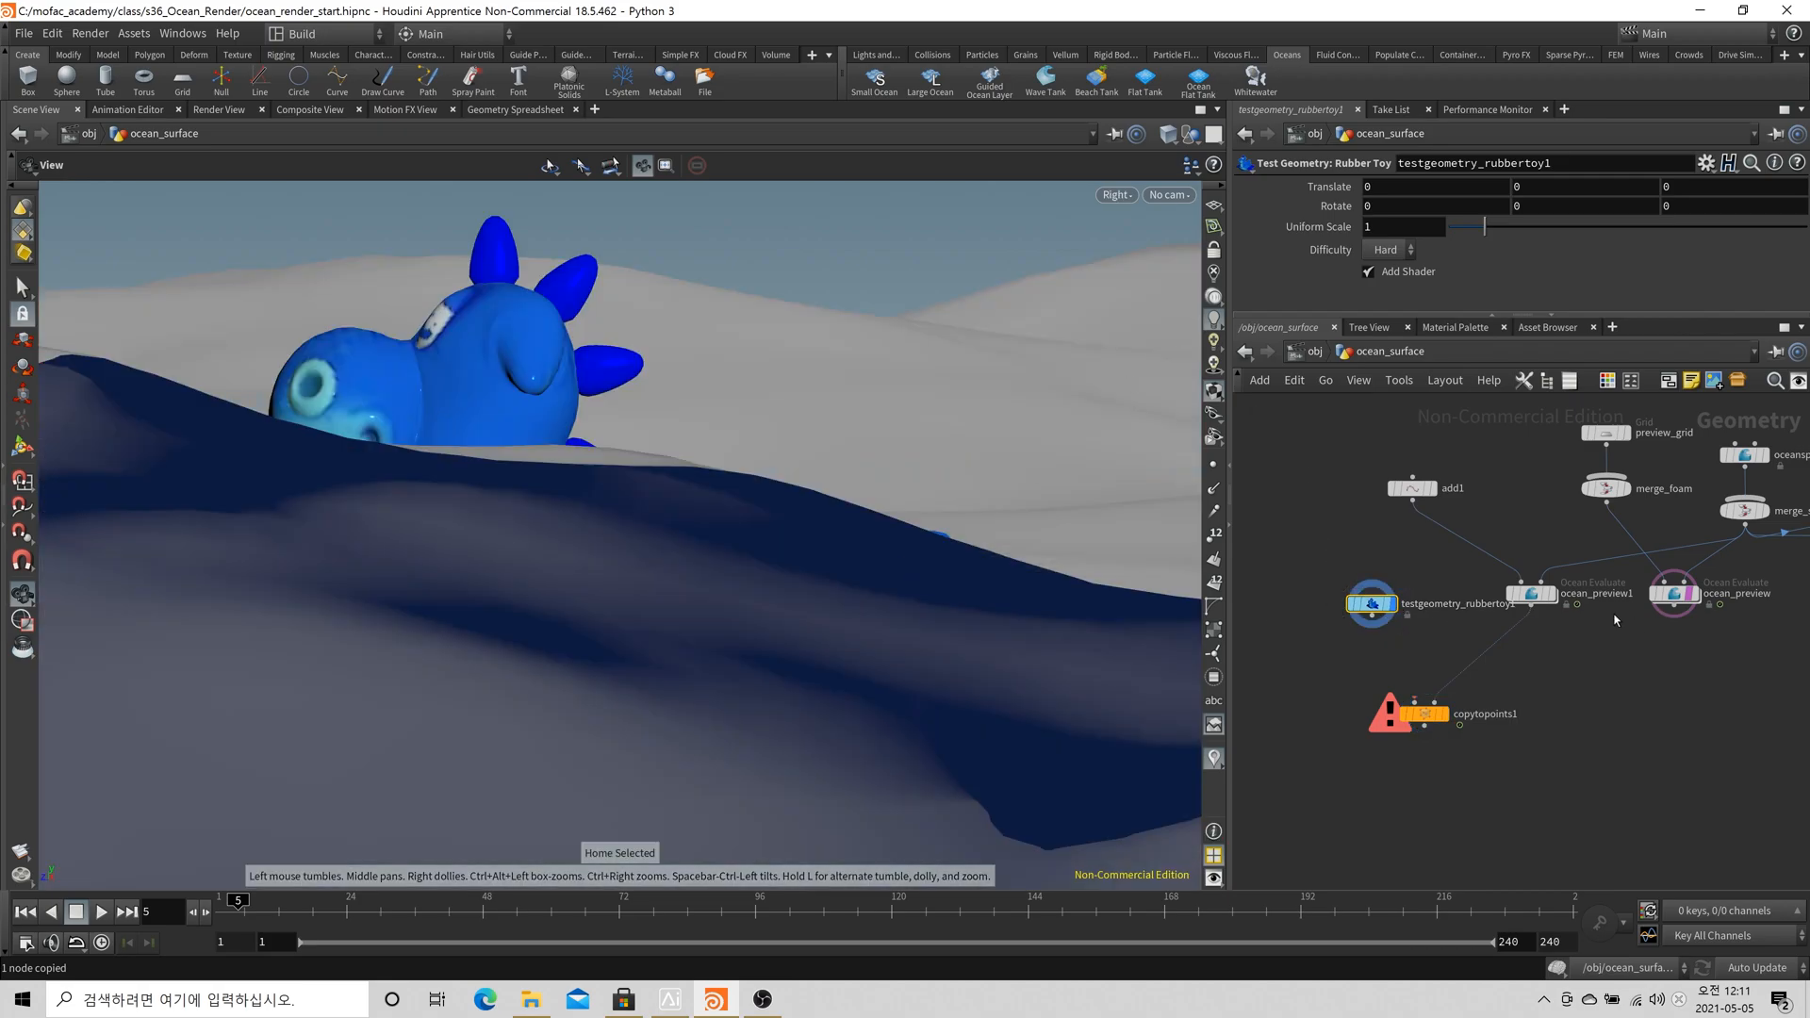
{"action": "left_click", "coordinate": [1690, 596]}
{"action": "right_click_drag", "start_coordinate": [773, 531], "coordinate": [541, 523]}
{"action": "left_click", "coordinate": [1213, 206]}
{"action": "middle_click_drag", "start_coordinate": [732, 631], "coordinate": [660, 624]}
{"action": "right_click_drag", "start_coordinate": [660, 624], "coordinate": [579, 622]}
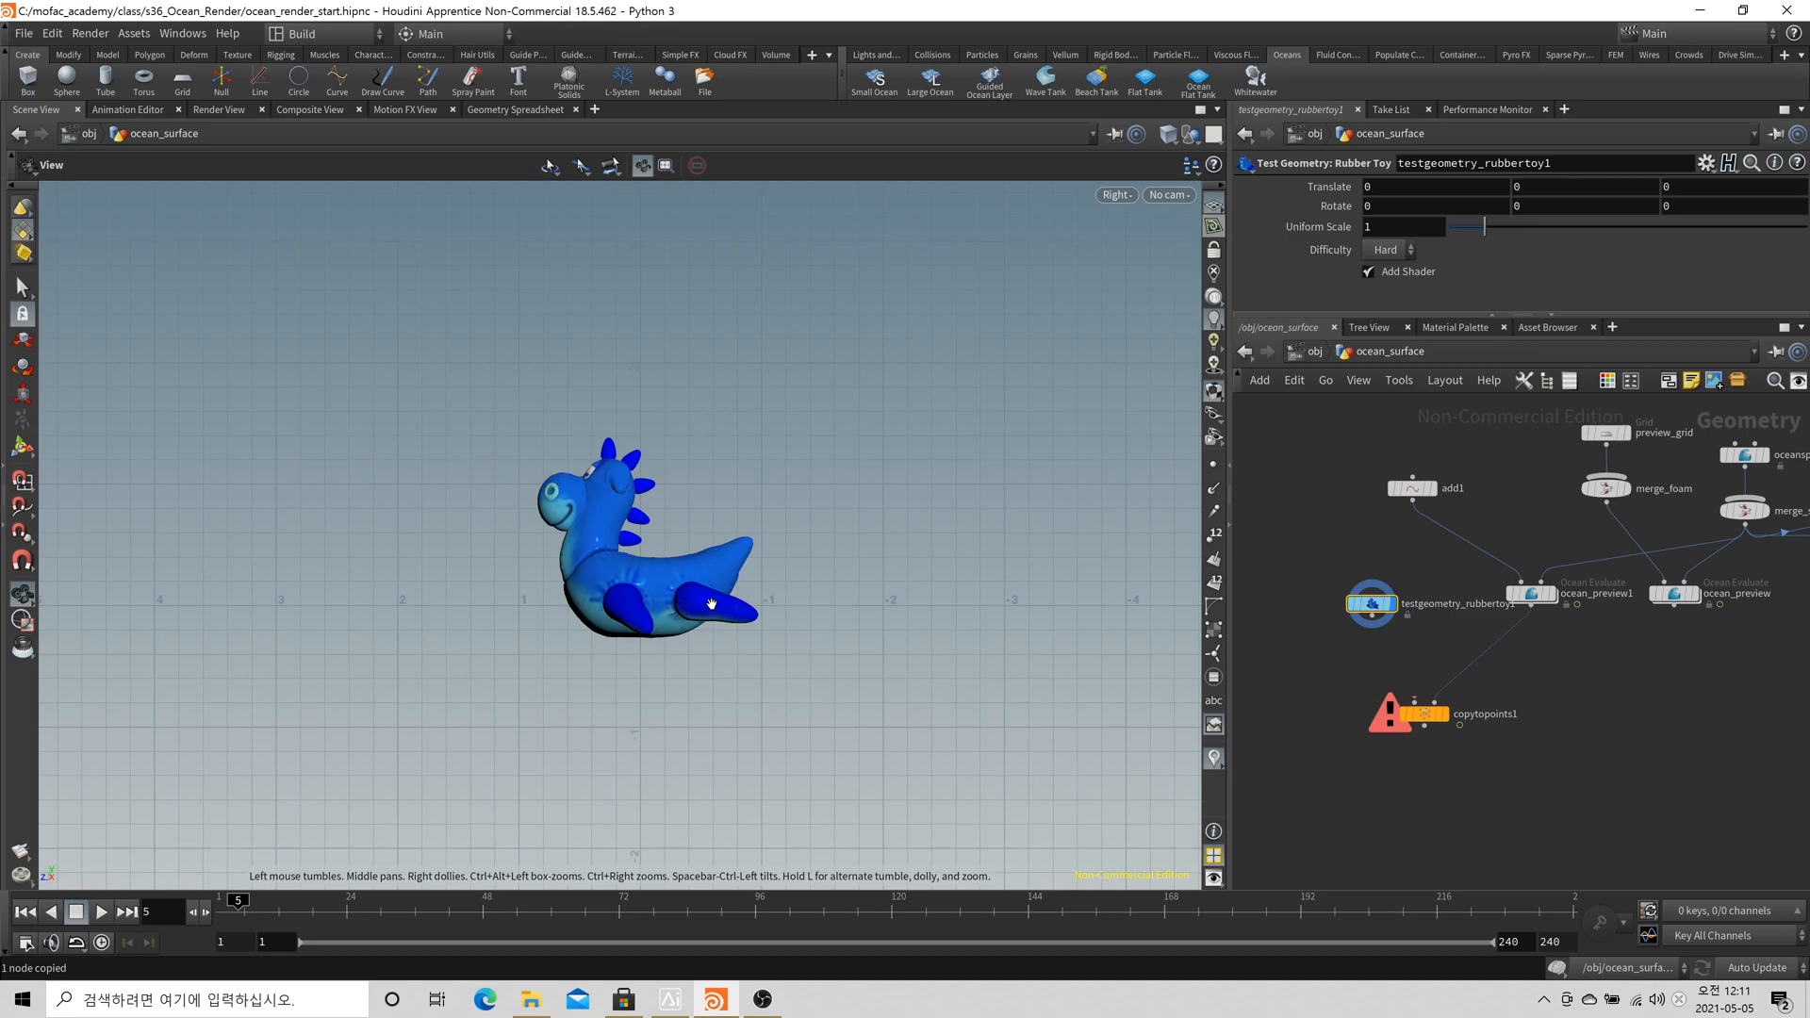
Wire the rubber toy into copytopoints1, display the copied result, and template ocean_preview alongside it
{"action": "left_click_drag", "start_coordinate": [1371, 620], "coordinate": [1423, 713]}
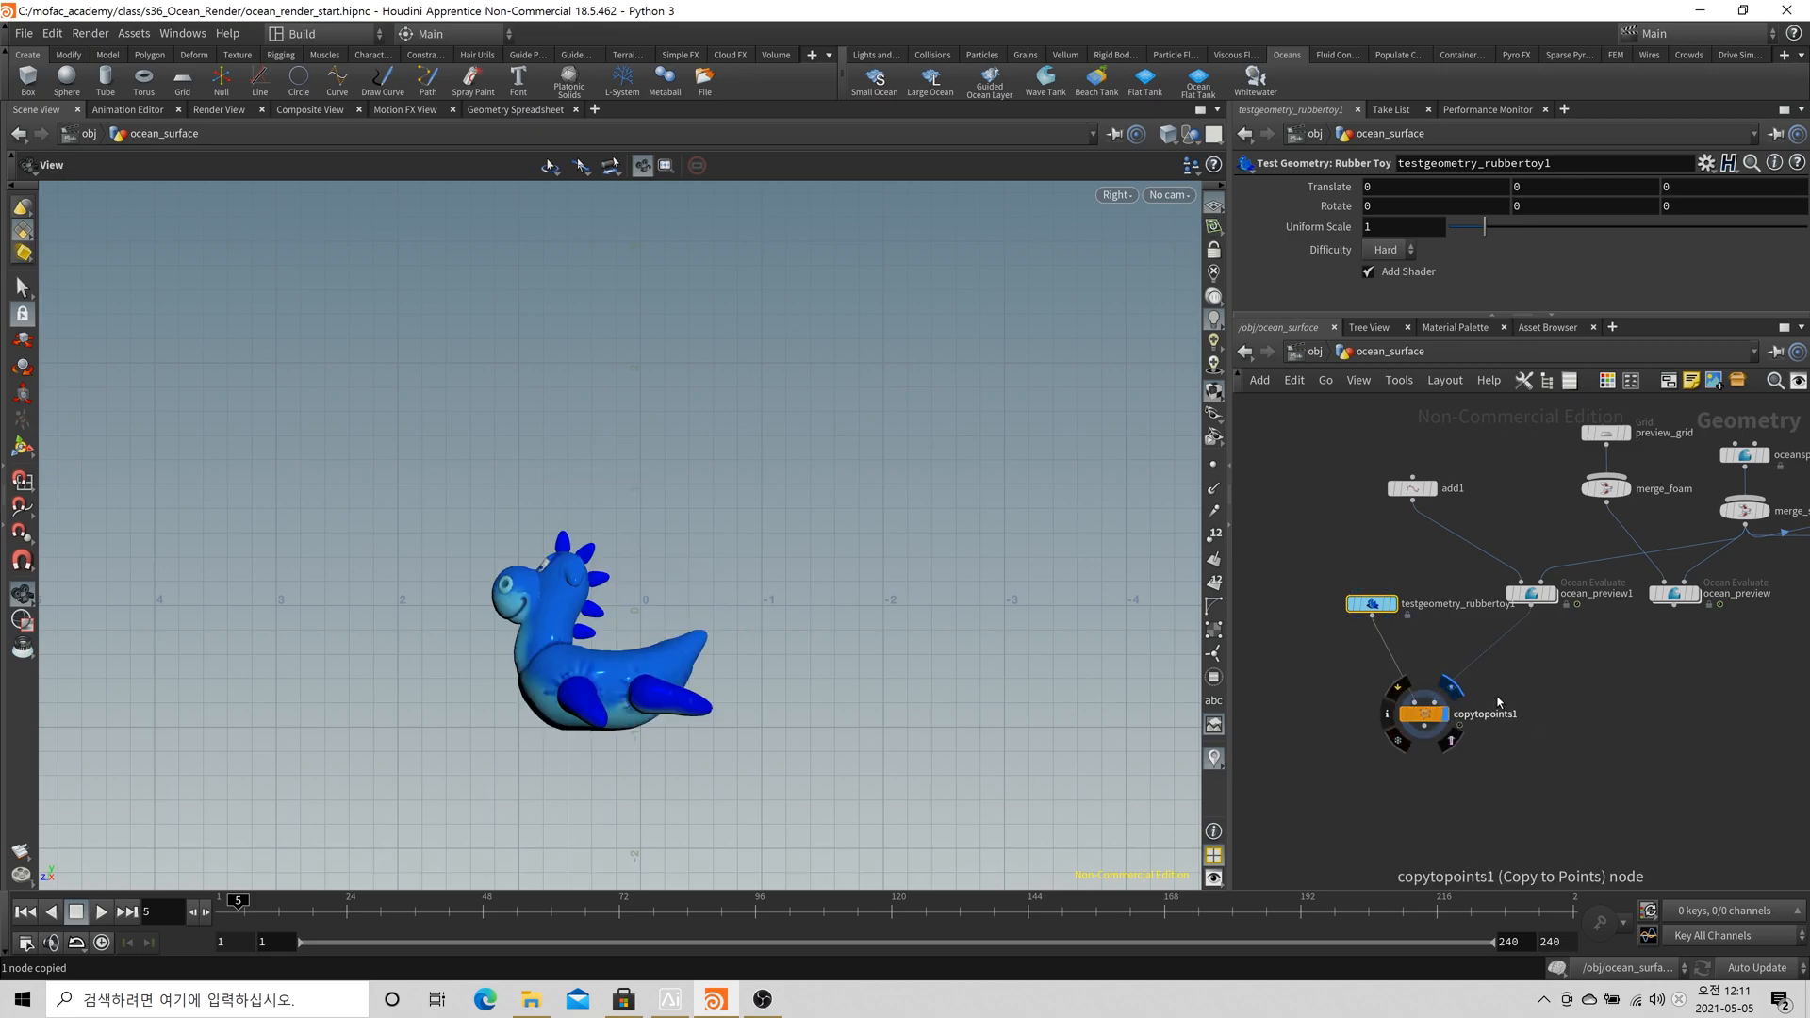
{"action": "left_click", "coordinate": [1692, 596], "text": "shift"}
{"action": "left_click", "coordinate": [1694, 595]}
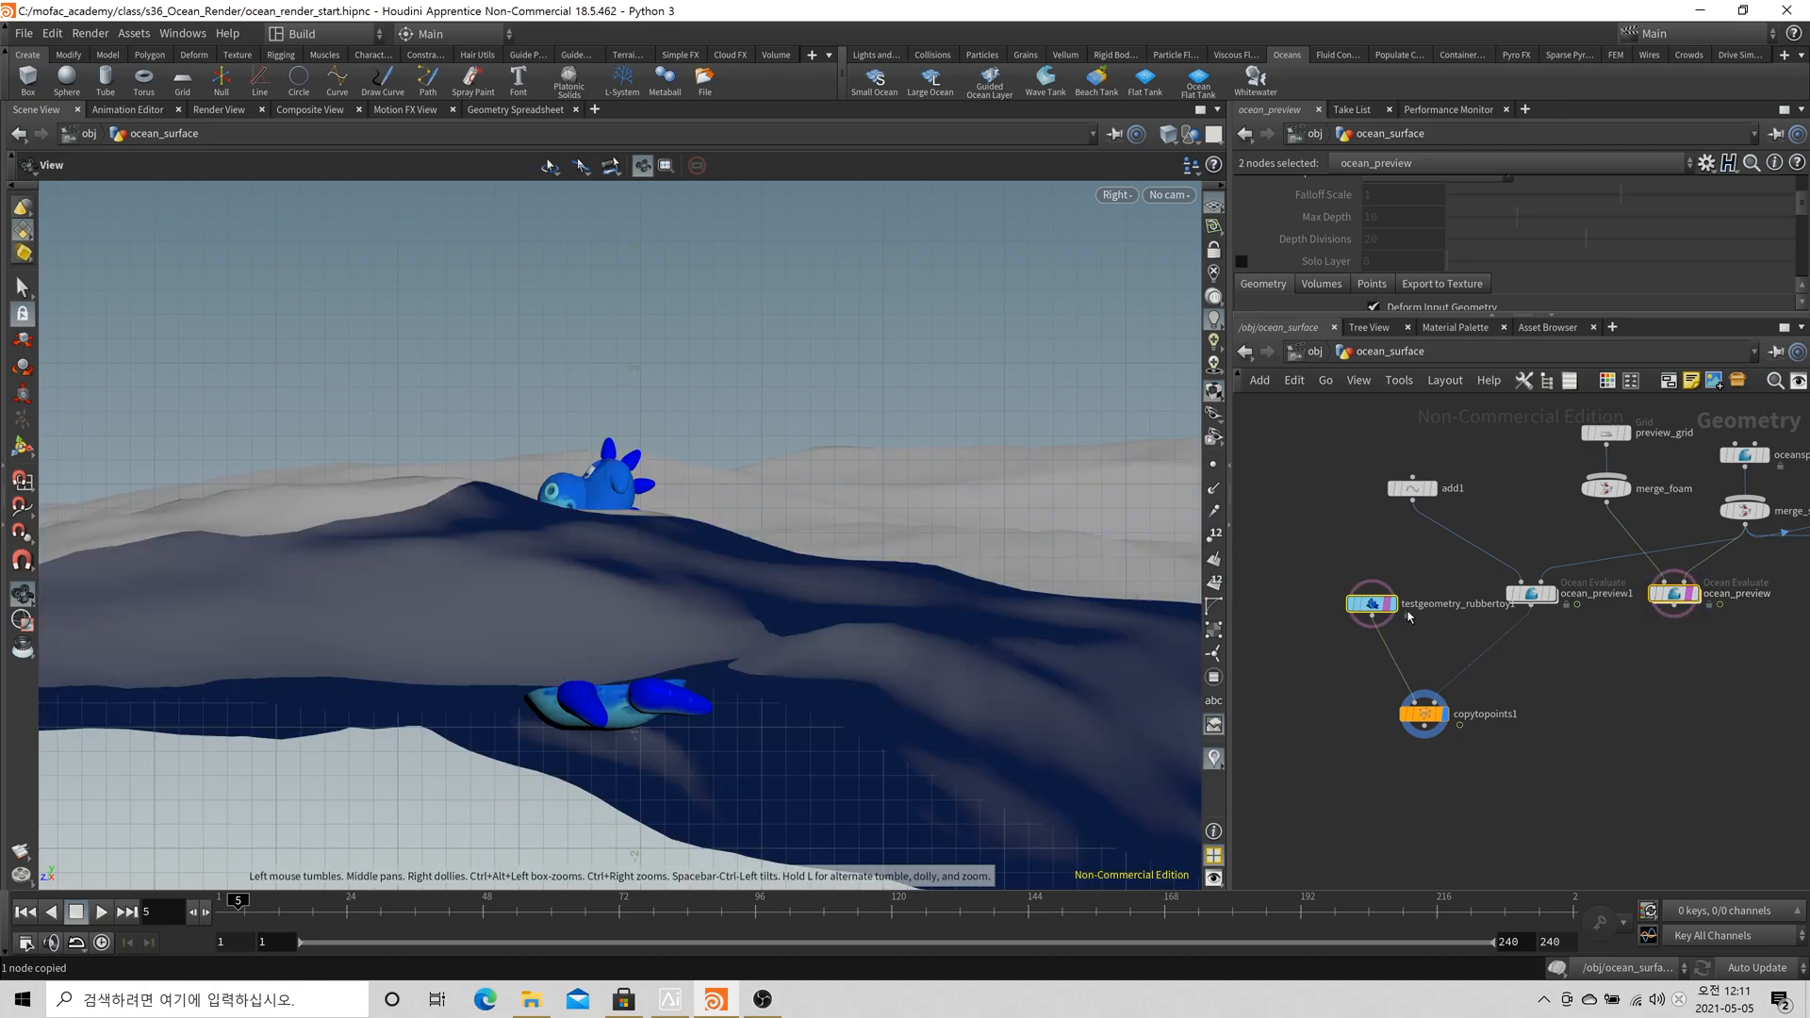
{"action": "left_click", "coordinate": [1686, 604]}
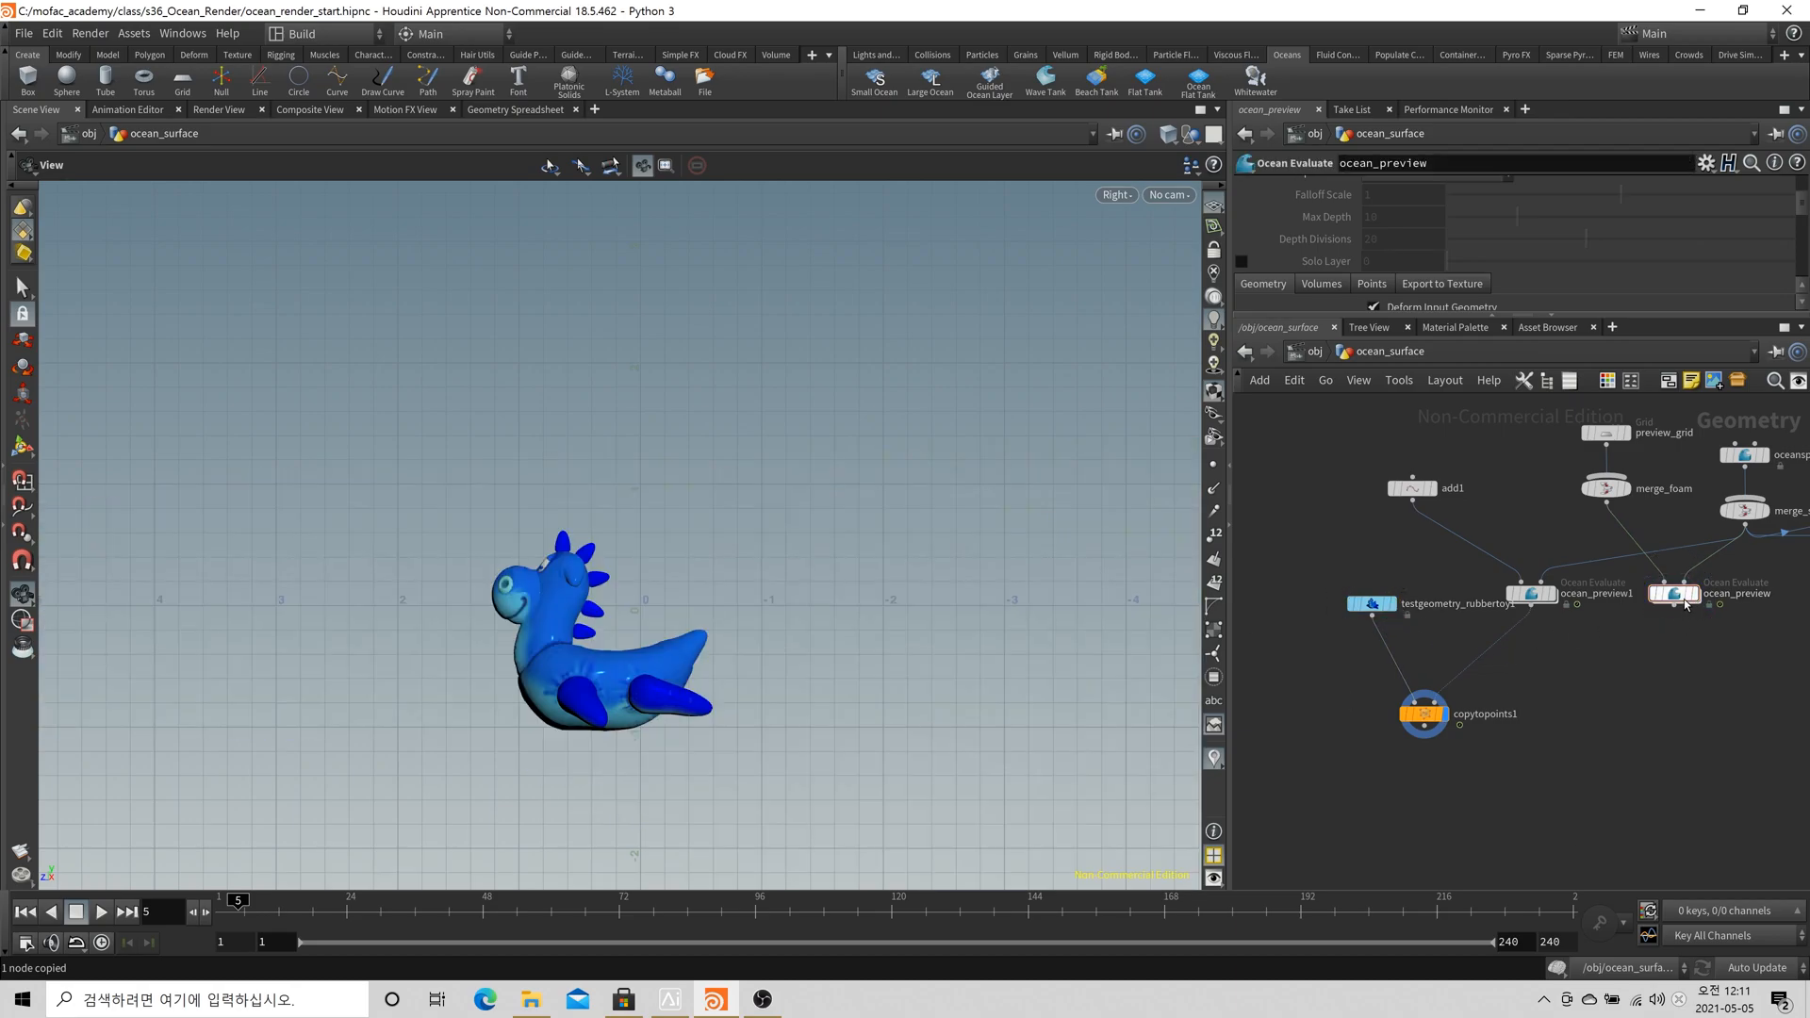
{"action": "left_click", "coordinate": [1690, 600]}
Examine how the rubber toy sits on the surrounding ocean surface in perspective
{"action": "scroll", "coordinate": [764, 519], "scroll_direction": "down", "scroll_amount": 5}
{"action": "key", "text": "space+1"}
{"action": "key", "text": "space+g"}
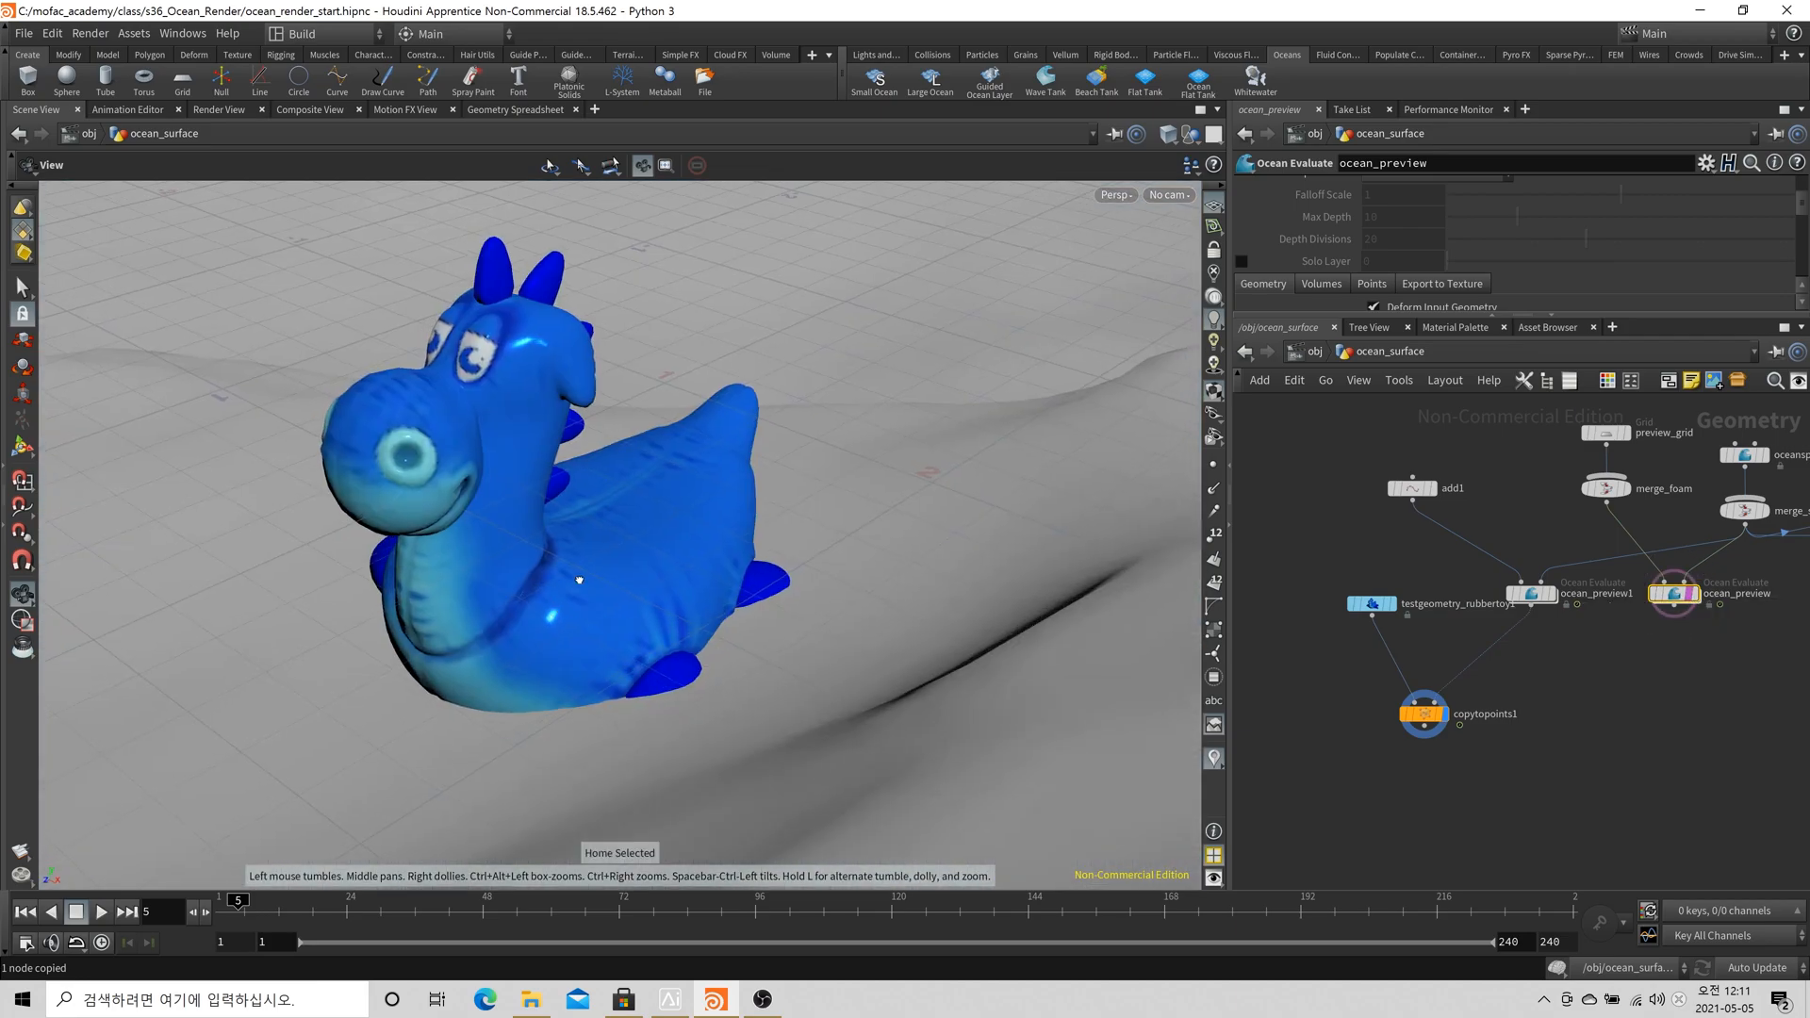
{"action": "right_click_drag", "start_coordinate": [579, 580], "coordinate": [396, 654]}
{"action": "left_click_drag", "start_coordinate": [396, 654], "coordinate": [368, 634]}
{"action": "right_click_drag", "start_coordinate": [367, 634], "coordinate": [307, 634]}
{"action": "left_click_drag", "start_coordinate": [307, 634], "coordinate": [625, 574]}
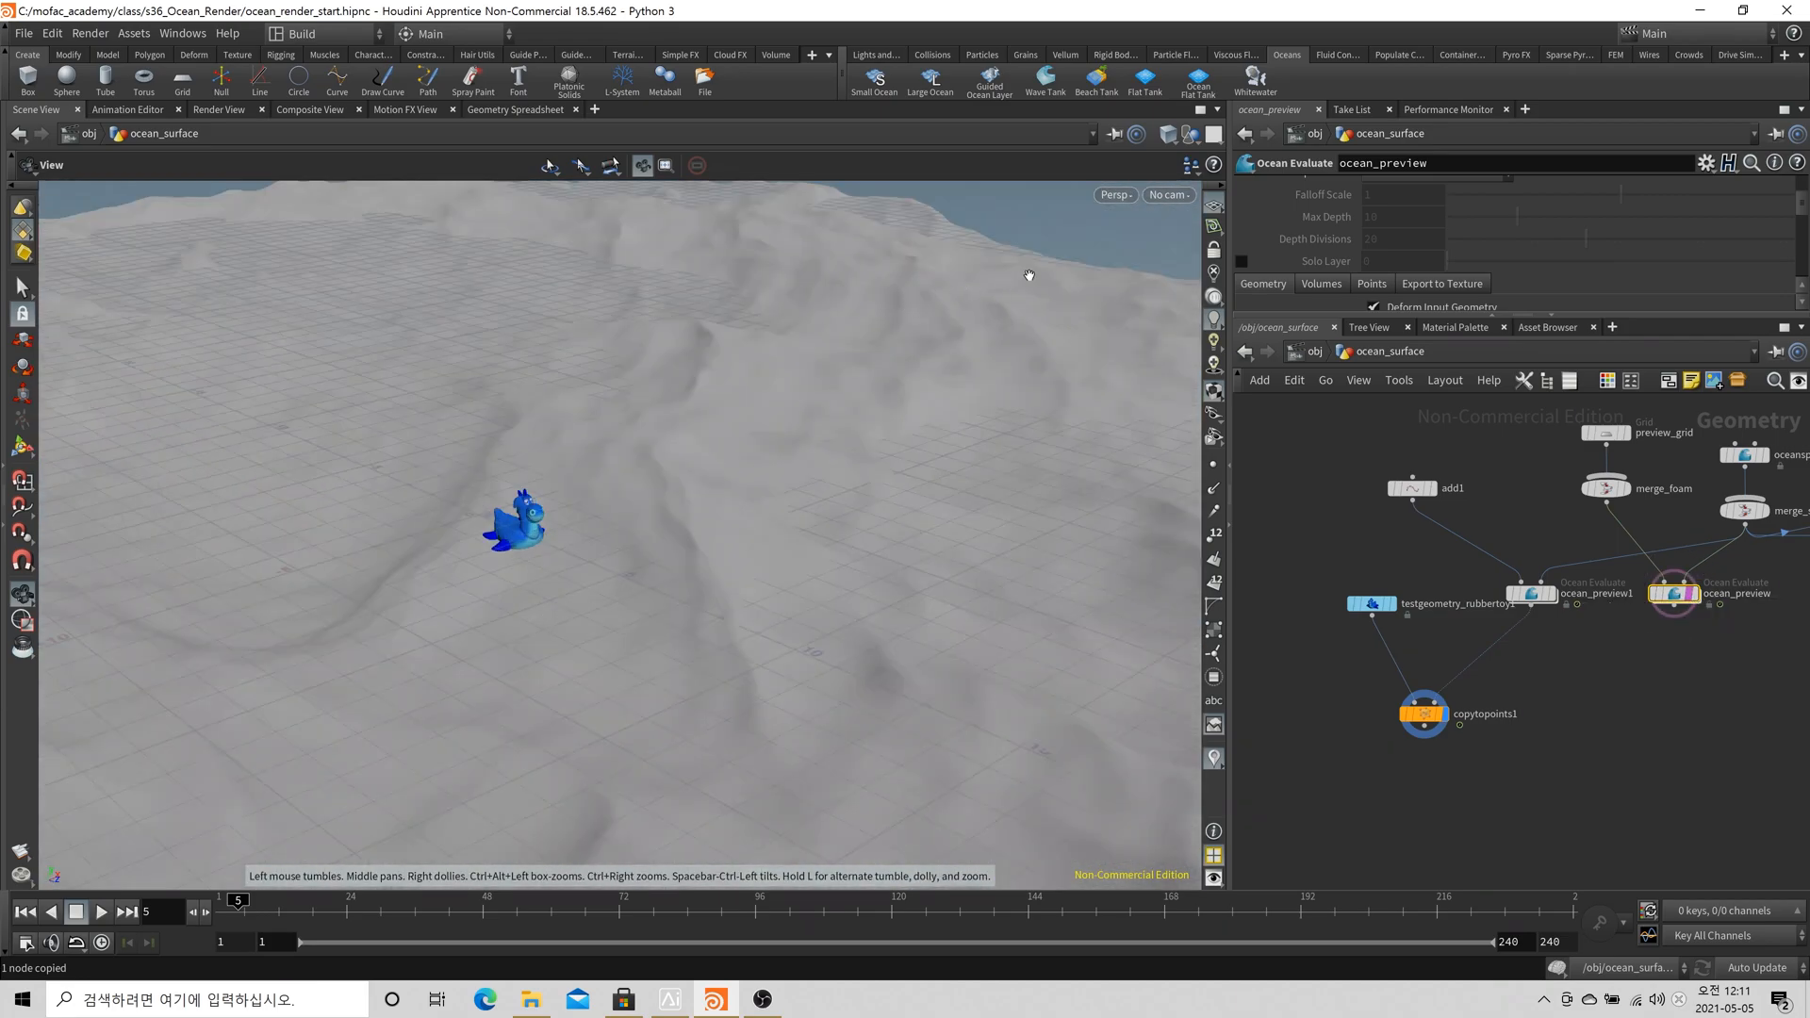
Look through cam1 and scrub to frame 128 to examine how the toy floats on the waves
{"action": "left_click", "coordinate": [1167, 195]}
{"action": "left_click", "coordinate": [1223, 288]}
{"action": "left_click_drag", "start_coordinate": [600, 926], "coordinate": [961, 936]}
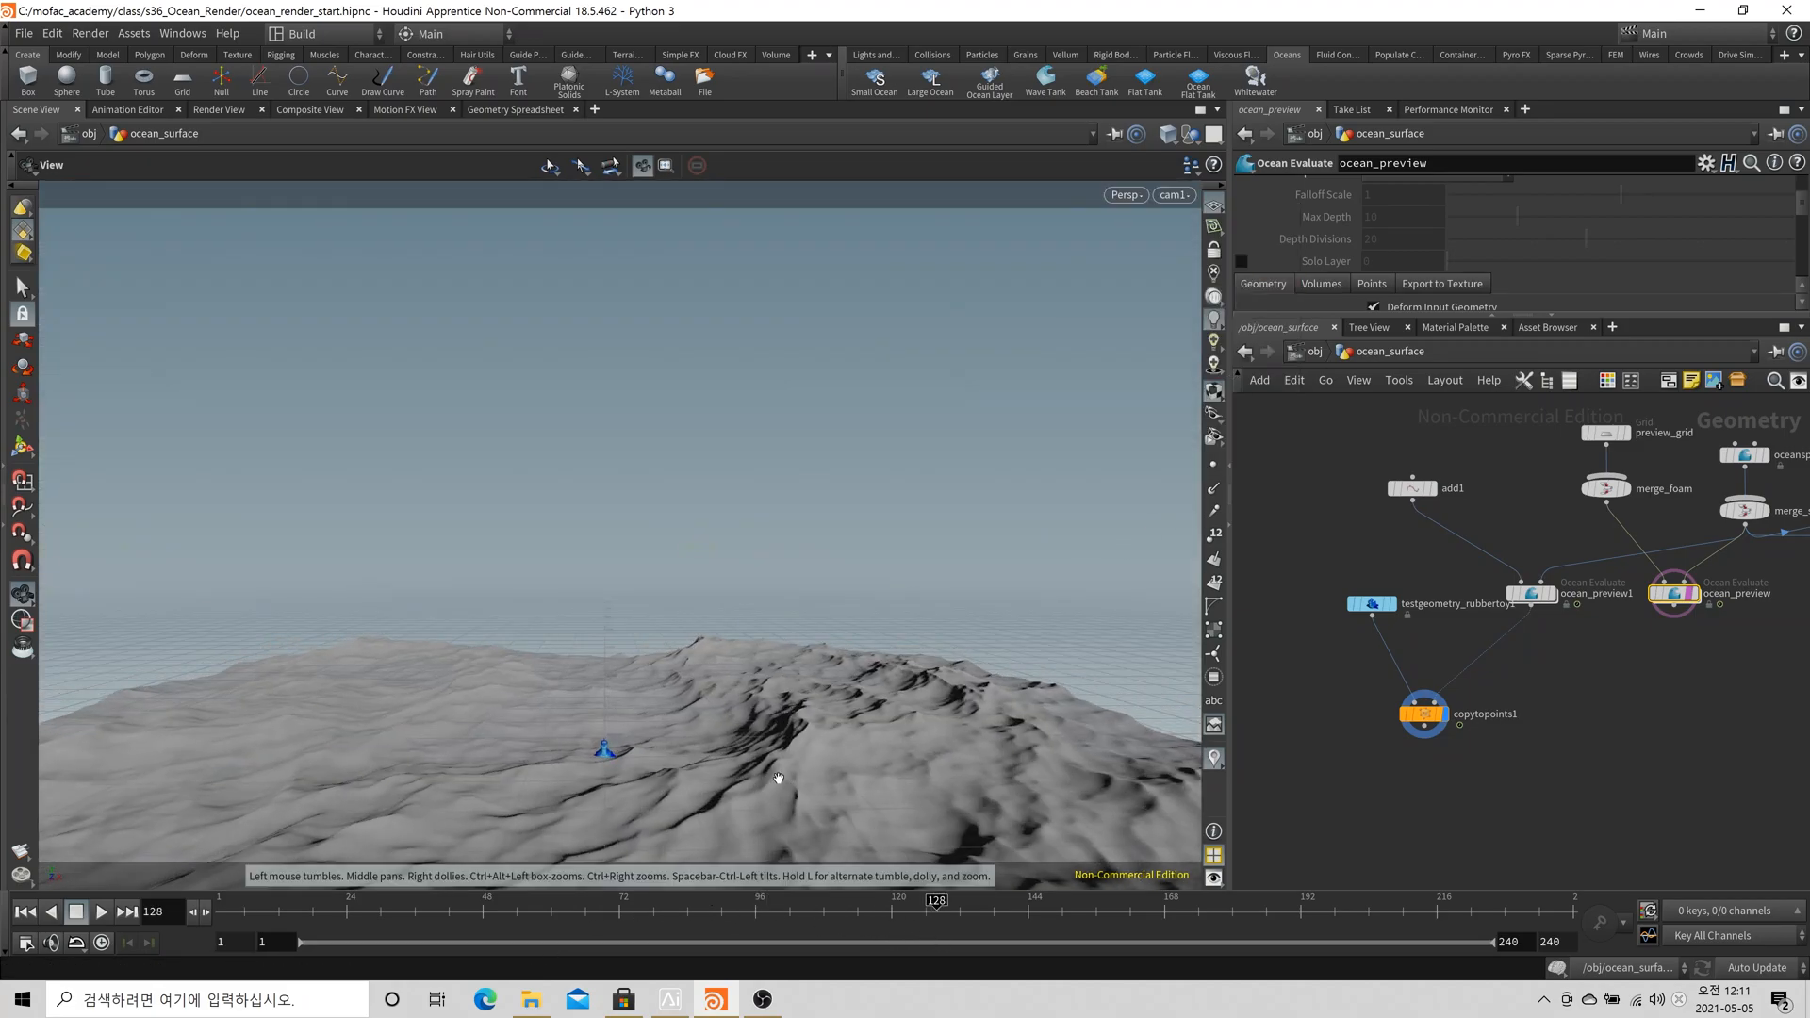
Set the rubber toy's Uniform Scale to 3 and turn off the template display of ocean_preview
{"action": "left_click", "coordinate": [1363, 599]}
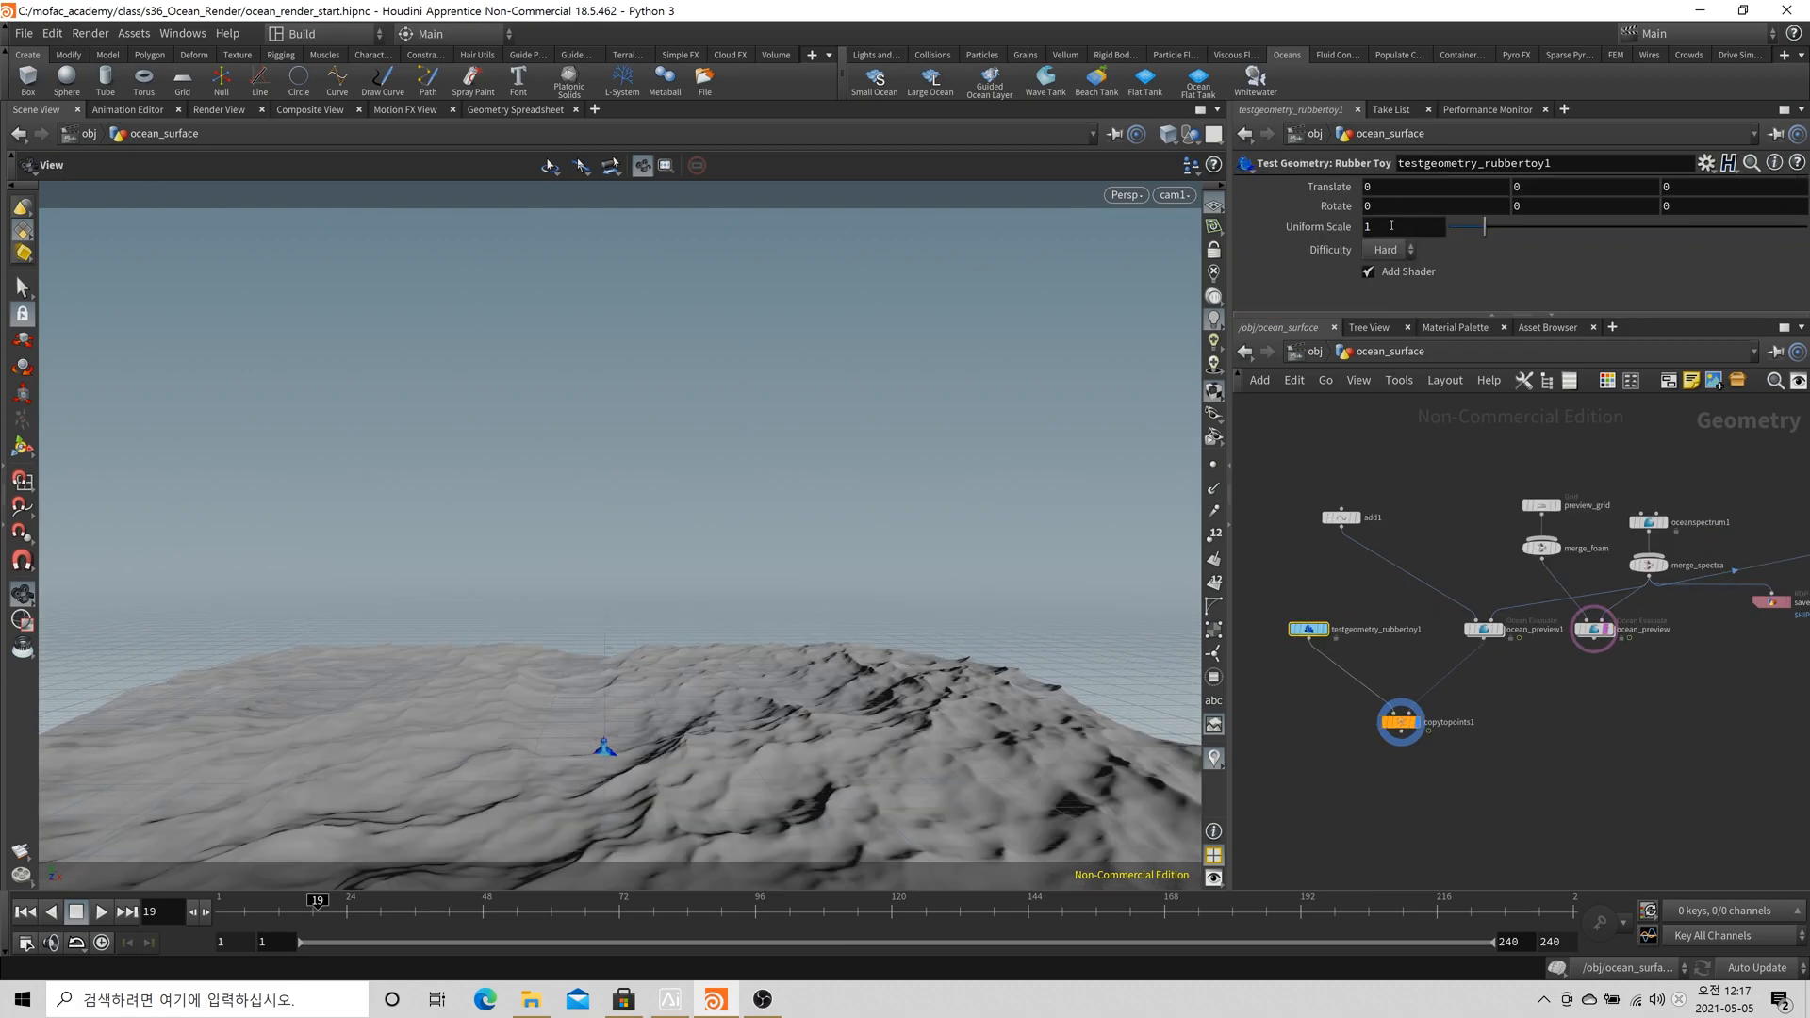
{"action": "left_click", "coordinate": [1402, 227]}
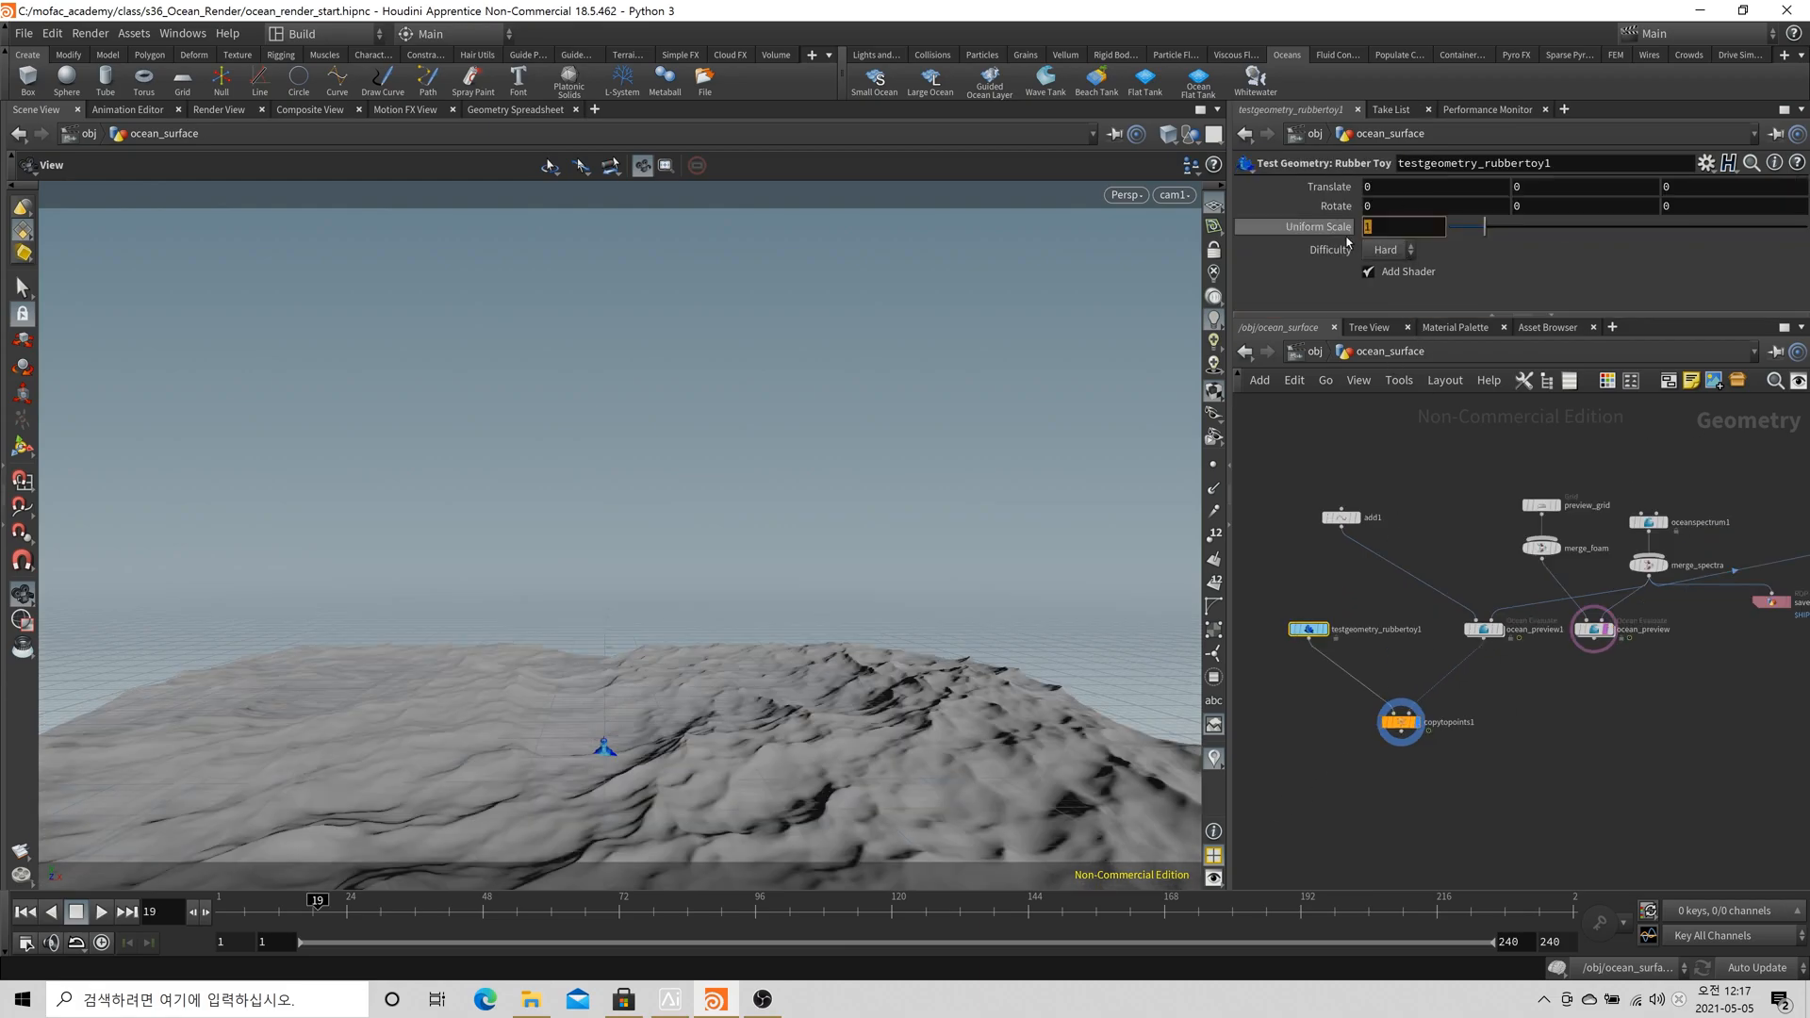
{"action": "type", "text": "3"}
{"action": "key", "text": "Return"}
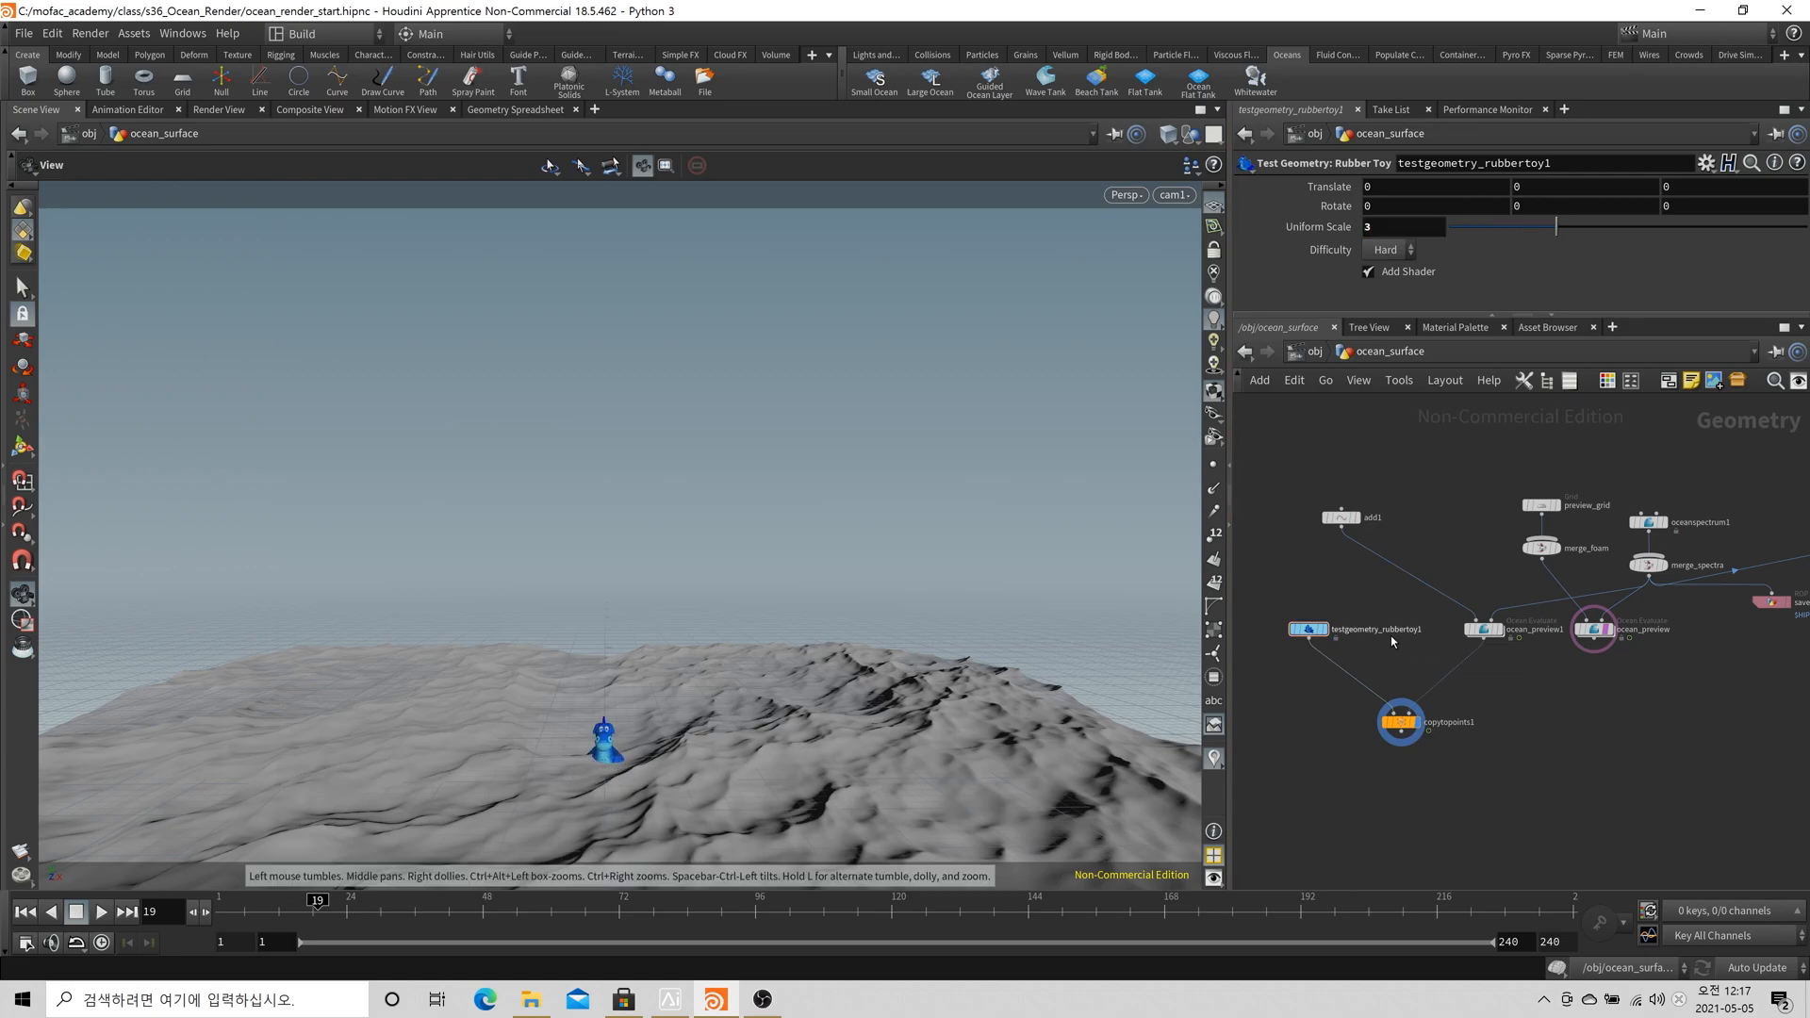
{"action": "left_click", "coordinate": [1614, 634]}
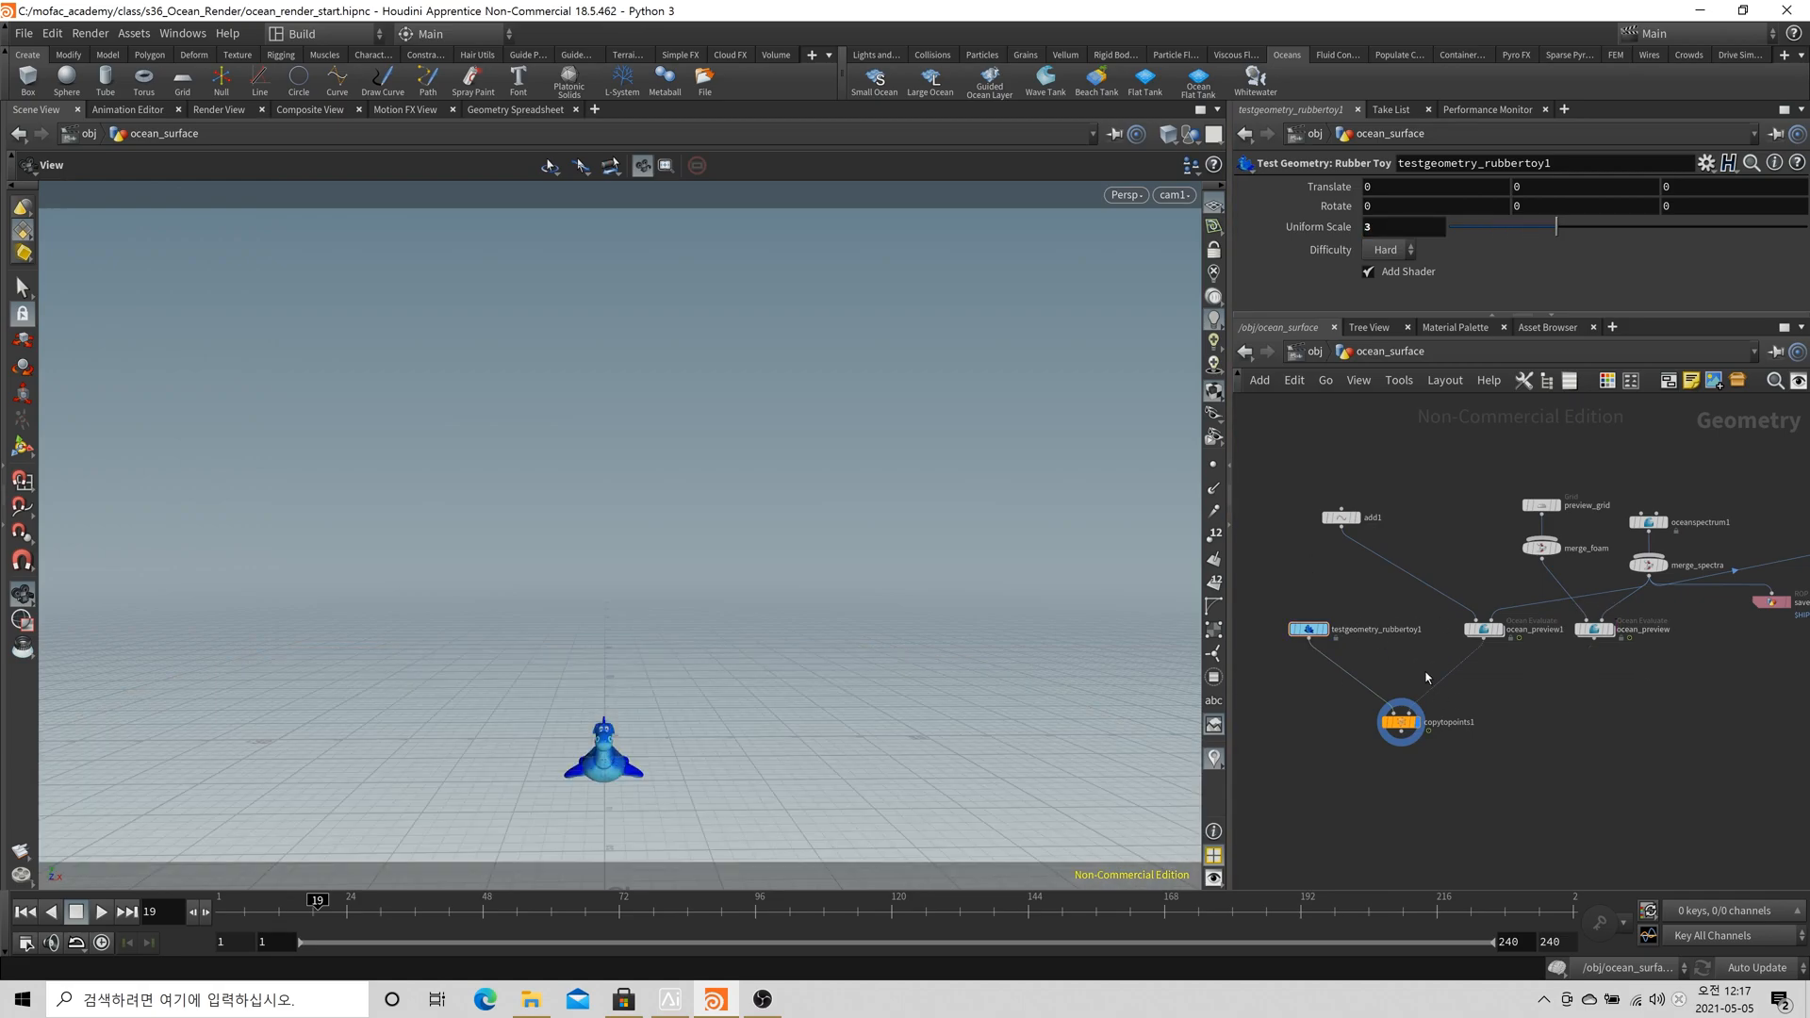
Display the rubber toy on its own in the Right view and set its Y translation to 1.2
{"action": "left_click", "coordinate": [1322, 631]}
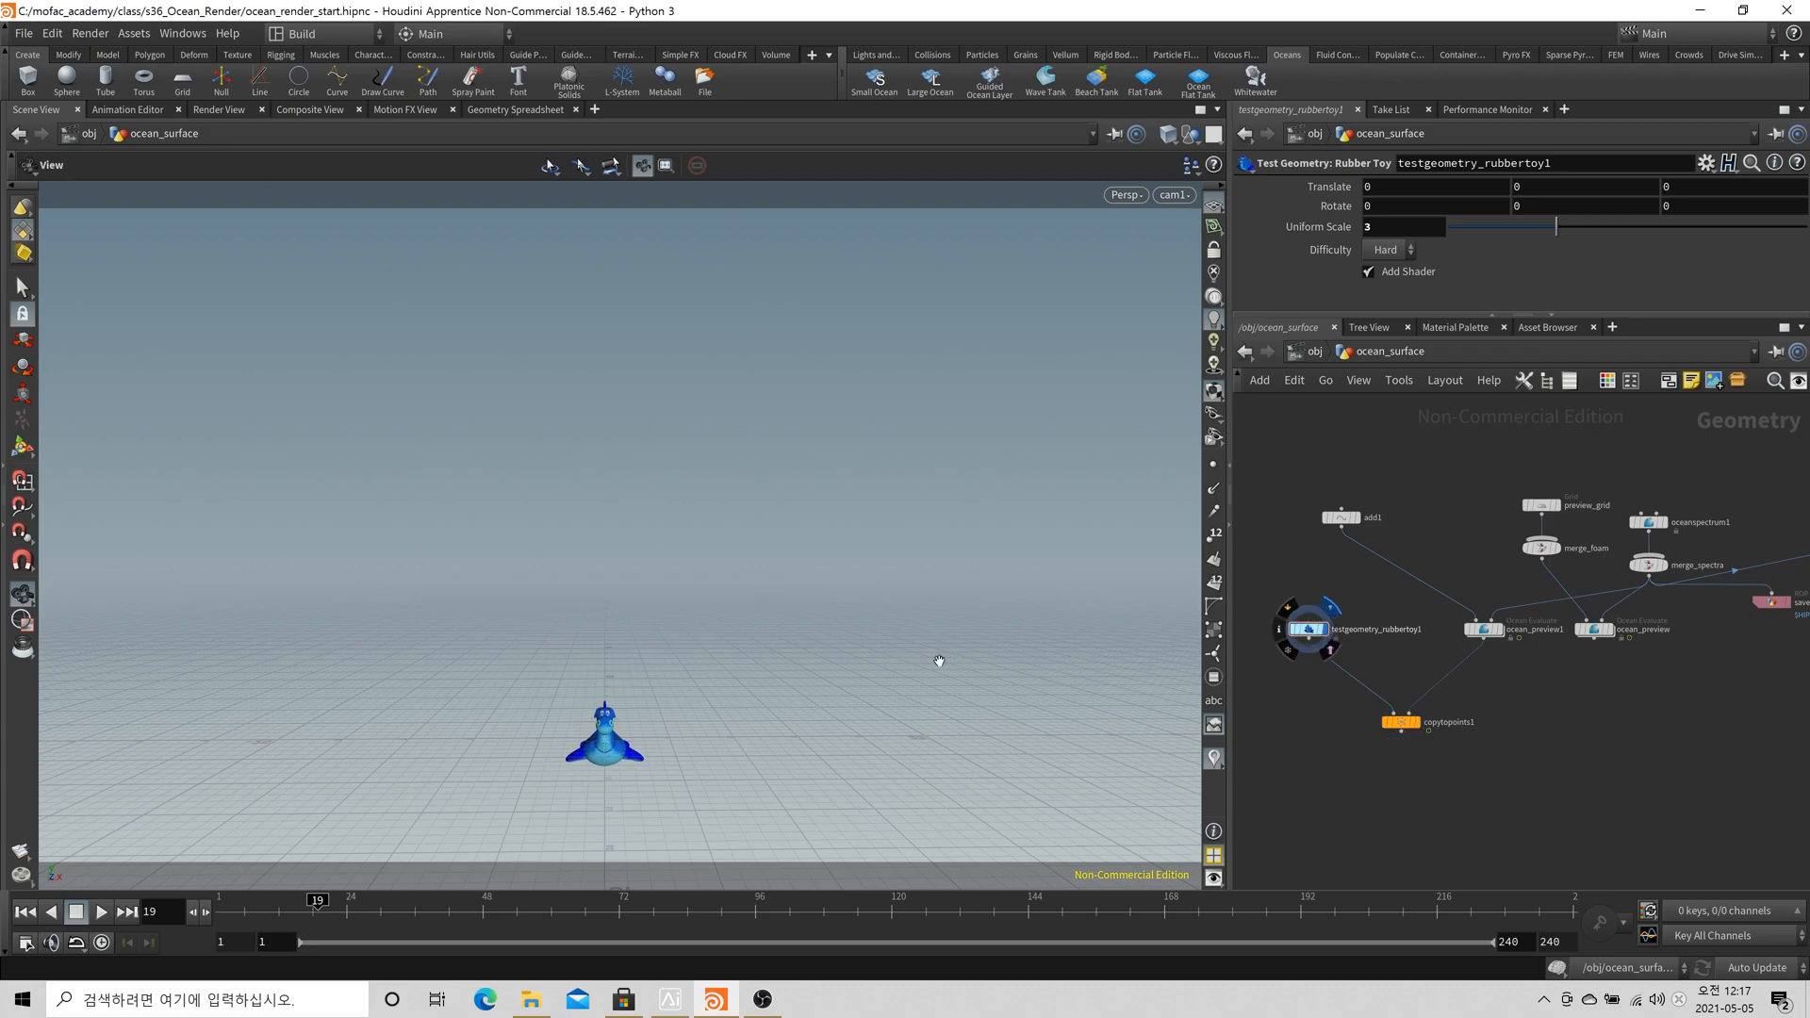
{"action": "key", "text": "space+3"}
{"action": "key", "text": "g"}
{"action": "key", "text": "space+4"}
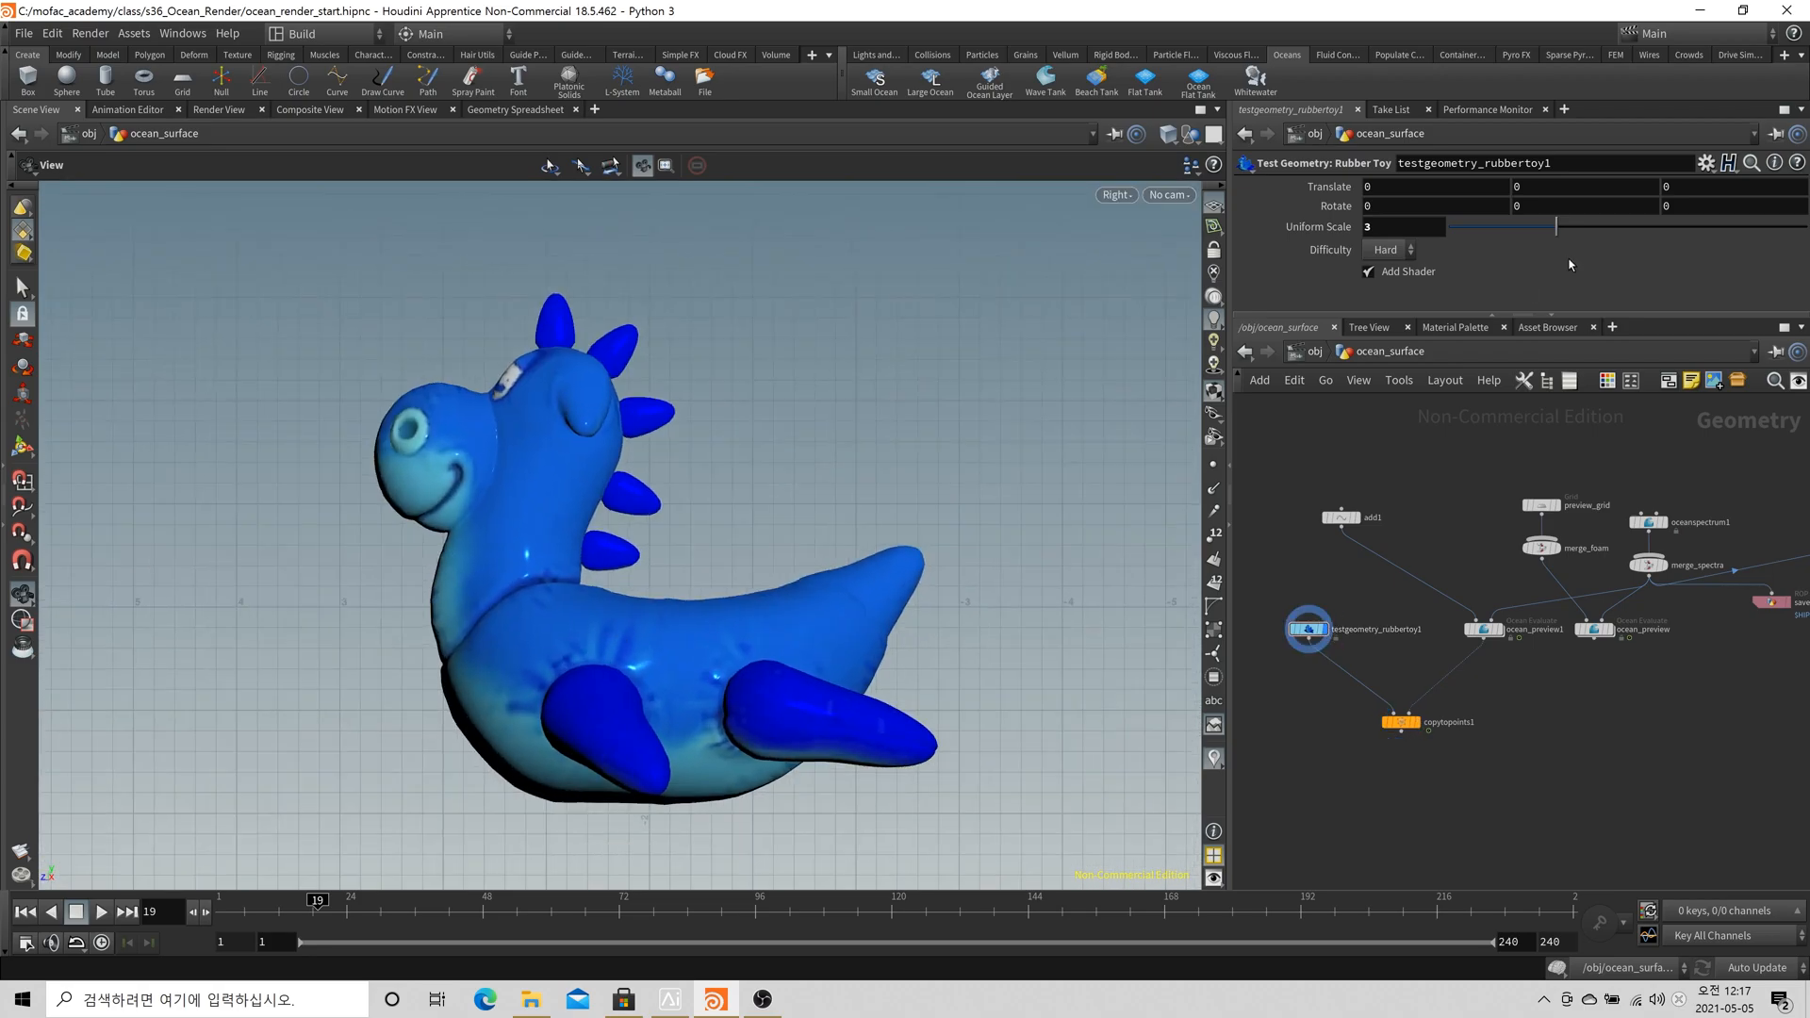
{"action": "left_click_drag", "start_coordinate": [1551, 226], "coordinate": [1534, 237]}
{"action": "key", "text": "ctrl+z"}
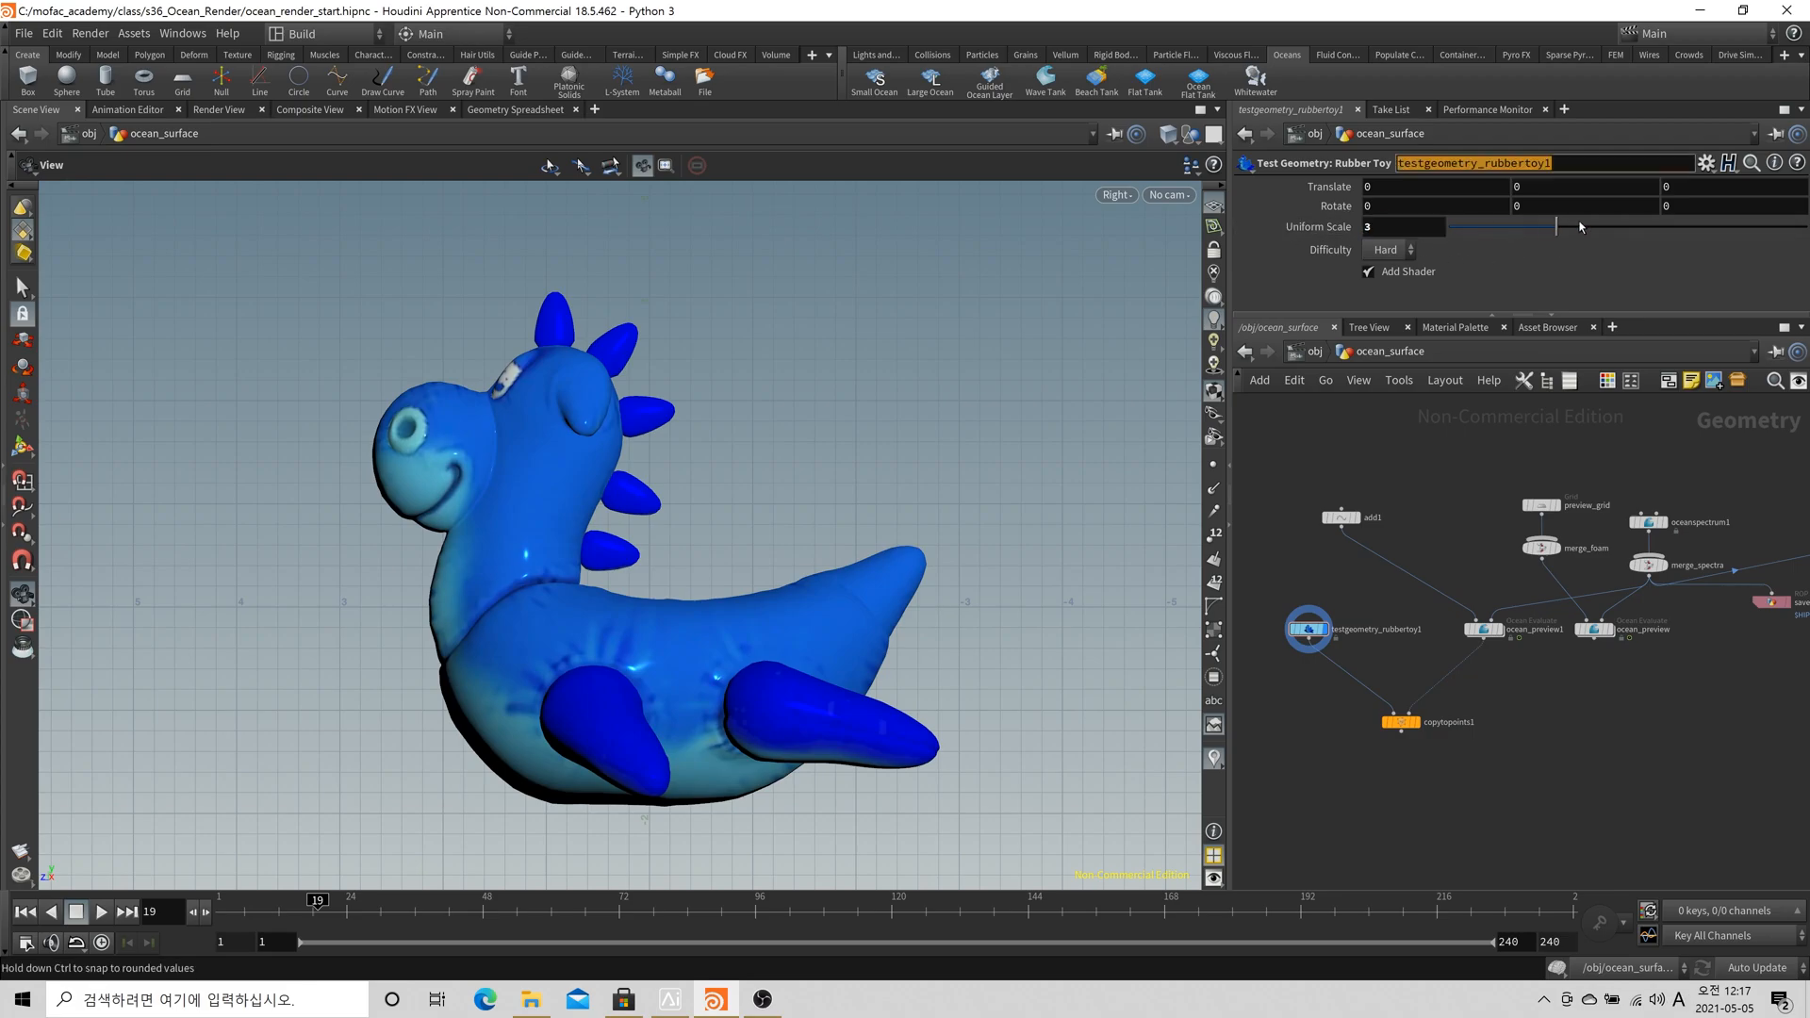
{"action": "type", "text": "1"}
{"action": "key", "text": "Return"}
{"action": "scroll", "coordinate": [666, 634], "scroll_direction": "down", "scroll_amount": 5}
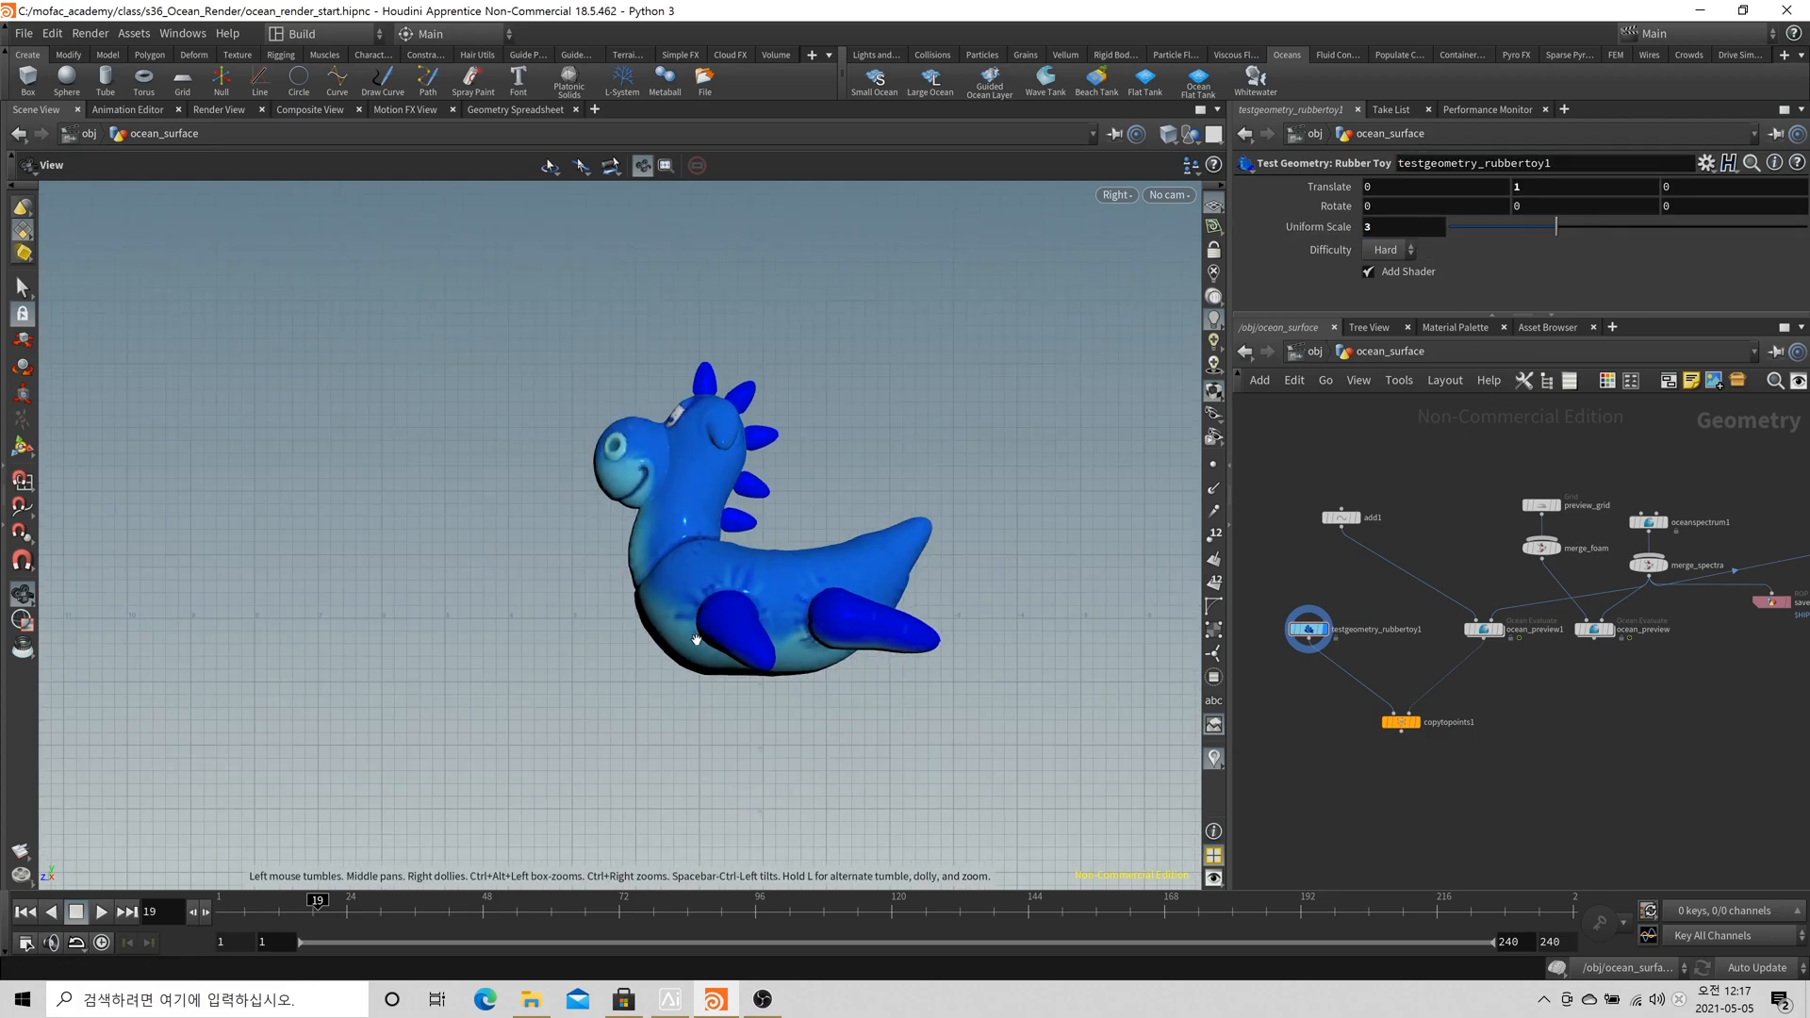
{"action": "middle_click_drag", "start_coordinate": [1555, 186], "coordinate": [1504, 212]}
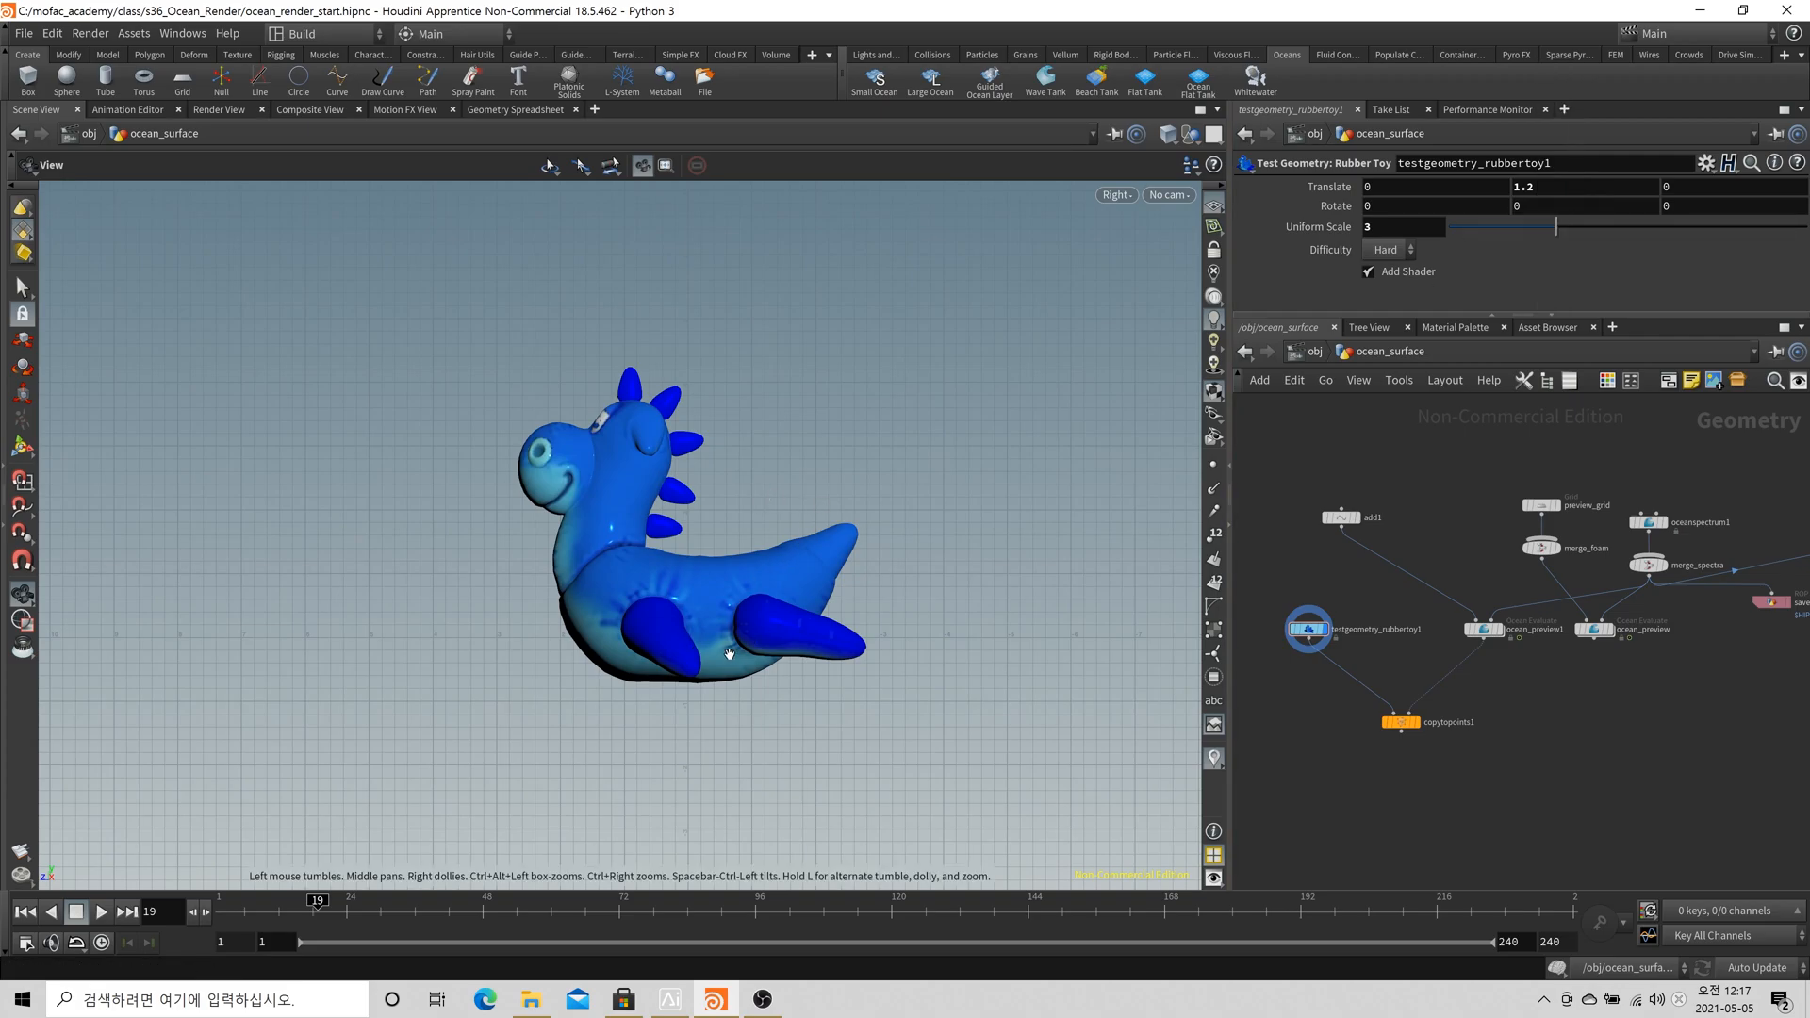
Display copytopoints1 through cam1 with ocean_preview templated, and scrub to frame 115 to examine how the toy floats
{"action": "left_click", "coordinate": [1416, 723]}
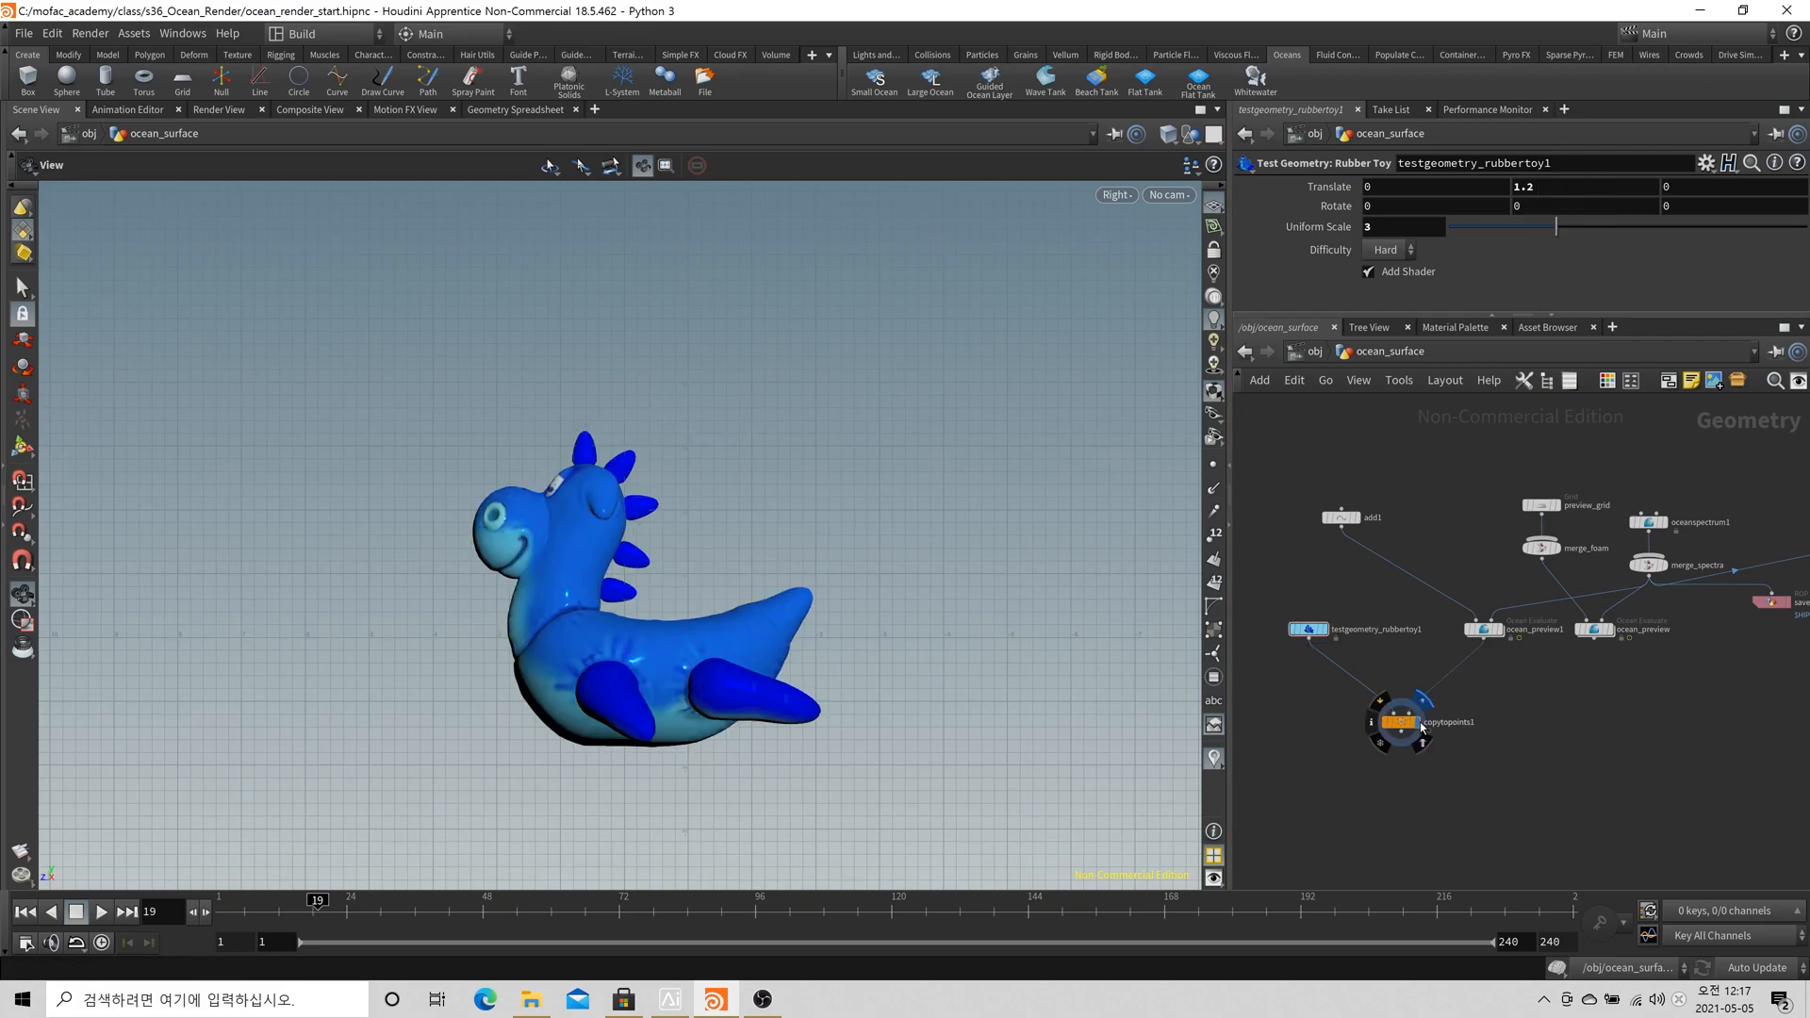
{"action": "left_click", "coordinate": [1169, 194]}
{"action": "left_click", "coordinate": [1197, 290]}
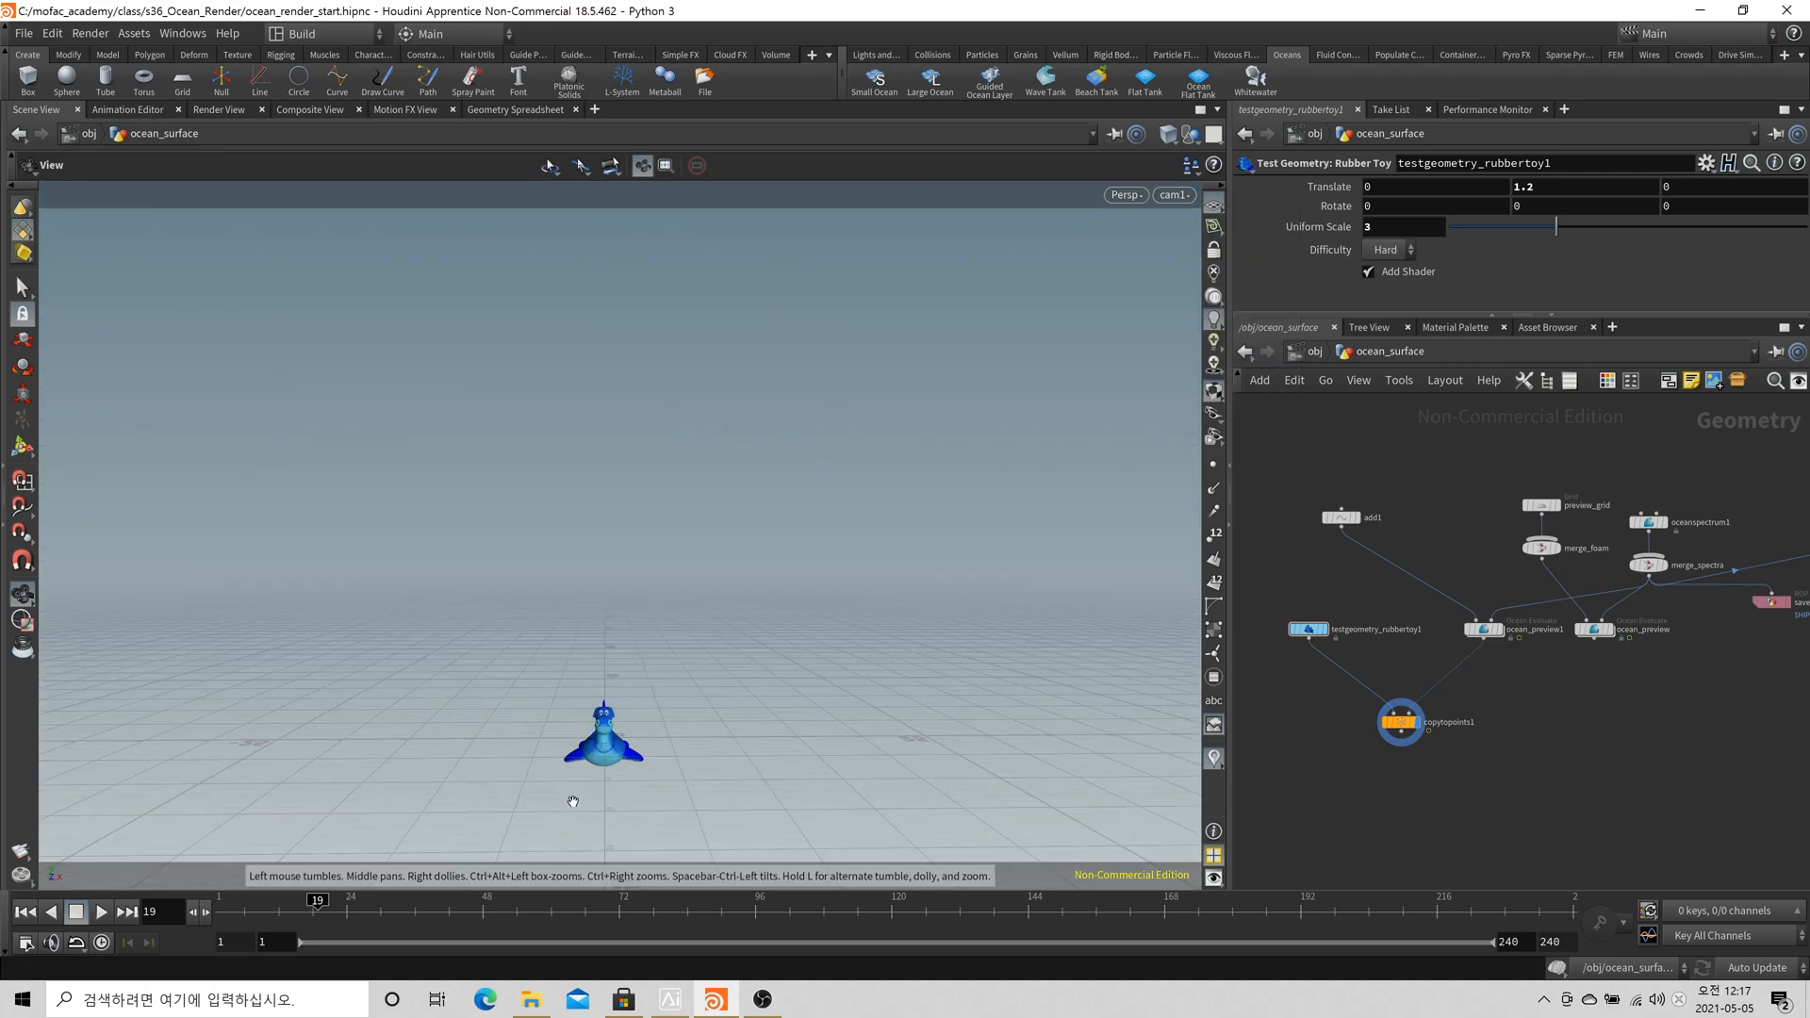
{"action": "left_click", "coordinate": [1600, 616]}
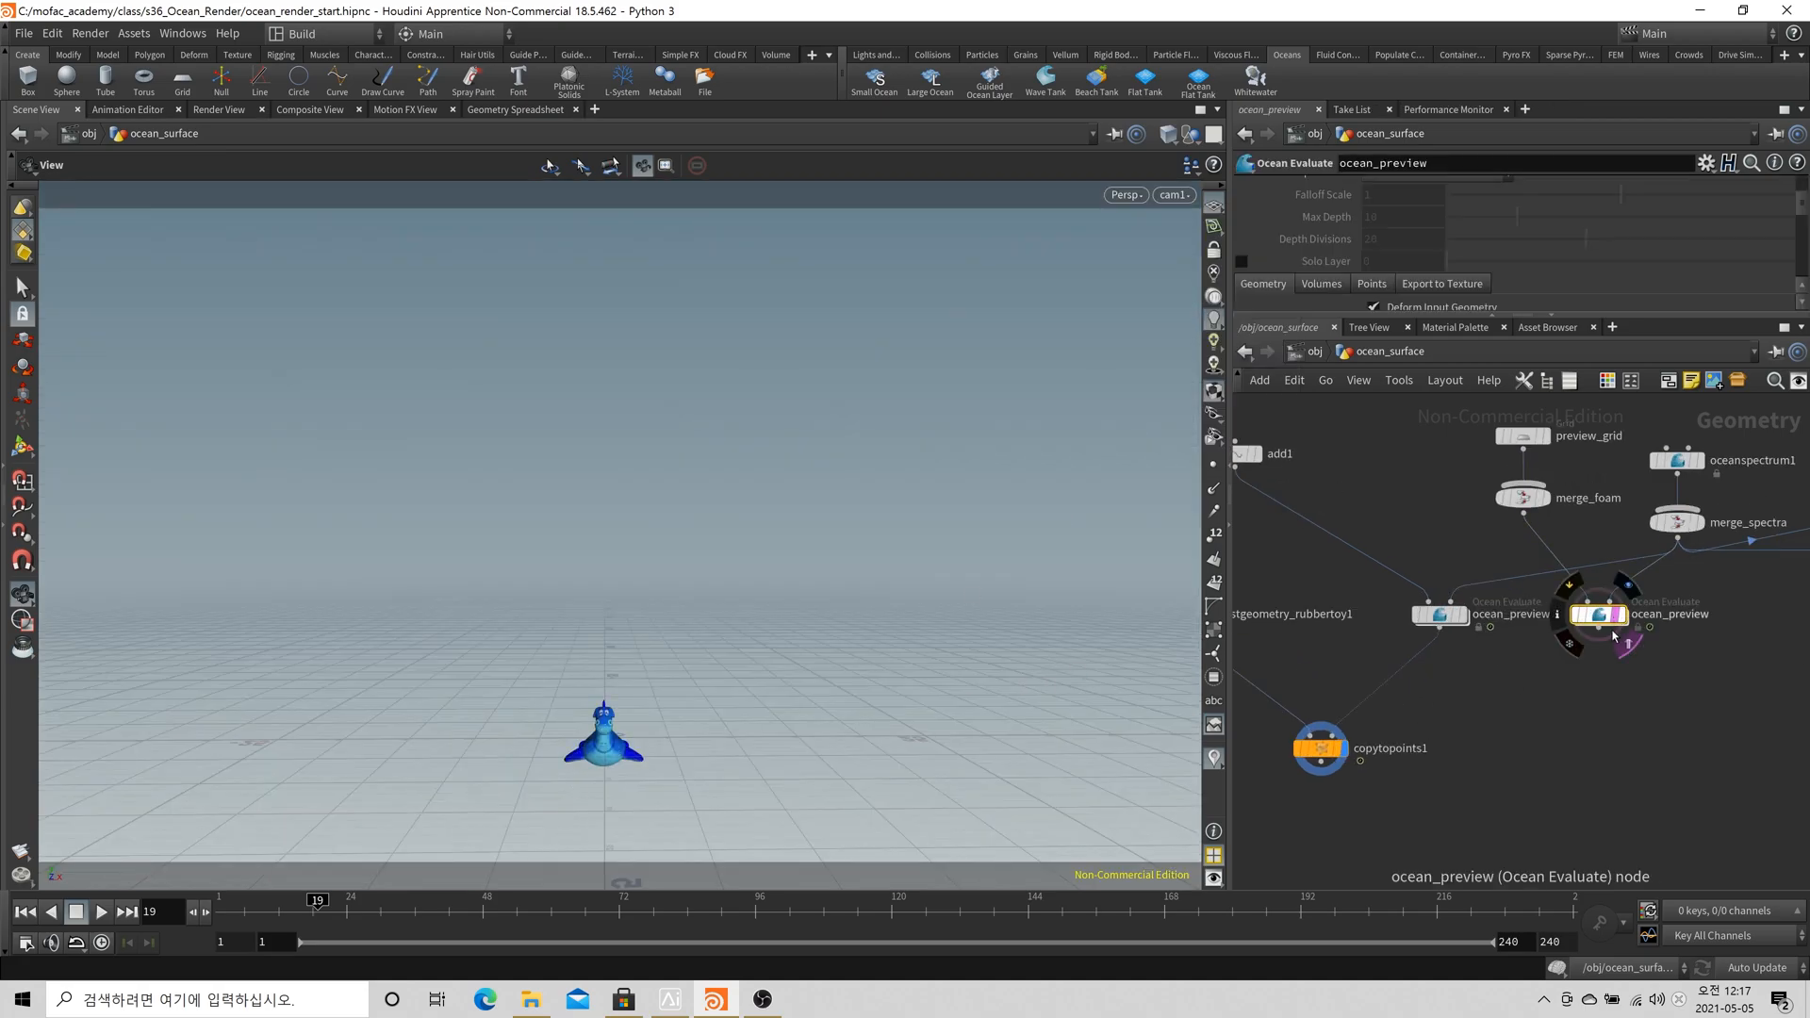
{"action": "left_click", "coordinate": [1615, 621]}
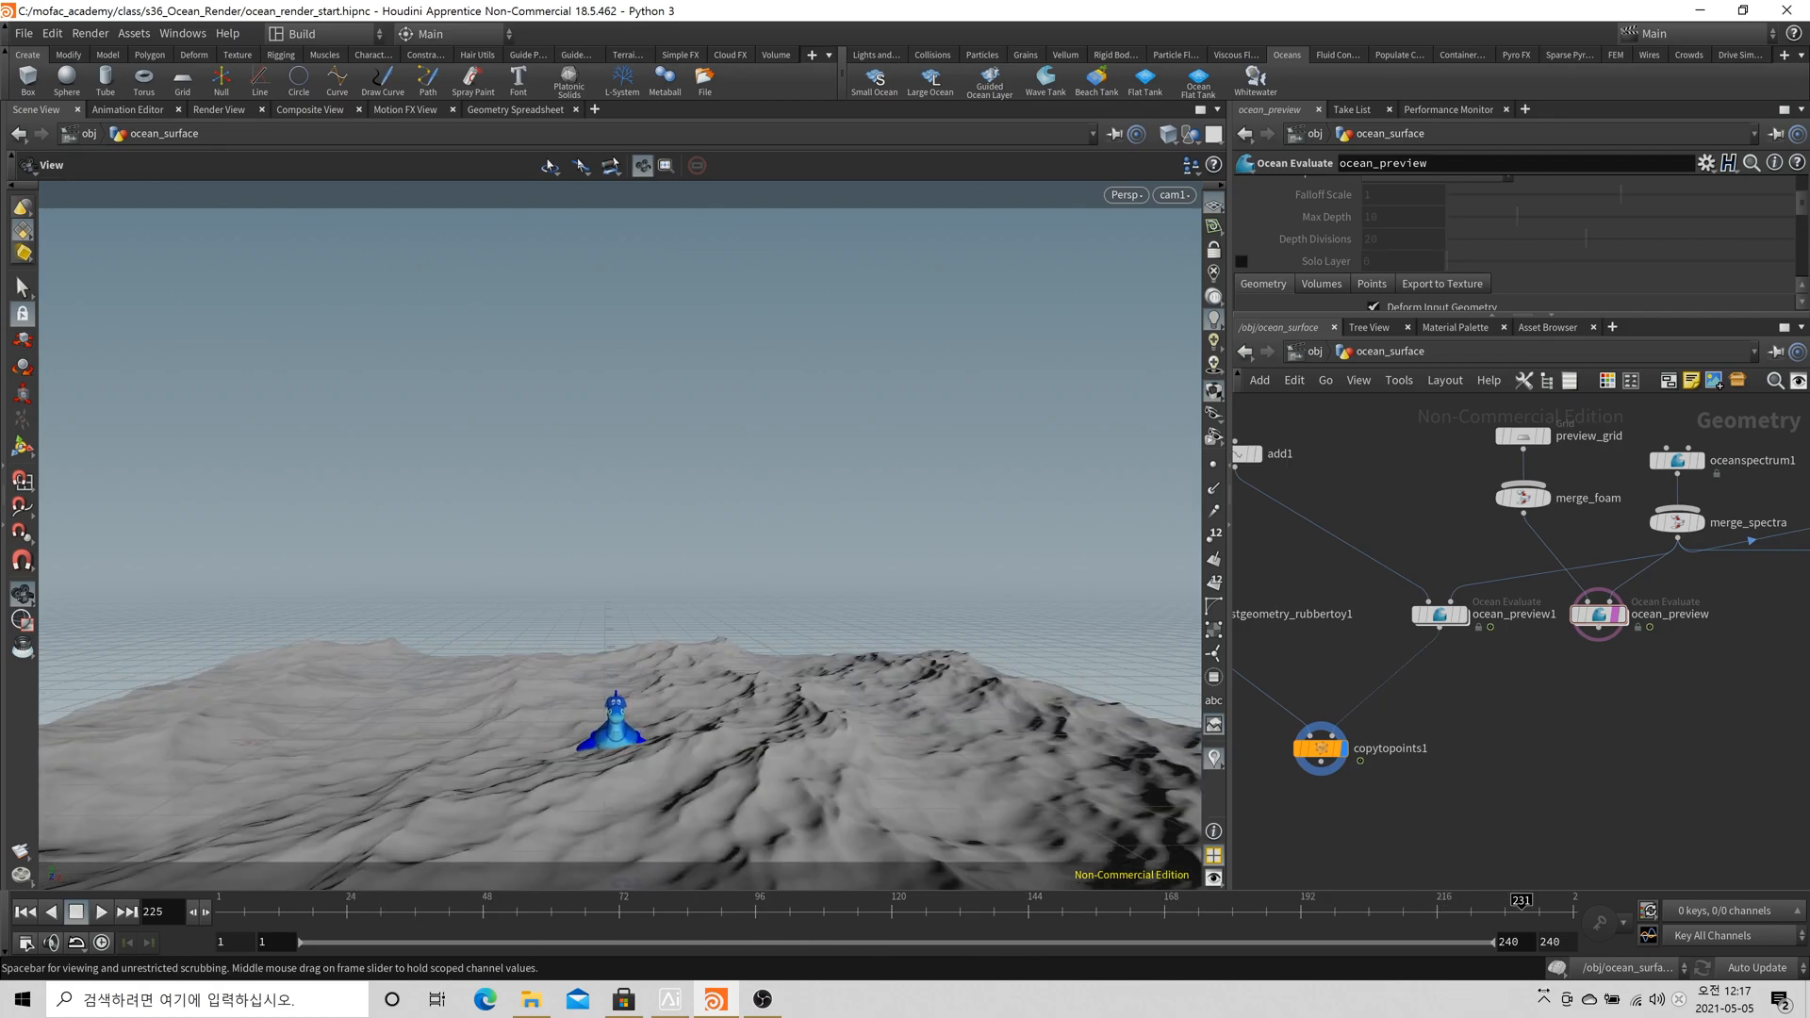
{"action": "left_click_drag", "start_coordinate": [601, 917], "coordinate": [924, 959]}
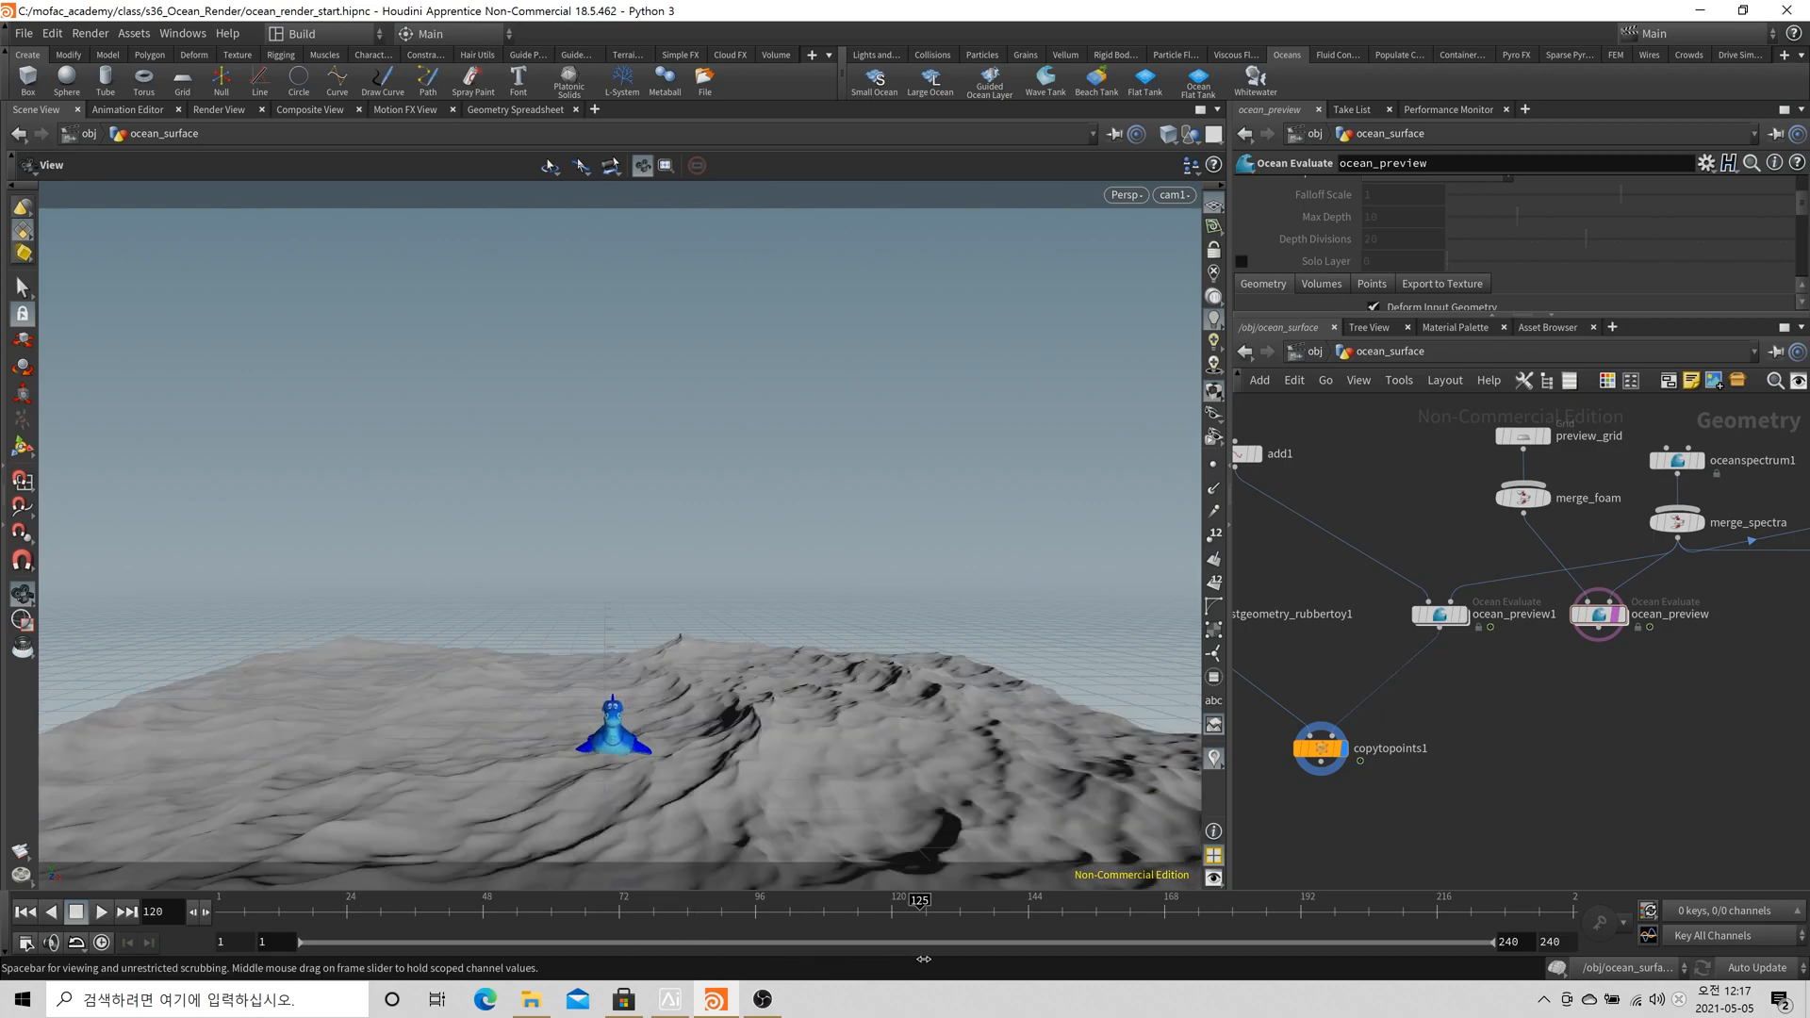
{"action": "left_click_drag", "start_coordinate": [734, 957], "coordinate": [863, 928]}
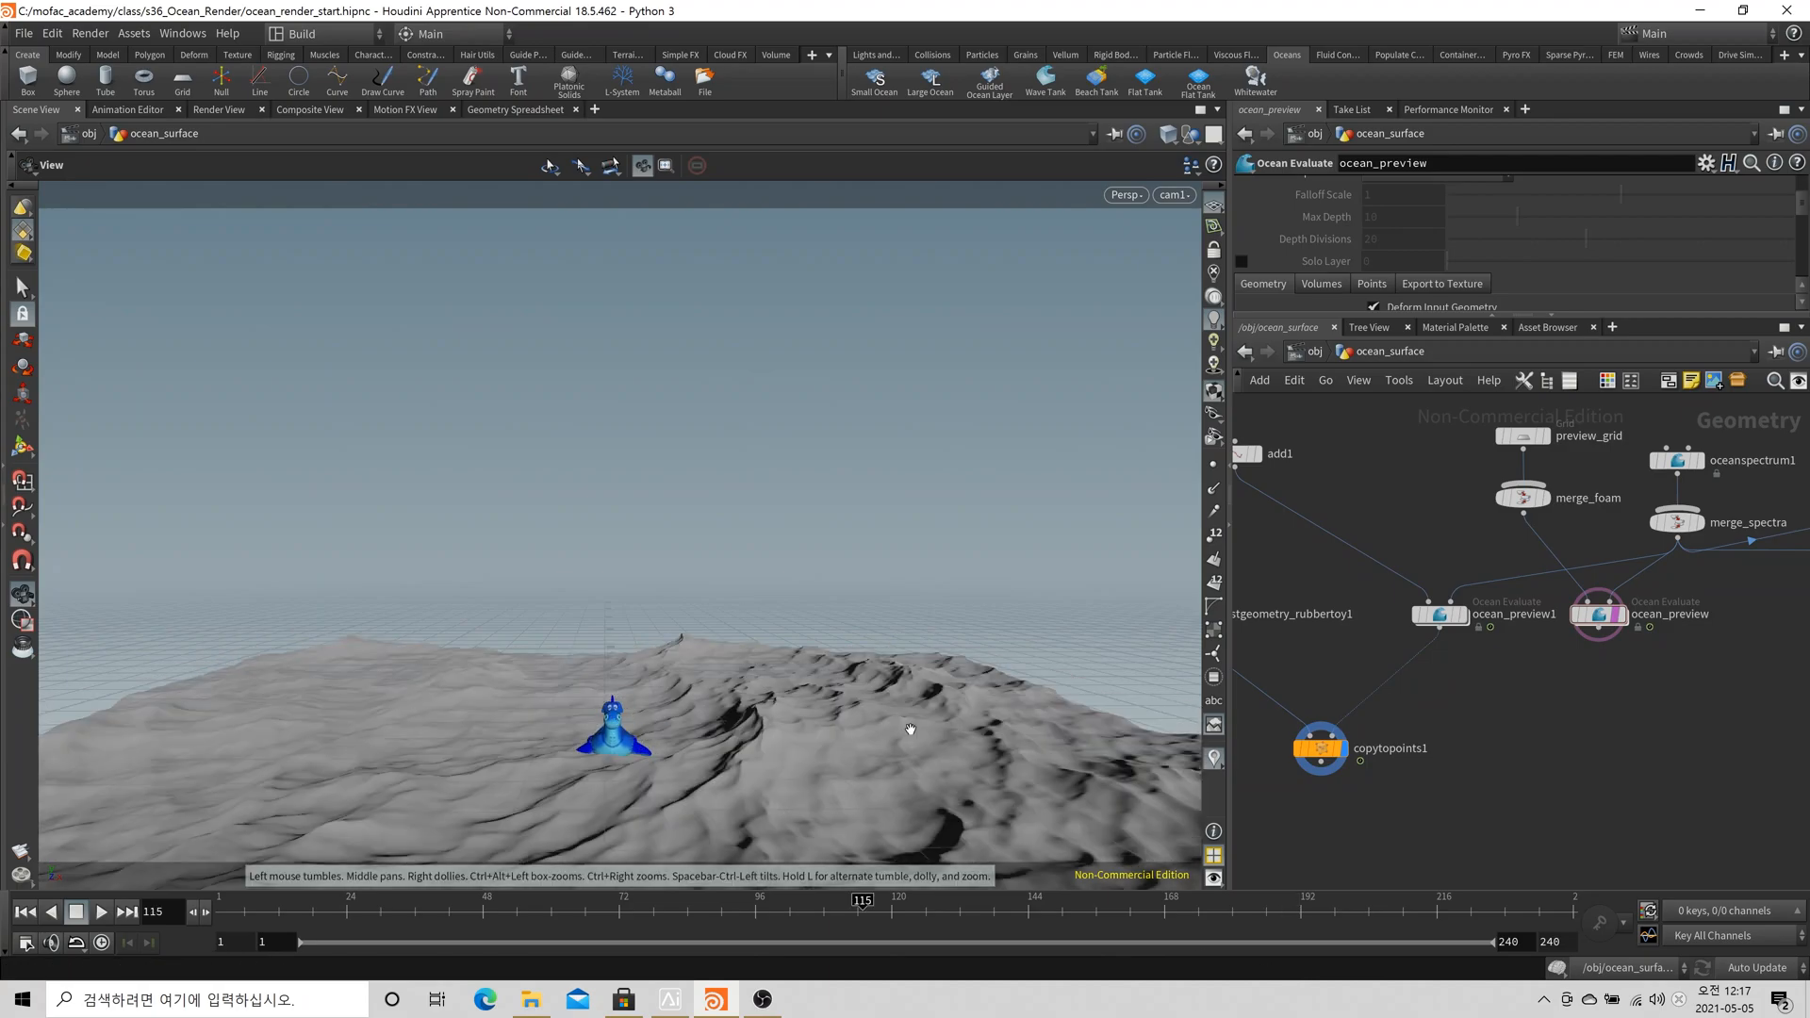
Display the add1 point and turn off the template display of ocean_preview
{"action": "middle_click_drag", "start_coordinate": [1289, 655], "coordinate": [1432, 666]}
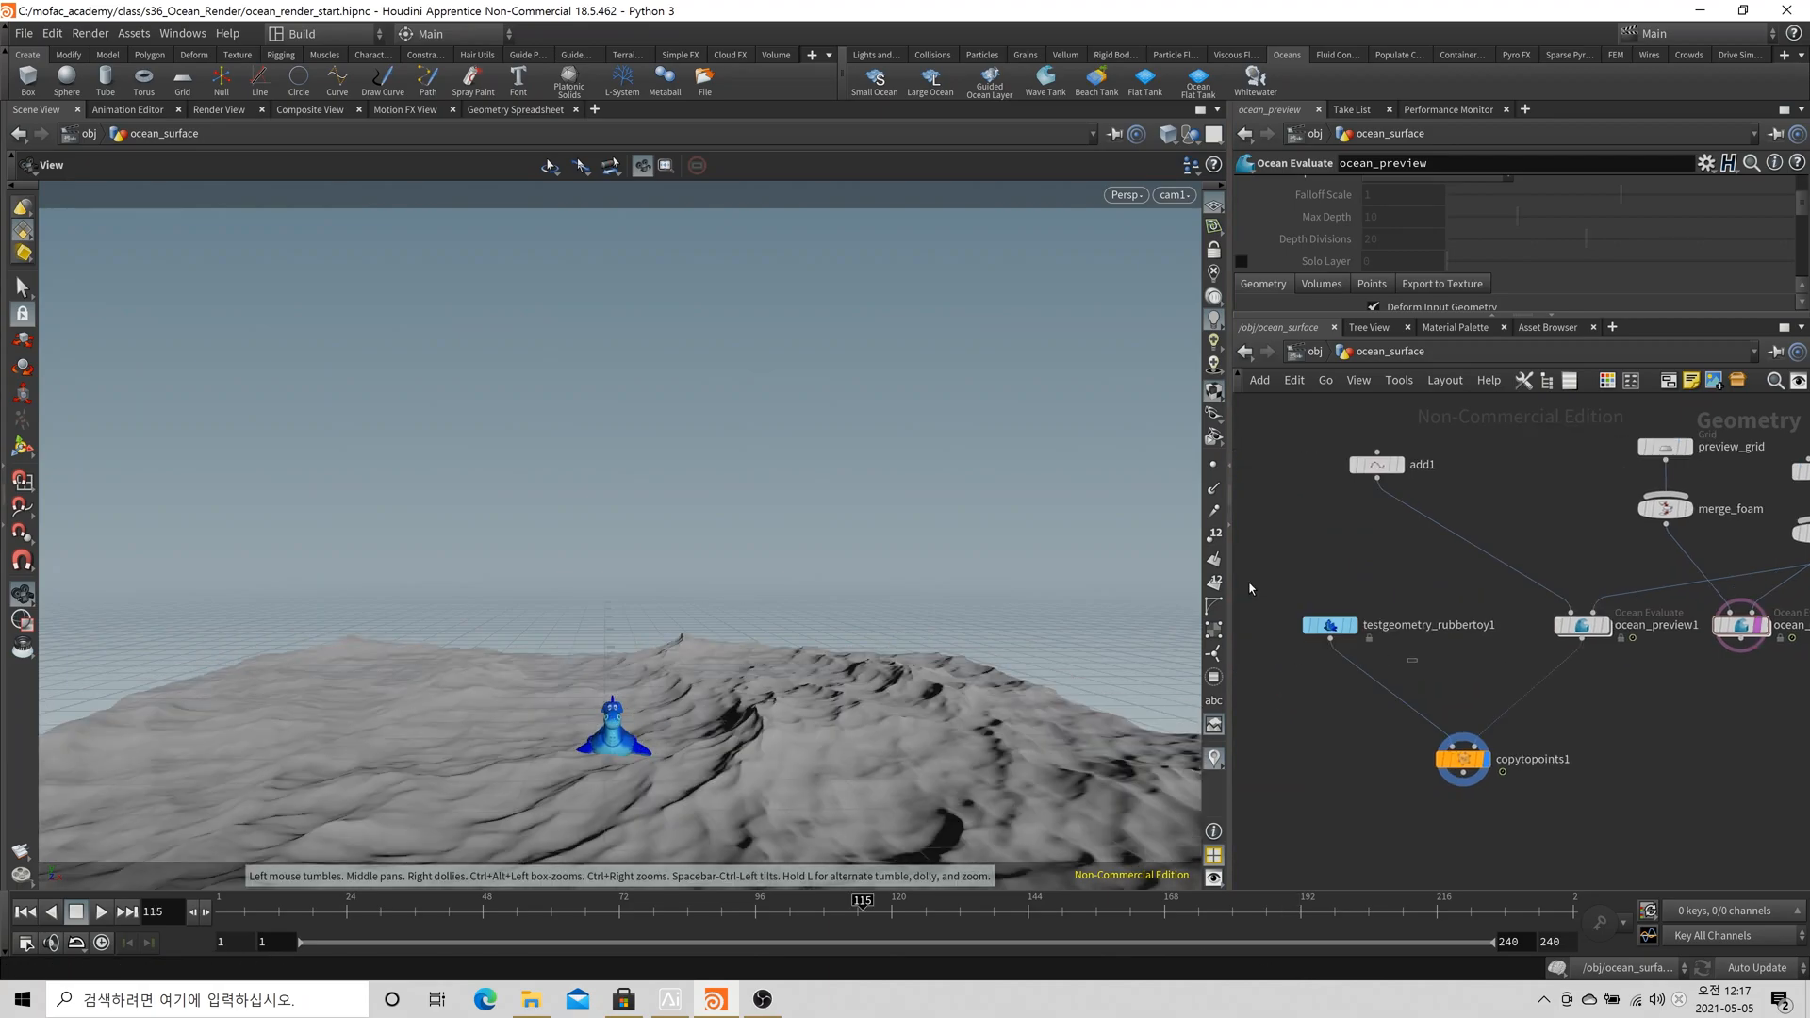
{"action": "left_click", "coordinate": [1330, 626]}
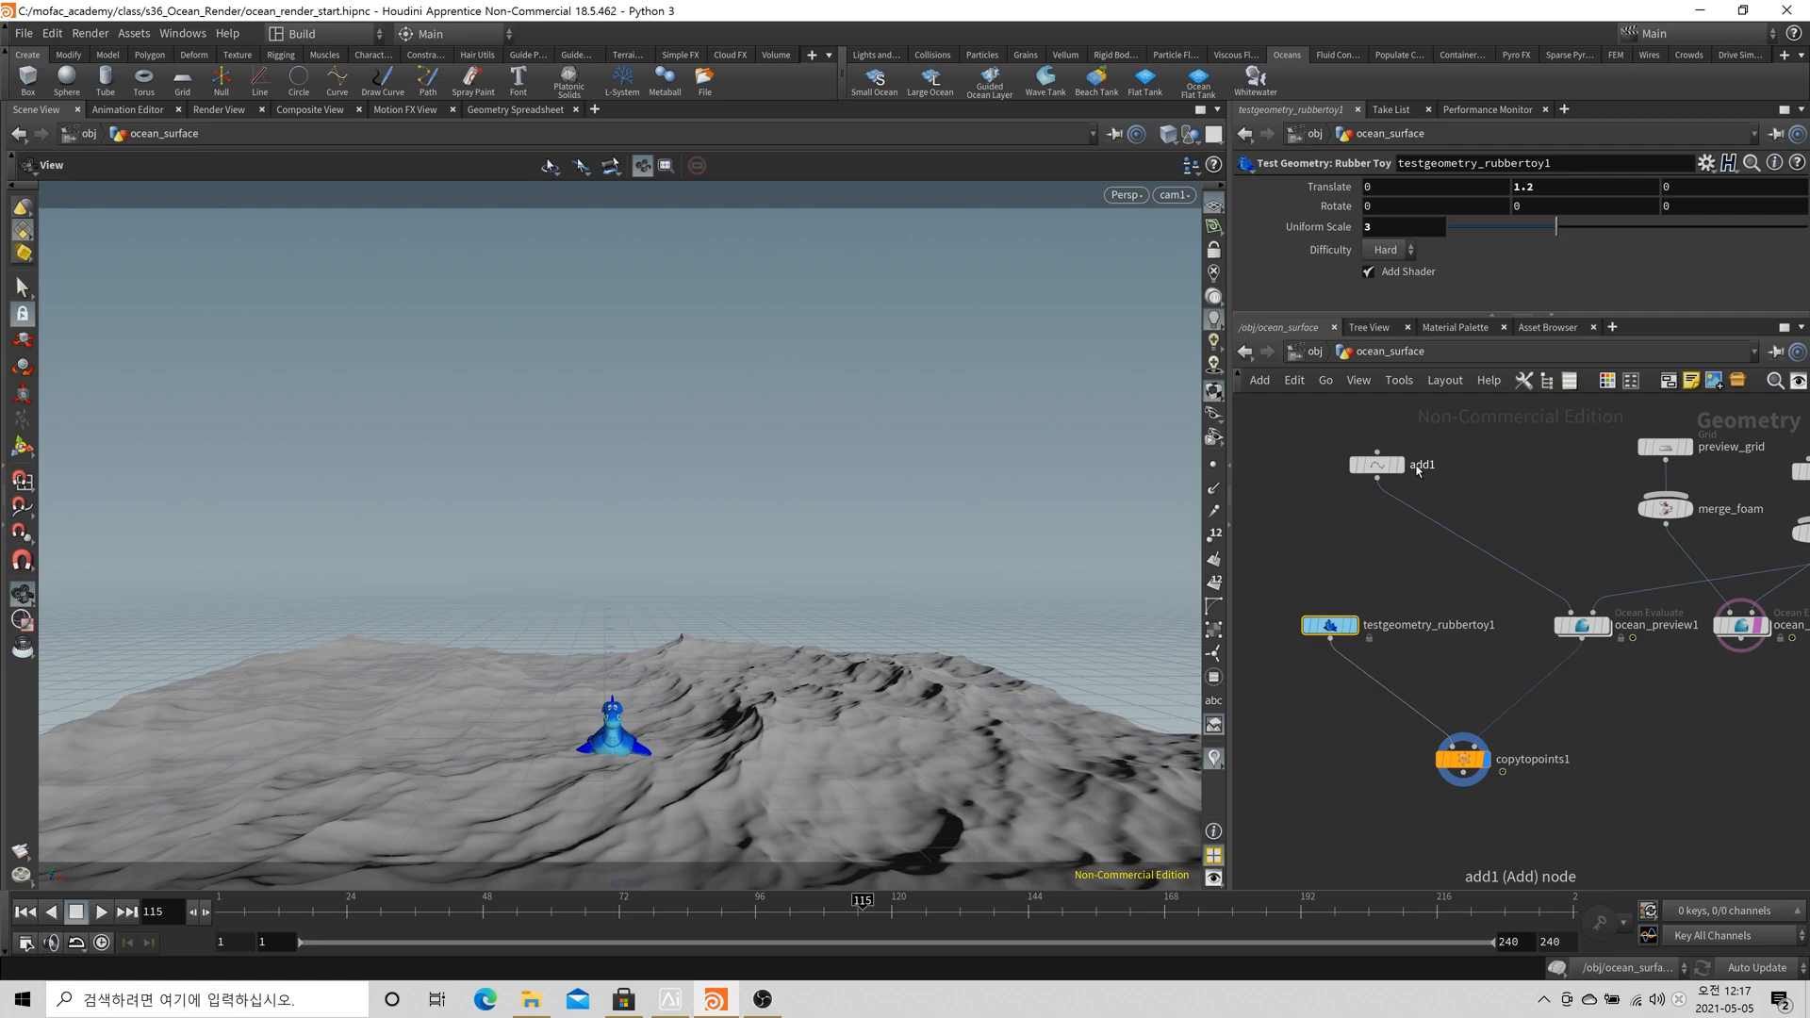
{"action": "middle_click_drag", "start_coordinate": [1454, 504], "coordinate": [1424, 518]}
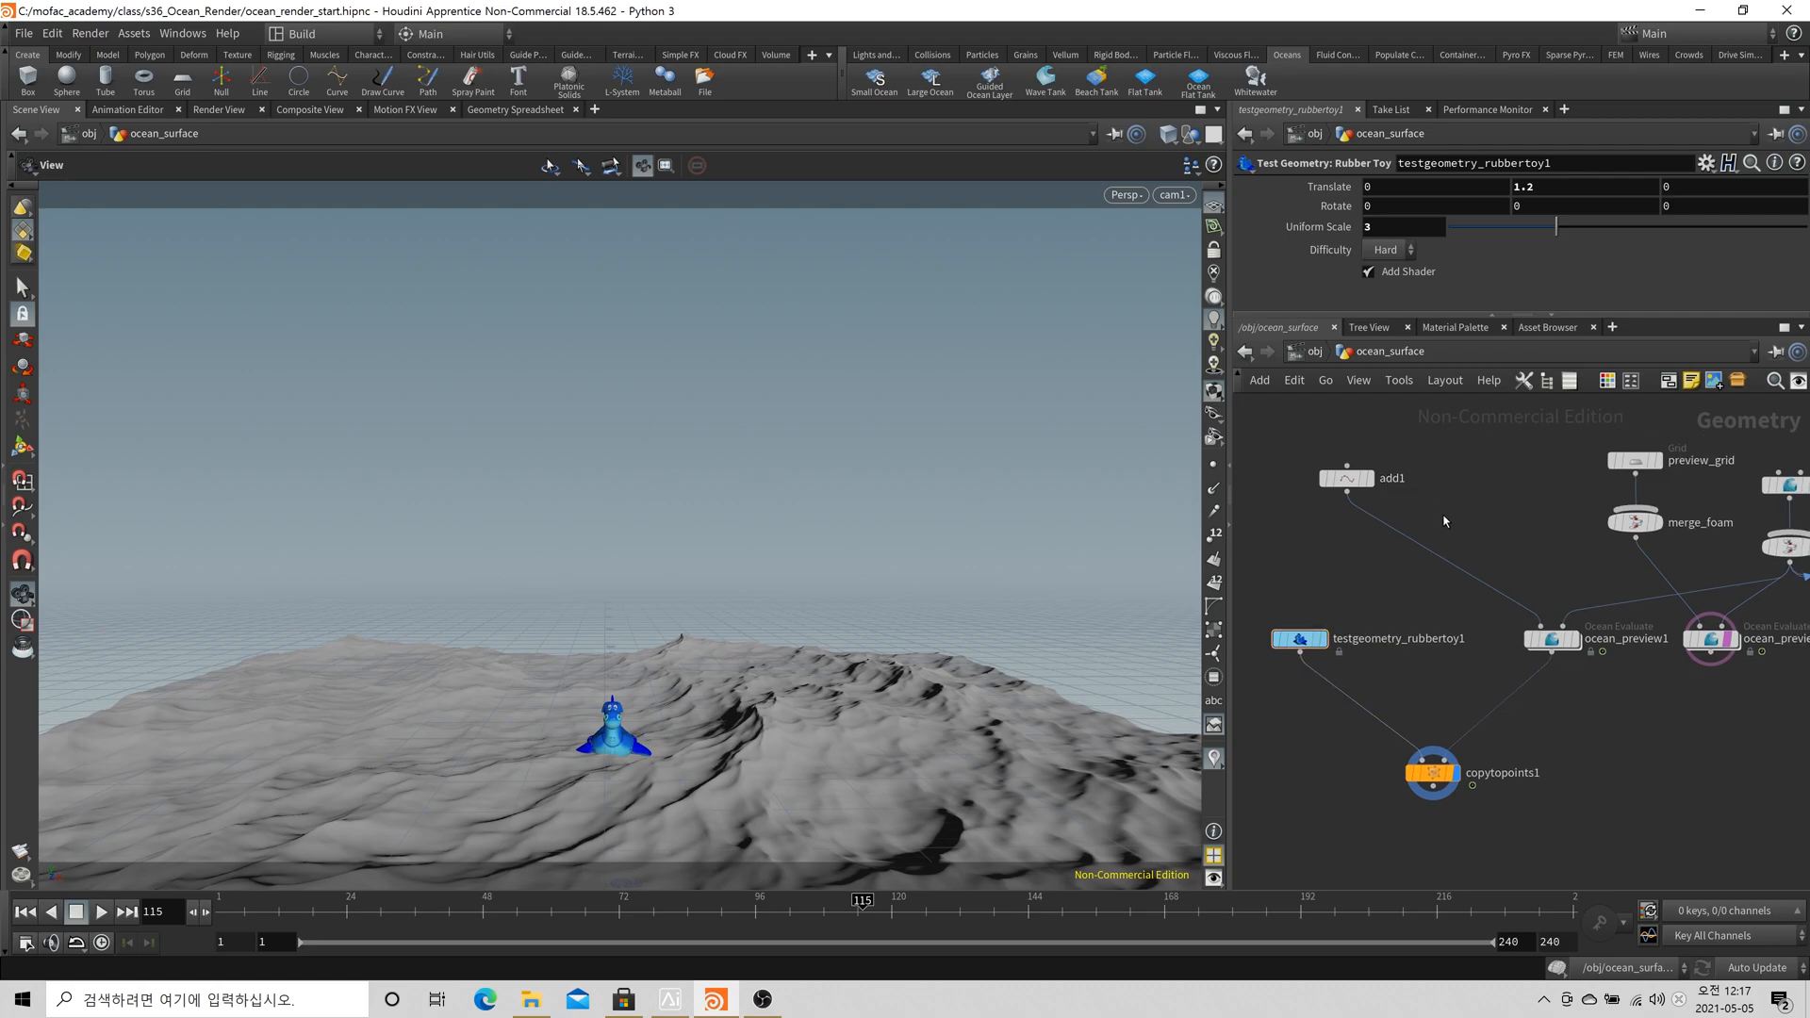
{"action": "left_click", "coordinate": [1370, 479]}
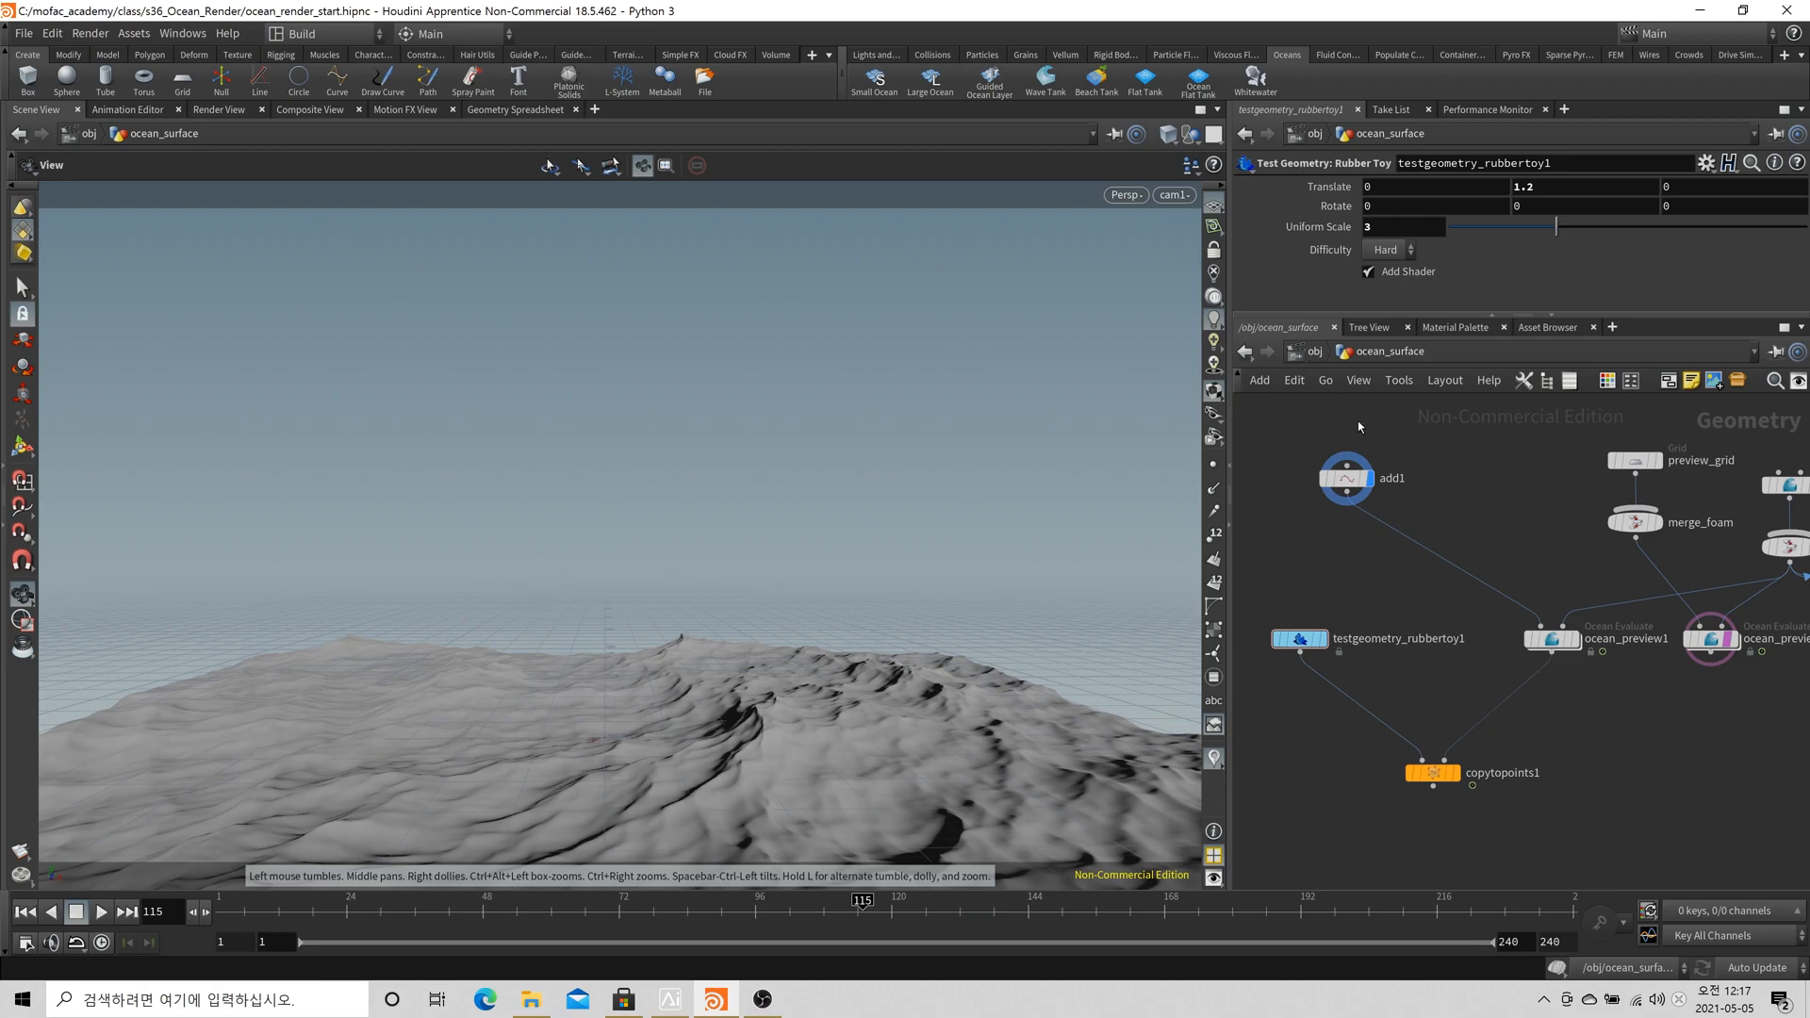
{"action": "left_click", "coordinate": [1733, 639]}
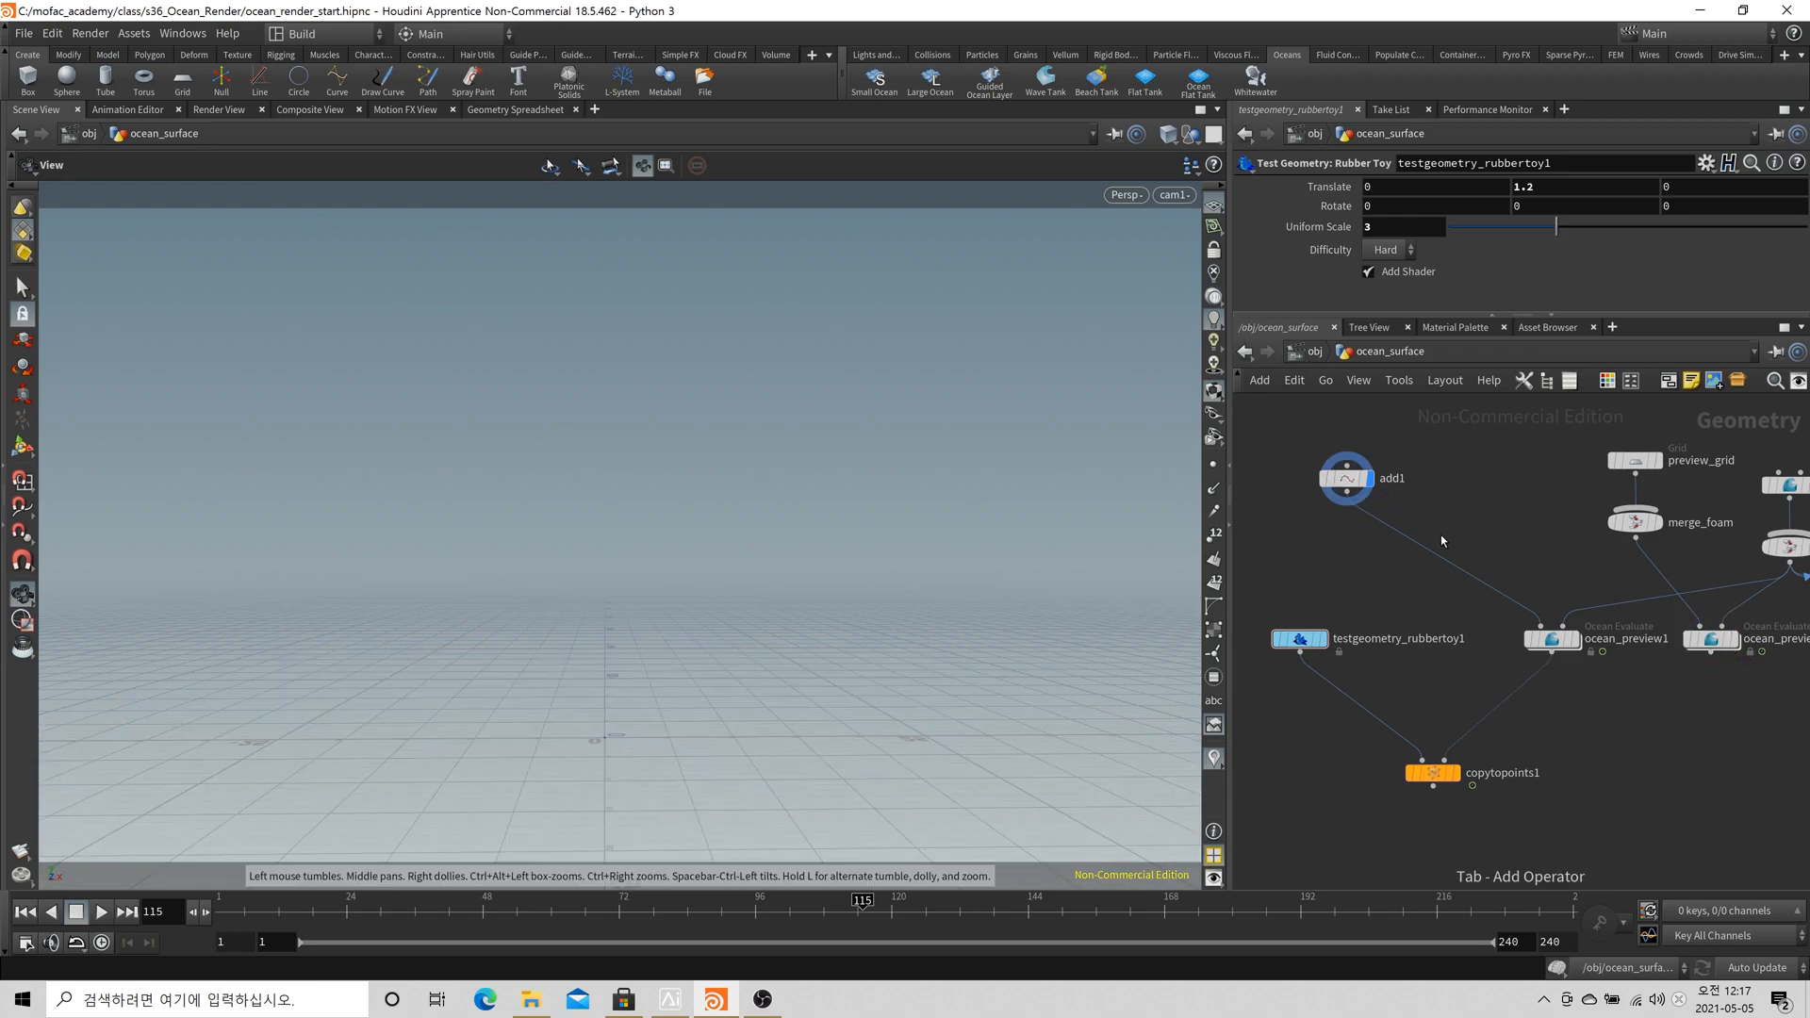
Insert an Attribute Wrangle between add1 and ocean_preview1, and display copytopoints1 again
{"action": "key", "text": "Tab"}
{"action": "type", "text": "attributw"}
{"action": "key", "text": "Return"}
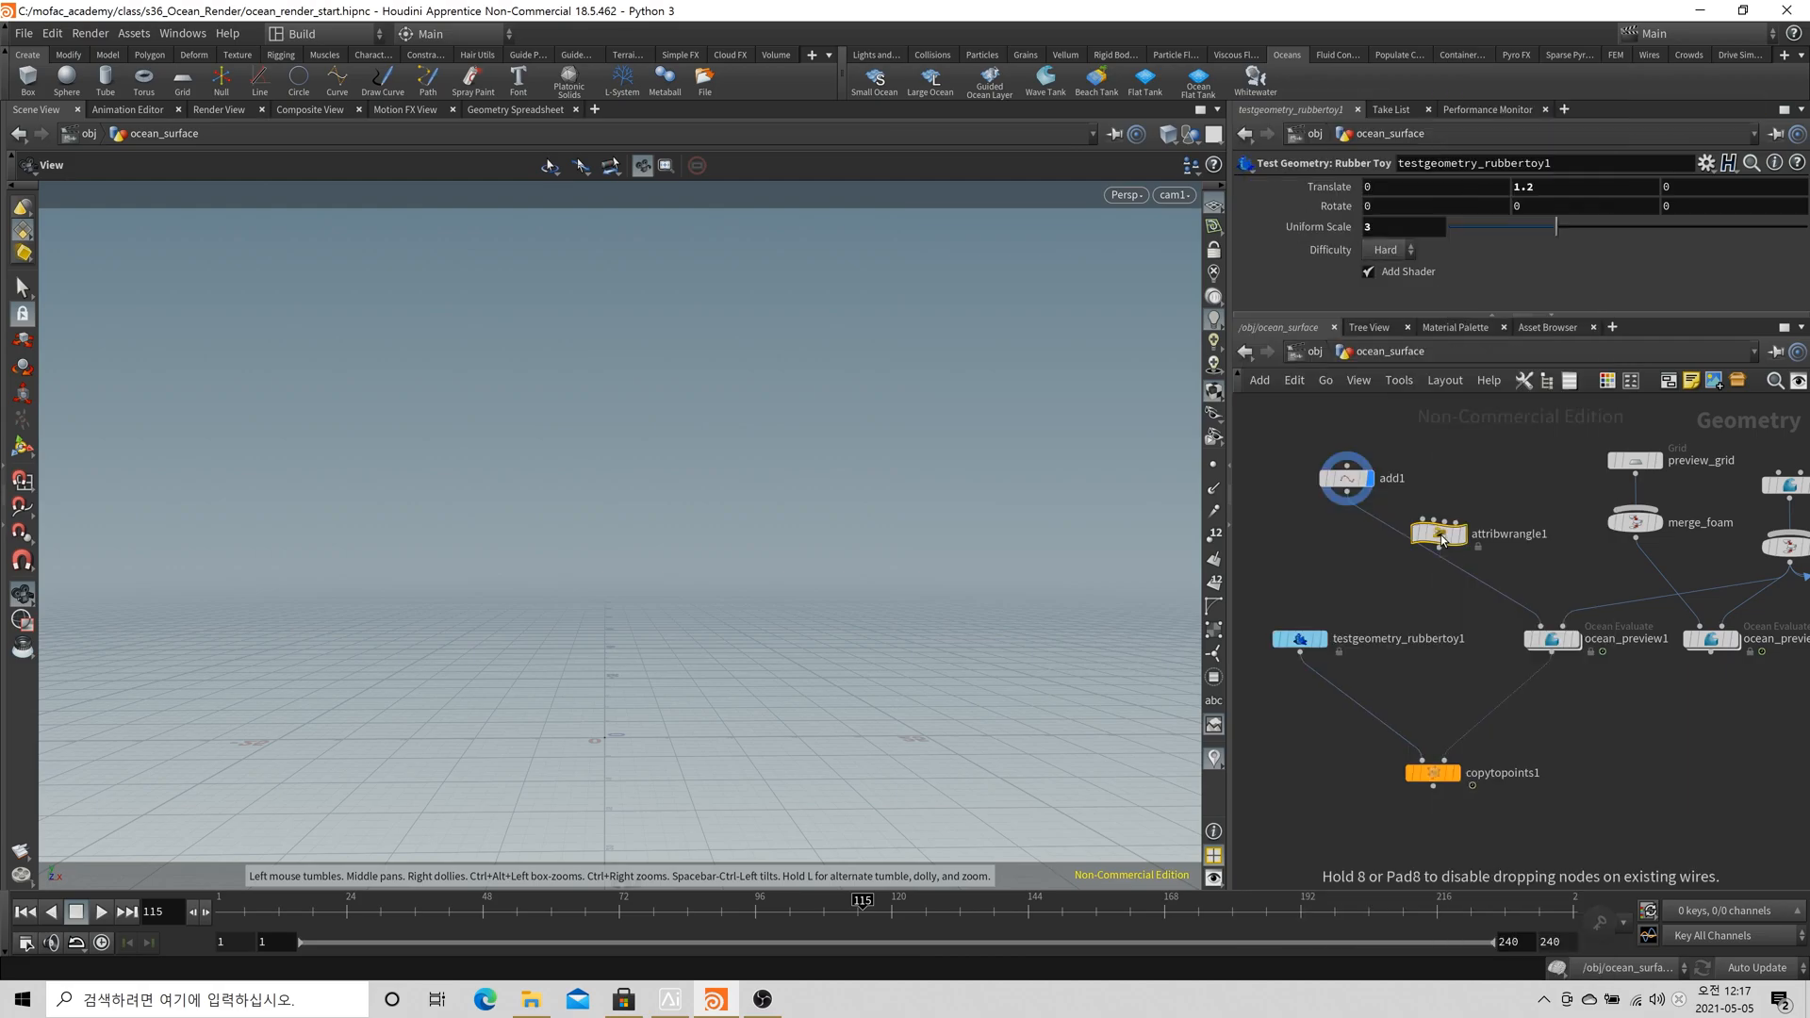
{"action": "left_click", "coordinate": [1434, 528]}
{"action": "left_click_drag", "start_coordinate": [1435, 528], "coordinate": [1357, 535]}
{"action": "left_click", "coordinate": [1367, 537]}
{"action": "left_click", "coordinate": [1454, 772]}
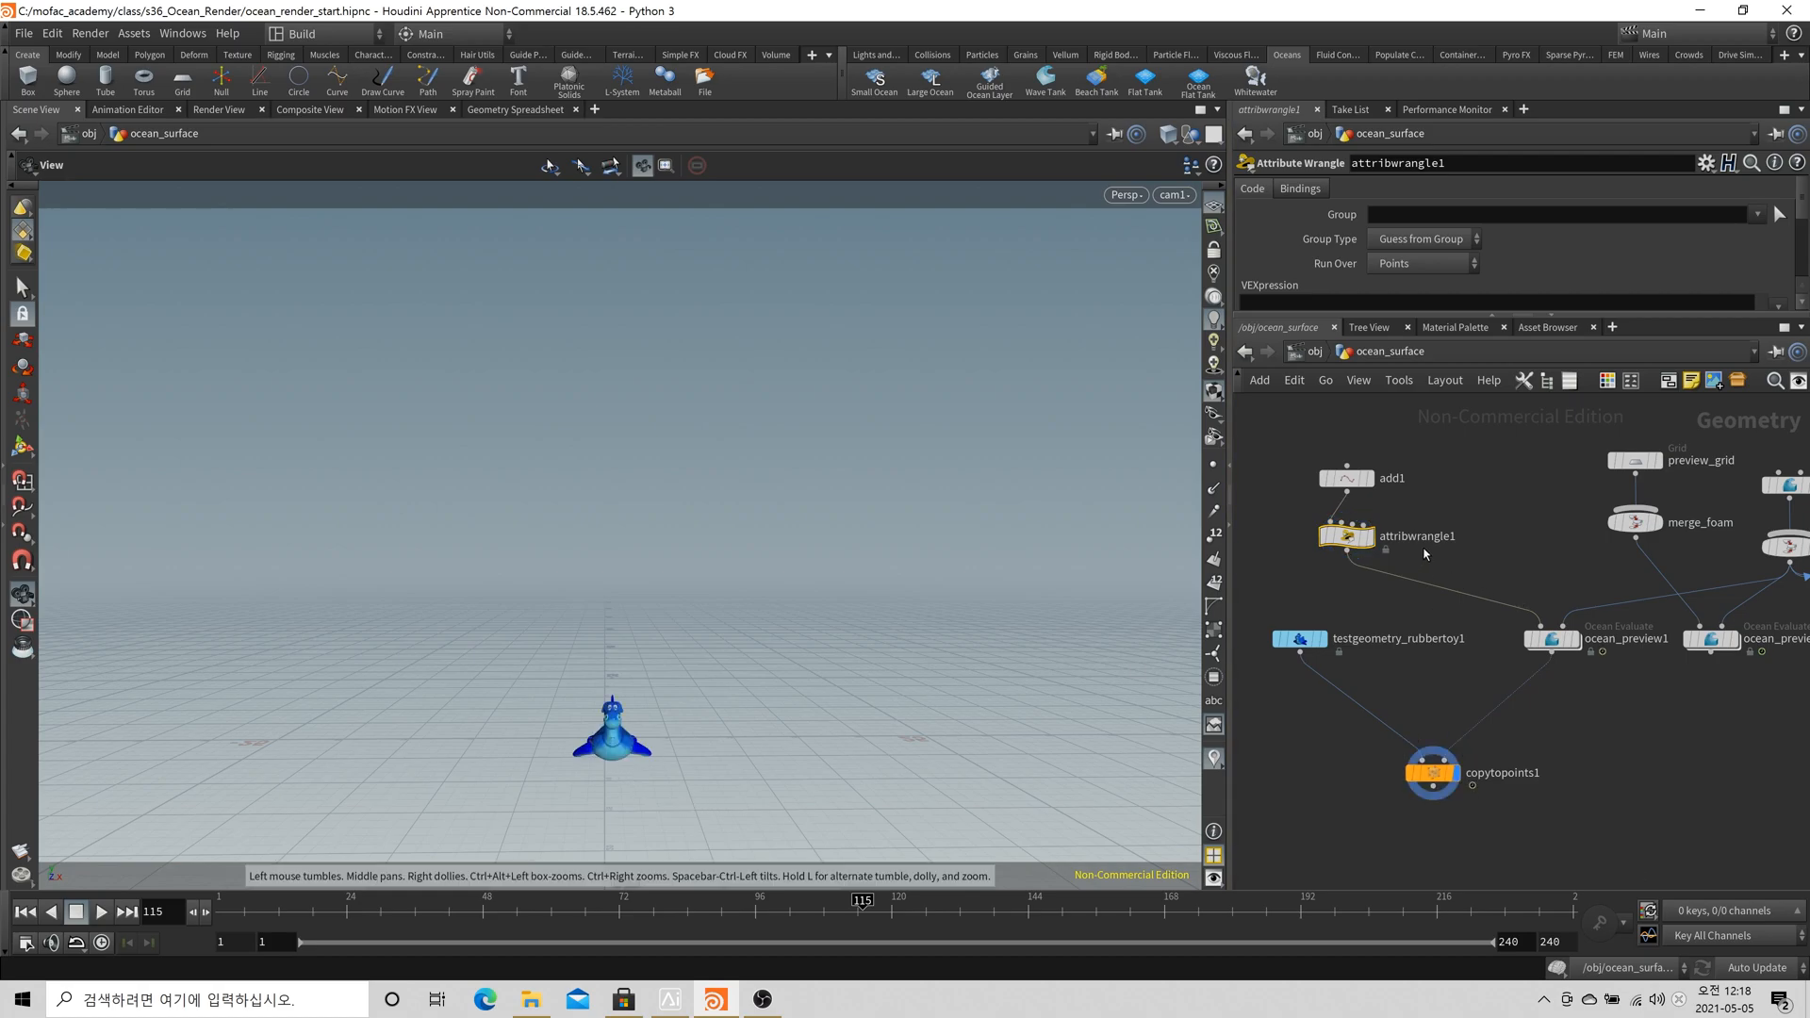
Write the wrangle's VEX as "@N = {1,0,0};" and "v@up = {0,1,0};" to orient the toy
{"action": "left_click_drag", "start_coordinate": [1313, 534], "coordinate": [1312, 530]}
{"action": "left_click_drag", "start_coordinate": [1395, 318], "coordinate": [1391, 442]}
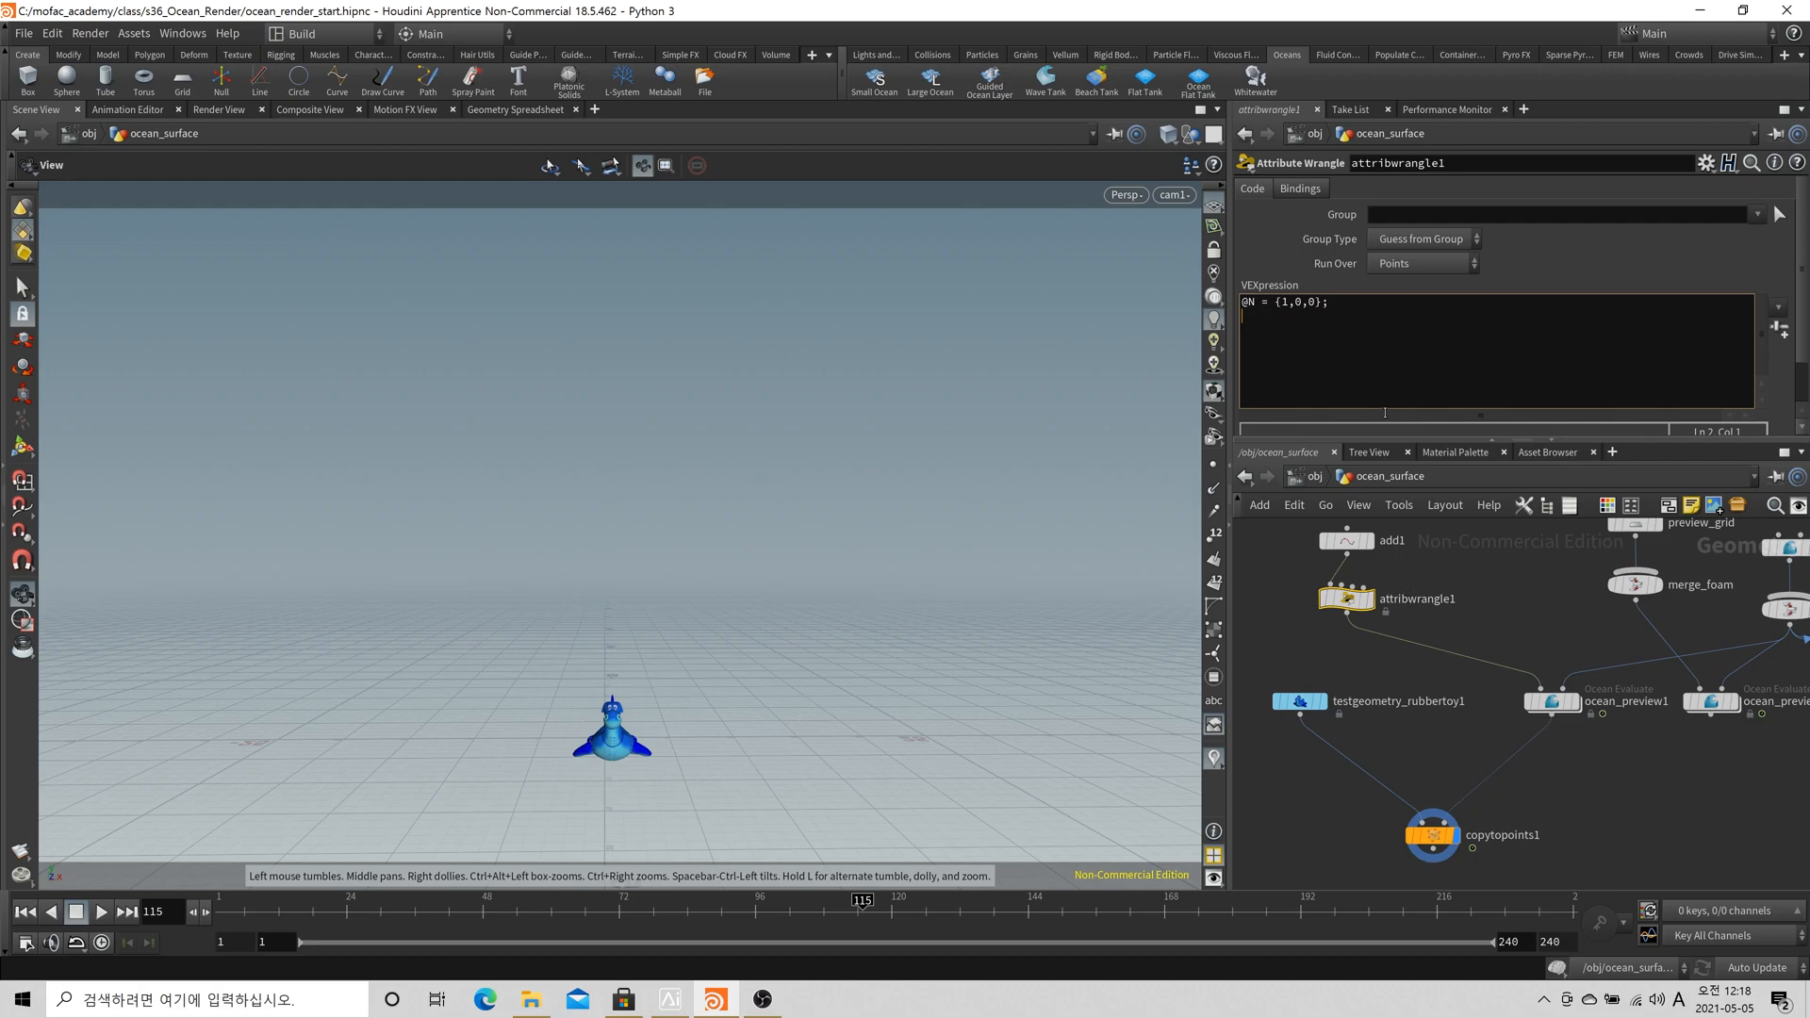
{"action": "type", "text": "p = {0,1,0};"}
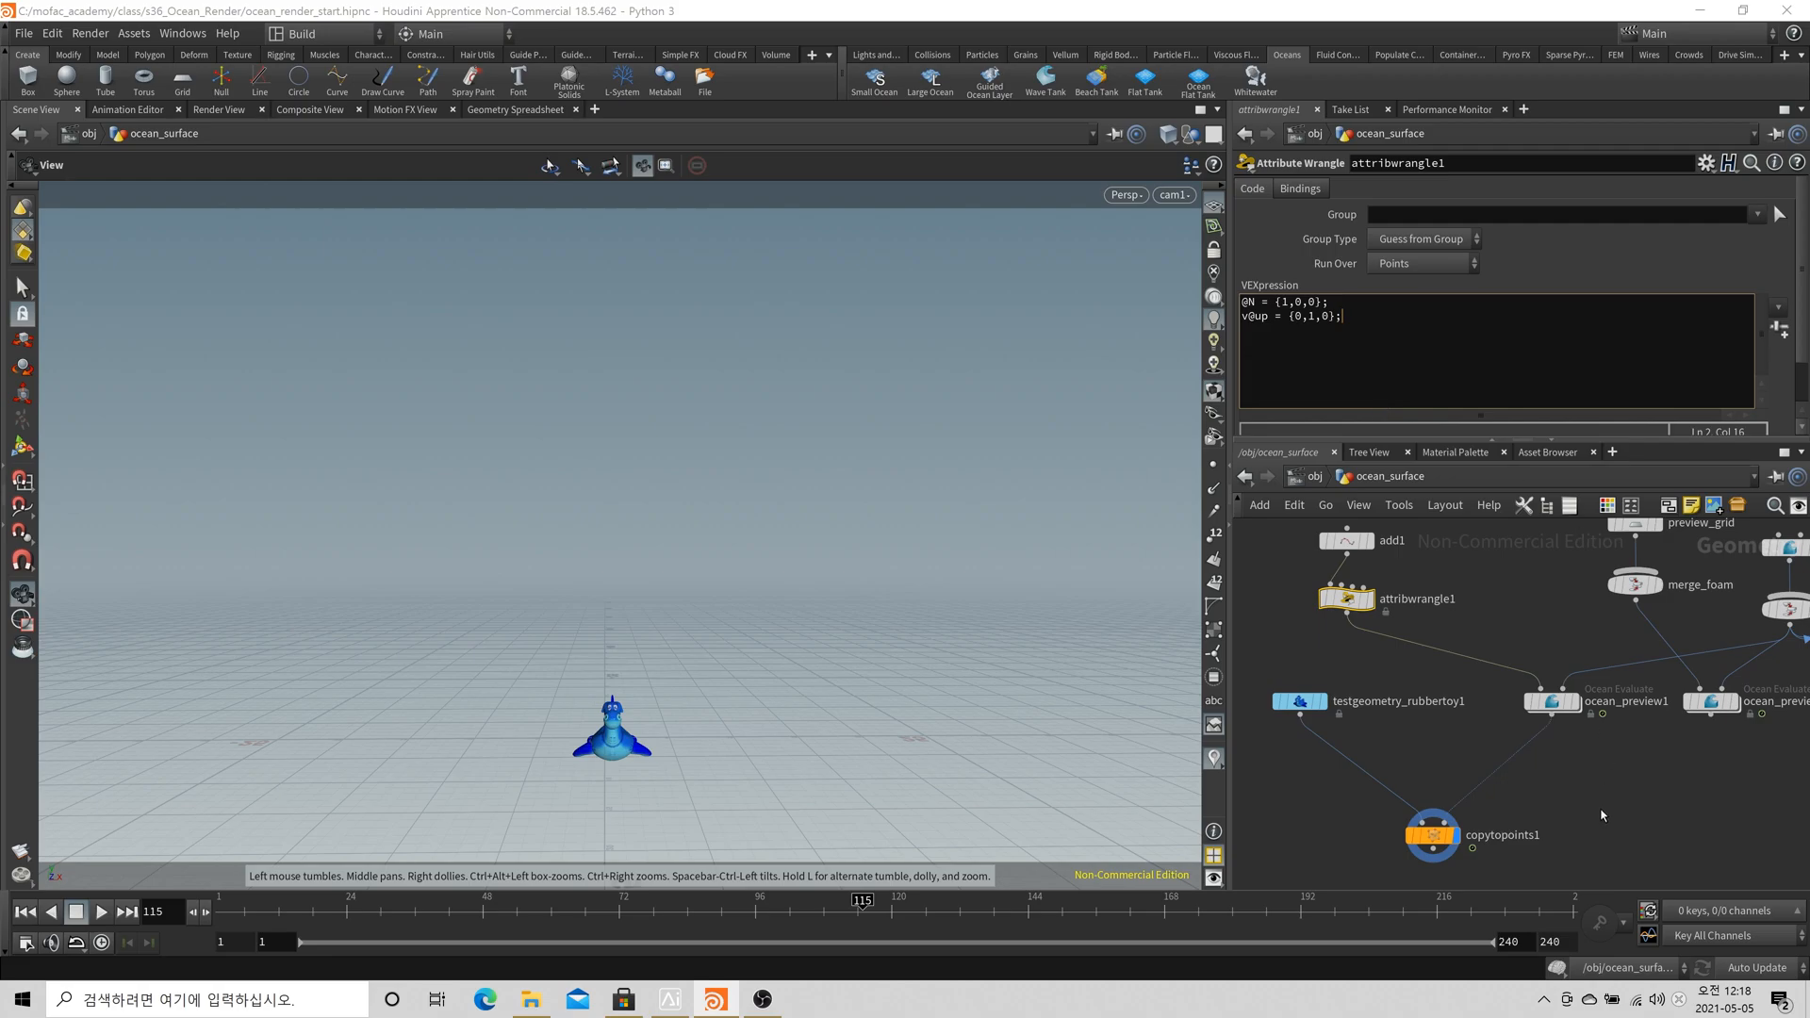
{"action": "left_click", "coordinate": [230, 906]}
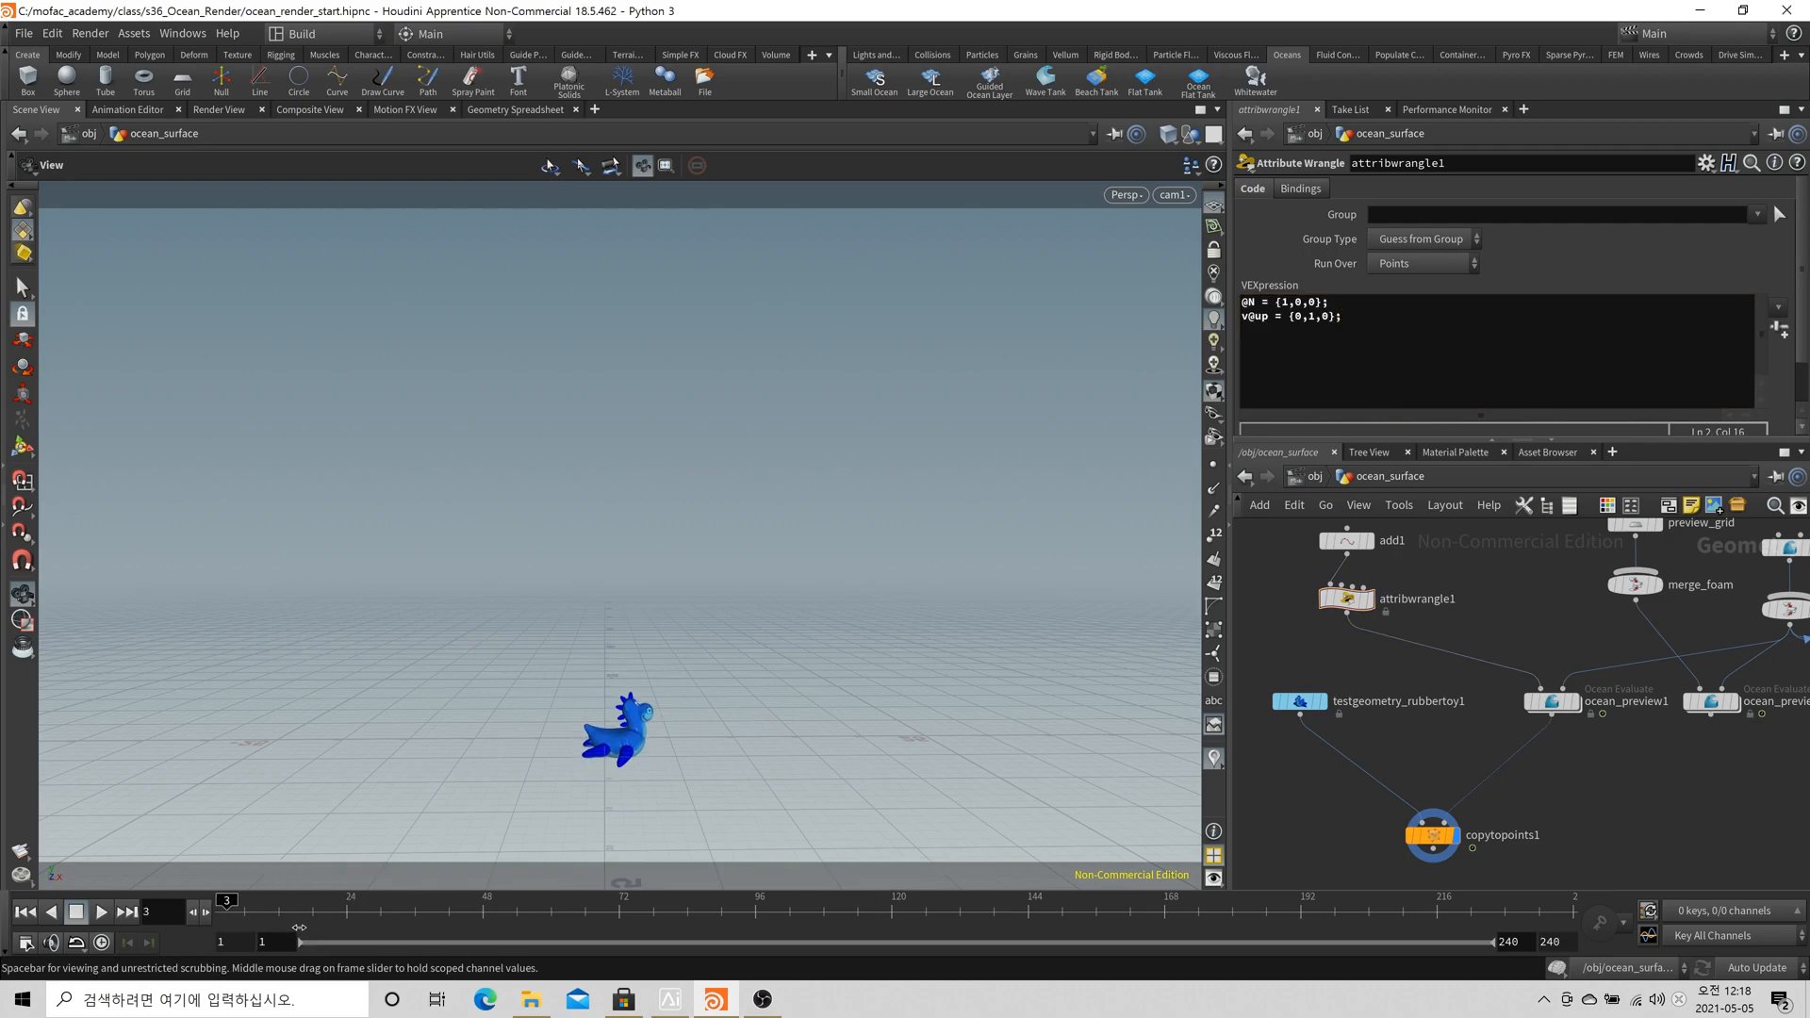
Template ocean_preview alongside the toy and render a flipbook of frames 1 to 240, maximizing it in MPlay
{"action": "left_click", "coordinate": [1729, 703]}
{"action": "left_click", "coordinate": [229, 905]}
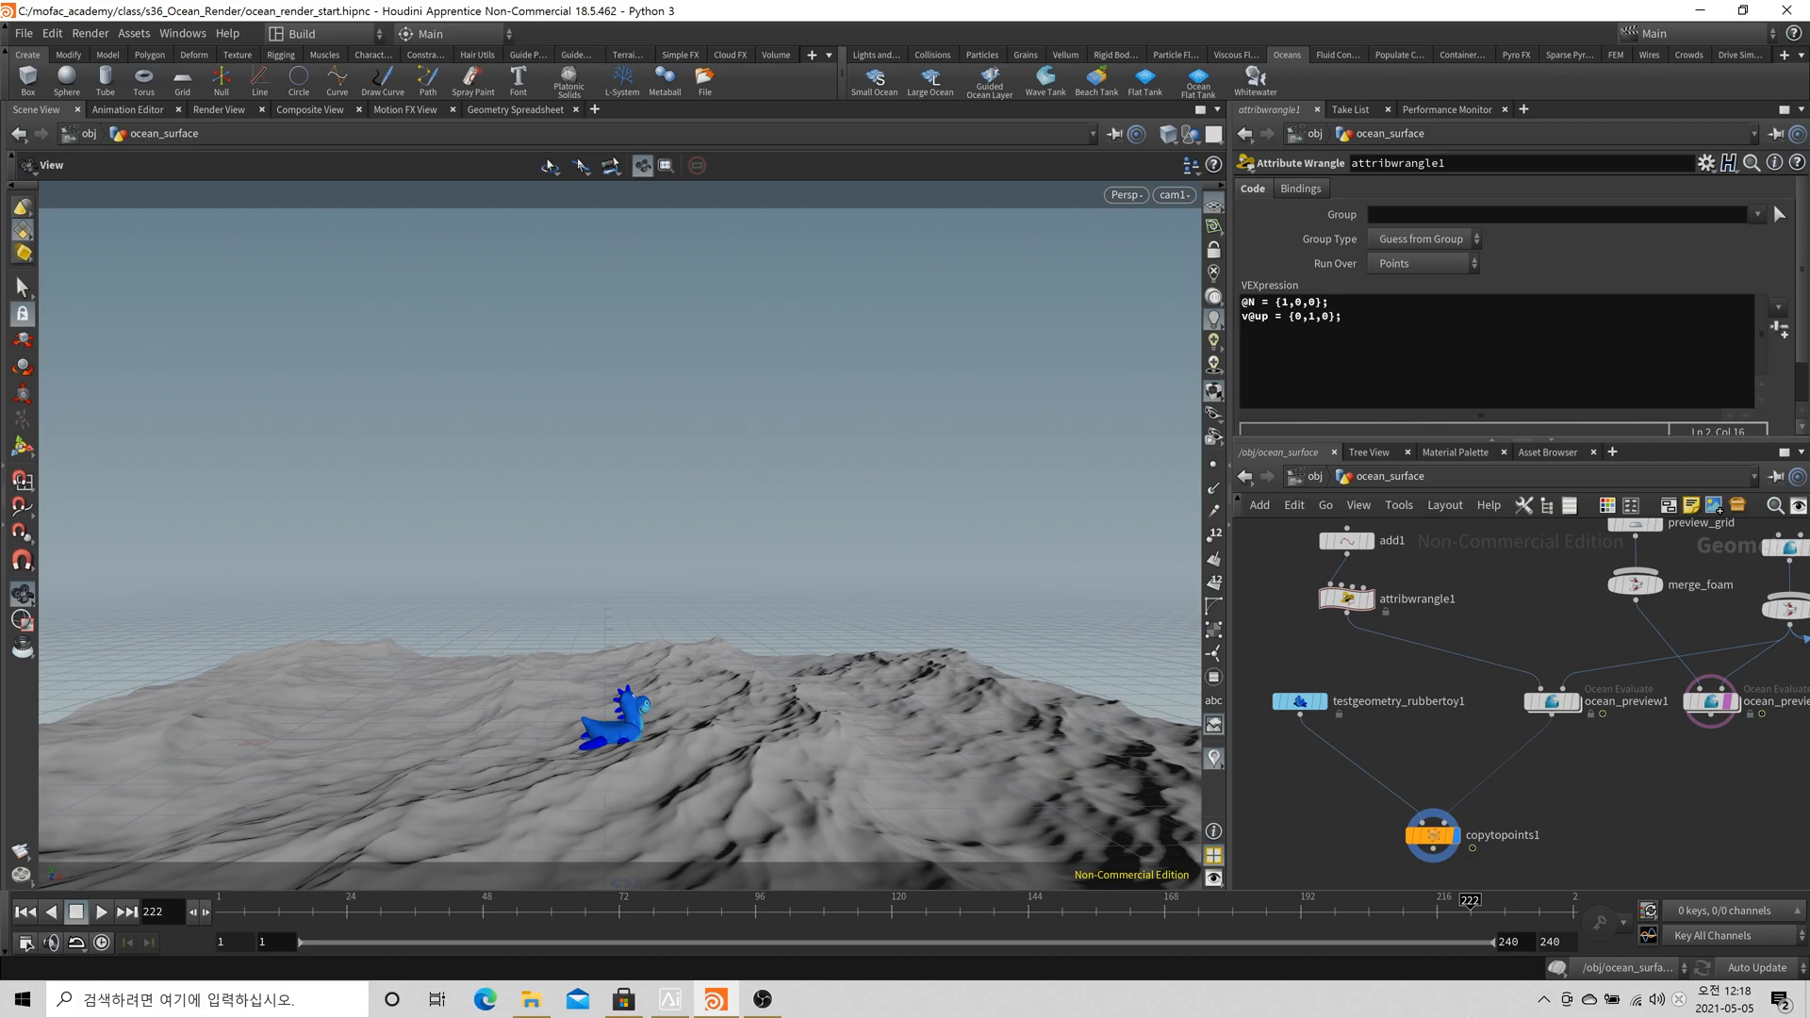
{"action": "left_click", "coordinate": [21, 851]}
{"action": "left_click", "coordinate": [288, 959]}
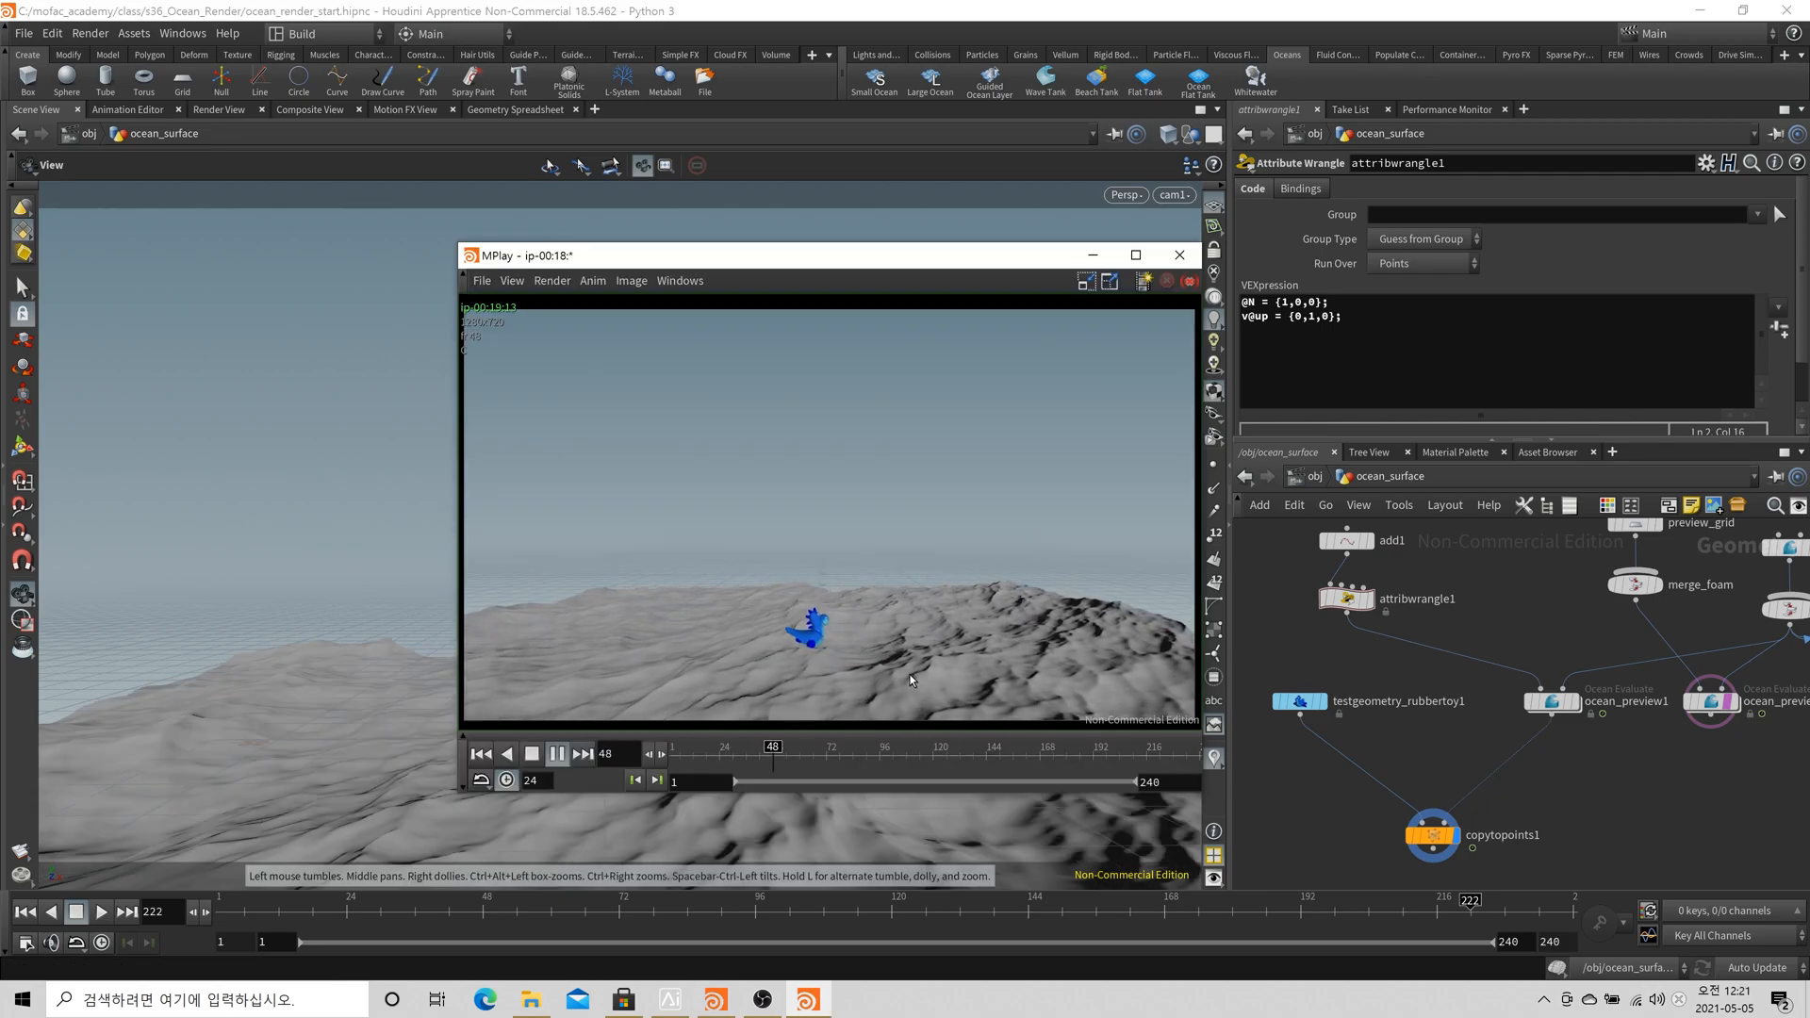
{"action": "left_click", "coordinate": [1135, 256]}
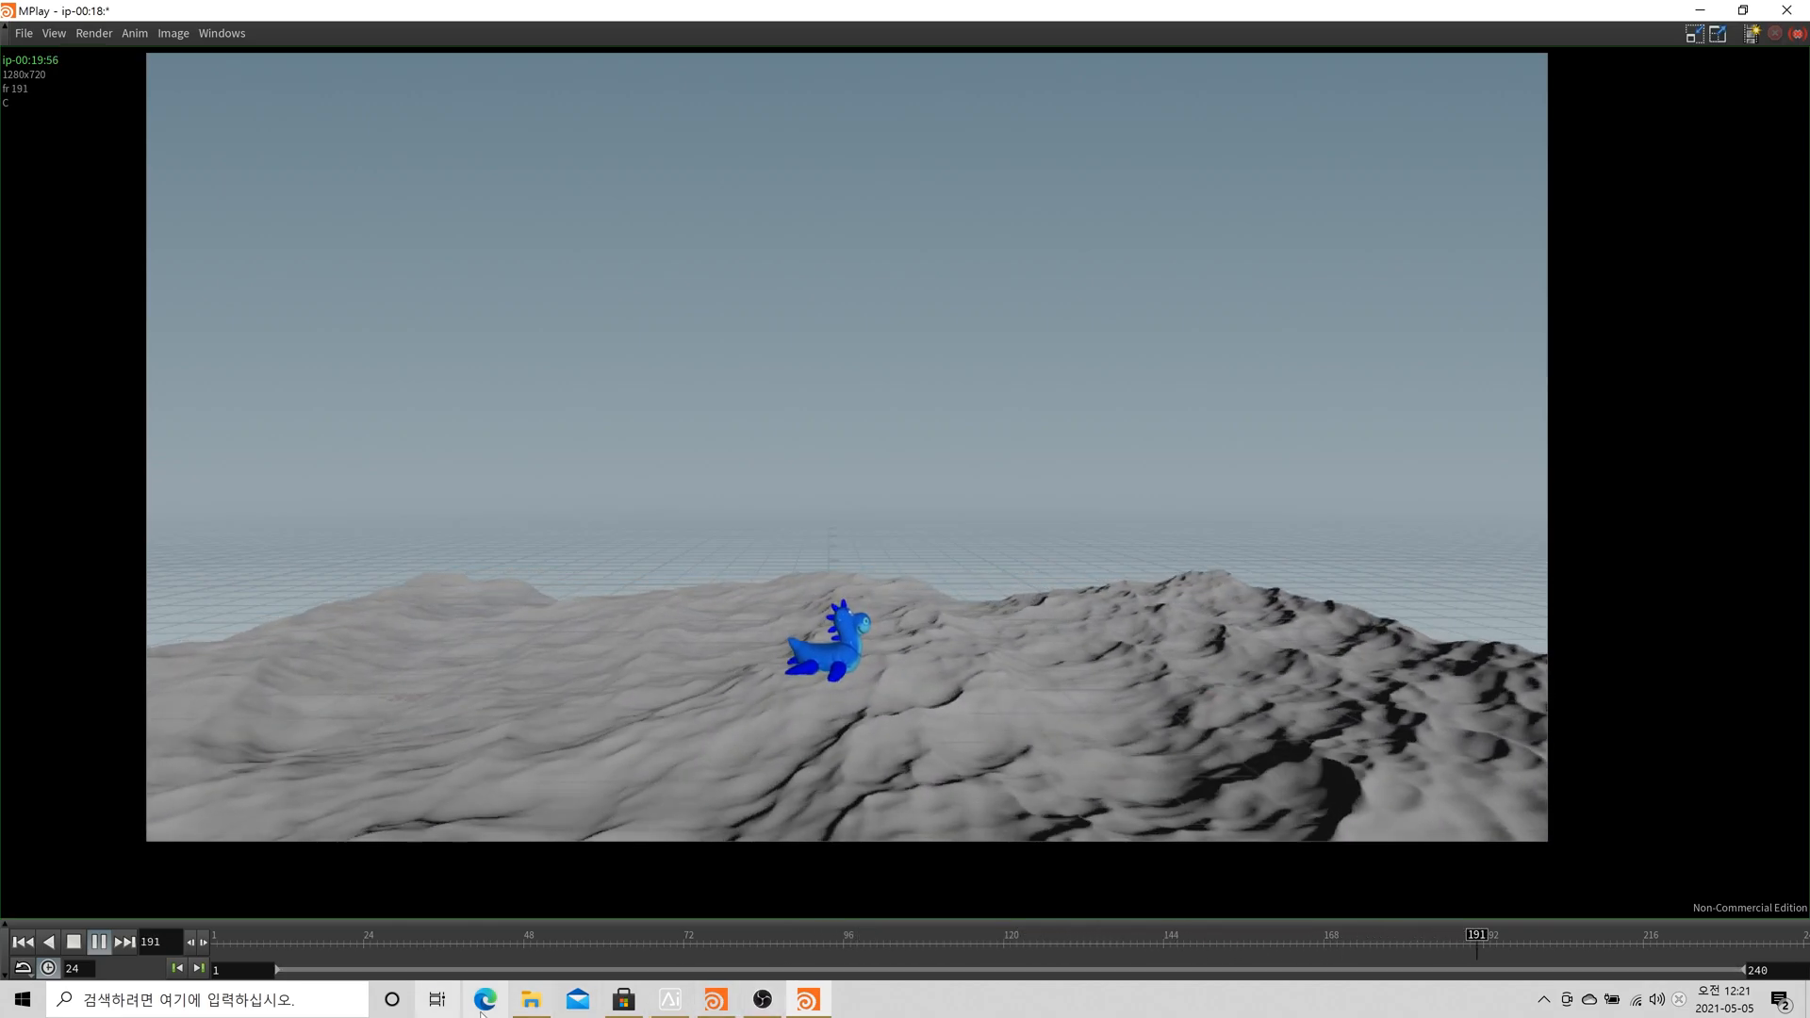
Sketch a wave outline with small jagged spikes in Paint (그림판), then return to Houdini and close the MPlay flipbook
{"action": "left_click", "coordinate": [336, 1013]}
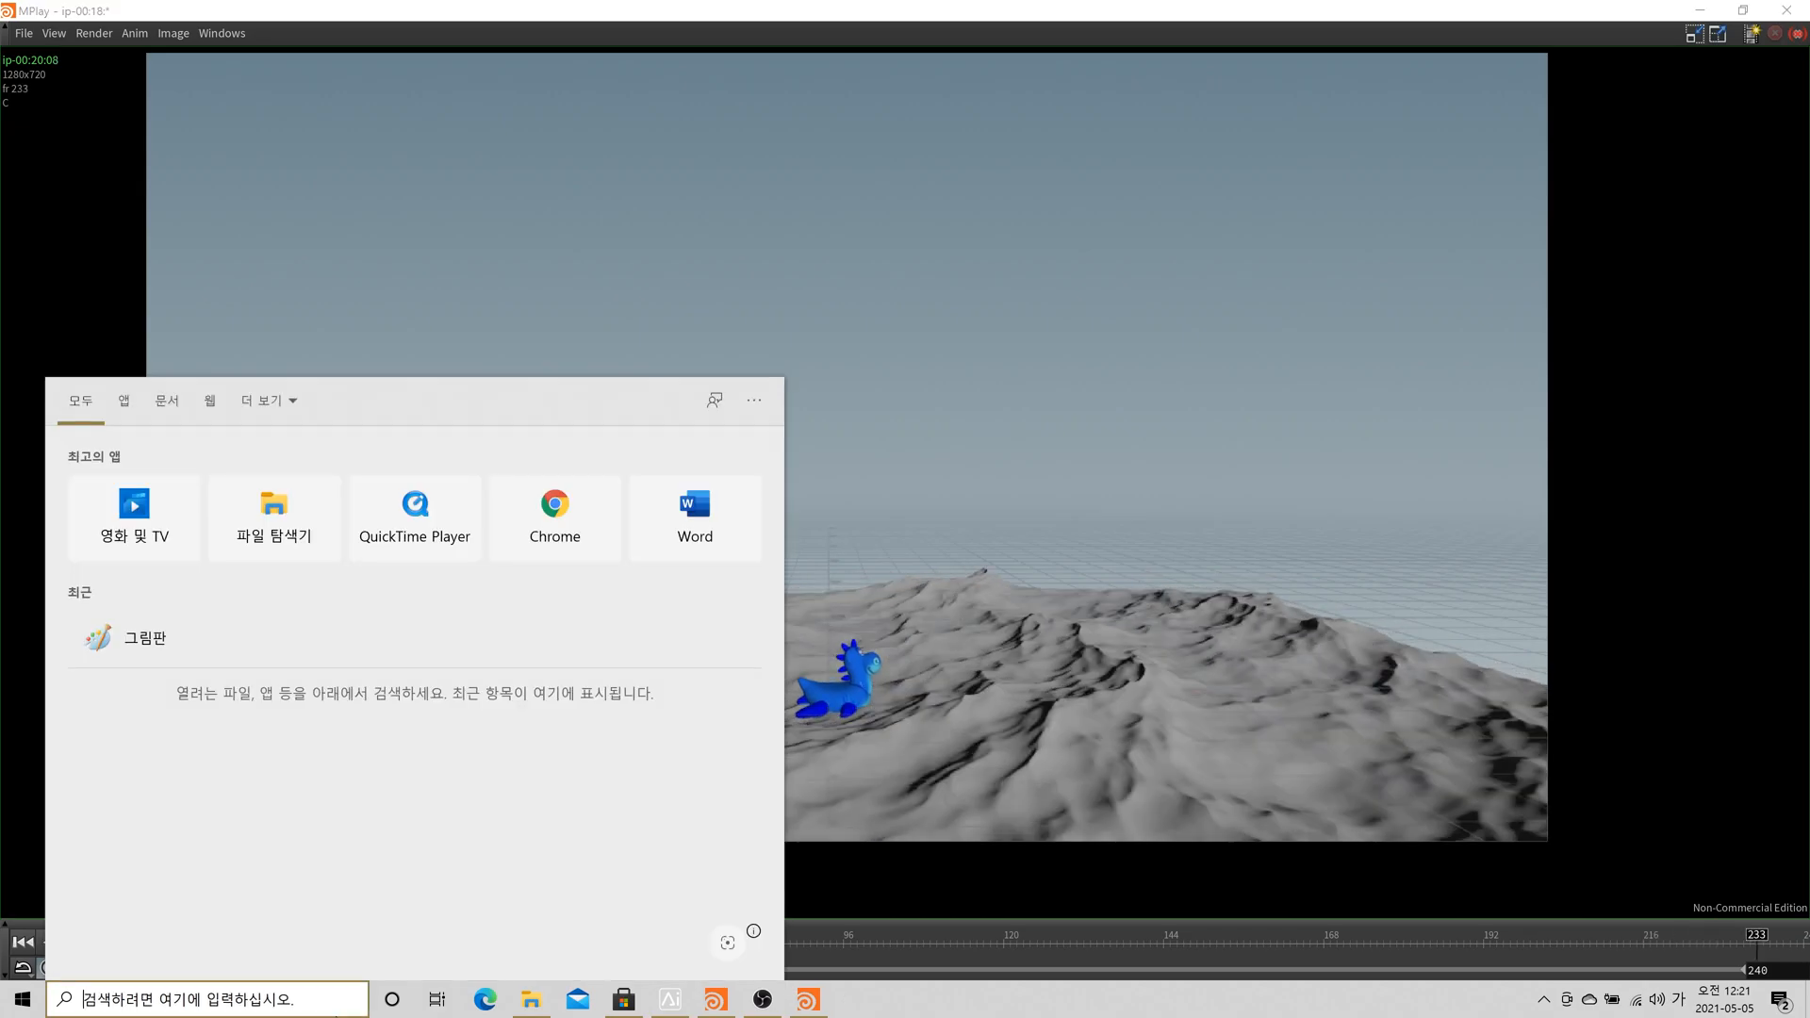
{"action": "type", "text": "r"}
{"action": "key", "text": "BackSpace"}
{"action": "type", "text": "그림판"}
{"action": "key", "text": "Return"}
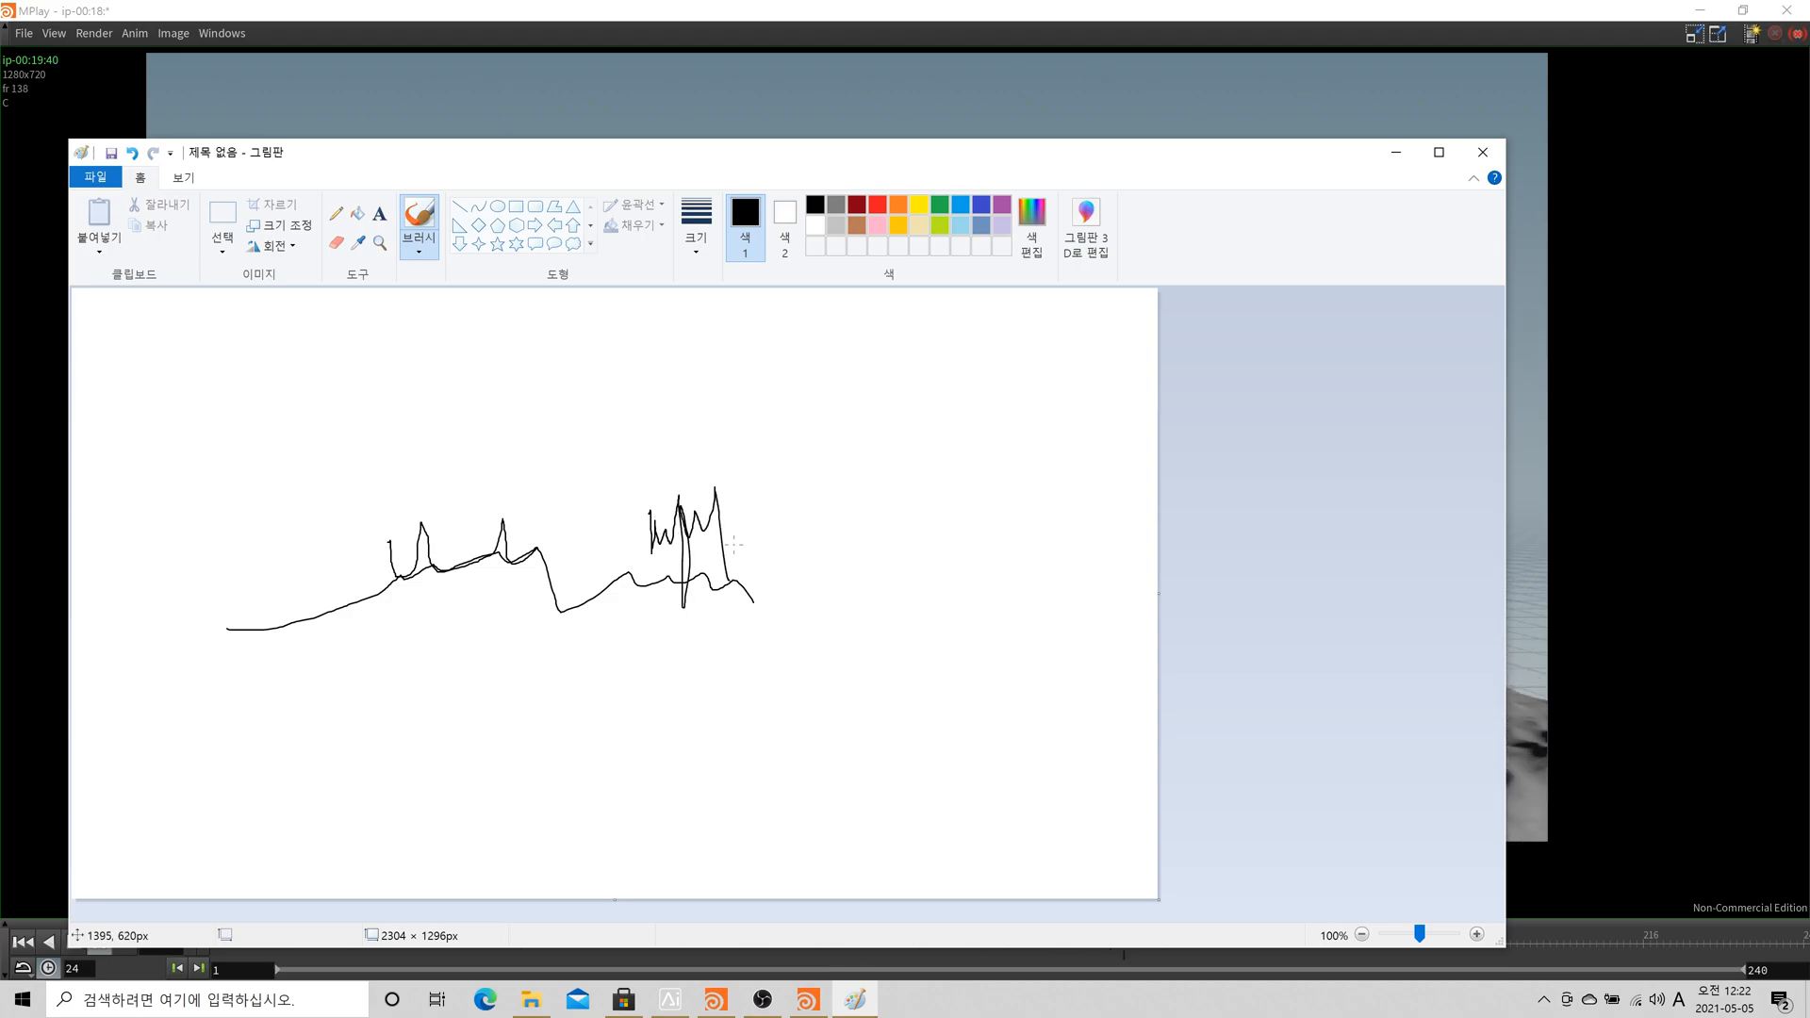
{"action": "left_click", "coordinate": [1401, 159]}
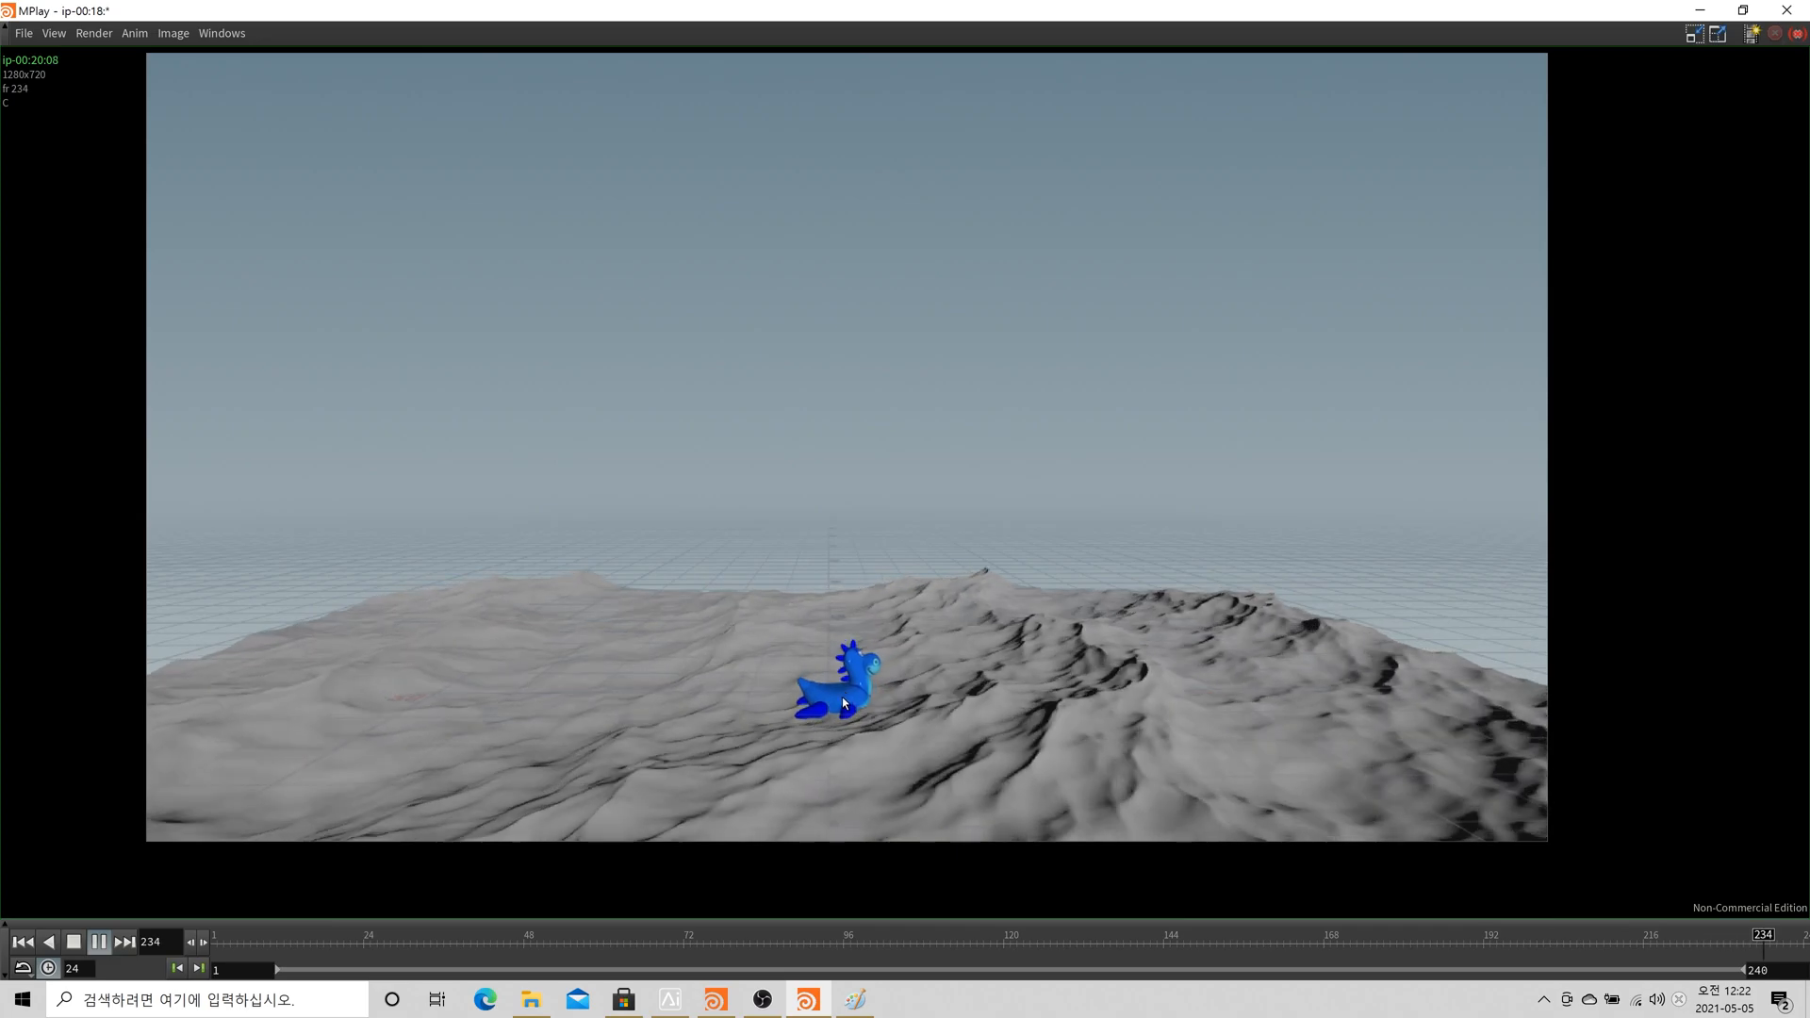
{"action": "left_click_drag", "start_coordinate": [1339, 10], "coordinate": [810, 251]}
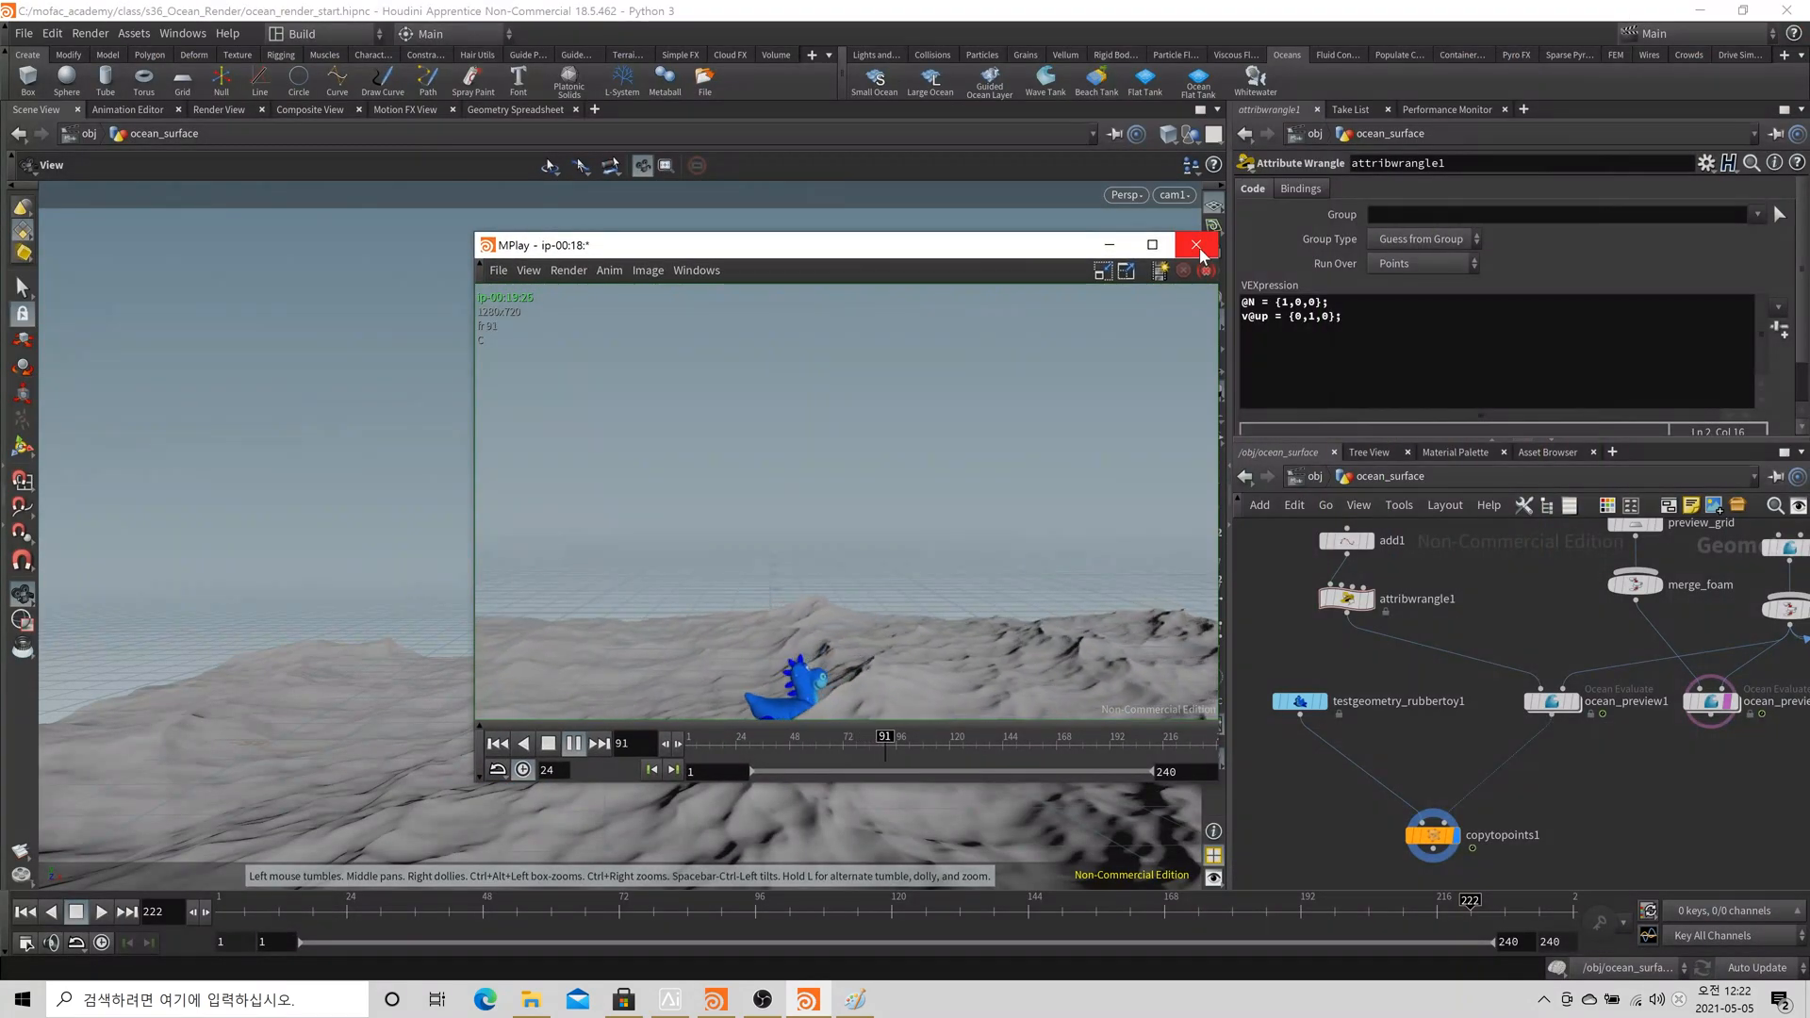
{"action": "left_click", "coordinate": [1197, 247]}
Set oceanspectrum1's Resolution Exponent to 11 and hide the reference grid in the viewport
{"action": "middle_click_drag", "start_coordinate": [1602, 749], "coordinate": [1213, 929]}
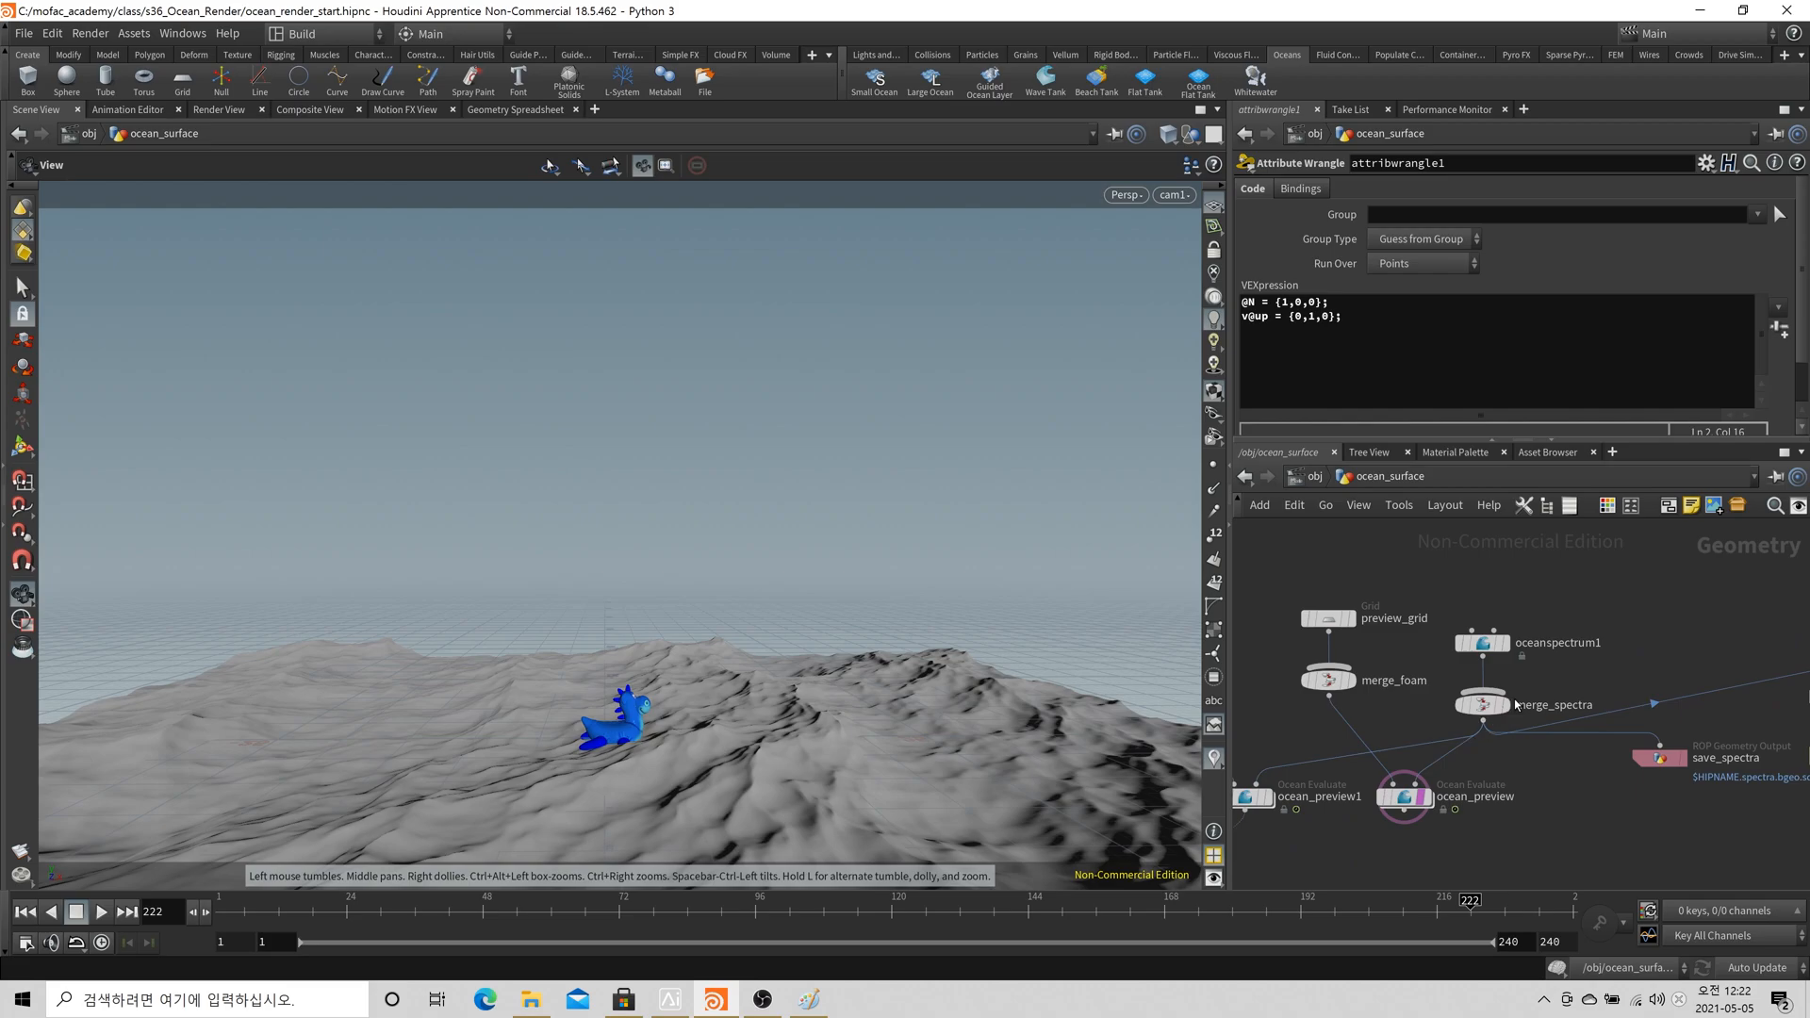
{"action": "left_click", "coordinate": [1483, 643]}
{"action": "scroll", "coordinate": [1464, 326], "scroll_direction": "up", "scroll_amount": 5}
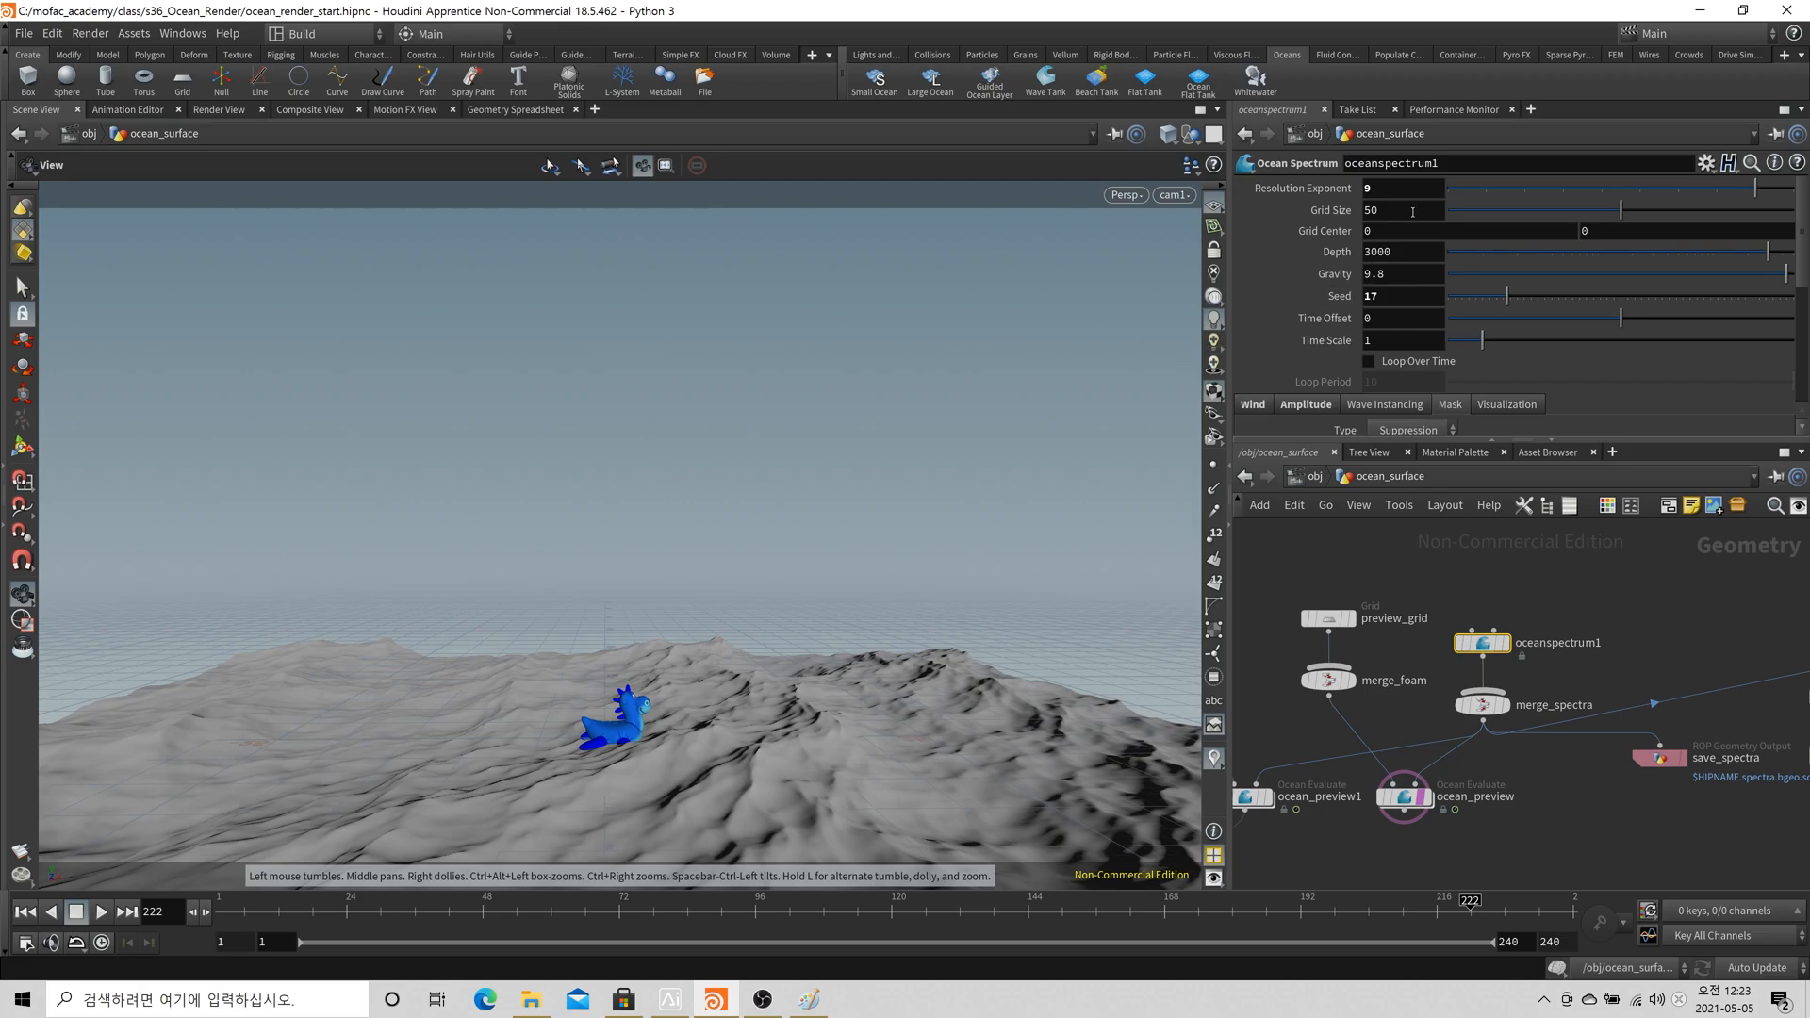
{"action": "mouse_move", "coordinate": [1325, 190]}
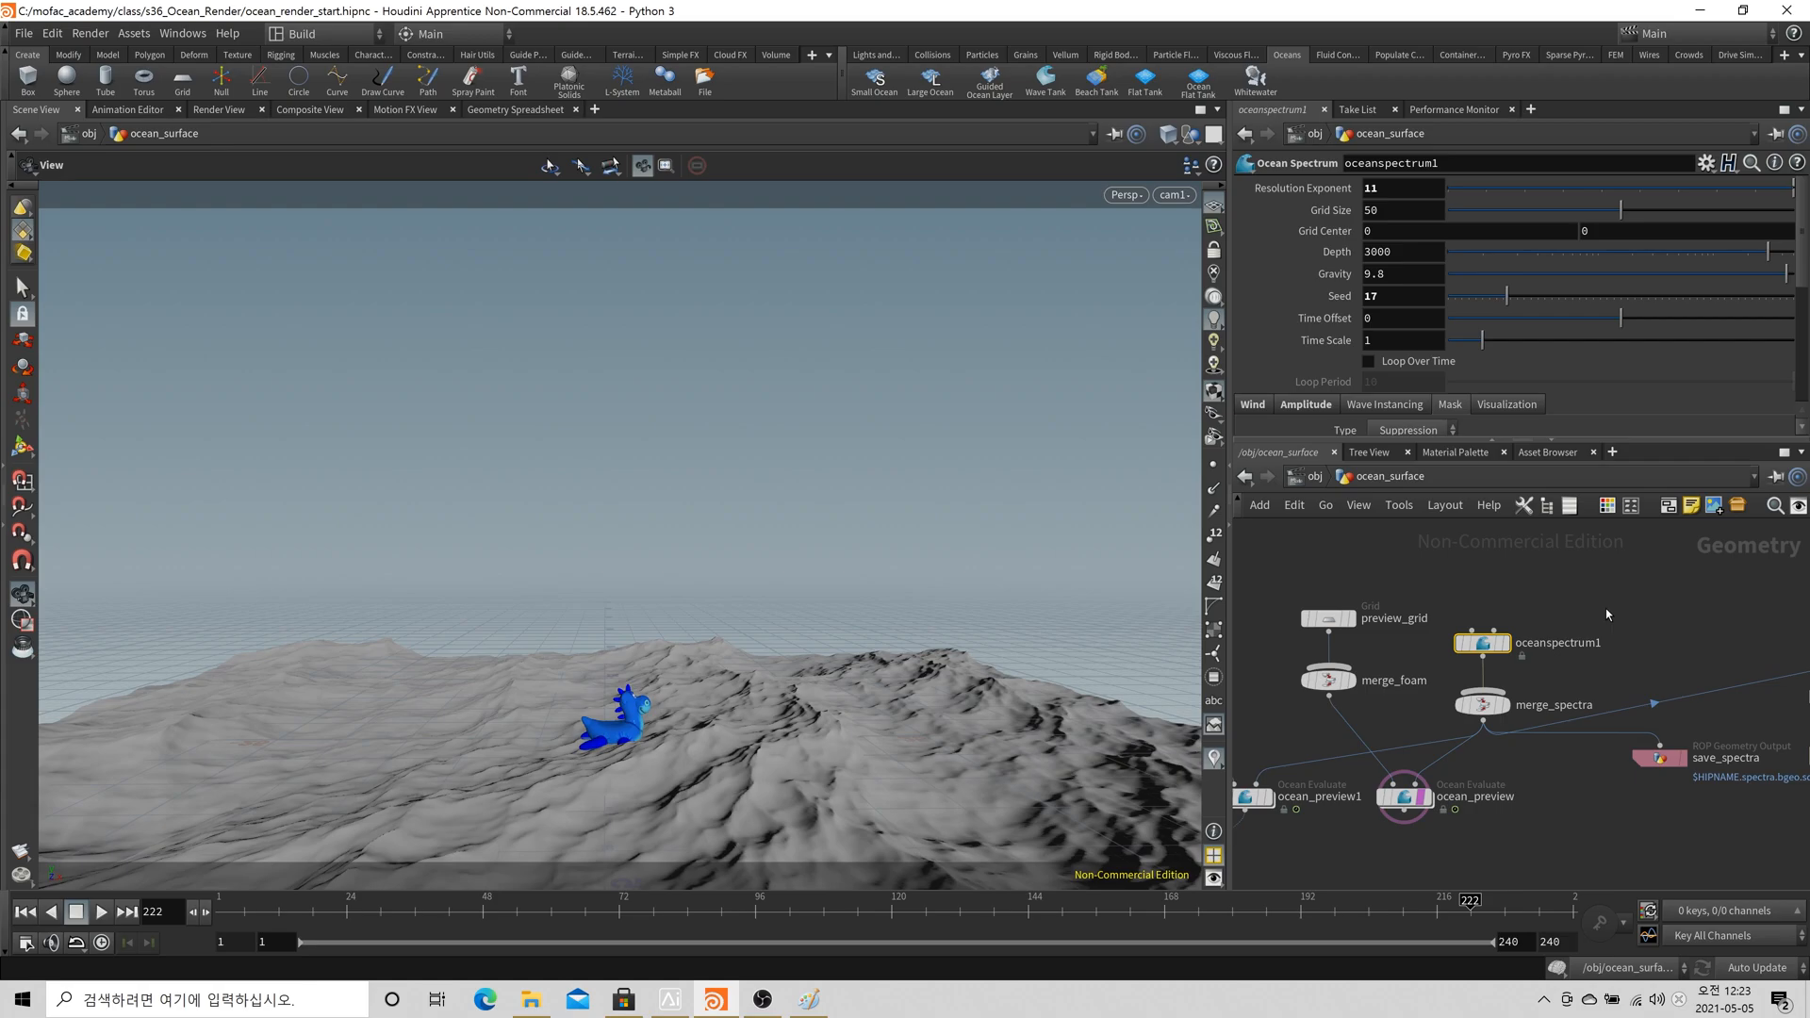
{"action": "left_click", "coordinate": [1215, 205]}
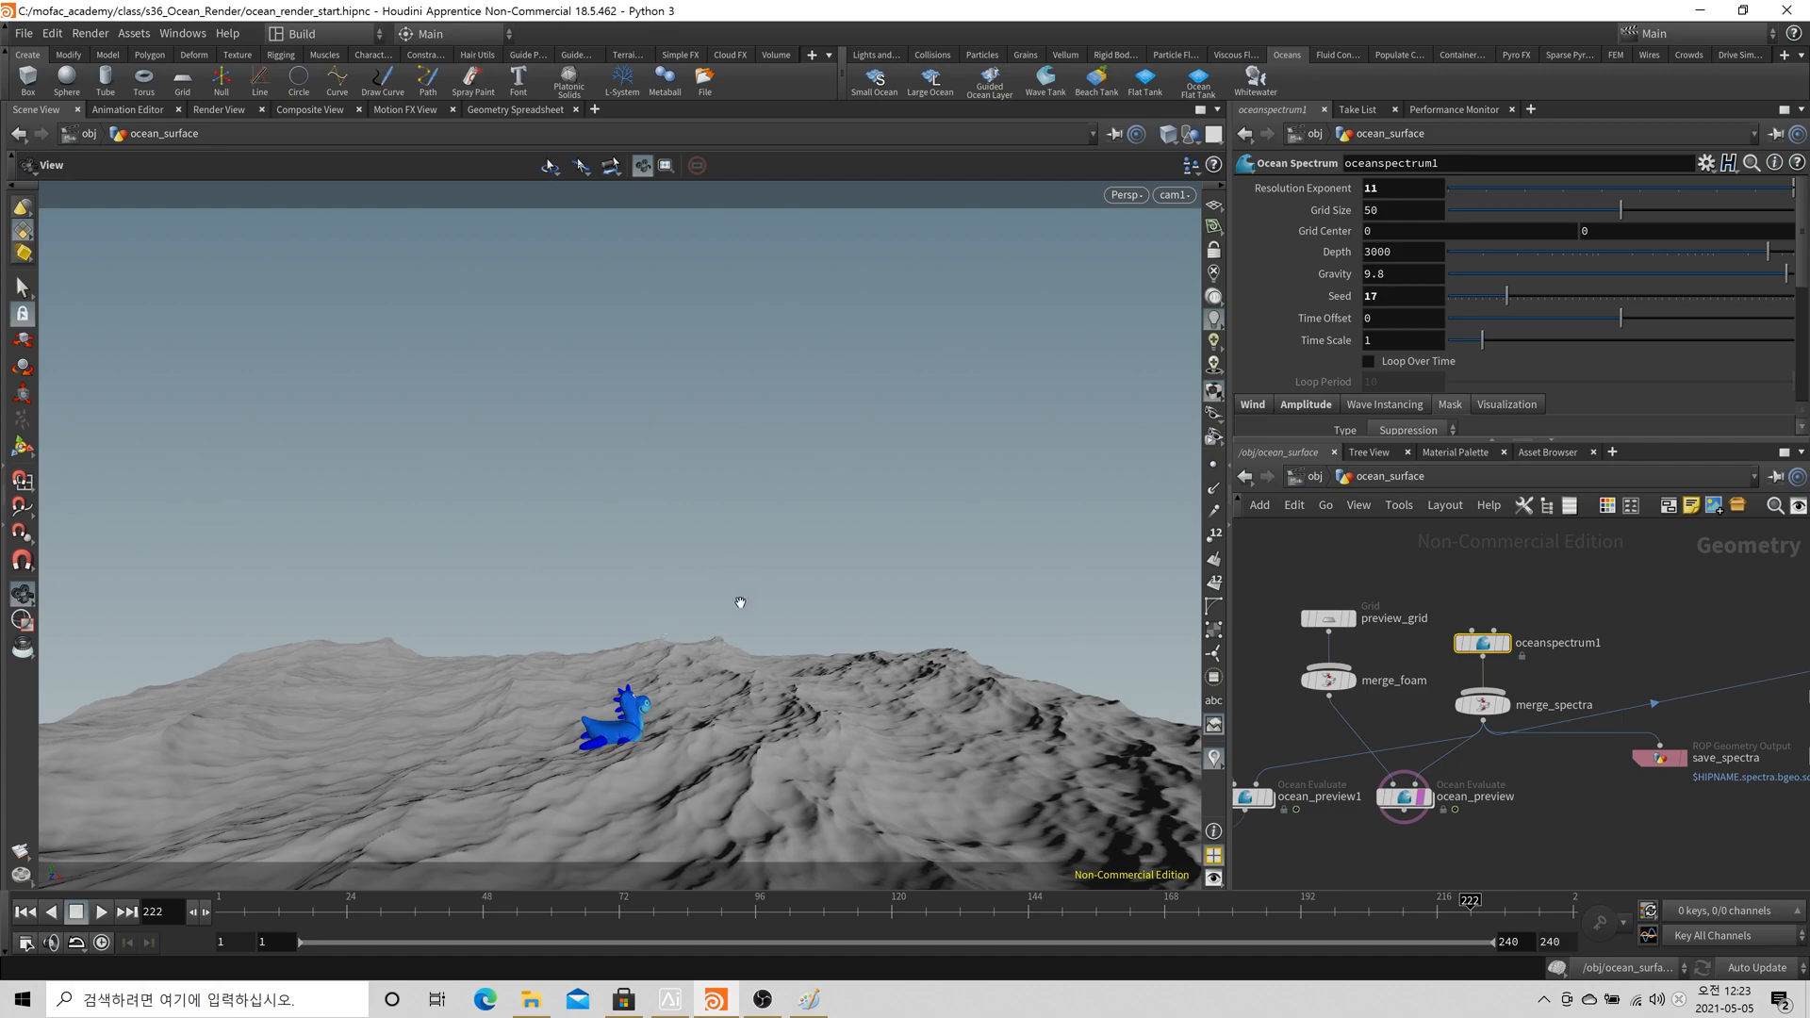
{"action": "middle_click_drag", "start_coordinate": [1637, 767], "coordinate": [1805, 675]}
{"action": "scroll", "coordinate": [1515, 758], "scroll_direction": "up", "scroll_amount": 2}
{"action": "scroll", "coordinate": [1538, 739], "scroll_direction": "down", "scroll_amount": 2}
{"action": "middle_click_drag", "start_coordinate": [1522, 725], "coordinate": [1437, 763]}
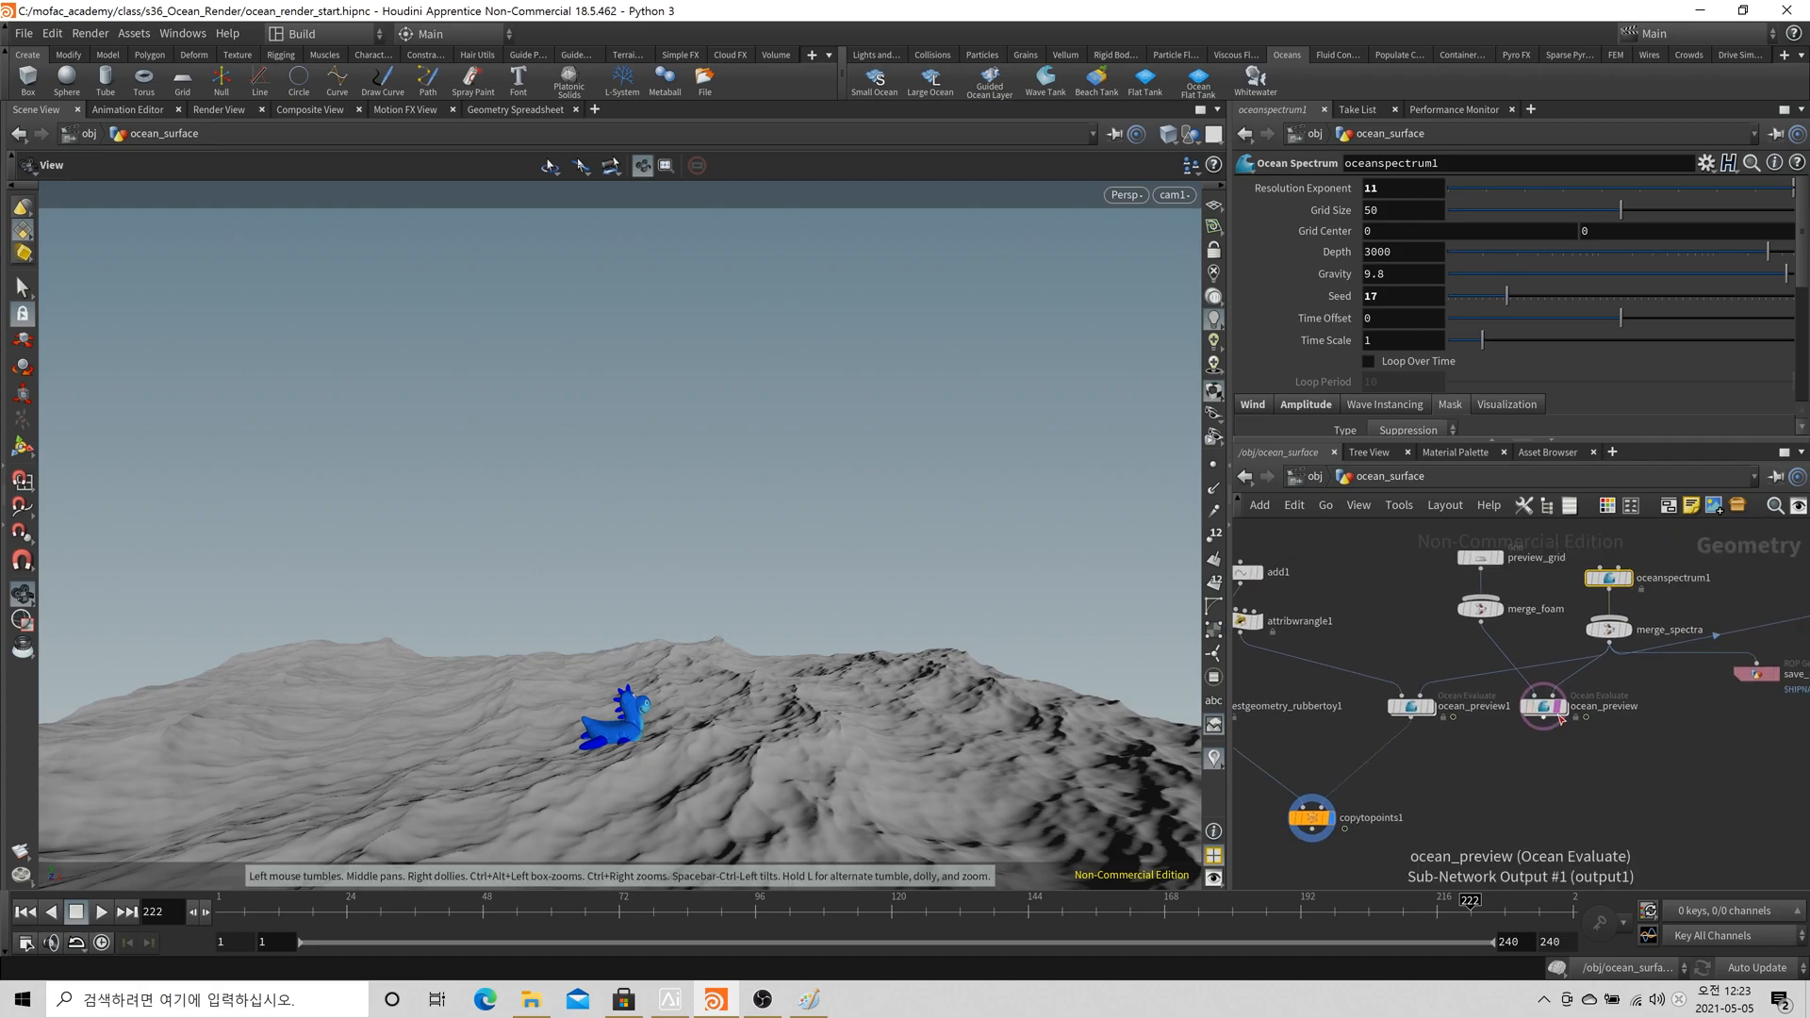
{"action": "middle_click_drag", "start_coordinate": [1245, 735], "coordinate": [1312, 736]}
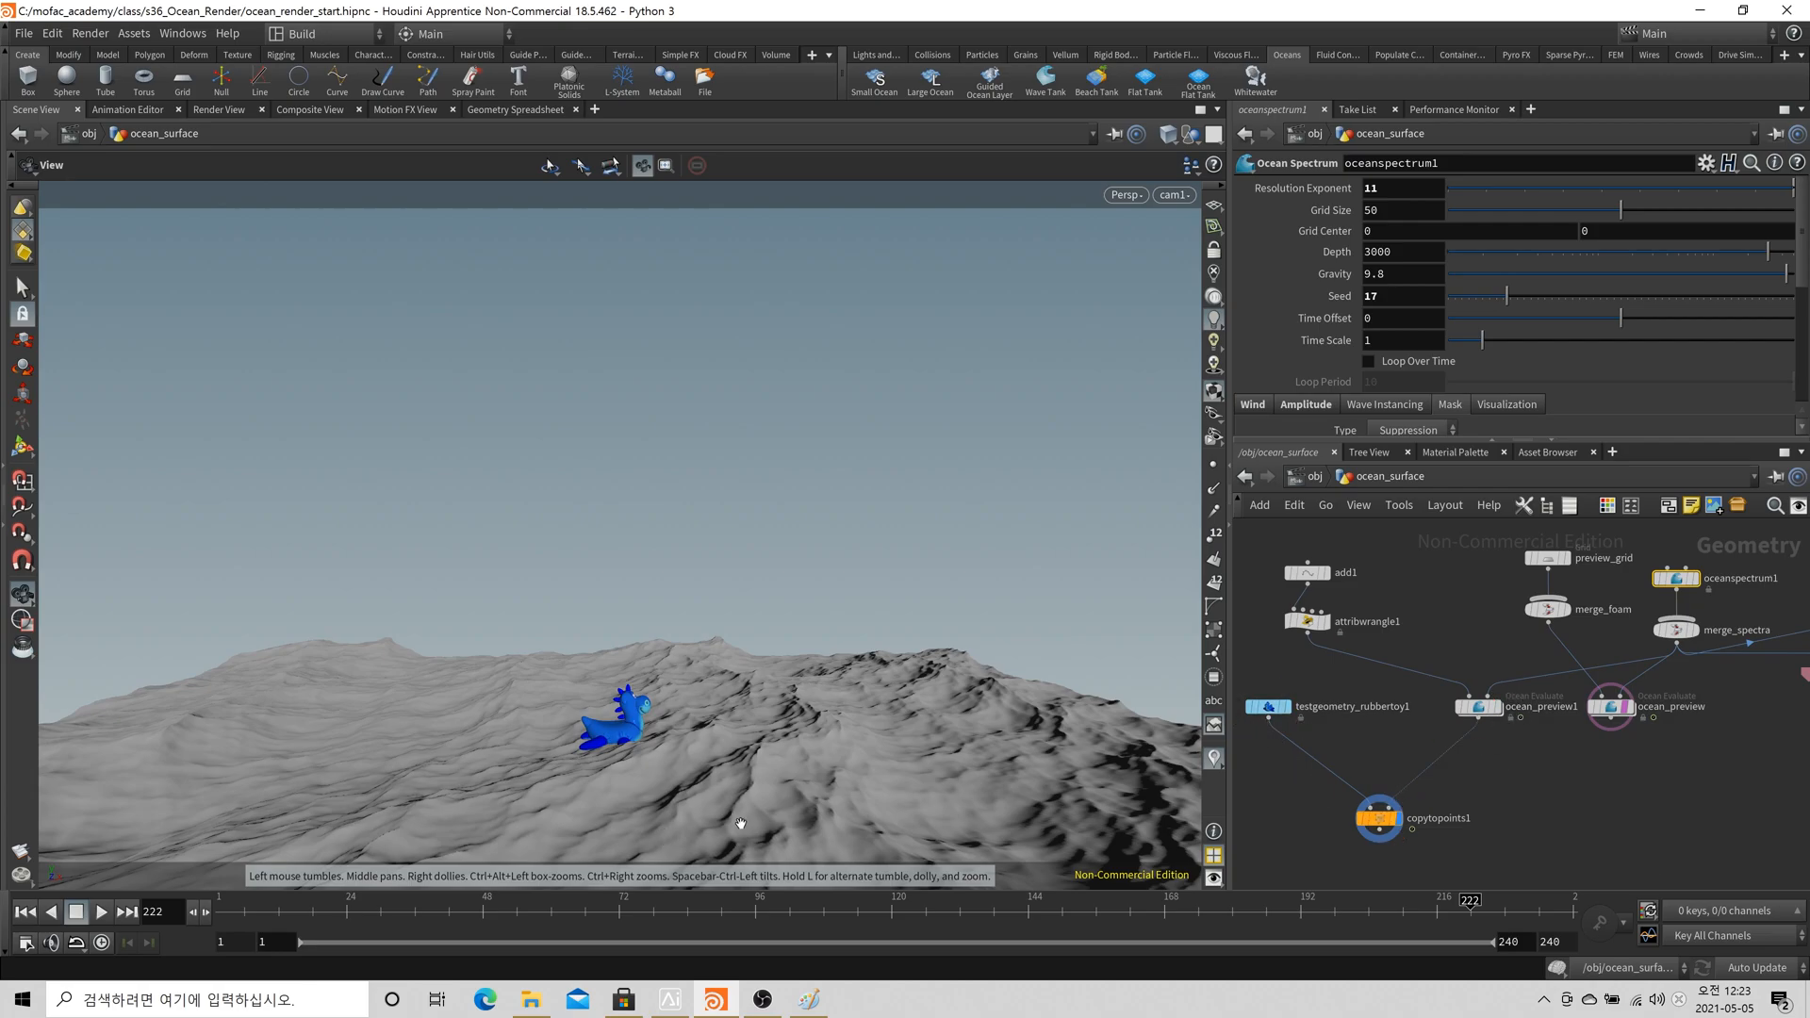
{"action": "scroll", "coordinate": [1508, 698], "scroll_direction": "up", "scroll_amount": 3}
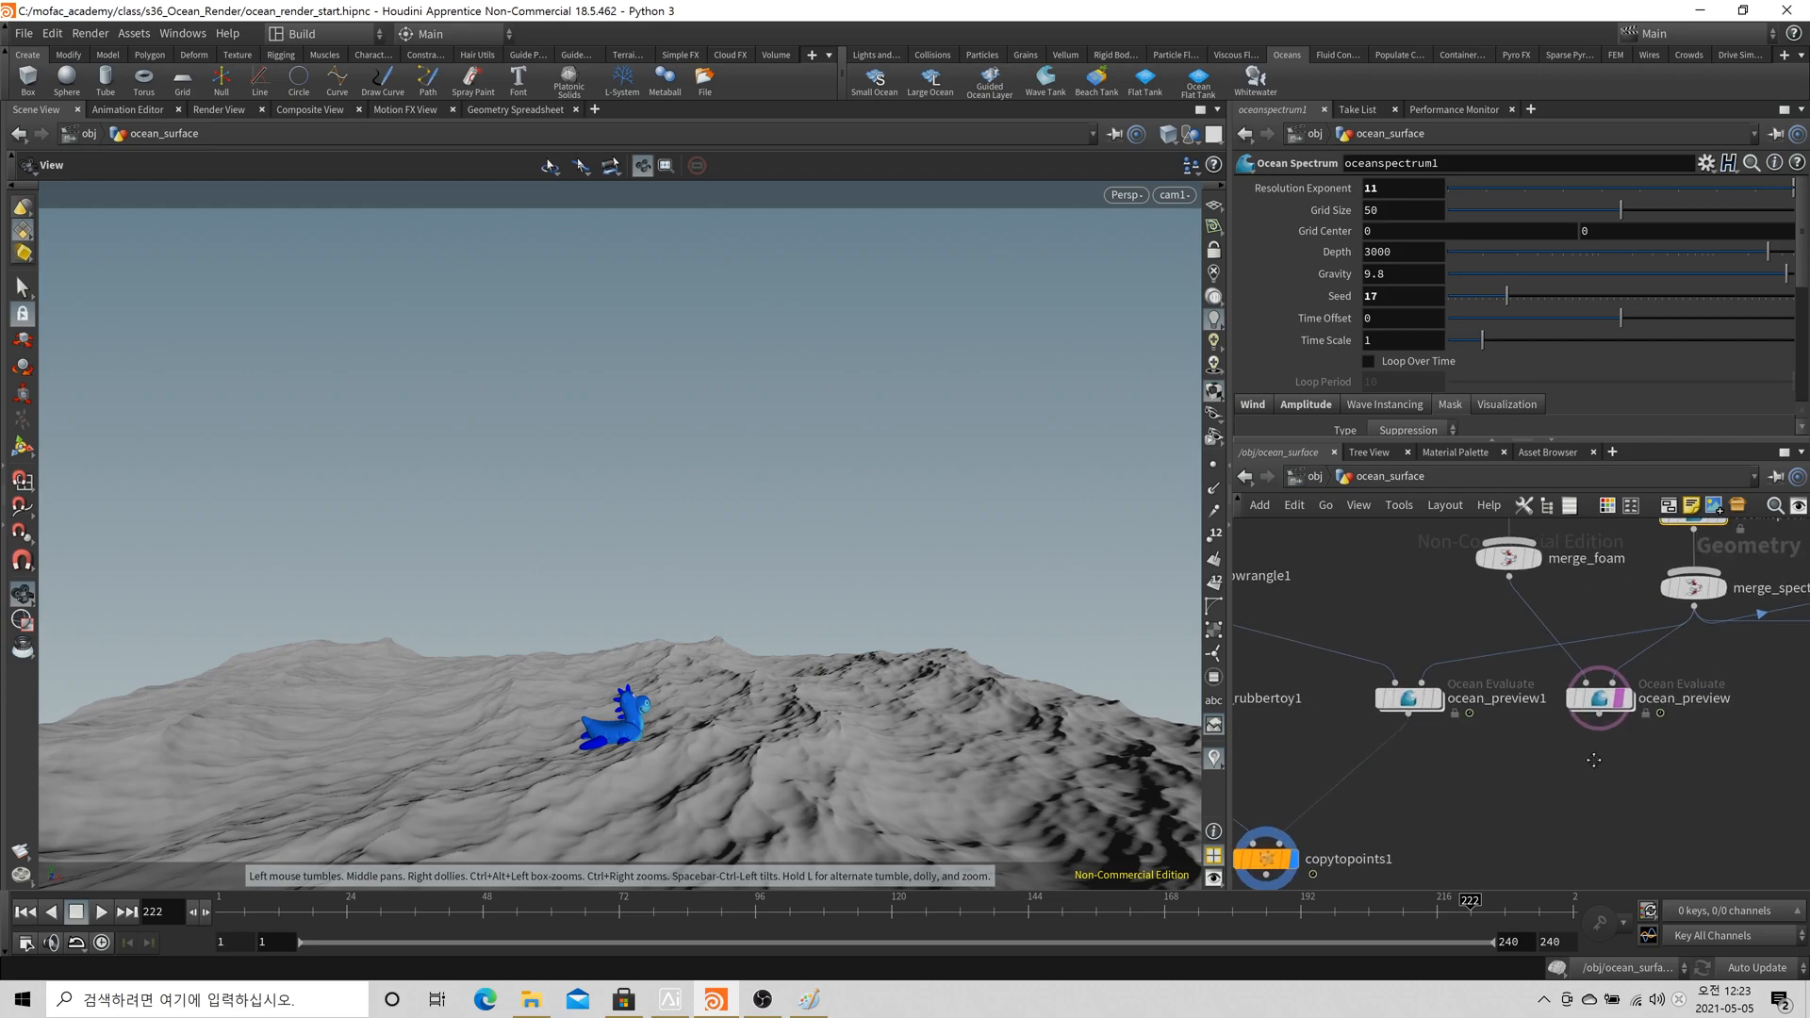
Display ocean_preview on its own without the rubber toy, and show its parameters in an enlarged pane
{"action": "left_click", "coordinate": [1459, 709]}
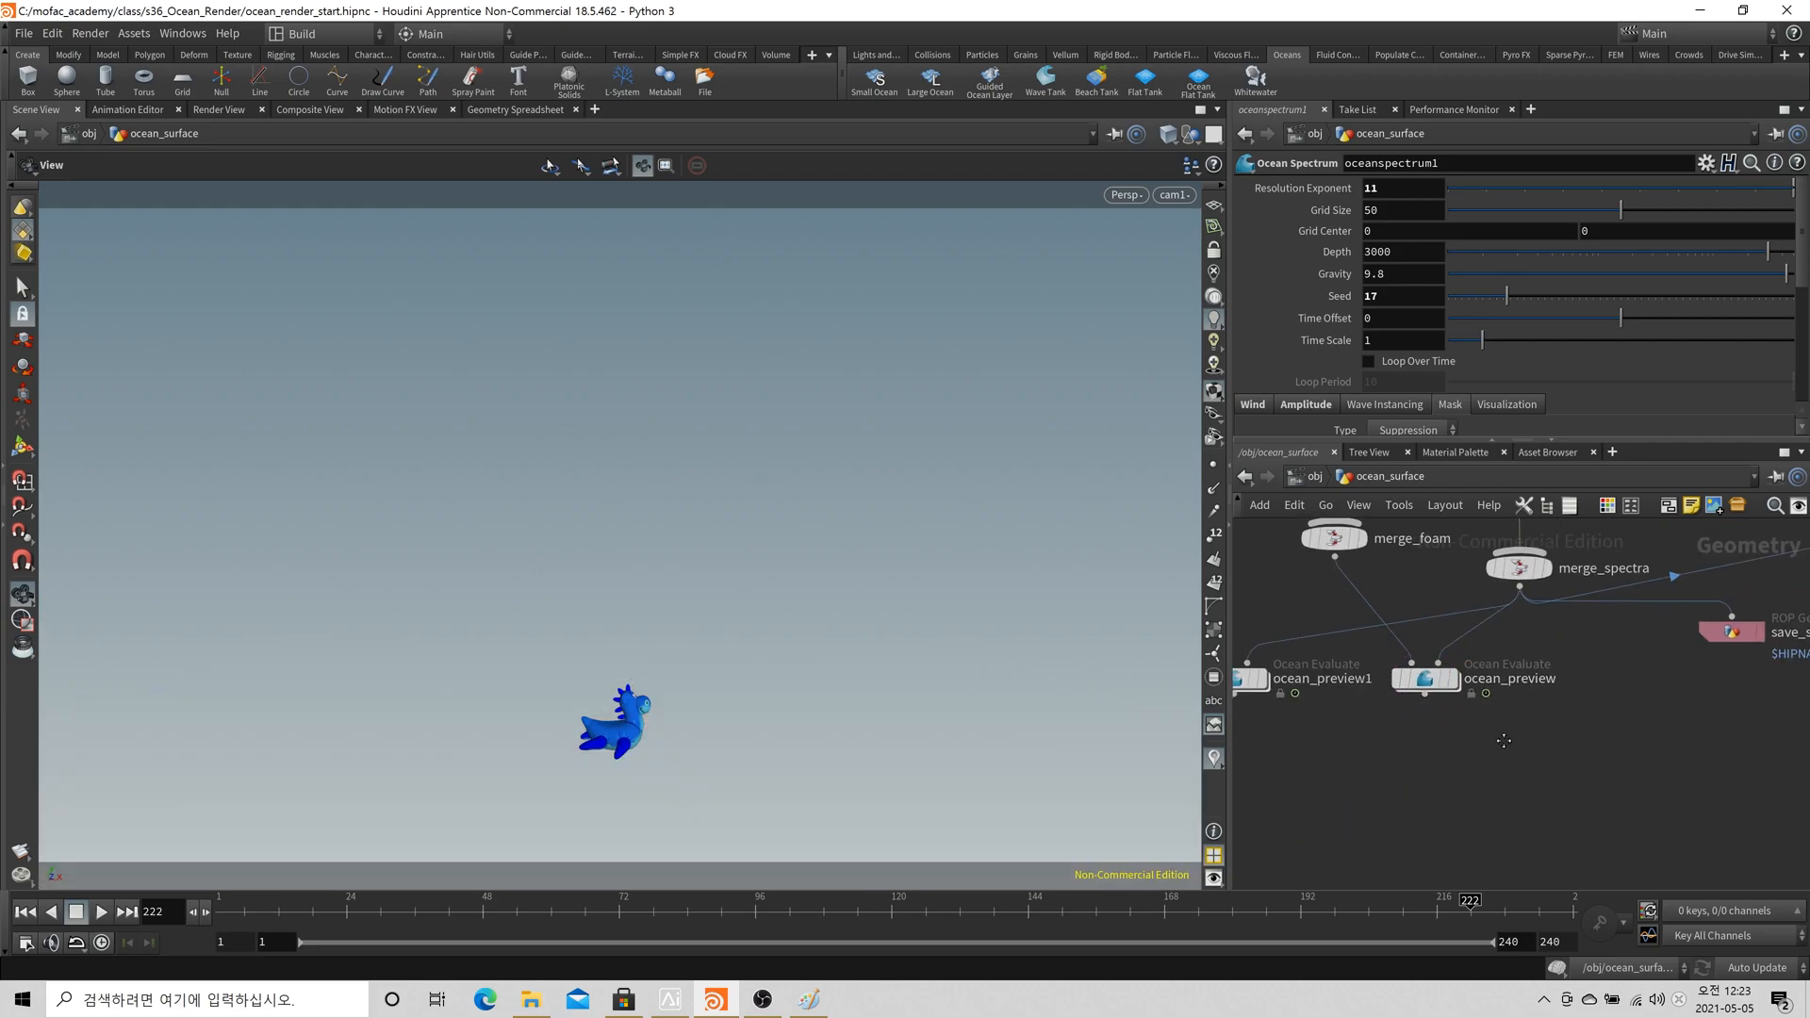
{"action": "middle_click_drag", "start_coordinate": [1503, 739], "coordinate": [1684, 732]}
{"action": "left_click", "coordinate": [1442, 671]}
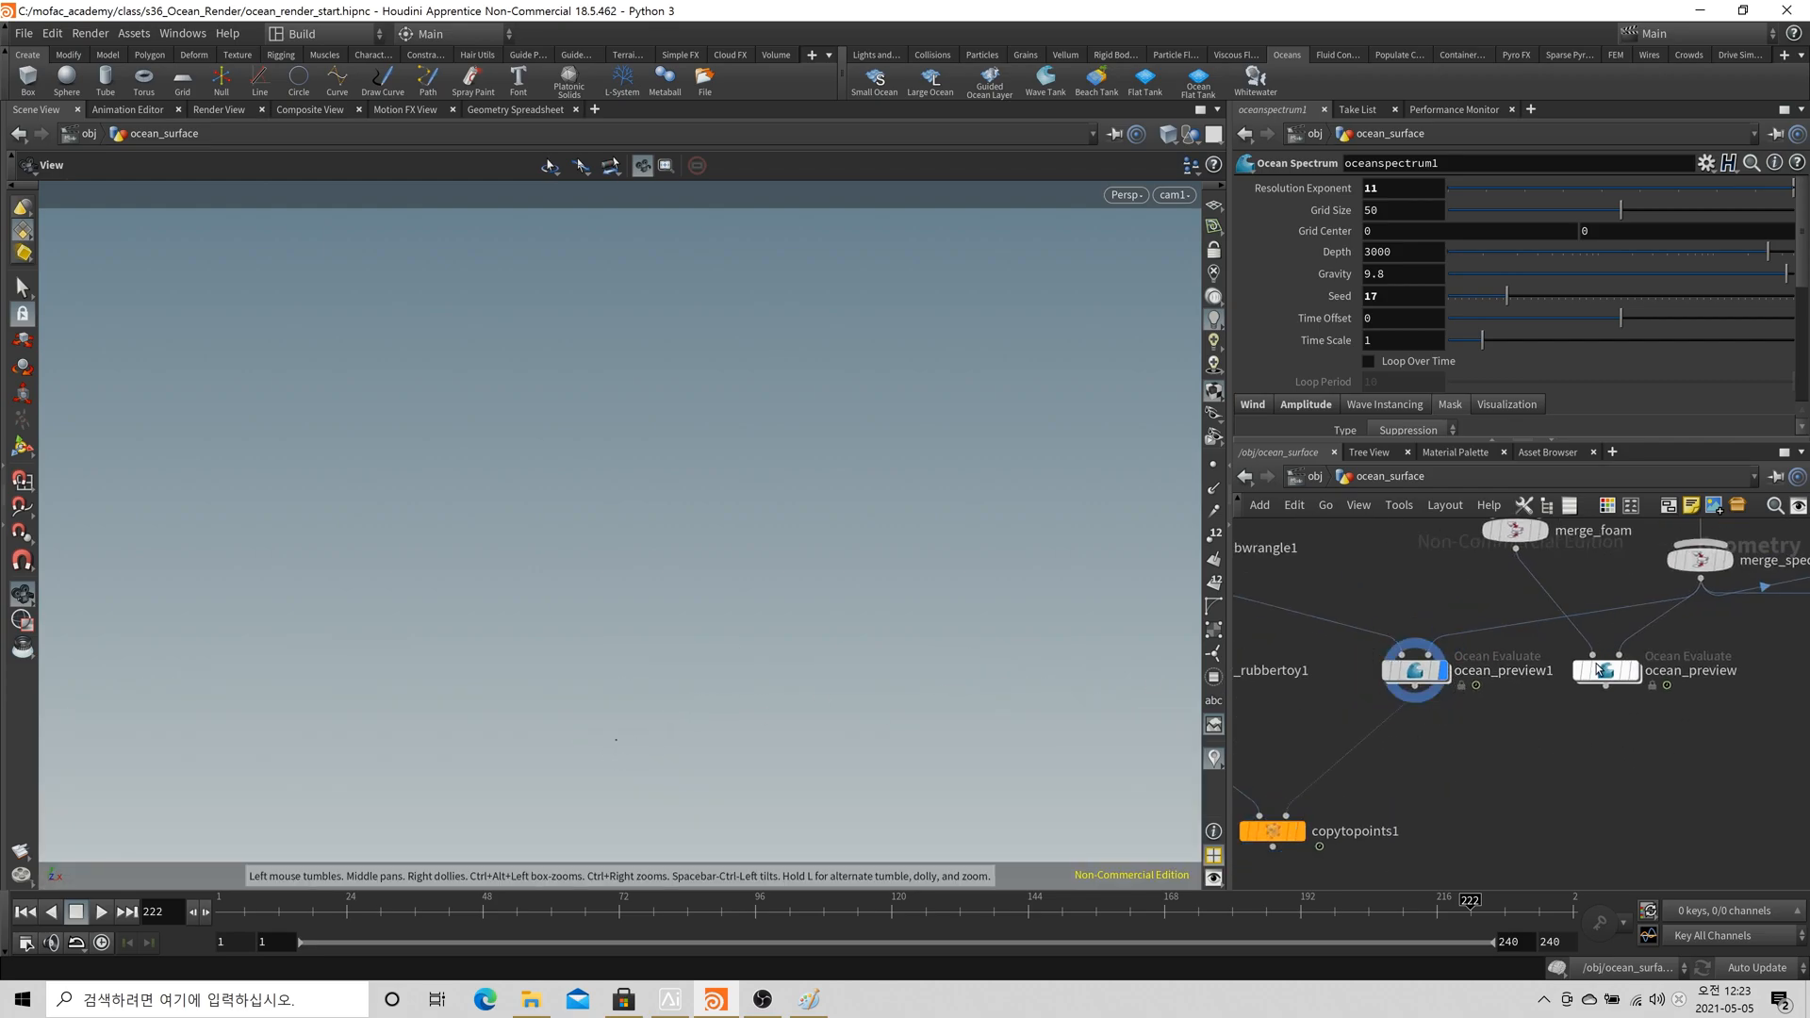
{"action": "left_click", "coordinate": [1640, 671]}
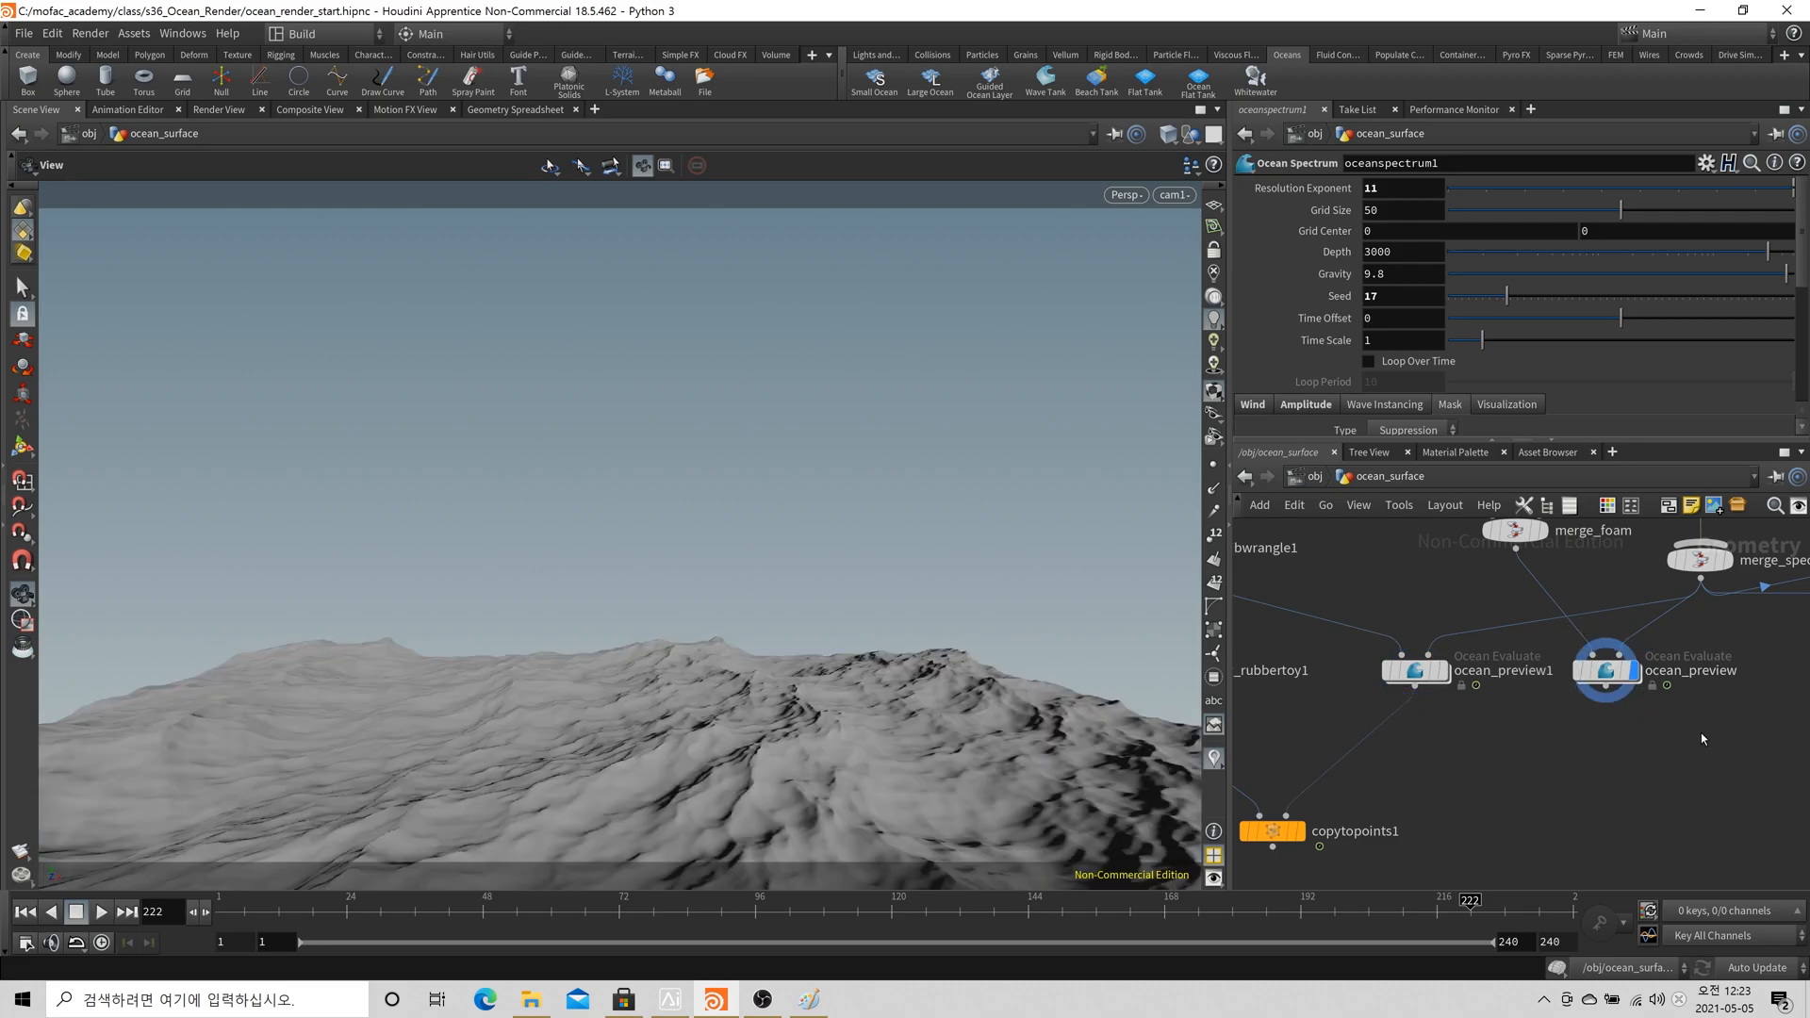
{"action": "left_click", "coordinate": [1607, 662]}
{"action": "left_click_drag", "start_coordinate": [1519, 435], "coordinate": [1520, 603]}
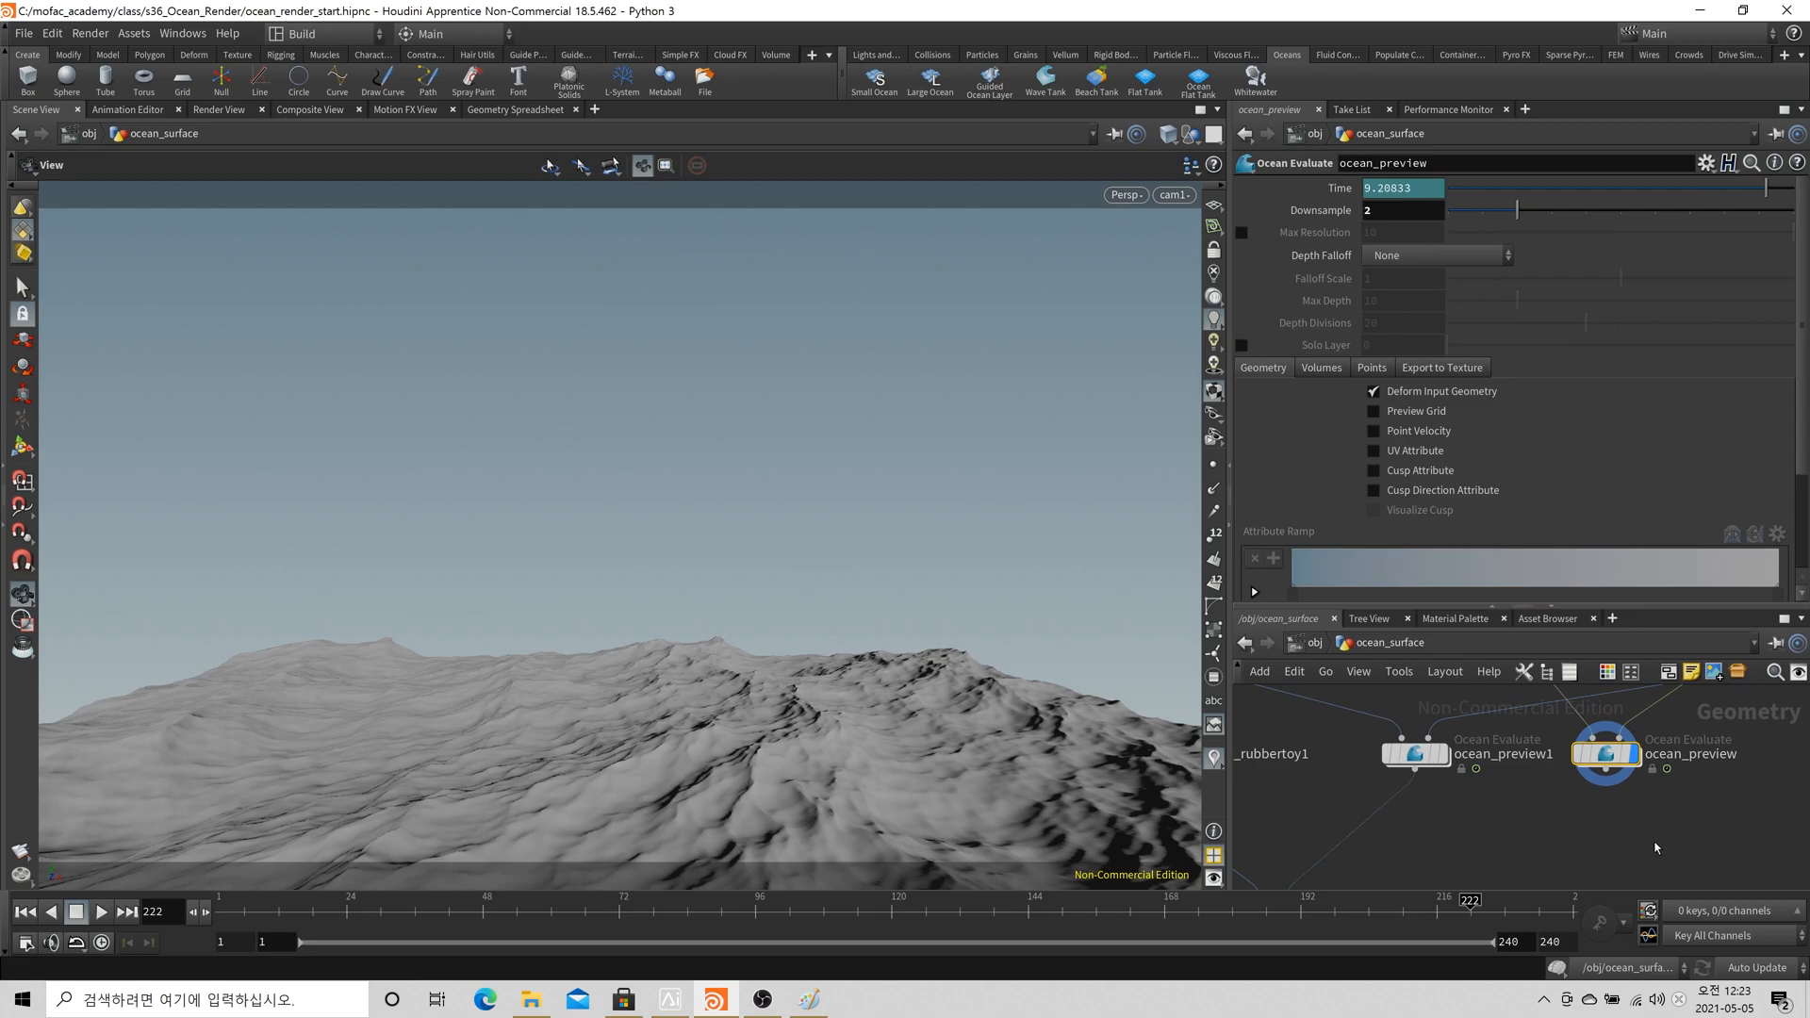
Set ocean_preview's Downsample to 0 for a full-resolution ocean surface
{"action": "scroll", "coordinate": [1656, 847], "scroll_direction": "down", "scroll_amount": 5}
{"action": "left_click", "coordinate": [1533, 732]}
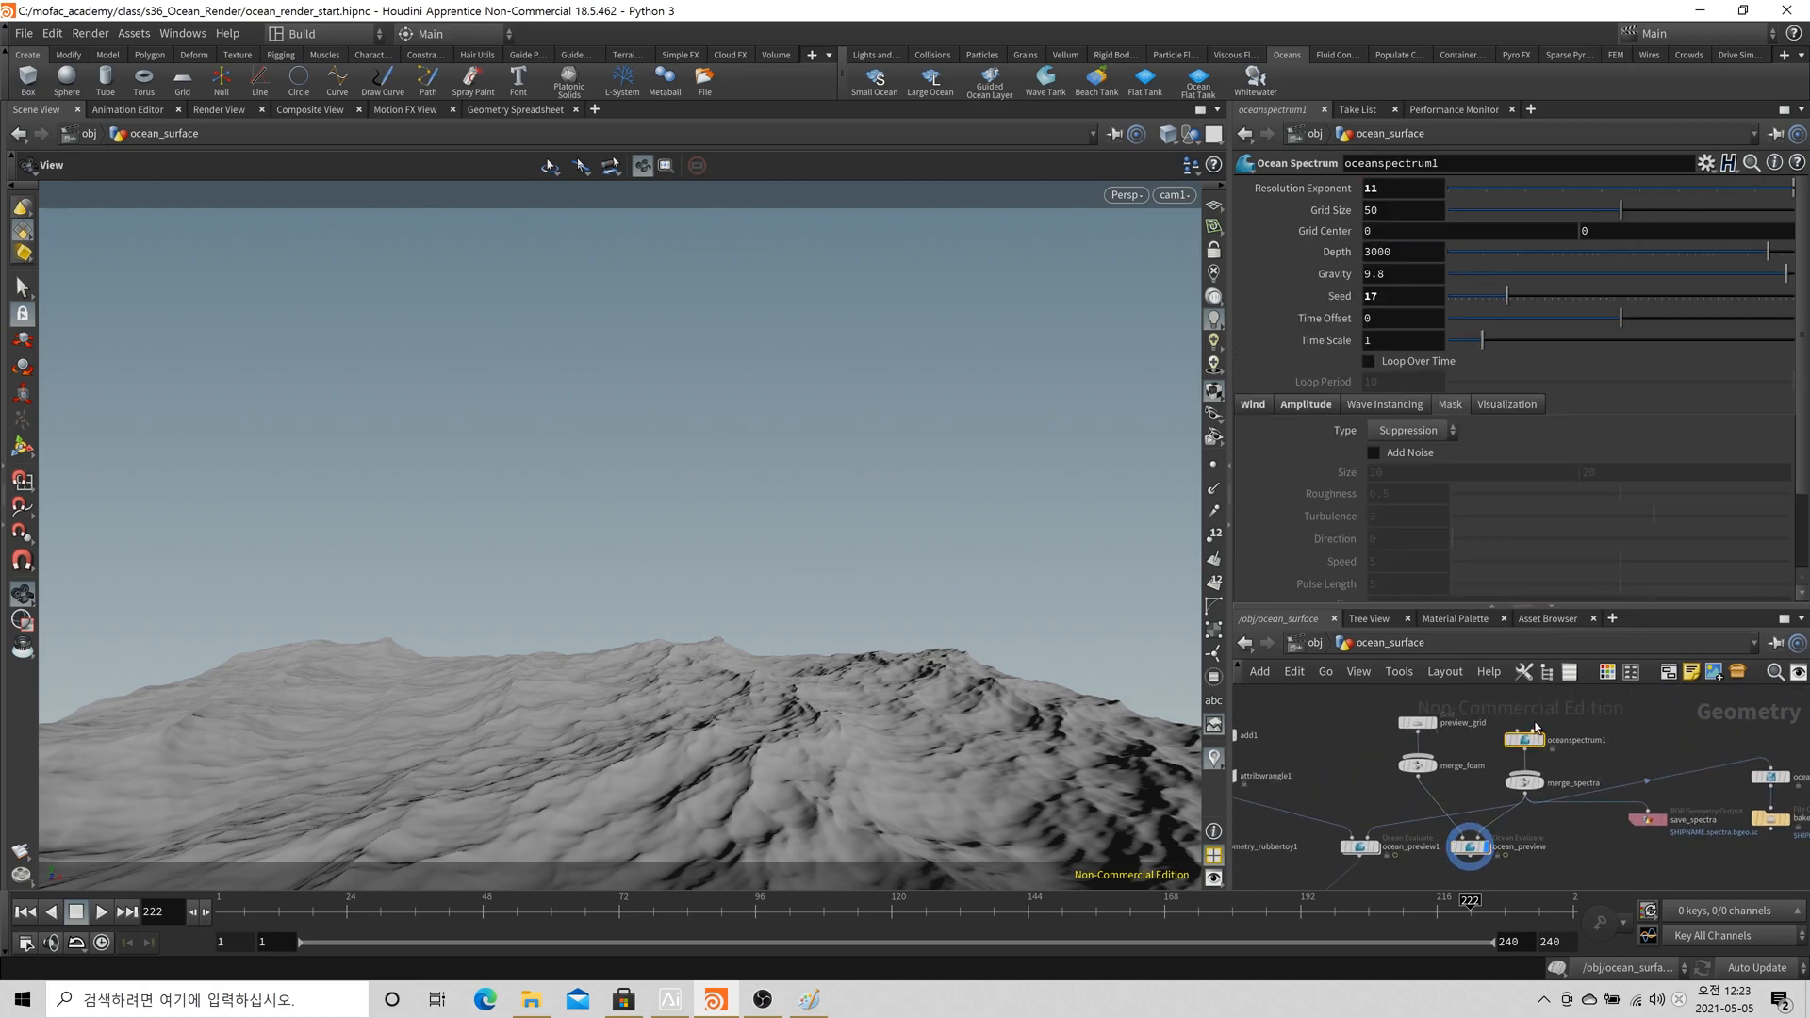
{"action": "middle_click_drag", "start_coordinate": [1518, 869], "coordinate": [1529, 804]}
{"action": "scroll", "coordinate": [1527, 804], "scroll_direction": "up", "scroll_amount": 3}
{"action": "left_click_drag", "start_coordinate": [1573, 809], "coordinate": [1472, 758]}
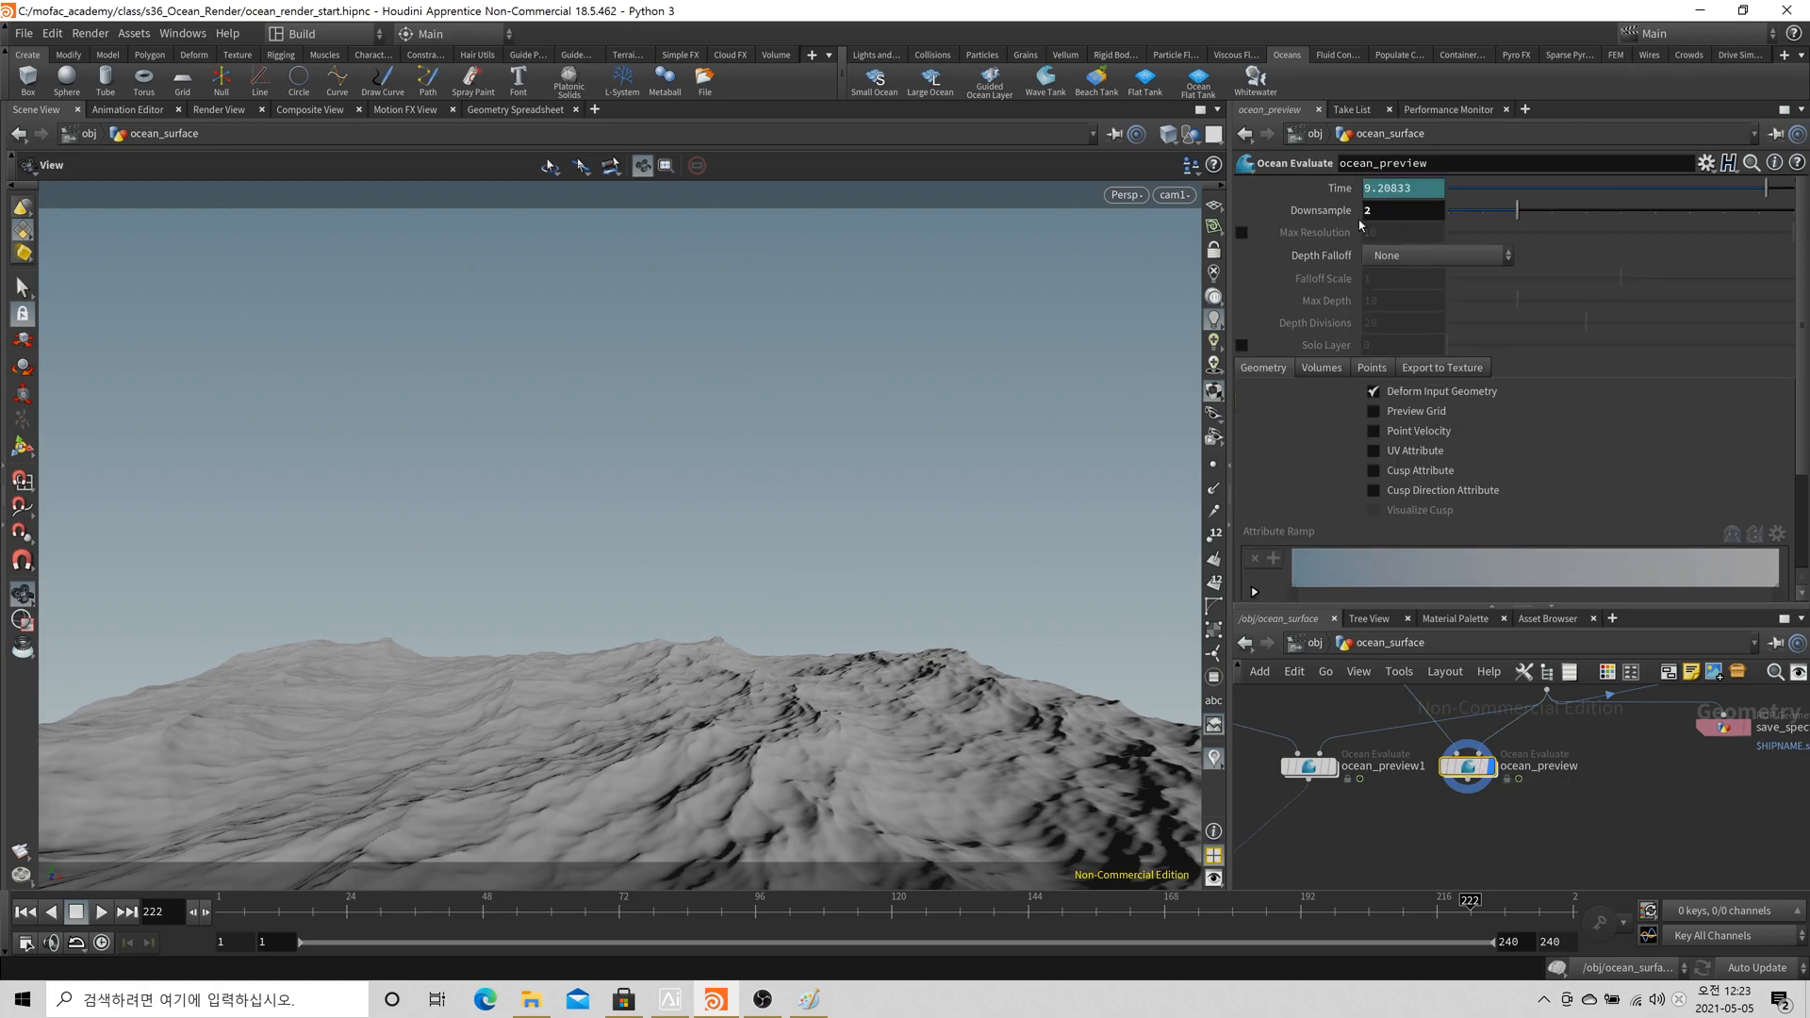
{"action": "left_click", "coordinate": [1382, 218]}
{"action": "key", "text": "Return"}
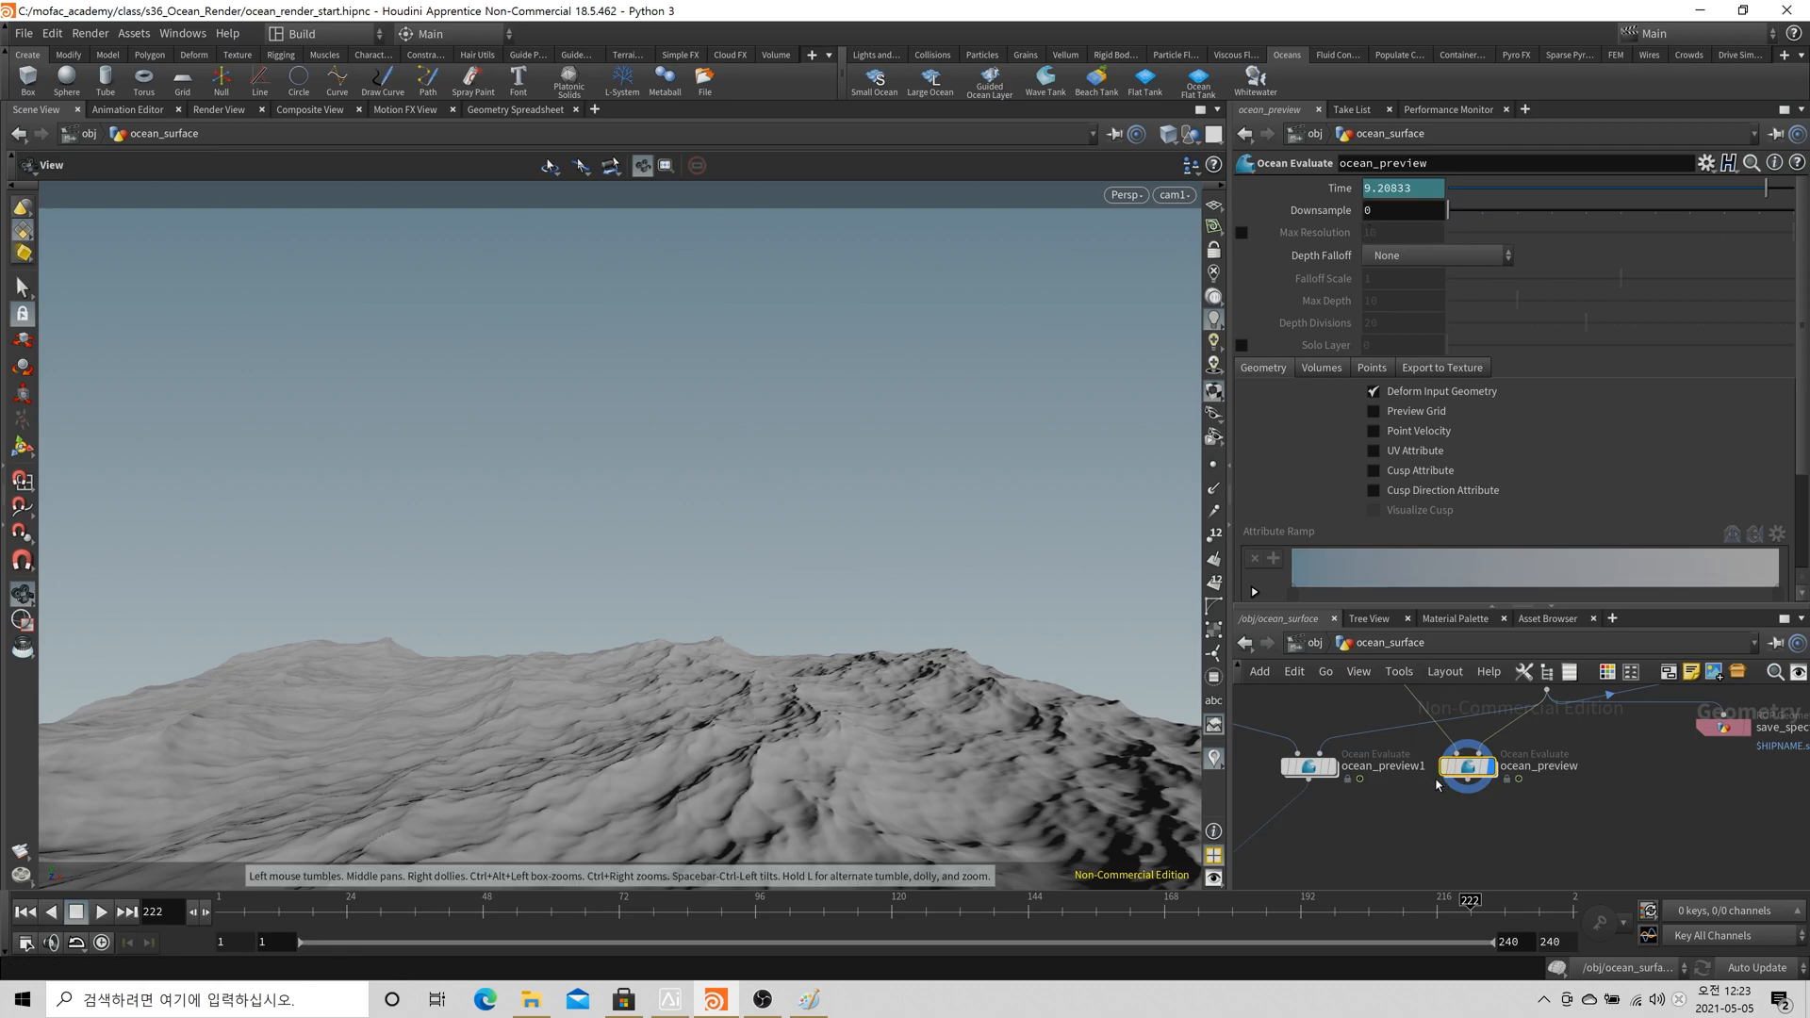
Check ocean_preview1's parameters for comparison and set ocean_preview's Downsample to 2
{"action": "left_click", "coordinate": [1309, 765]}
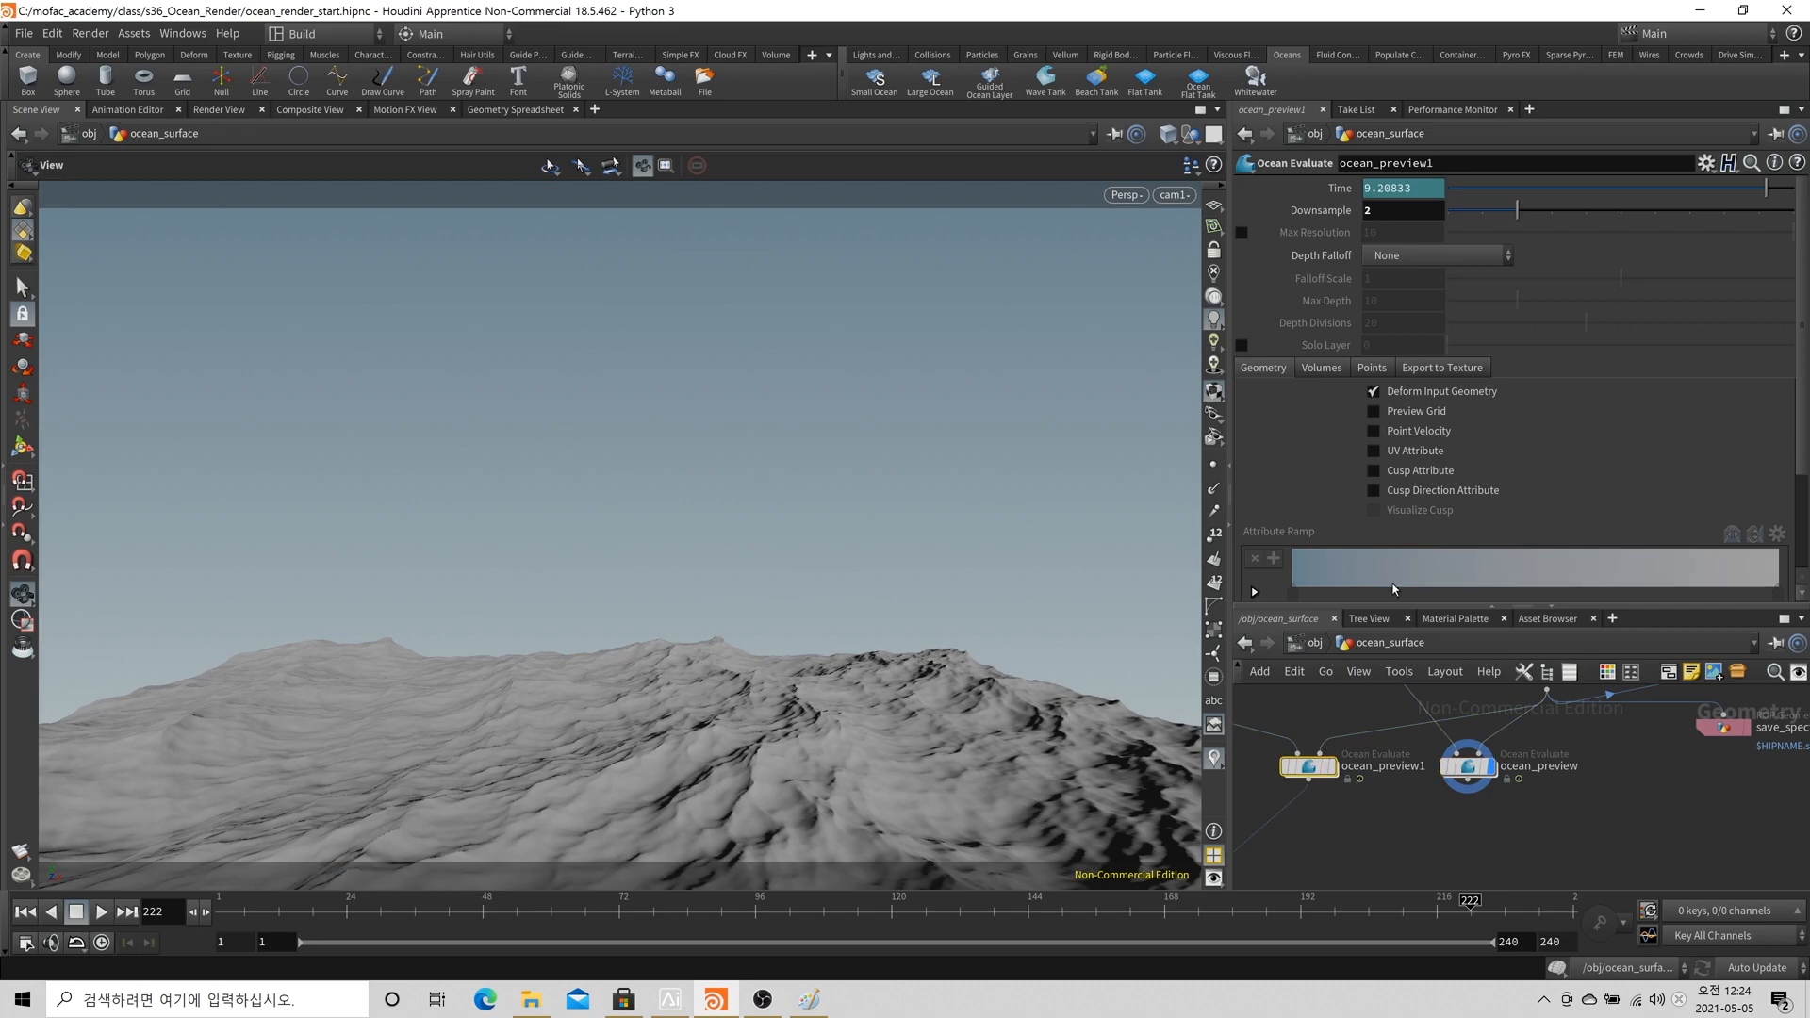
{"action": "left_click", "coordinate": [1456, 763]}
{"action": "double_click", "coordinate": [1383, 215]}
{"action": "type", "text": "2"}
{"action": "key", "text": "Return"}
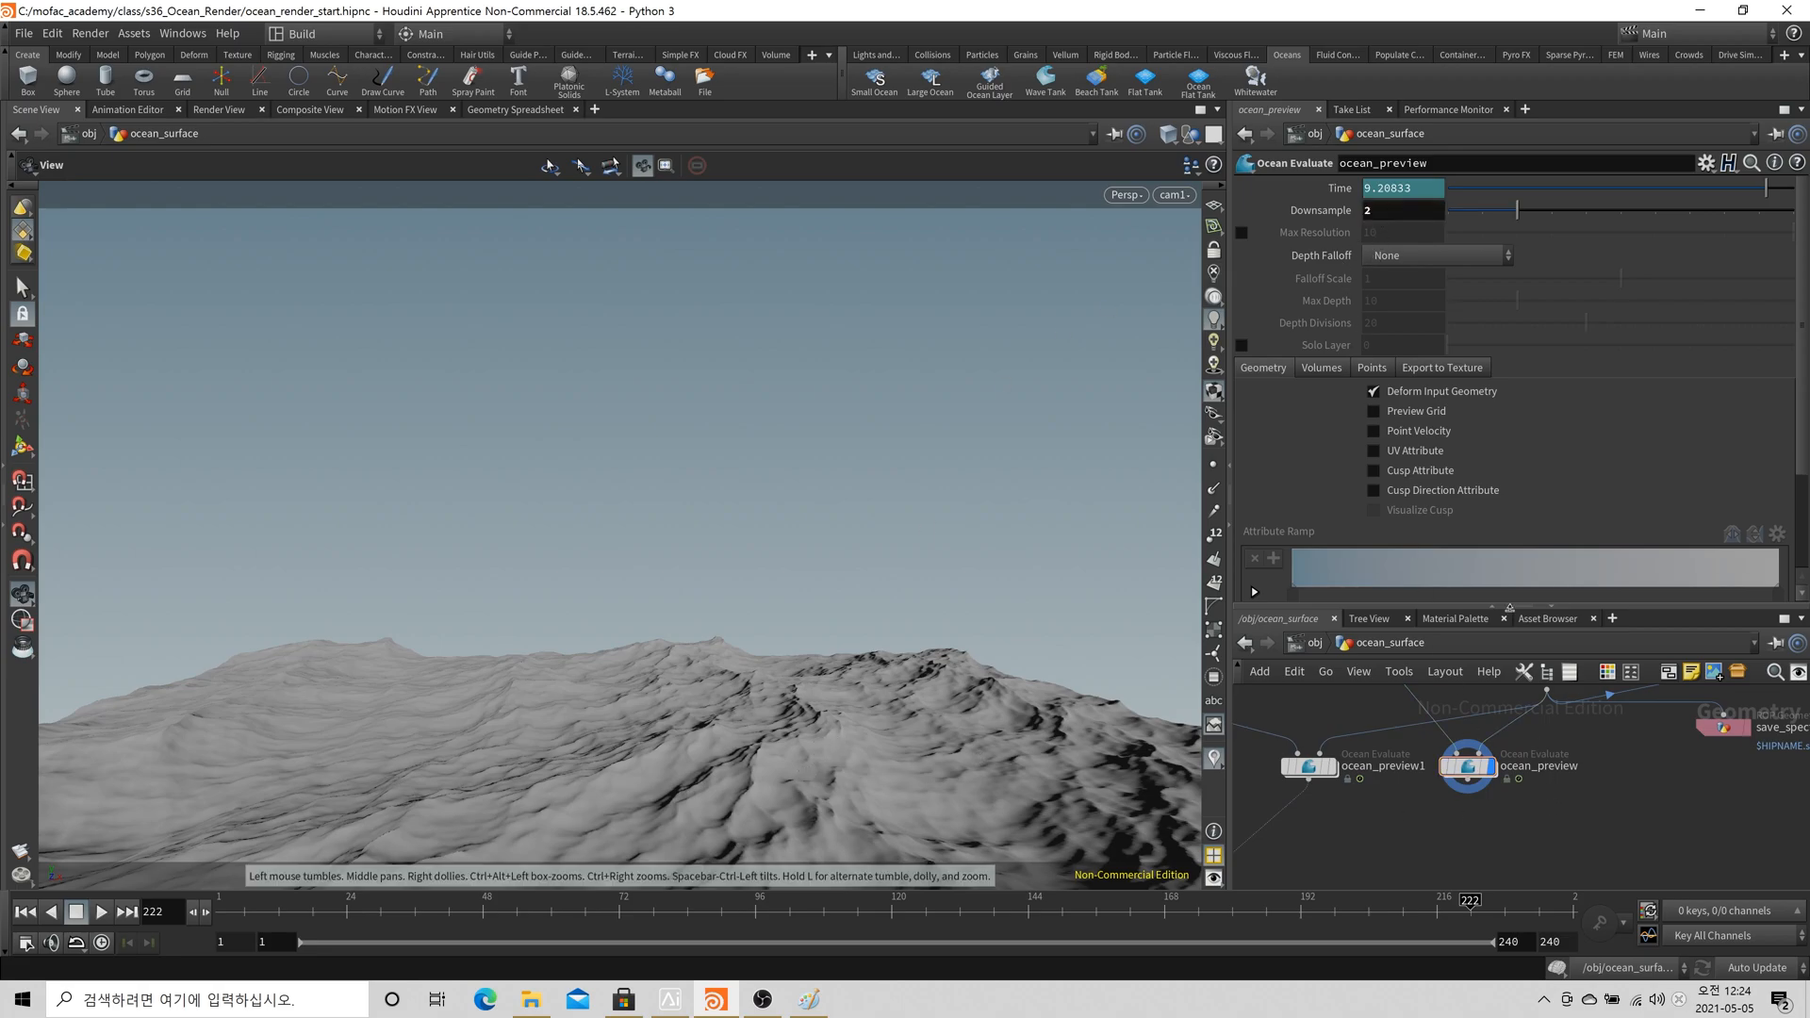
Test ocean_preview's Downsample at 4, 8 and 6, and finish with it at 0
{"action": "left_click", "coordinate": [1364, 212]}
{"action": "type", "text": "4"}
{"action": "key", "text": "Return"}
{"action": "left_click_drag", "start_coordinate": [1401, 217], "coordinate": [1316, 217]}
{"action": "type", "text": "8"}
{"action": "key", "text": "Return"}
{"action": "type", "text": "6"}
{"action": "key", "text": "Return"}
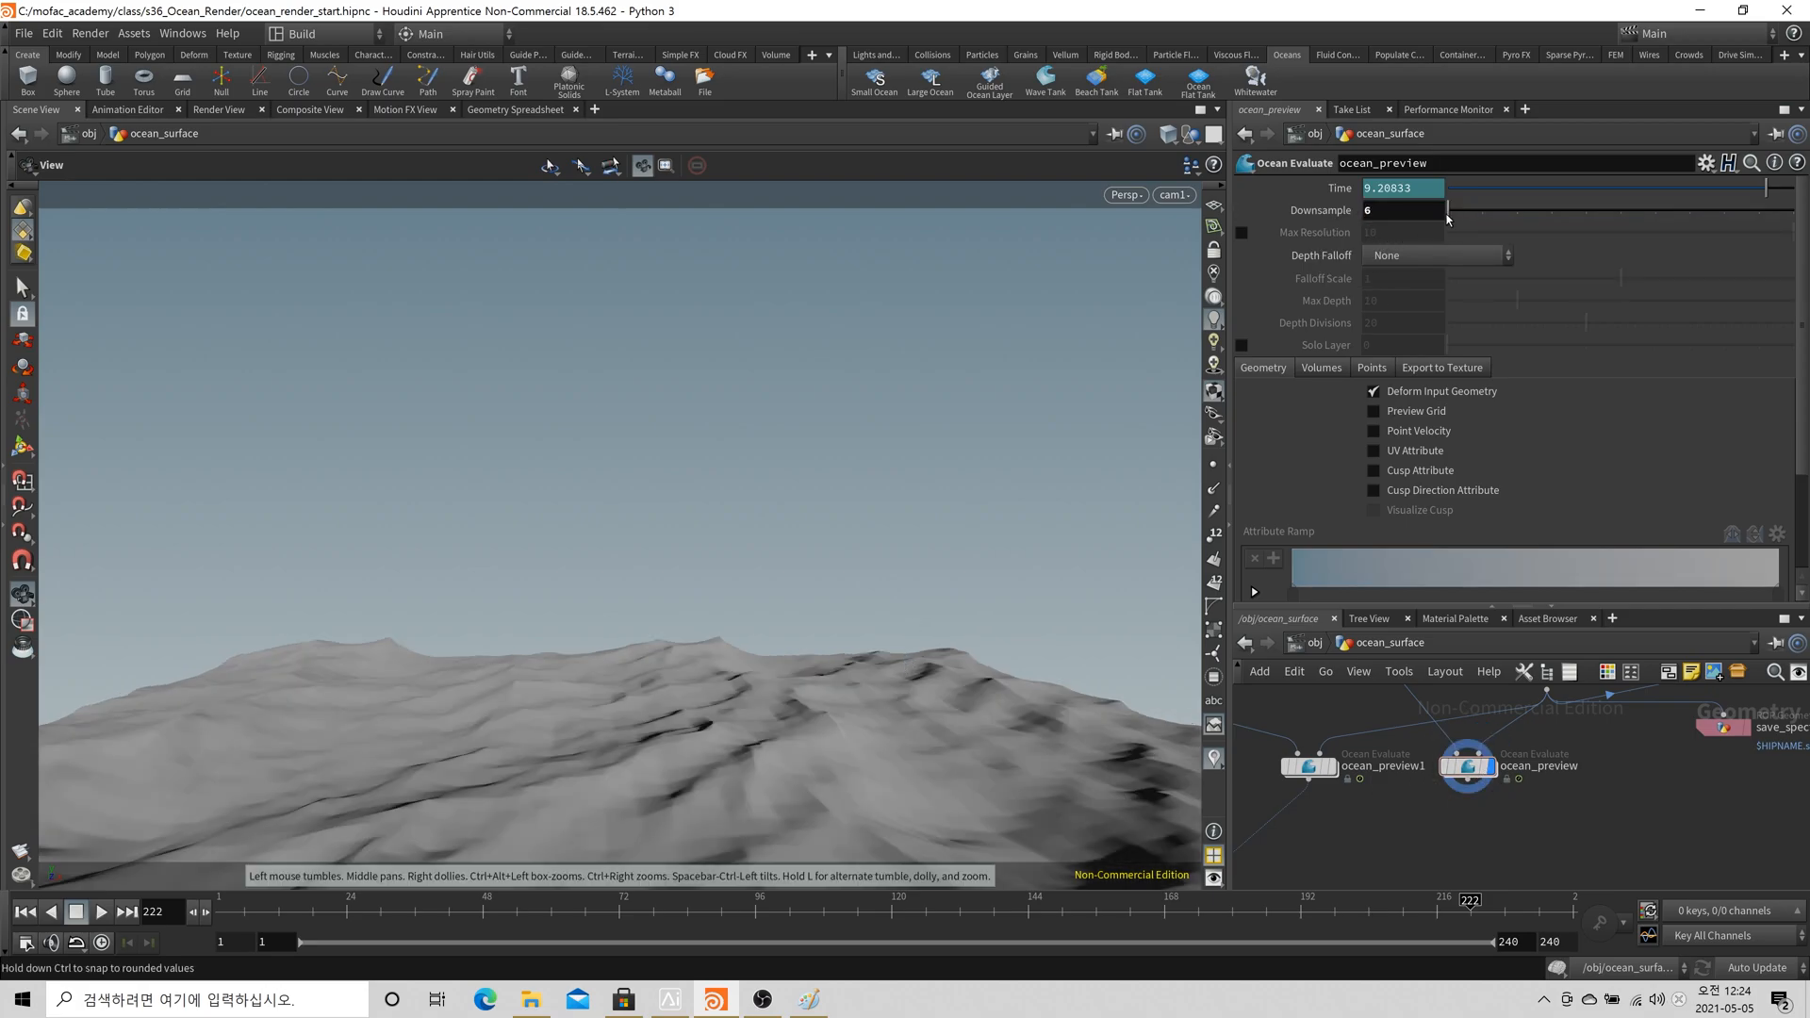
{"action": "left_click_drag", "start_coordinate": [1385, 220], "coordinate": [1331, 251]}
{"action": "type", "text": "6"}
{"action": "key", "text": "Return"}
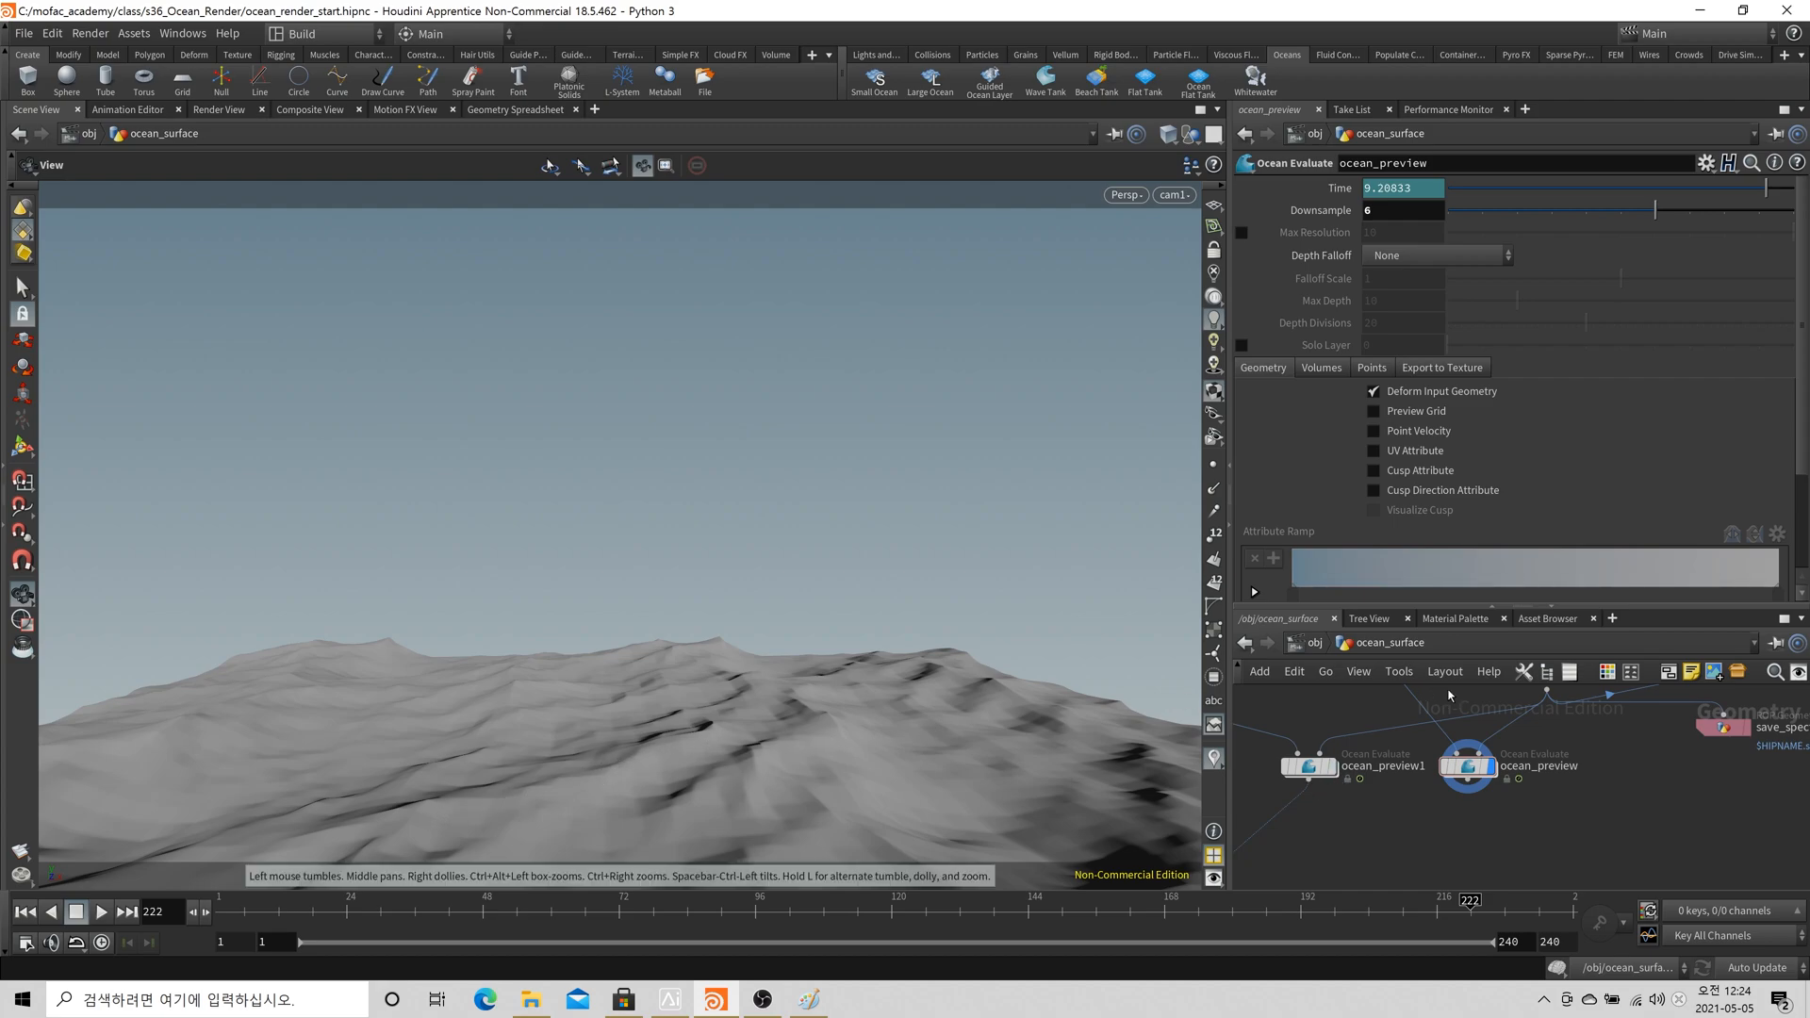
{"action": "left_click_drag", "start_coordinate": [1651, 211], "coordinate": [1387, 230]}
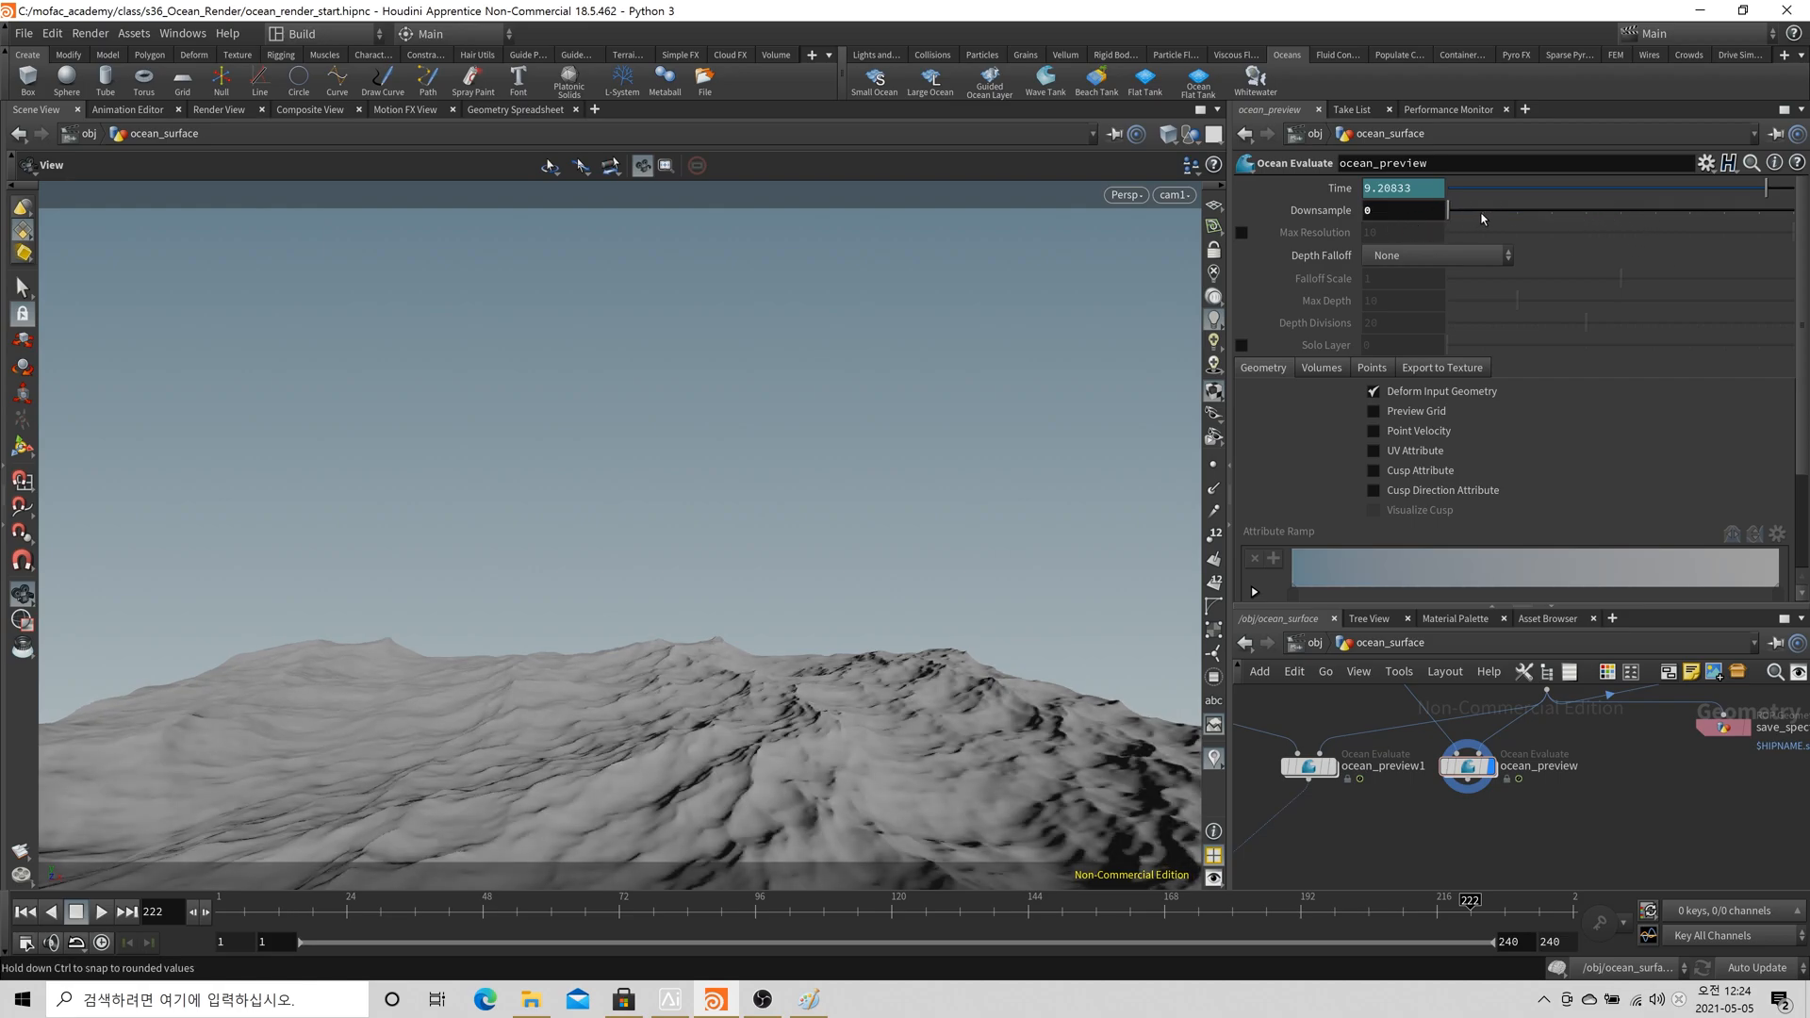
{"action": "left_click_drag", "start_coordinate": [1506, 218], "coordinate": [1365, 240]}
Enable Filter Above Resolution in oceanspectrum1's amplitude settings and set it to 8
{"action": "middle_click_drag", "start_coordinate": [1545, 730], "coordinate": [1498, 877]}
{"action": "left_click", "coordinate": [1500, 759]}
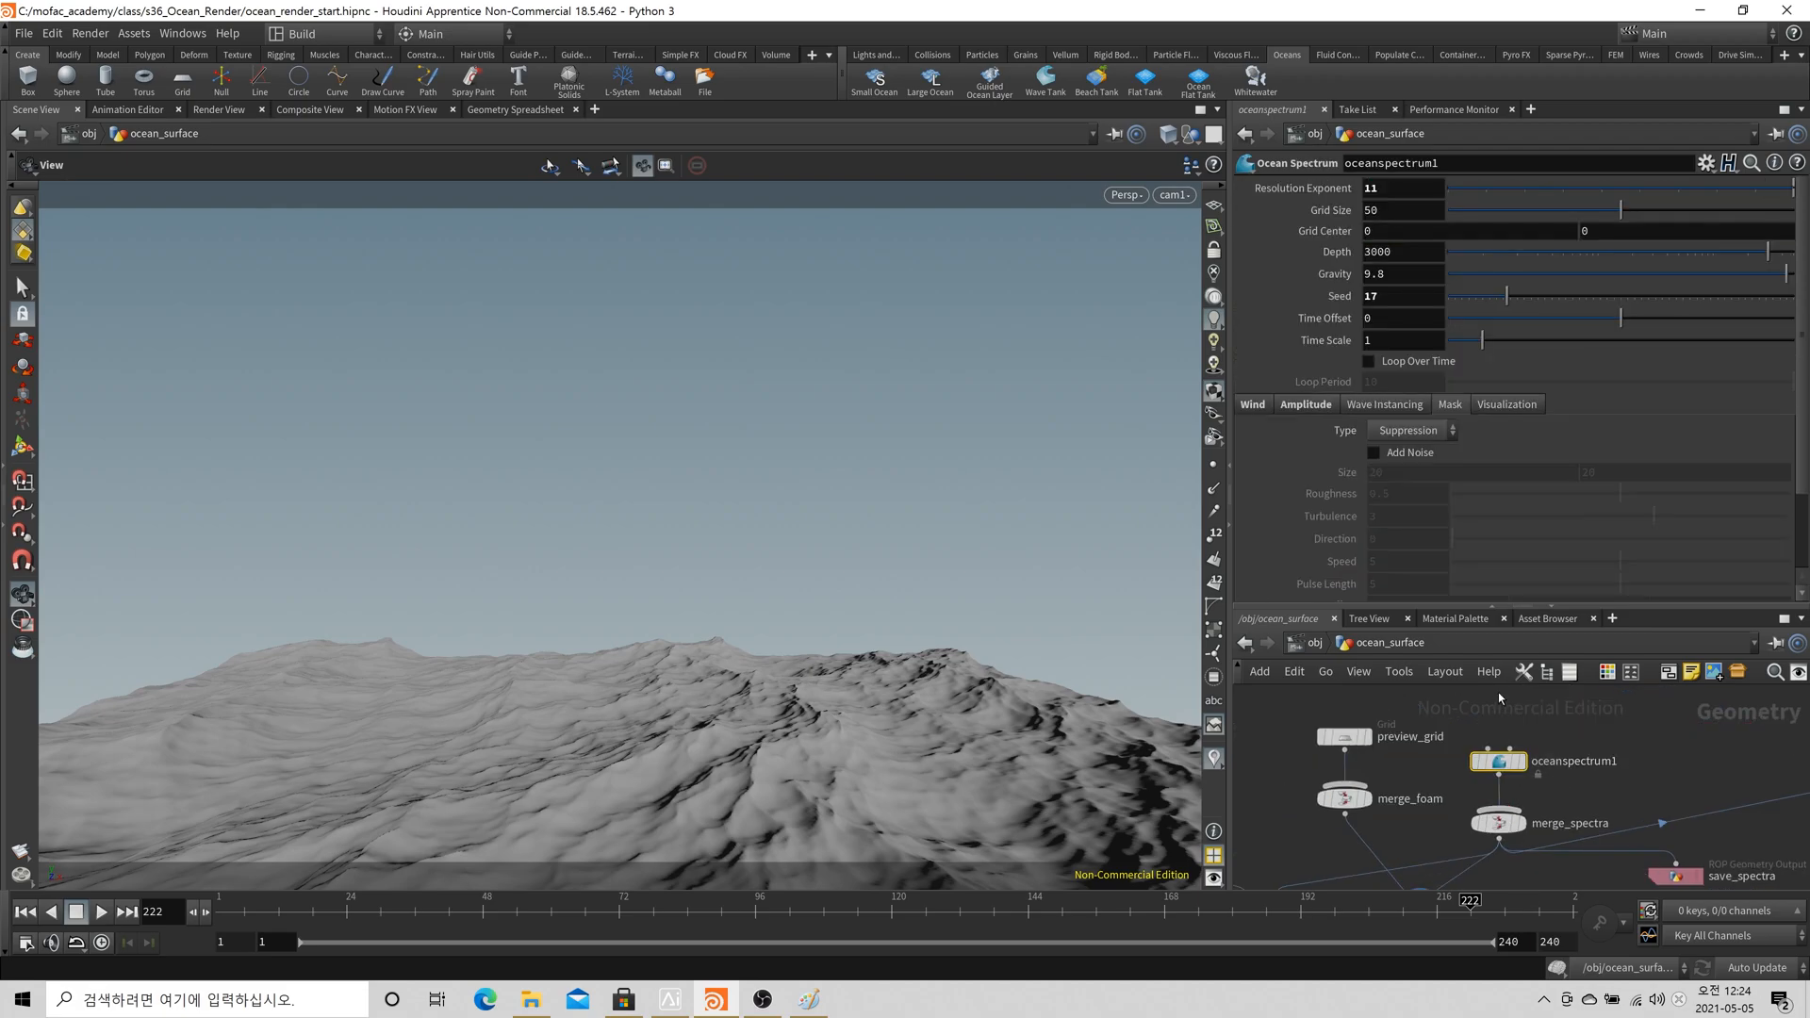
{"action": "left_click", "coordinate": [1306, 405]}
{"action": "scroll", "coordinate": [1305, 524], "scroll_direction": "down", "scroll_amount": 2}
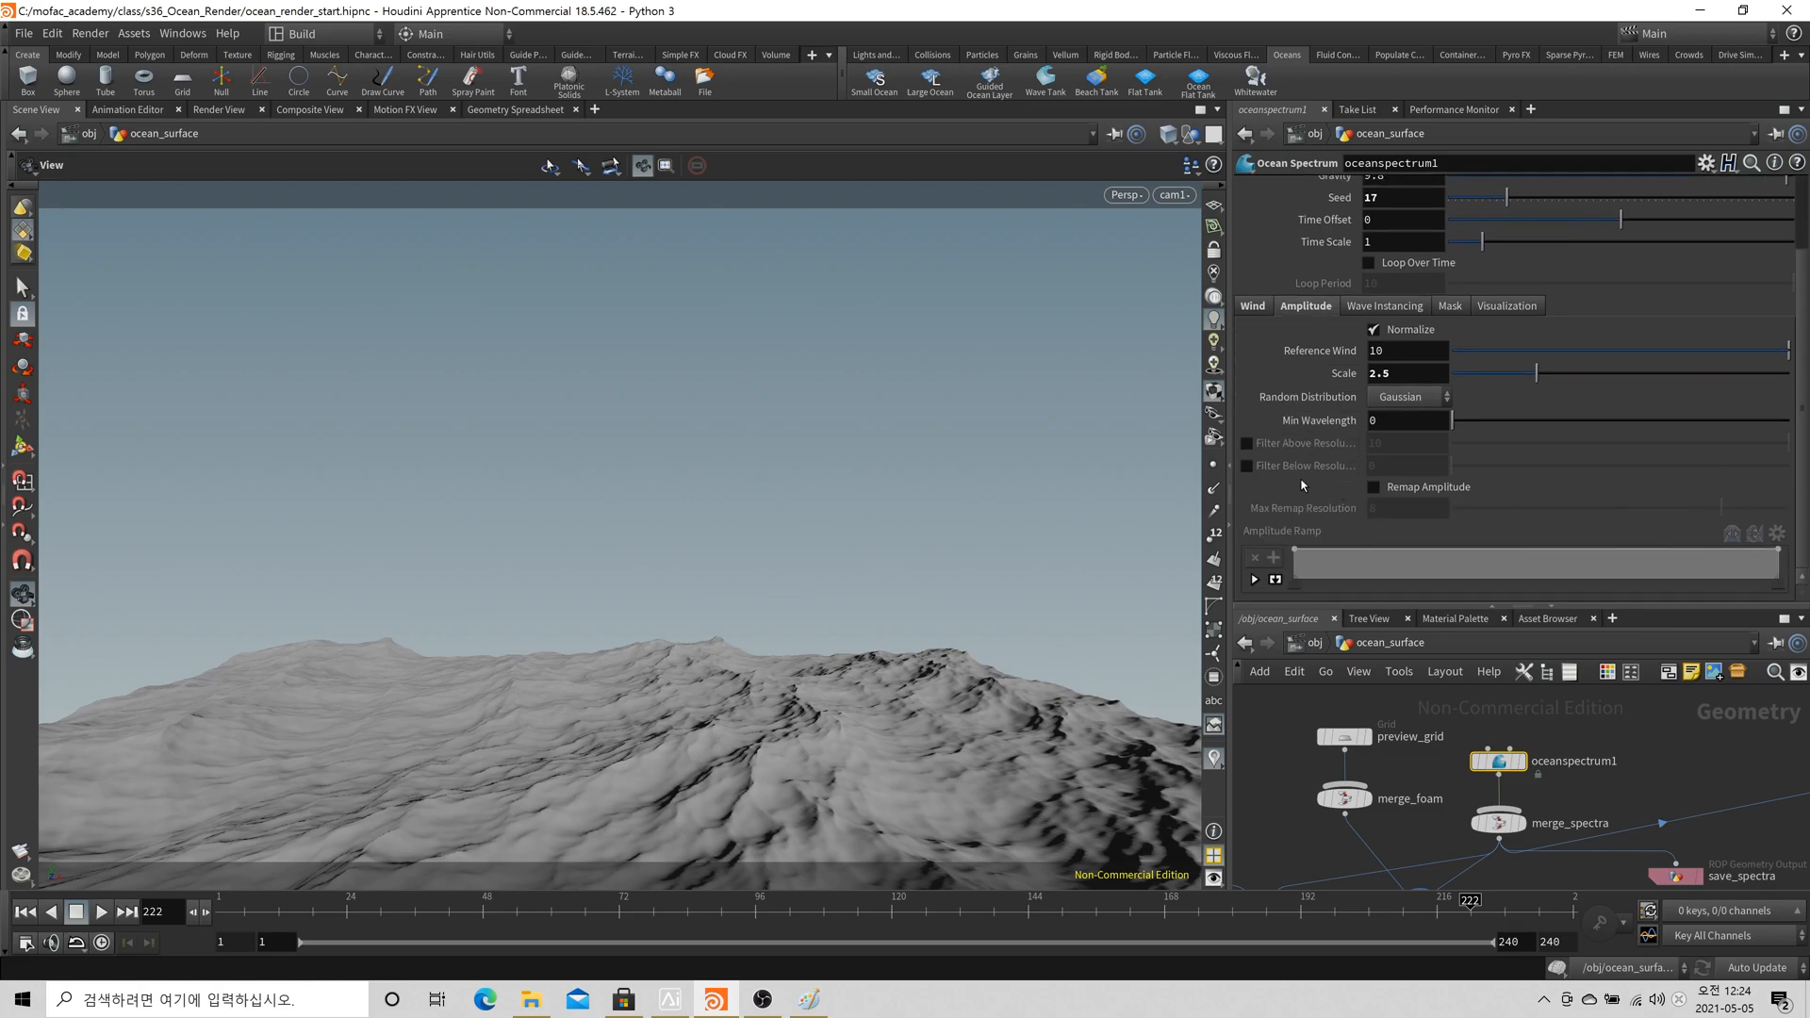
{"action": "mouse_move", "coordinate": [1303, 445]}
{"action": "double_click", "coordinate": [1415, 442]}
{"action": "type", "text": "8"}
{"action": "key", "text": "Return"}
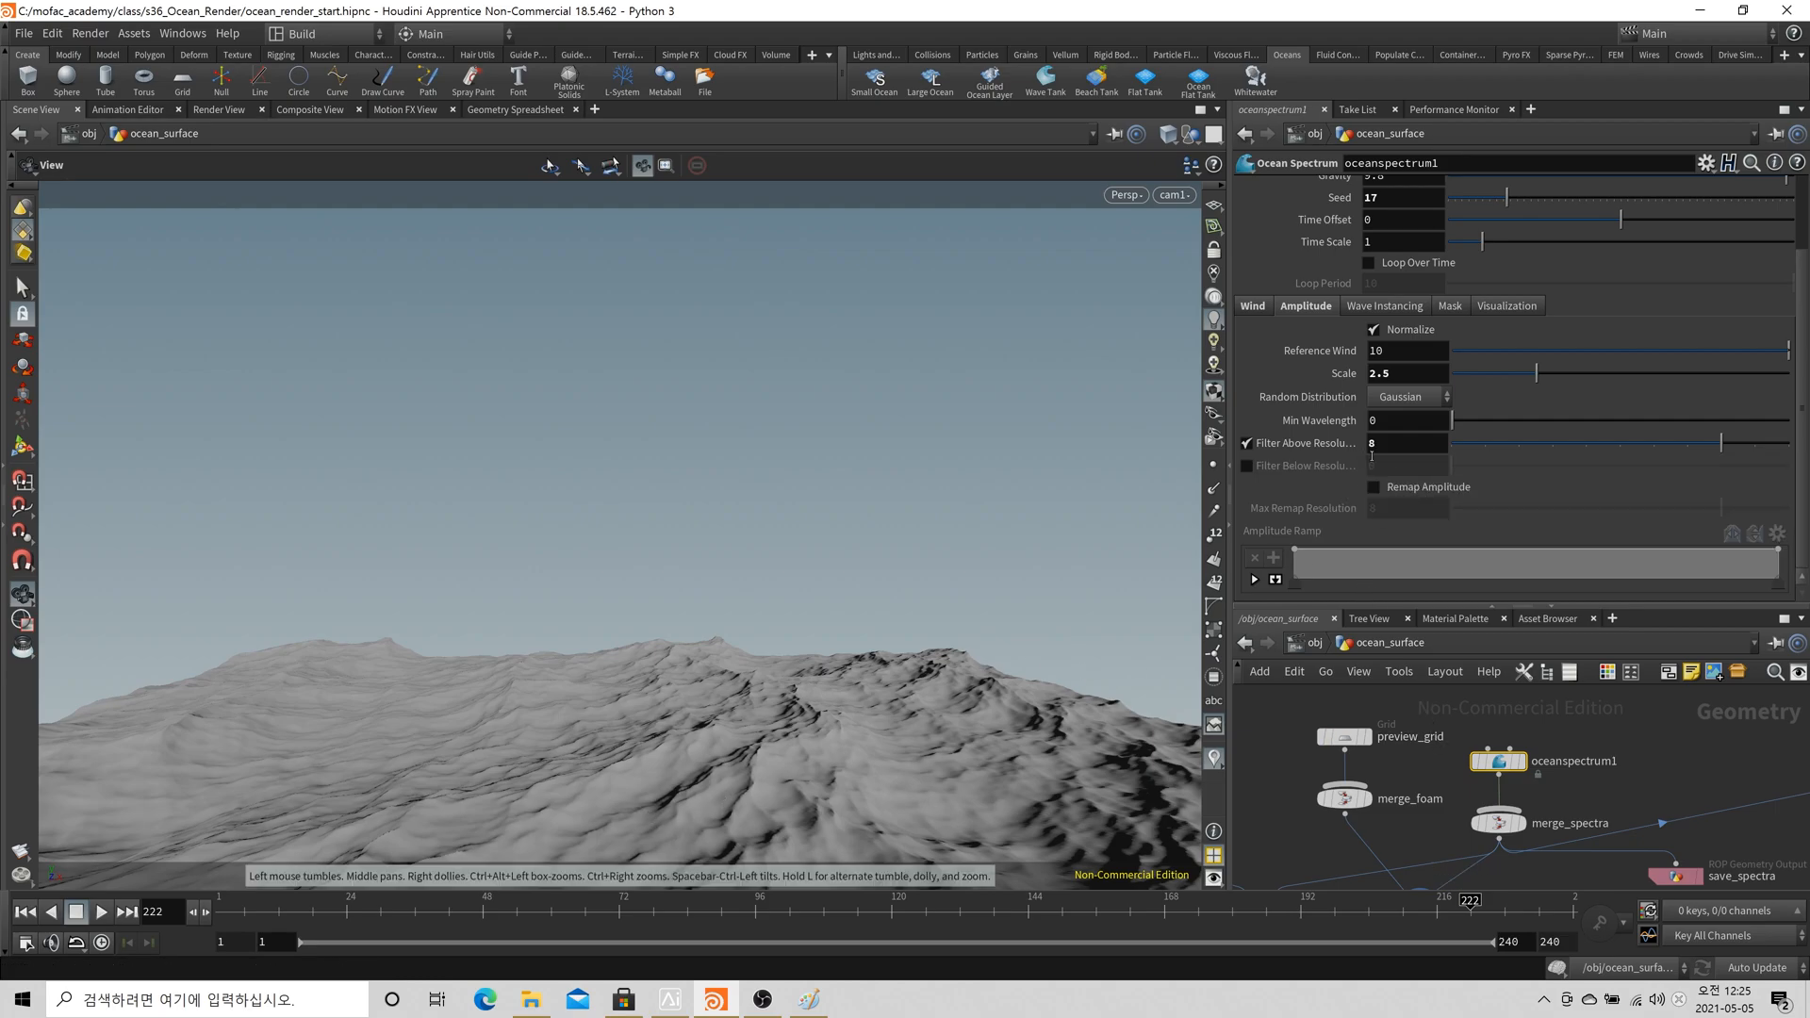
Lower oceanspectrum1's Filter Above Resolution to 6 and further to 4 to smooth the waves
{"action": "left_click", "coordinate": [1406, 452]}
{"action": "type", "text": "6"}
{"action": "key", "text": "Return"}
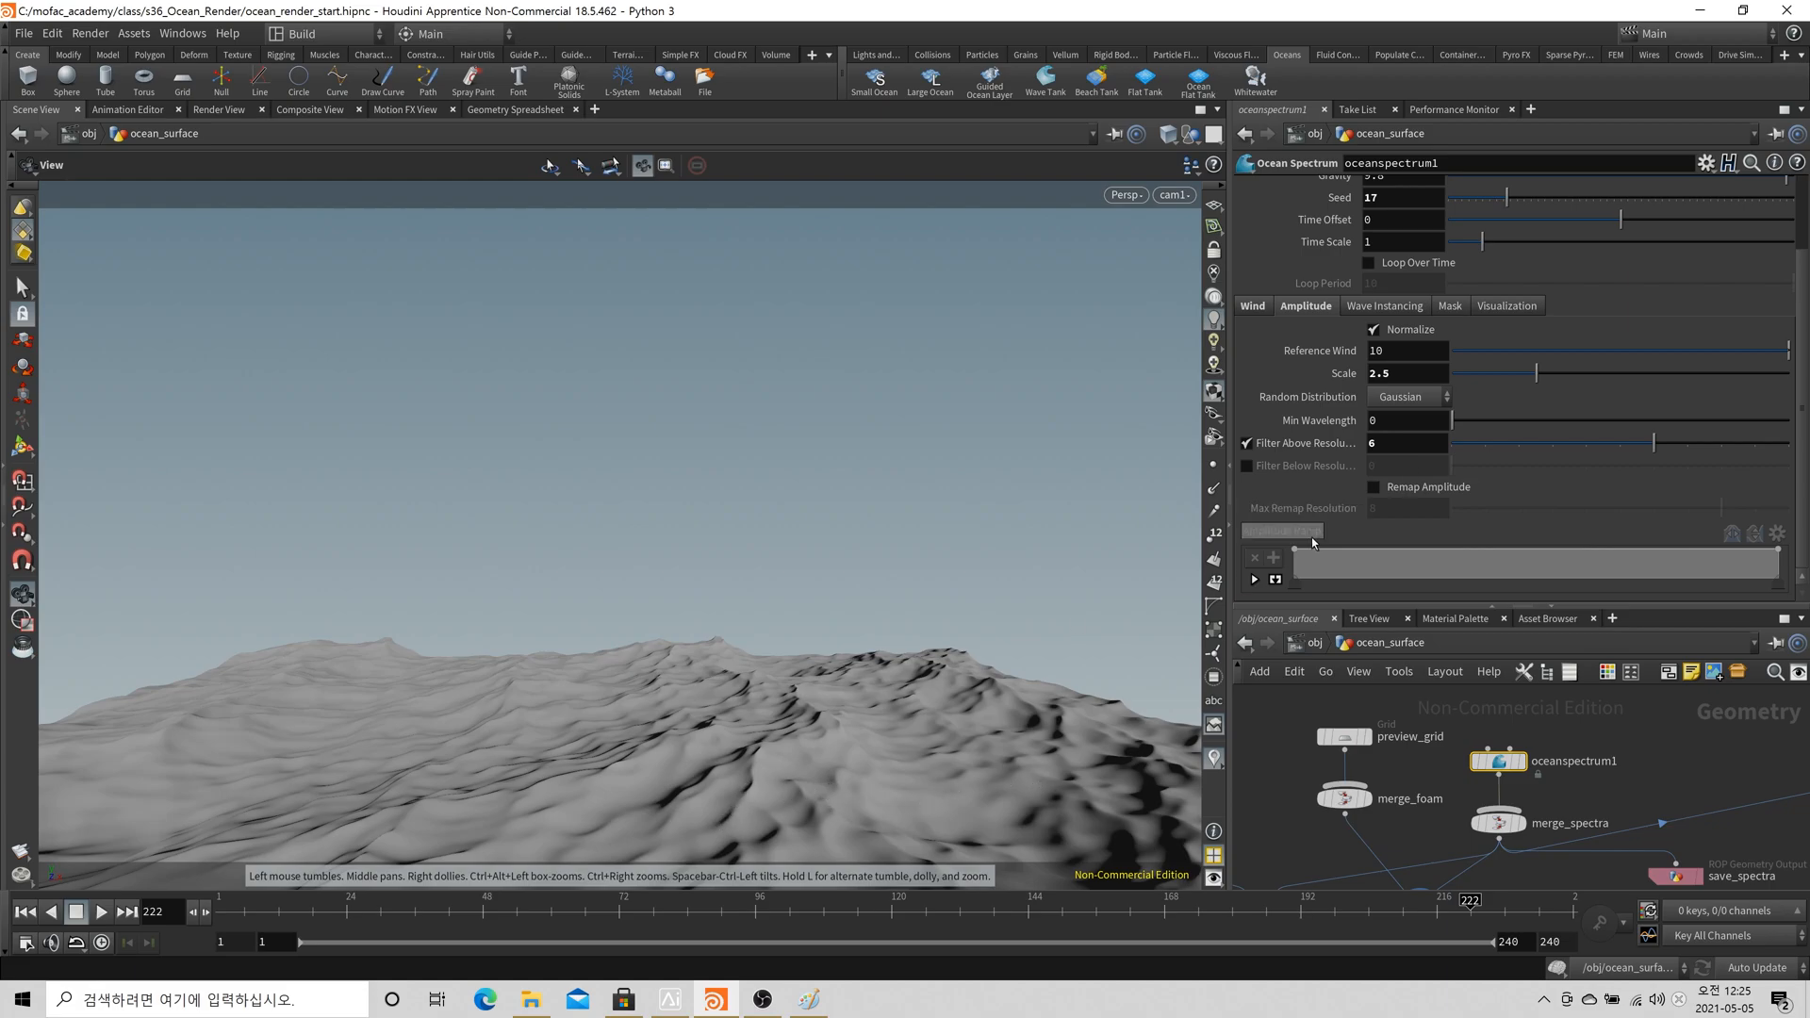
{"action": "left_click", "coordinate": [1387, 446]}
{"action": "type", "text": "4"}
{"action": "key", "text": "Return"}
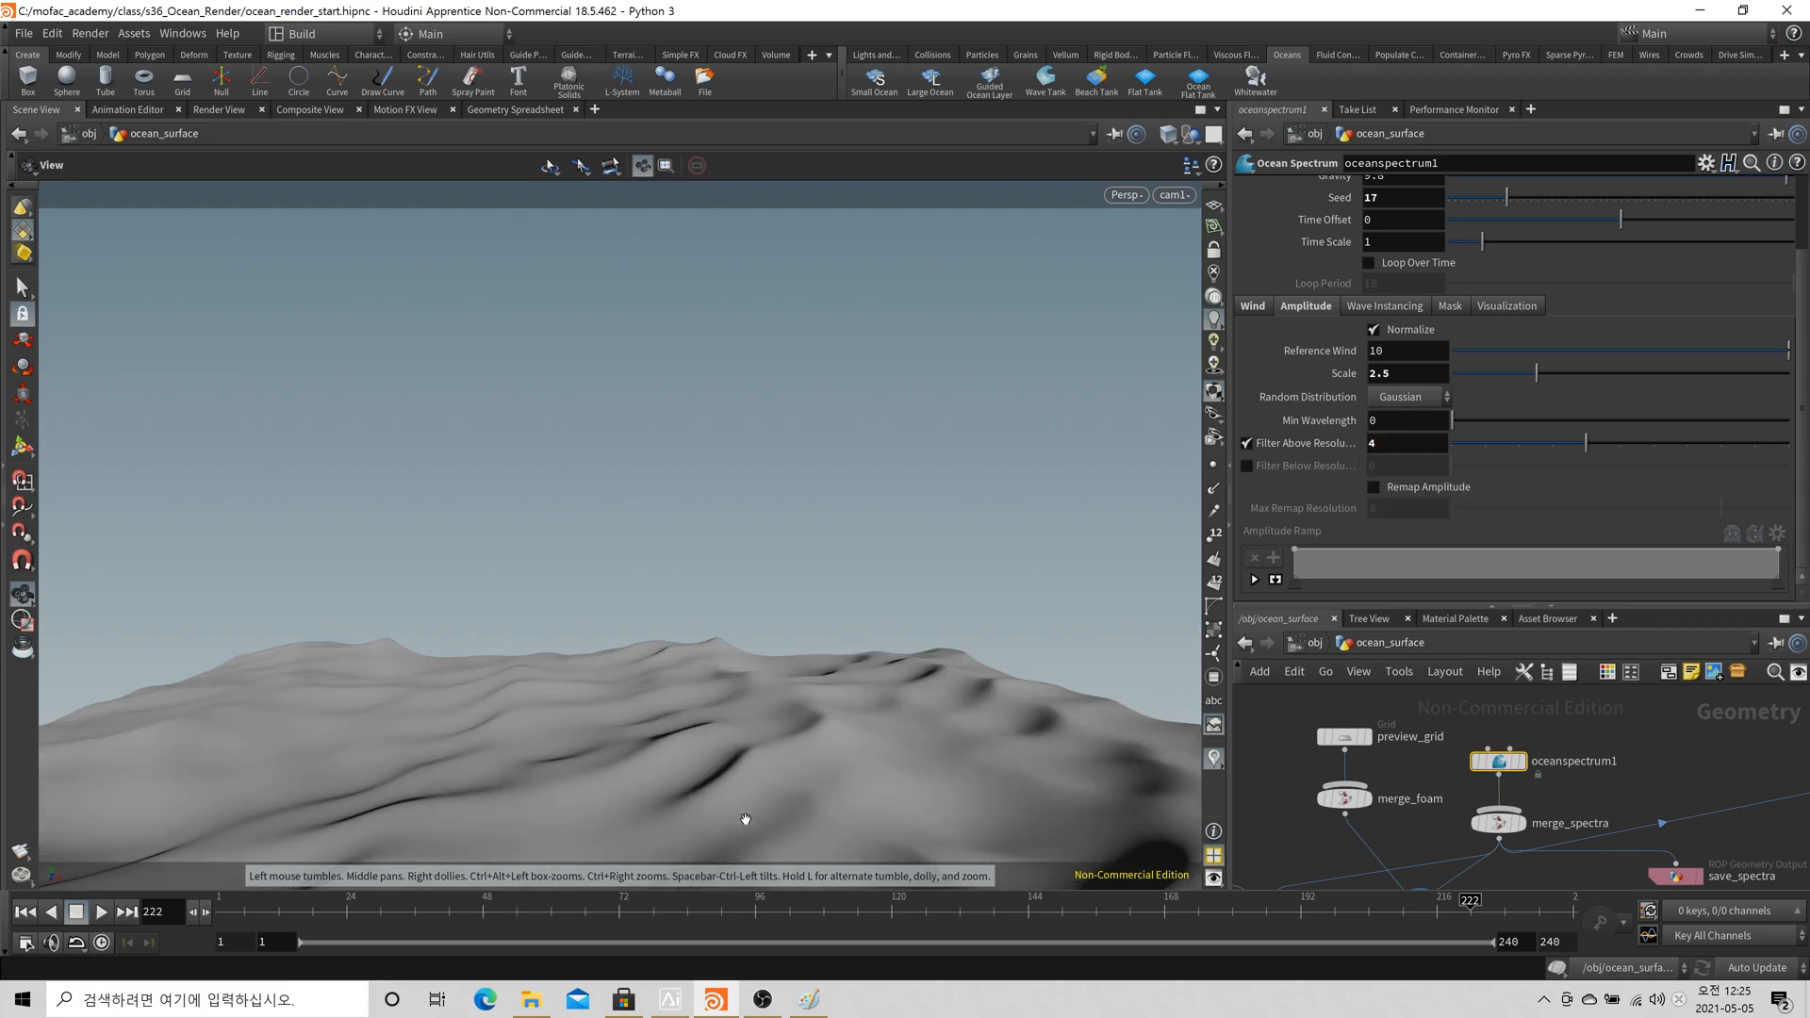
{"action": "scroll", "coordinate": [1548, 799], "scroll_direction": "down", "scroll_amount": 2}
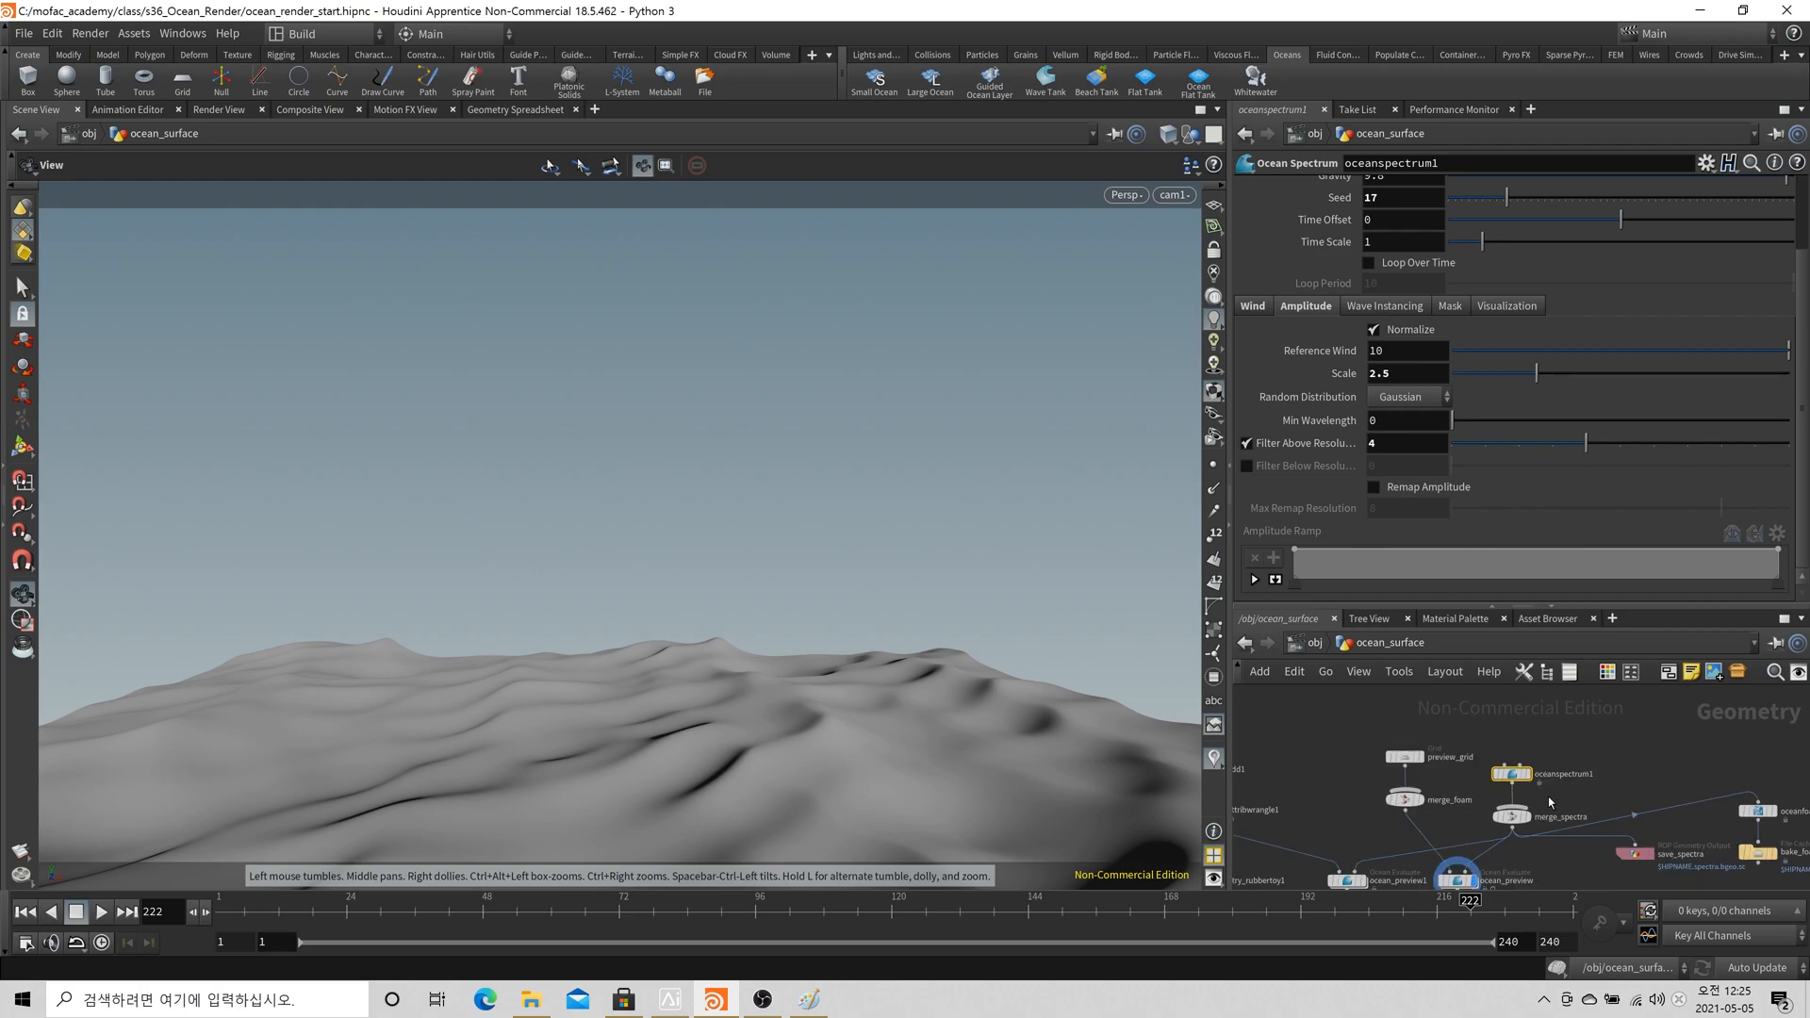
{"action": "middle_click_drag", "start_coordinate": [1548, 799], "coordinate": [1538, 762]}
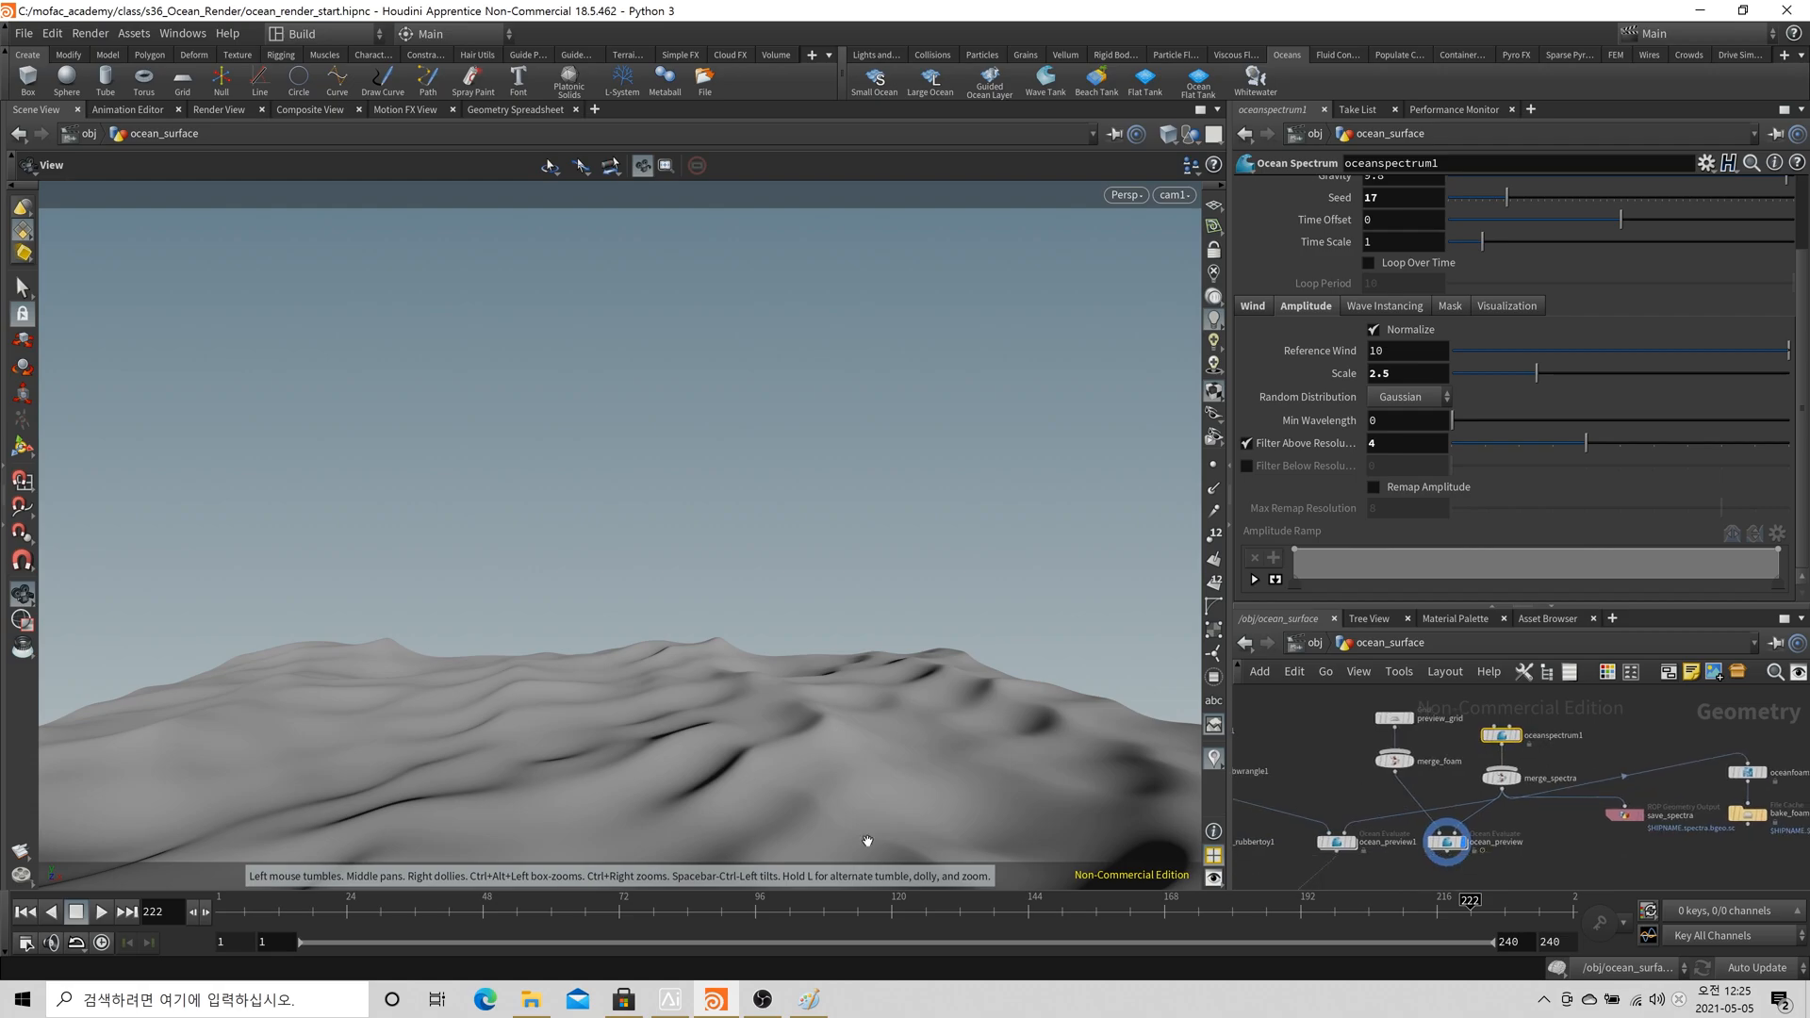
Compare the surface with oceanspectrum1's Filter Above Resolution off and on, leaving the filter disabled
{"action": "left_click", "coordinate": [1246, 443]}
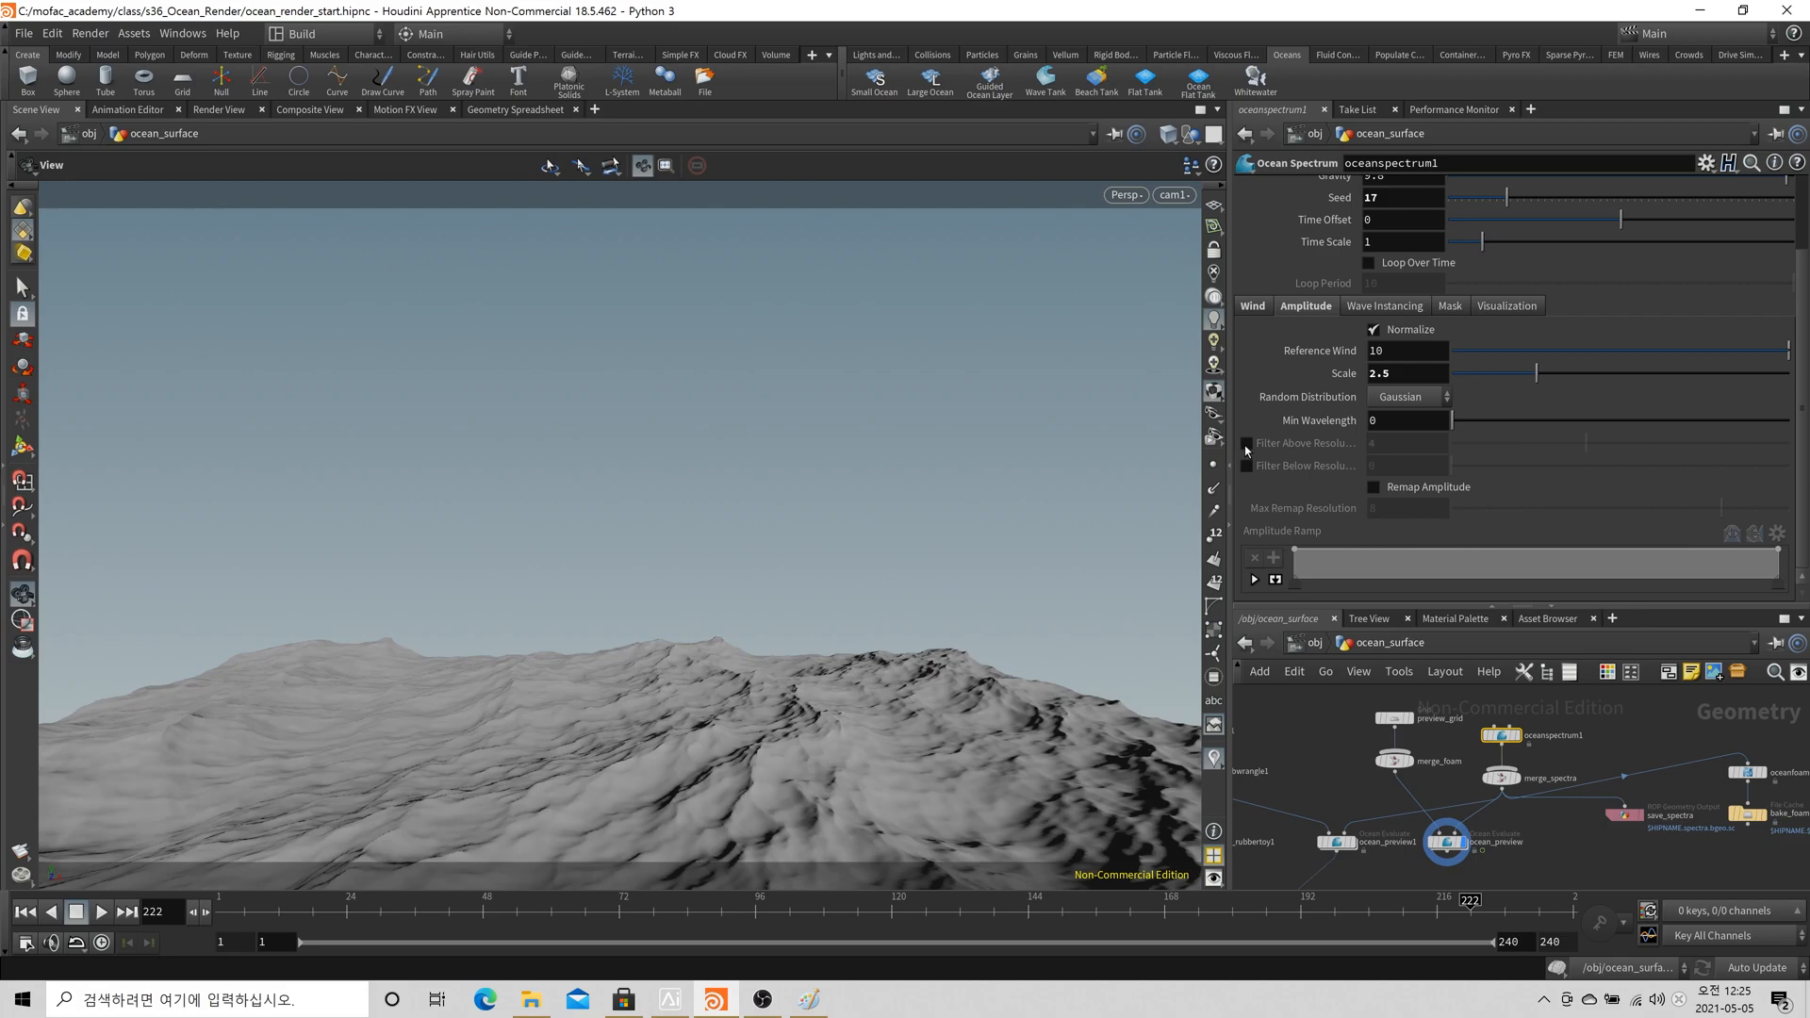
{"action": "scroll", "coordinate": [1351, 744], "scroll_direction": "down", "scroll_amount": 2}
{"action": "middle_click_drag", "start_coordinate": [1353, 745], "coordinate": [1430, 714]}
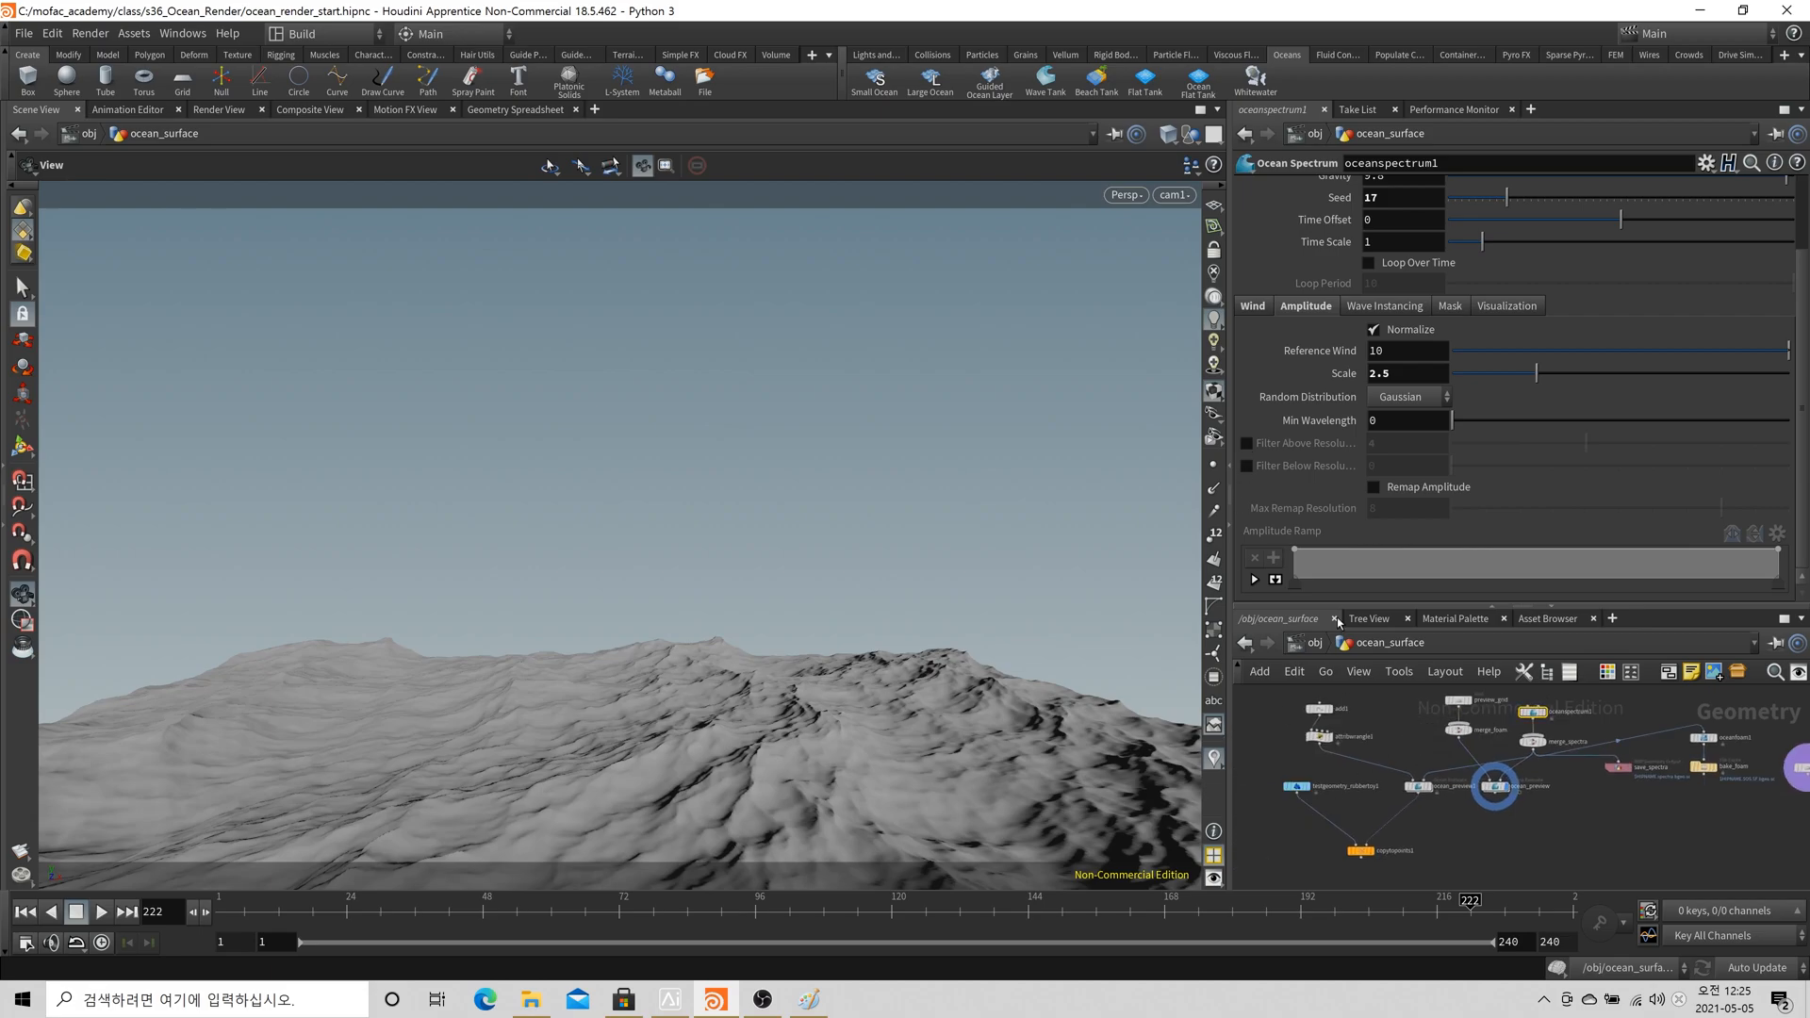
{"action": "scroll", "coordinate": [1297, 458], "scroll_direction": "up", "scroll_amount": 1}
{"action": "left_click", "coordinate": [1246, 463]}
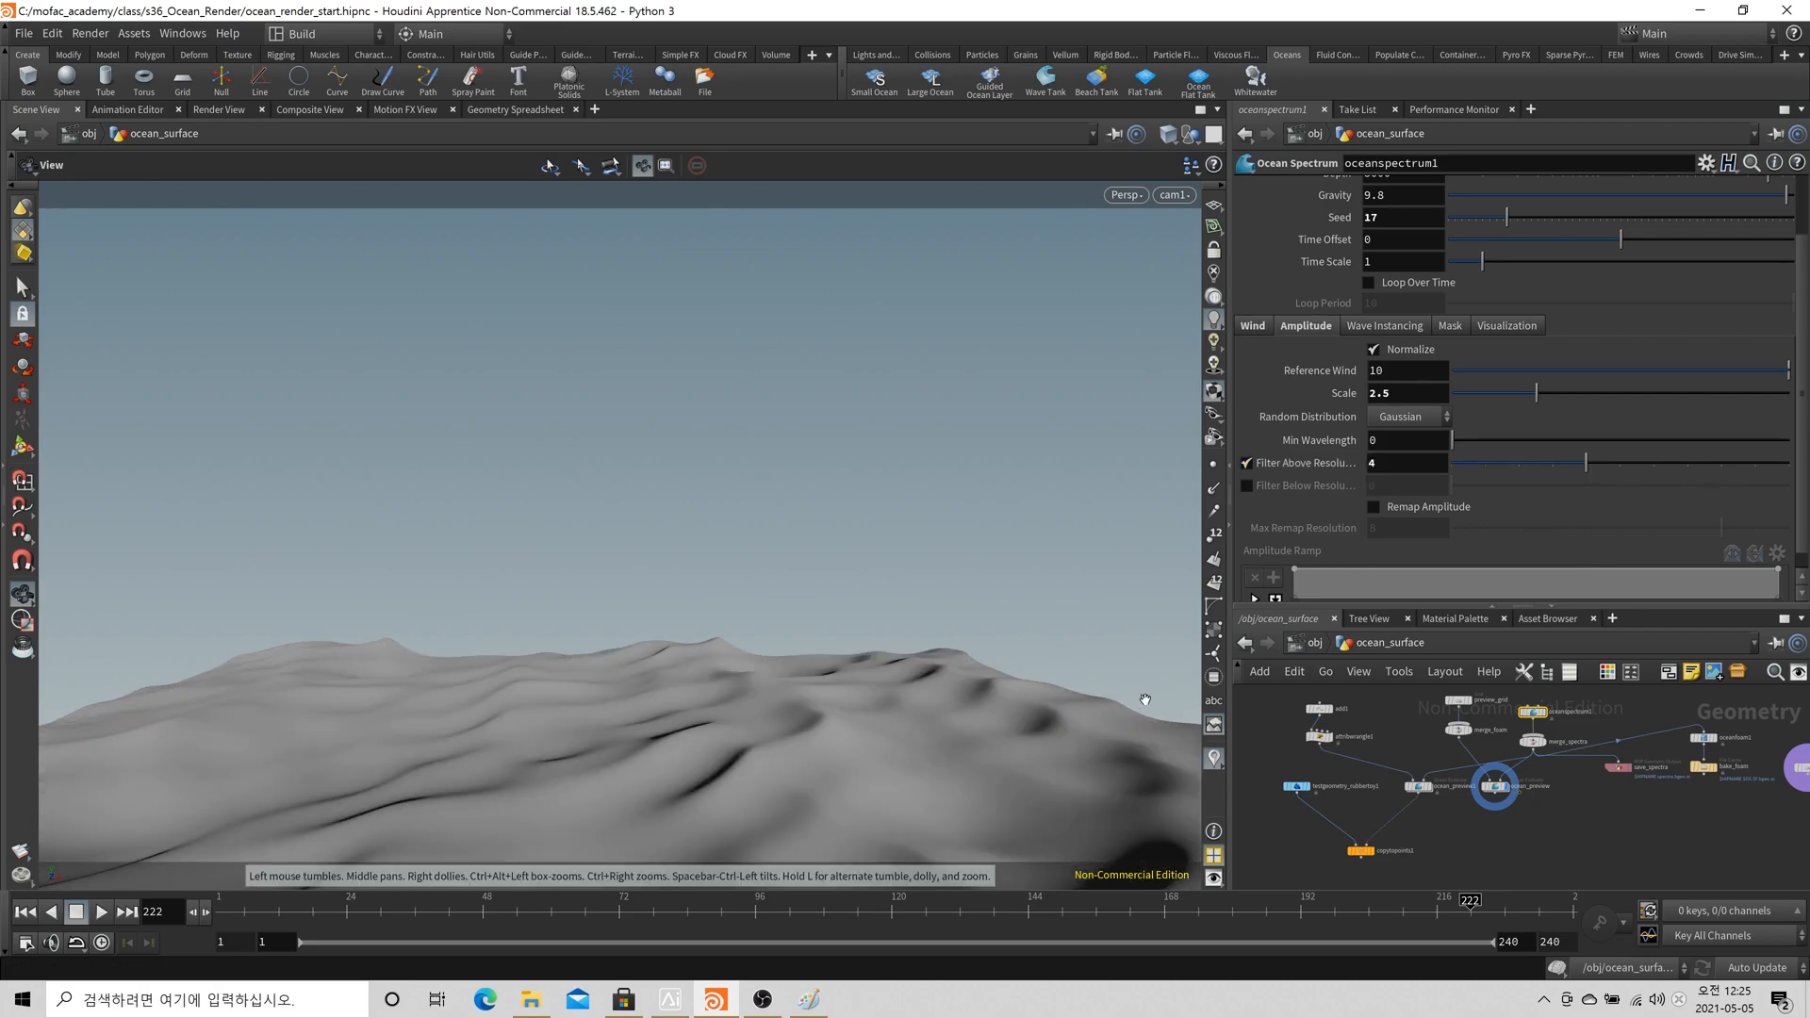
{"action": "scroll", "coordinate": [1529, 705], "scroll_direction": "up", "scroll_amount": 2}
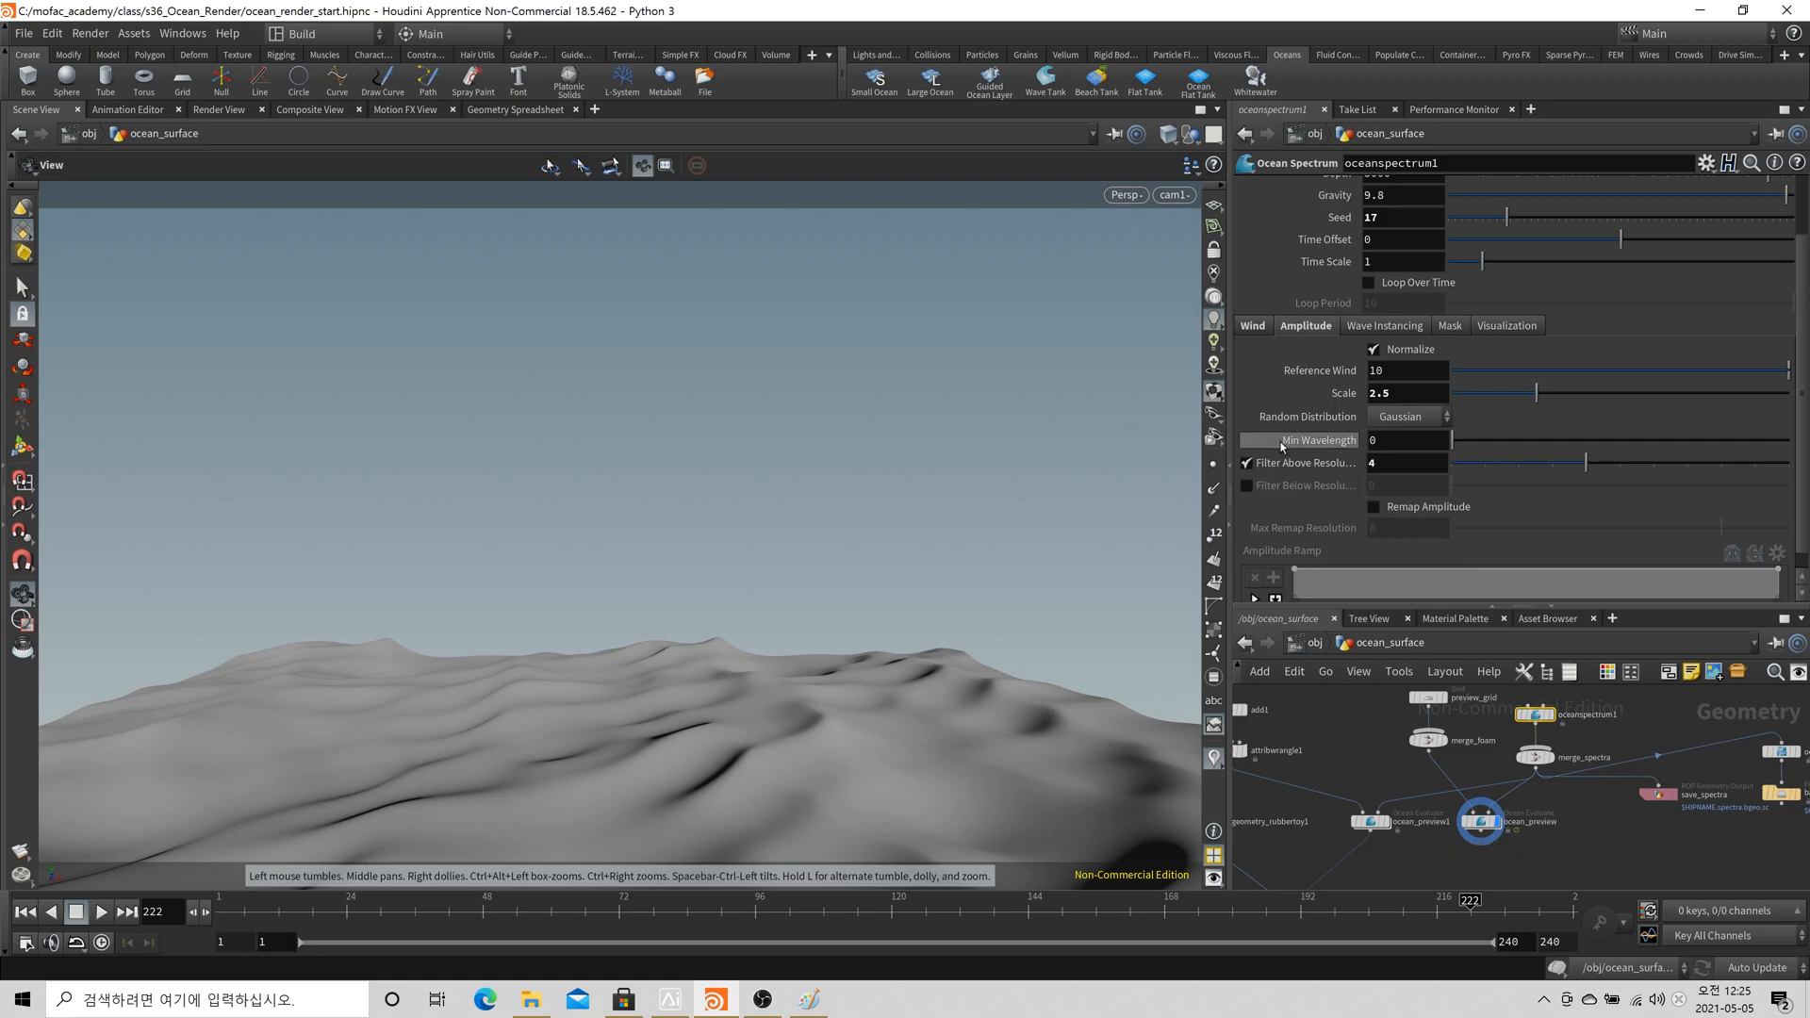
{"action": "left_click", "coordinate": [1248, 464]}
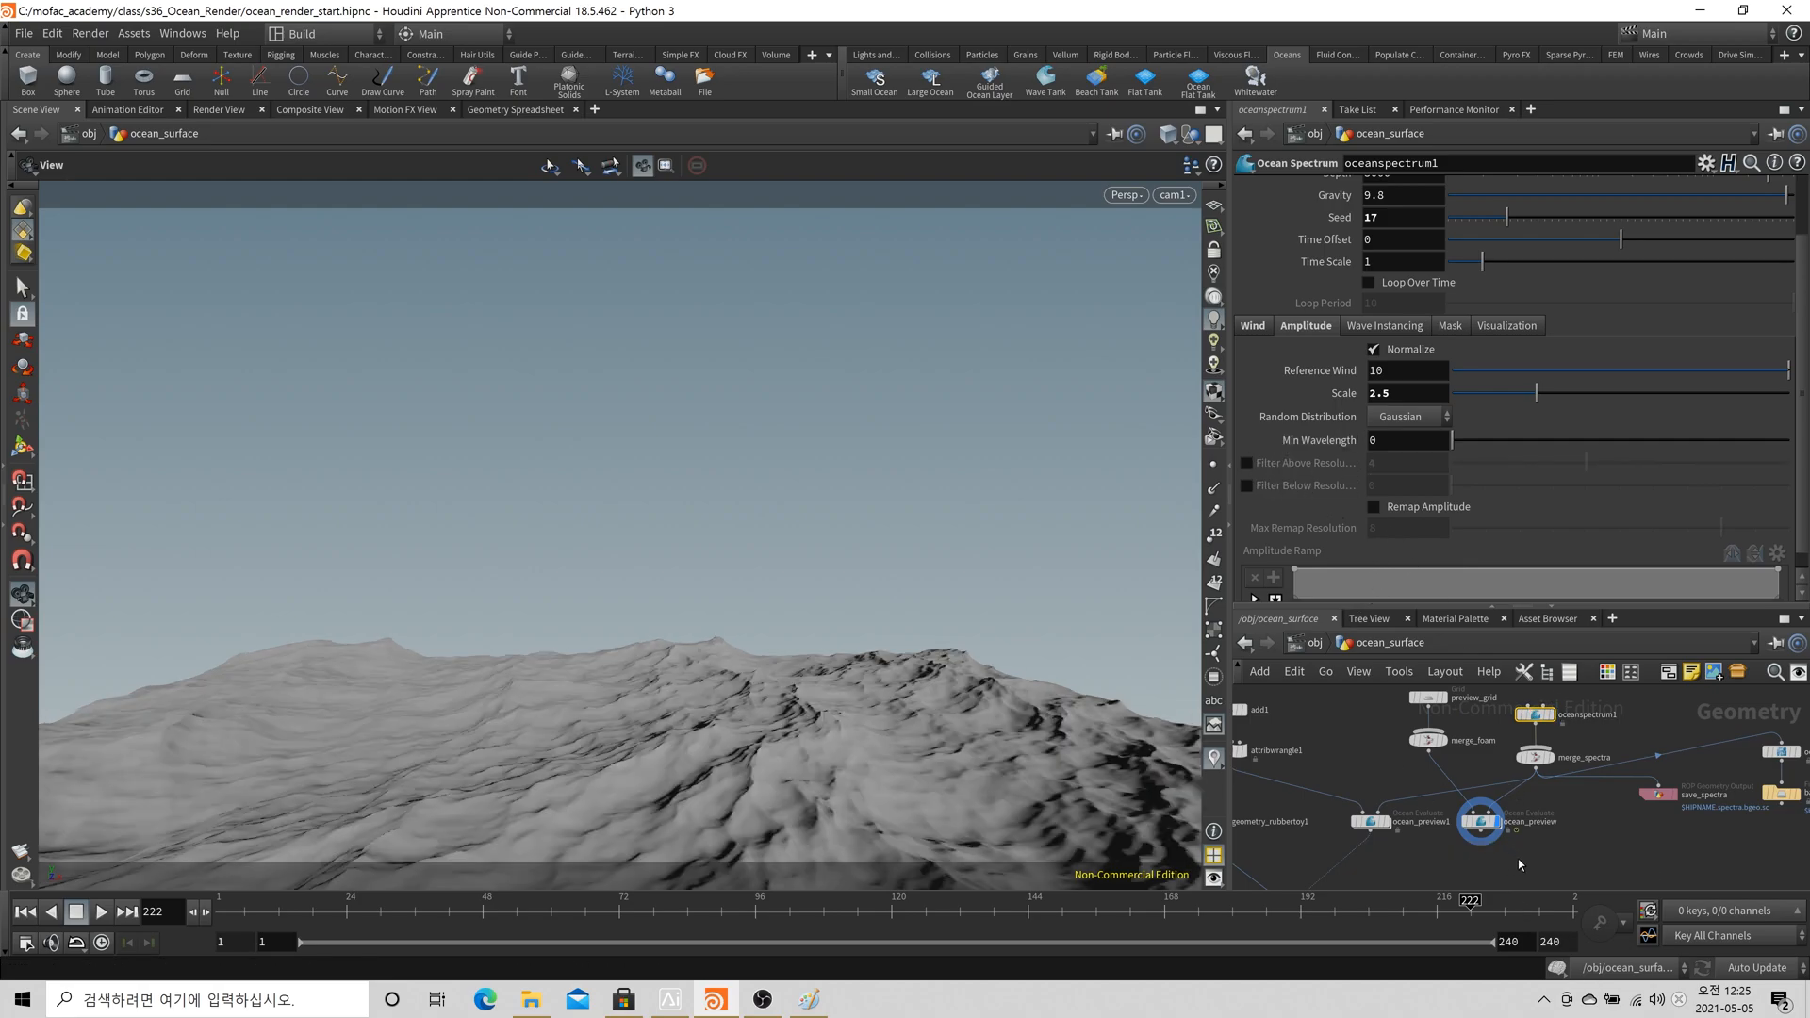
Set ocean_preview1's Downsample to 0
{"action": "left_click", "coordinate": [1478, 822]}
{"action": "left_click", "coordinate": [1370, 821]}
{"action": "left_click_drag", "start_coordinate": [1449, 209], "coordinate": [1392, 298]}
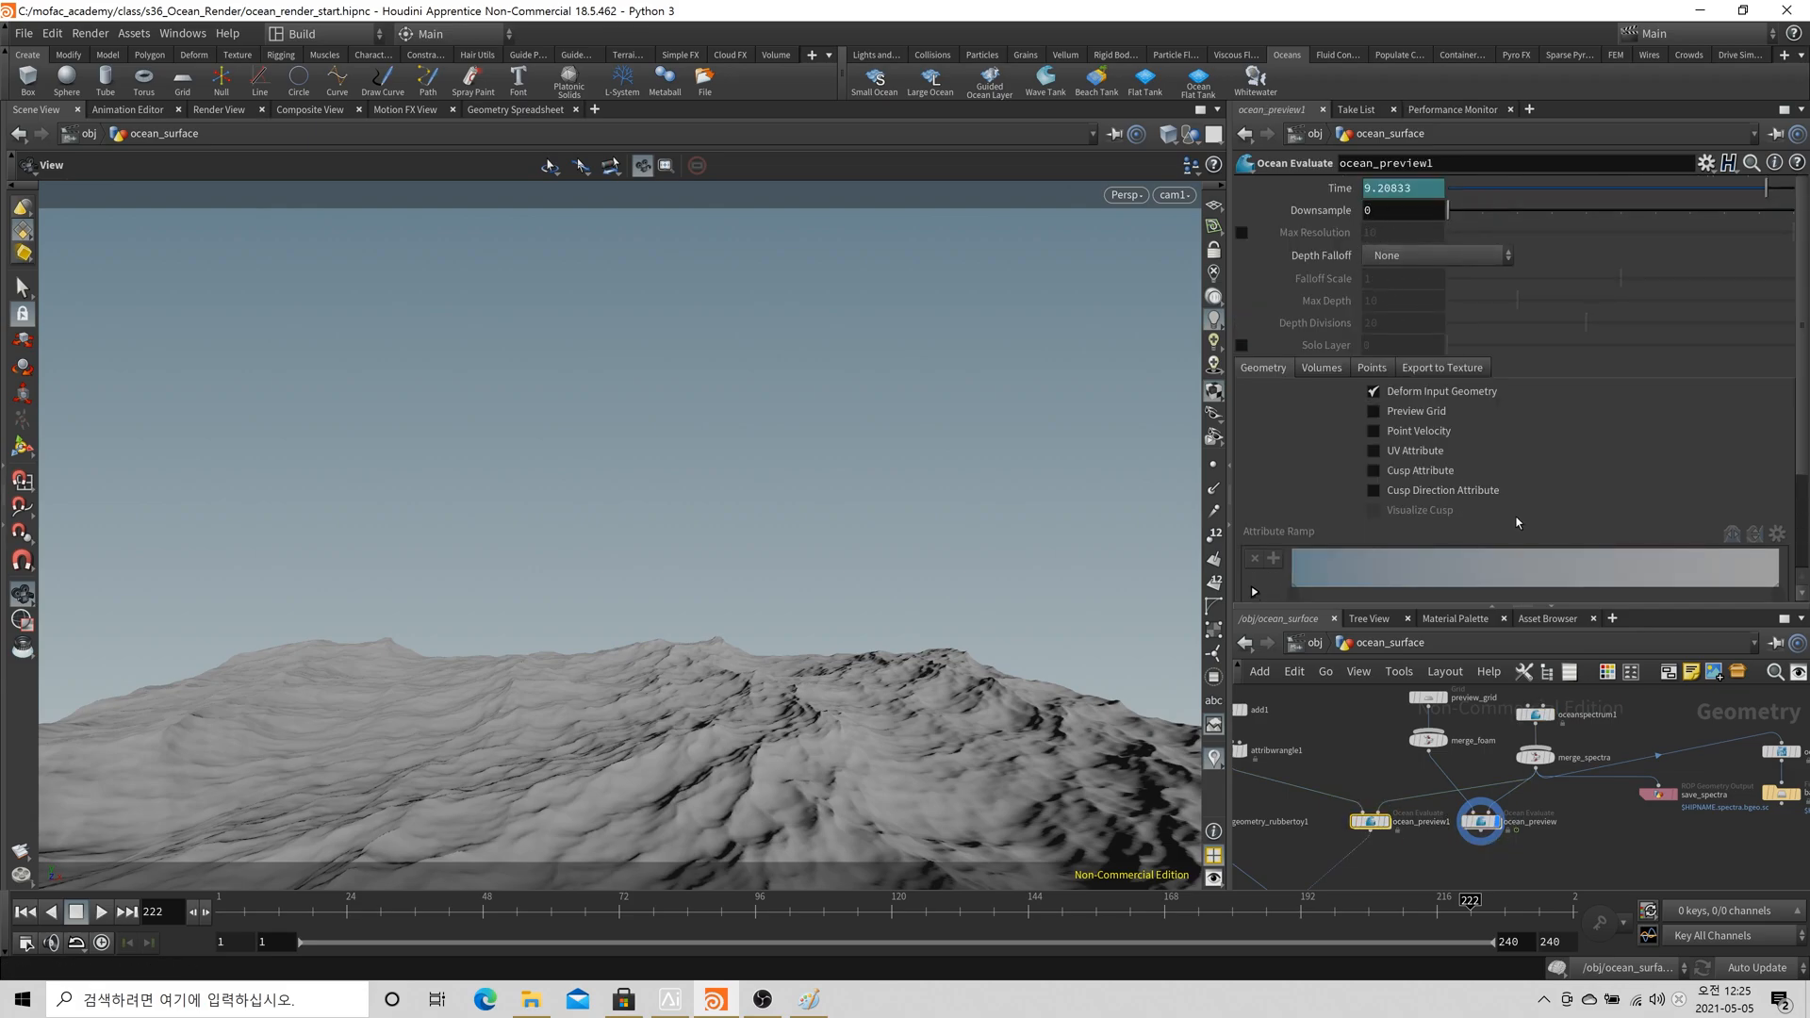
Create a reference copy of oceanspectrum1
{"action": "left_click", "coordinate": [1476, 821]}
{"action": "left_click", "coordinate": [1534, 714]}
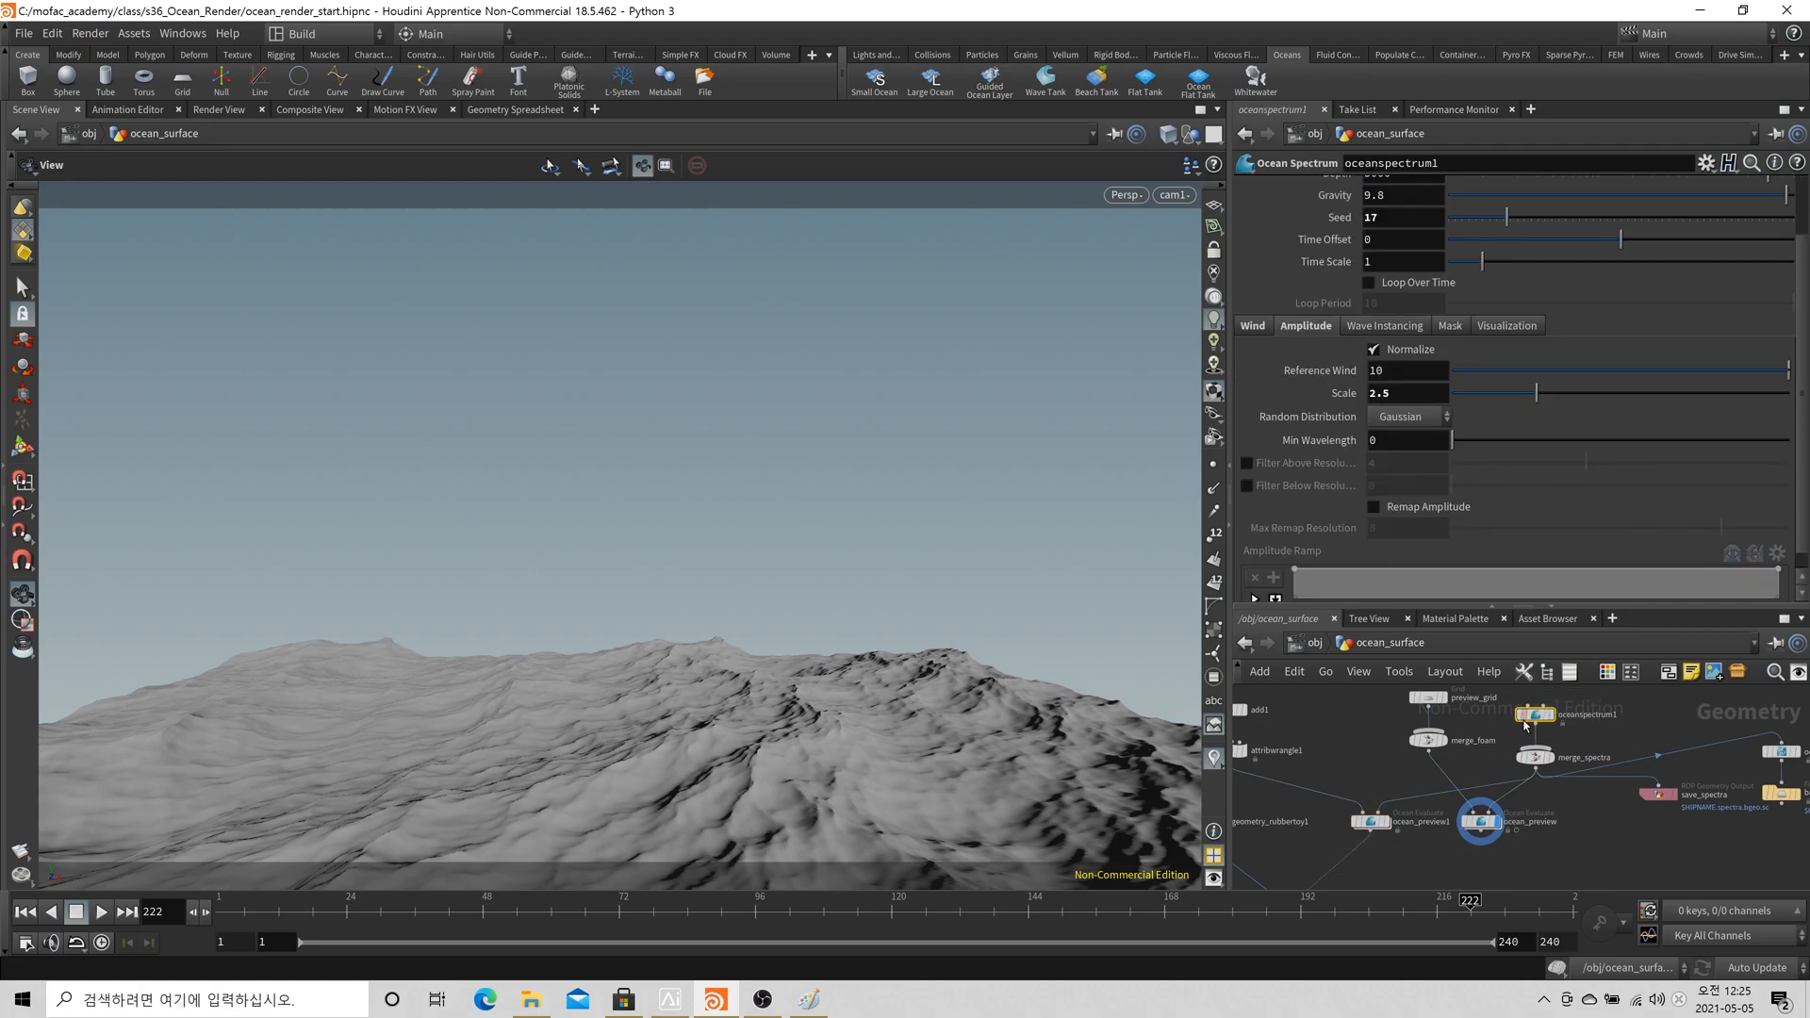
{"action": "middle_click_drag", "start_coordinate": [1488, 774], "coordinate": [1612, 773]}
{"action": "scroll", "coordinate": [1610, 775], "scroll_direction": "down", "scroll_amount": 1}
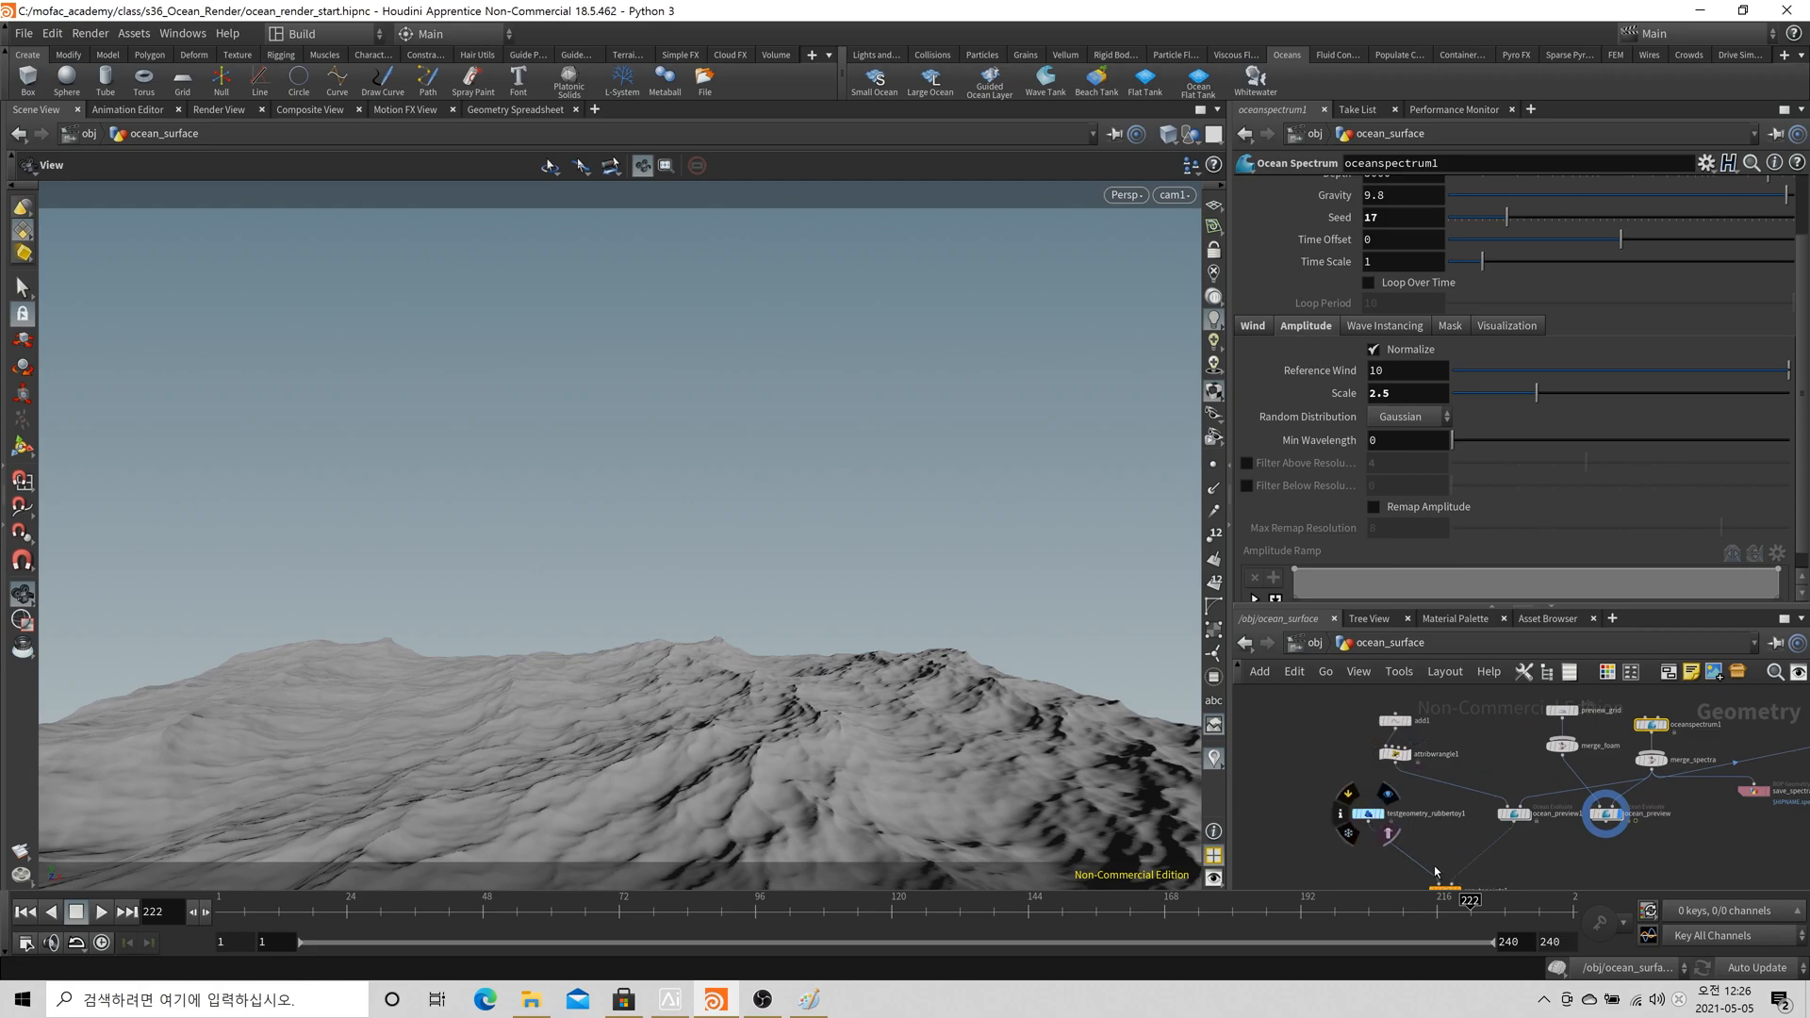
{"action": "scroll", "coordinate": [1682, 771], "scroll_direction": "up", "scroll_amount": 3}
{"action": "scroll", "coordinate": [1670, 720], "scroll_direction": "down", "scroll_amount": 2}
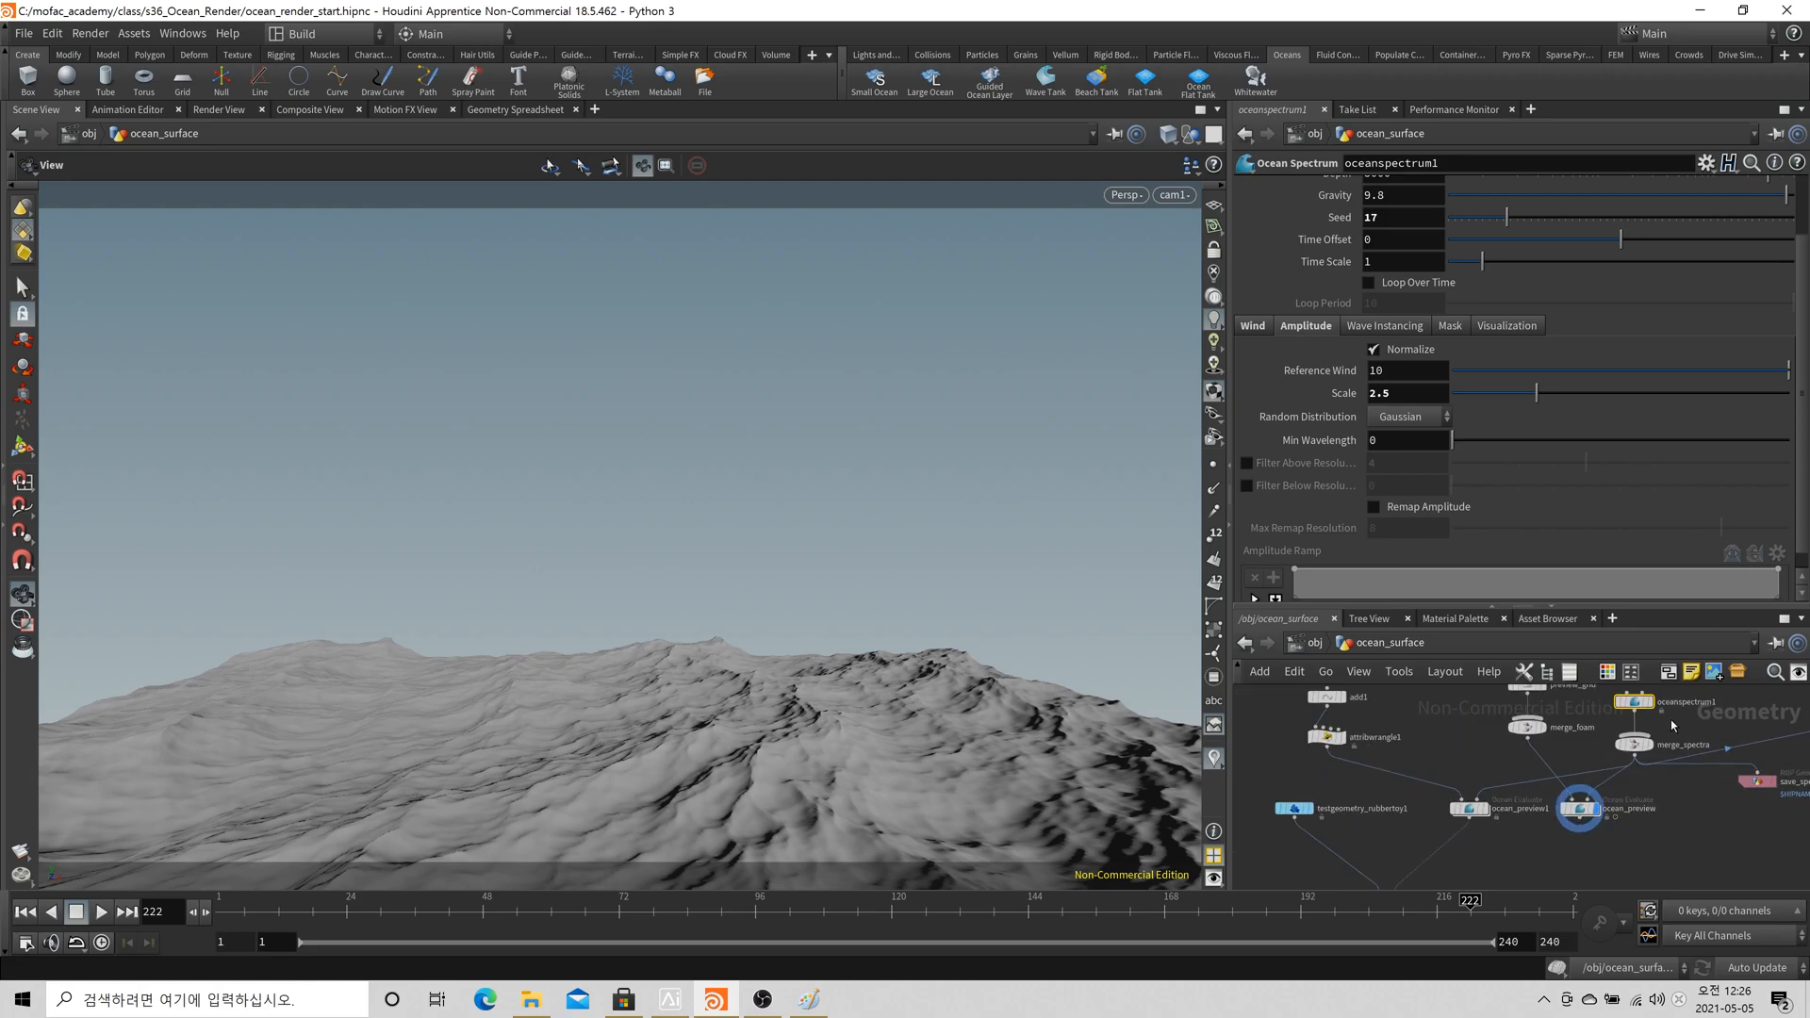
{"action": "scroll", "coordinate": [1644, 754], "scroll_direction": "up", "scroll_amount": 3}
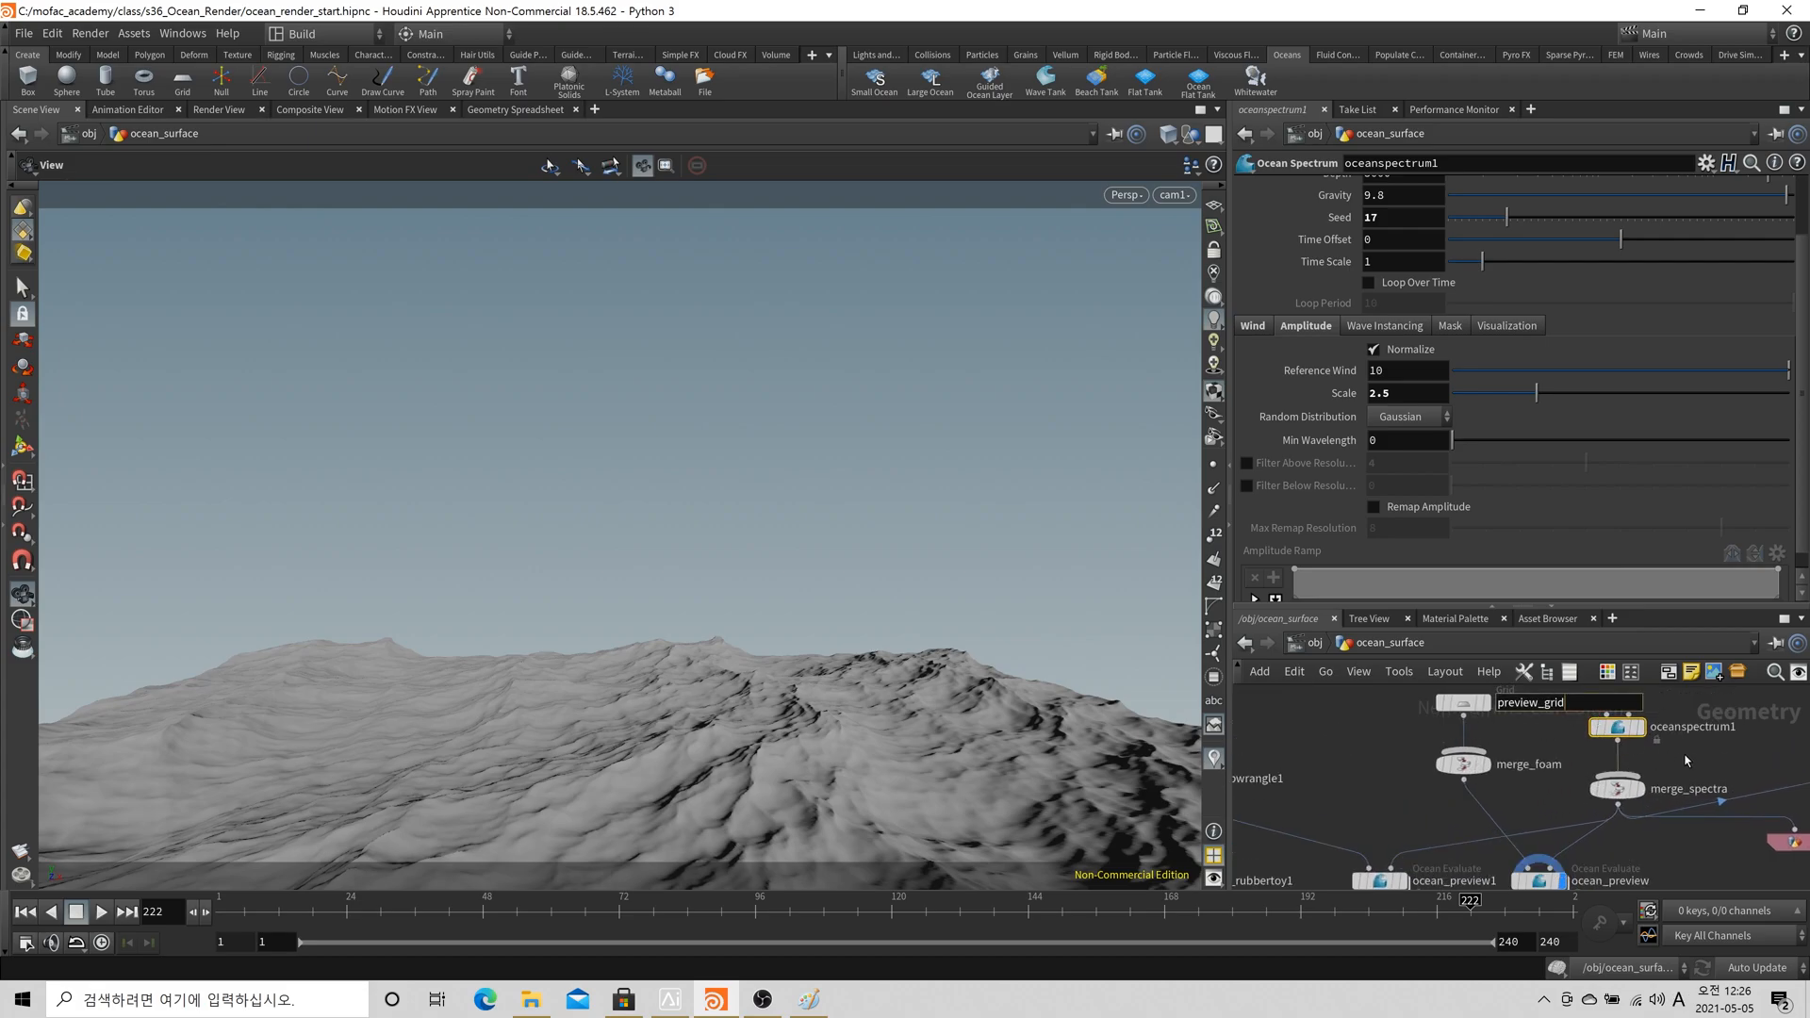
{"action": "middle_click_drag", "start_coordinate": [1706, 767], "coordinate": [1566, 776]}
{"action": "right_click", "coordinate": [1474, 737]}
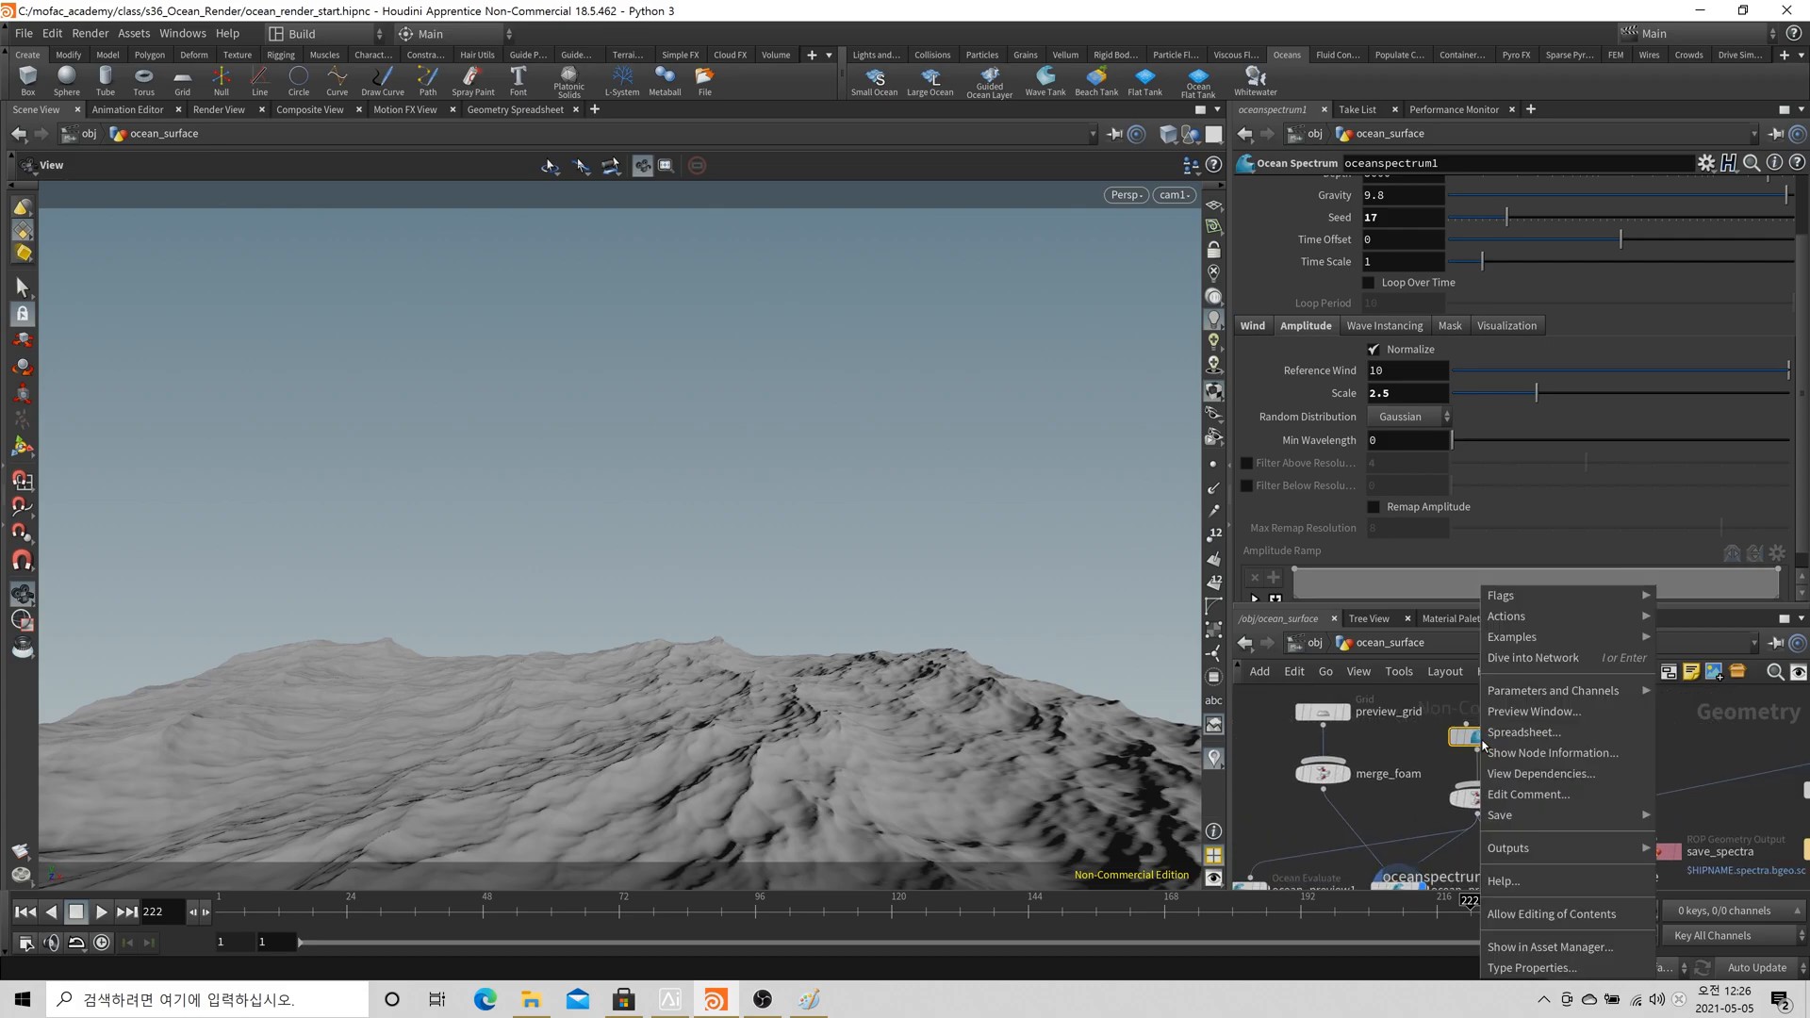
{"action": "mouse_move", "coordinate": [1546, 624]}
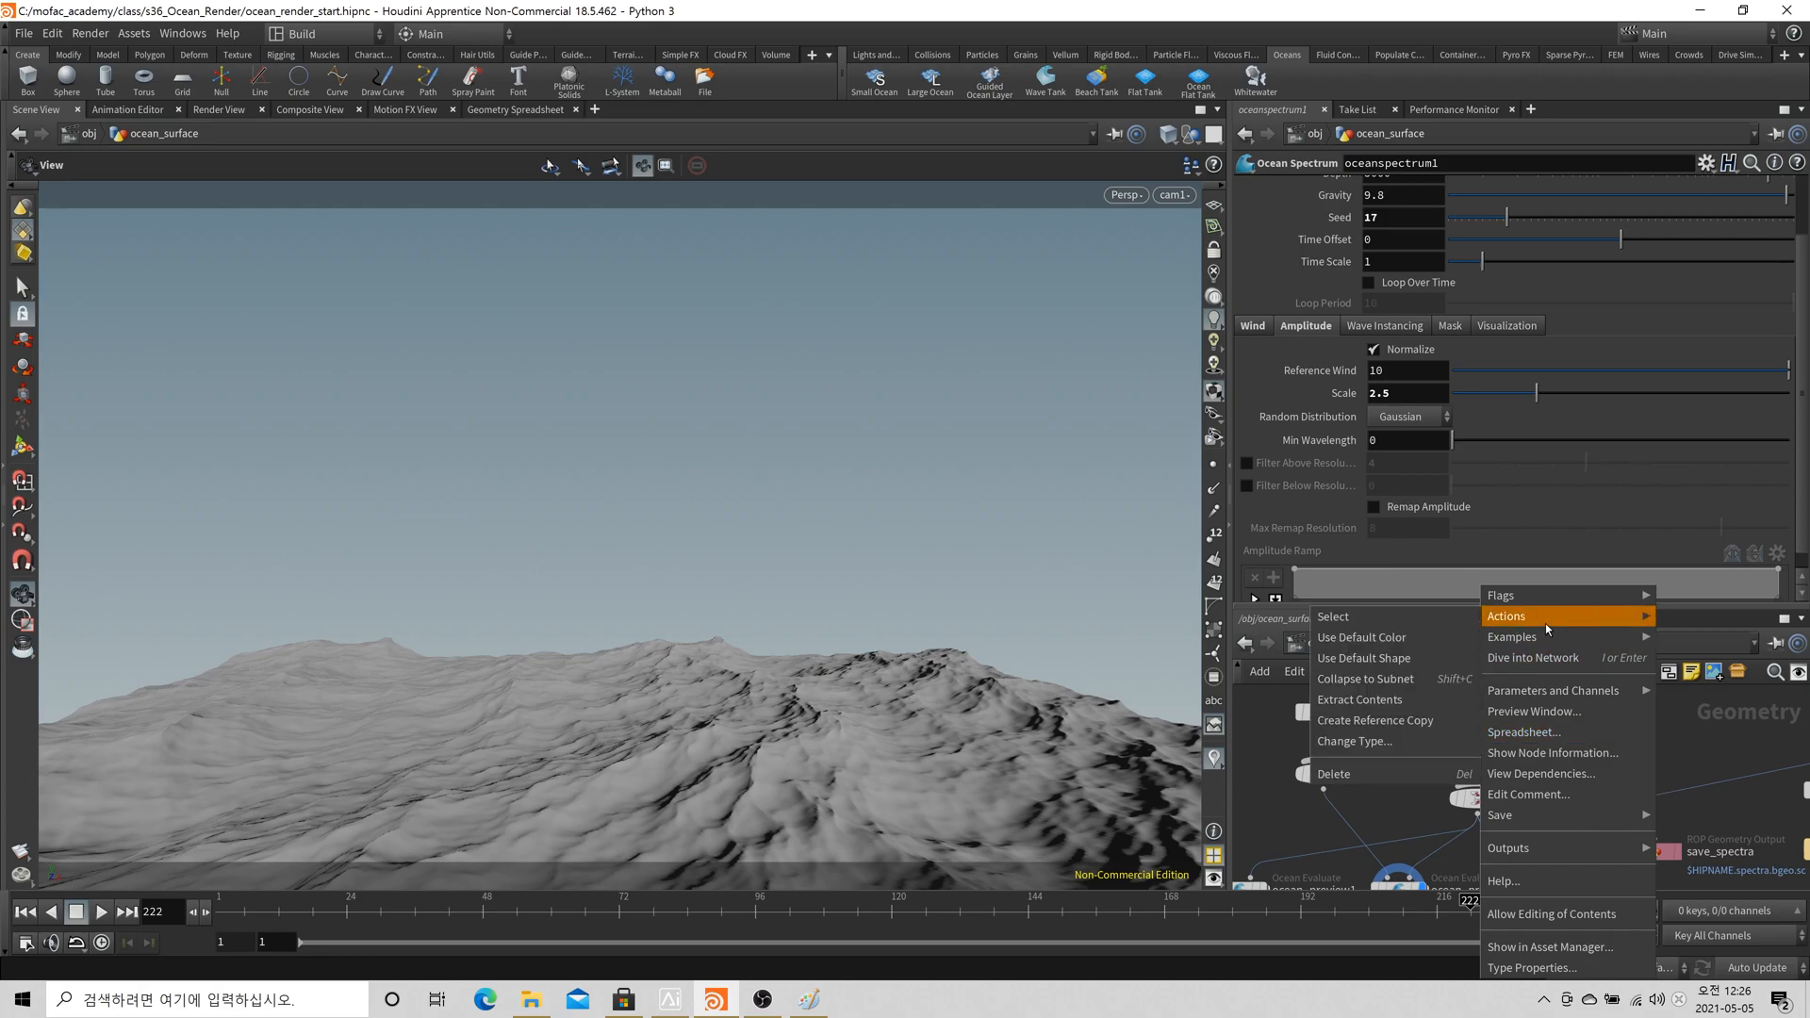
{"action": "left_click", "coordinate": [1394, 726]}
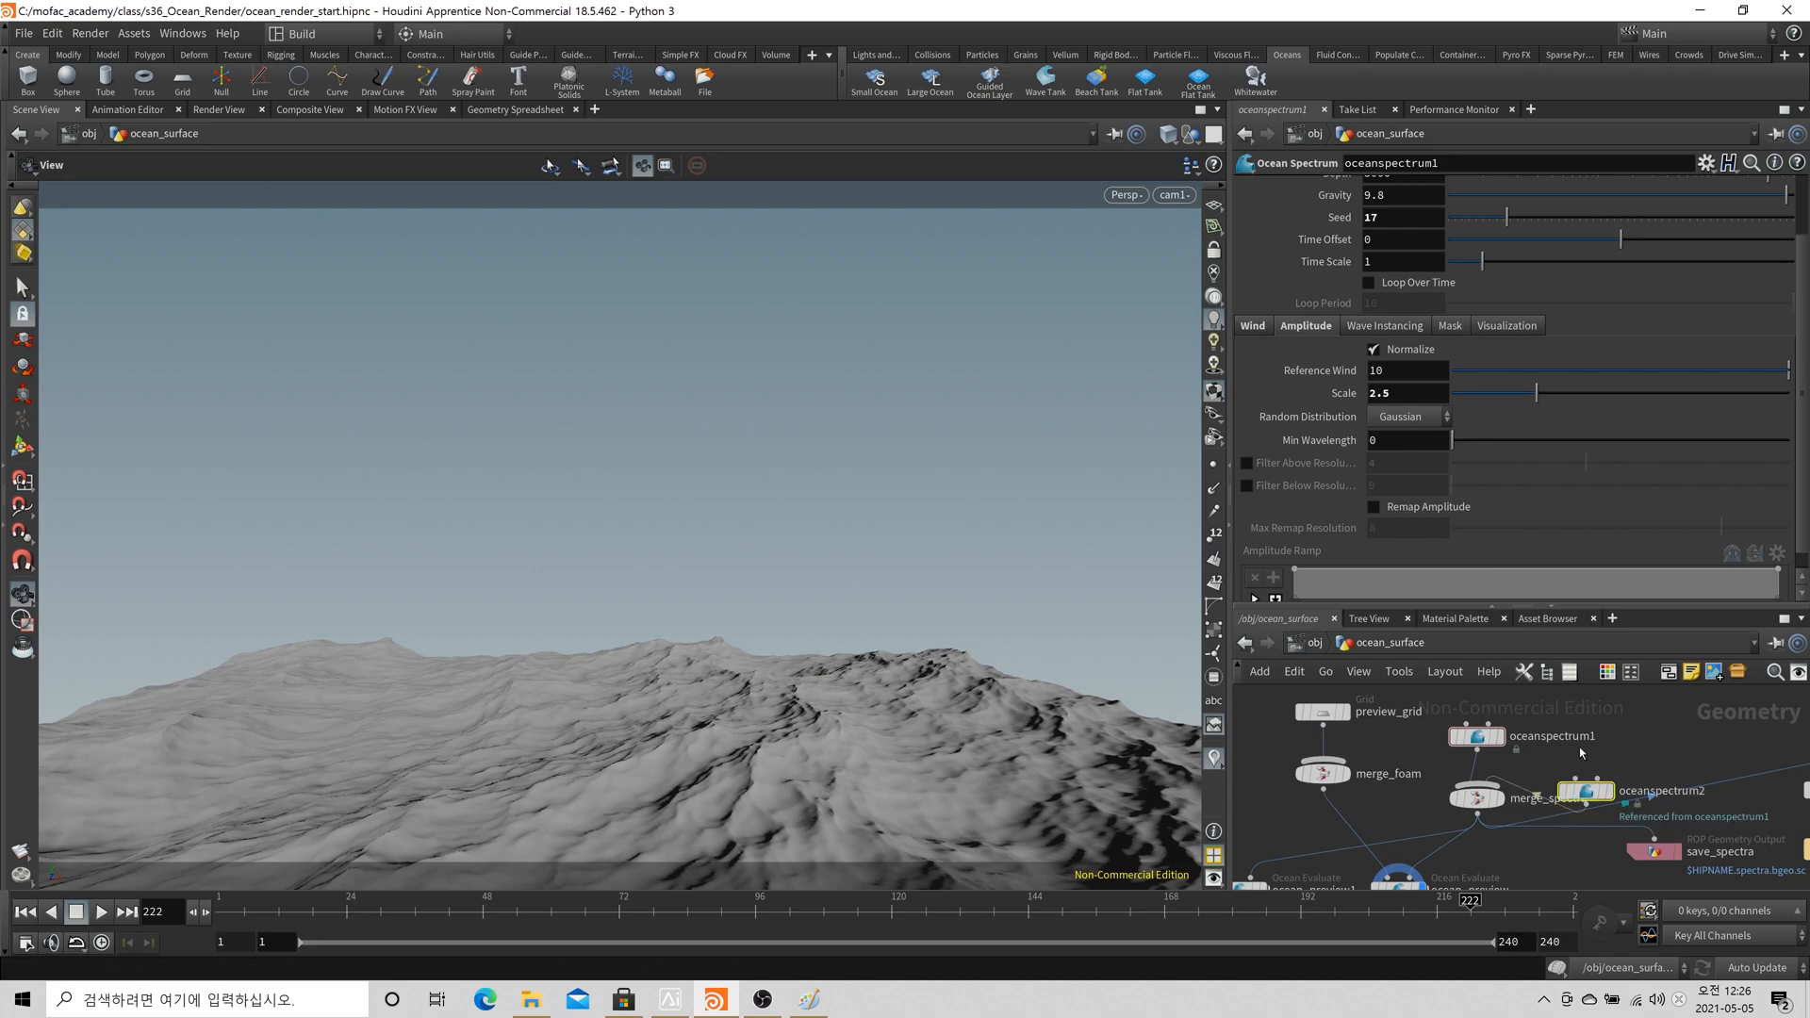
Disconnect the reference copy of oceanspectrum1 from merge_spectra and place it near attribwrangle1, above ocean_preview1
{"action": "left_click", "coordinate": [1584, 783]}
{"action": "scroll", "coordinate": [1586, 781], "scroll_direction": "up", "scroll_amount": 2}
{"action": "key", "text": "ctrl+z"}
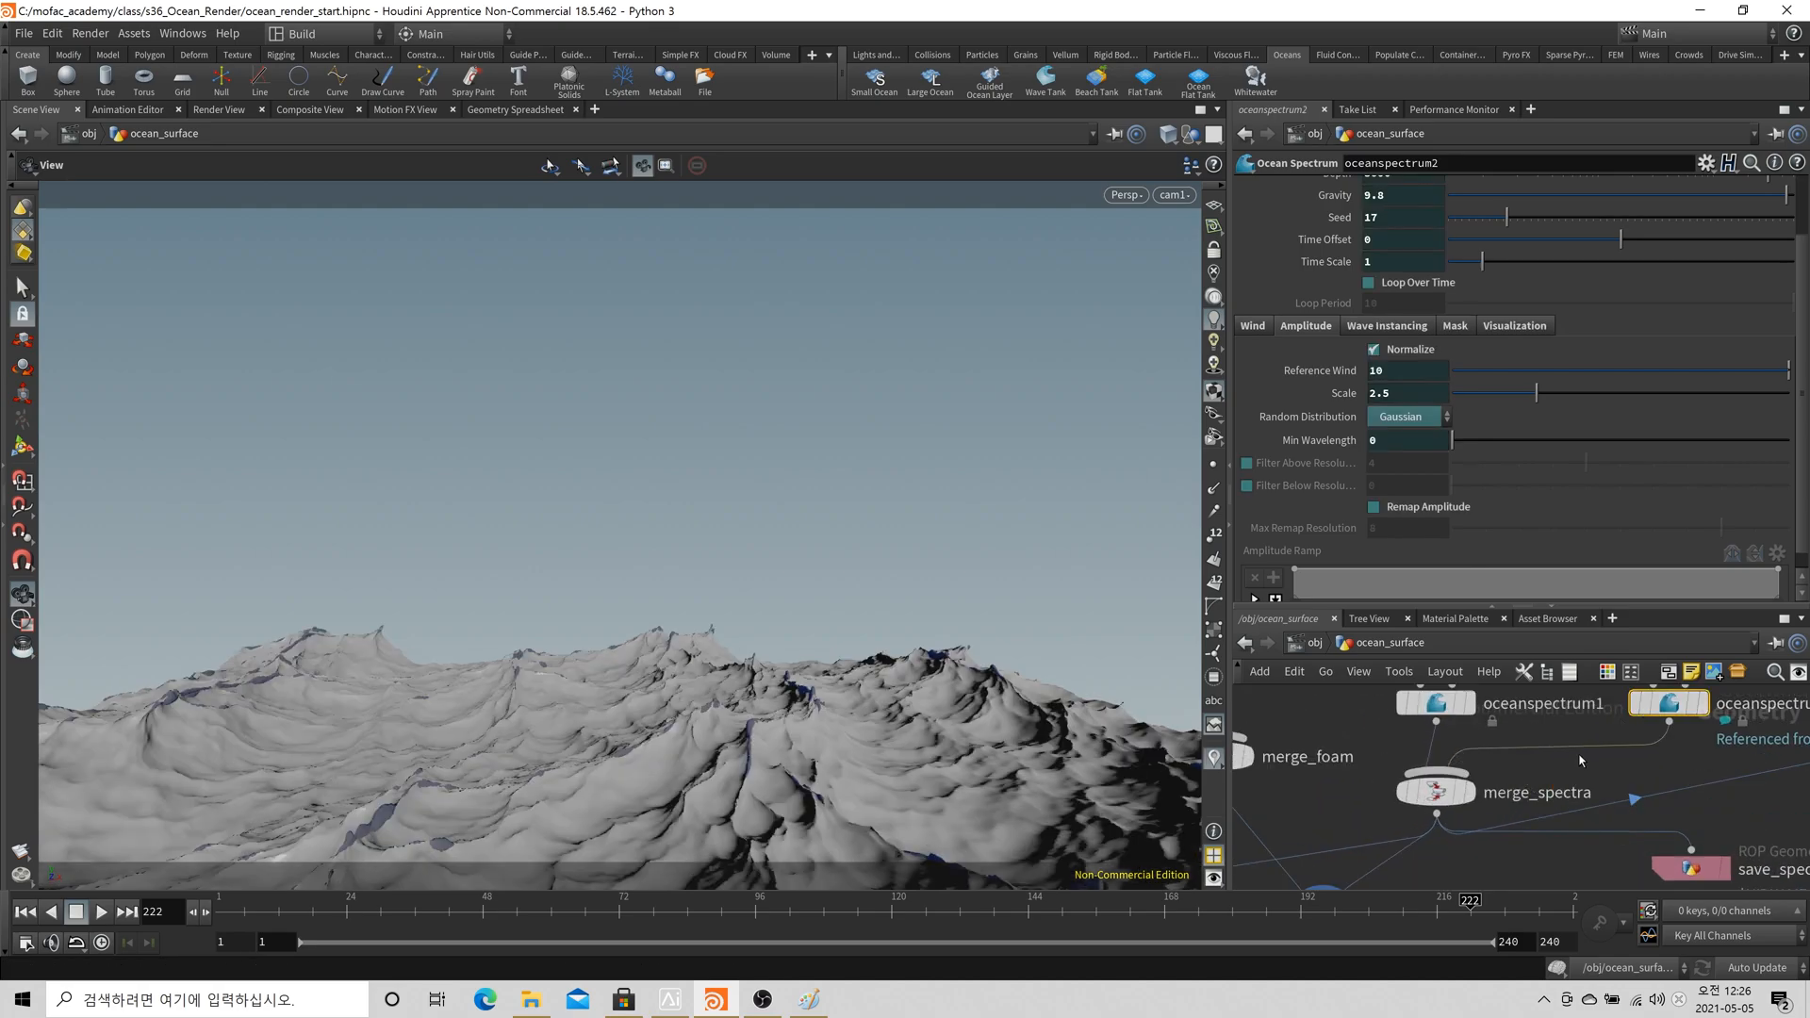
{"action": "key", "text": "y"}
{"action": "mouse_move", "coordinate": [1556, 773]}
{"action": "left_mouse_down"}
{"action": "mouse_move", "coordinate": [1558, 730]}
{"action": "mouse_move", "coordinate": [1579, 771]}
{"action": "mouse_move", "coordinate": [1394, 750]}
{"action": "left_mouse_up"}
{"action": "scroll", "coordinate": [1538, 778], "scroll_direction": "down", "scroll_amount": 5}
{"action": "middle_click_drag", "start_coordinate": [1417, 853], "coordinate": [1558, 827]}
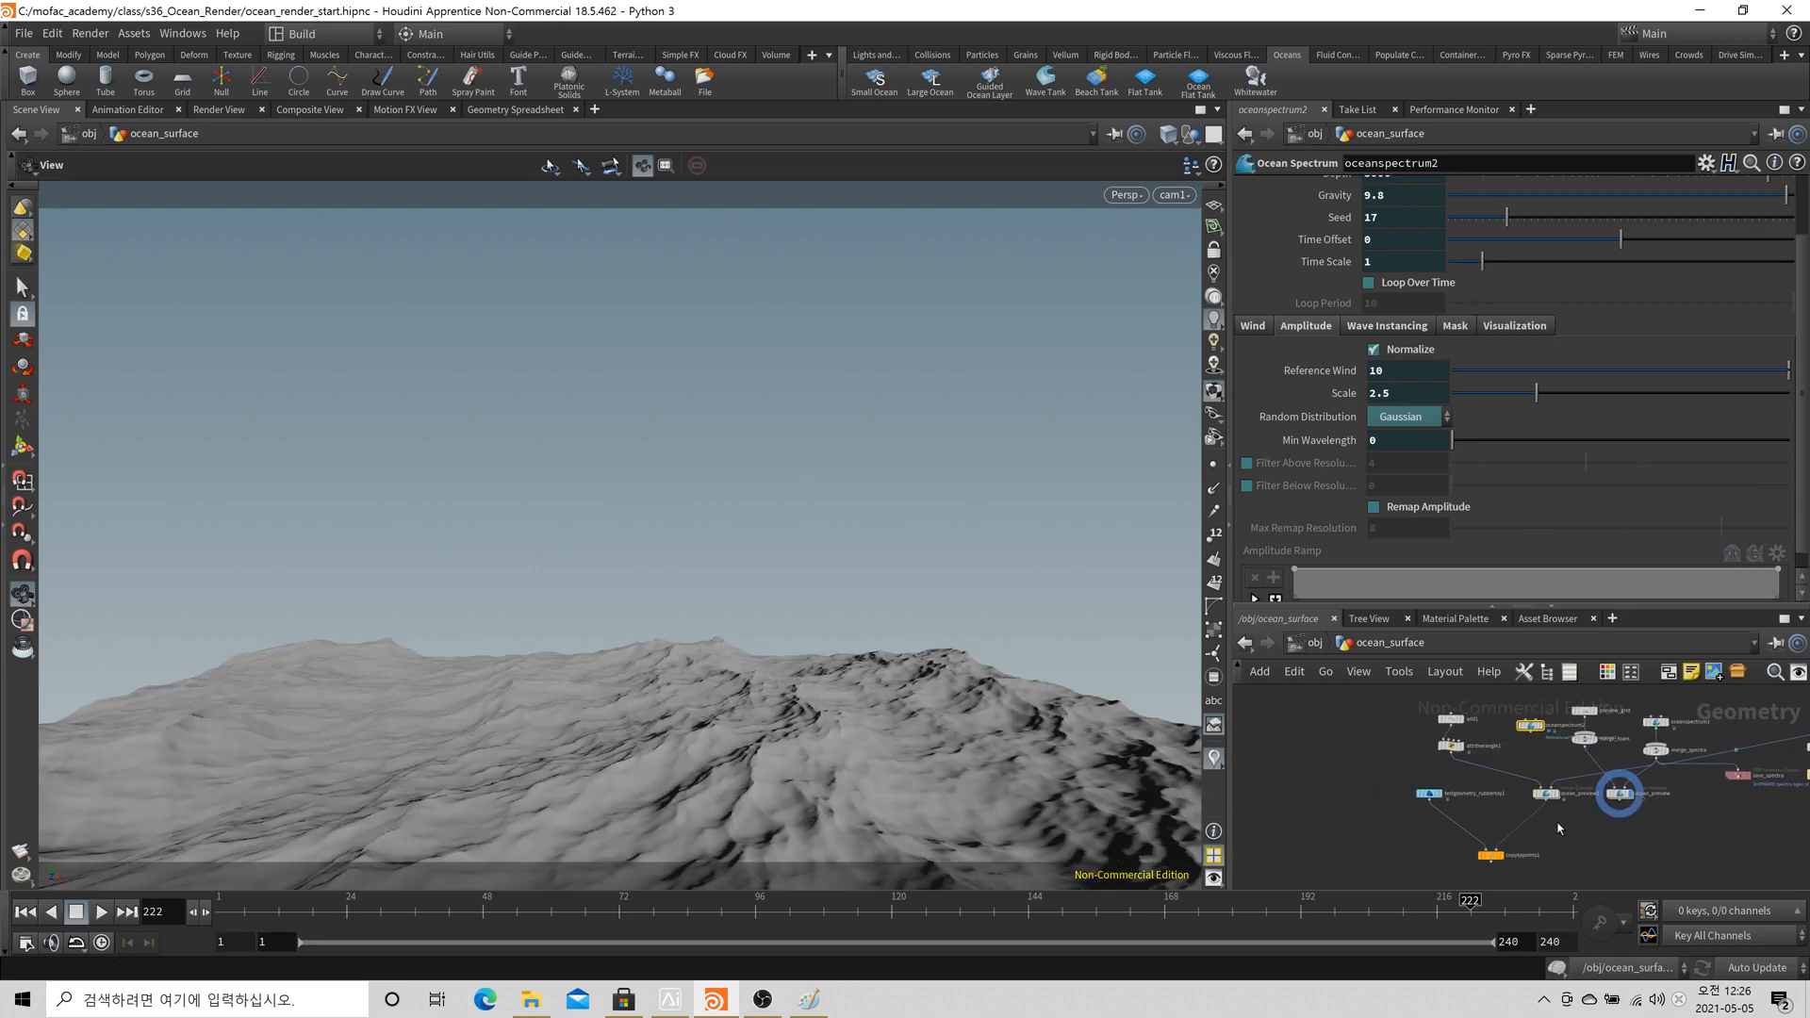
{"action": "scroll", "coordinate": [1527, 771], "scroll_direction": "up", "scroll_amount": 4}
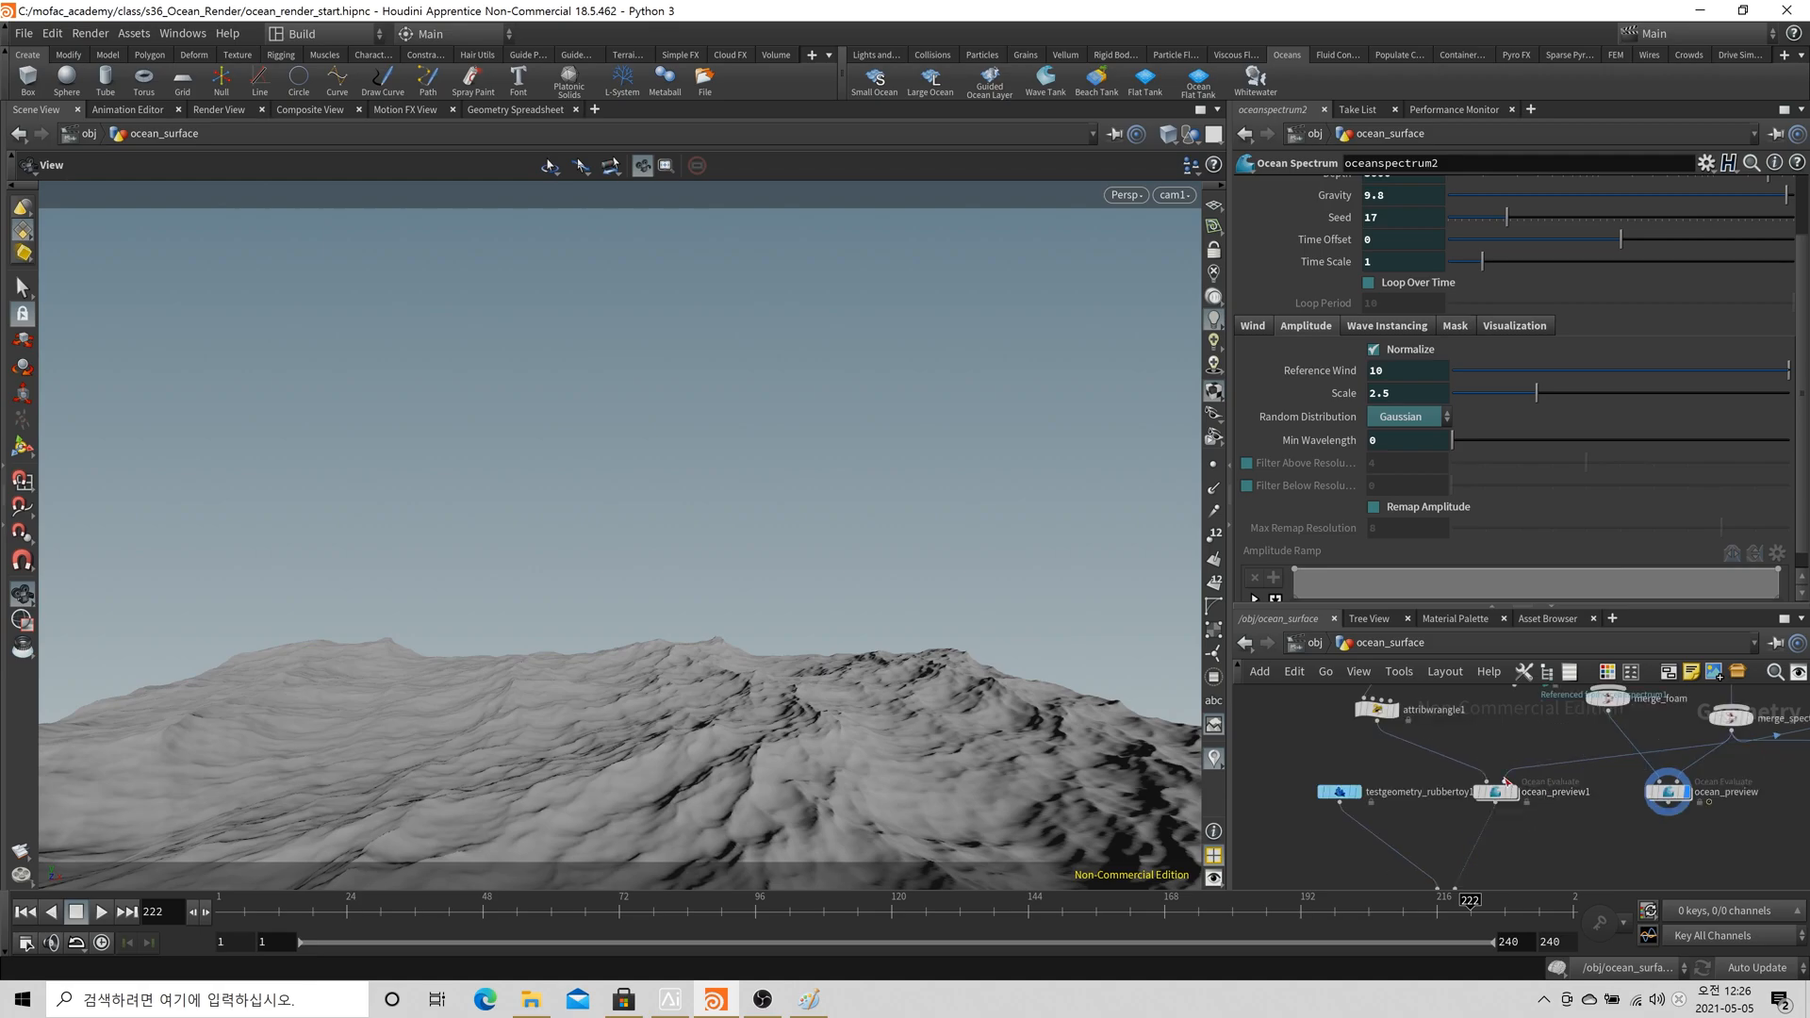
Display copytopoints1 while keeping ocean_preview visible as the template, so the toy appears on the ocean
{"action": "scroll", "coordinate": [1527, 771], "scroll_direction": "down", "scroll_amount": 2}
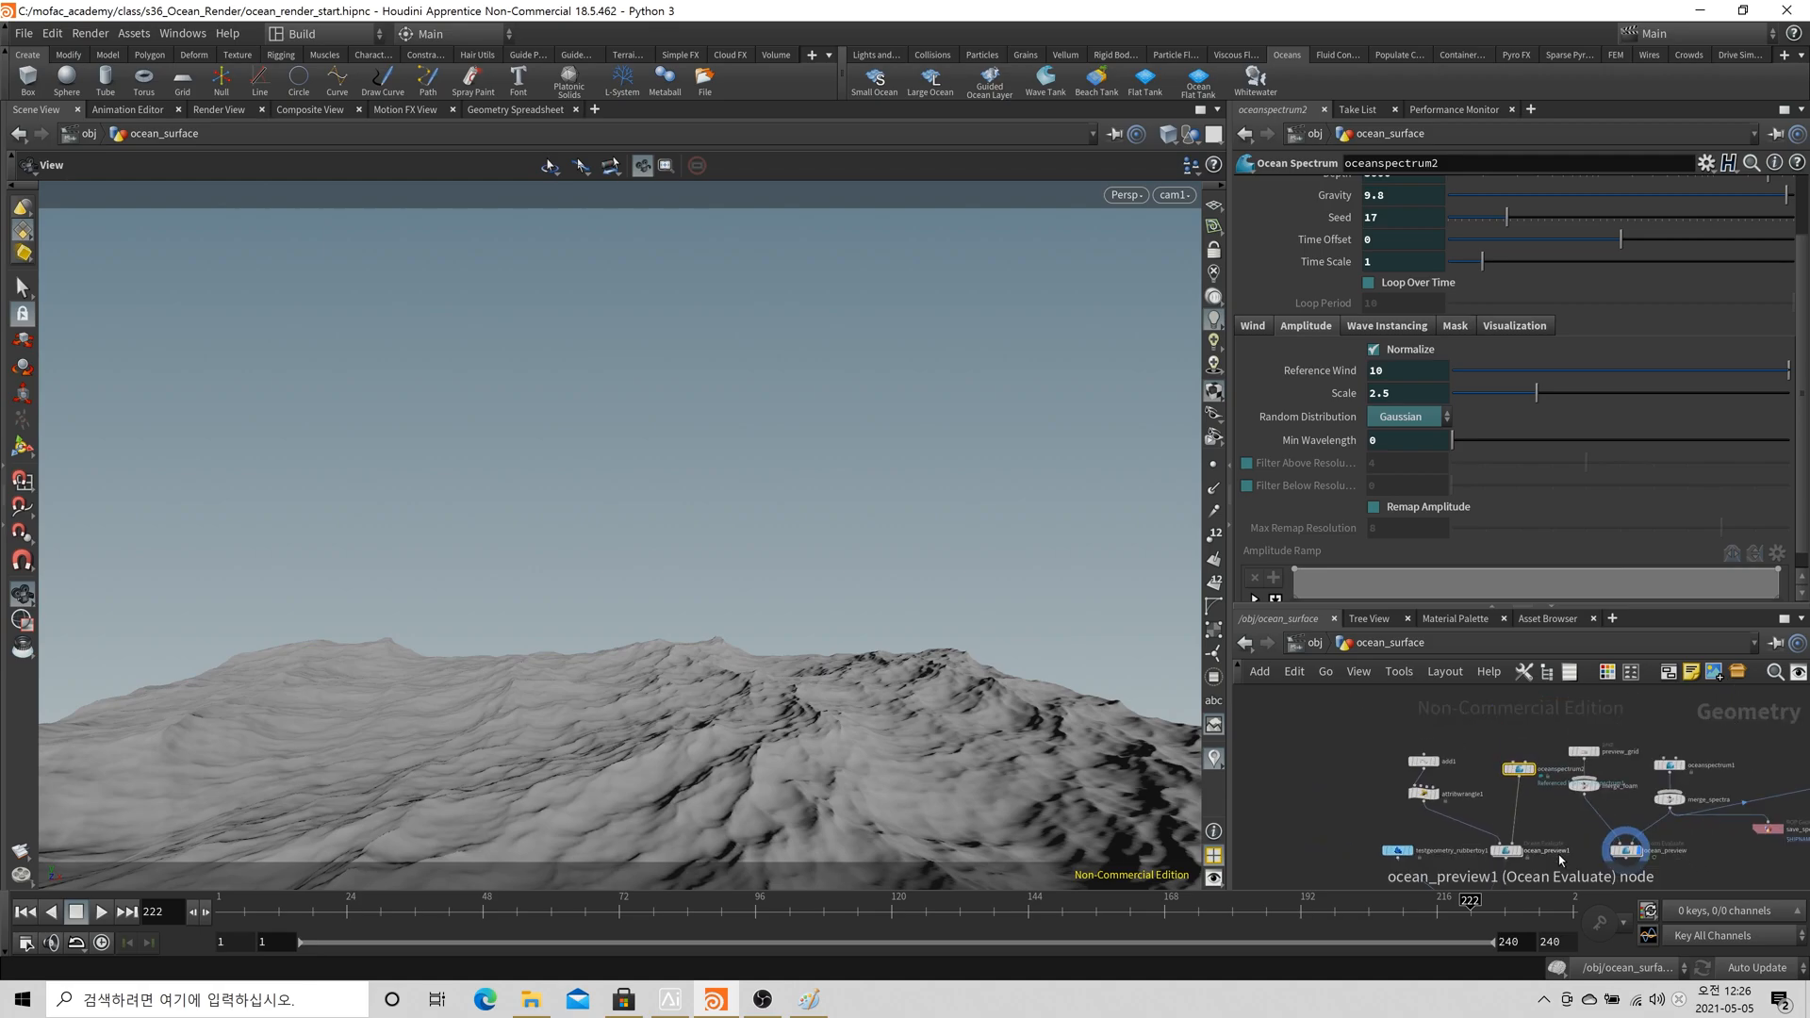
{"action": "scroll", "coordinate": [1494, 861], "scroll_direction": "up", "scroll_amount": 2}
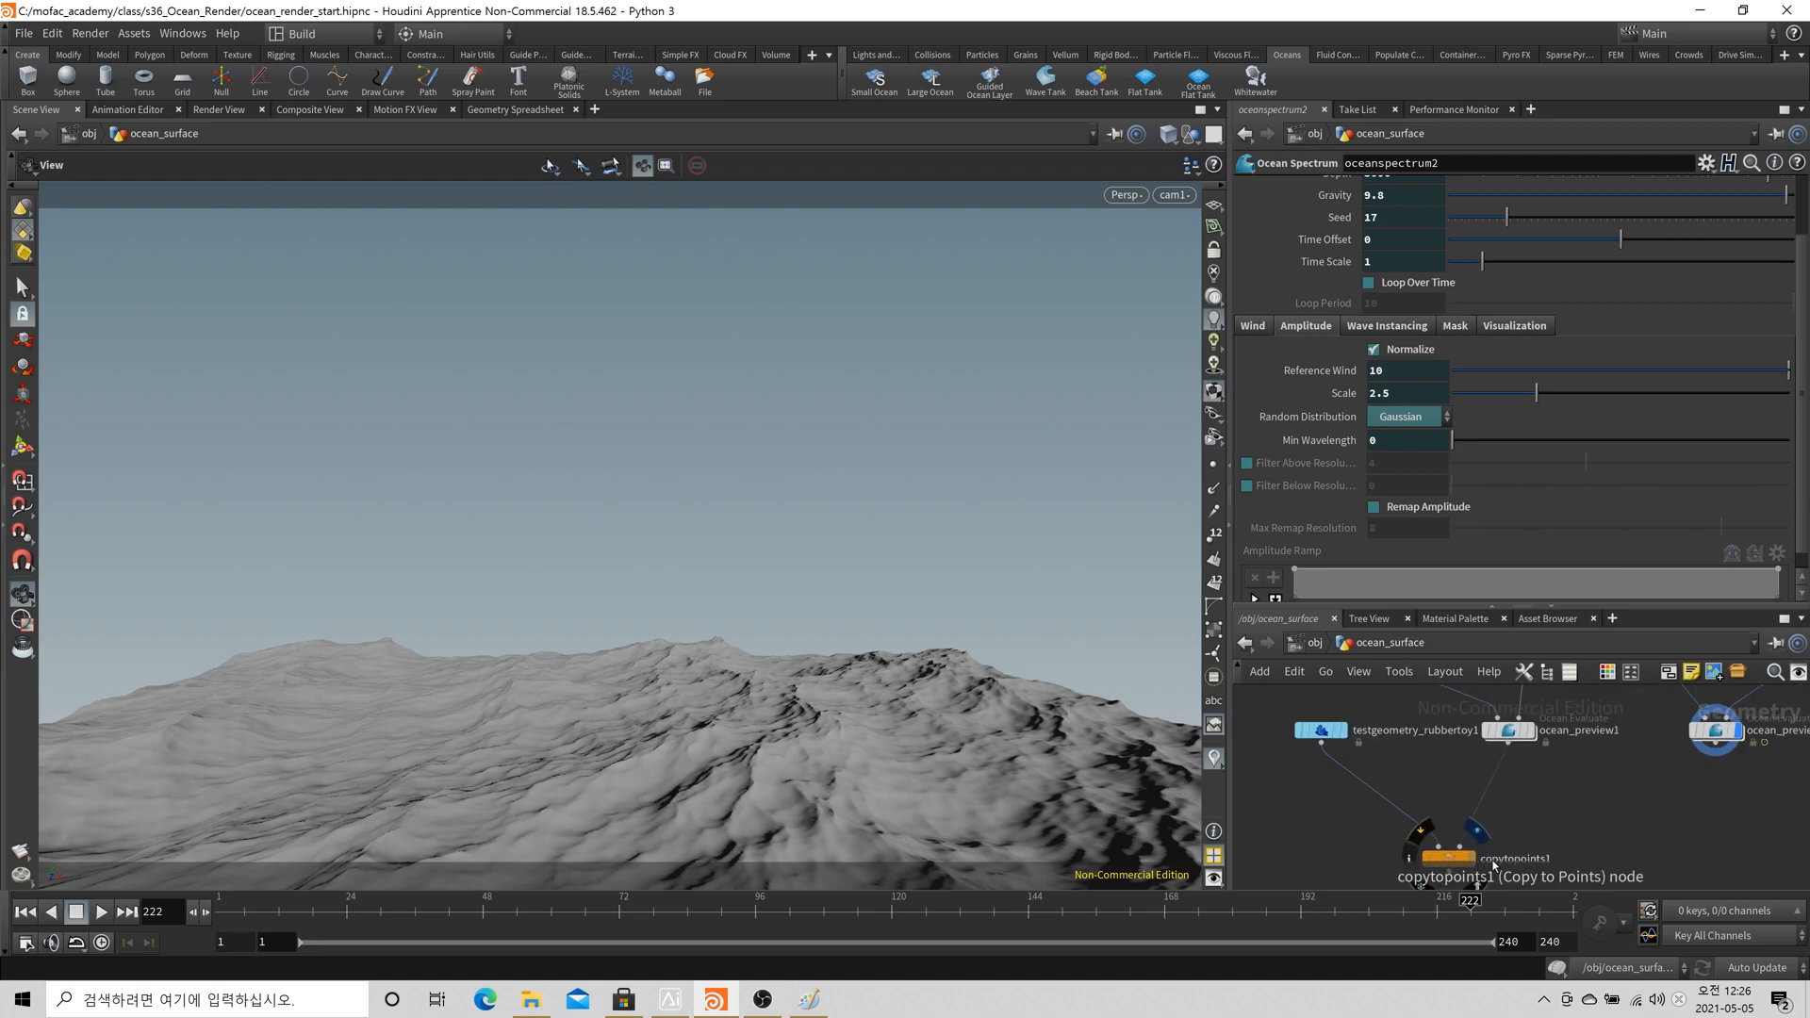
{"action": "left_click", "coordinate": [1735, 735], "text": "shift"}
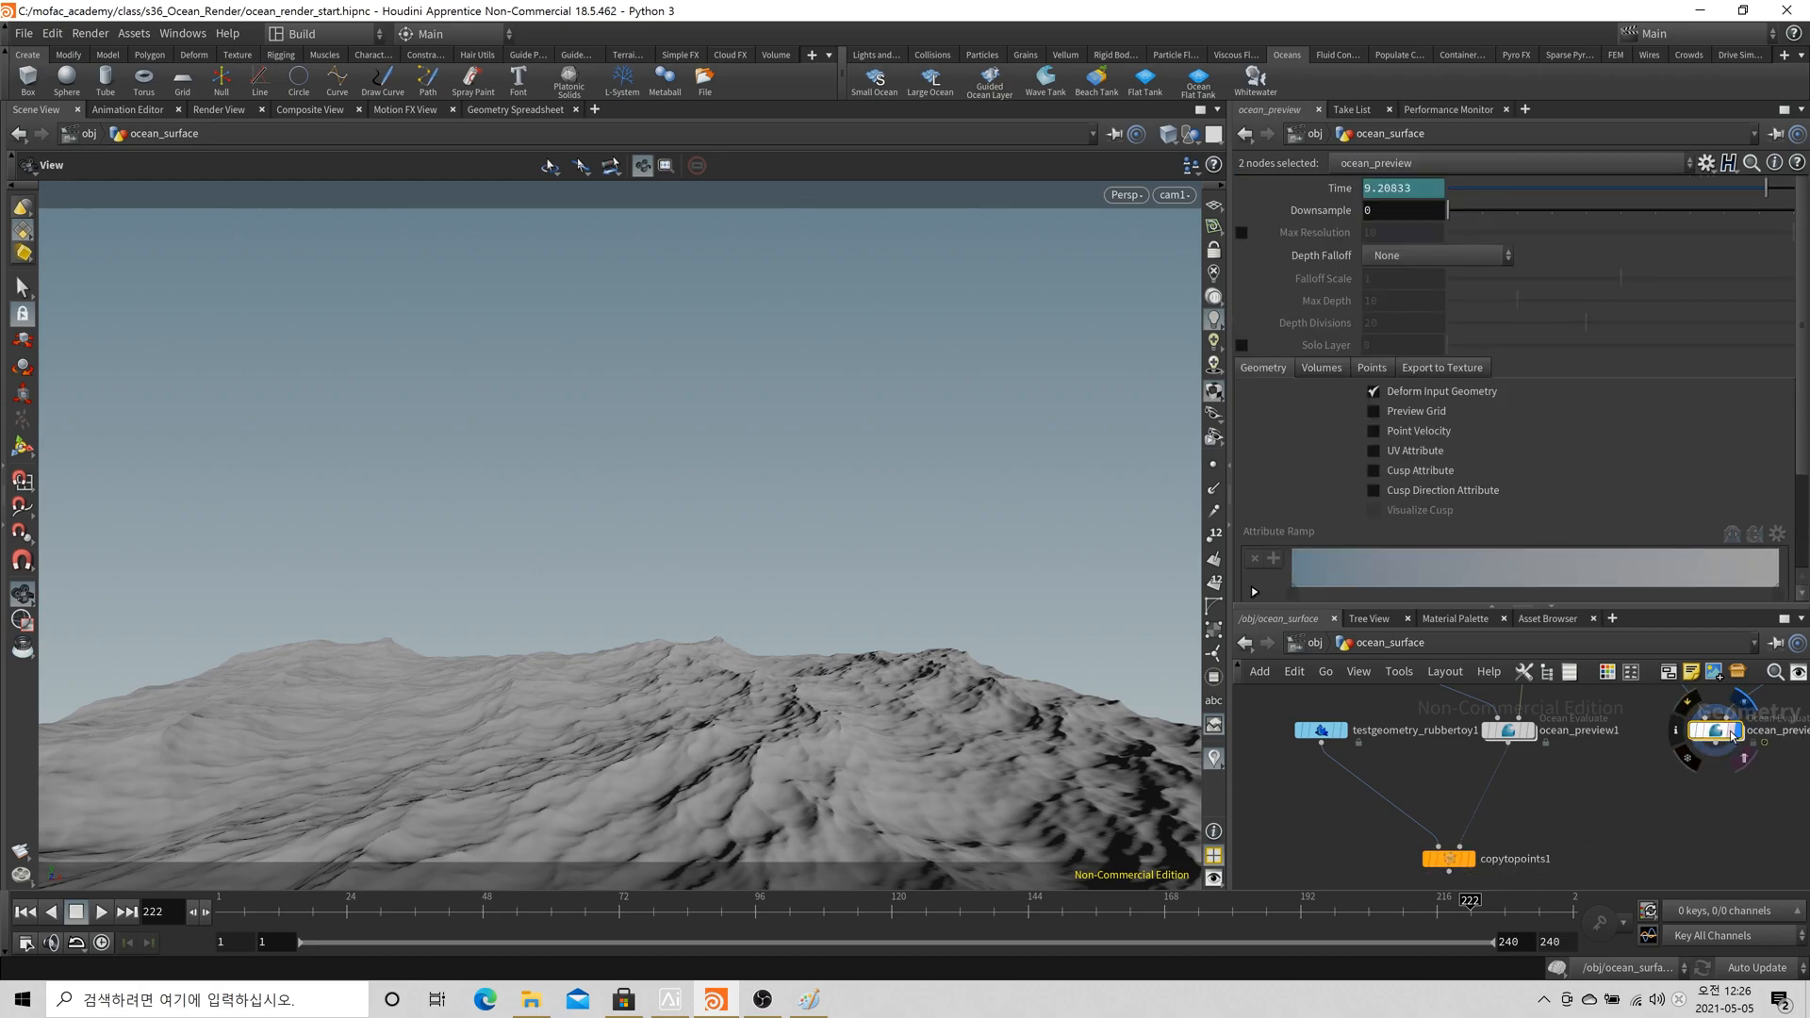
{"action": "left_click", "coordinate": [1478, 867], "text": "ctrl"}
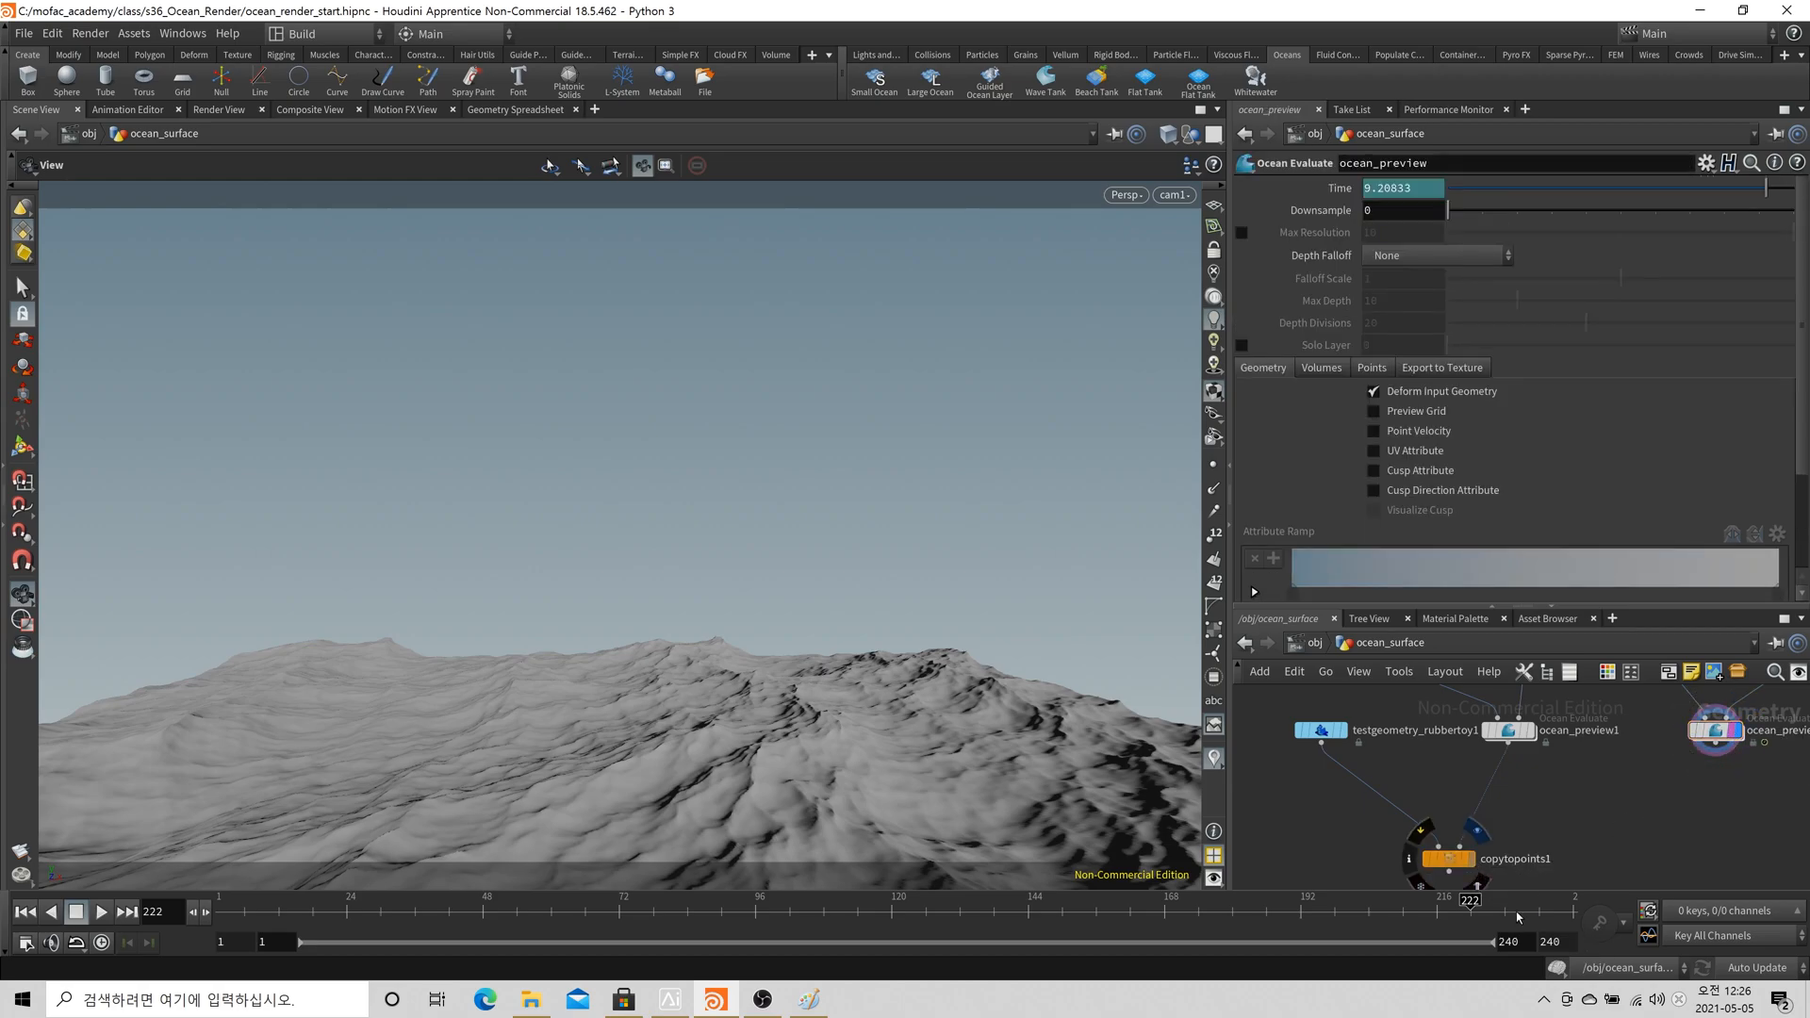
{"action": "left_click", "coordinate": [1475, 832]}
Unlink Filter Above Resolution on oceanspectrum2 from the original spectrum and enable it at 4
{"action": "scroll", "coordinate": [1592, 799], "scroll_direction": "down", "scroll_amount": 2}
{"action": "middle_click_drag", "start_coordinate": [1591, 799], "coordinate": [1537, 857]}
{"action": "scroll", "coordinate": [1553, 787], "scroll_direction": "up", "scroll_amount": 1}
{"action": "middle_click_drag", "start_coordinate": [1490, 748], "coordinate": [1528, 731]}
{"action": "scroll", "coordinate": [1505, 790], "scroll_direction": "up", "scroll_amount": 3}
{"action": "scroll", "coordinate": [1521, 763], "scroll_direction": "down", "scroll_amount": 2}
{"action": "left_click", "coordinate": [1527, 735]}
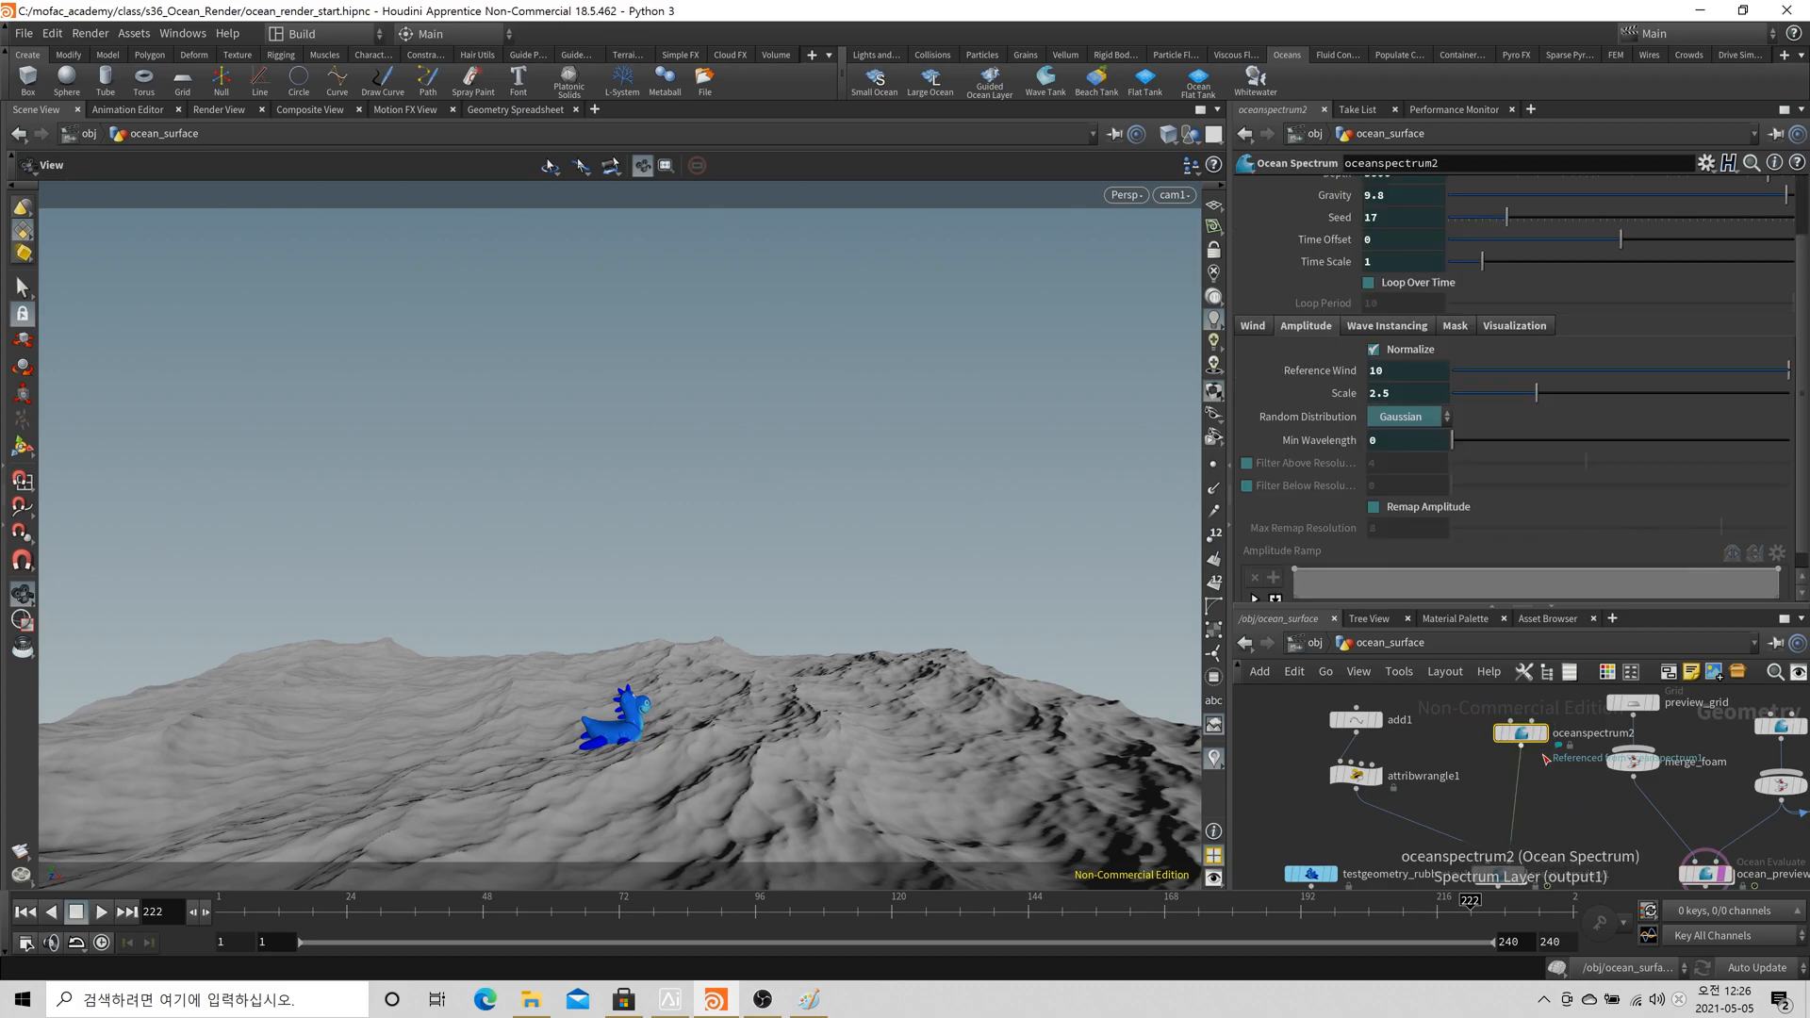
{"action": "right_click", "coordinate": [1244, 468]}
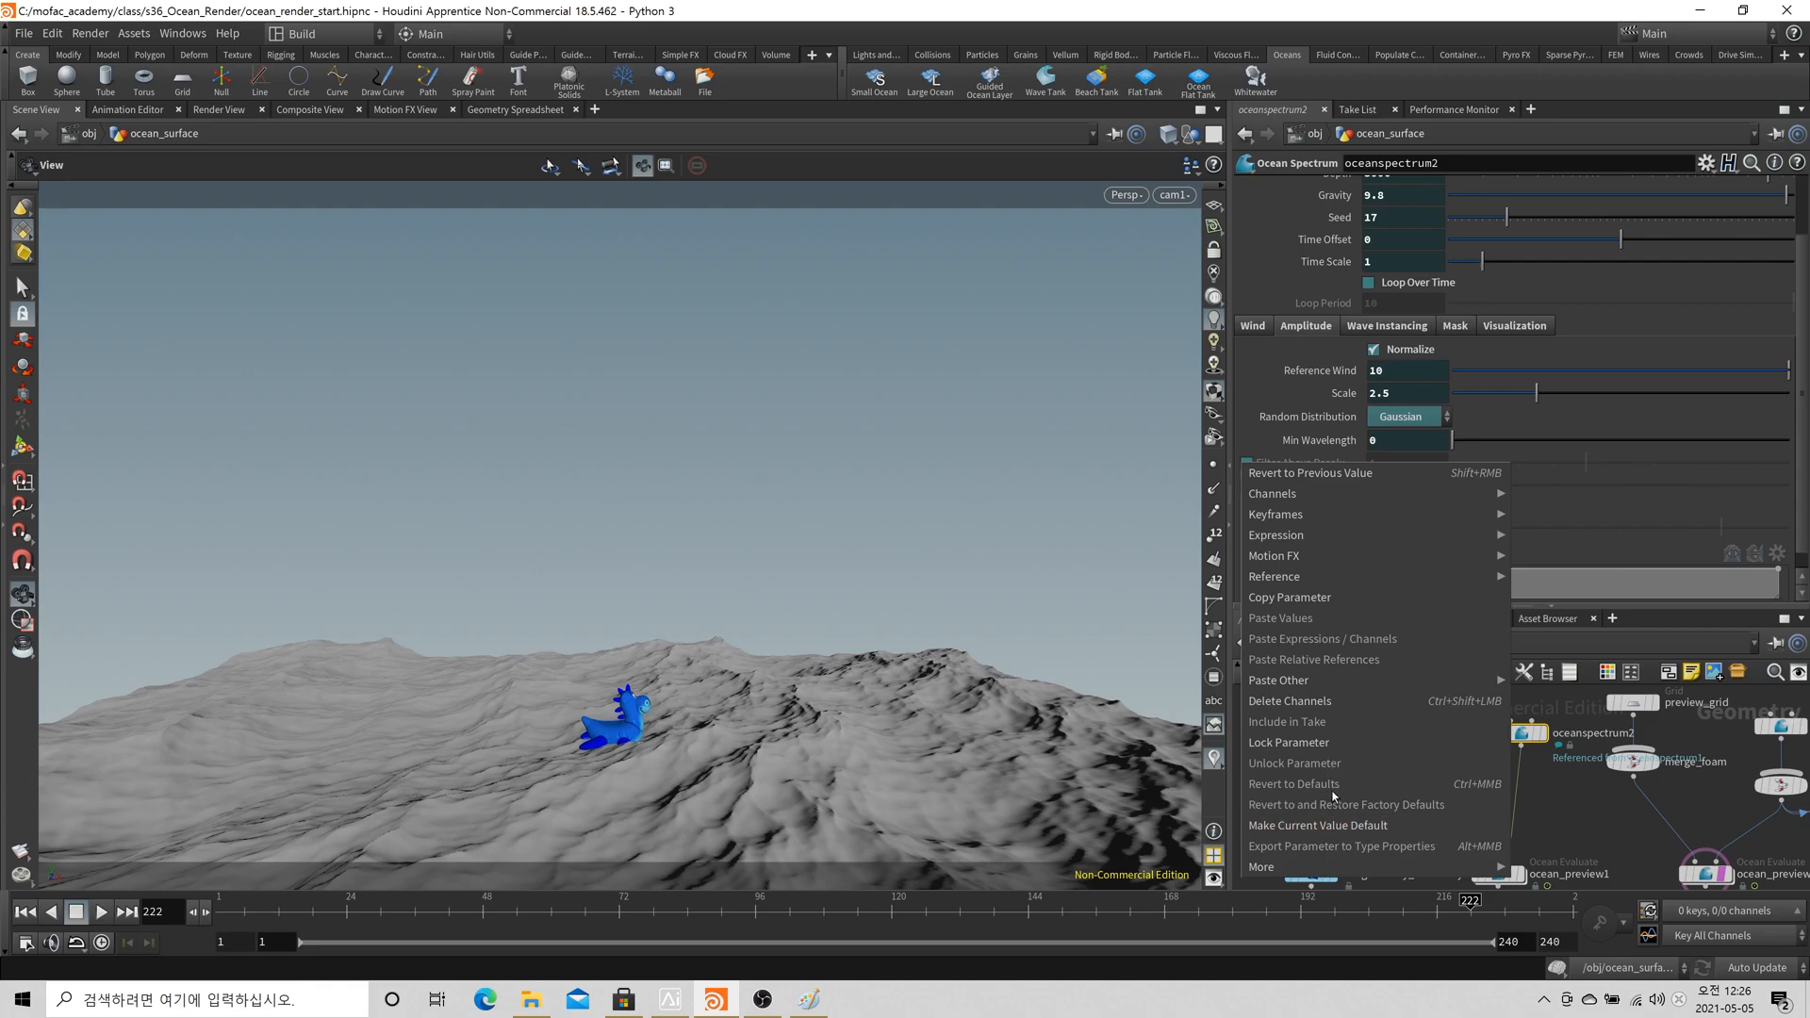
{"action": "left_click", "coordinate": [1298, 445]}
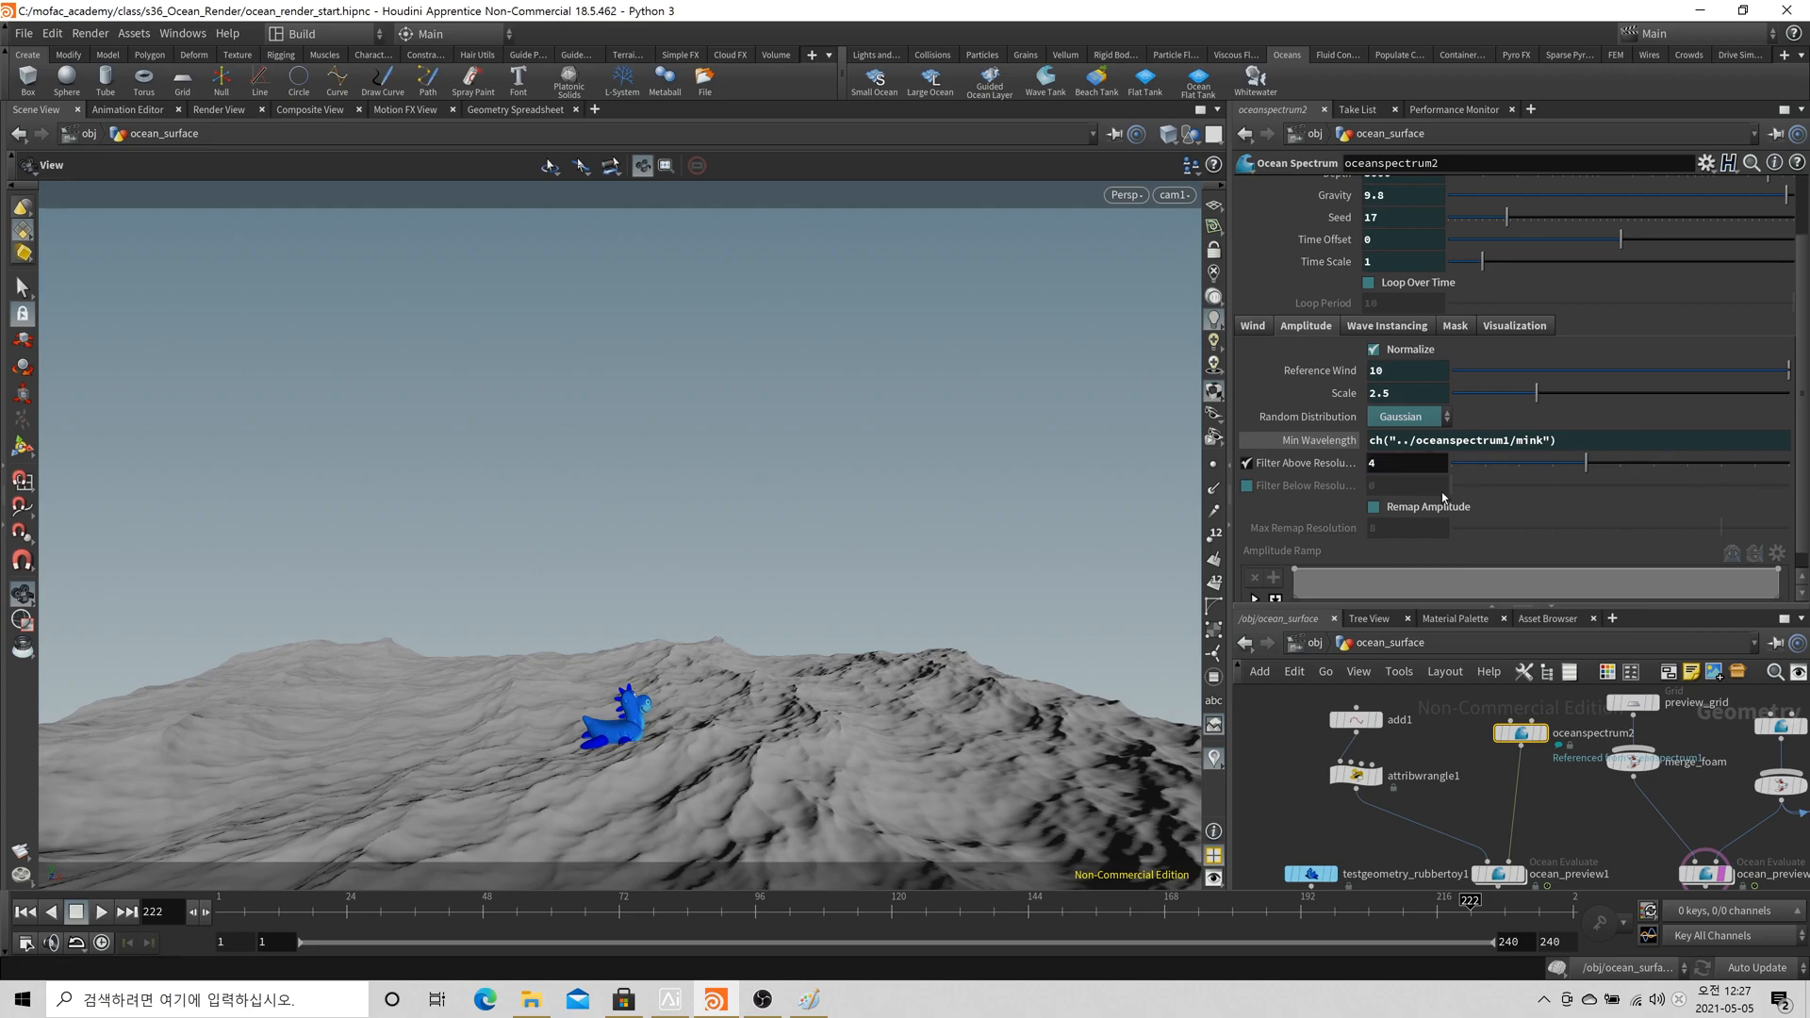
{"action": "left_click", "coordinate": [1333, 448]}
{"action": "scroll", "coordinate": [1481, 830], "scroll_direction": "down", "scroll_amount": 3}
{"action": "middle_click_drag", "start_coordinate": [1508, 843], "coordinate": [1451, 723]}
{"action": "mouse_move", "coordinate": [1596, 748]}
{"action": "middle_mouse_down"}
{"action": "mouse_move", "coordinate": [1582, 796]}
{"action": "mouse_move", "coordinate": [1615, 743]}
{"action": "middle_mouse_up"}
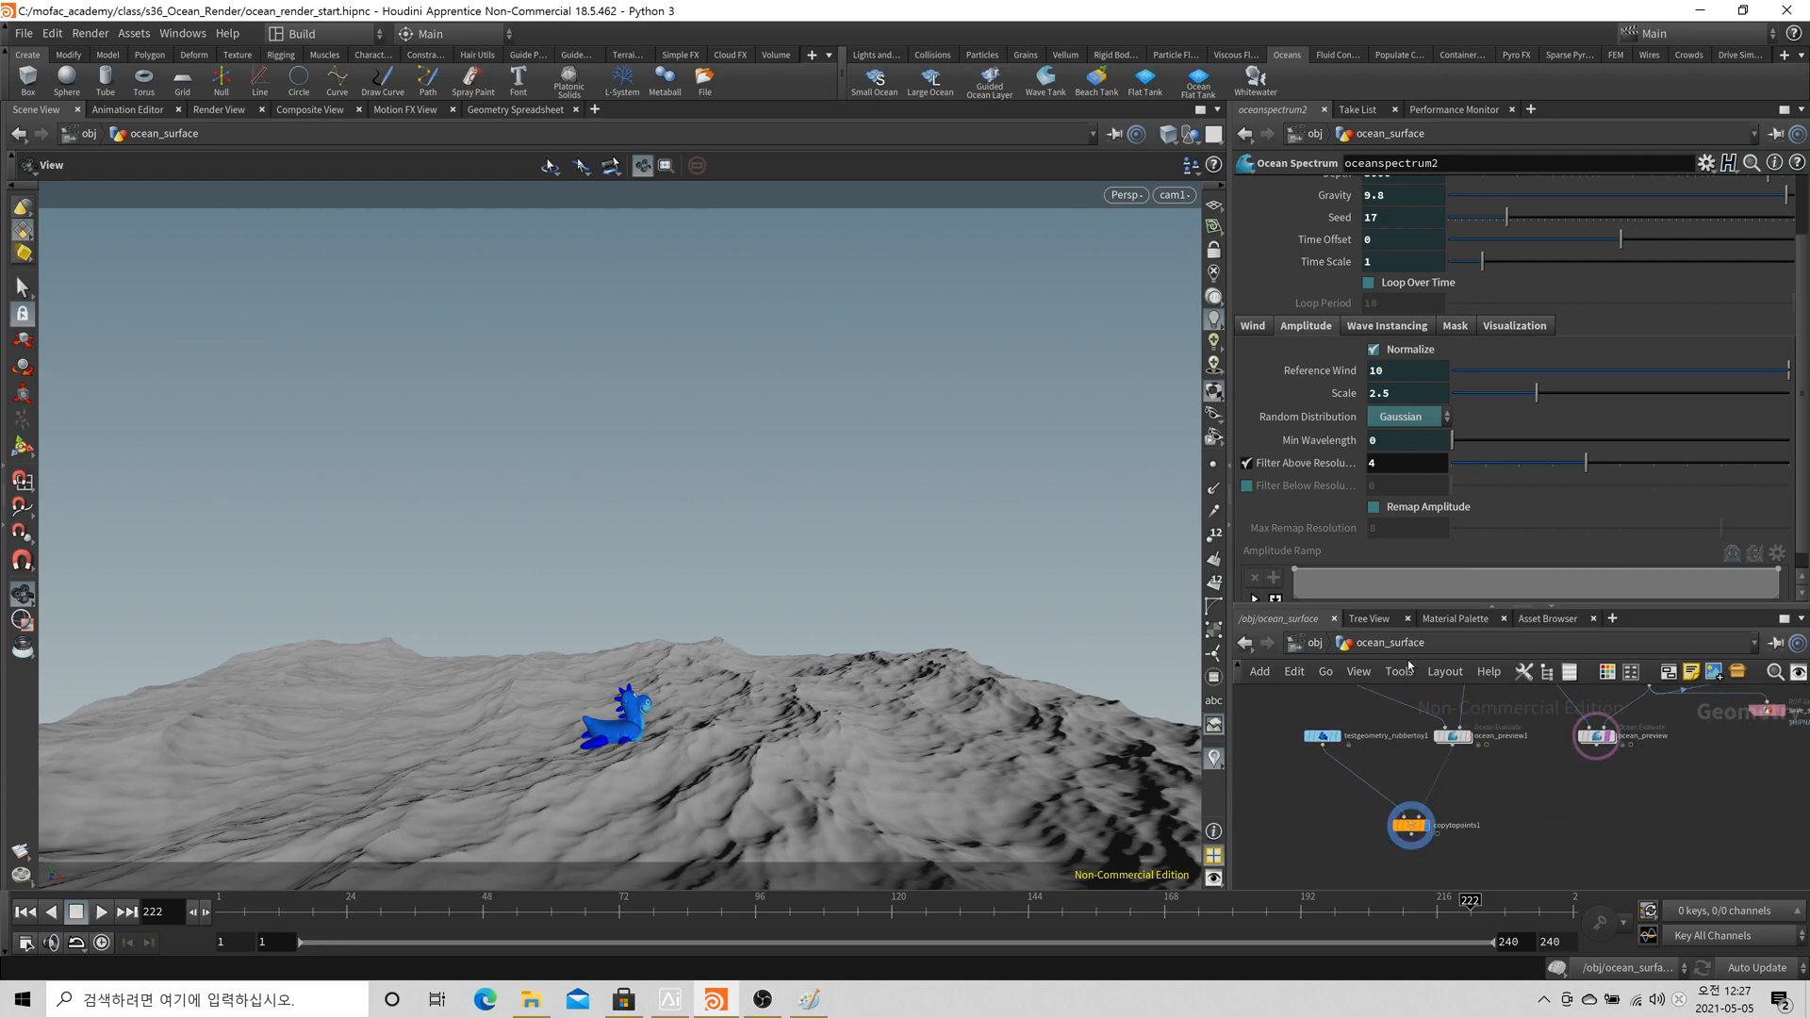
{"action": "scroll", "coordinate": [1506, 788], "scroll_direction": "down", "scroll_amount": 2}
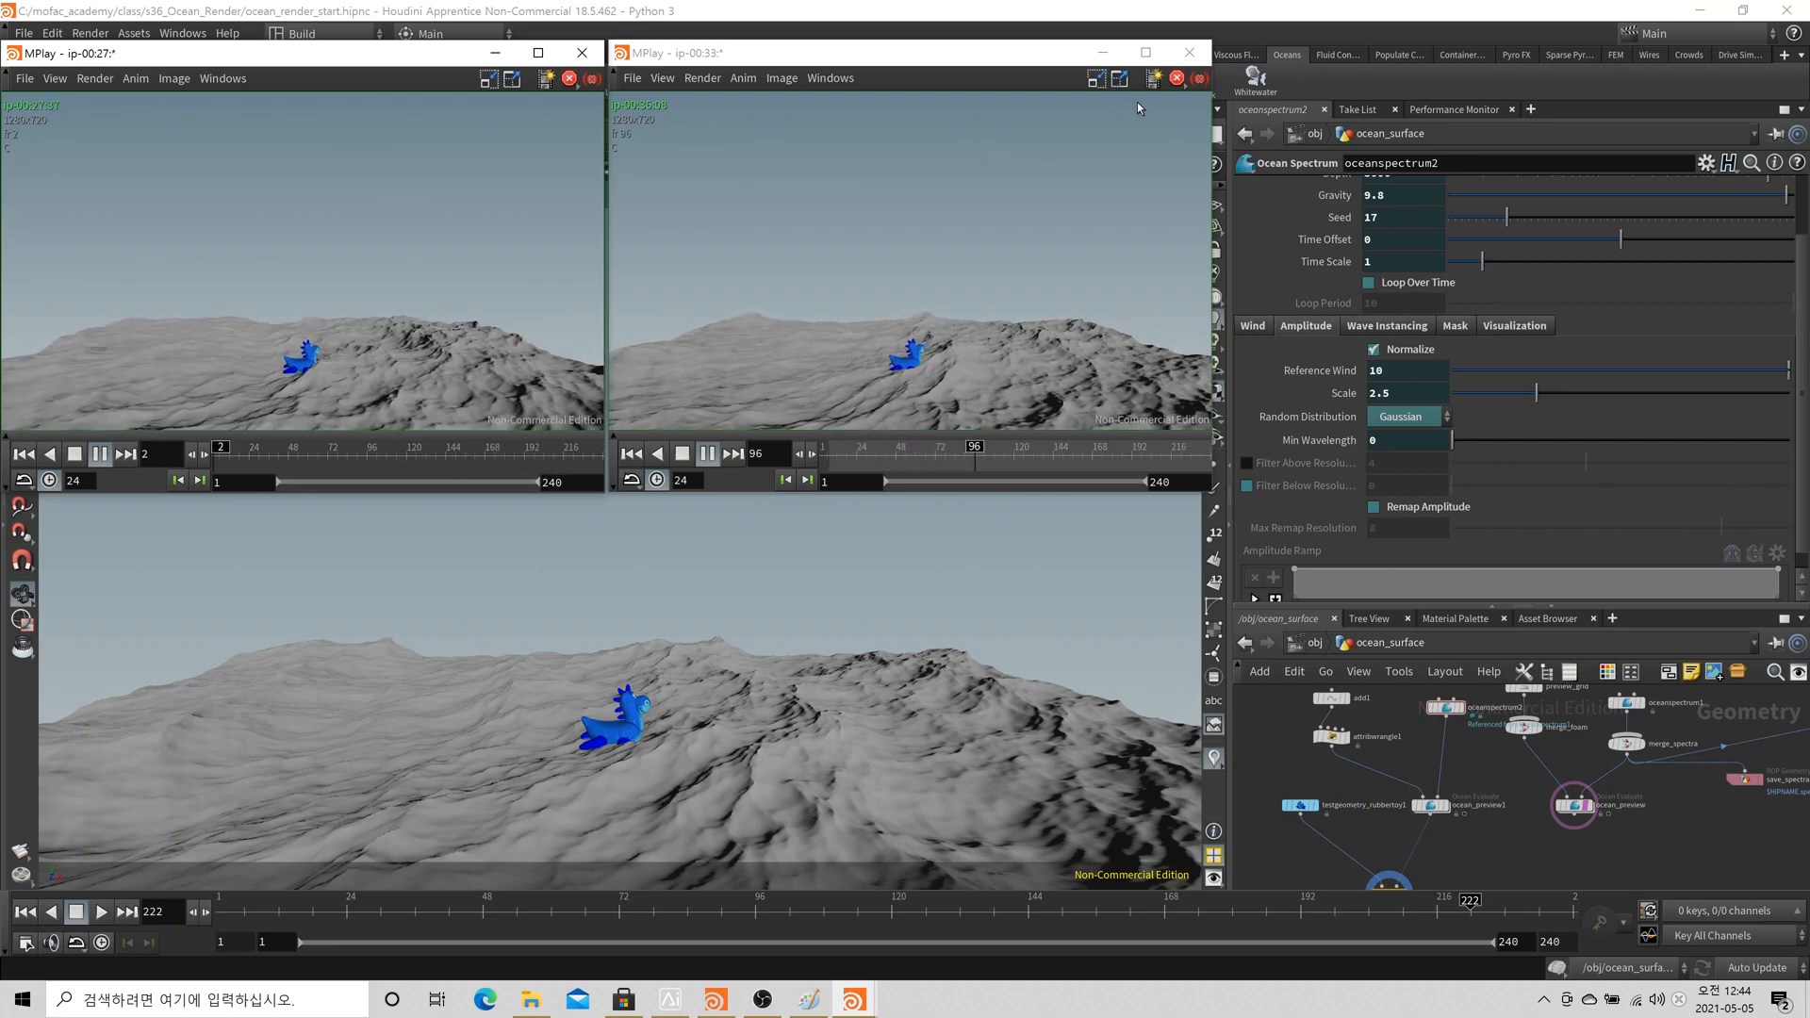
Review the two MPlay flipbooks of the floating toy and close both
{"action": "left_click", "coordinate": [1188, 52]}
{"action": "left_click_drag", "start_coordinate": [482, 62], "coordinate": [907, 167]}
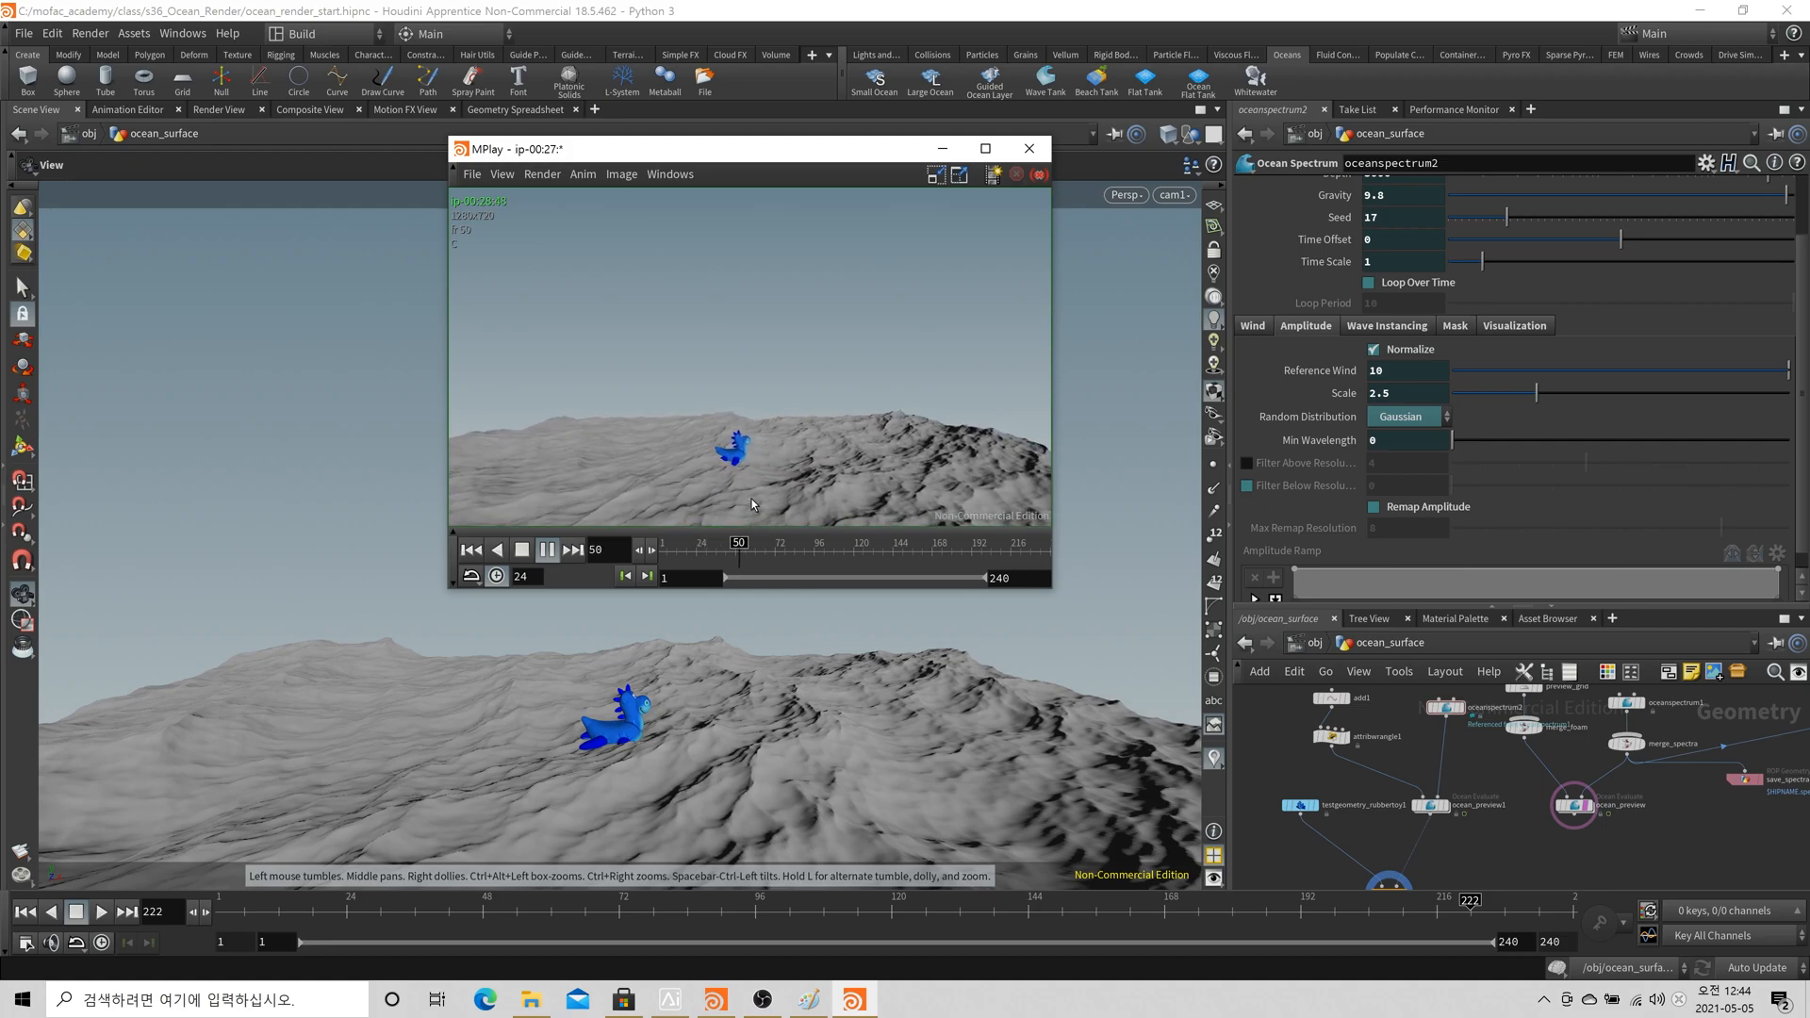
{"action": "left_click", "coordinate": [1029, 148]}
Enlarge the network editor by shrinking the parameter pane and narrowing the scene view
{"action": "left_click_drag", "start_coordinate": [1343, 608], "coordinate": [1343, 359]}
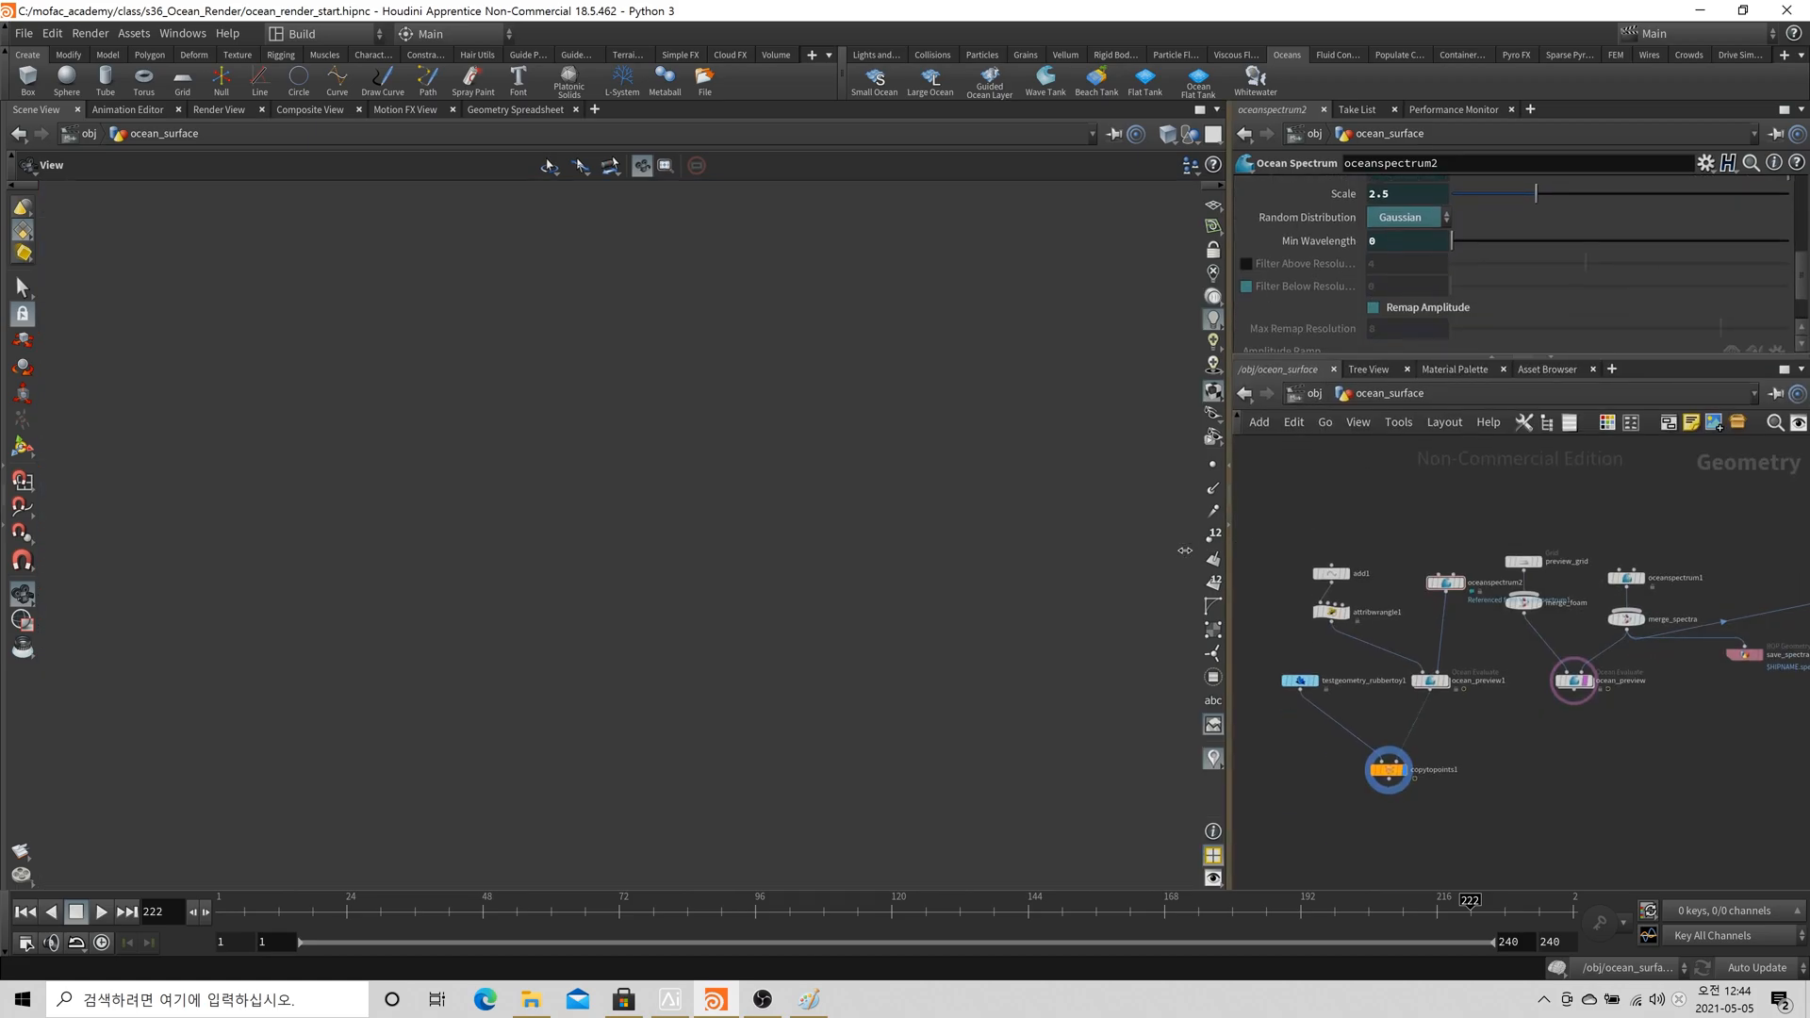
{"action": "left_click_drag", "start_coordinate": [1184, 550], "coordinate": [1049, 551]}
{"action": "scroll", "coordinate": [1348, 608], "scroll_direction": "up", "scroll_amount": 2}
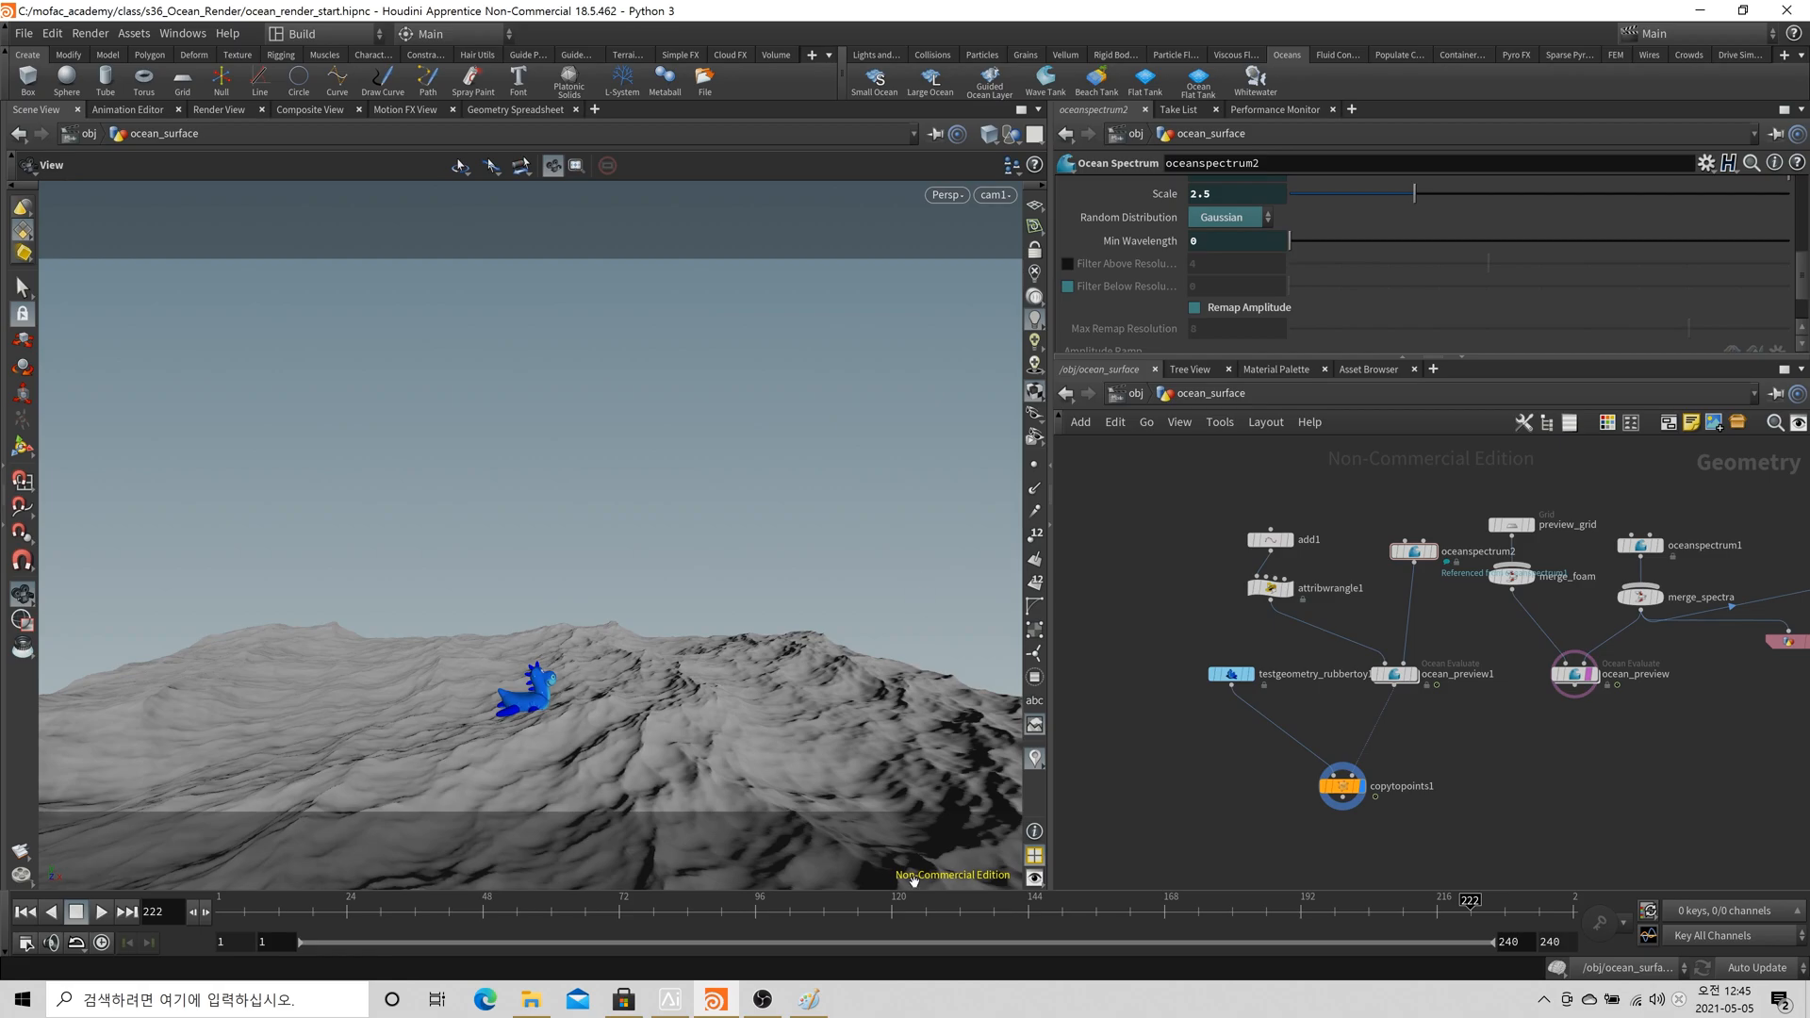
Switch to Paint, discard the old sketch, draw orientation axes labelled up, X and N (Z), and return to Houdini
{"action": "left_click", "coordinate": [808, 999]}
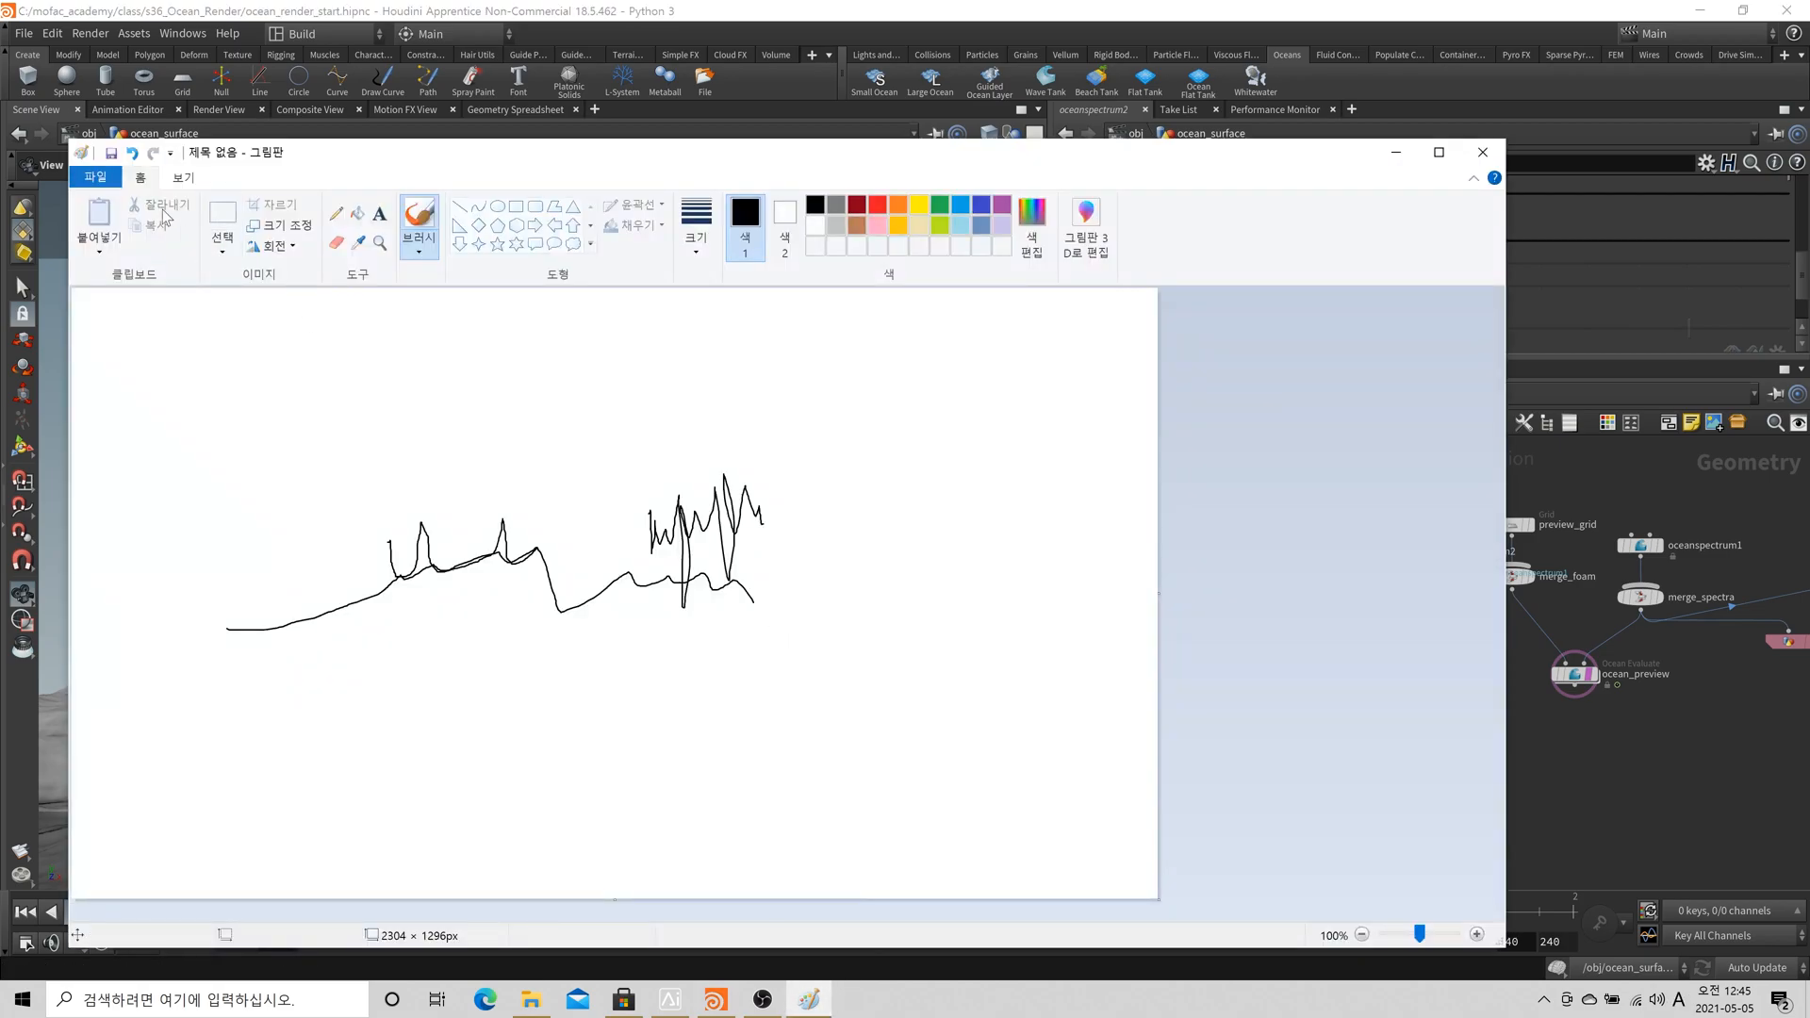
{"action": "left_click", "coordinate": [92, 176]}
{"action": "left_click", "coordinate": [132, 205]}
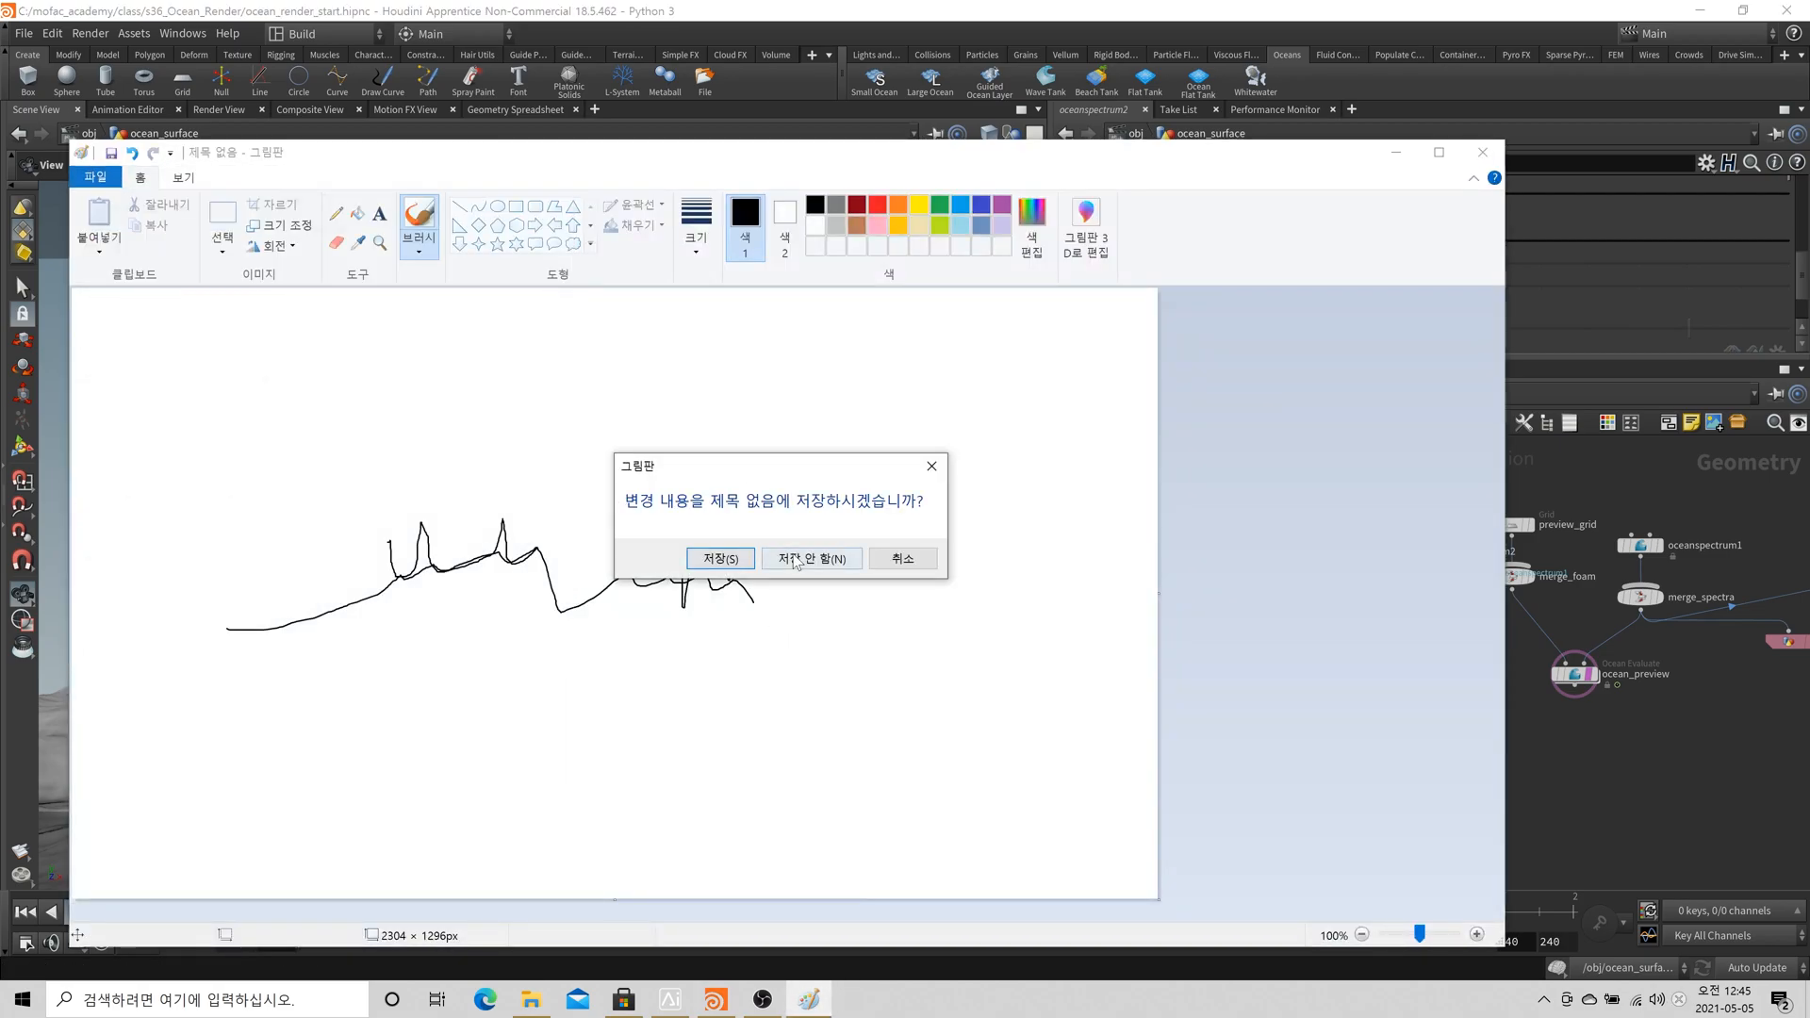
{"action": "left_click", "coordinate": [802, 558]}
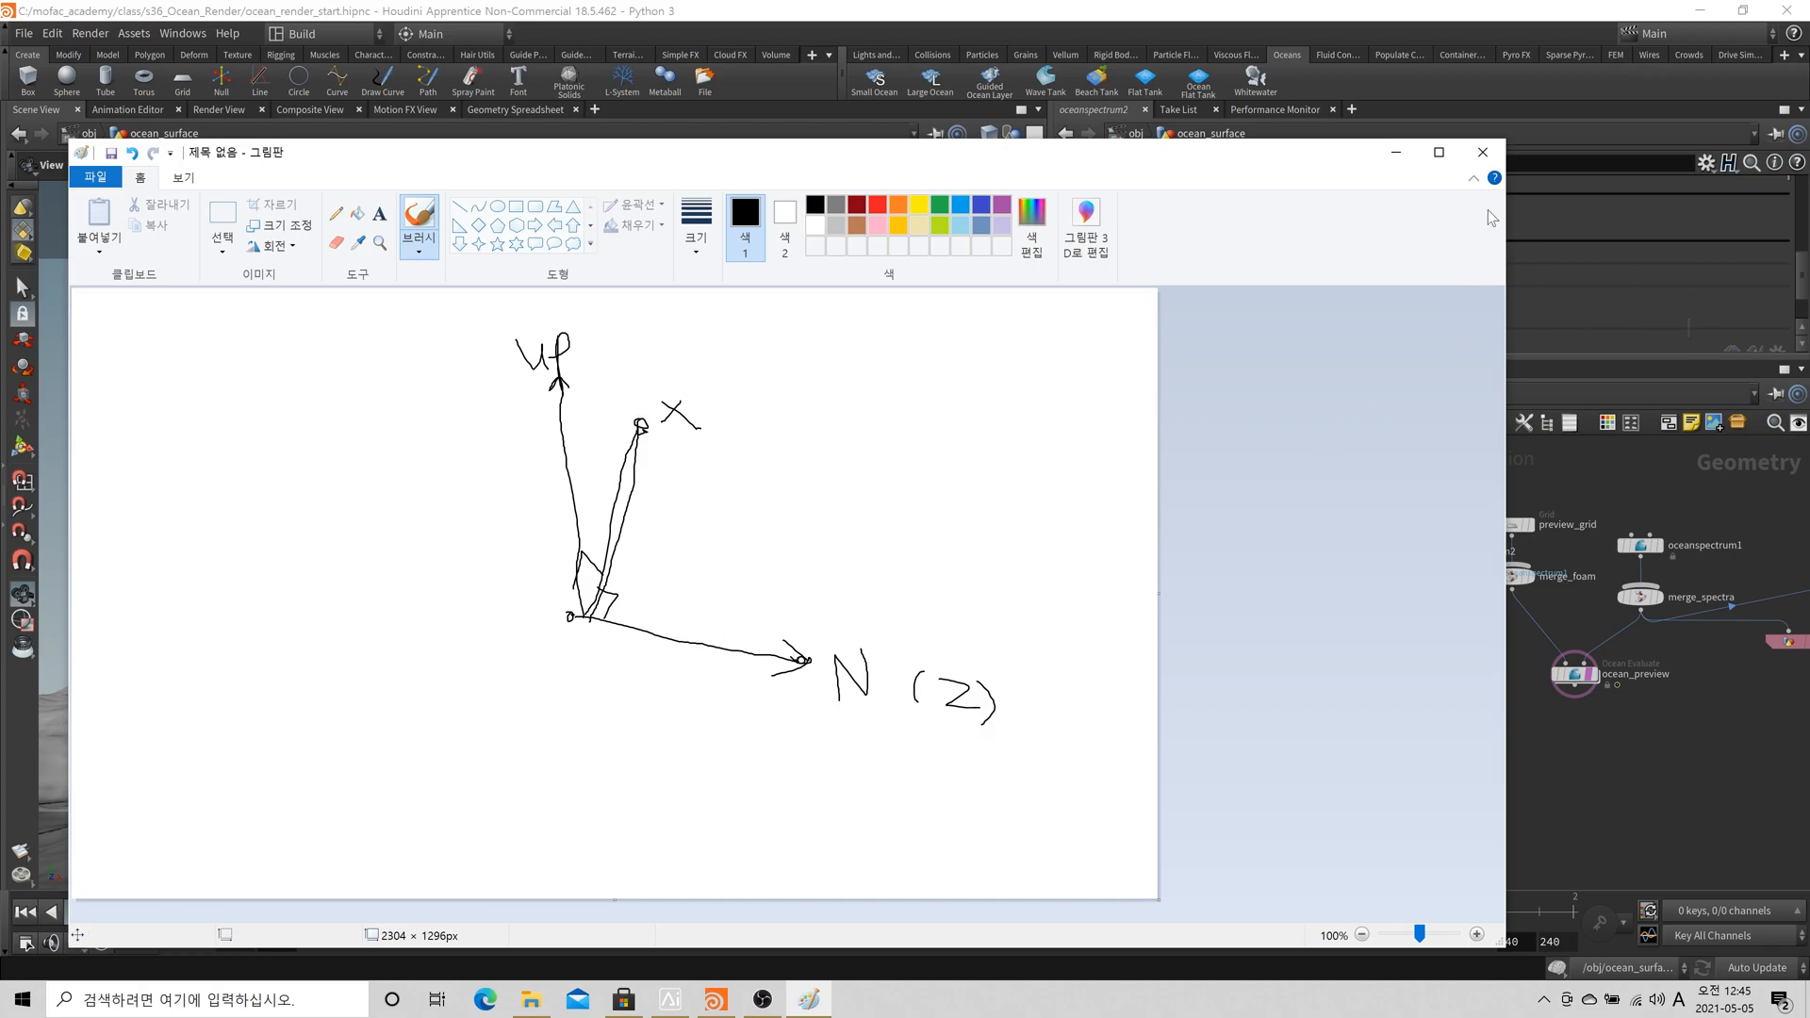
{"action": "left_click", "coordinate": [1443, 25]}
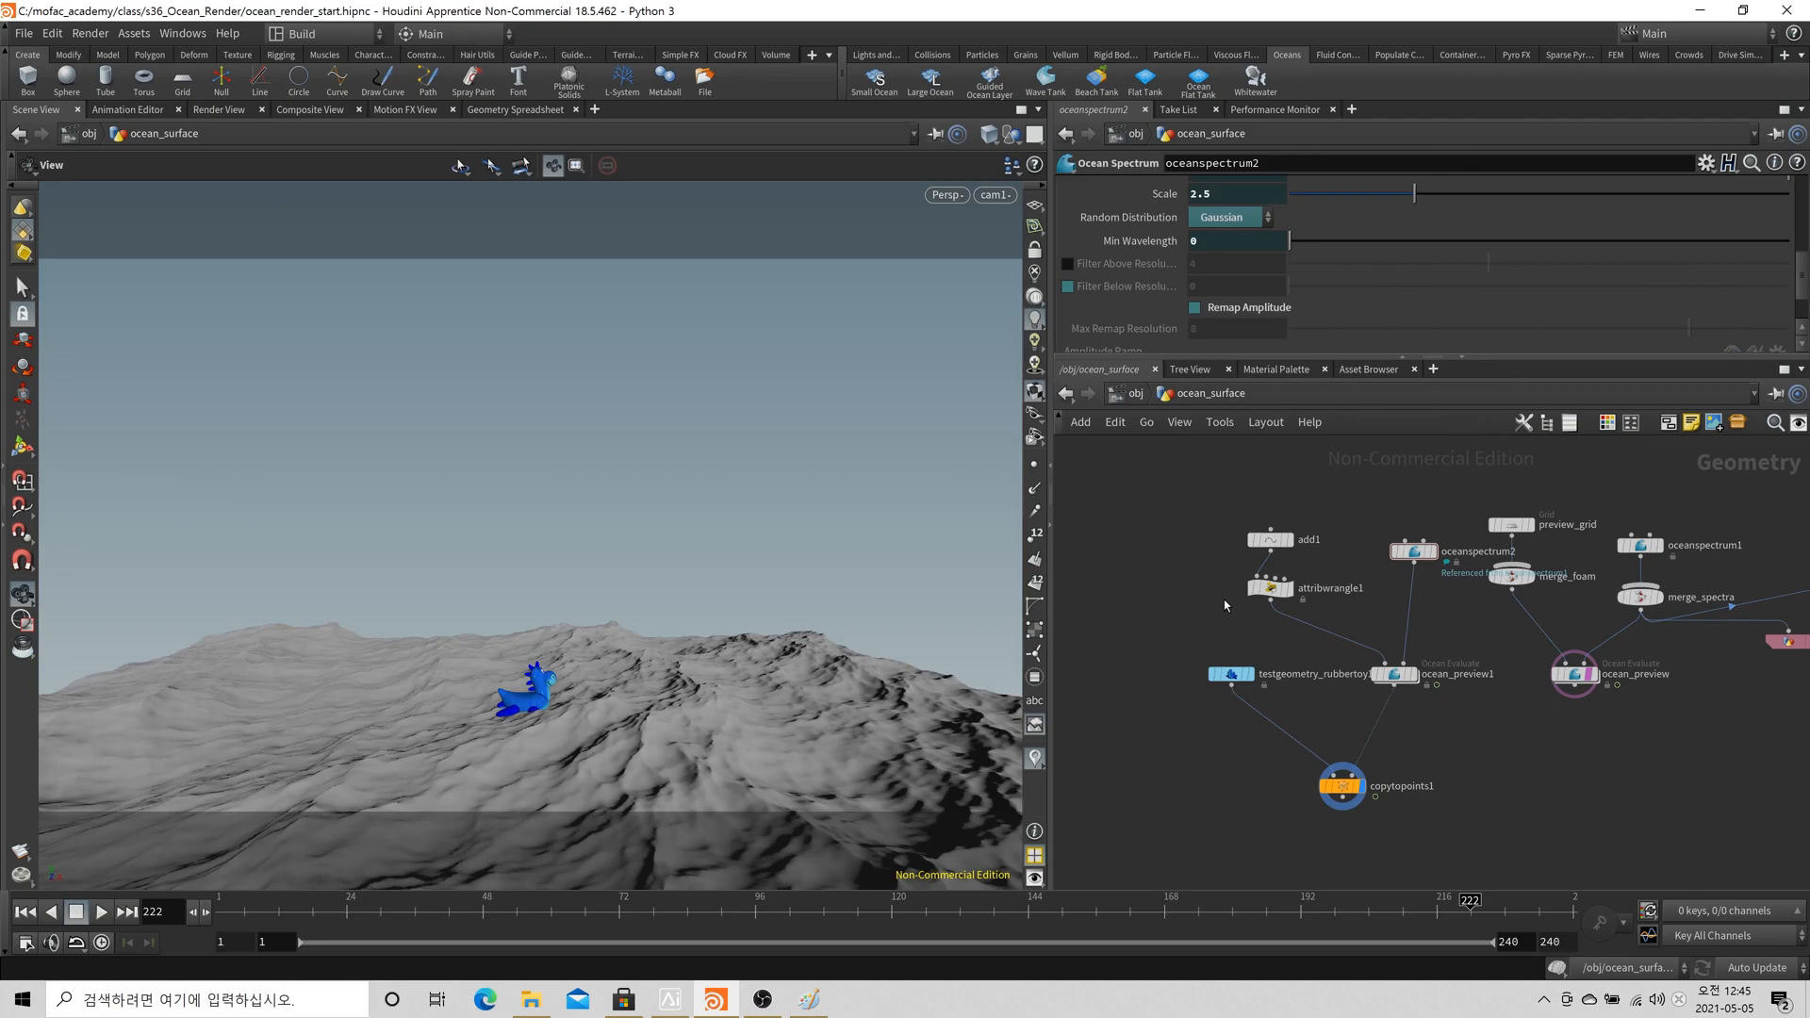
Template testgeometry_rubbertoy1 and display attribwrangle1 to compare its point with the toy from a free view
{"action": "scroll", "coordinate": [1234, 693], "scroll_direction": "up", "scroll_amount": 3}
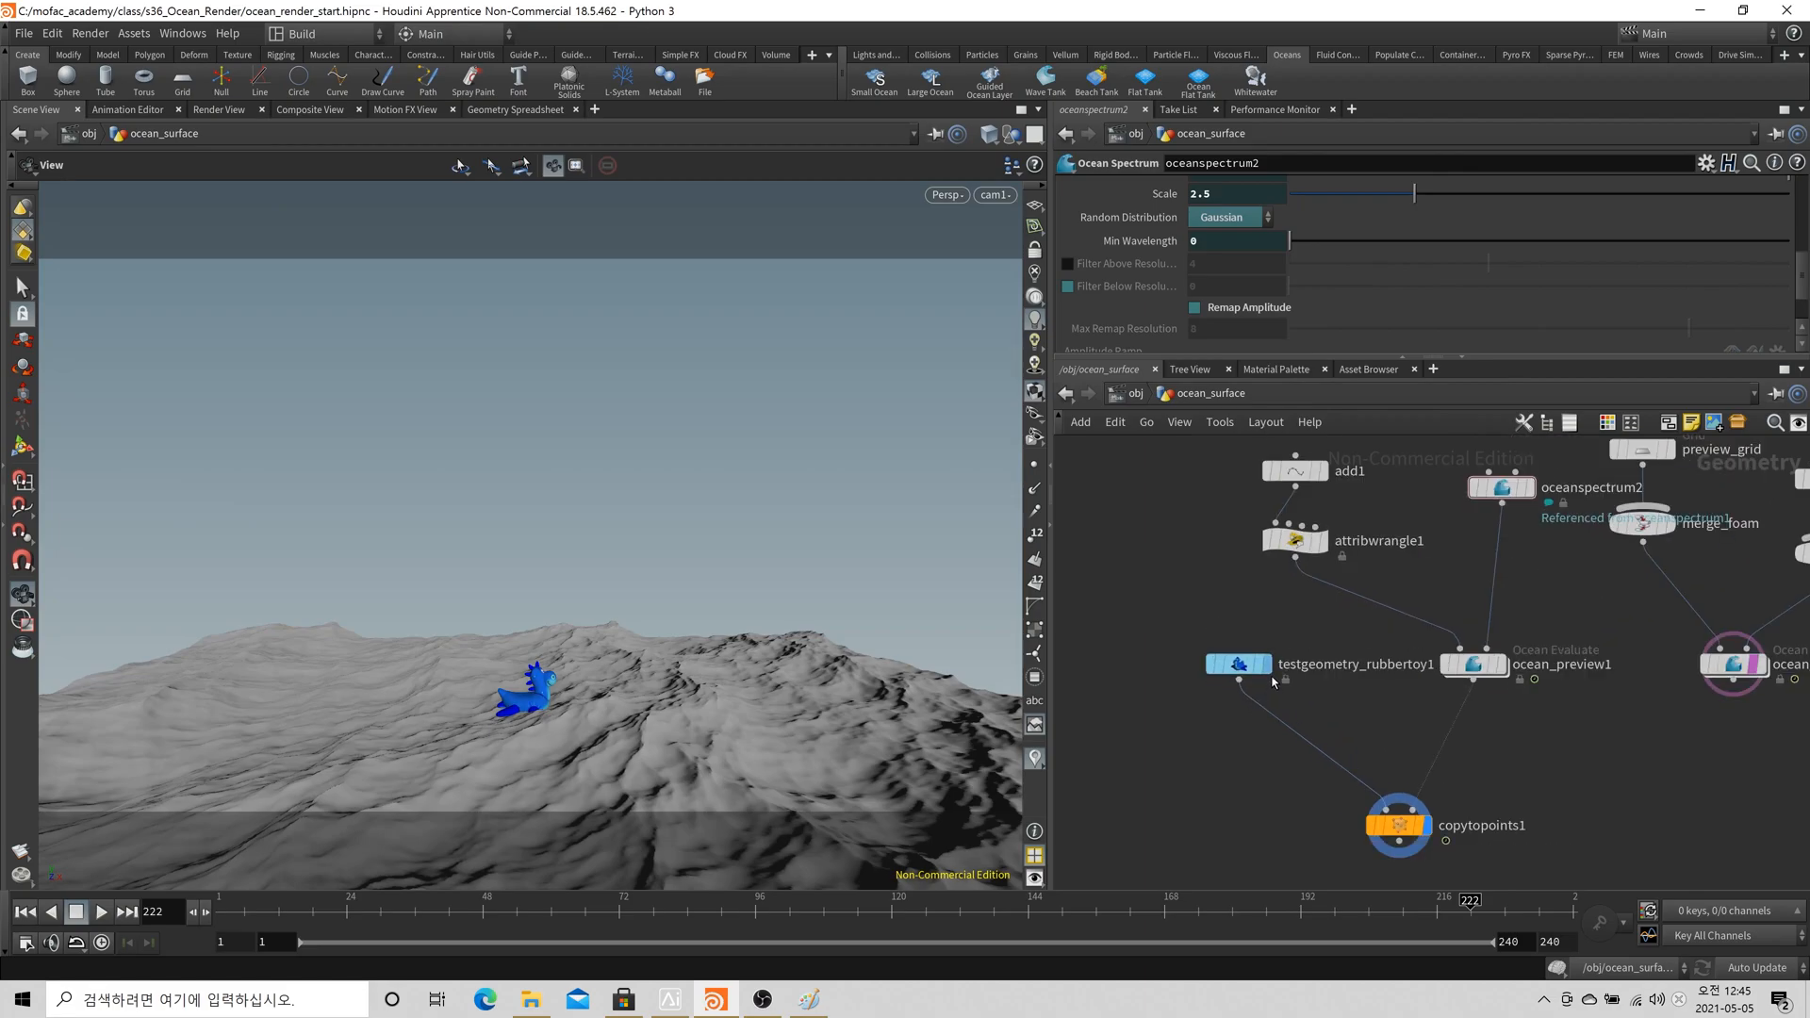
{"action": "left_click", "coordinate": [1268, 671]}
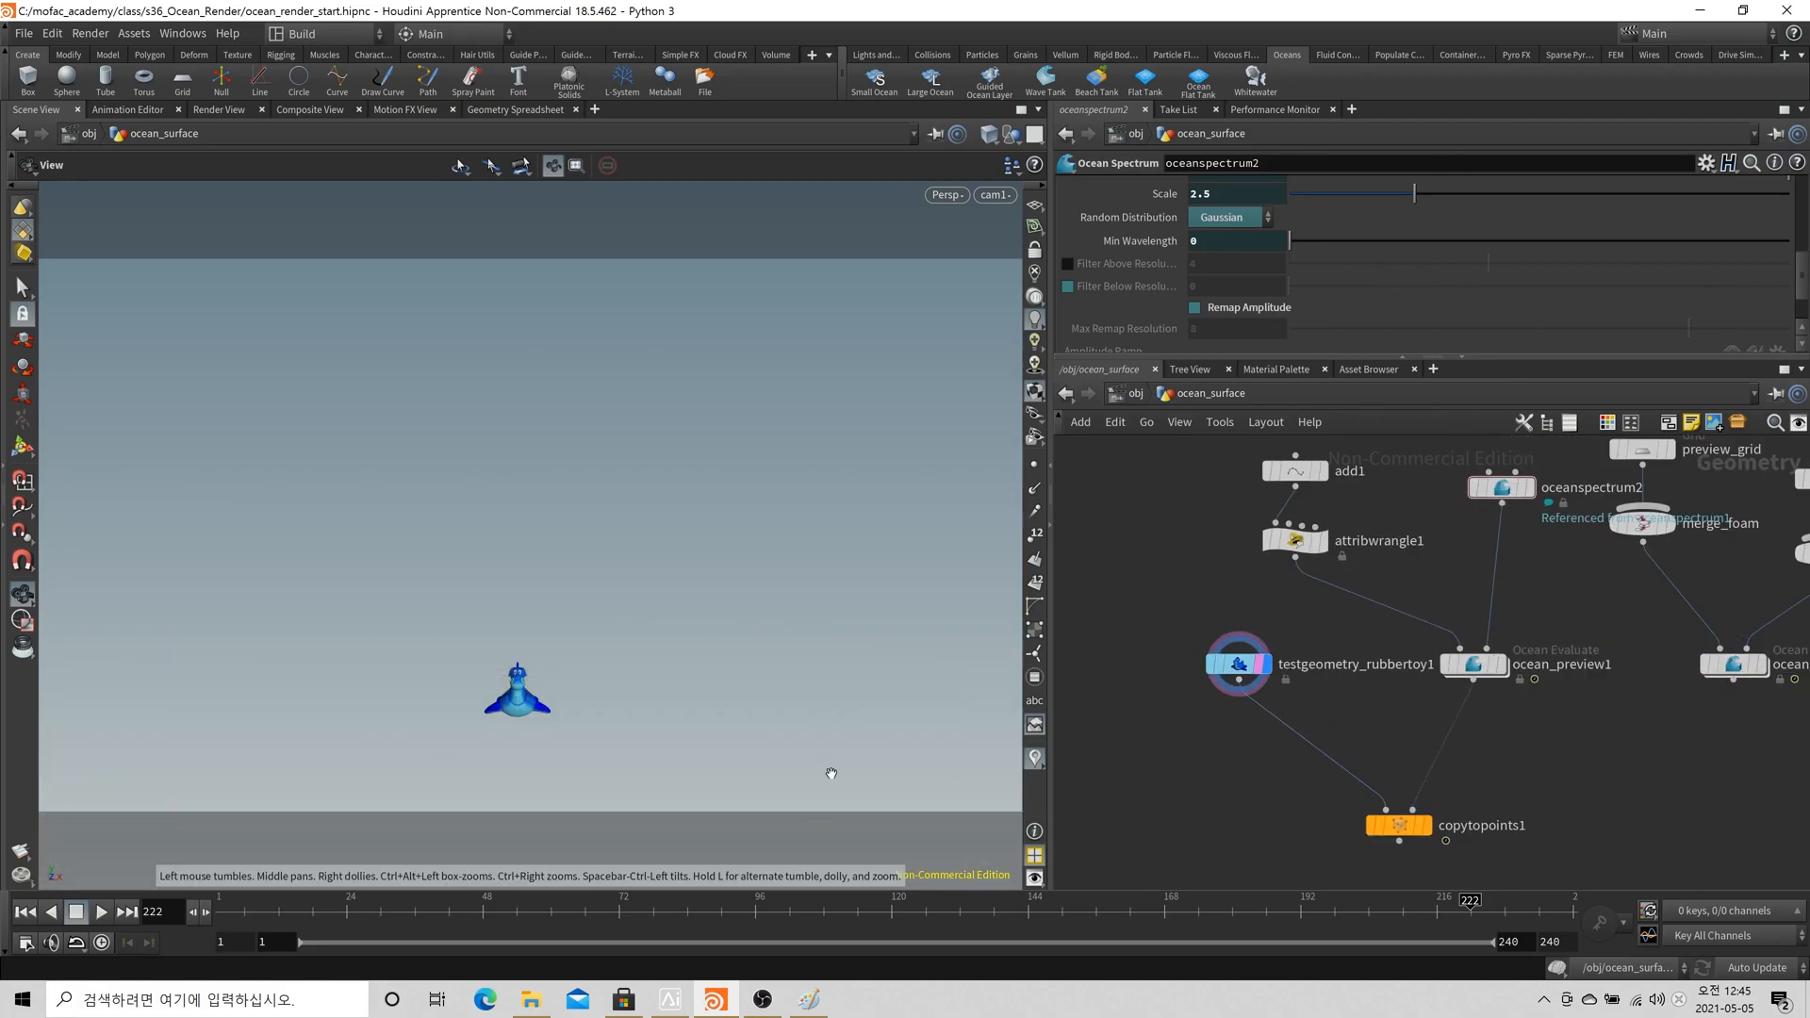
{"action": "left_click", "coordinate": [1323, 471]}
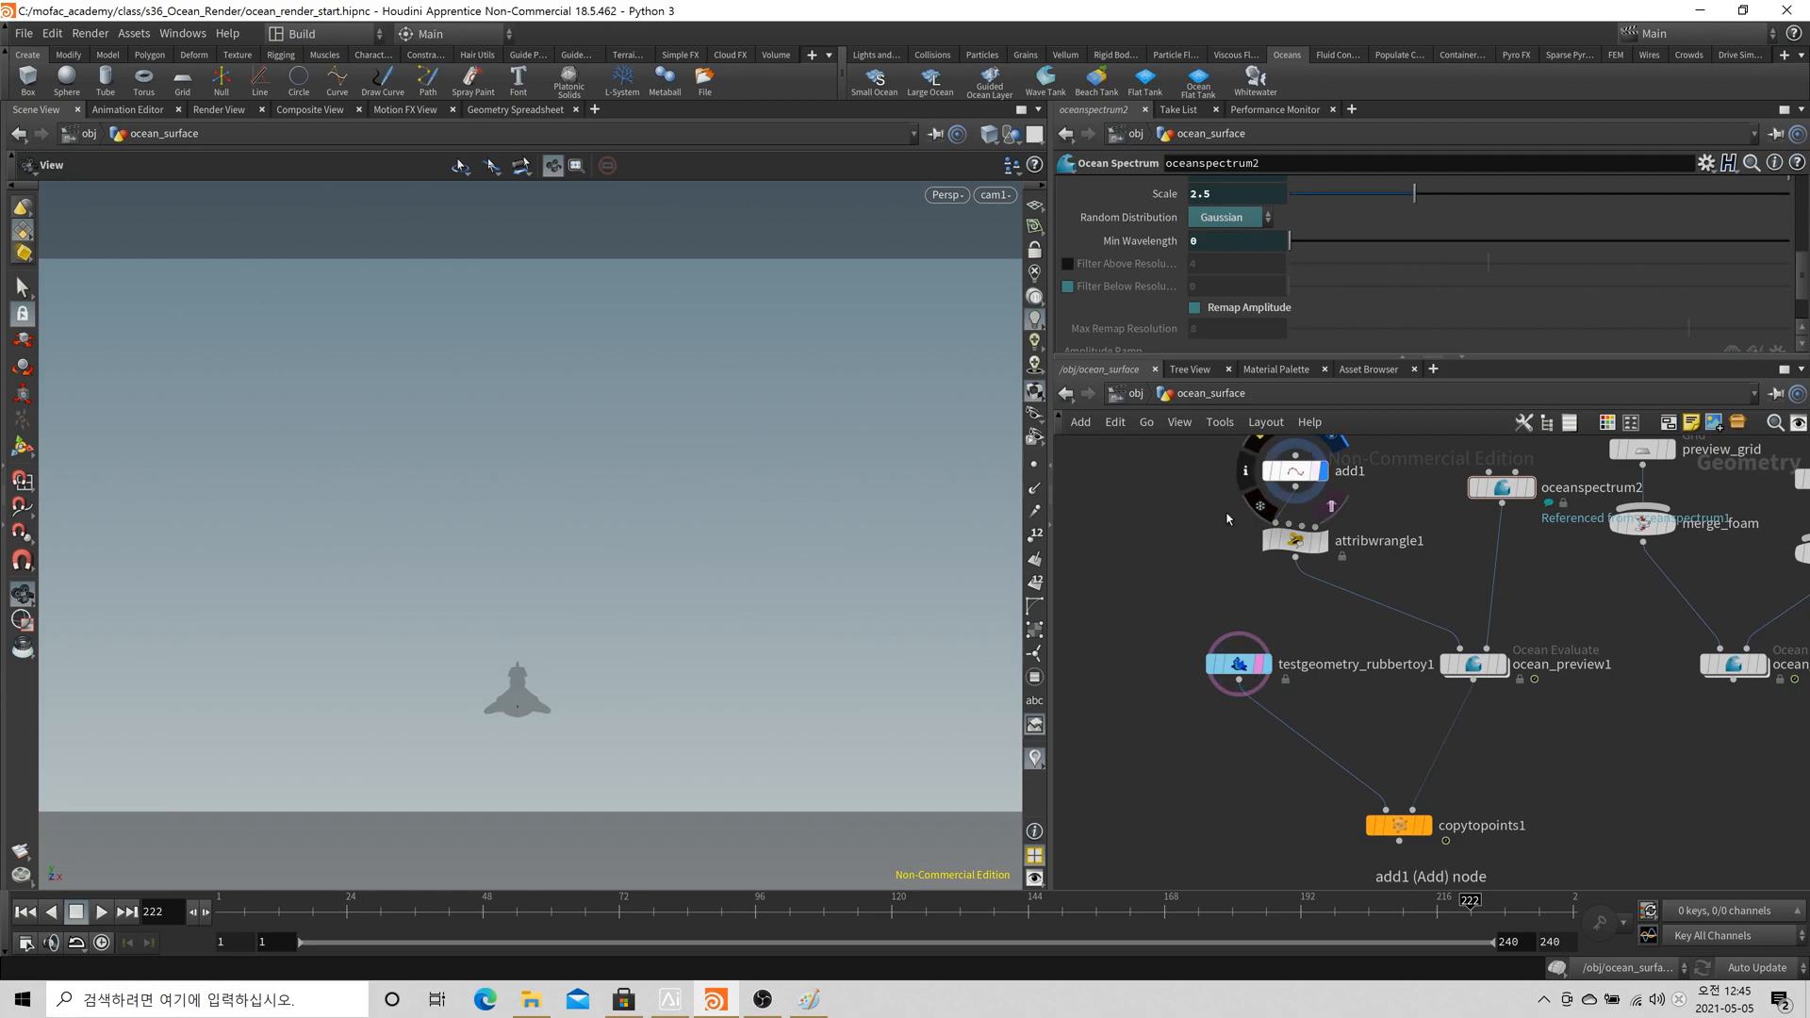
{"action": "left_click_drag", "start_coordinate": [575, 827], "coordinate": [647, 667]}
{"action": "left_click", "coordinate": [1322, 540]}
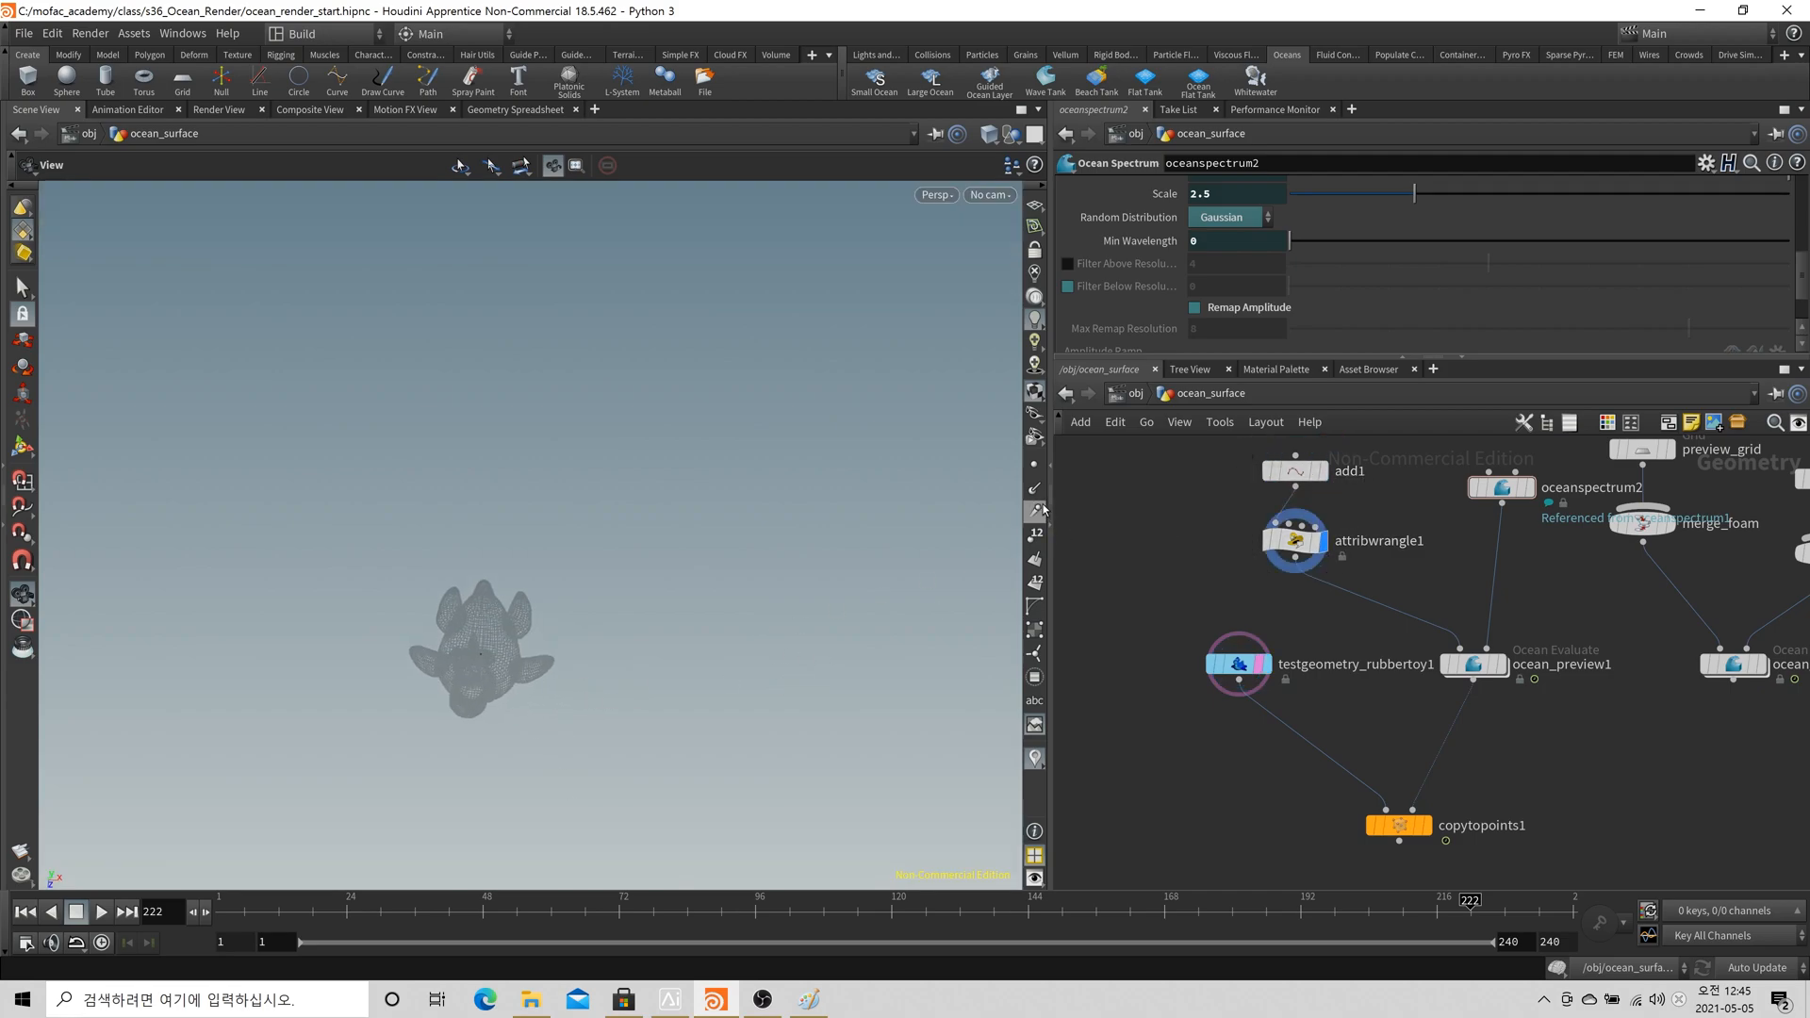
{"action": "scroll", "coordinate": [752, 621], "scroll_direction": "up", "scroll_amount": 3}
{"action": "left_click_drag", "start_coordinate": [569, 655], "coordinate": [551, 622]}
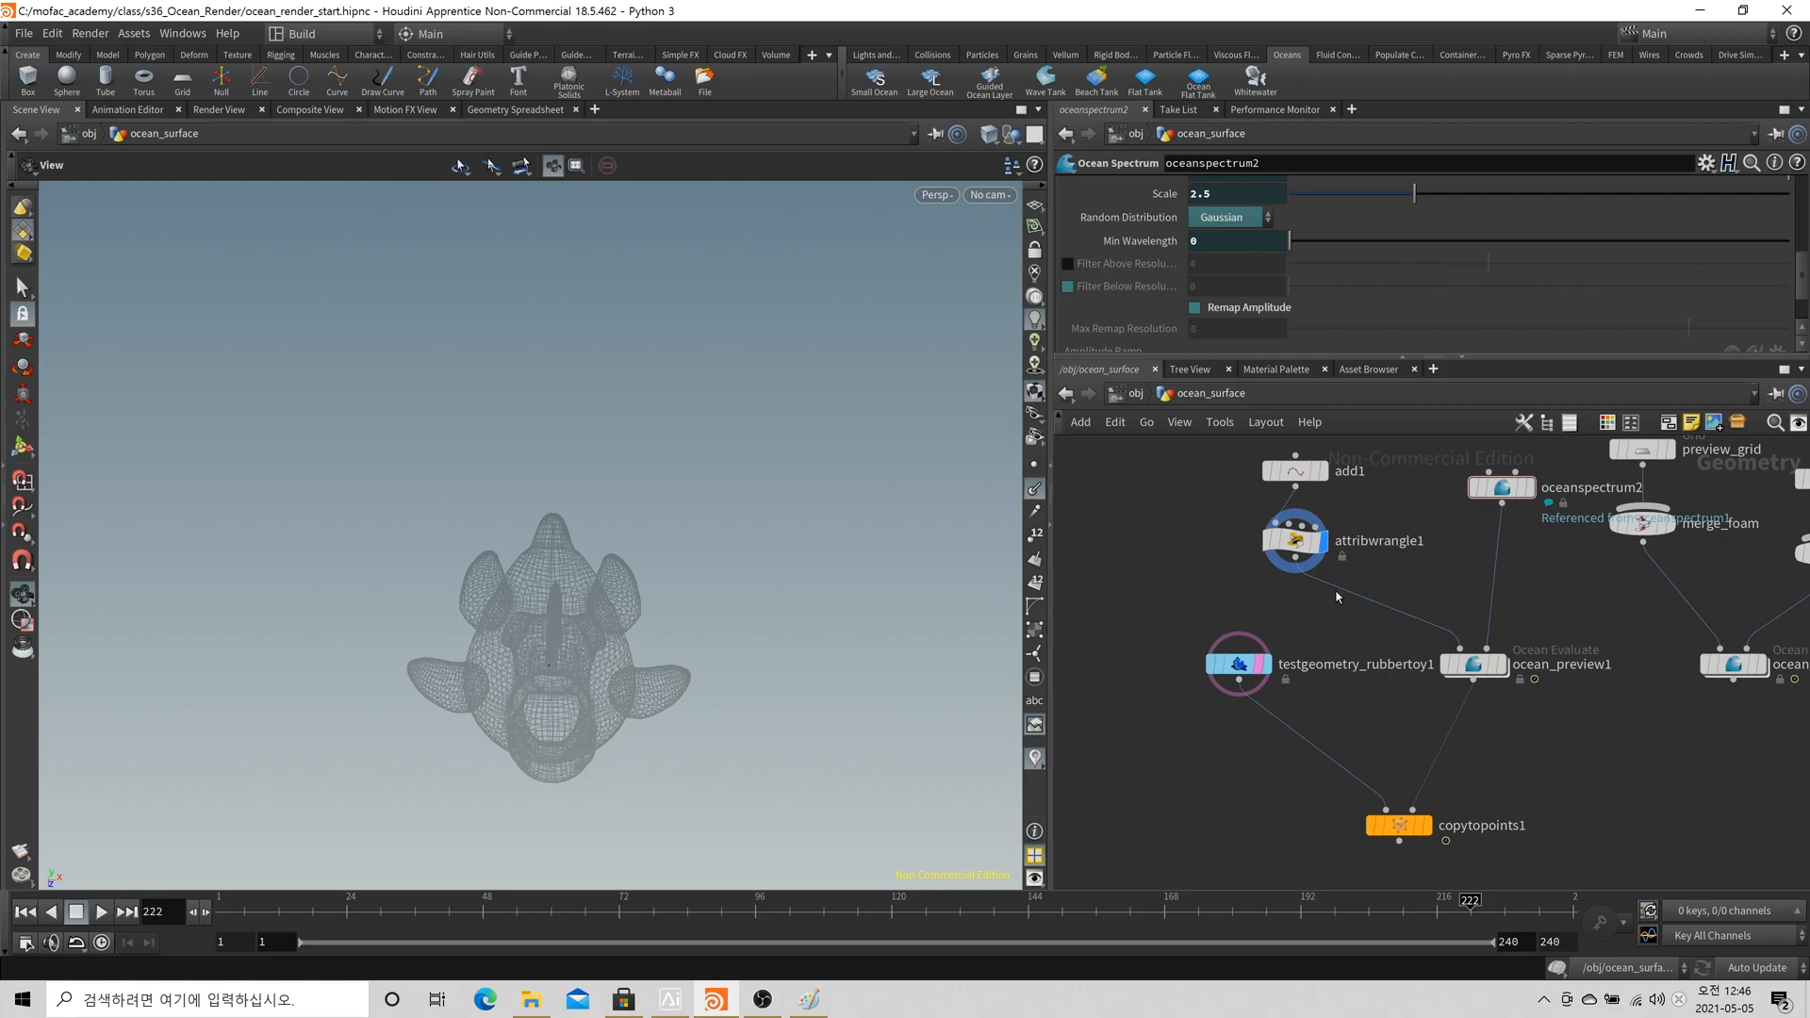
Move add1 and attribwrangle1 farther from oceanspectrum2 in the network
{"action": "scroll", "coordinate": [1358, 580], "scroll_direction": "down", "scroll_amount": 4}
{"action": "left_click", "coordinate": [1314, 560]}
{"action": "left_click_drag", "start_coordinate": [1314, 560], "coordinate": [1250, 504]}
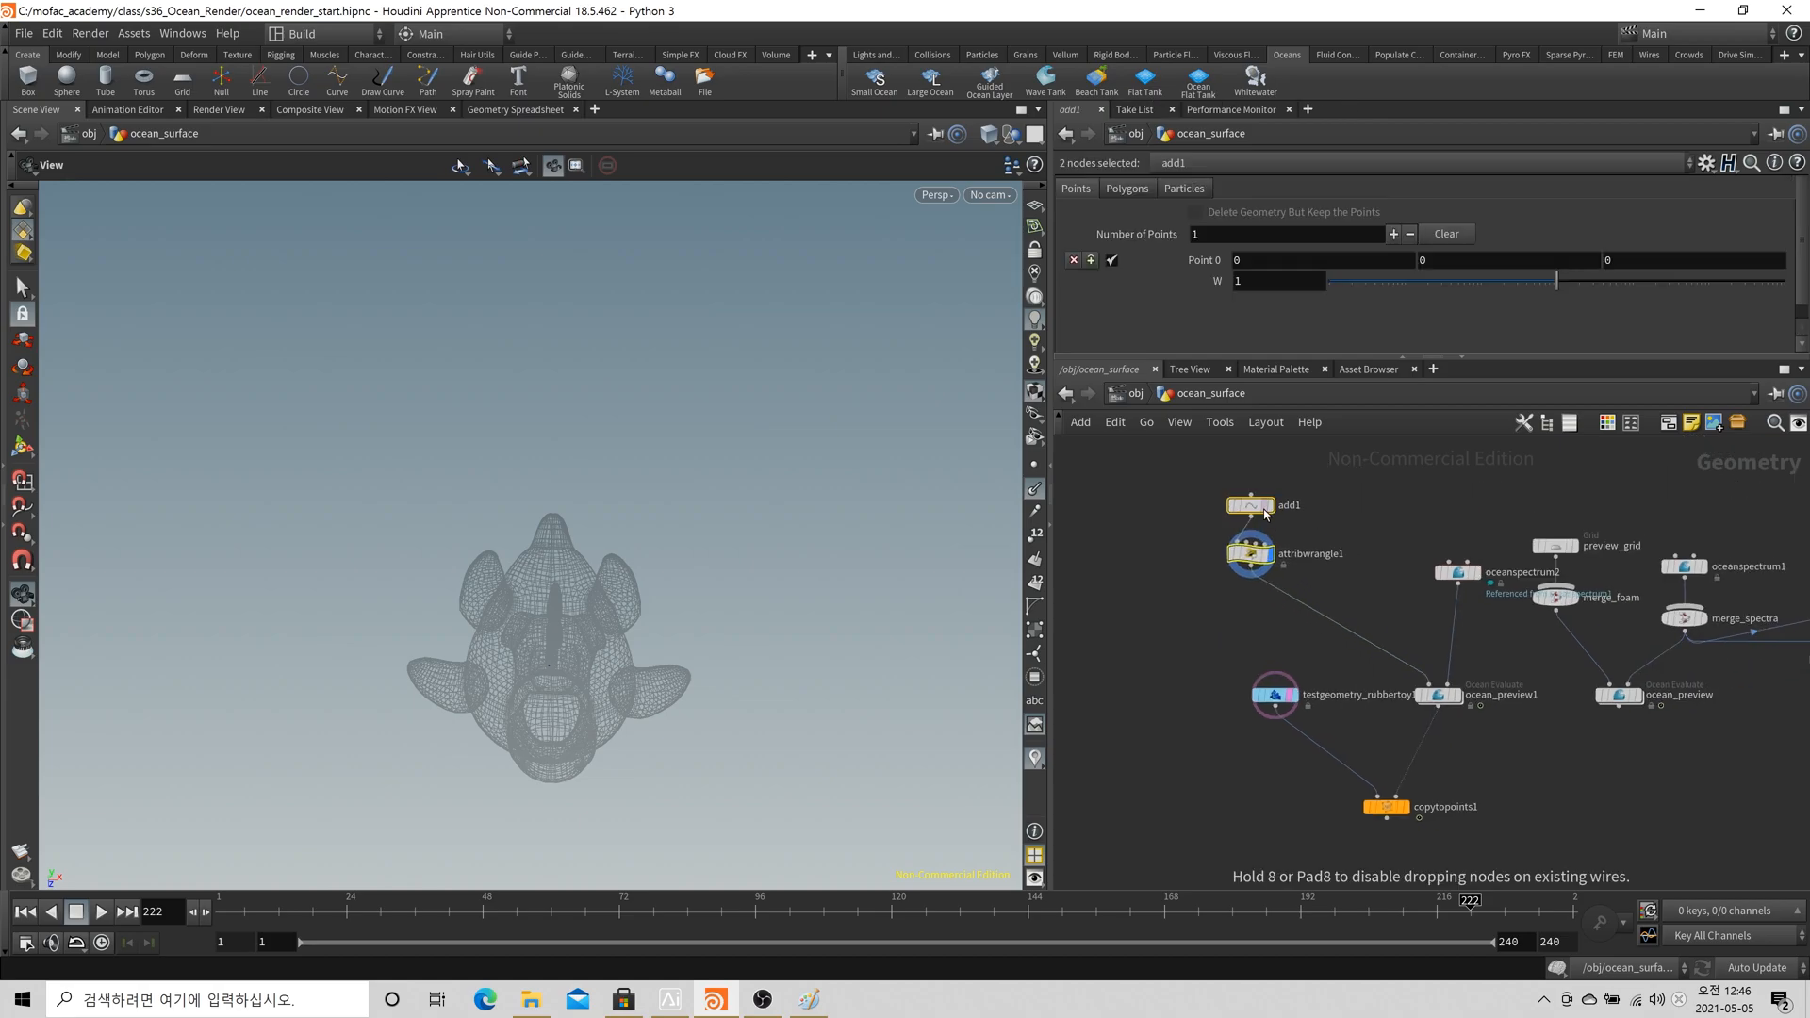
Increase add1 to three points, enable Points 1 and 2, and enlarge the parameter pane
{"action": "scroll", "coordinate": [1325, 590], "scroll_direction": "up", "scroll_amount": 3}
{"action": "middle_click_drag", "start_coordinate": [1332, 521], "coordinate": [1330, 566]}
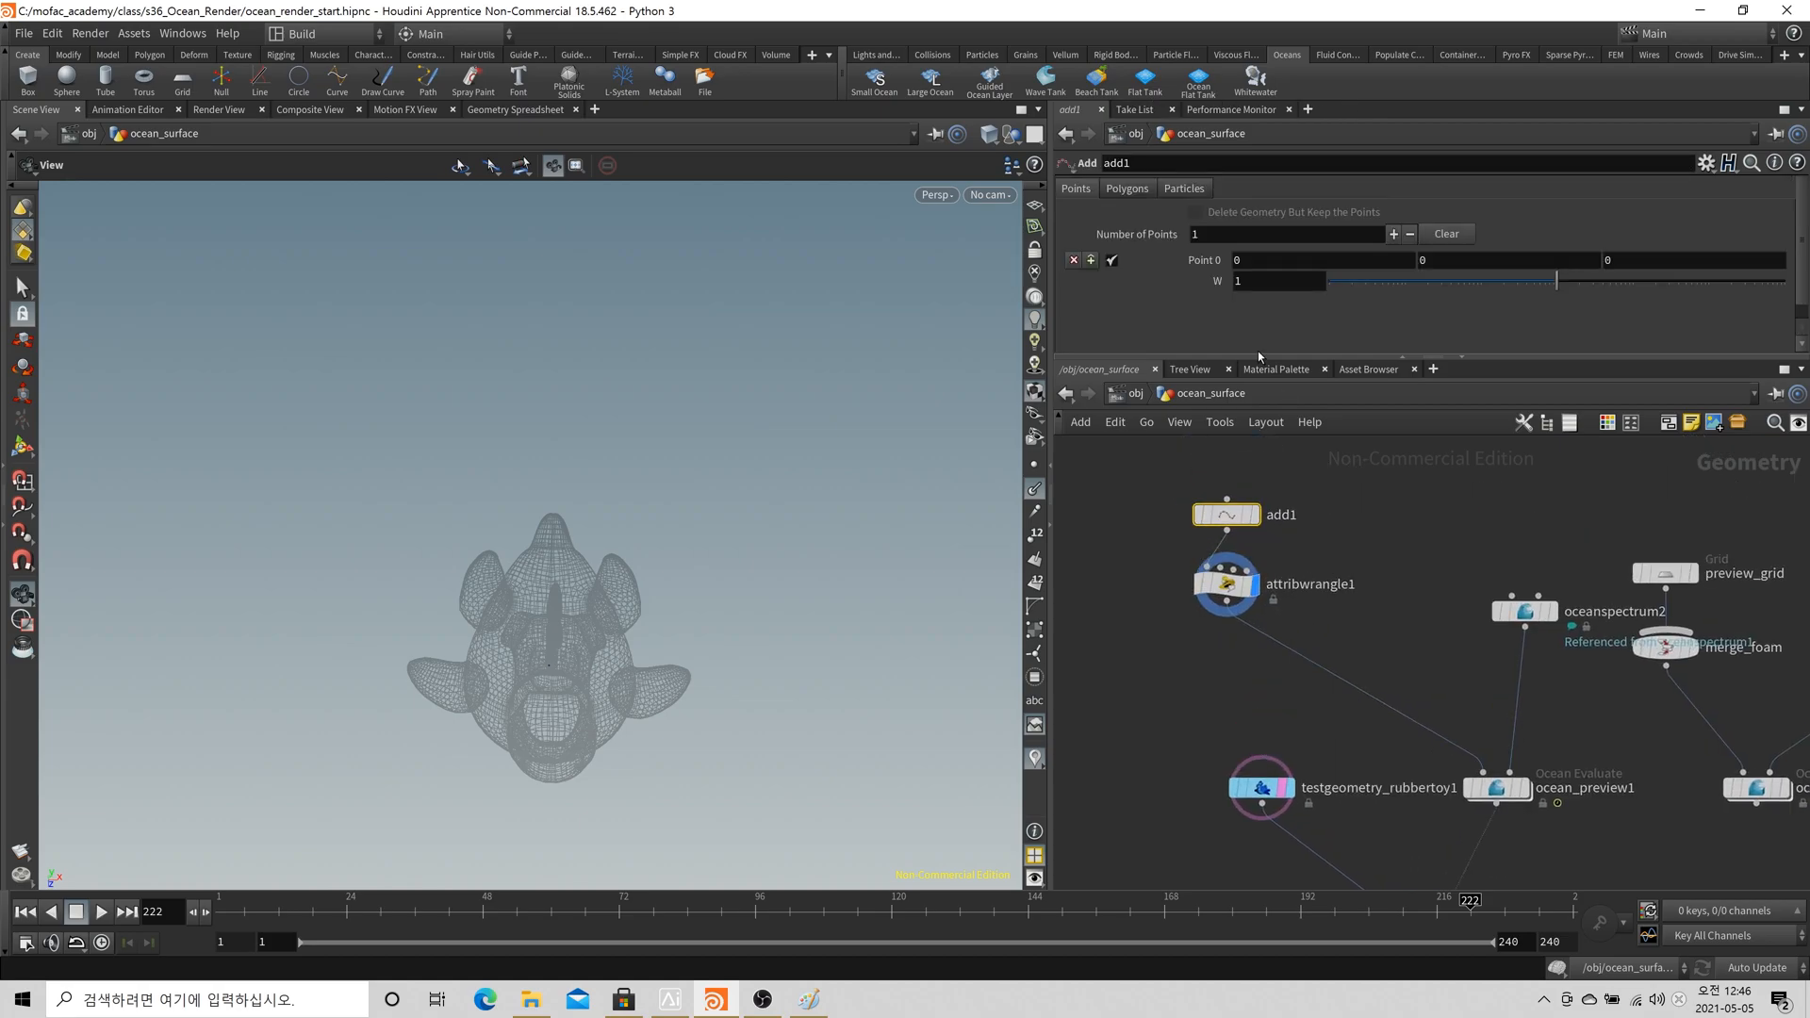
{"action": "left_click", "coordinate": [1393, 234]}
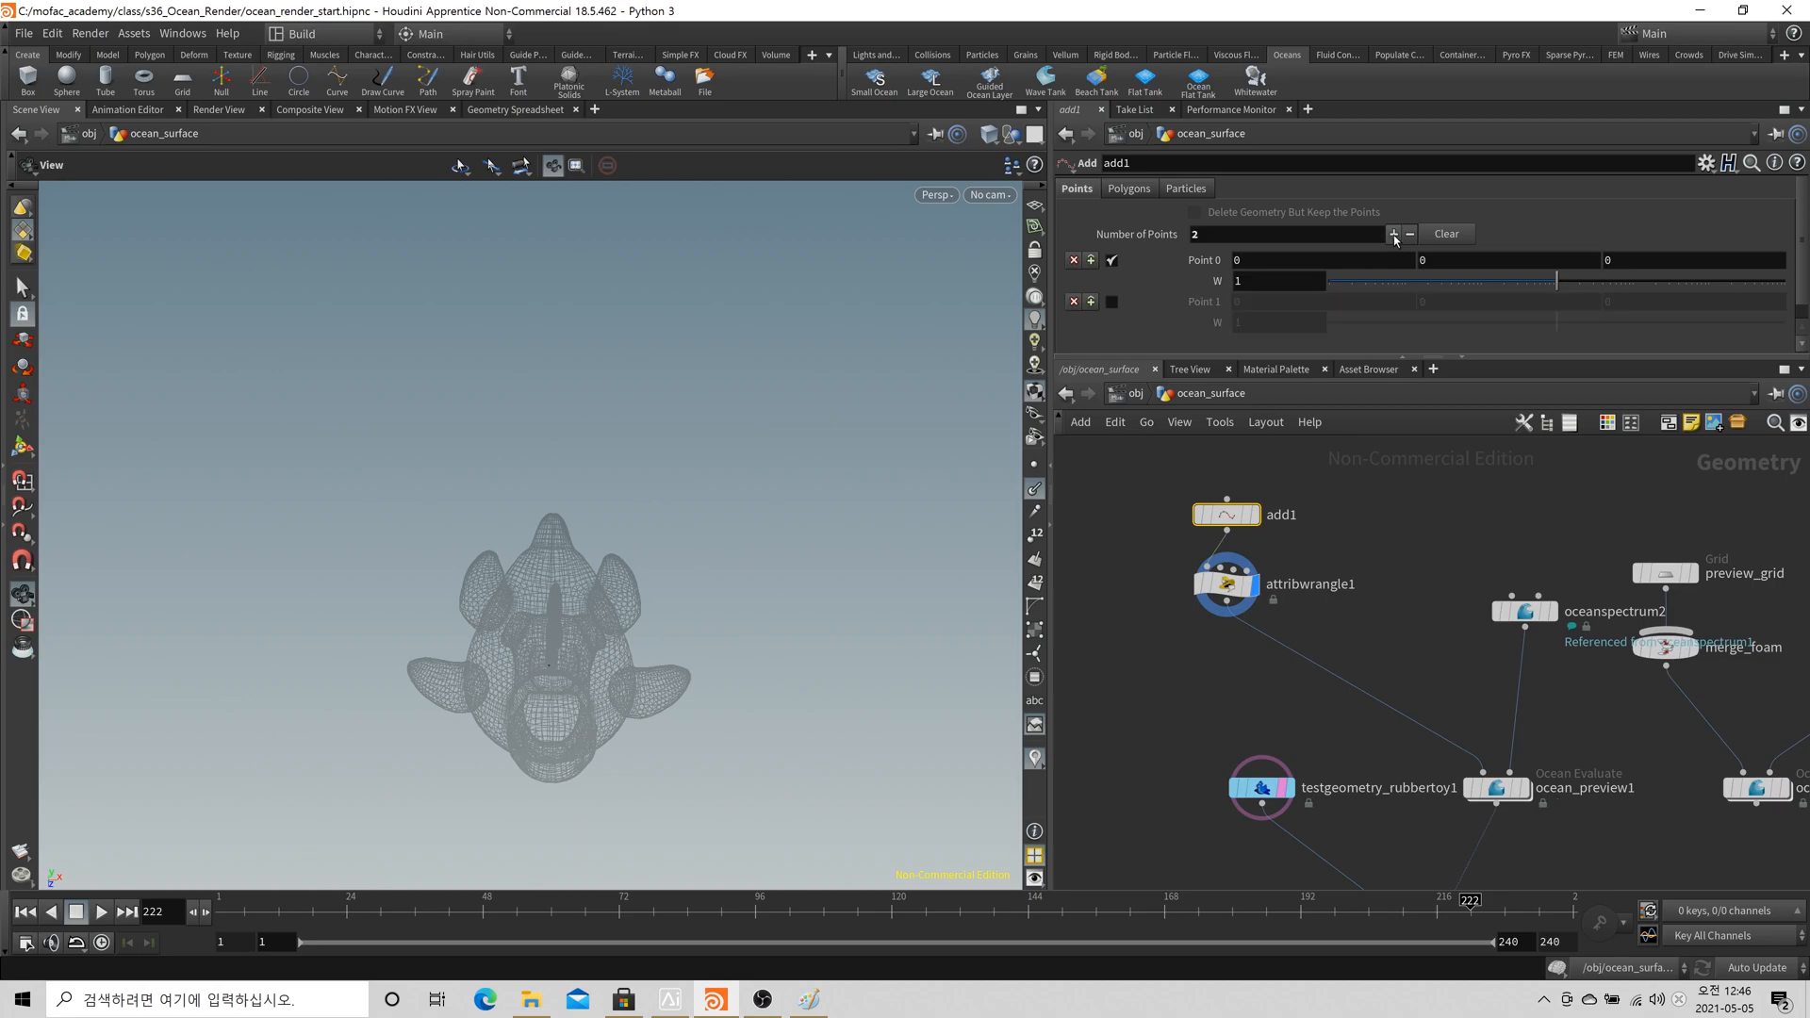
{"action": "left_click", "coordinate": [1393, 234]}
{"action": "left_click_drag", "start_coordinate": [1307, 359], "coordinate": [1169, 461]}
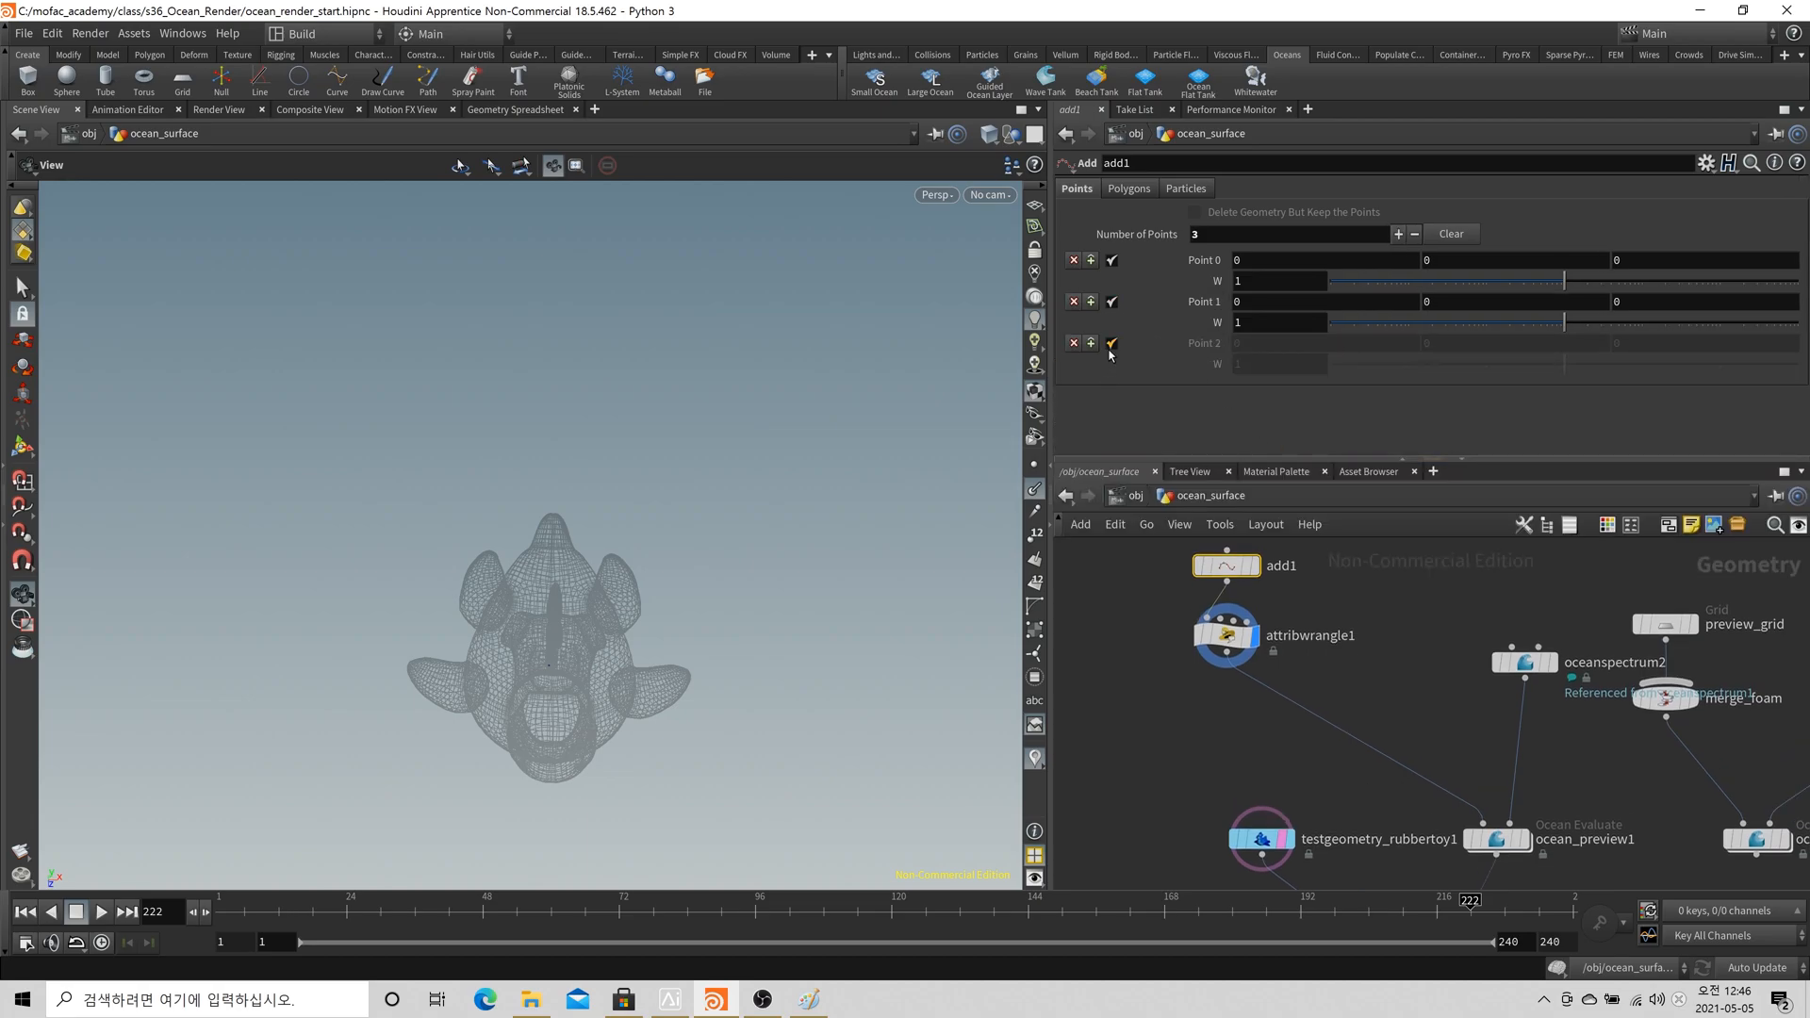
{"action": "left_click", "coordinate": [1111, 343]}
Set the X coordinate of add1's Point 1 to 2, checking its spacing against the templated toy
{"action": "left_click_drag", "start_coordinate": [564, 603], "coordinate": [619, 662]}
{"action": "scroll", "coordinate": [619, 663], "scroll_direction": "up", "scroll_amount": 3}
{"action": "left_click", "coordinate": [1040, 492]}
{"action": "scroll", "coordinate": [793, 684], "scroll_direction": "down", "scroll_amount": 3}
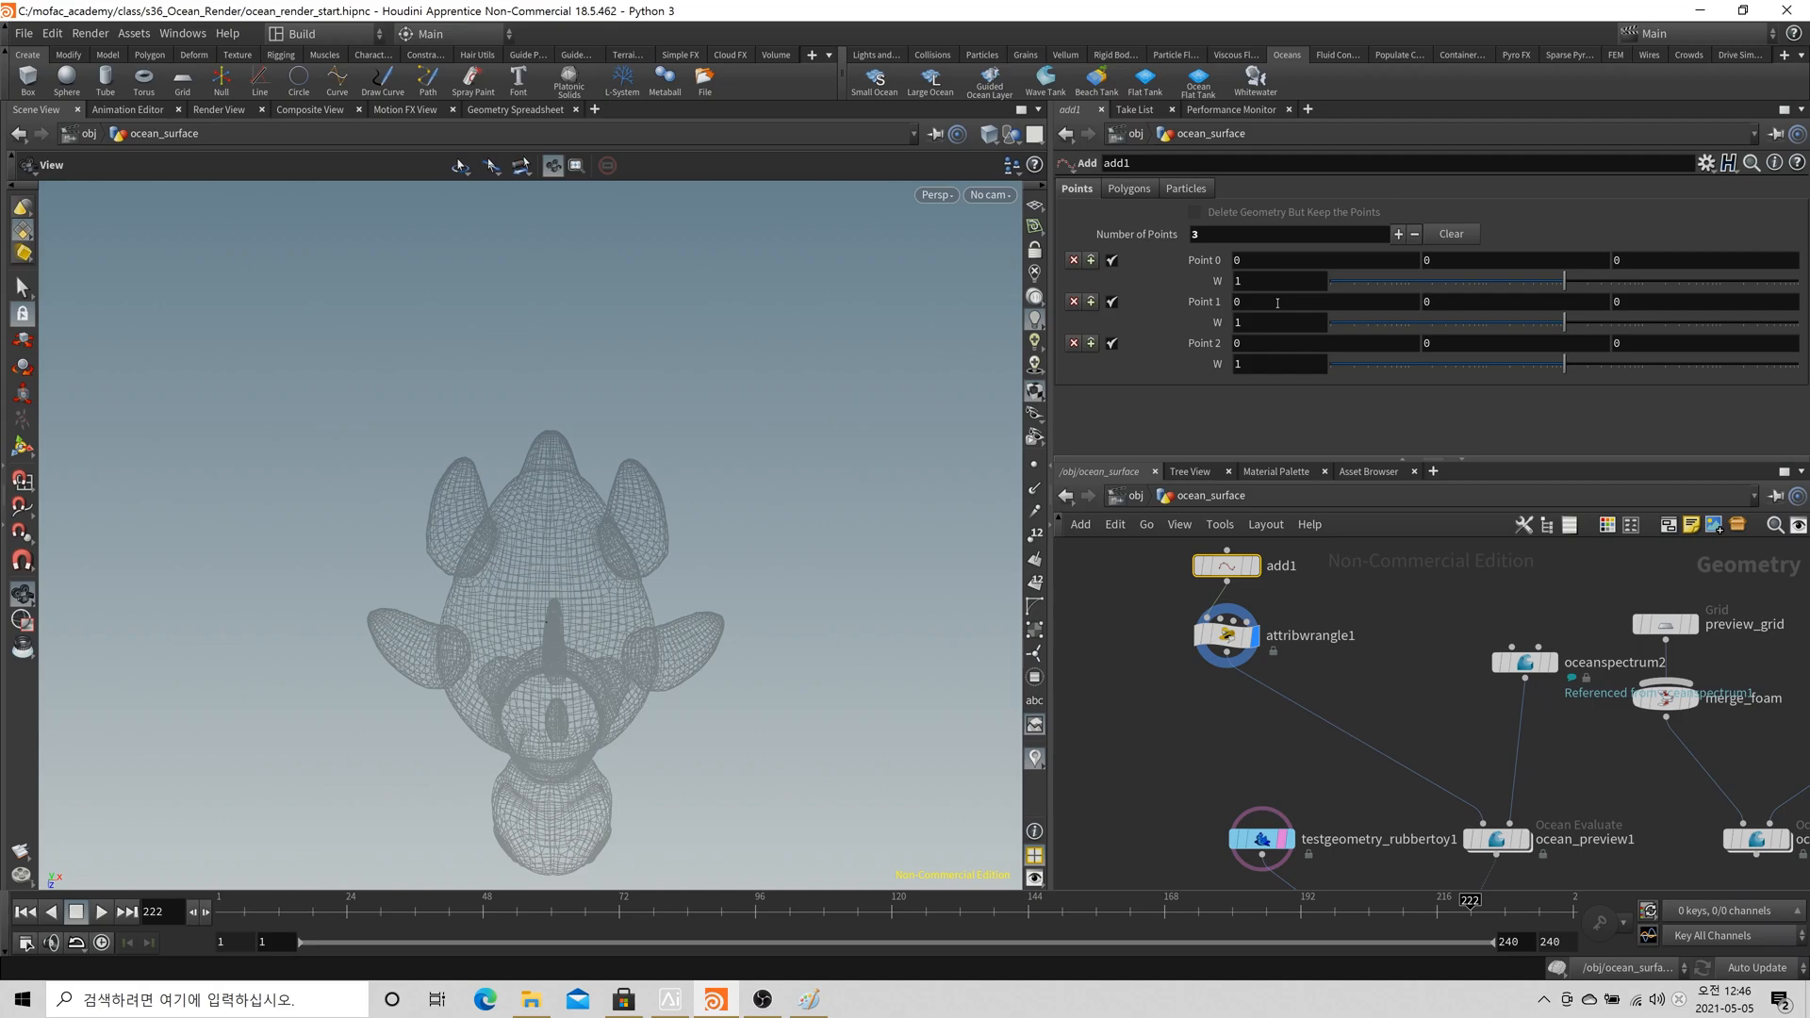
{"action": "type", "text": "1"}
{"action": "mouse_move", "coordinate": [727, 585]}
{"action": "left_mouse_down"}
{"action": "mouse_move", "coordinate": [630, 638]}
{"action": "mouse_move", "coordinate": [736, 600]}
{"action": "left_mouse_up"}
{"action": "scroll", "coordinate": [736, 600], "scroll_direction": "up", "scroll_amount": 2}
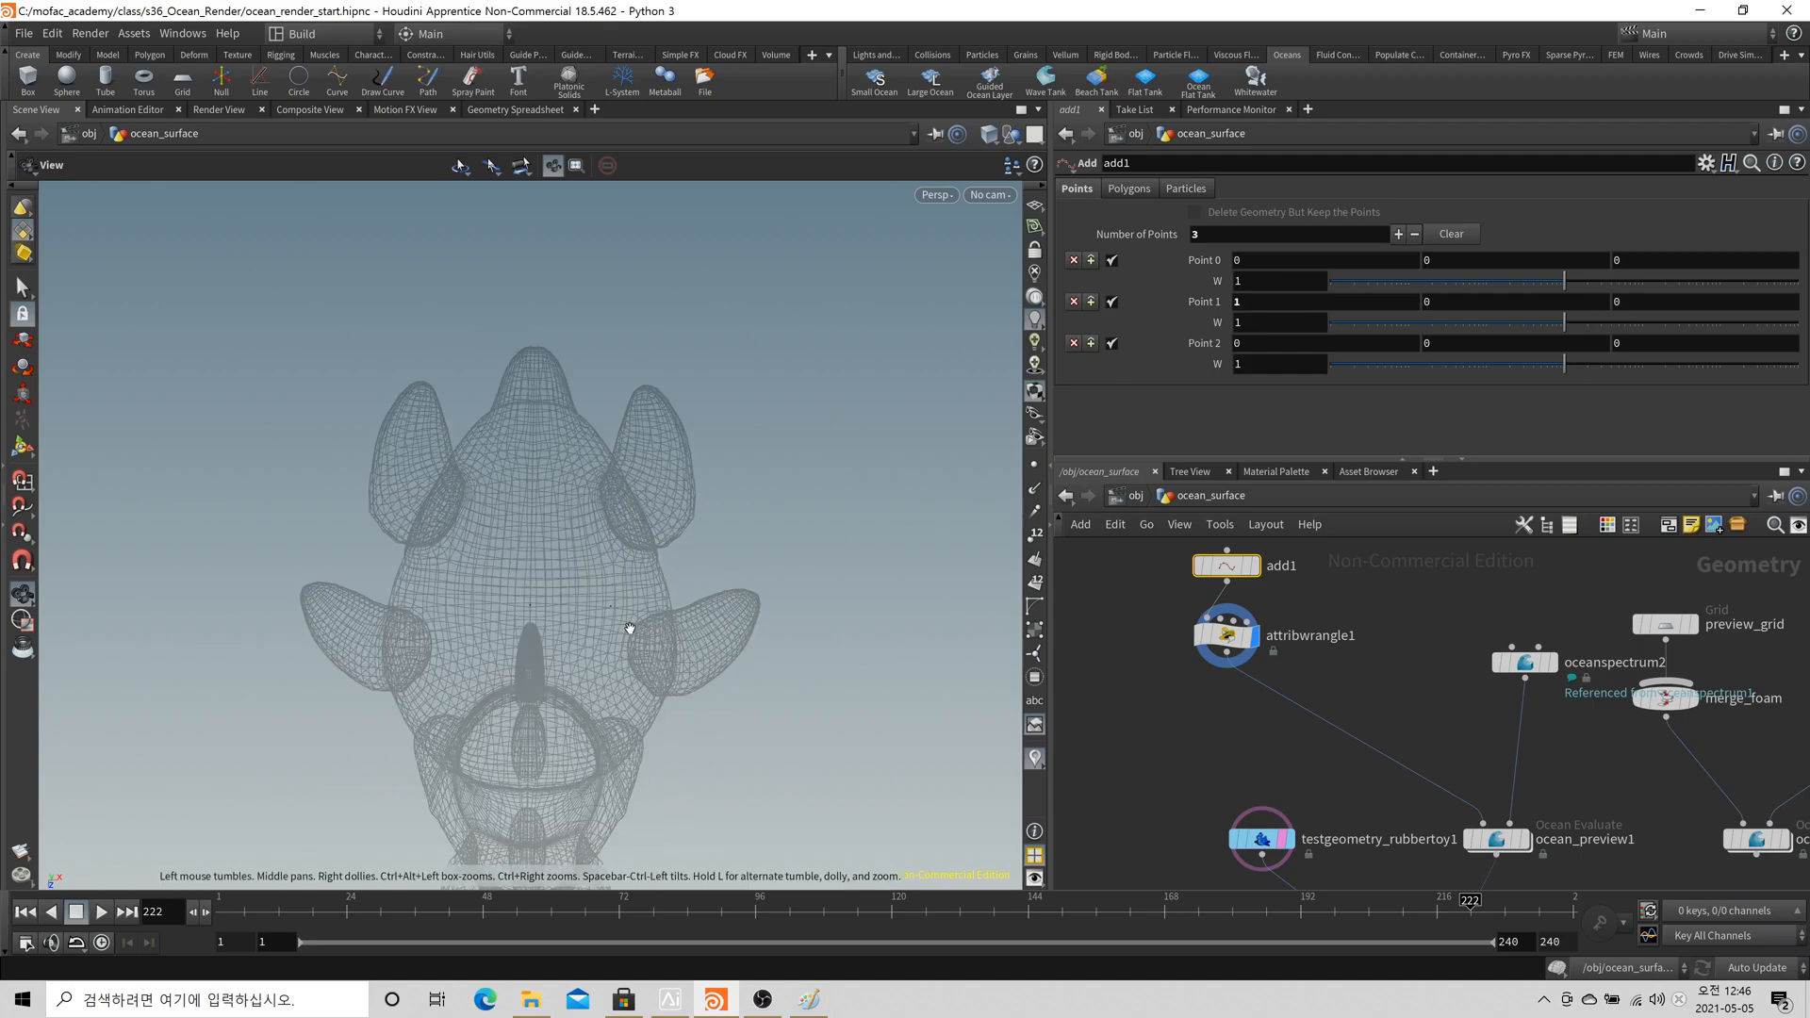
{"action": "type", "text": "2"}
{"action": "left_click_drag", "start_coordinate": [716, 663], "coordinate": [665, 643]}
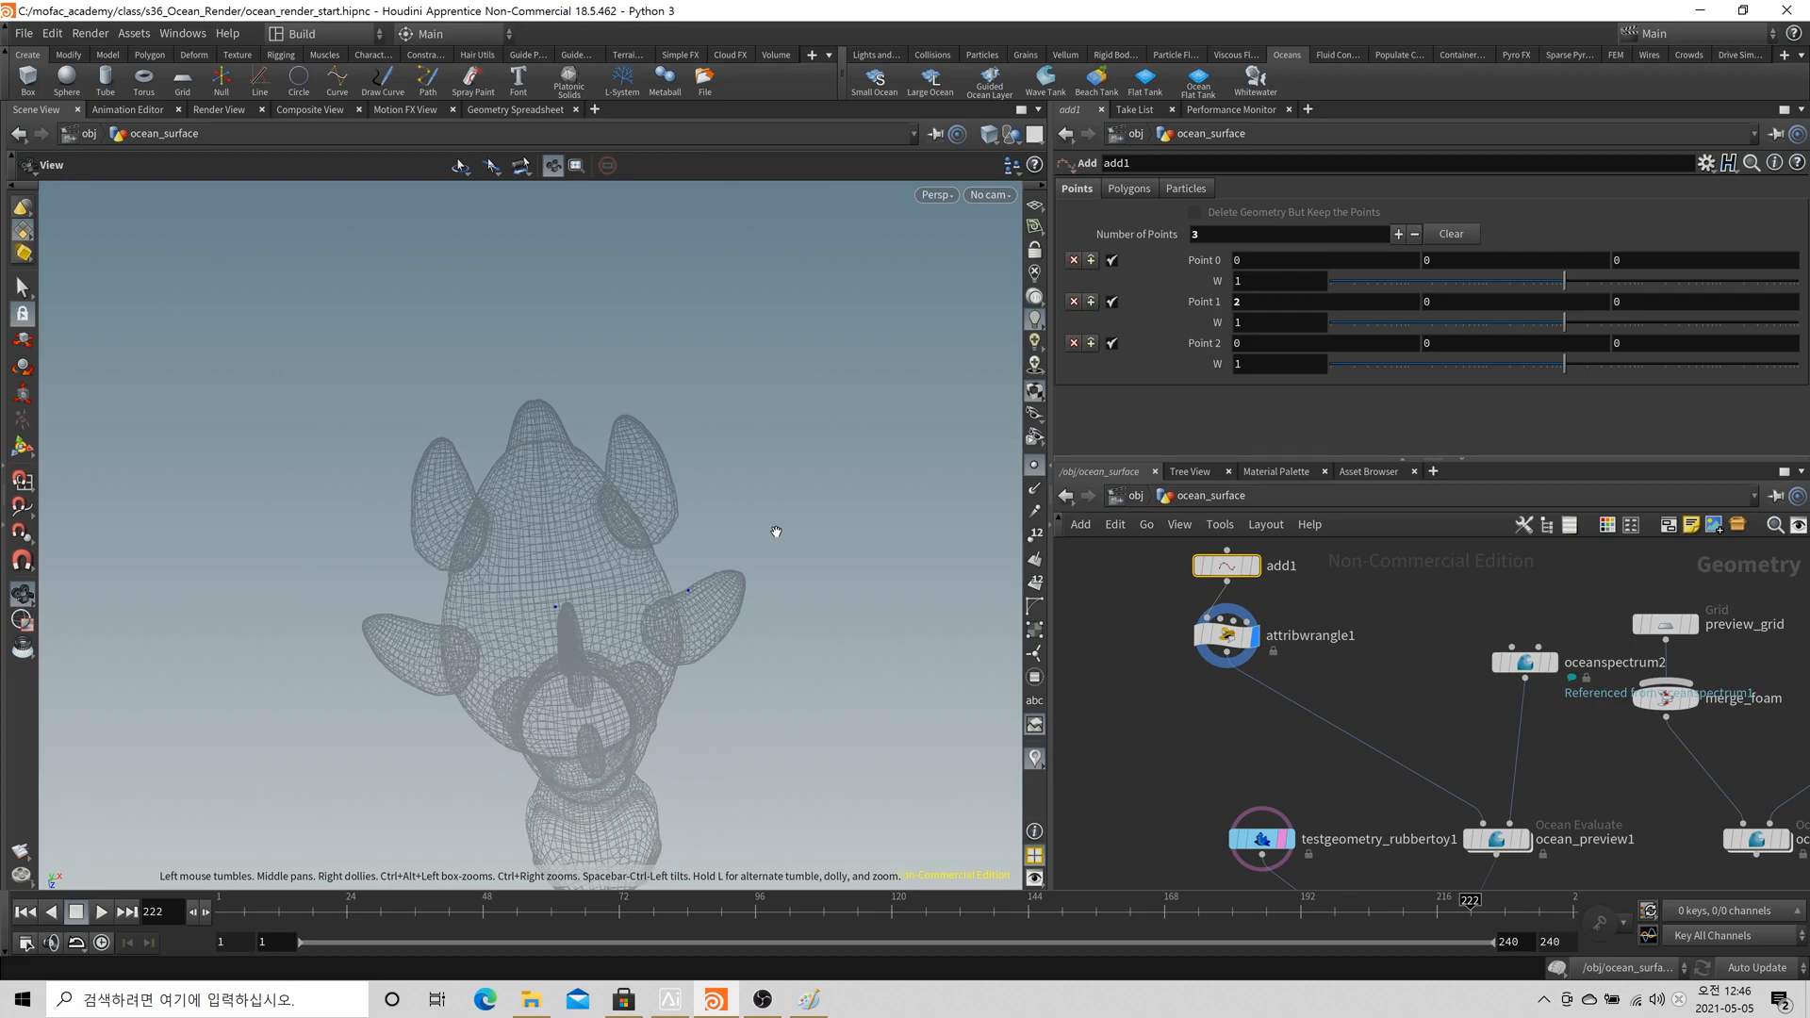
Set the Z coordinate of add1's Point 2 to 2
{"action": "left_click", "coordinate": [1627, 347]}
{"action": "key", "text": "Return"}
{"action": "left_click_drag", "start_coordinate": [619, 671], "coordinate": [578, 623]}
{"action": "scroll", "coordinate": [523, 633], "scroll_direction": "down", "scroll_amount": 5}
Examine the three points against the wireframe toy in the front, top and perspective views
{"action": "key", "text": "space+3"}
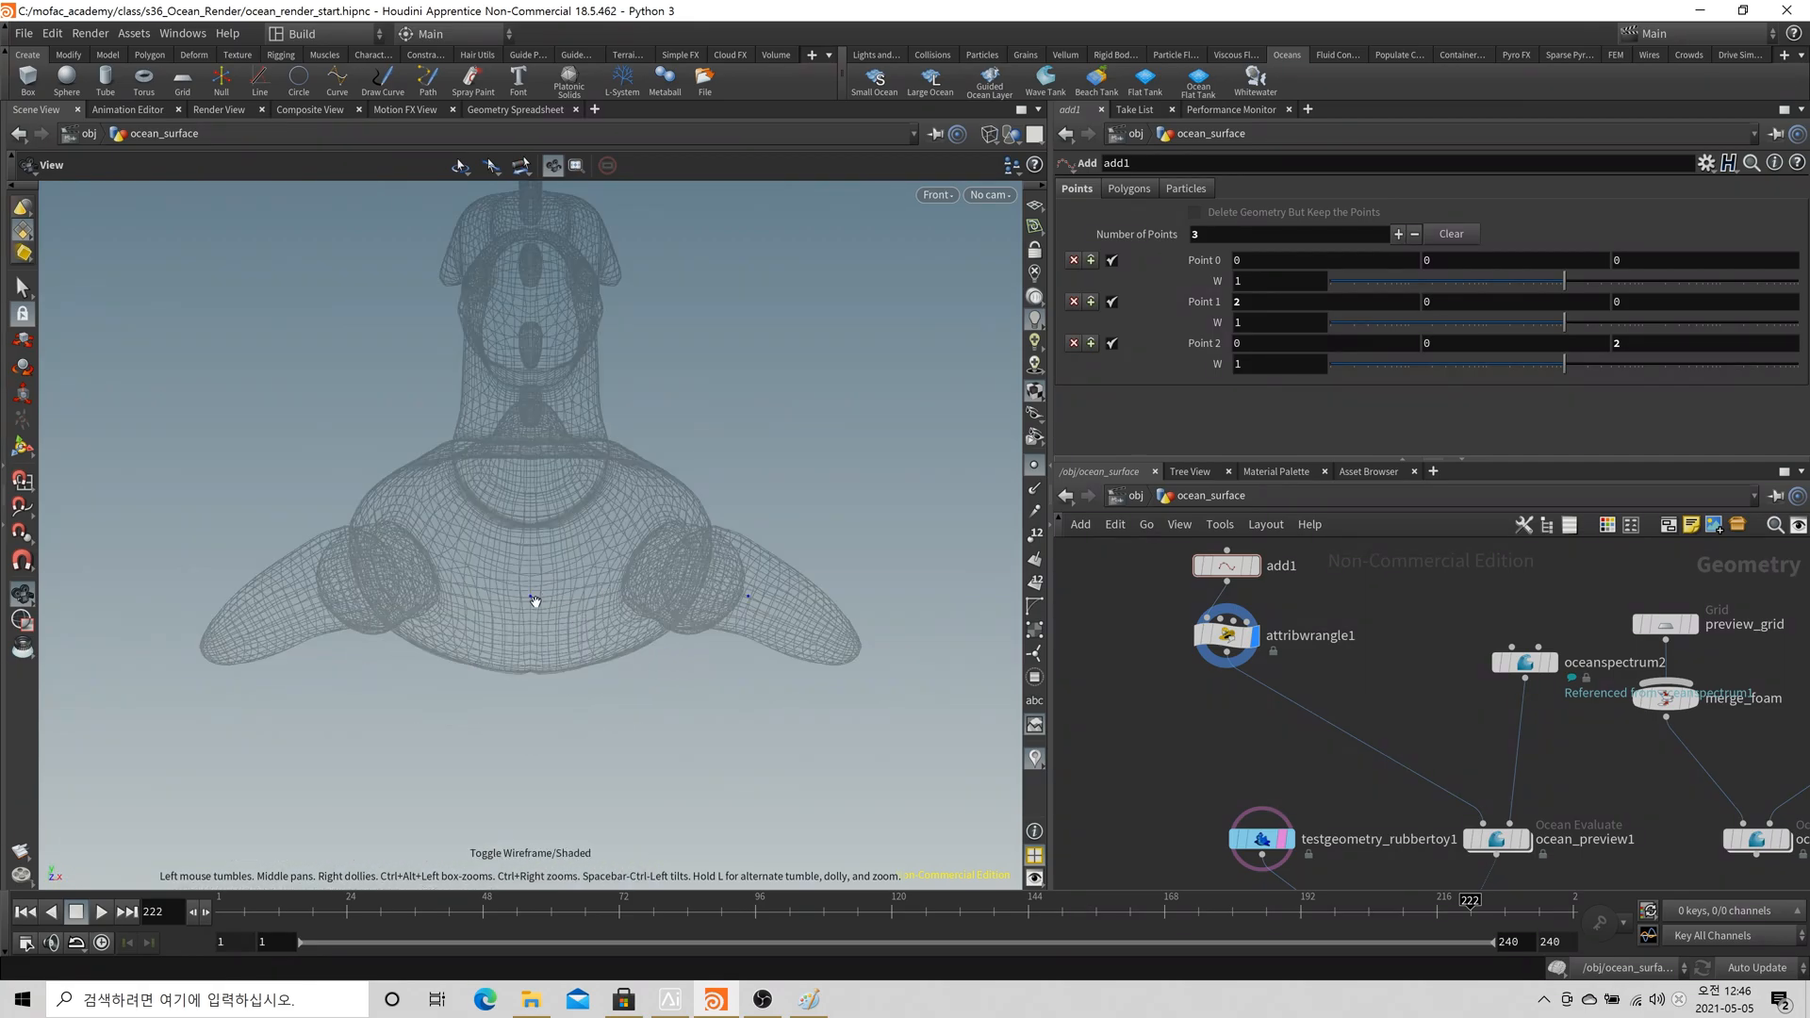
{"action": "key", "text": "space+1"}
{"action": "key", "text": "space+2"}
{"action": "key", "text": "space+3"}
{"action": "key", "text": "space+h"}
{"action": "key", "text": "w"}
{"action": "key", "text": "space+1"}
{"action": "key", "text": "space+g"}
{"action": "left_click_drag", "start_coordinate": [590, 623], "coordinate": [624, 526]}
{"action": "scroll", "coordinate": [517, 647], "scroll_direction": "down", "scroll_amount": 5}
Display ocean_preview1's deformed points with ocean_preview as the template instead of the rubber toy
{"action": "scroll", "coordinate": [1342, 652], "scroll_direction": "down", "scroll_amount": 1}
{"action": "middle_click_drag", "start_coordinate": [1343, 652], "coordinate": [1297, 610]}
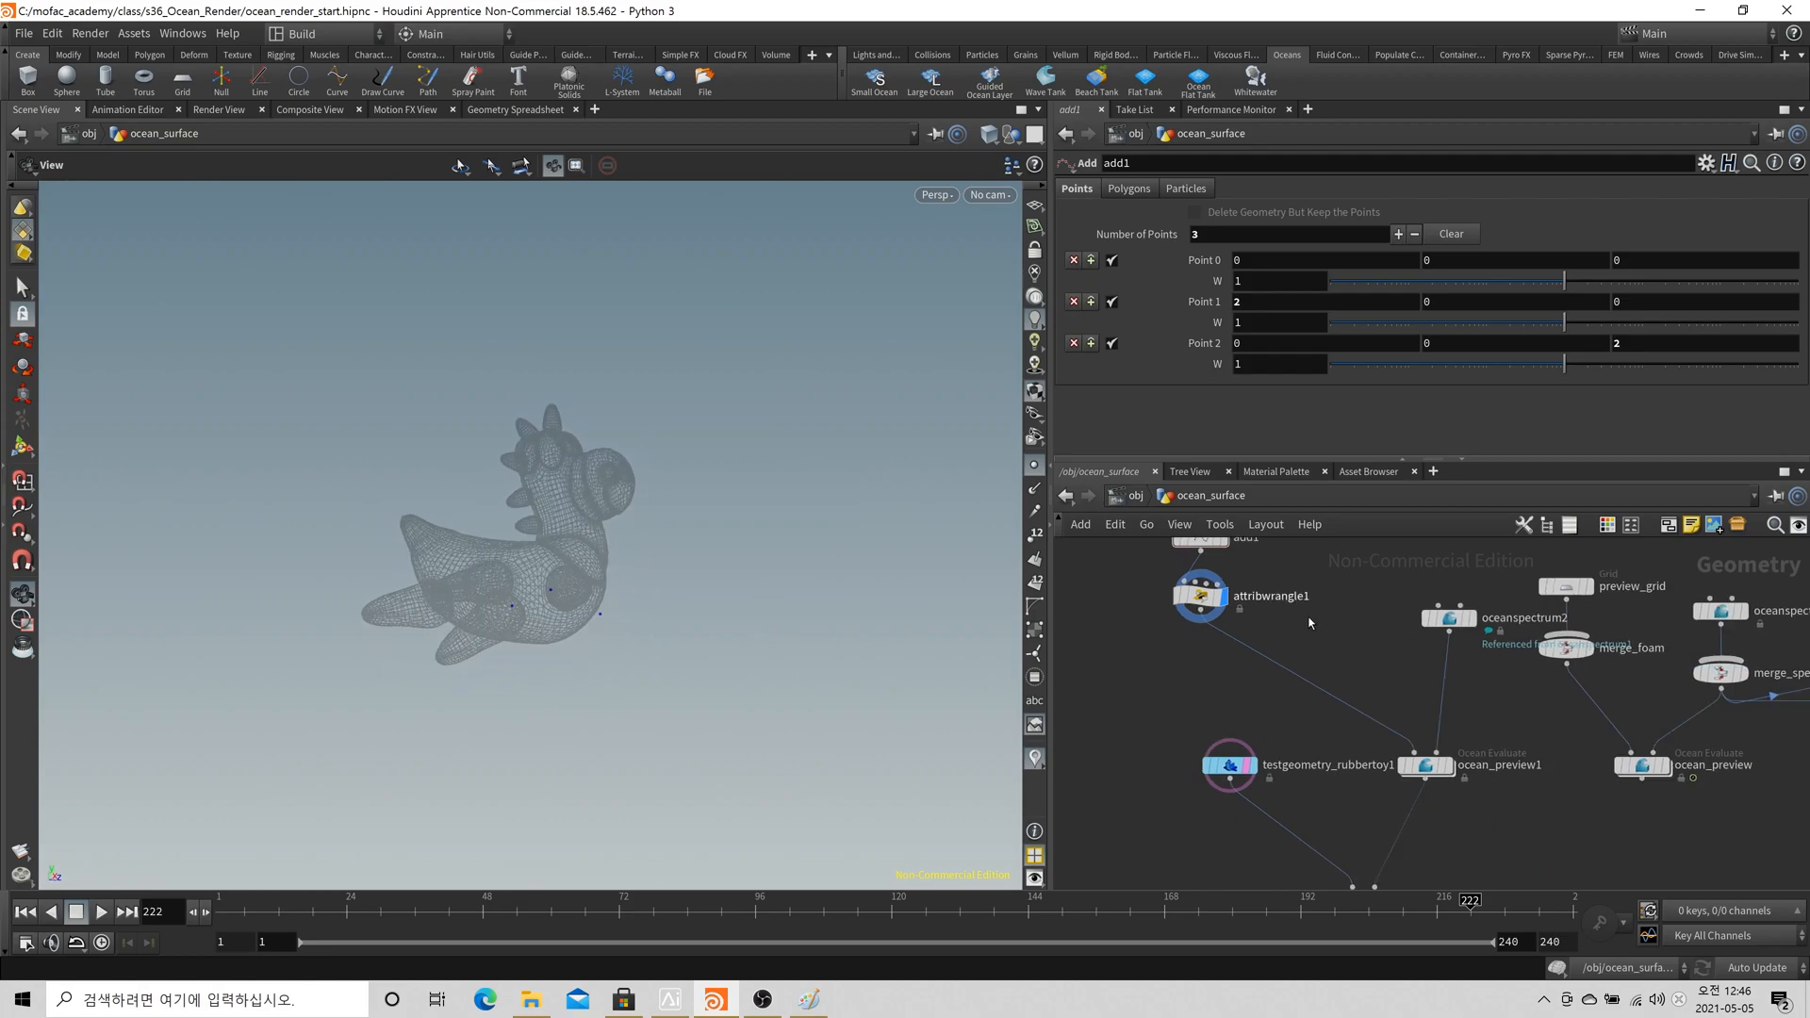
{"action": "left_click", "coordinate": [1451, 769]}
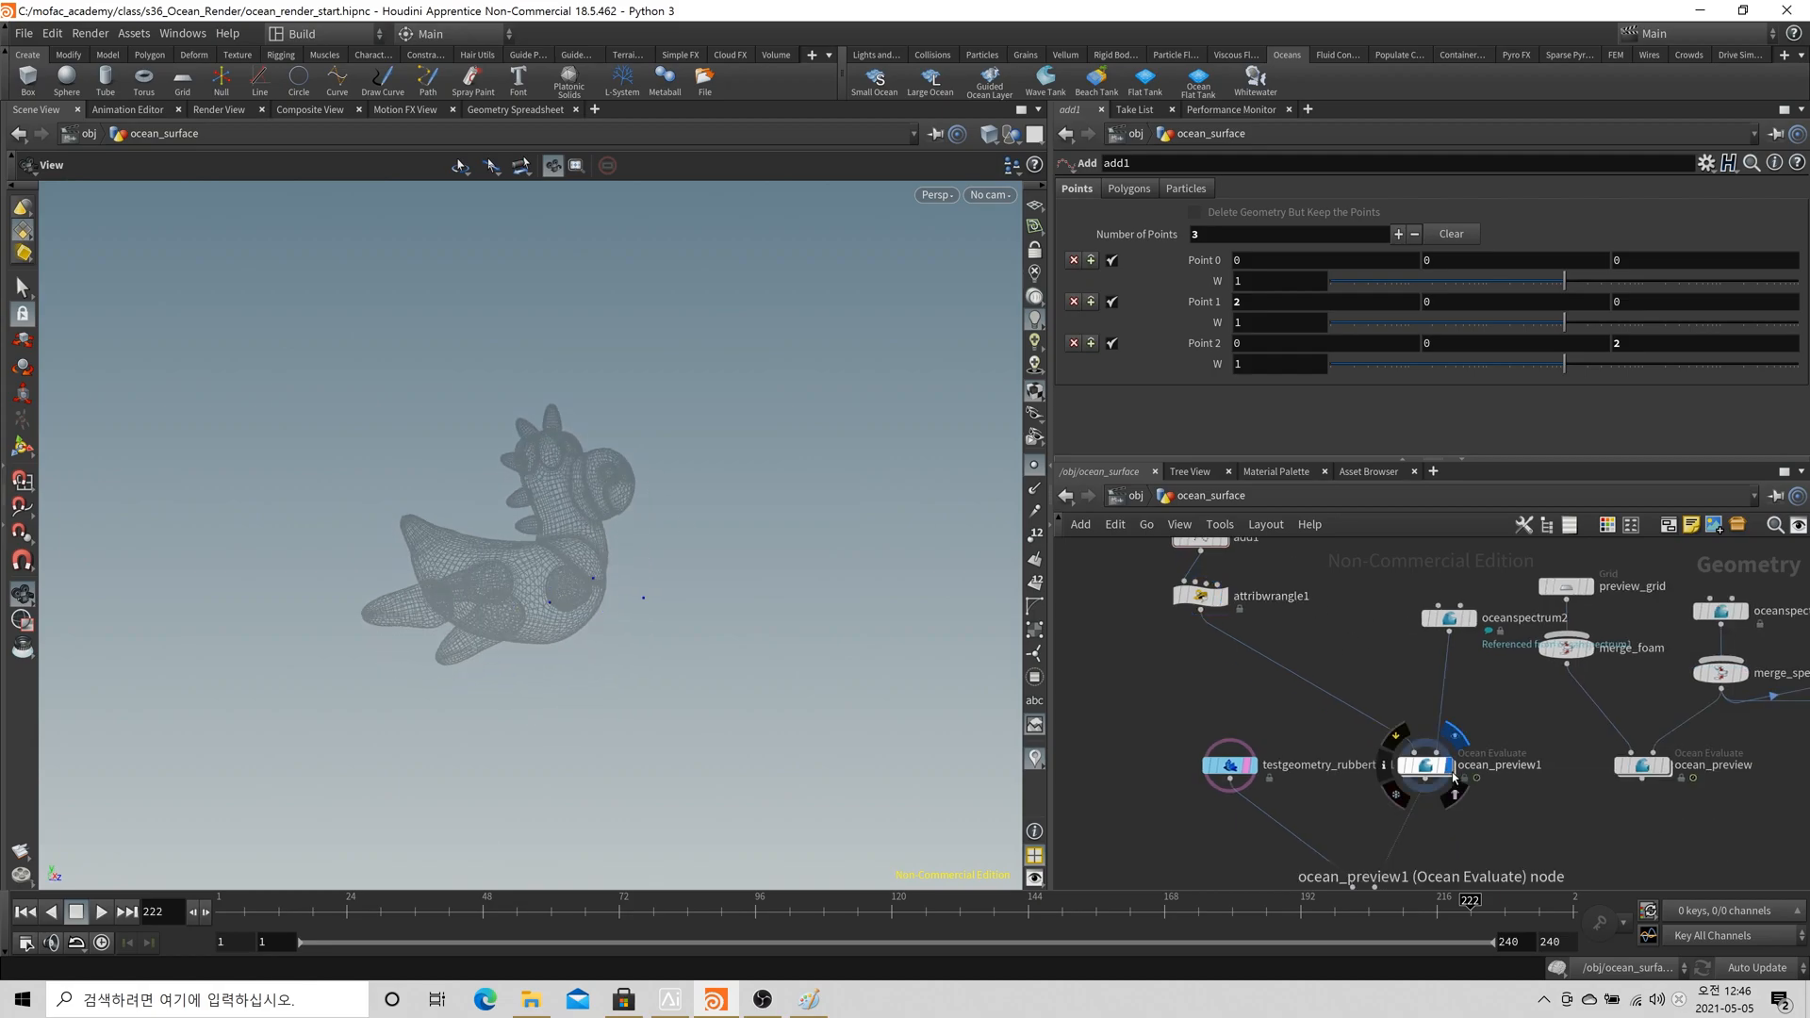
{"action": "left_click", "coordinate": [1467, 622]}
{"action": "right_click_drag", "start_coordinate": [800, 615], "coordinate": [156, 687]}
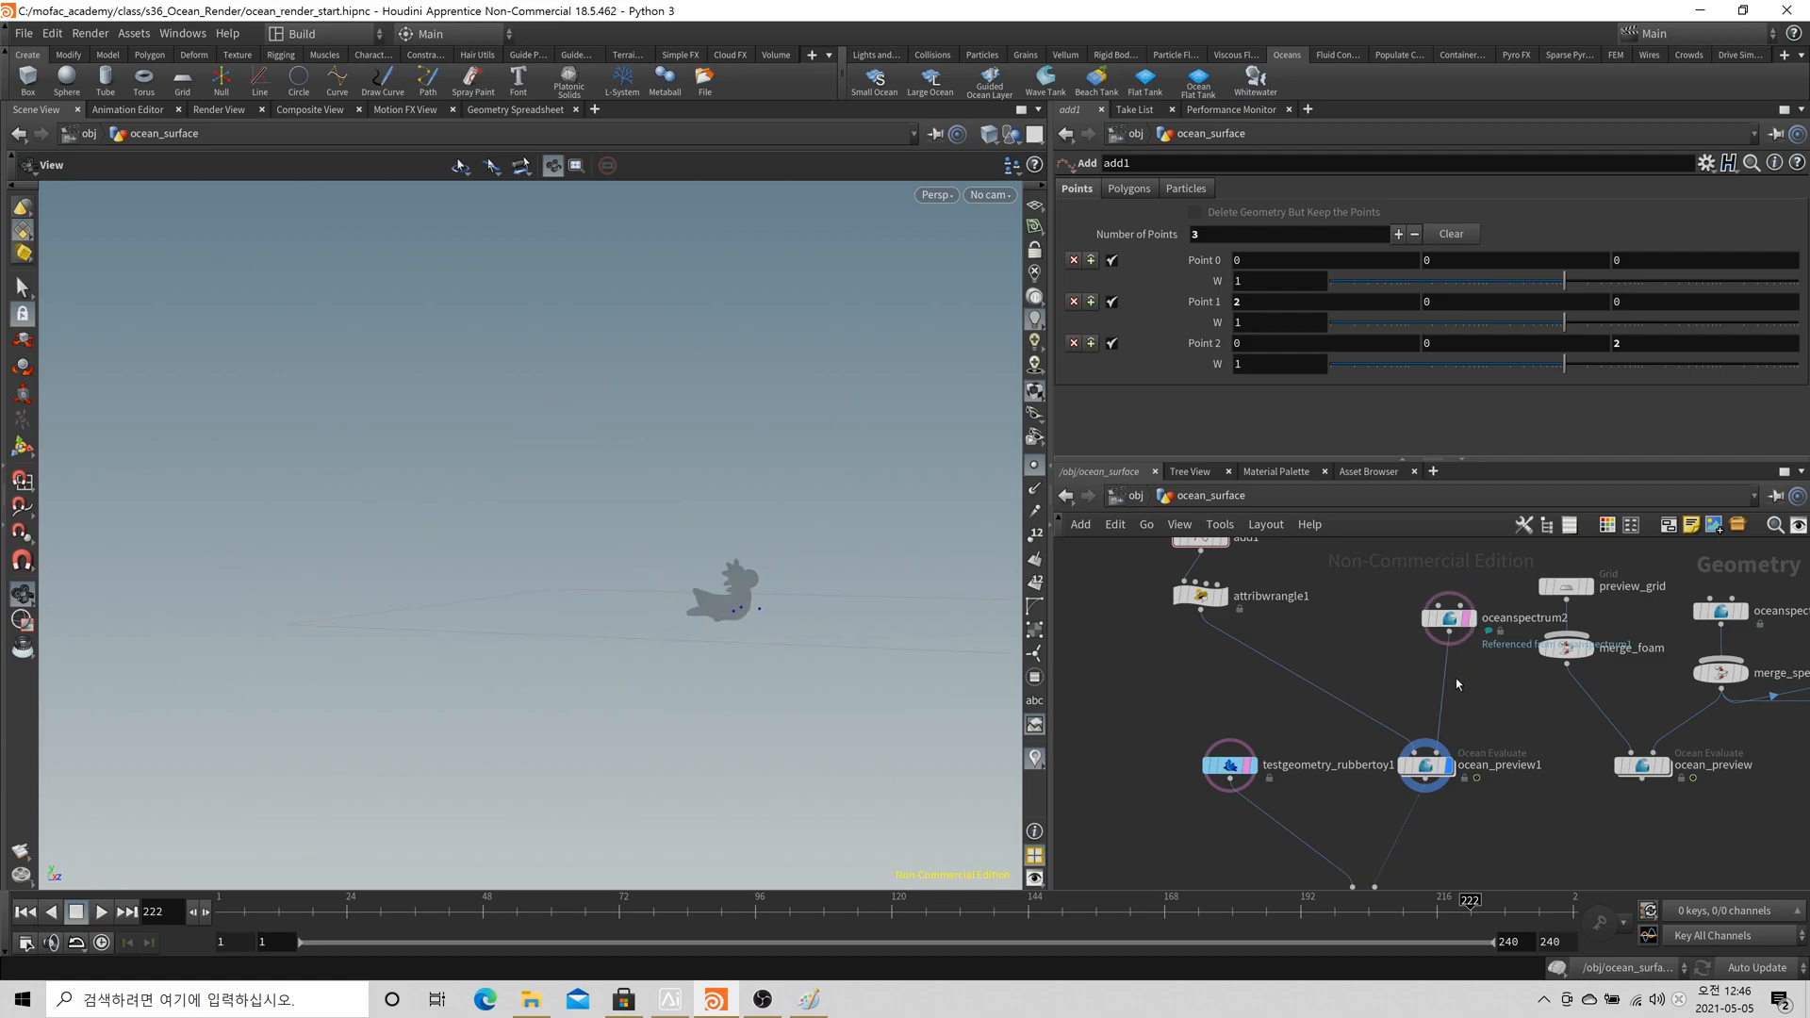
{"action": "left_click", "coordinate": [1659, 768]}
Check how the three points sit on the ocean surface at frame 86, with point numbers shown
{"action": "mouse_move", "coordinate": [655, 665]}
{"action": "left_mouse_down"}
{"action": "mouse_move", "coordinate": [722, 601]}
{"action": "mouse_move", "coordinate": [735, 650]}
{"action": "mouse_move", "coordinate": [638, 614]}
{"action": "left_mouse_up"}
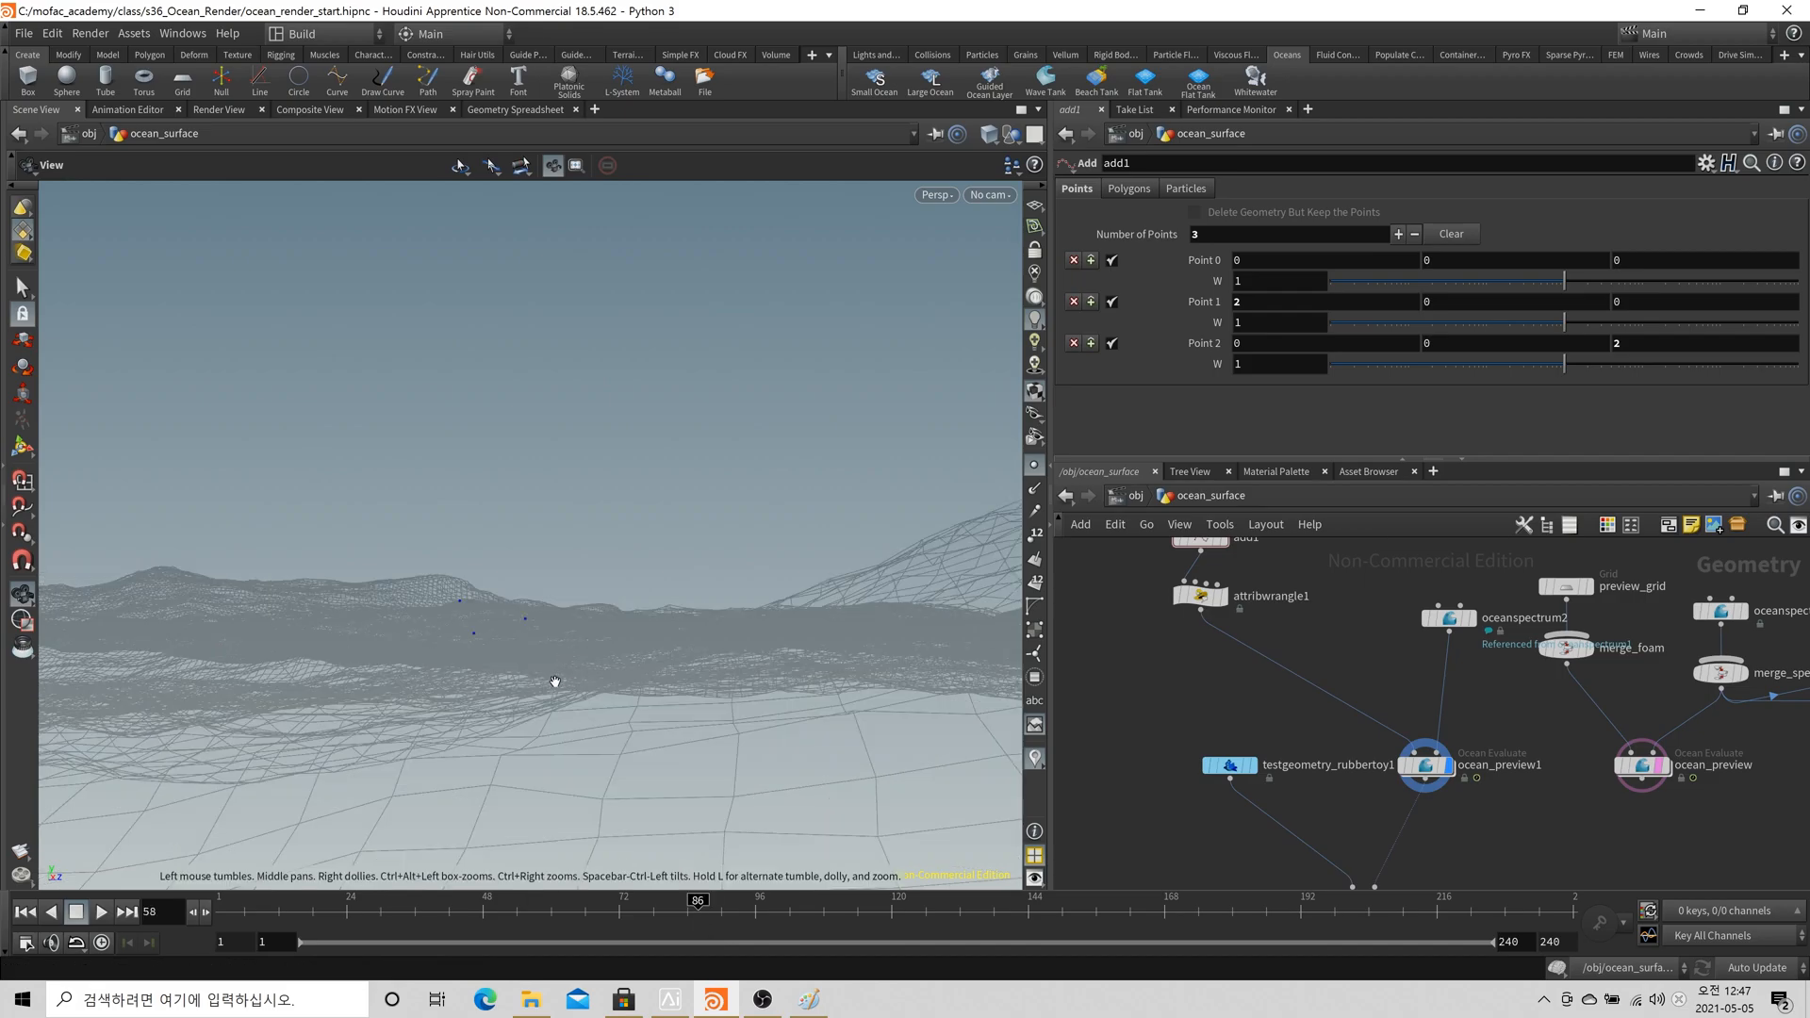
{"action": "left_click_drag", "start_coordinate": [505, 634], "coordinate": [658, 710]}
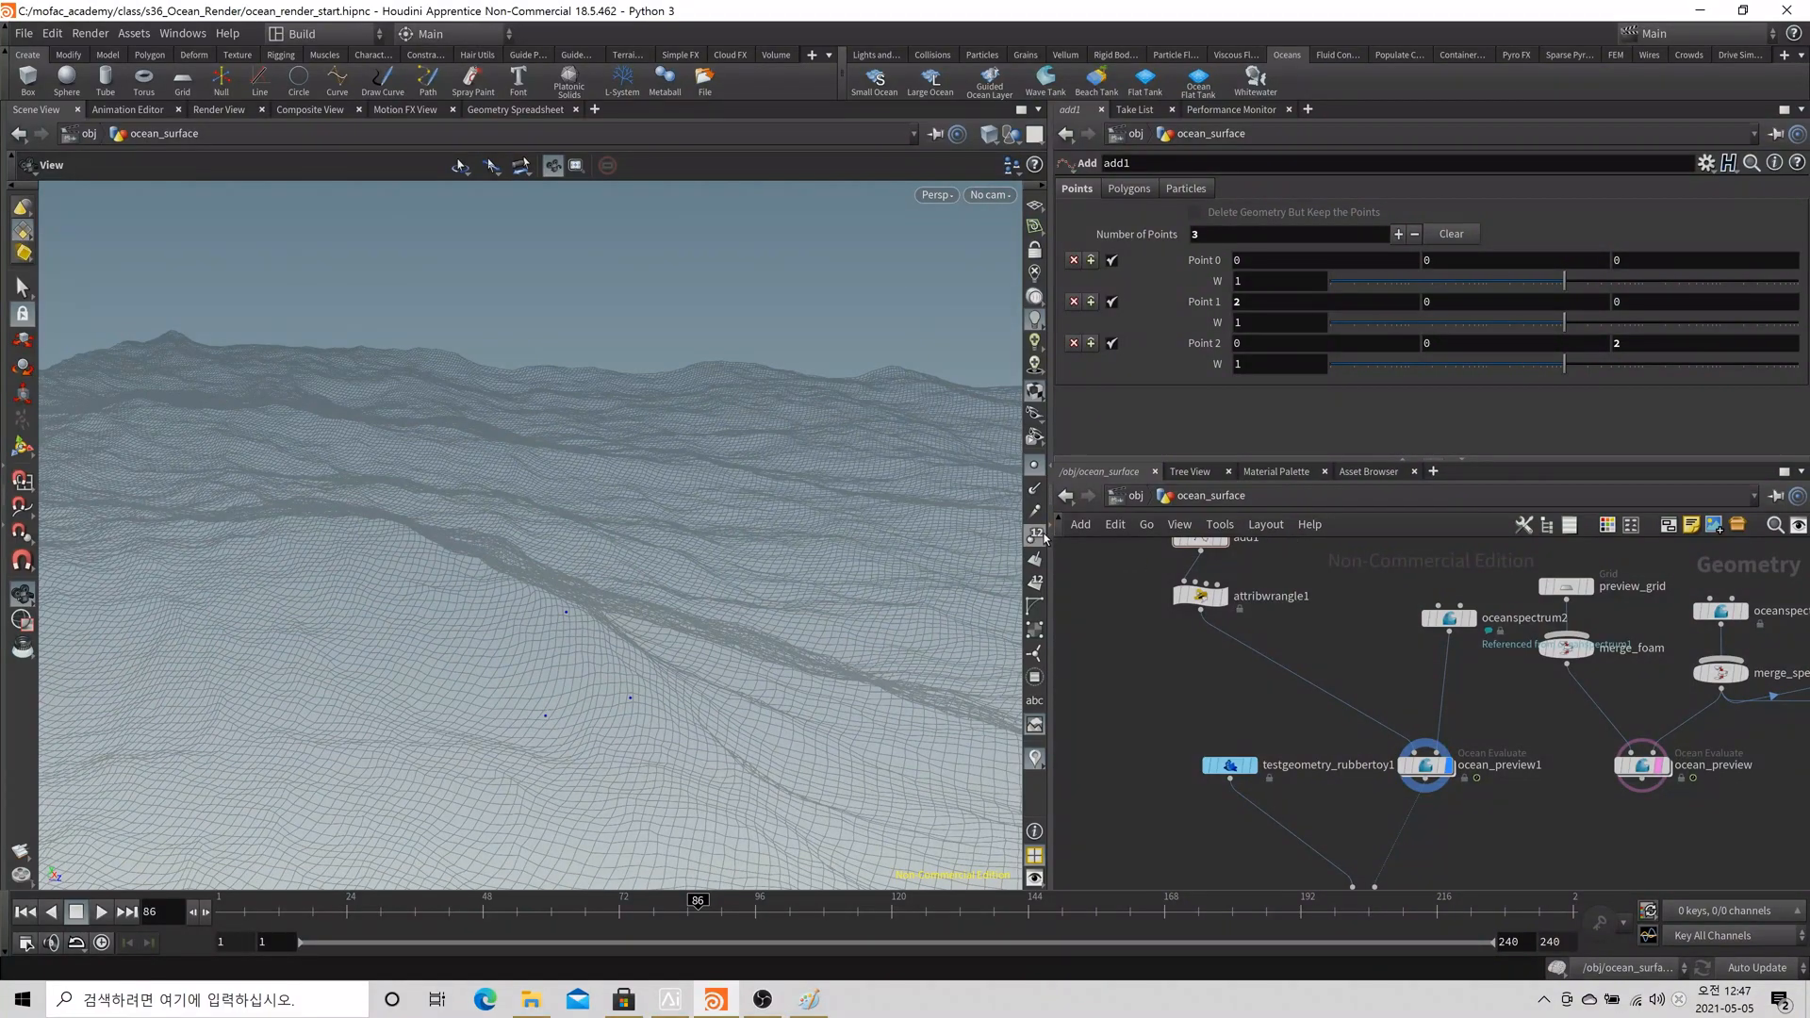
{"action": "left_click_drag", "start_coordinate": [715, 697], "coordinate": [603, 749]}
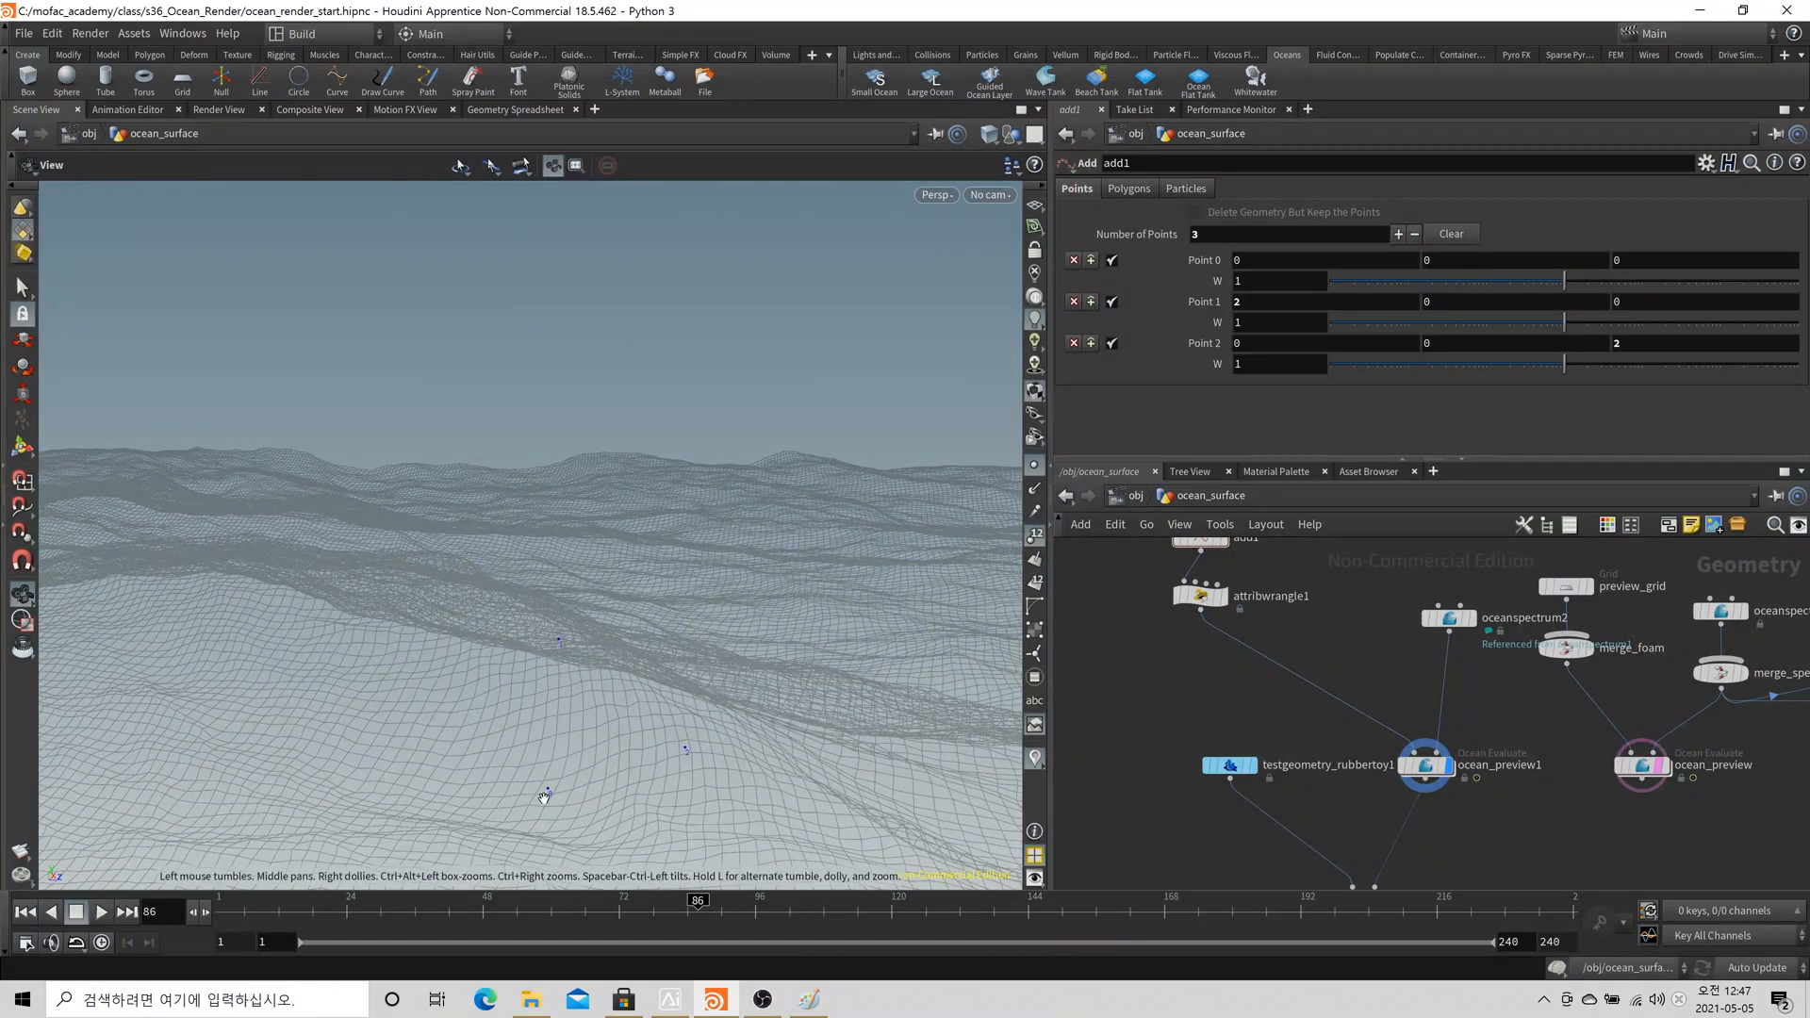
Display attribwrangle1's points instead of ocean_preview1's and compare both sets against the ocean surface from several angles
{"action": "left_click_drag", "start_coordinate": [572, 775], "coordinate": [571, 637]}
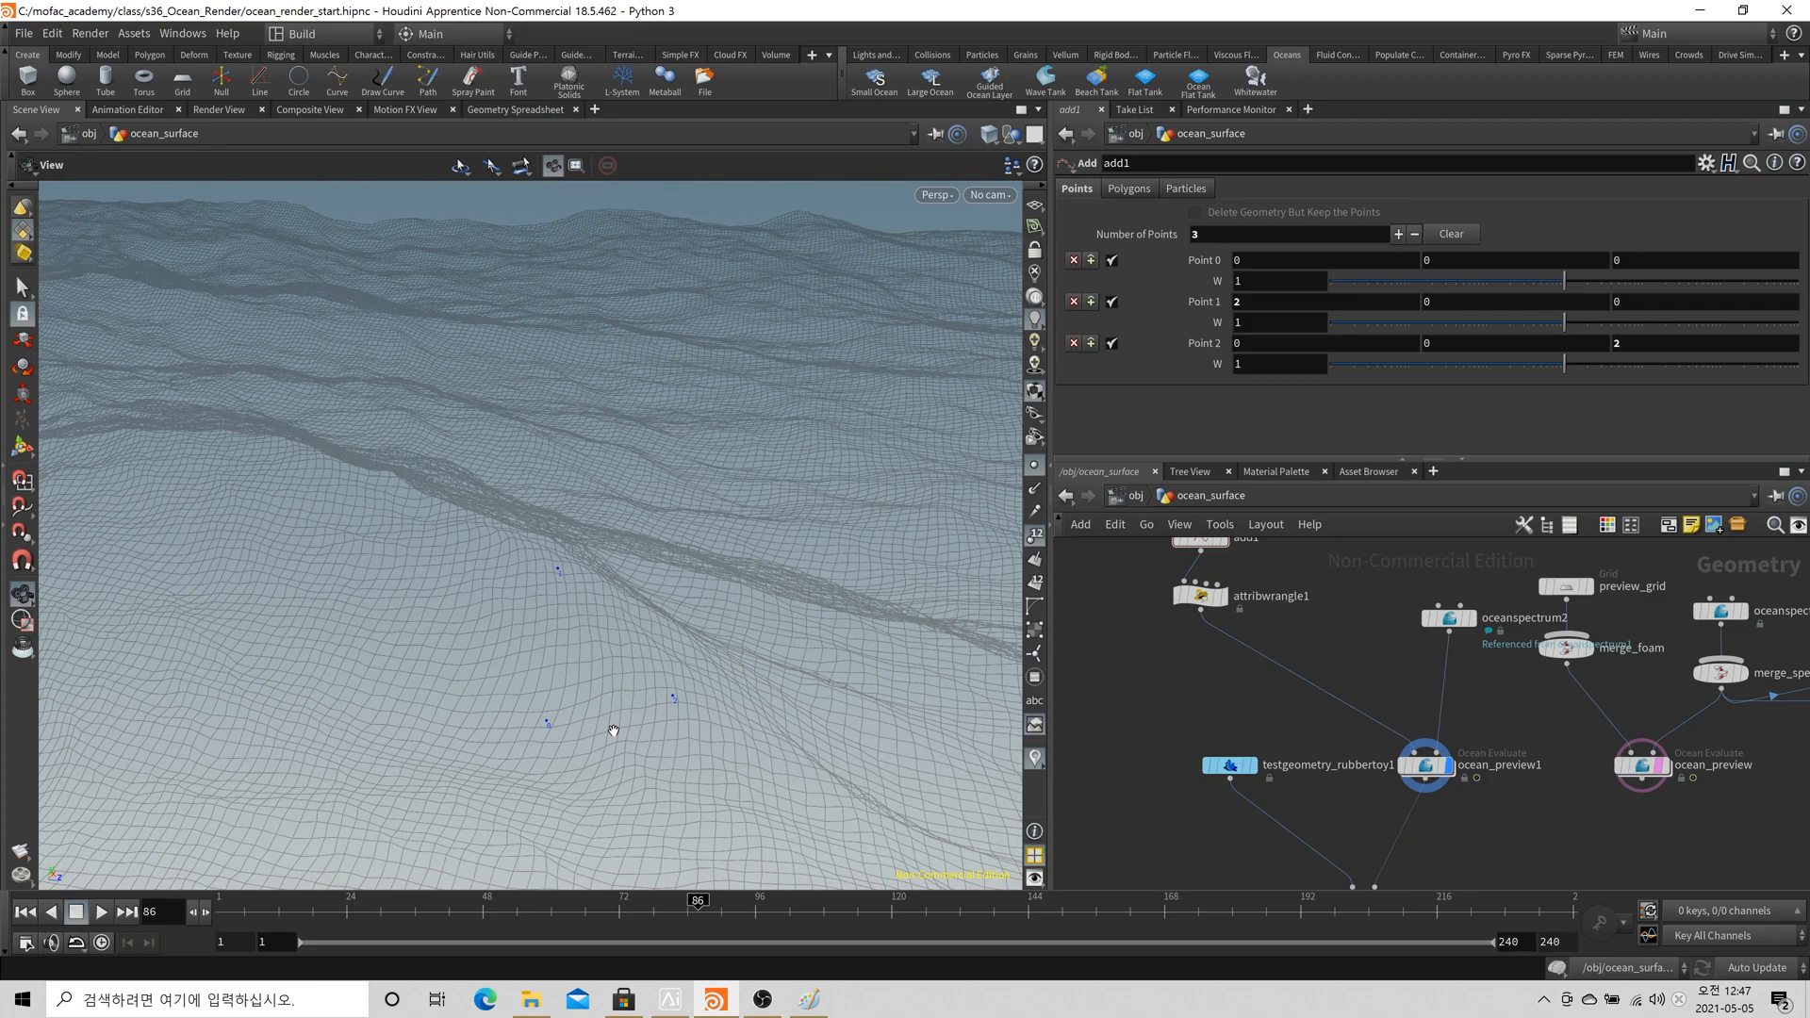
{"action": "left_click_drag", "start_coordinate": [614, 727], "coordinate": [727, 619]}
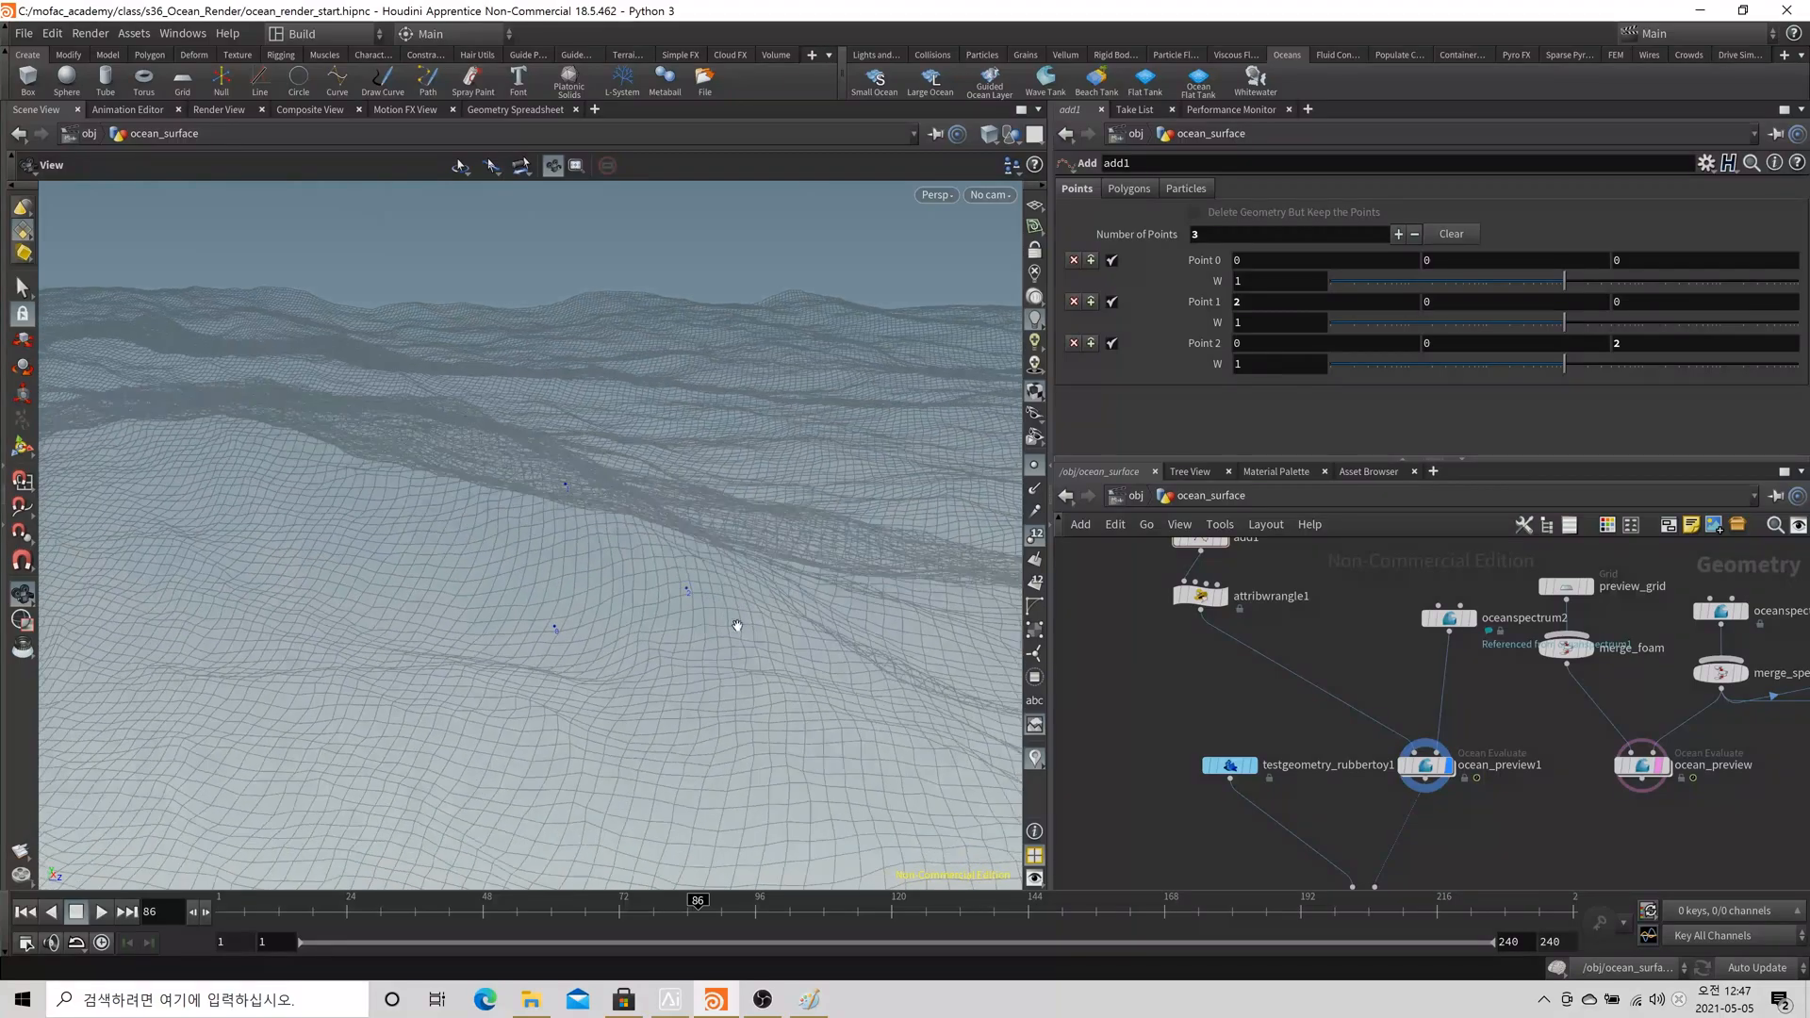
{"action": "middle_click_drag", "start_coordinate": [1450, 806], "coordinate": [1441, 843]}
{"action": "mouse_move", "coordinate": [1183, 608]}
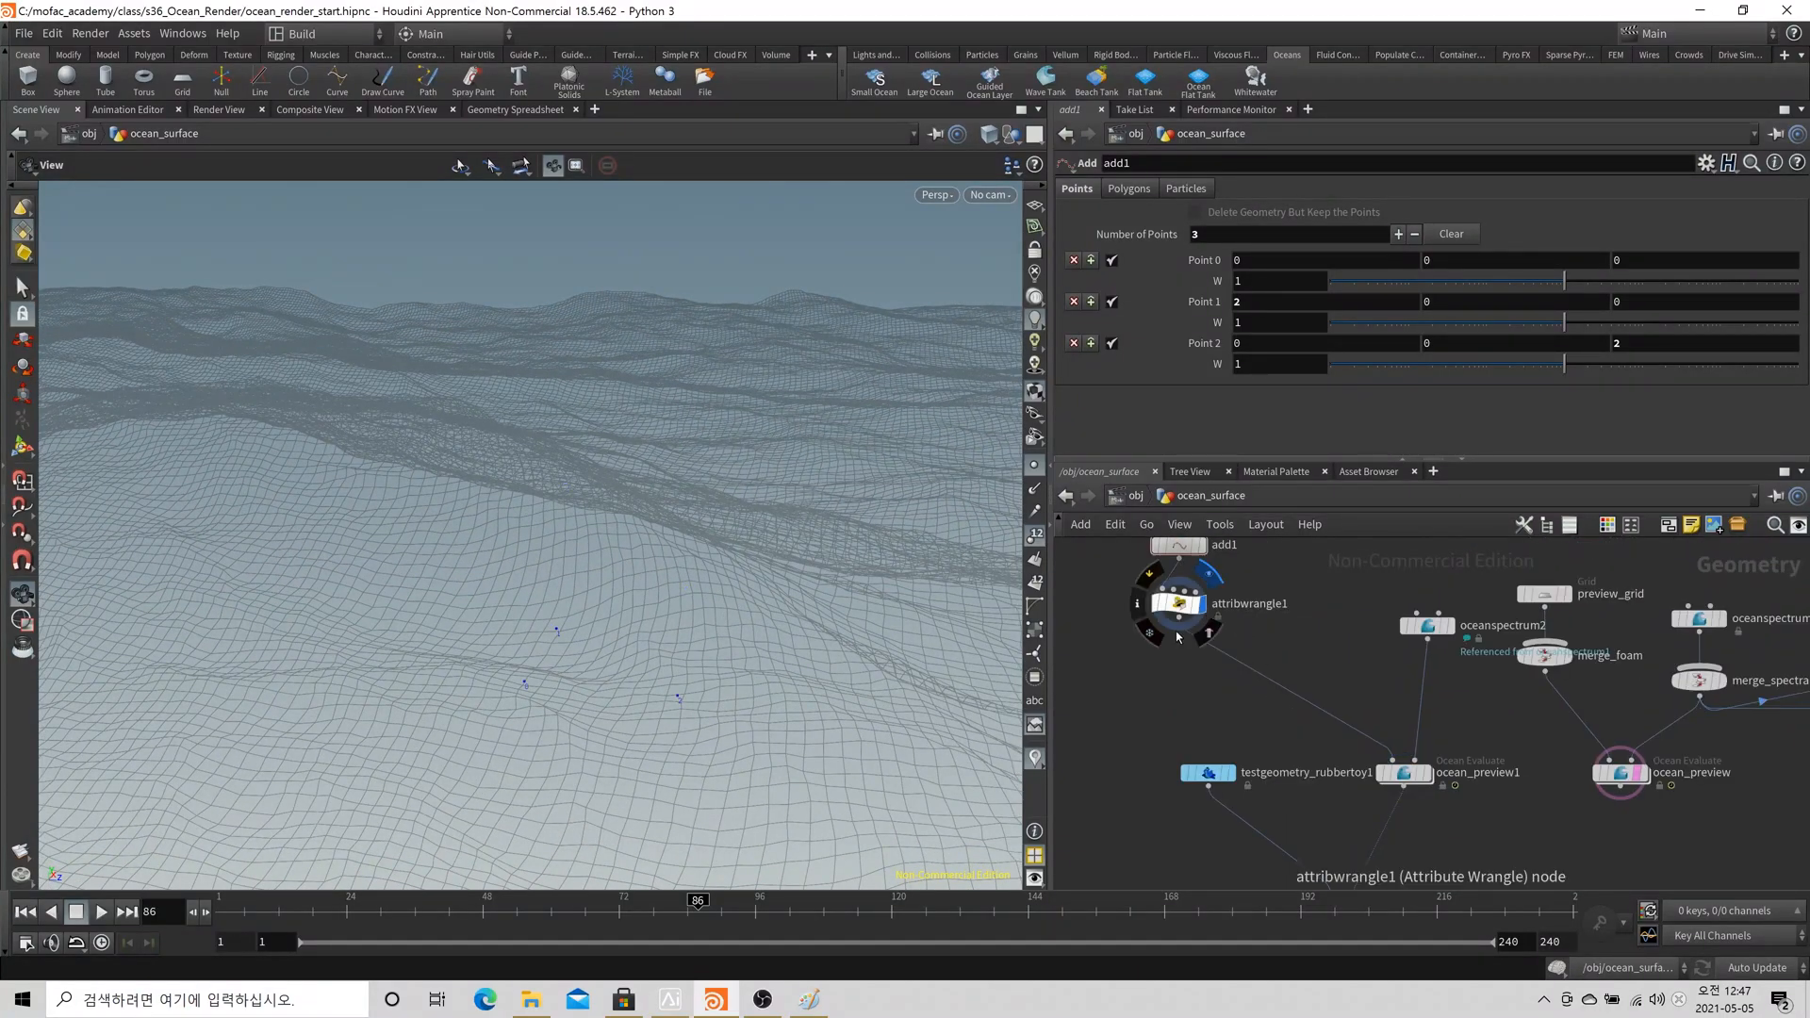
{"action": "left_click_drag", "start_coordinate": [622, 743], "coordinate": [585, 762]}
{"action": "left_click_drag", "start_coordinate": [770, 753], "coordinate": [863, 685]}
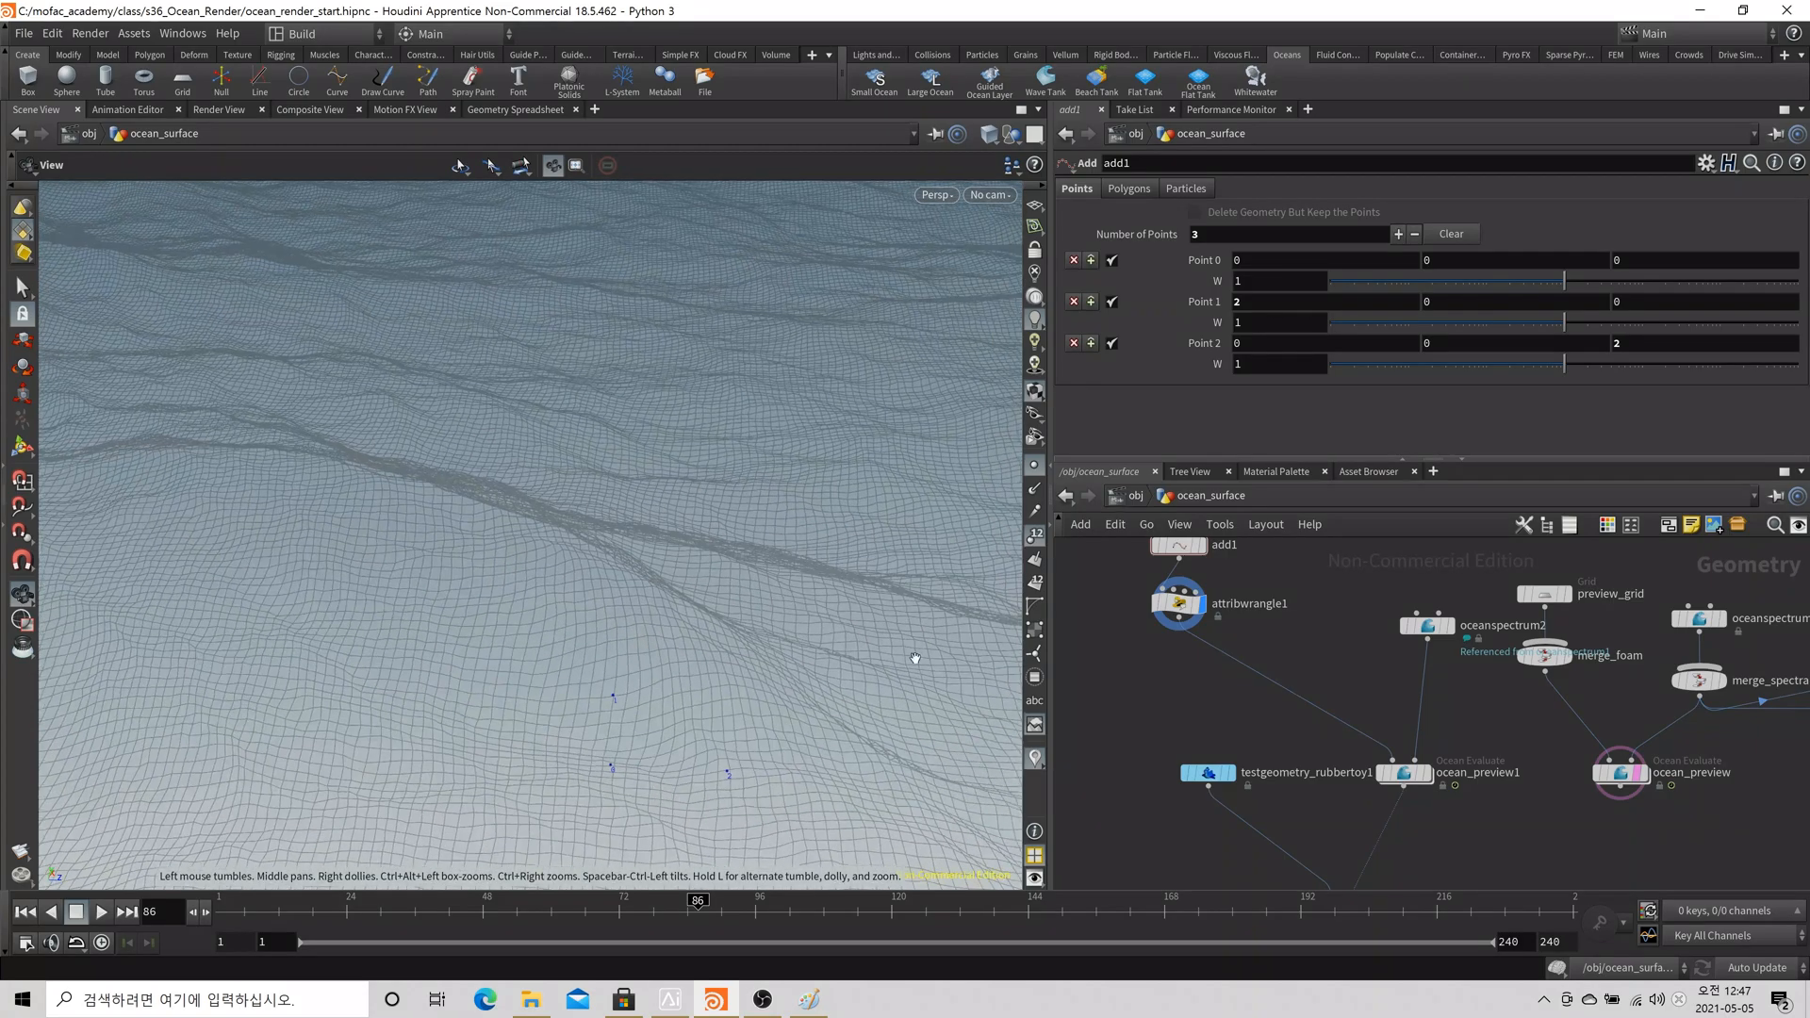
Turn off the ocean_preview template and show the reference grid, then view attribwrangle1's three numbered points on it
{"action": "key", "text": "h"}
{"action": "key", "text": "g"}
{"action": "left_click_drag", "start_coordinate": [678, 670], "coordinate": [731, 667]}
{"action": "left_click", "coordinate": [1648, 799]}
{"action": "right_click_drag", "start_coordinate": [763, 561], "coordinate": [400, 623]}
{"action": "left_click_drag", "start_coordinate": [399, 623], "coordinate": [526, 654]}
{"action": "right_click_drag", "start_coordinate": [526, 654], "coordinate": [850, 481]}
{"action": "left_click", "coordinate": [1041, 201]}
{"action": "left_click_drag", "start_coordinate": [660, 471], "coordinate": [807, 646]}
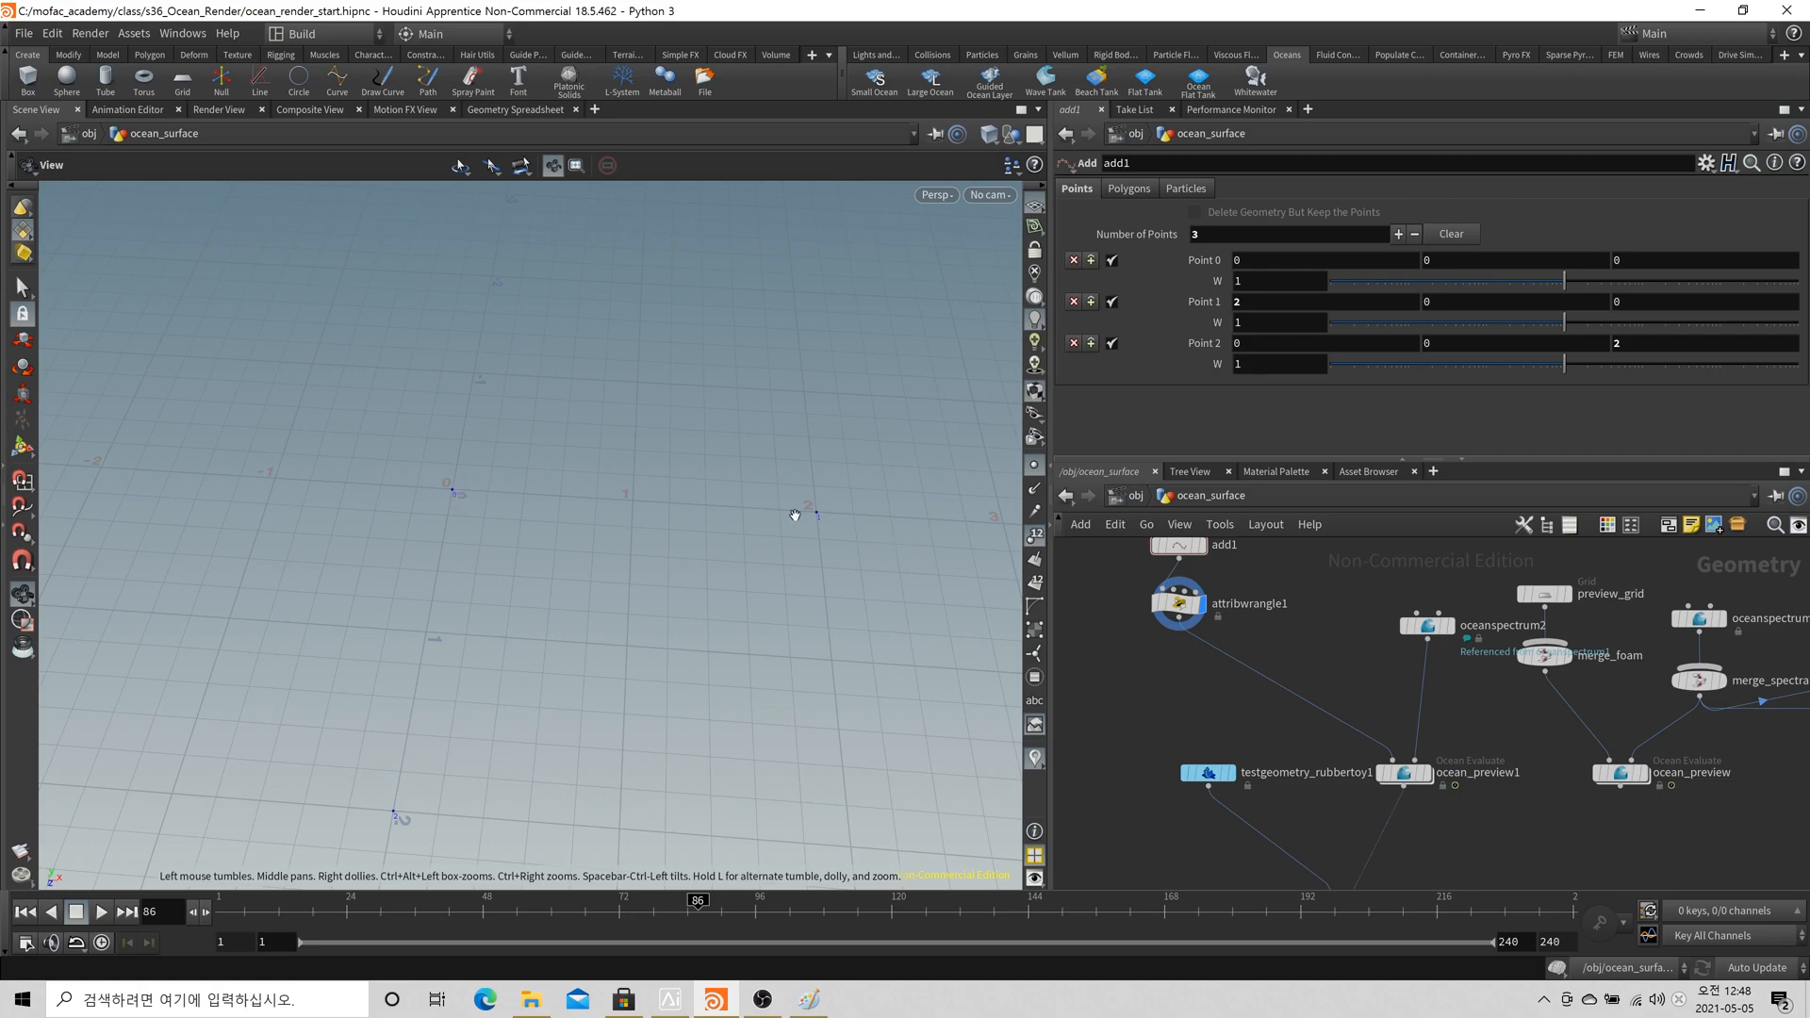
Display ocean_preview1 and examine how its three deformed points are offset from the reference grid
{"action": "left_click", "coordinate": [1428, 773]}
{"action": "left_click_drag", "start_coordinate": [818, 505], "coordinate": [592, 535]}
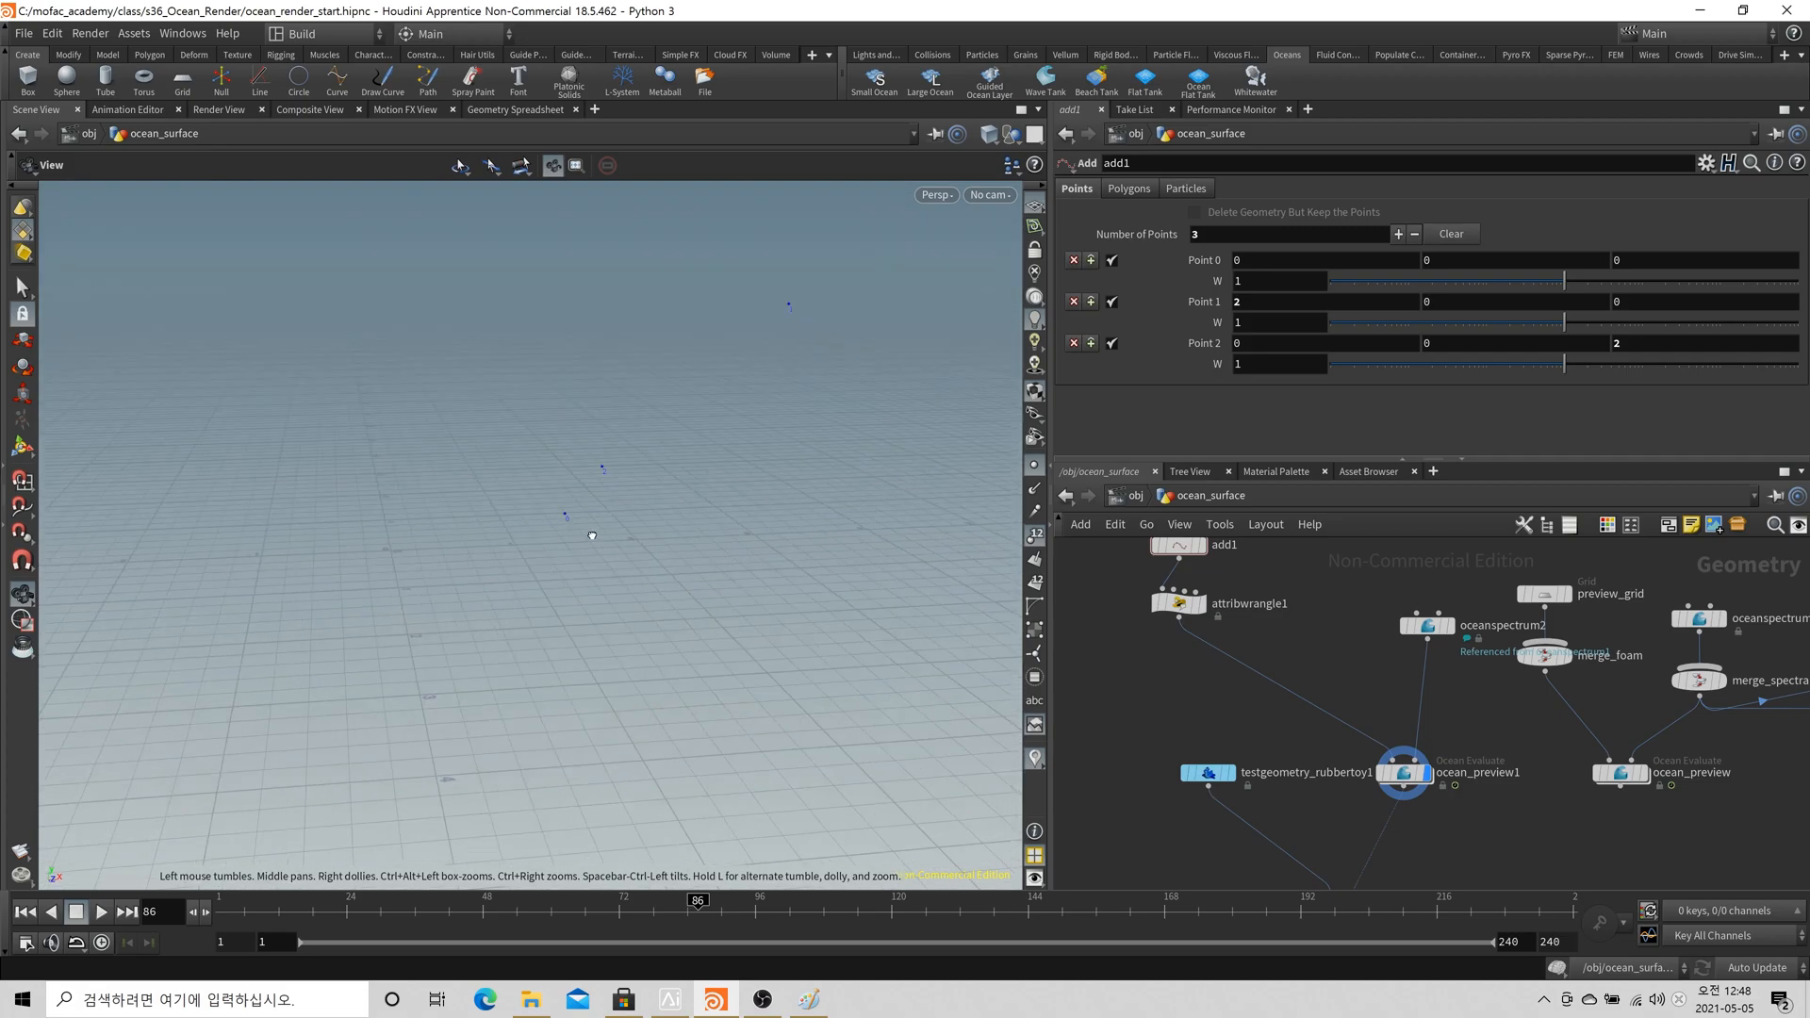
{"action": "left_click_drag", "start_coordinate": [784, 304], "coordinate": [572, 526]}
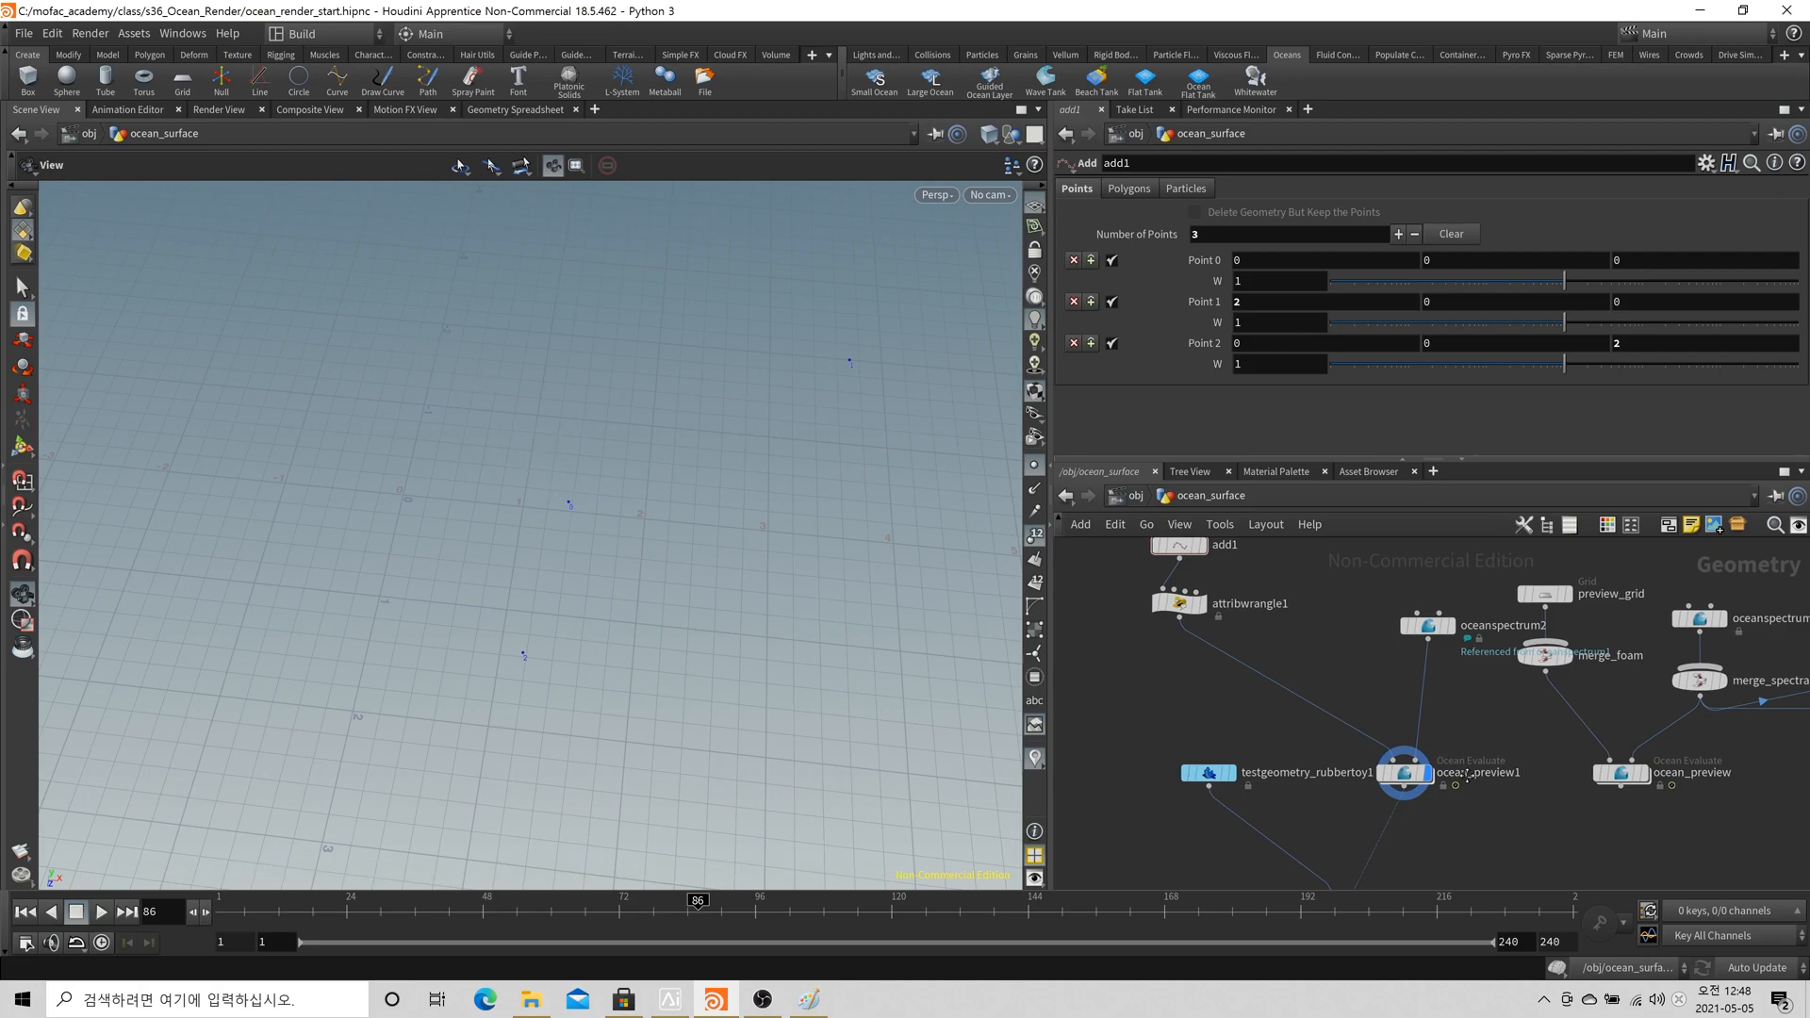
Insert an Attribute Wrangle between ocean_preview1 and copytopoints1 and display it
{"action": "middle_click_drag", "start_coordinate": [1459, 859], "coordinate": [1419, 717]}
{"action": "key", "text": "Tab"}
{"action": "type", "text": "attribw"}
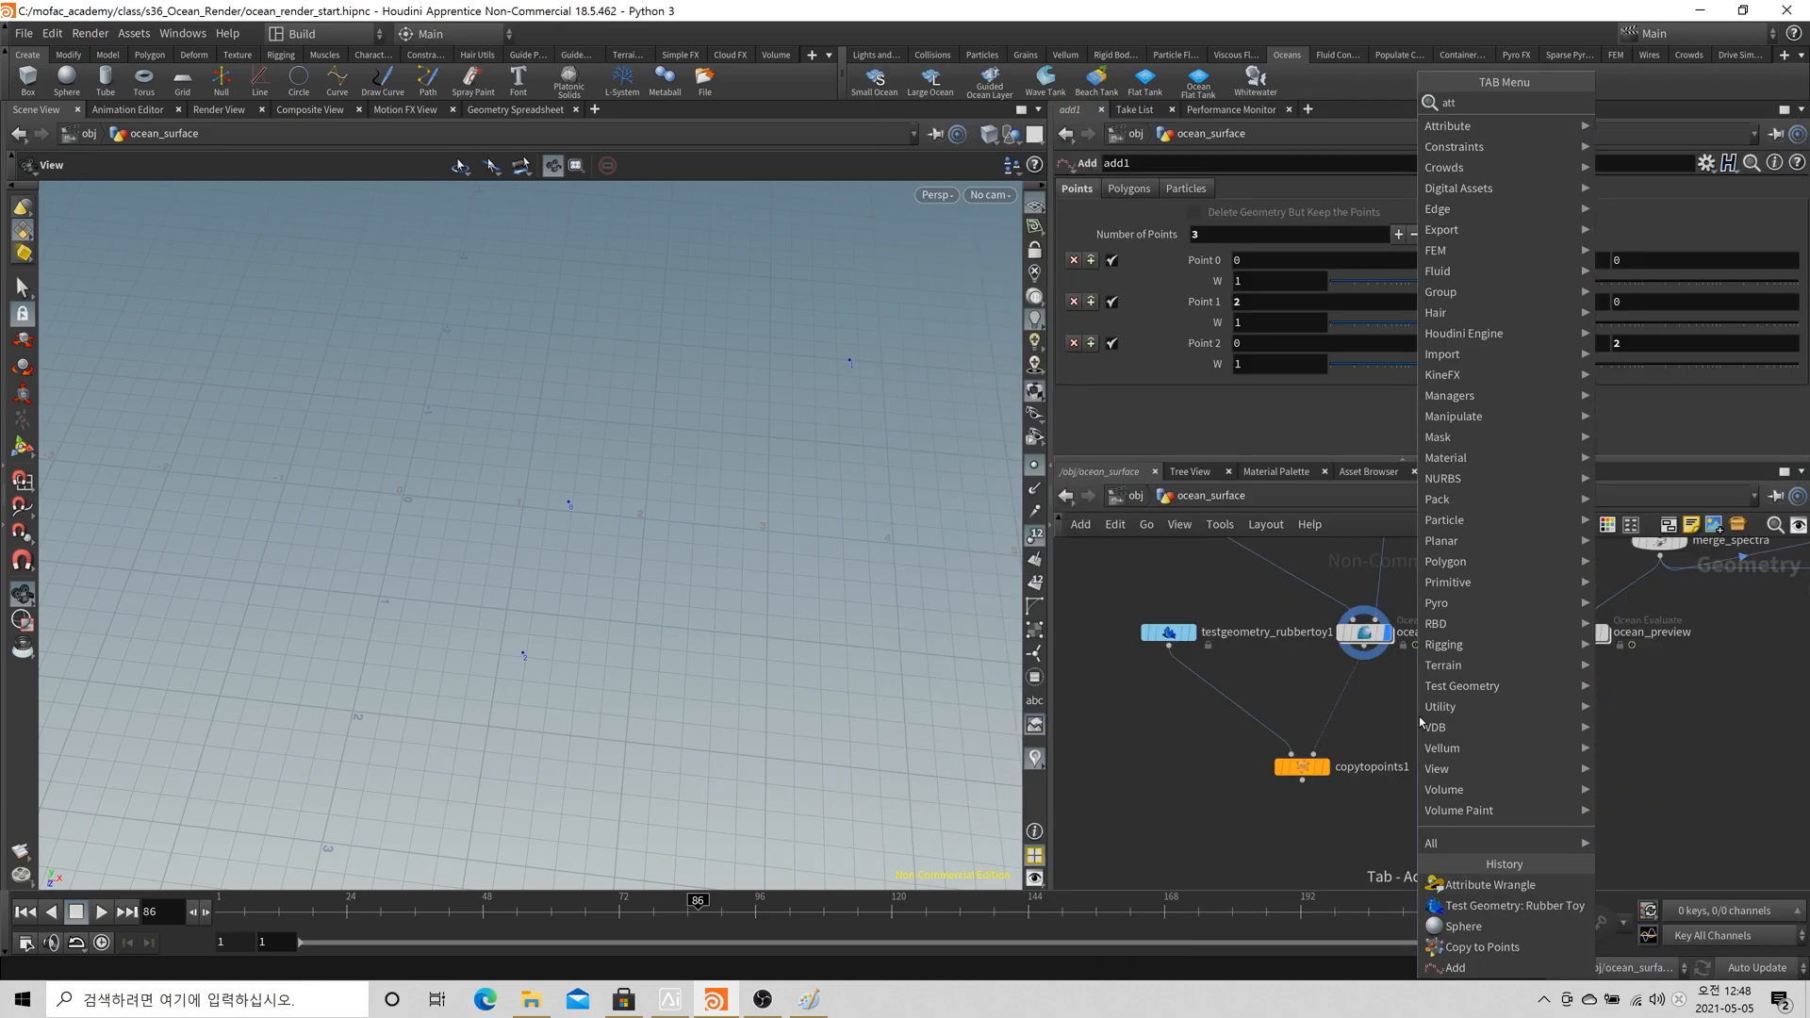
{"action": "key", "text": "Return"}
{"action": "left_click", "coordinate": [1418, 717]}
{"action": "left_click_drag", "start_coordinate": [1419, 717], "coordinate": [1354, 691]}
{"action": "left_click", "coordinate": [1376, 697]}
In attribwrangle2's VEX code, declare vectors p0, p1 and p2 as point(0,"P",0), point(0,"P",1) and point(0,"P",2)
{"action": "left_click", "coordinate": [1248, 378]}
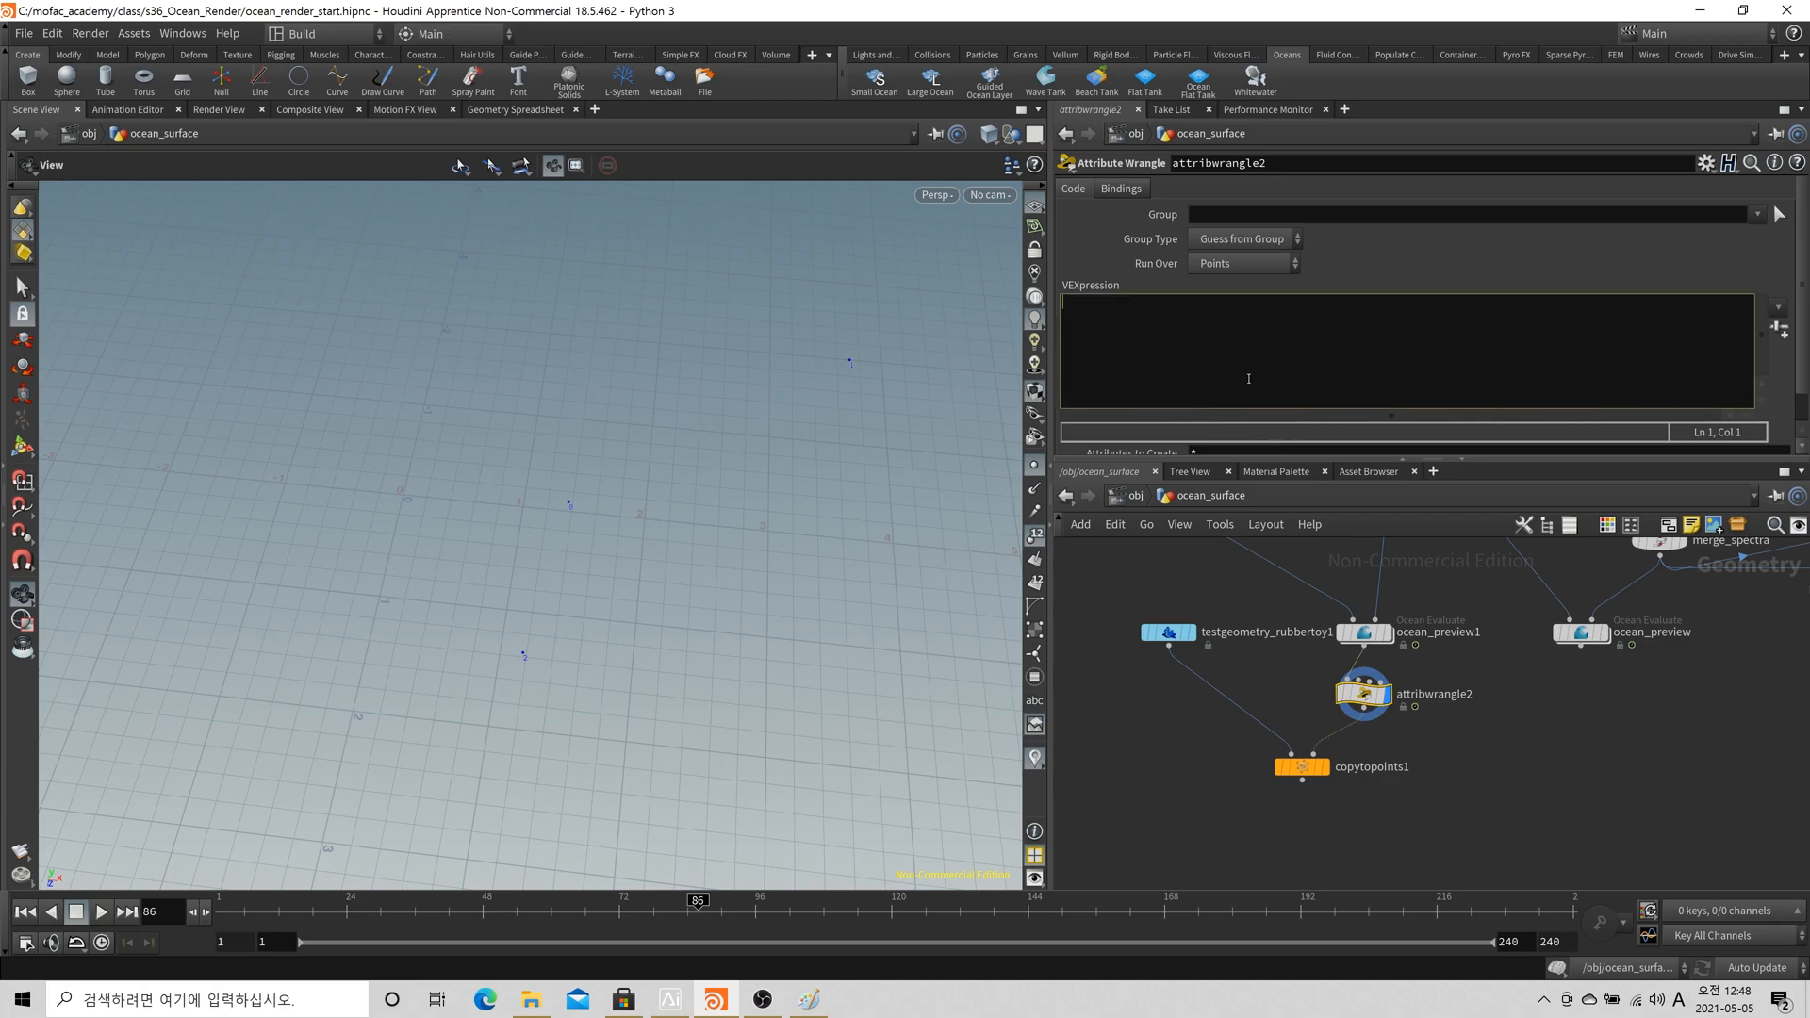
{"action": "type", "text": "vector "}
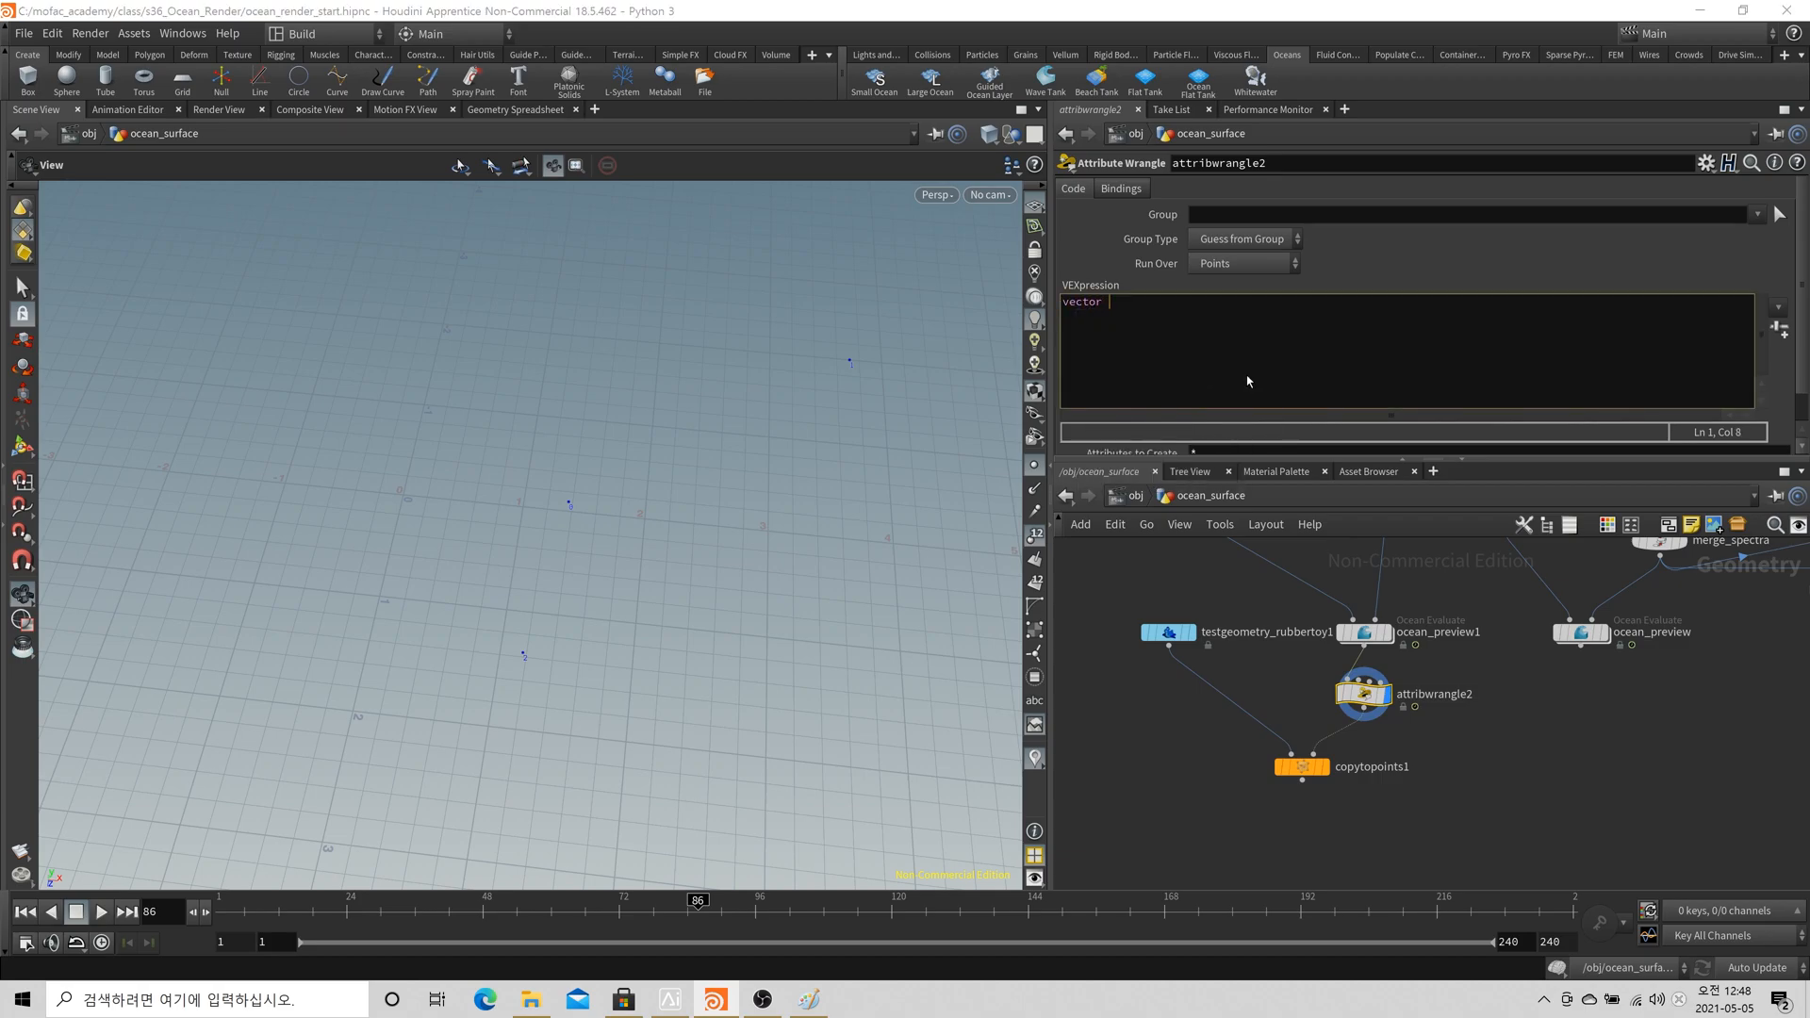
{"action": "type", "text": "p0 = point(0"}
{"action": "key", "text": "Return"}
{"action": "type", "text": "vector p1 = point(0,\"P\",1);"}
{"action": "key", "text": "Return"}
{"action": "type", "text": "vector"}
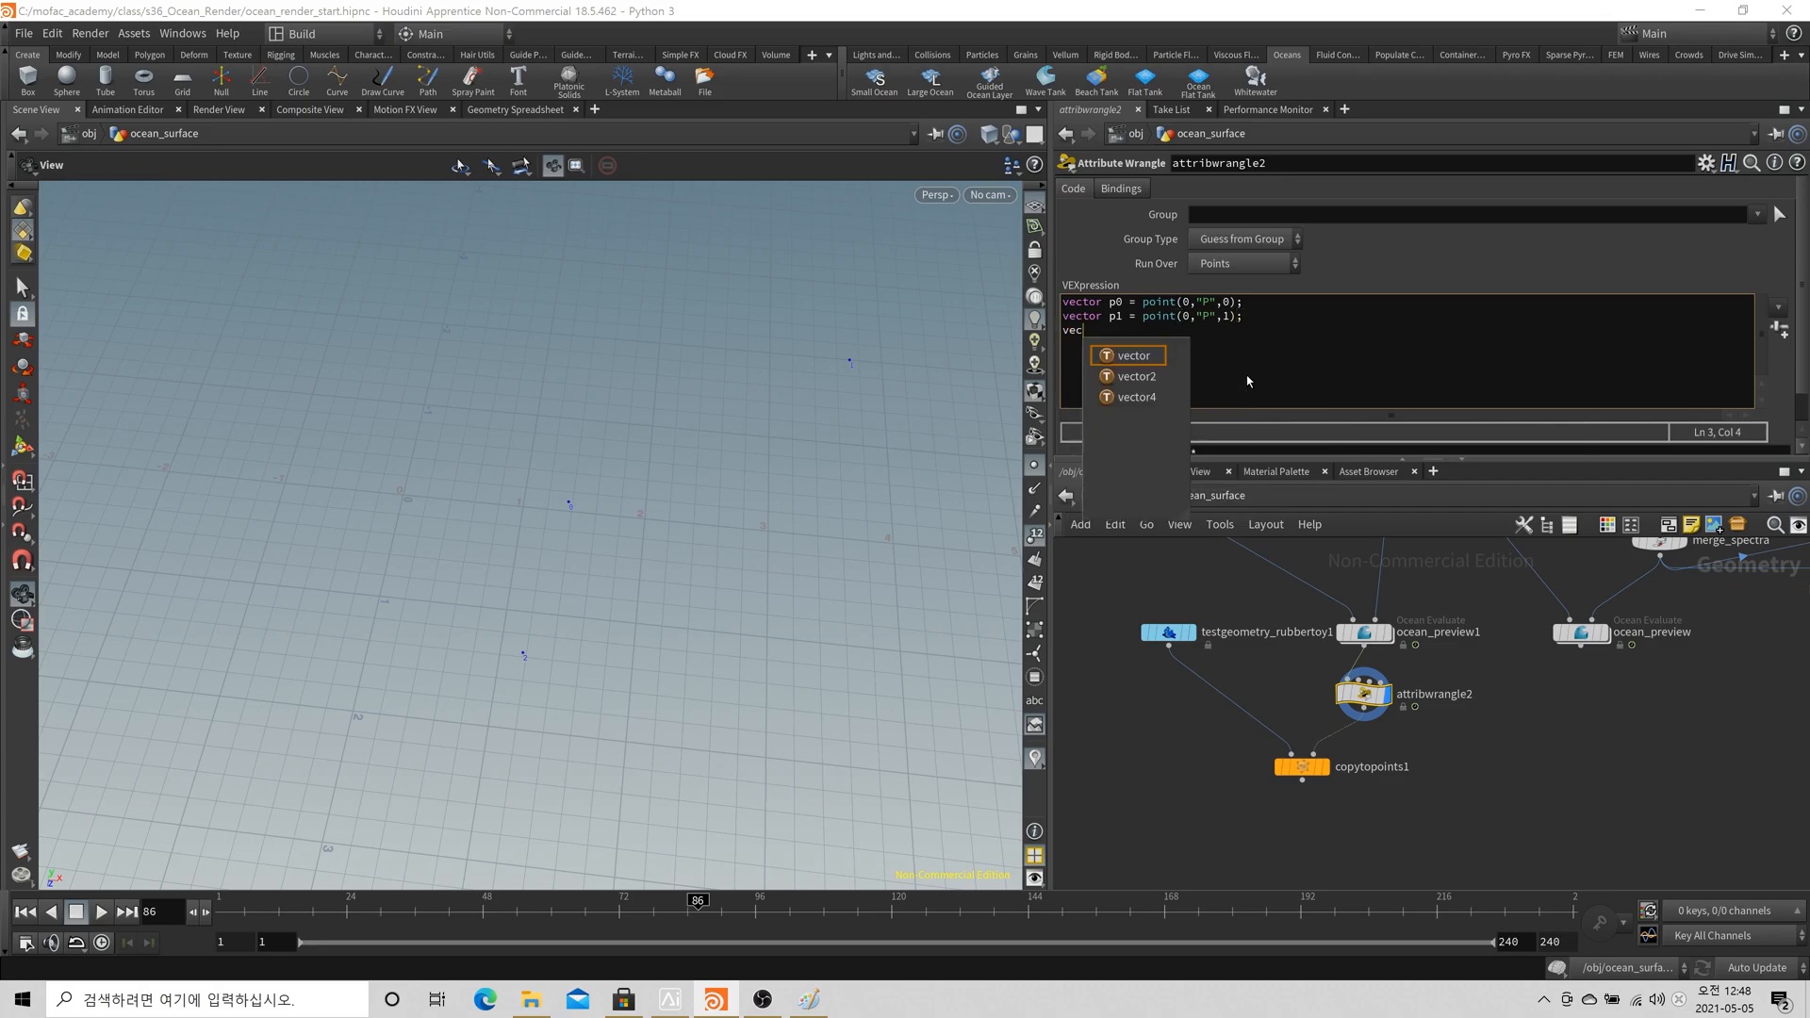
{"action": "type", "text": " p2 = point(,\"P"}
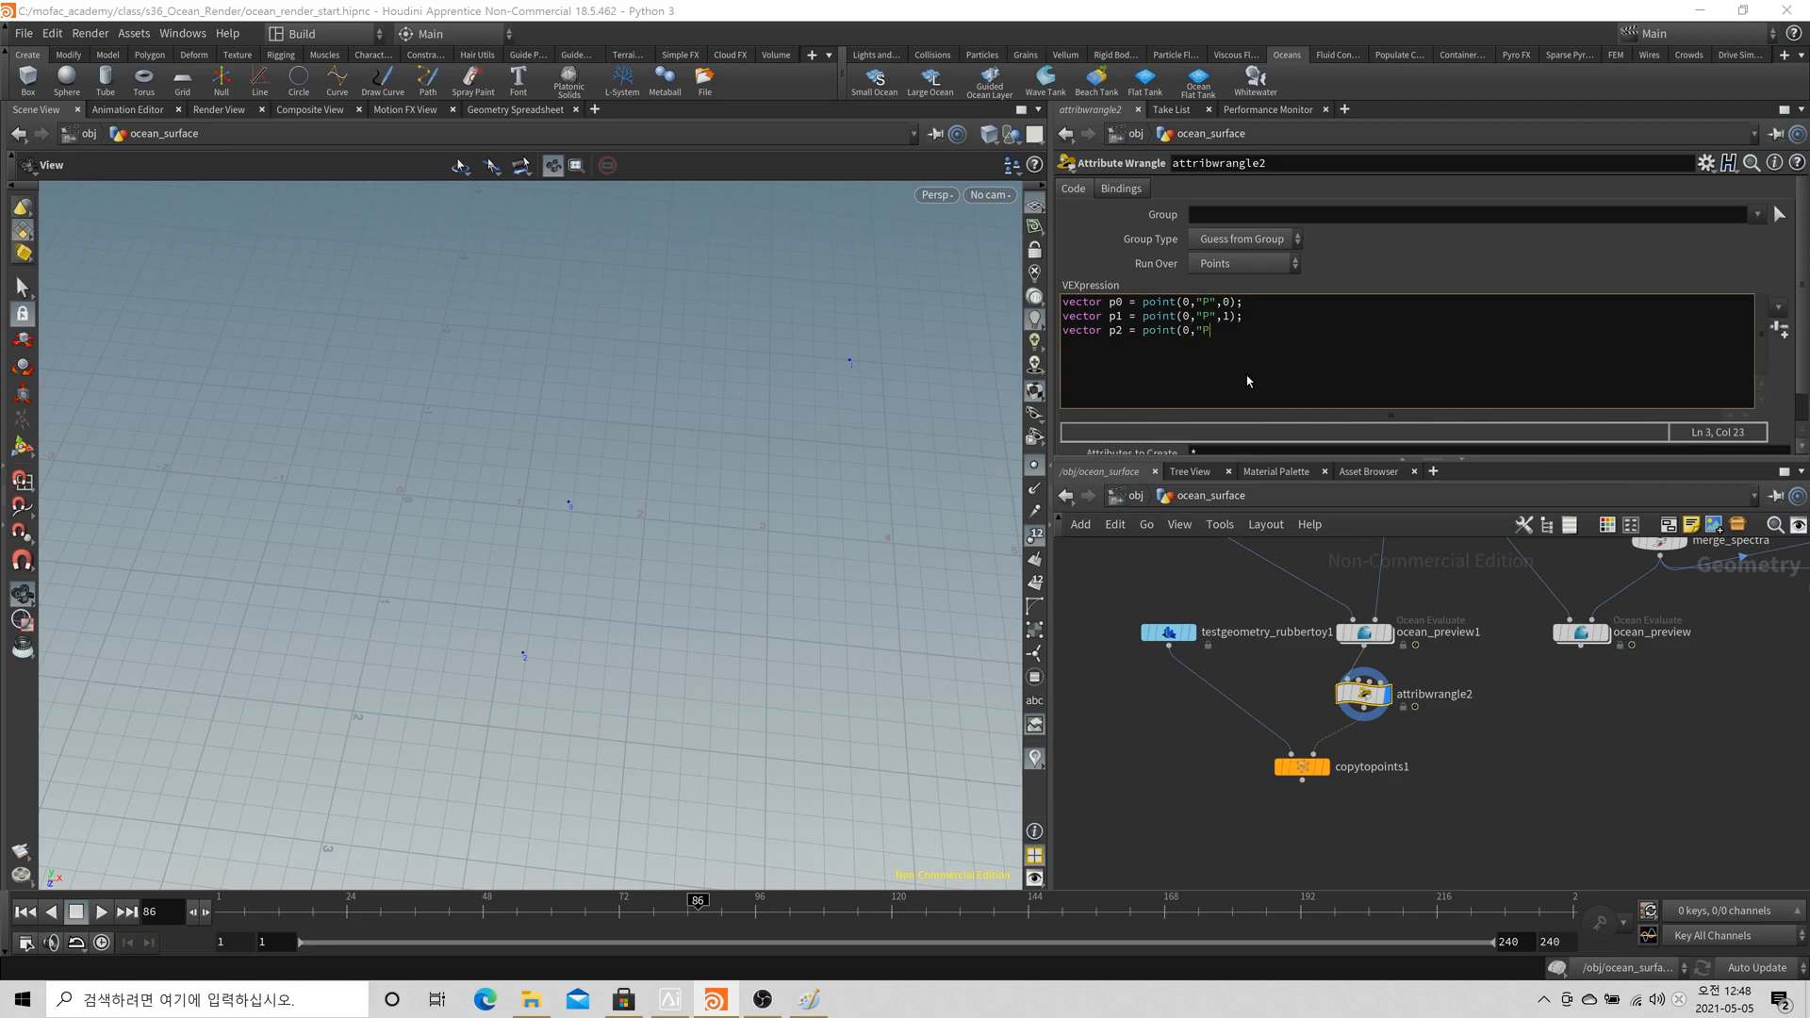
{"action": "key", "text": "Return"}
{"action": "key", "text": "Return"}
Add the line @N = normalize(p1-p0); below the vector declarations, separated by a blank line
{"action": "left_click_drag", "start_coordinate": [574, 511], "coordinate": [586, 505]}
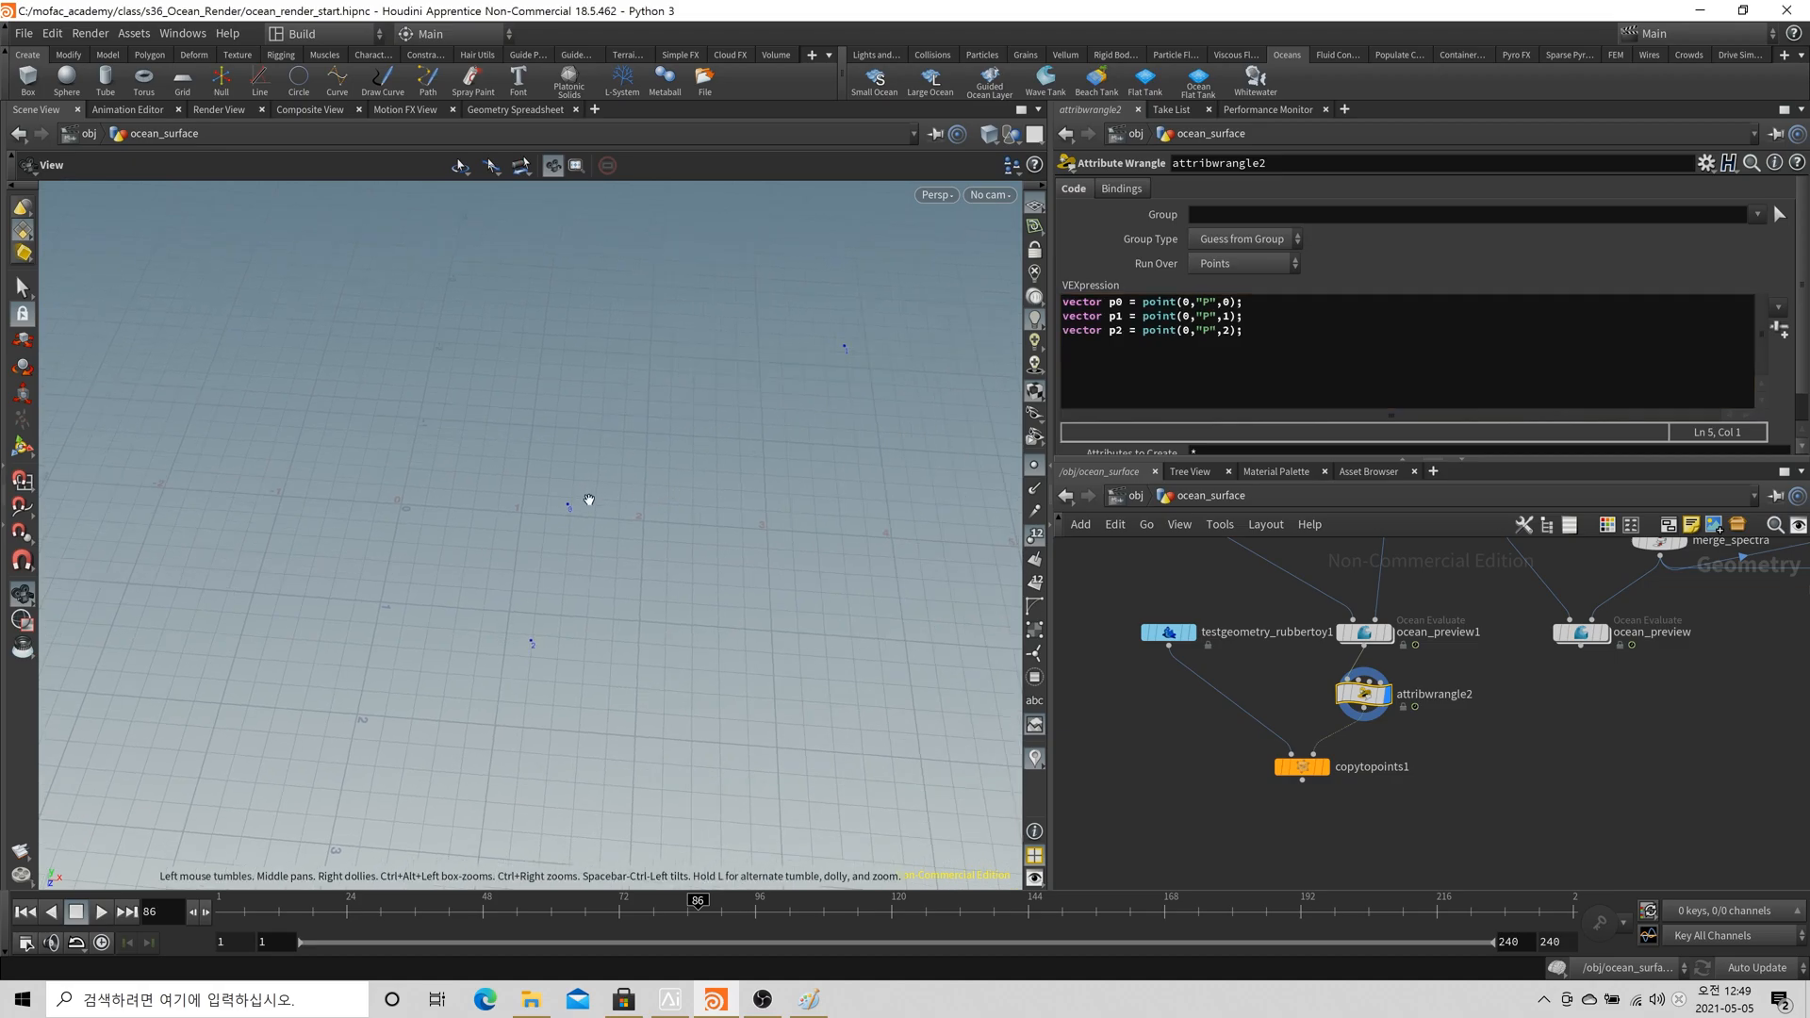
{"action": "left_click", "coordinate": [1360, 336]}
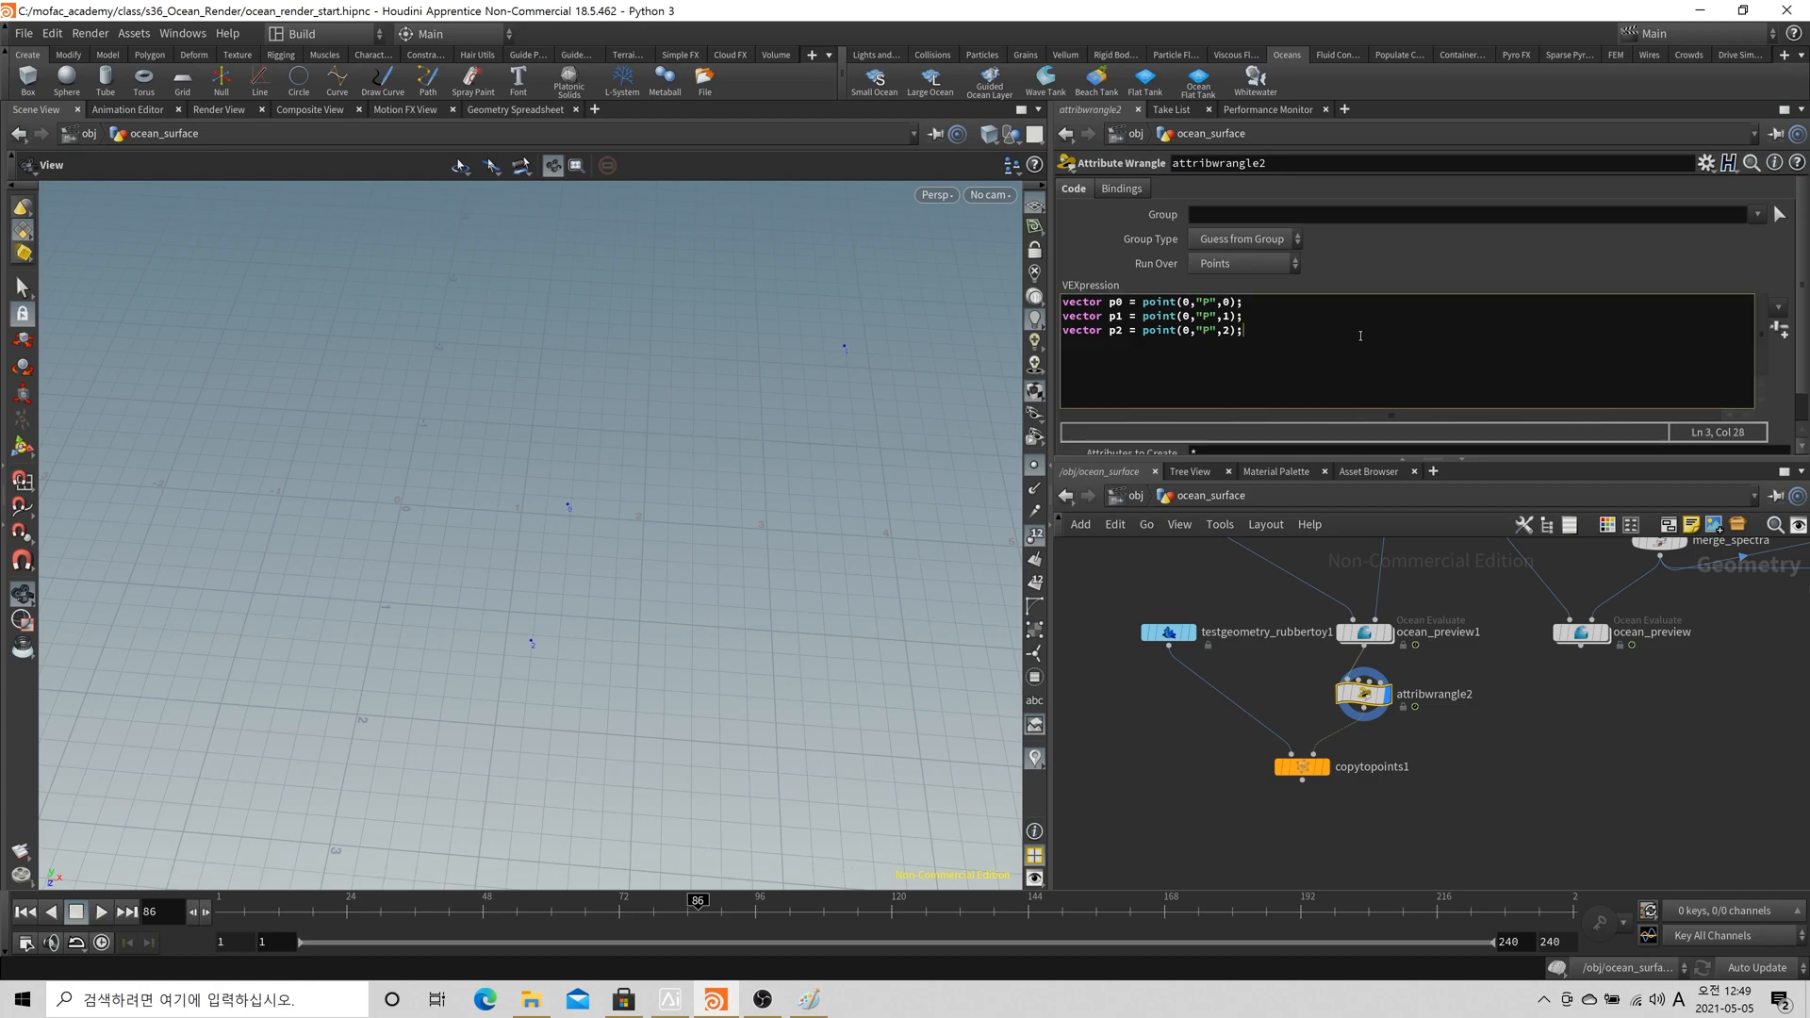
{"action": "key", "text": "Down"}
{"action": "key", "text": "Down"}
{"action": "type", "text": "@N = normal"}
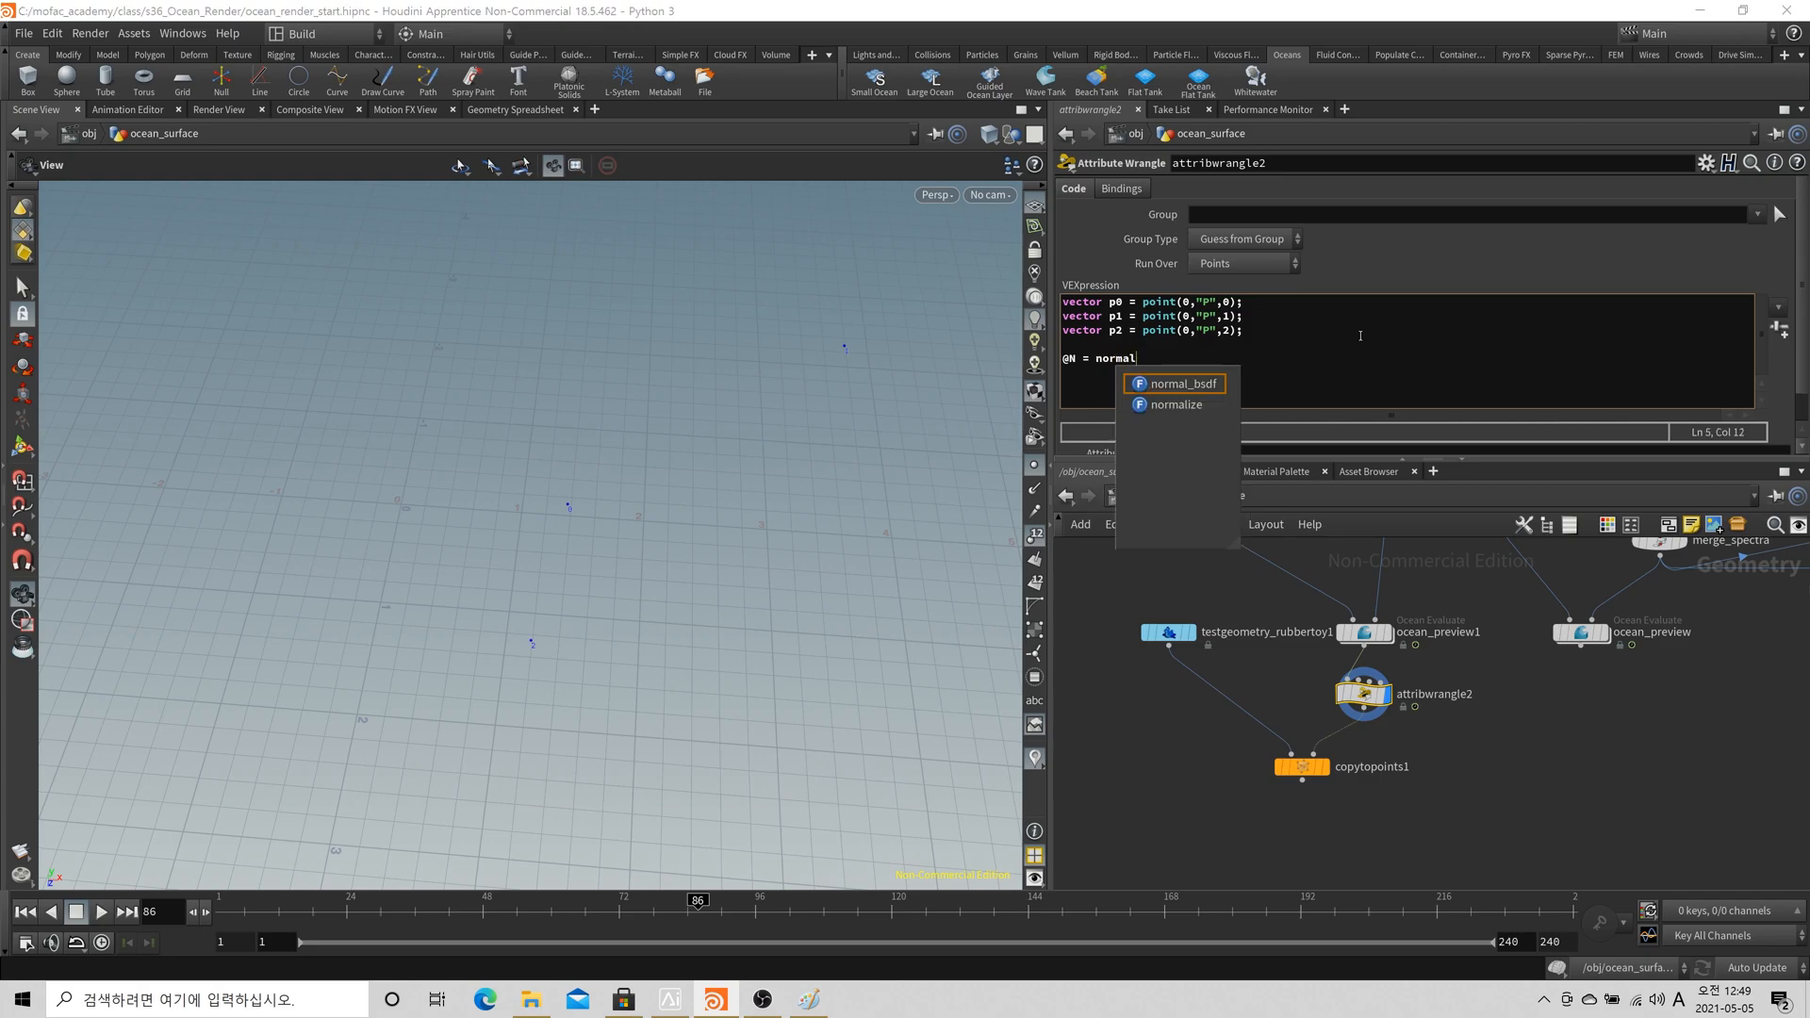
{"action": "type", "text": "ize(p"}
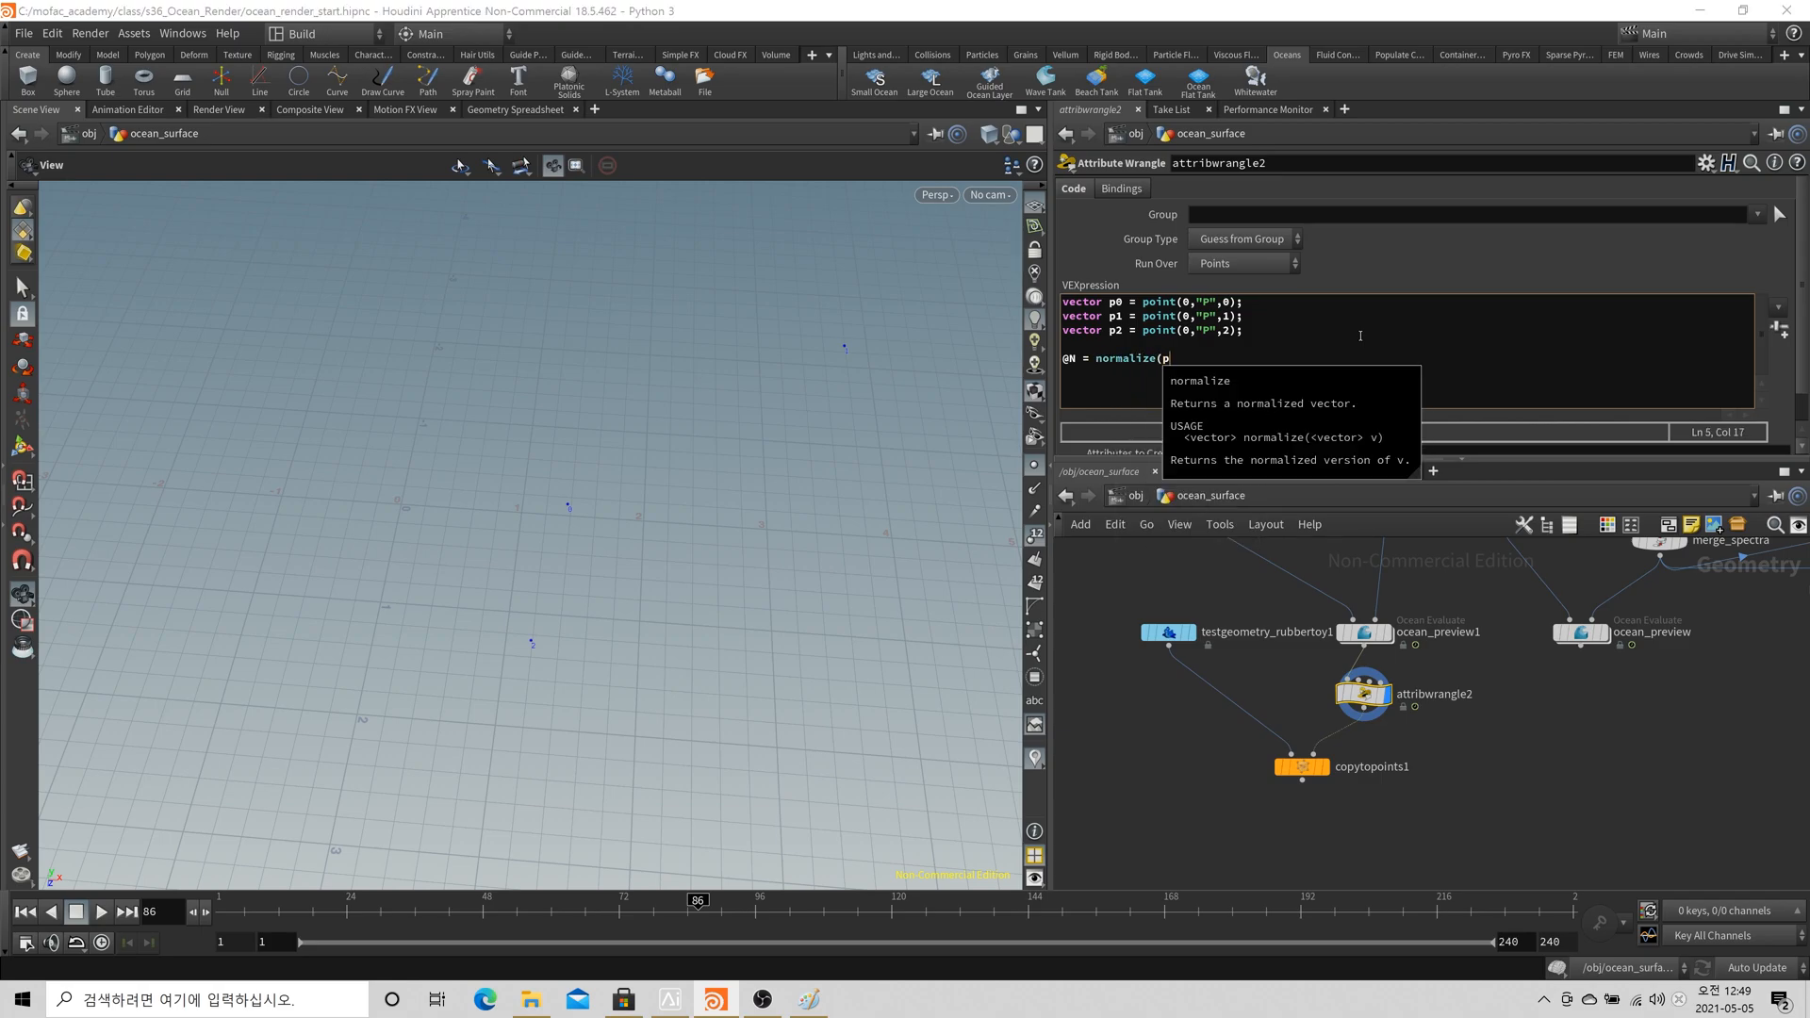
{"action": "type", "text": "1-p0);"}
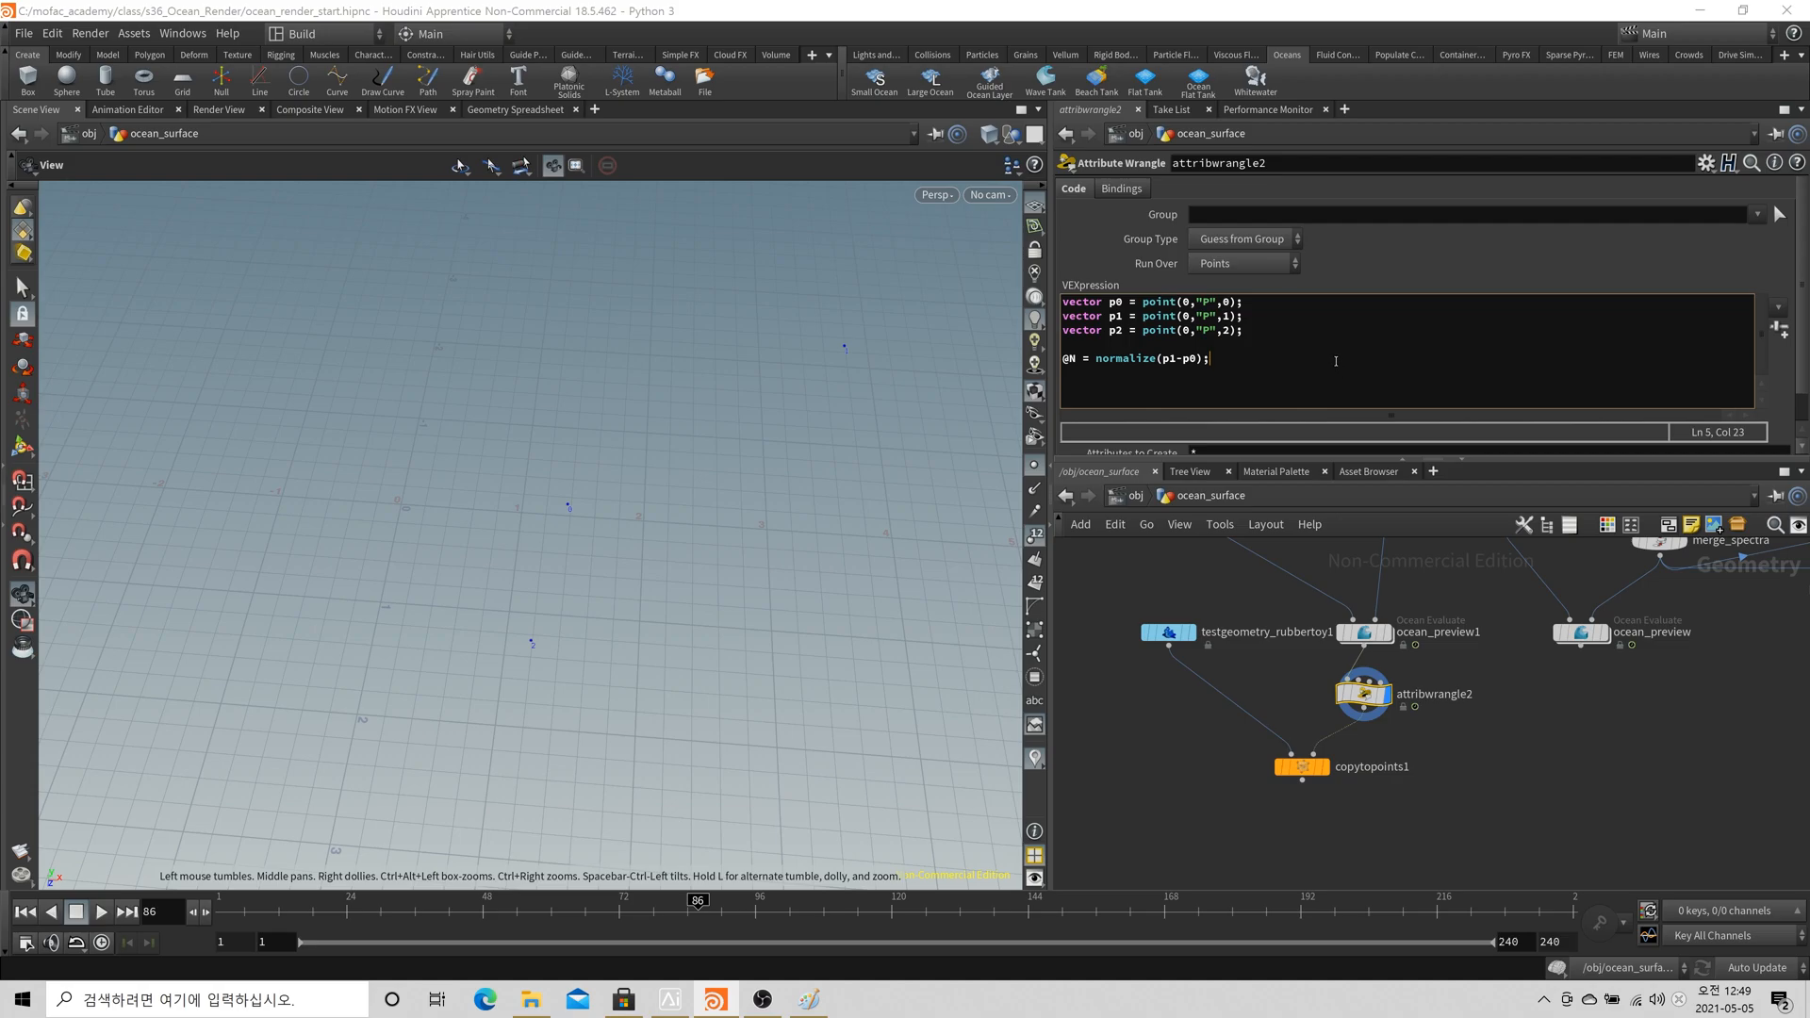
Add the line vector dirx = normalize(p2-p0); directly below the @N line
{"action": "key", "text": "Return"}
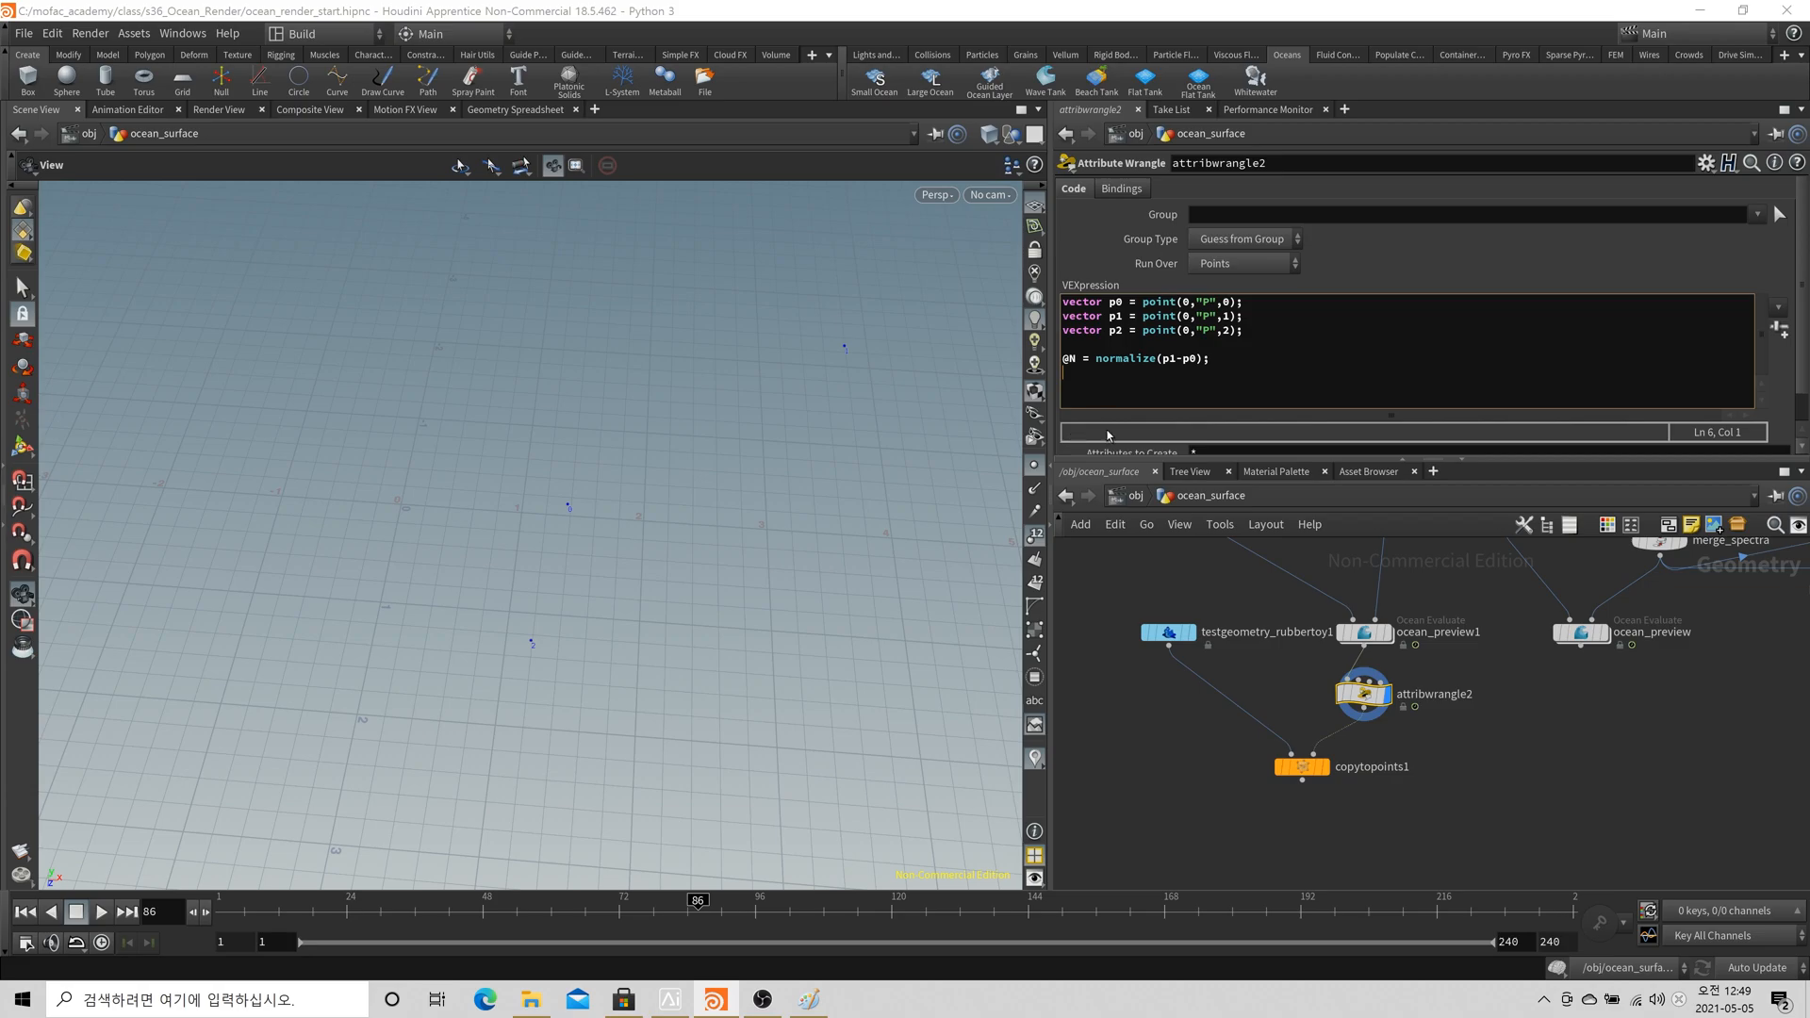
{"action": "left_click", "coordinate": [1229, 362]}
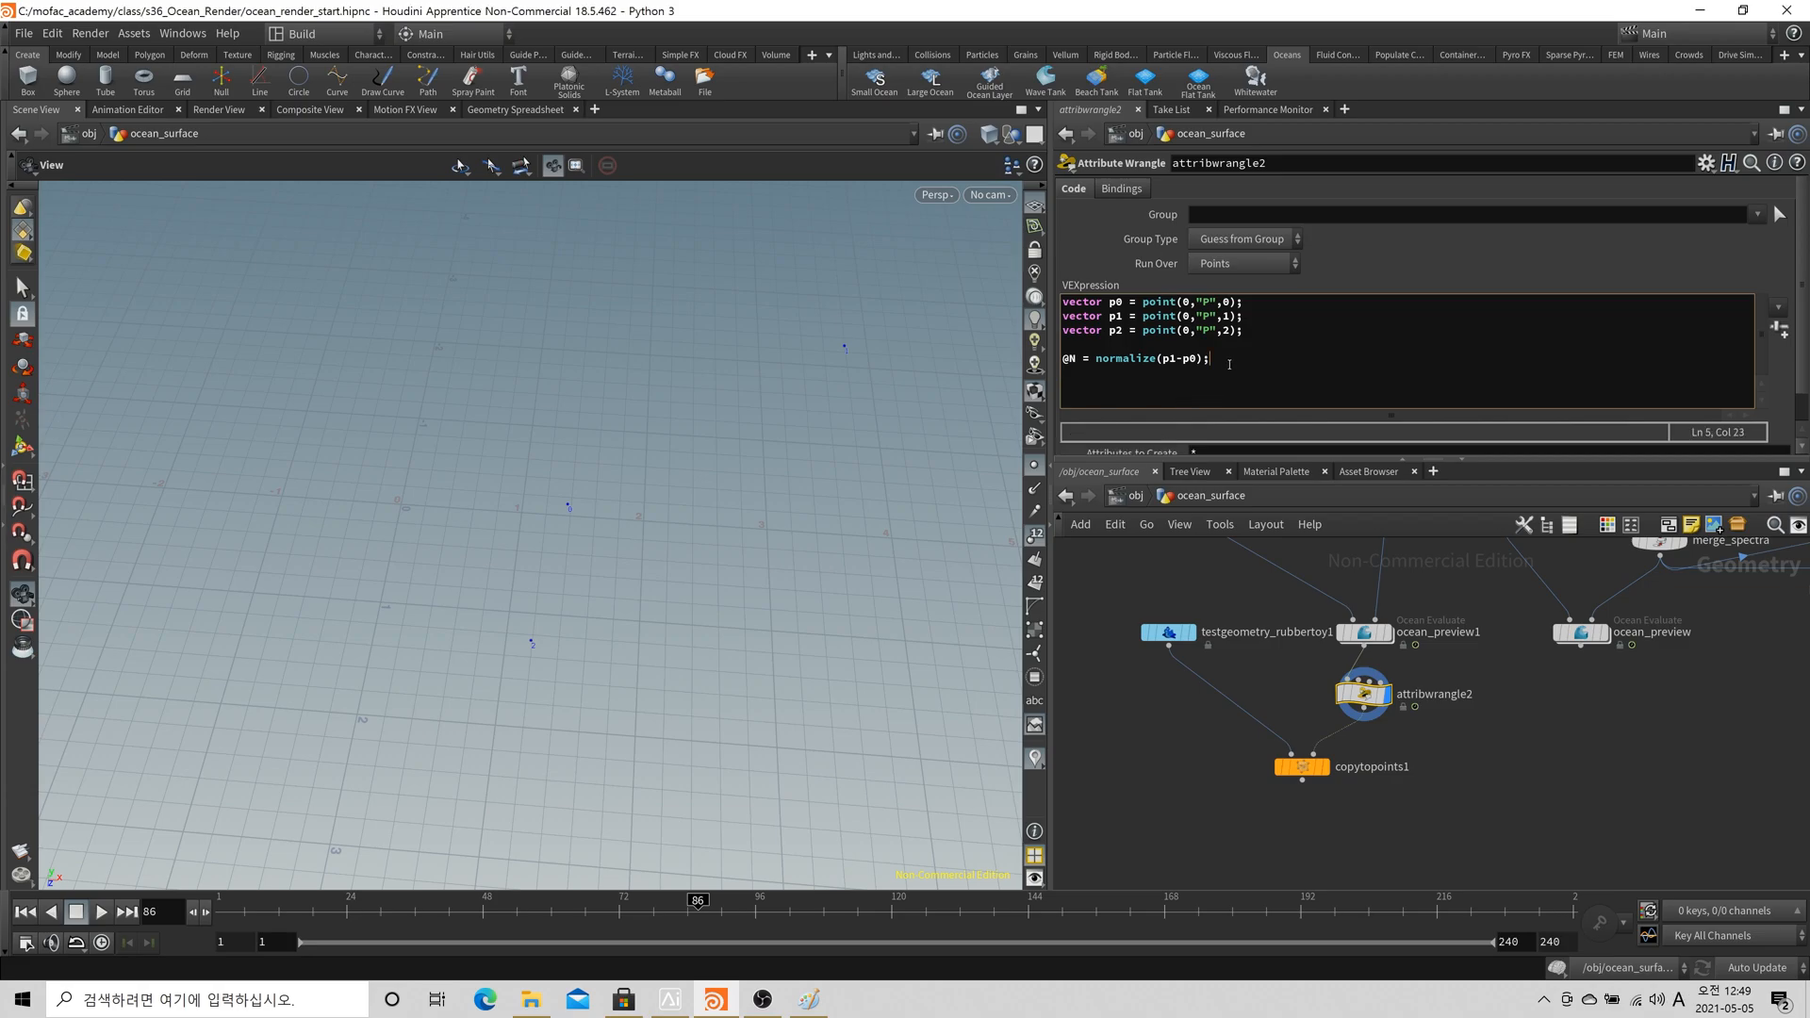
{"action": "key", "text": "Return"}
{"action": "type", "text": "vect"}
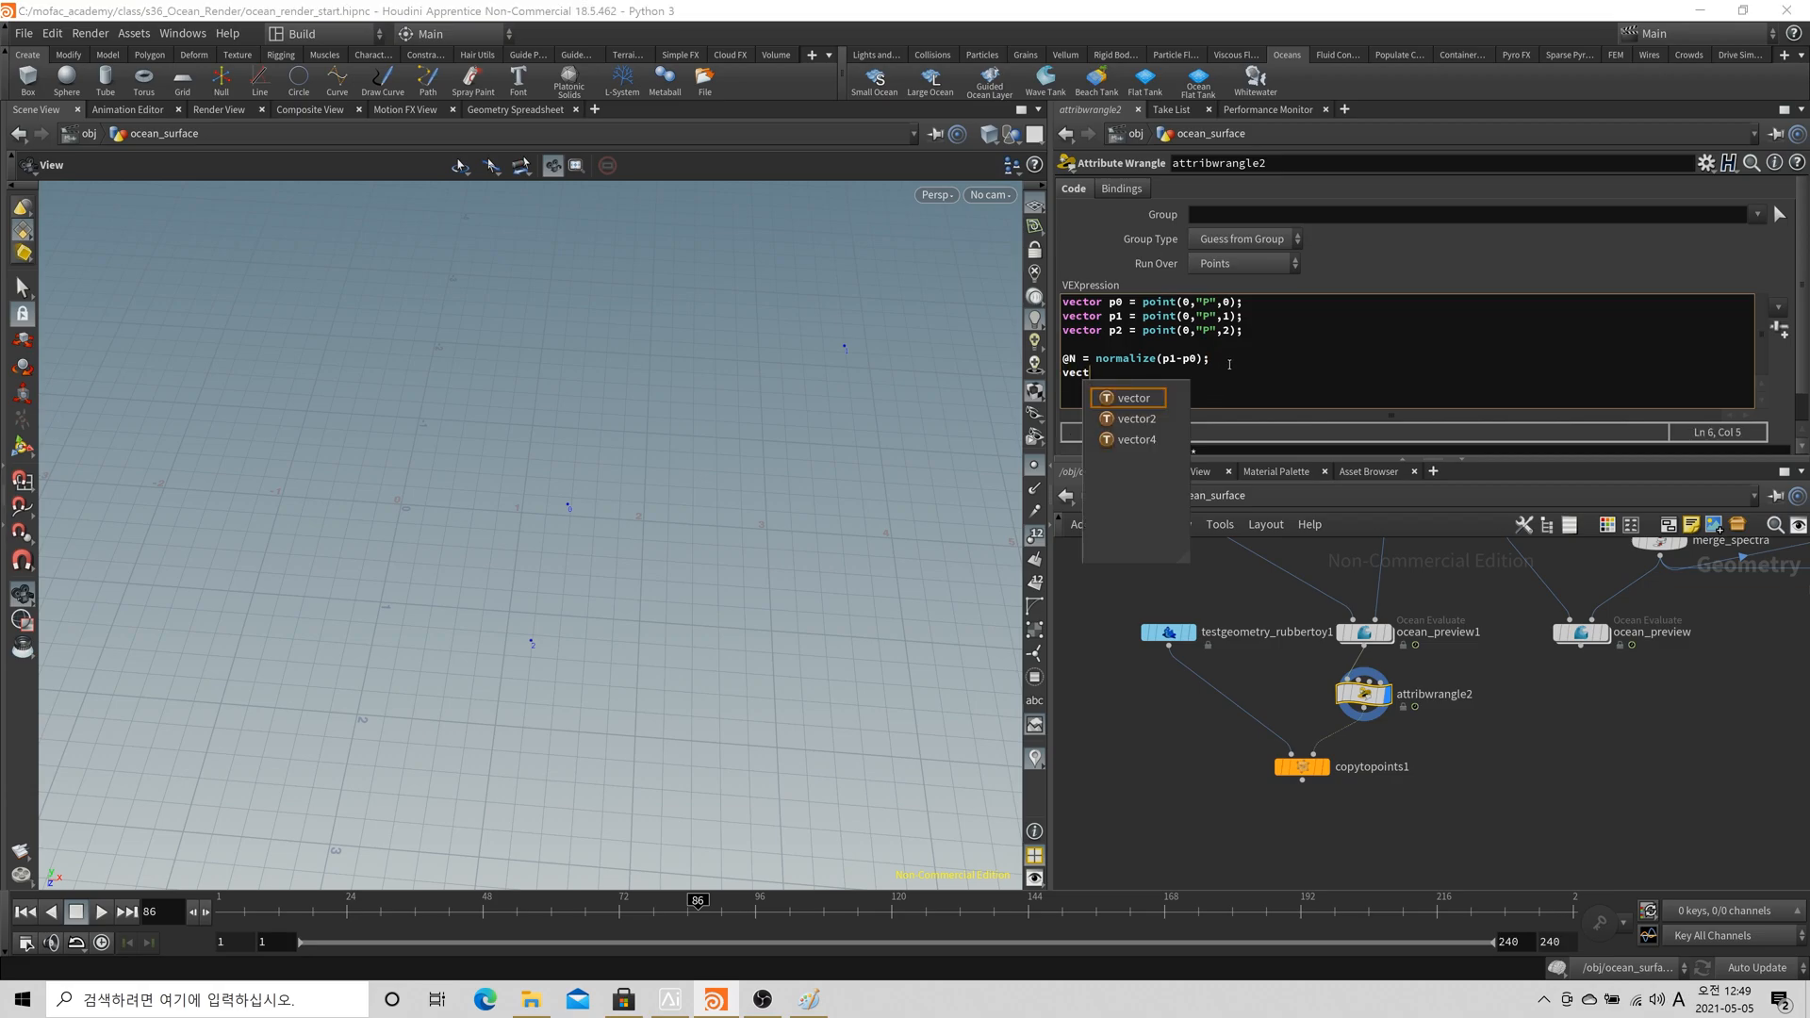
{"action": "type", "text": "or dirx = normalize("}
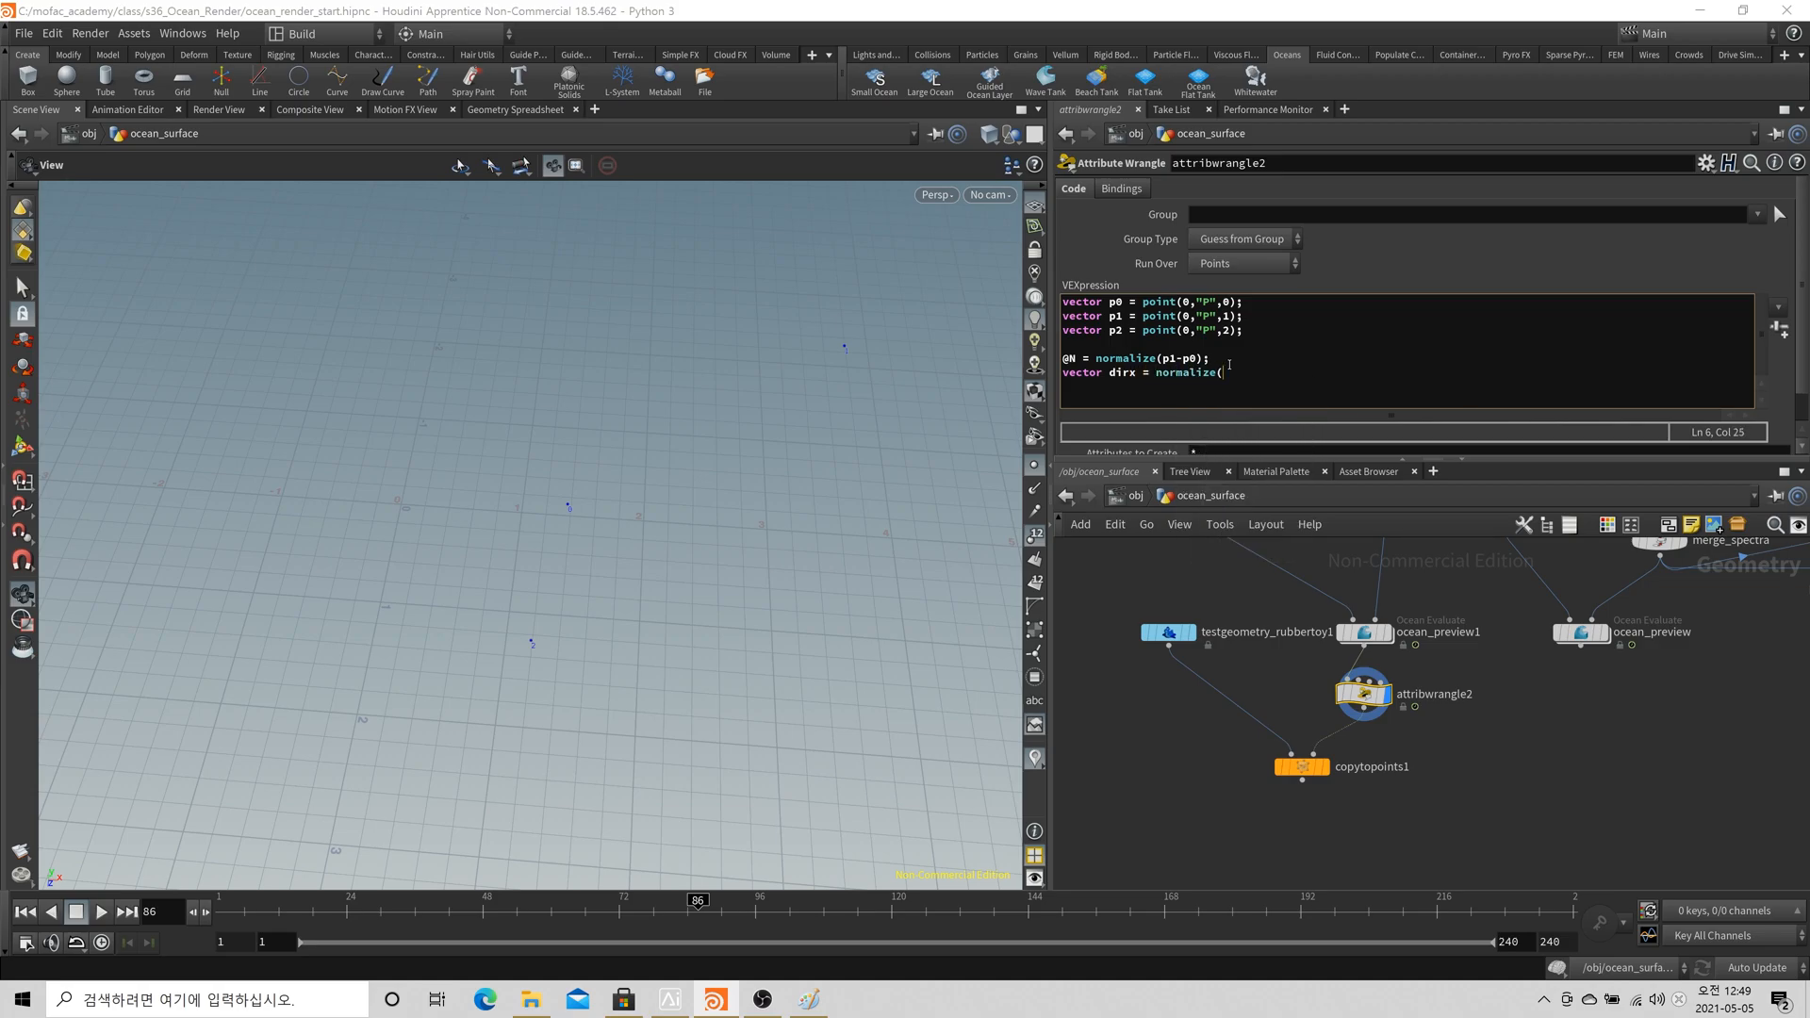
{"action": "type", "text": "p2-p0);"}
{"action": "key", "text": "Return"}
{"action": "key", "text": "Return"}
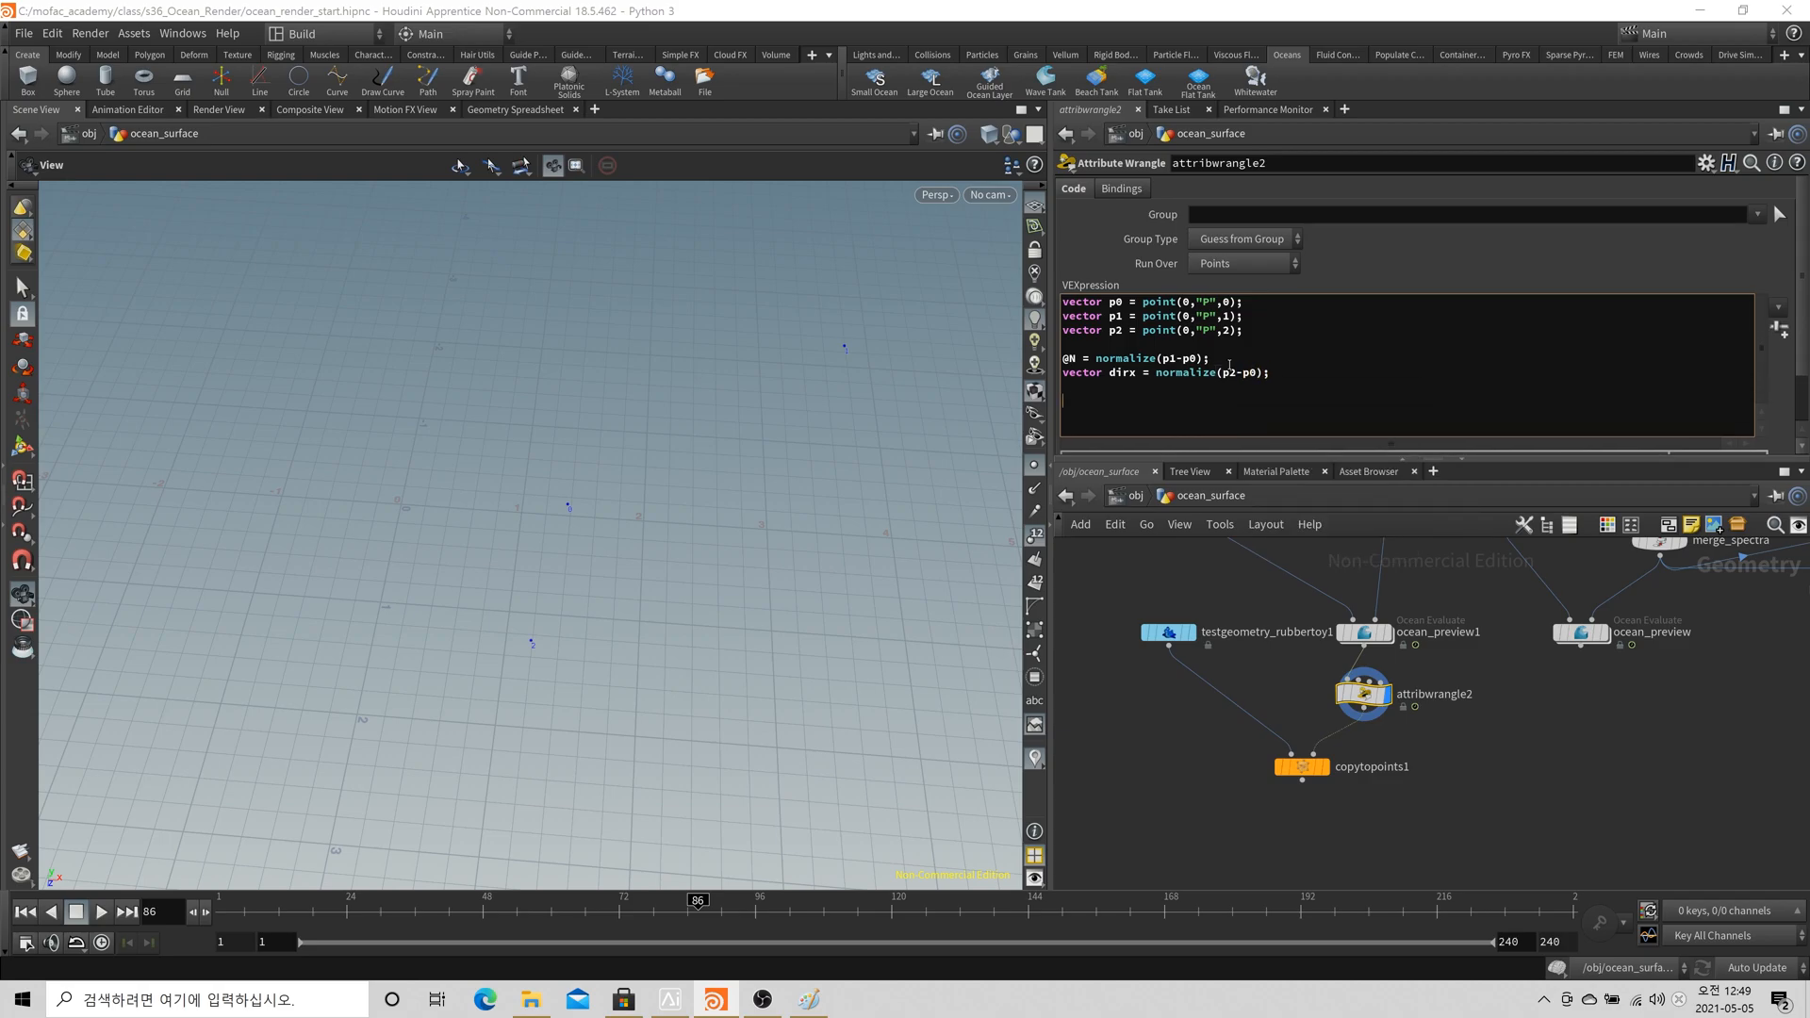
Add the line v@up = cross(dirx,@N); directly below the dirx line and apply the code
{"action": "key", "text": "BackSpace"}
{"action": "key", "text": "BackSpace"}
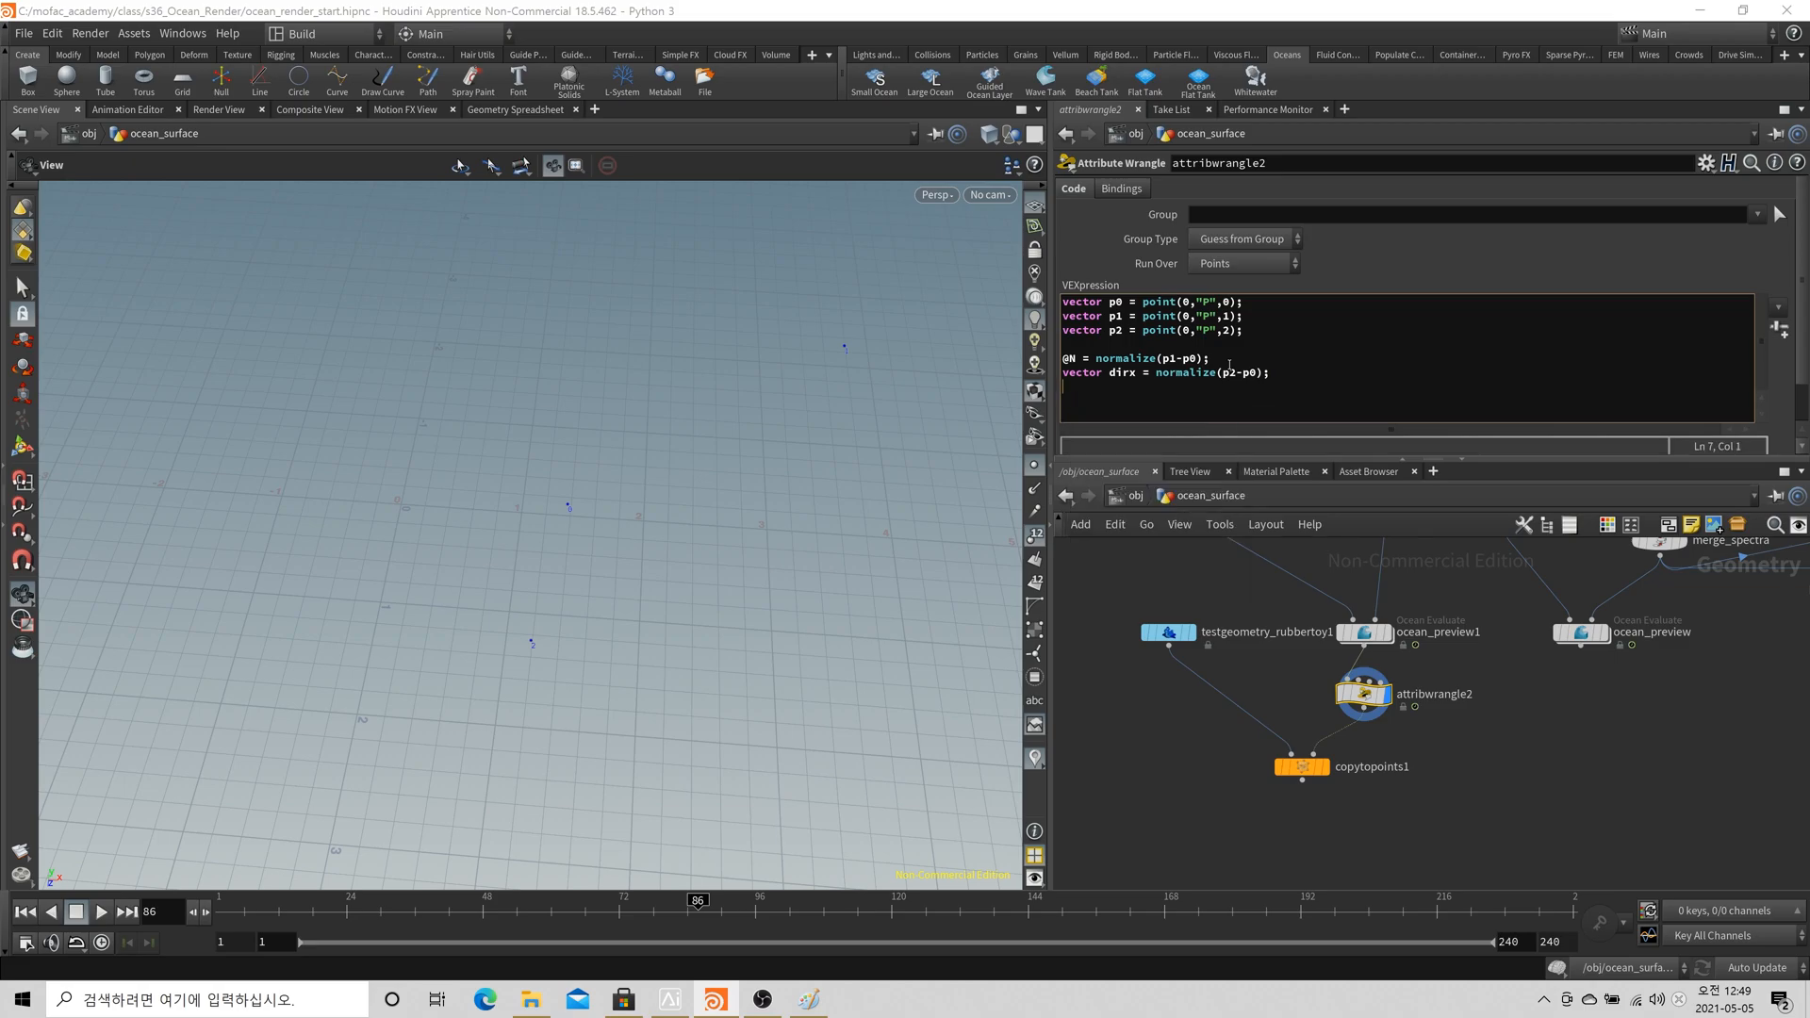
{"action": "type", "text": "v@up = cross(dirx,@N);"}
{"action": "left_click", "coordinate": [1503, 775]}
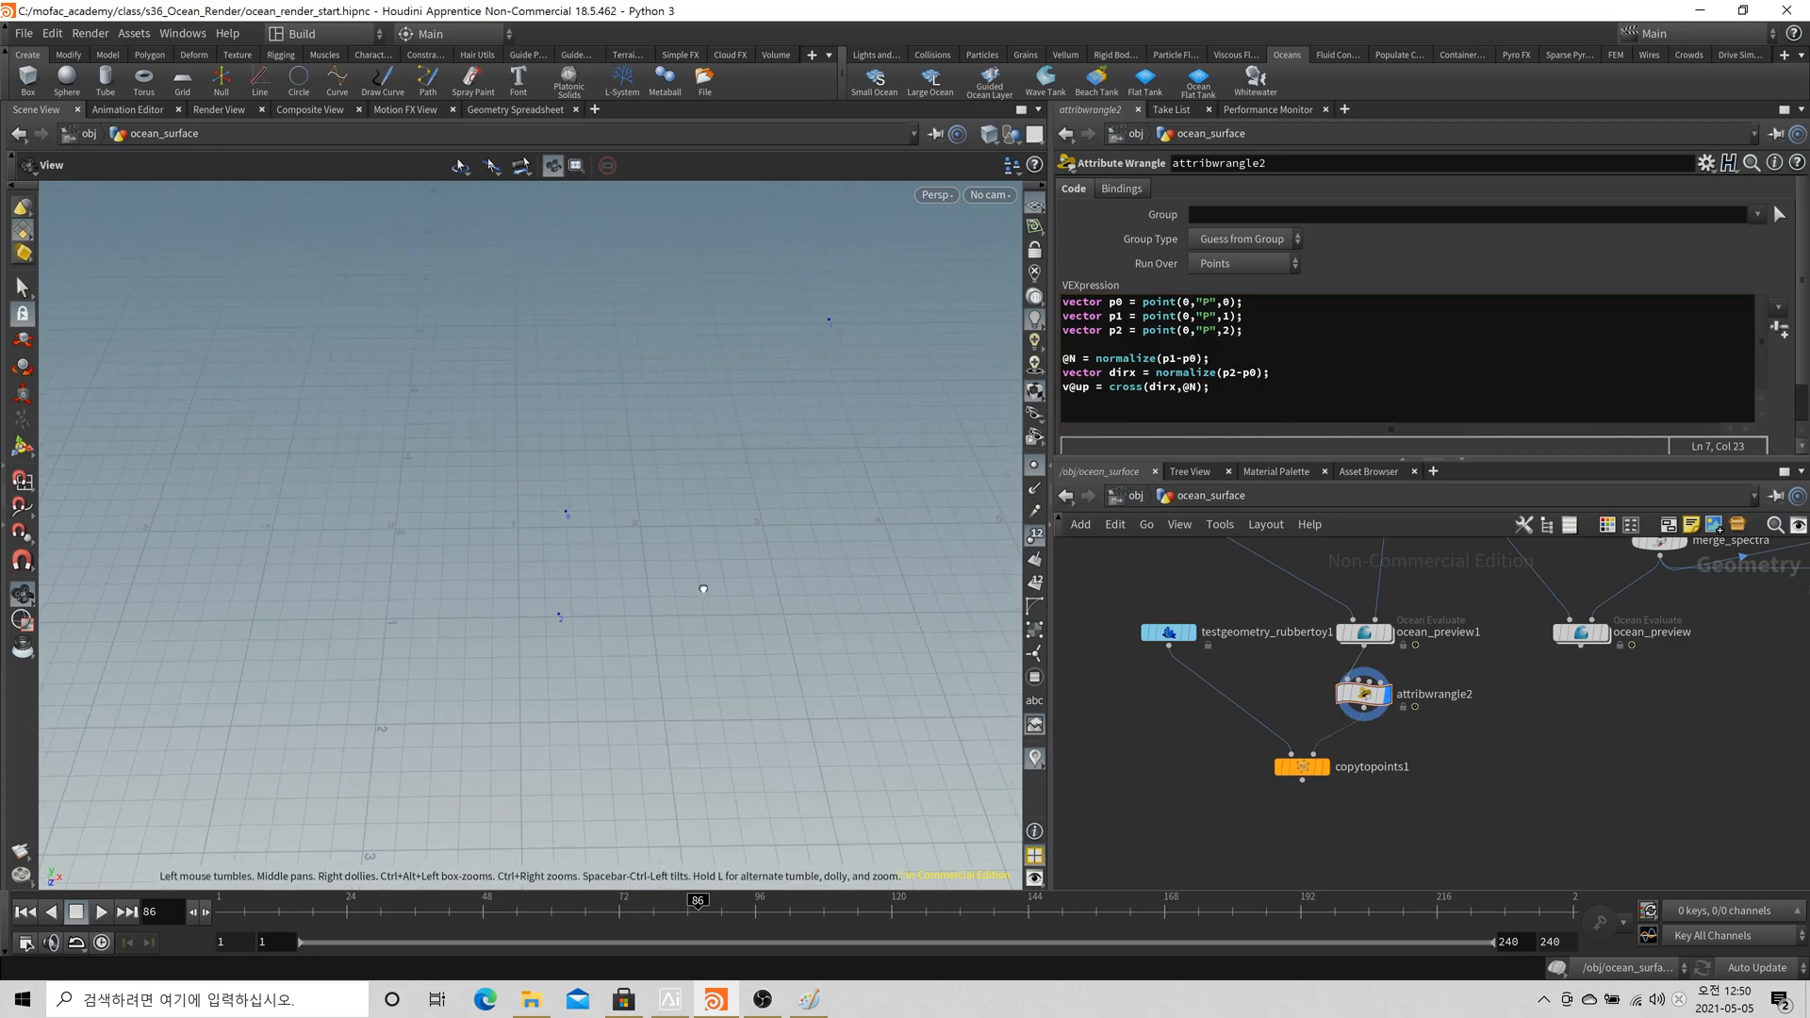
Display copytopoints1 with the toys framed in the view, and turn off the point markers and point numbers
{"action": "left_click", "coordinate": [1327, 772]}
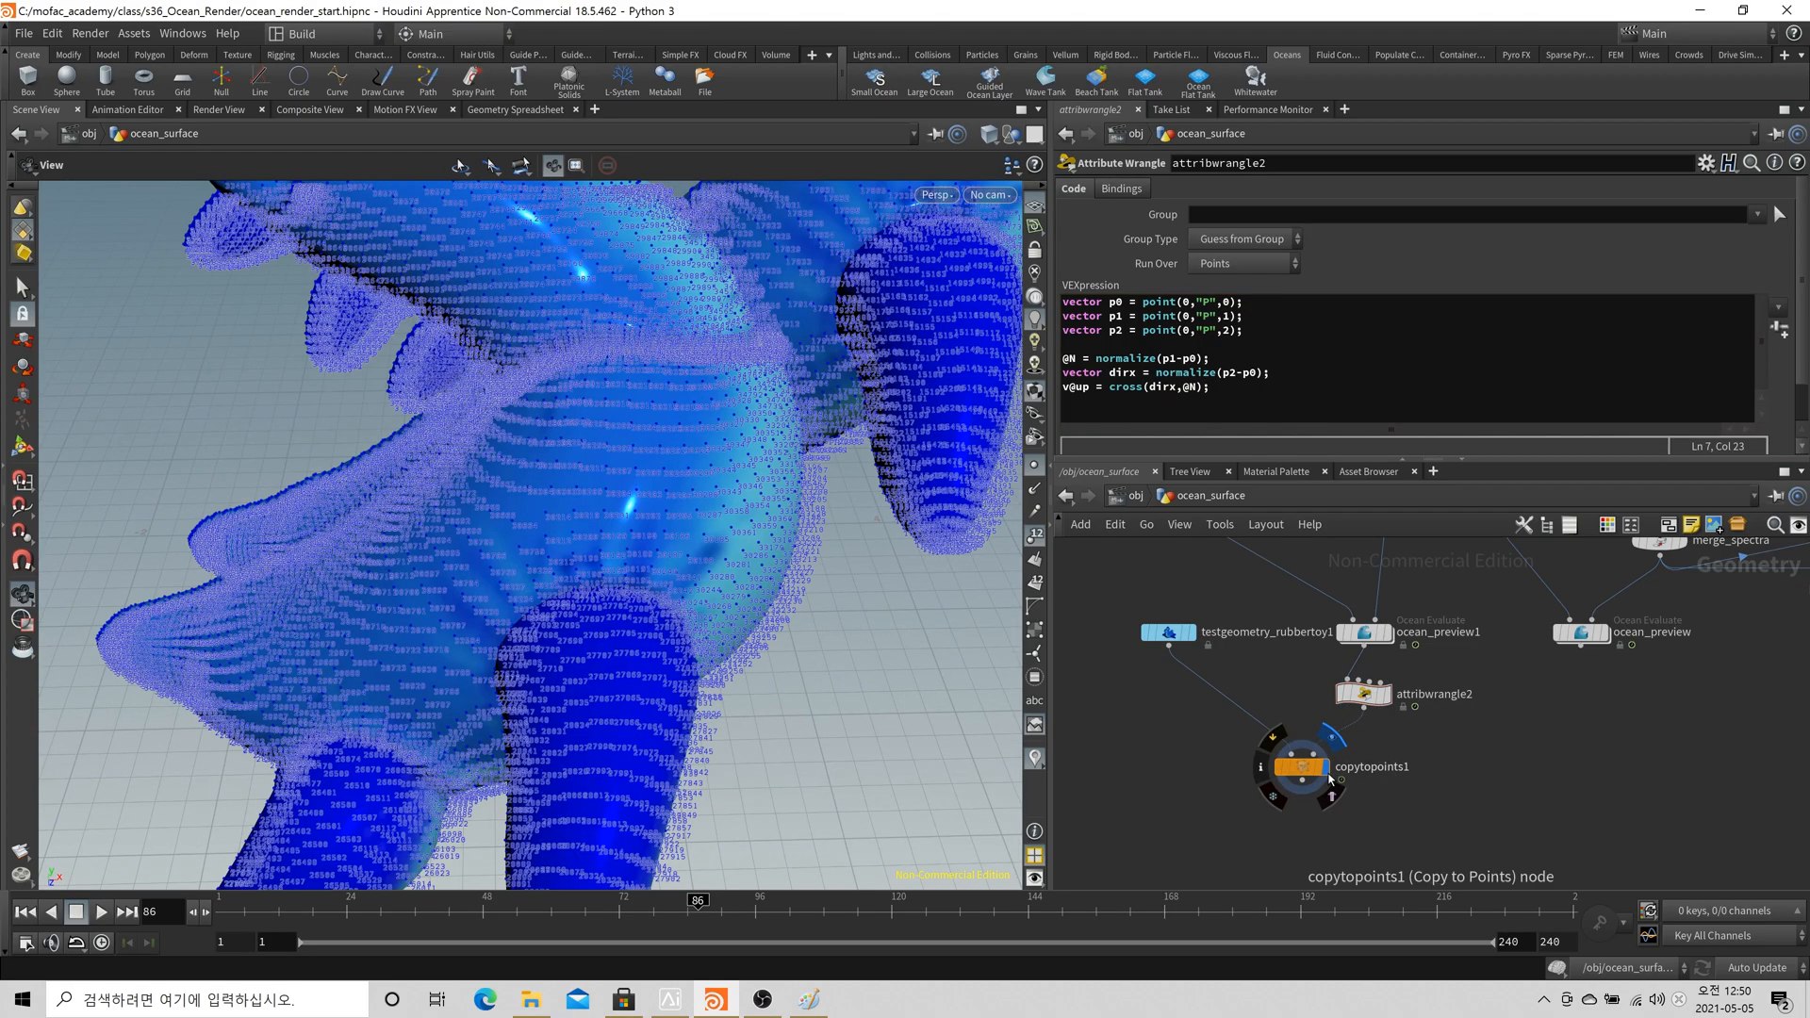
{"action": "key", "text": "h"}
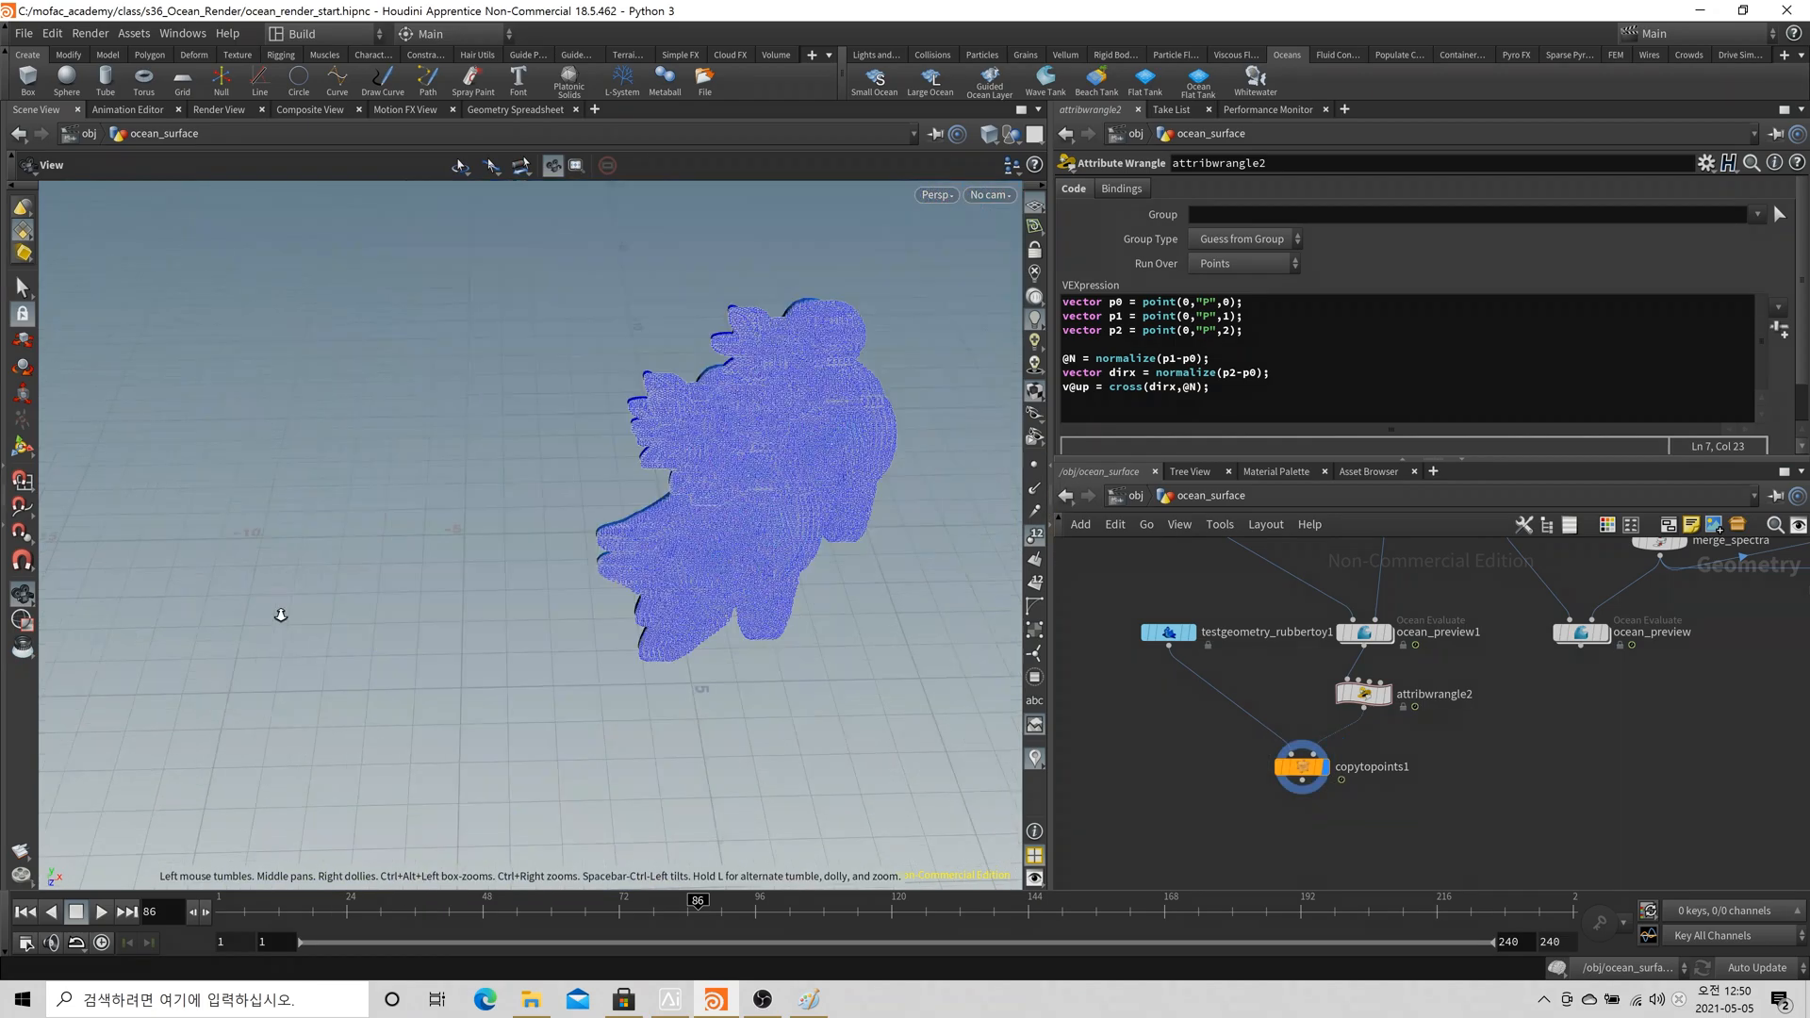
{"action": "left_click", "coordinate": [1035, 537]}
{"action": "left_click_drag", "start_coordinate": [799, 558], "coordinate": [597, 494]}
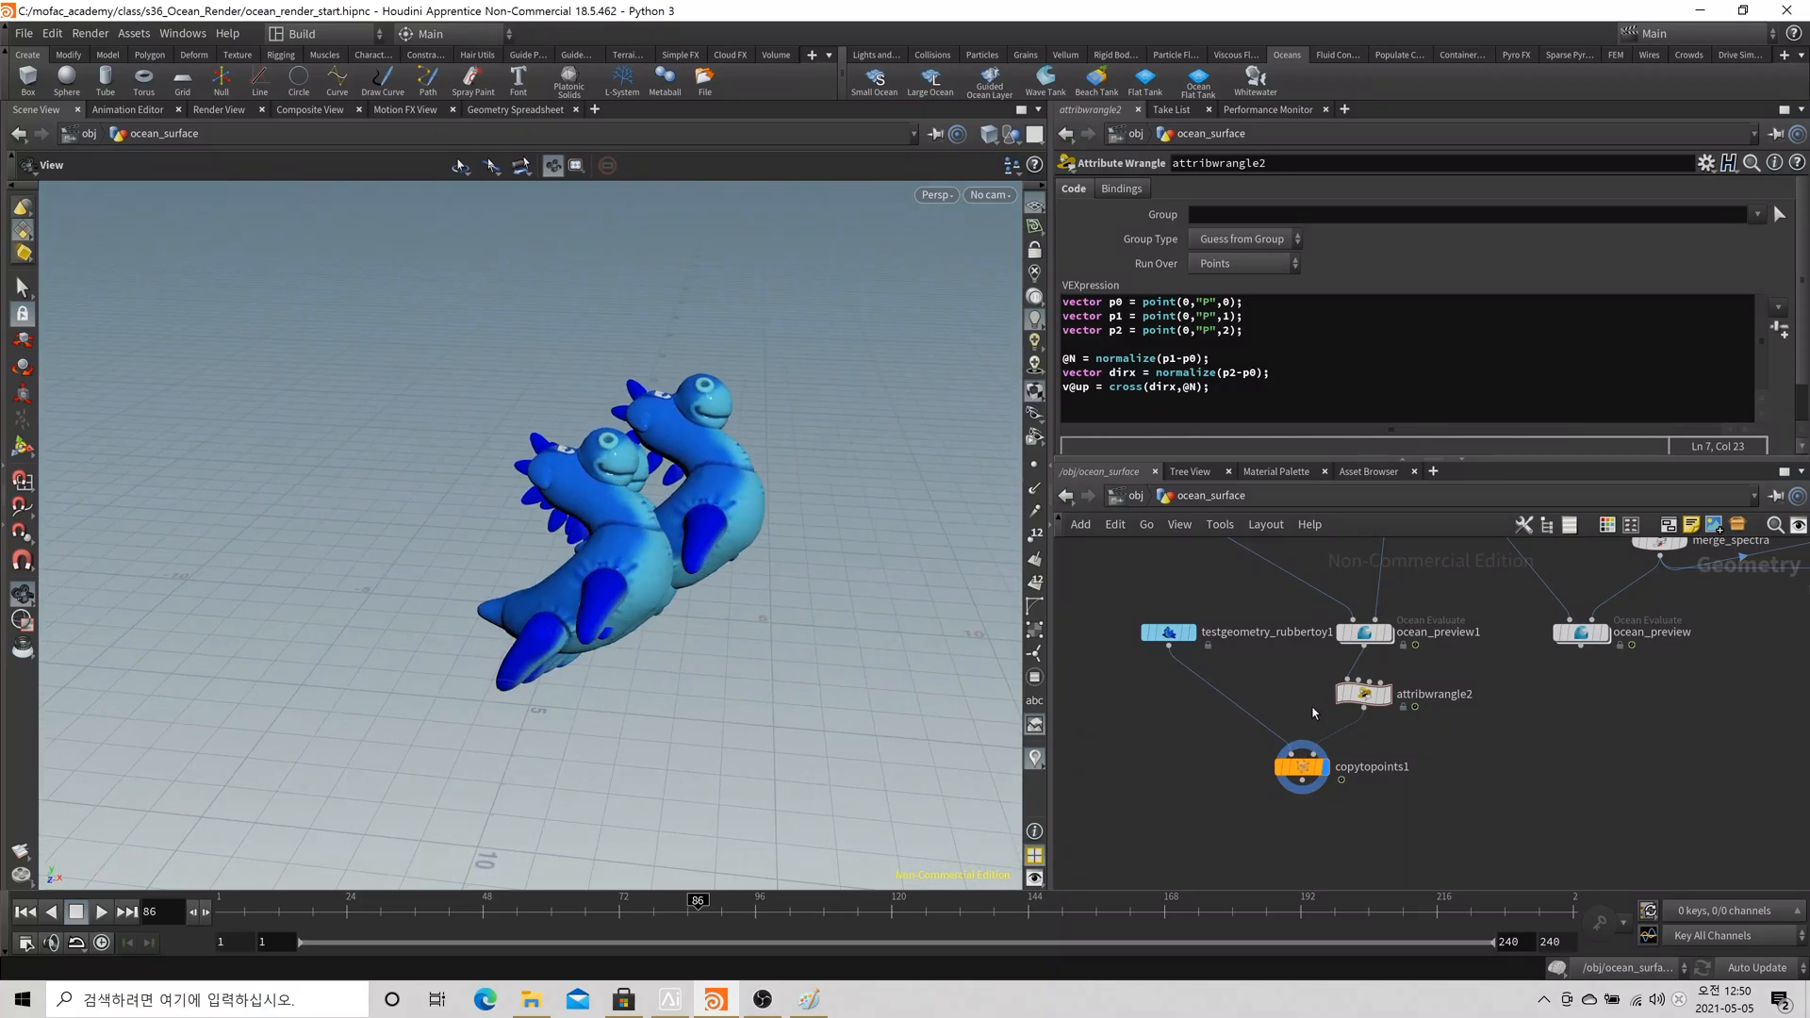
Move the toy and copytopoints1 nodes apart and insert a Blast node between attribwrangle2 and copytopoints1
{"action": "scroll", "coordinate": [1313, 713], "scroll_direction": "down", "scroll_amount": 2}
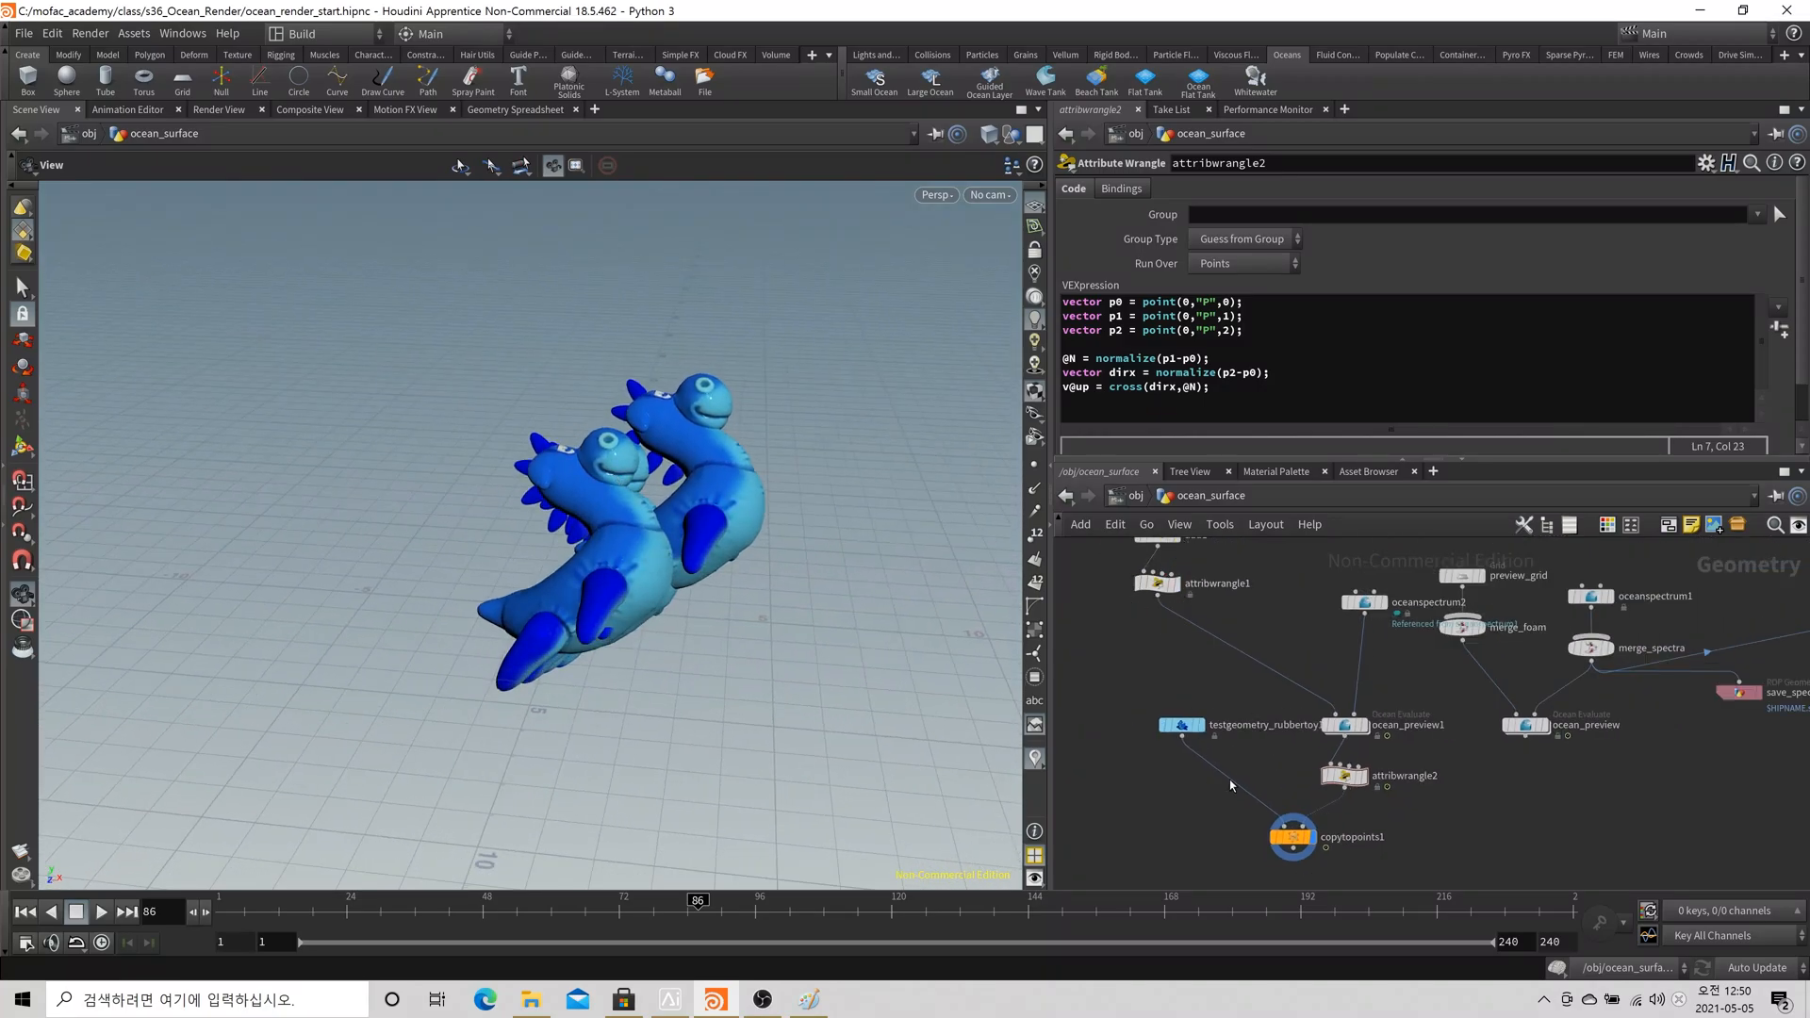
{"action": "middle_click_drag", "start_coordinate": [1273, 881], "coordinate": [1288, 788]}
{"action": "left_click_drag", "start_coordinate": [1306, 803], "coordinate": [1103, 754]}
{"action": "left_click", "coordinate": [1382, 764]}
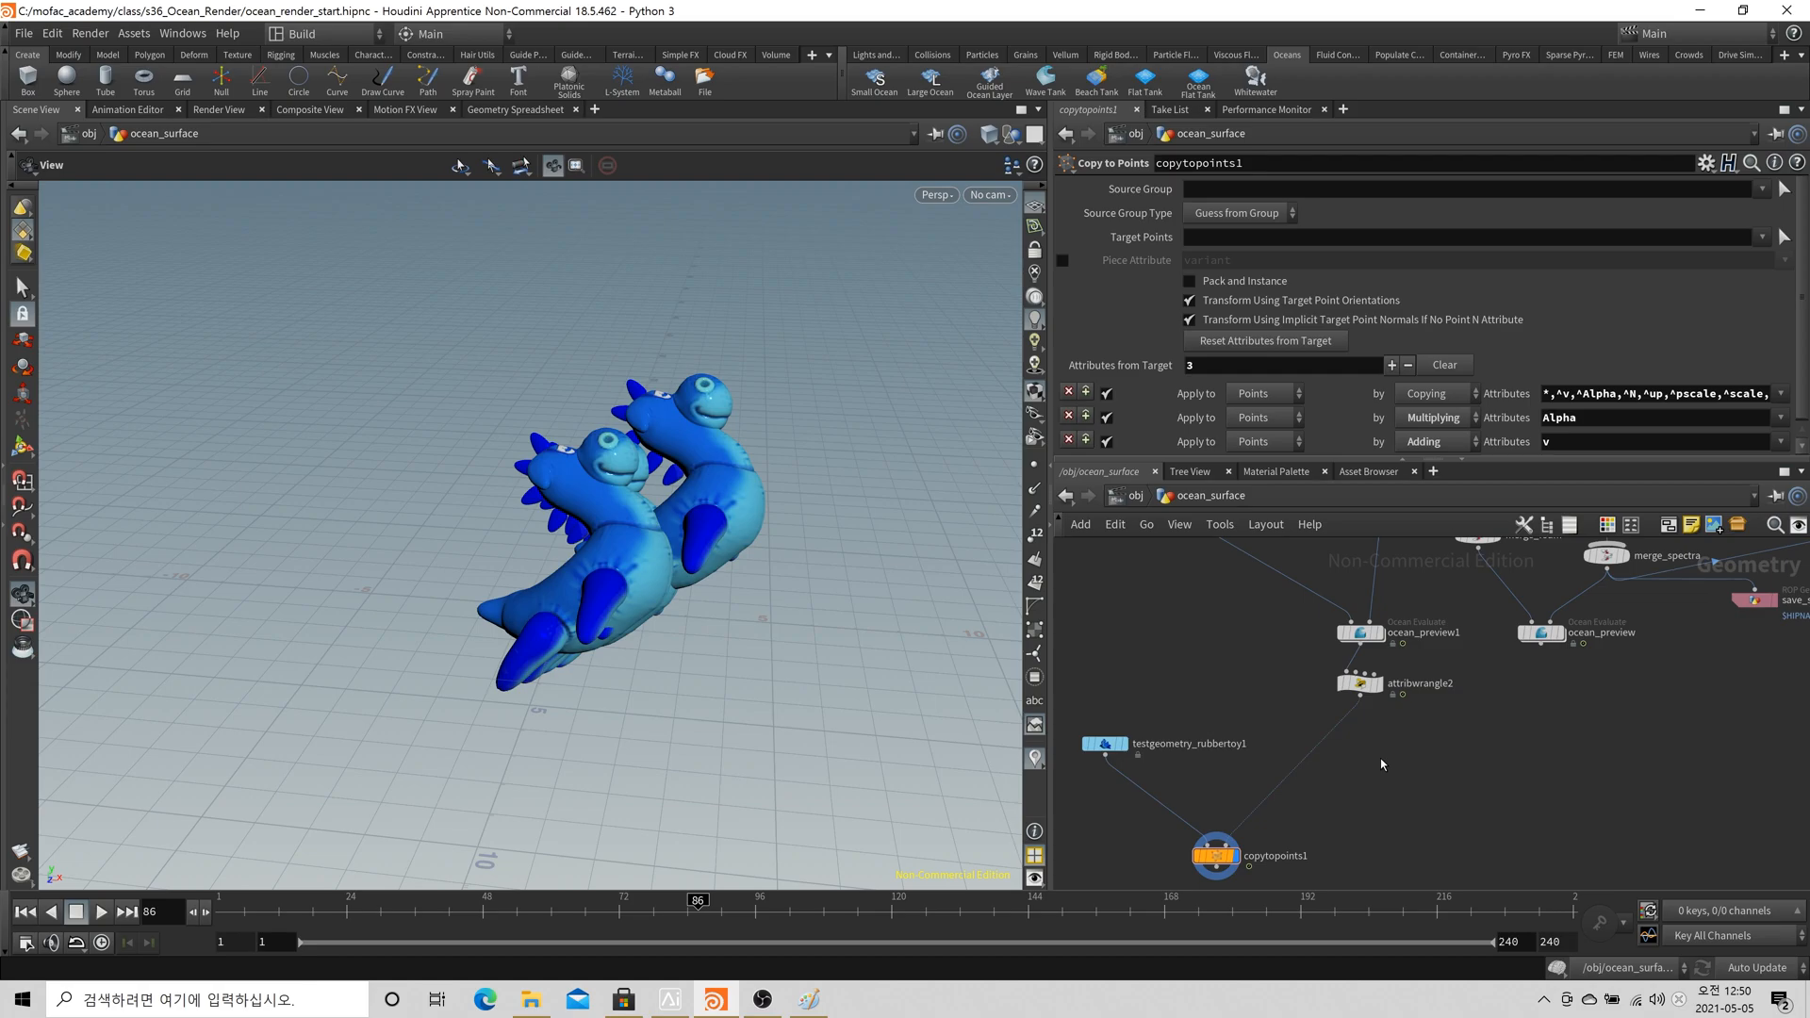
{"action": "key", "text": "Tab"}
{"action": "type", "text": "blast"}
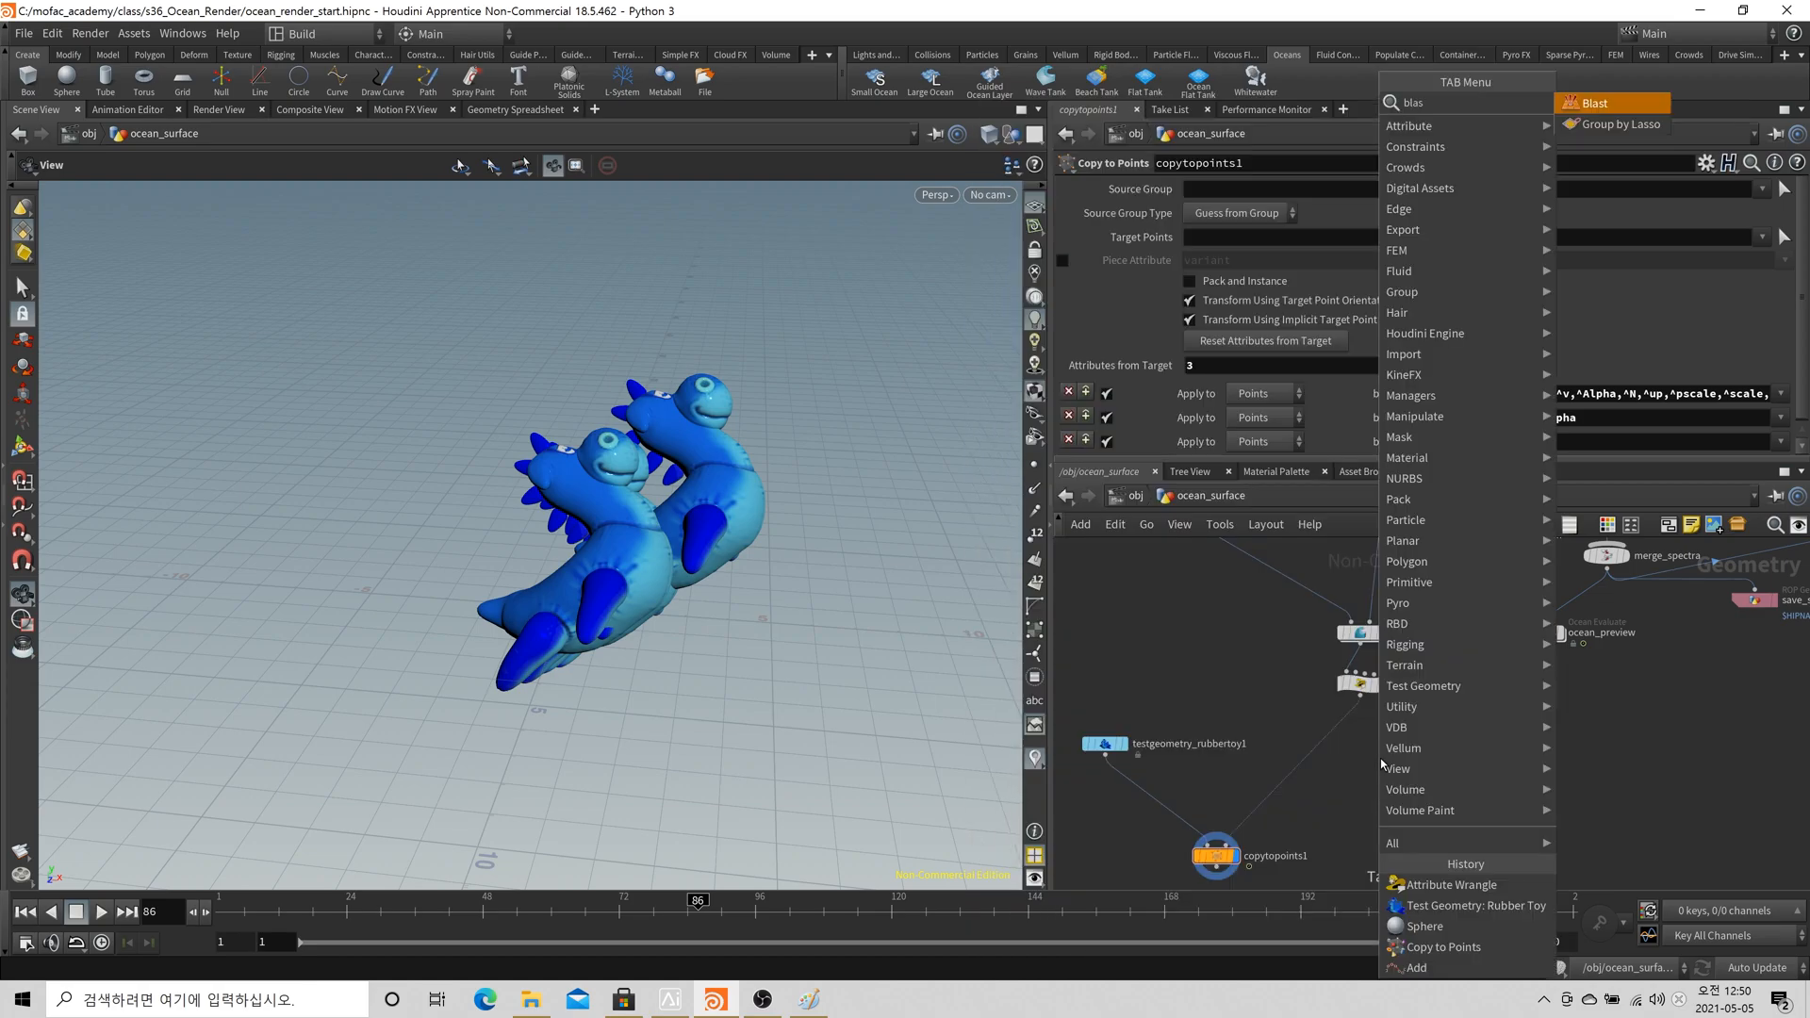
{"action": "key", "text": "Return"}
{"action": "left_click", "coordinate": [1363, 748]}
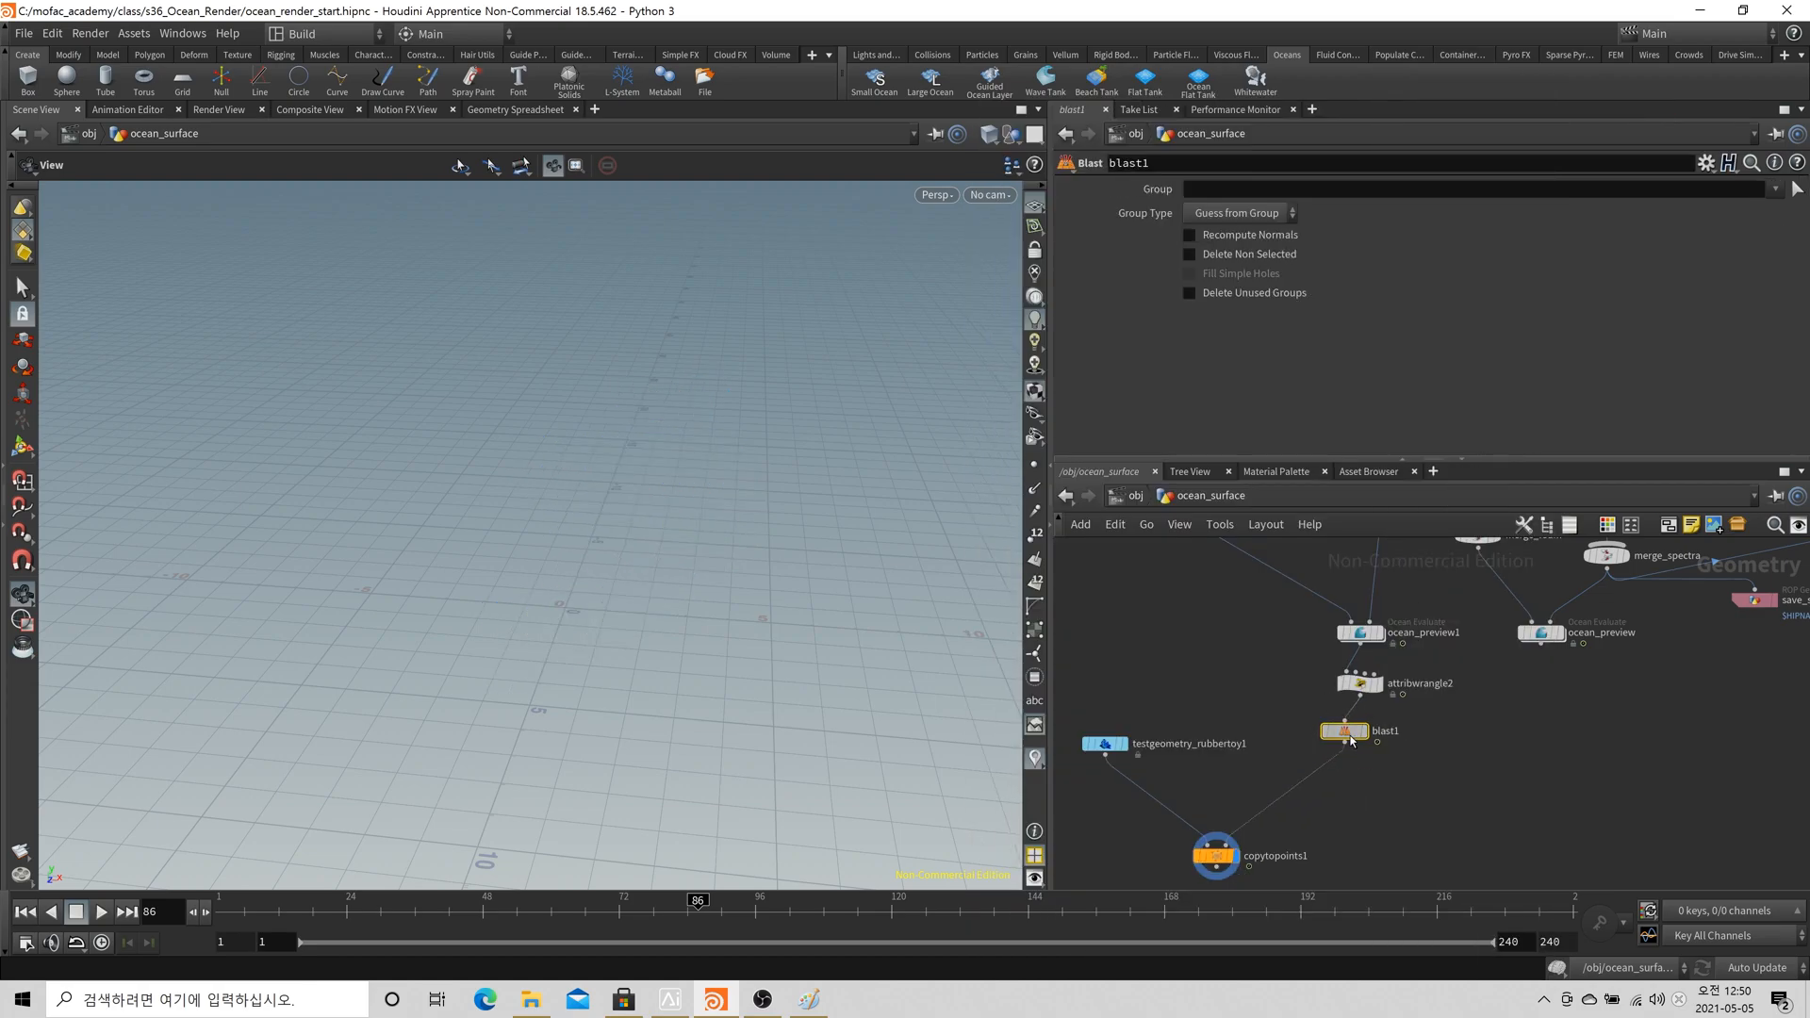
Make blast1 keep only point 0: group type Points, group 0, Delete Non Selected enabled
{"action": "left_click", "coordinate": [1236, 213]}
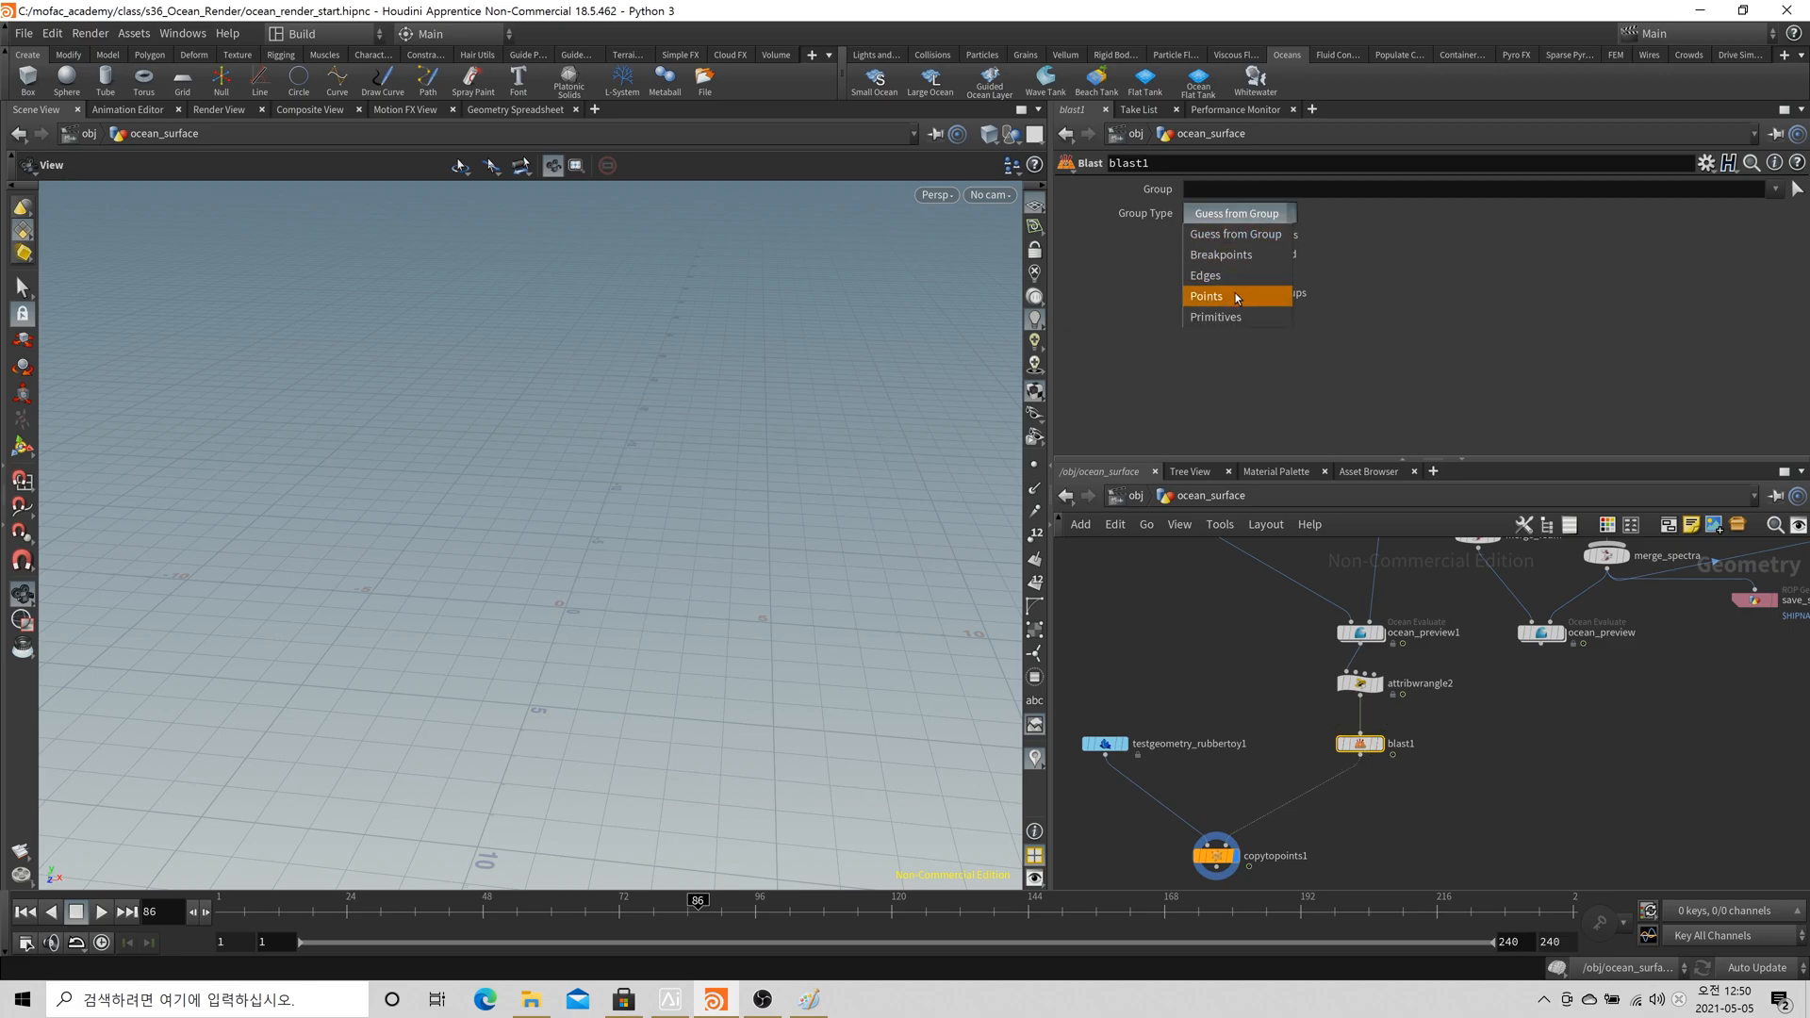
{"action": "left_click", "coordinate": [1237, 297]}
{"action": "left_click", "coordinate": [1237, 191]}
{"action": "type", "text": "0"}
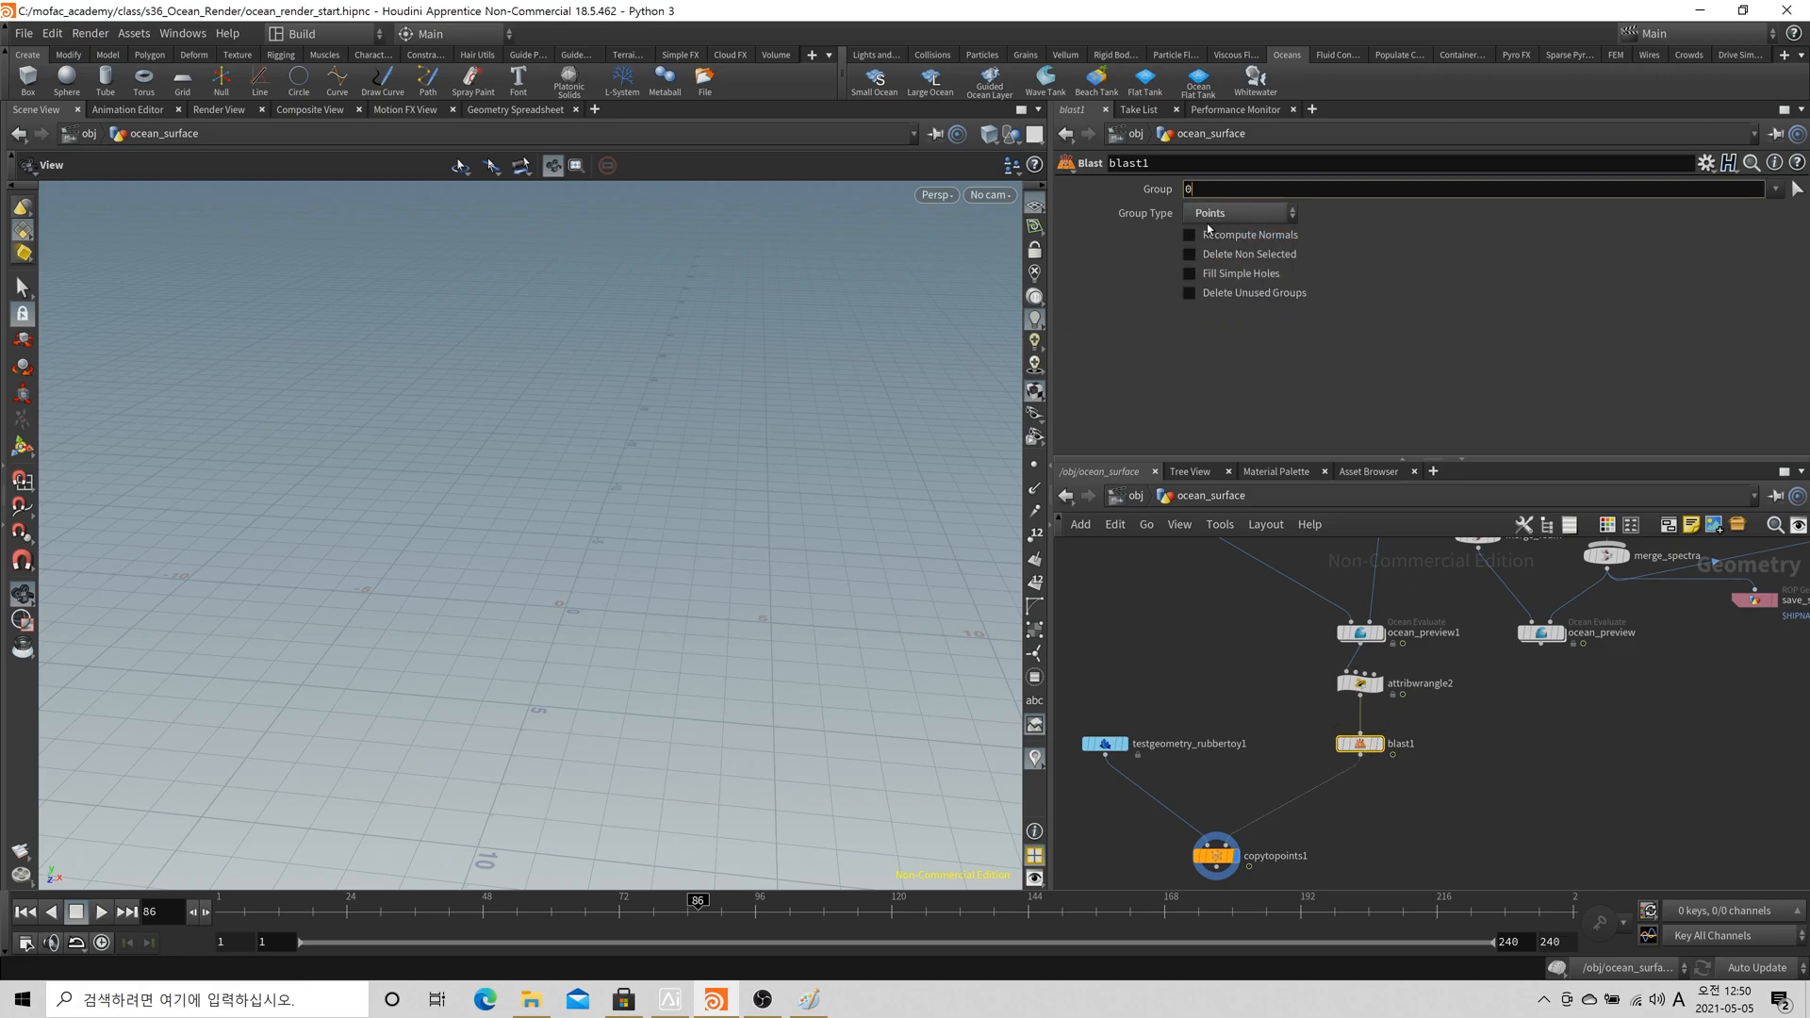
{"action": "left_click", "coordinate": [1243, 257]}
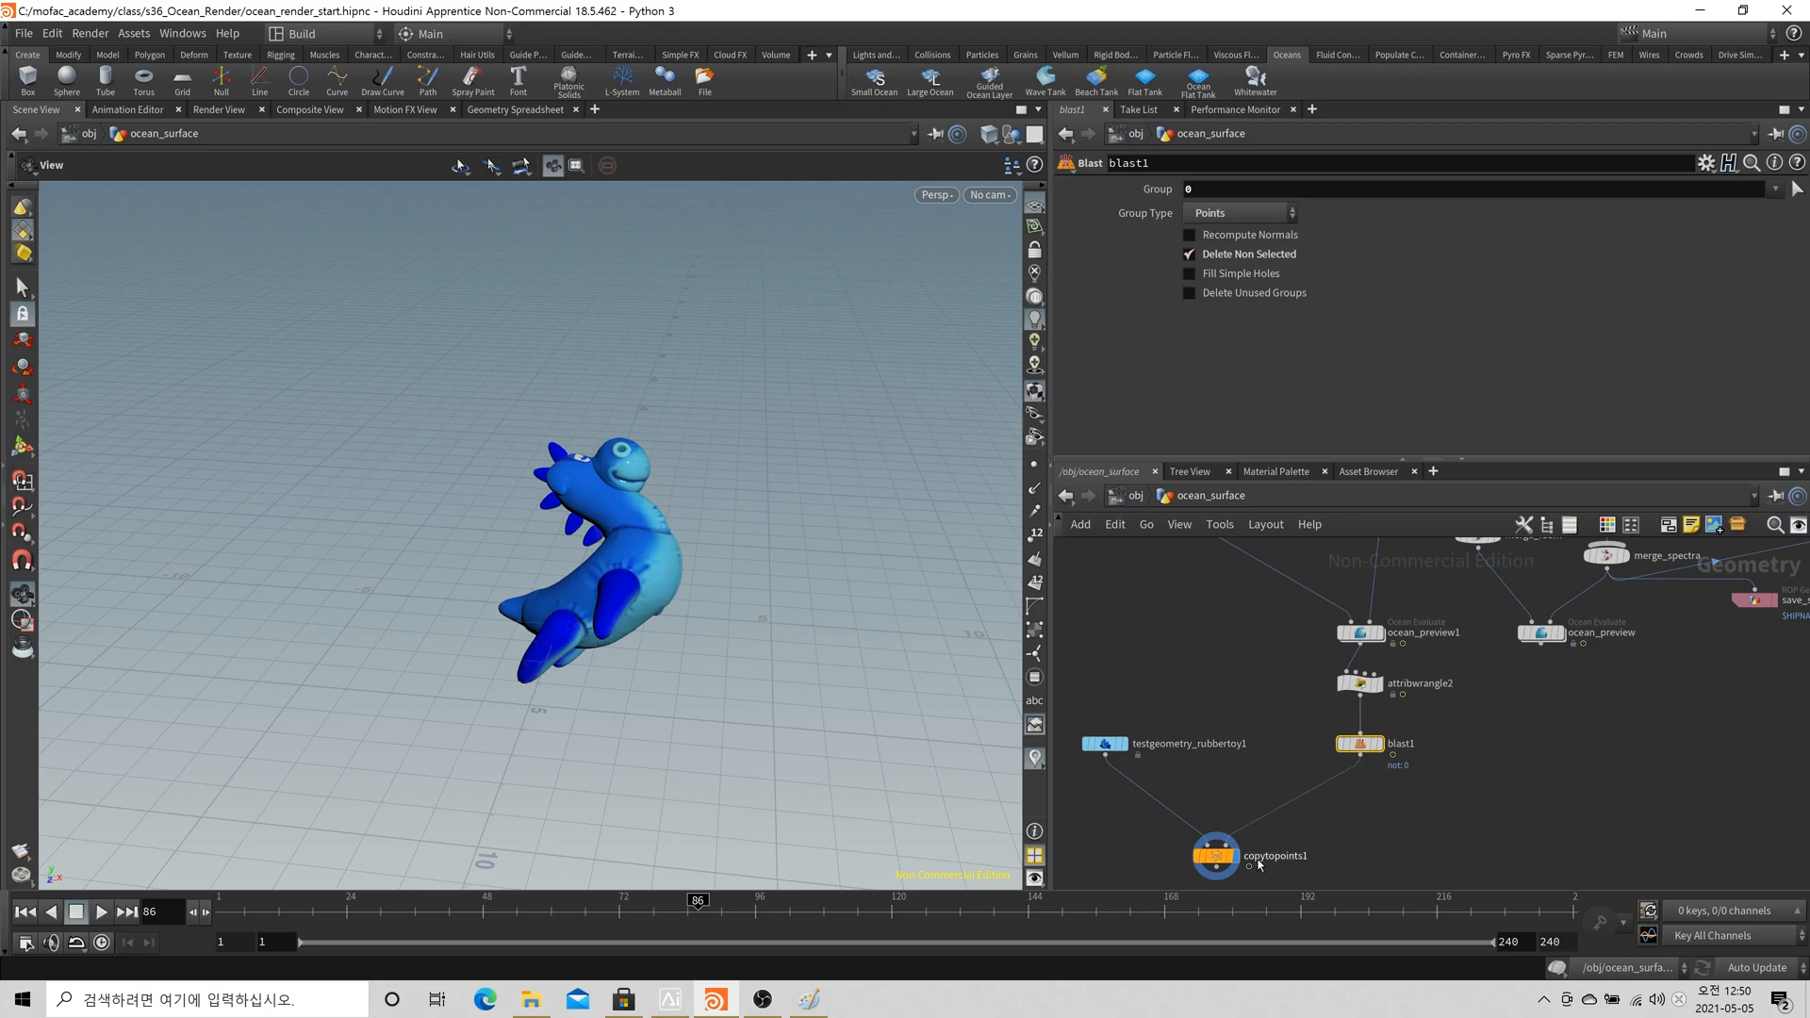
Show ocean_preview as a template around the copied toy and check the toy's orientation on the water
{"action": "left_click", "coordinate": [1564, 656]}
{"action": "left_click_drag", "start_coordinate": [768, 566], "coordinate": [651, 591]}
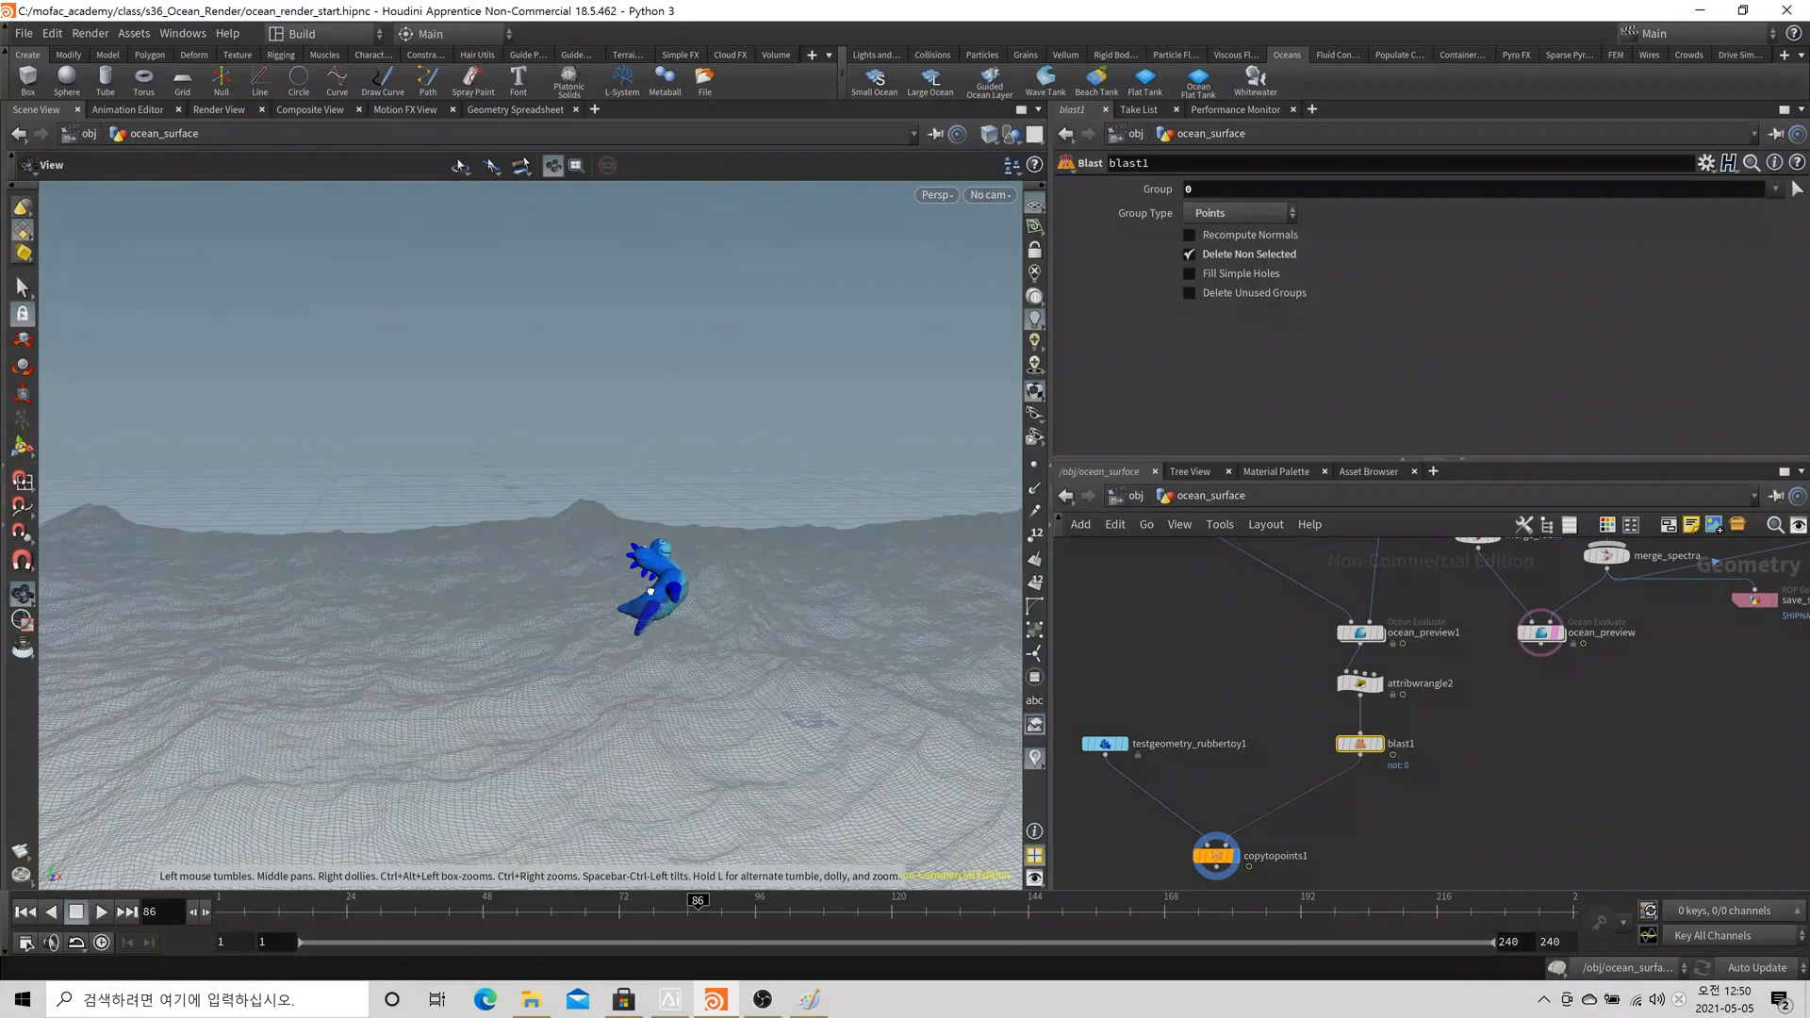
Look through cam1 and show ocean_preview as a shaded selectable template around the copied toy
{"action": "left_click", "coordinate": [988, 194]}
{"action": "left_click", "coordinate": [1000, 290]}
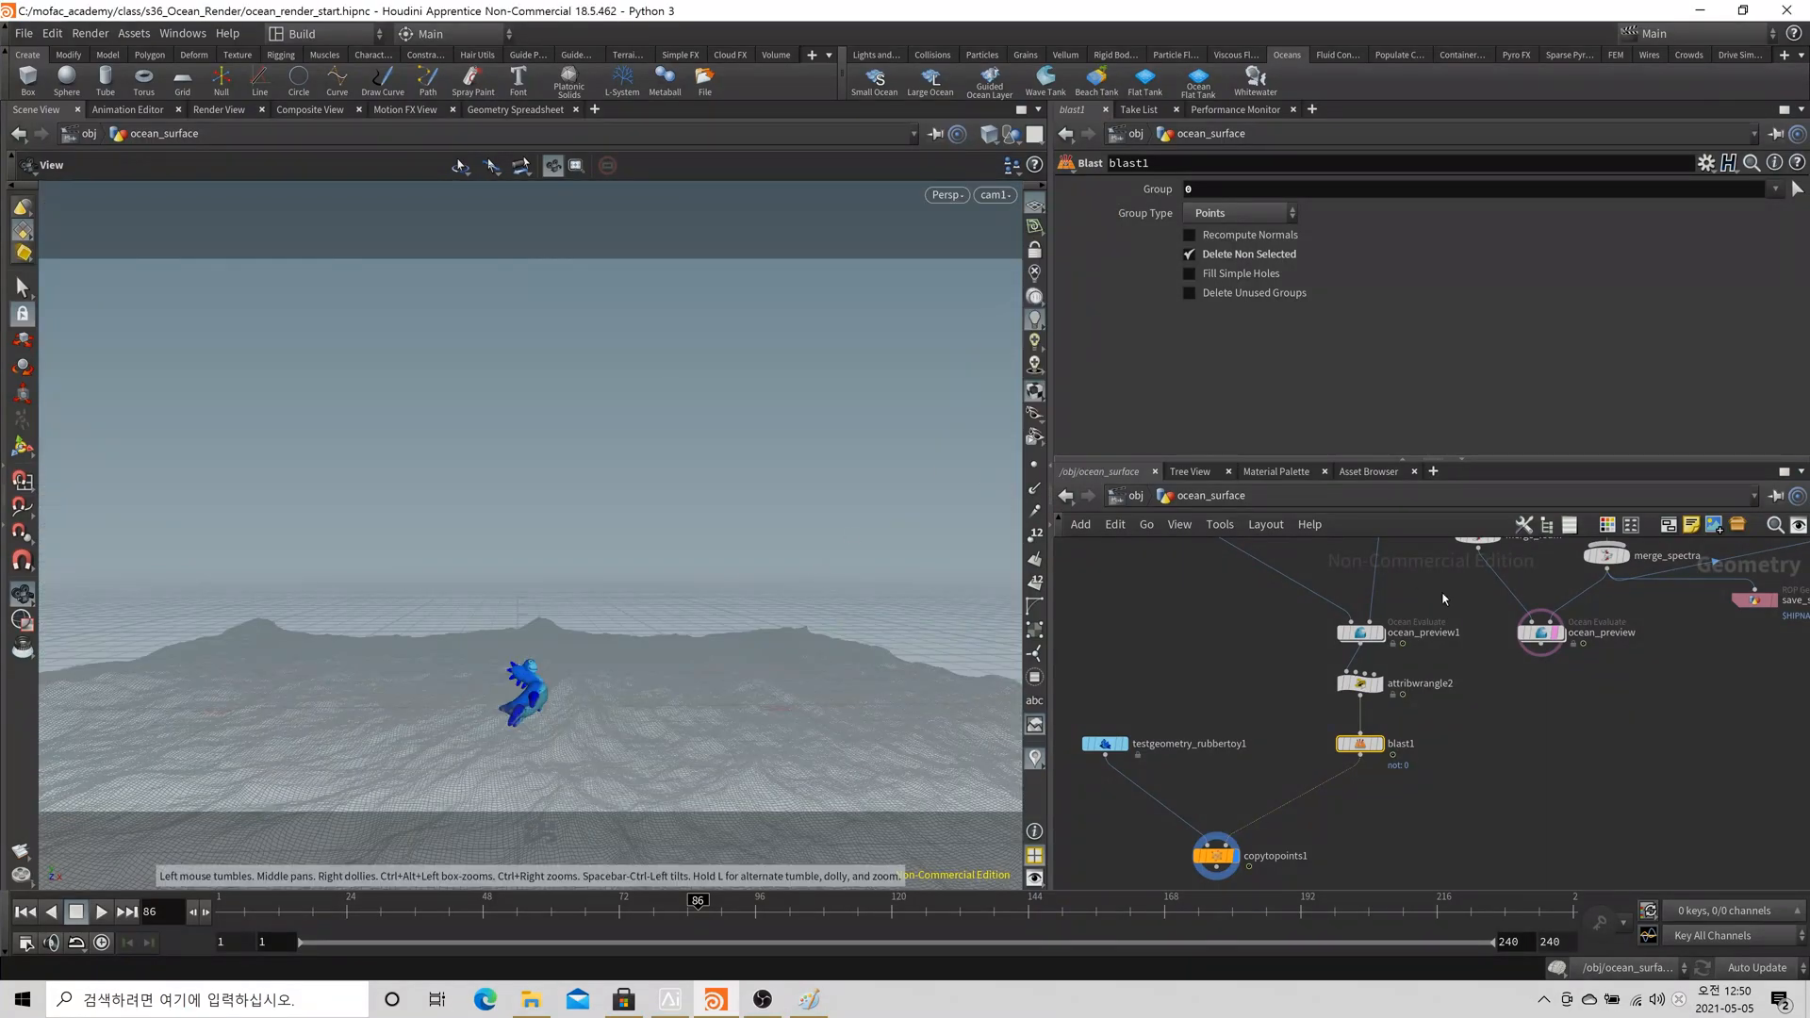
{"action": "left_click", "coordinate": [1555, 641], "text": "shift"}
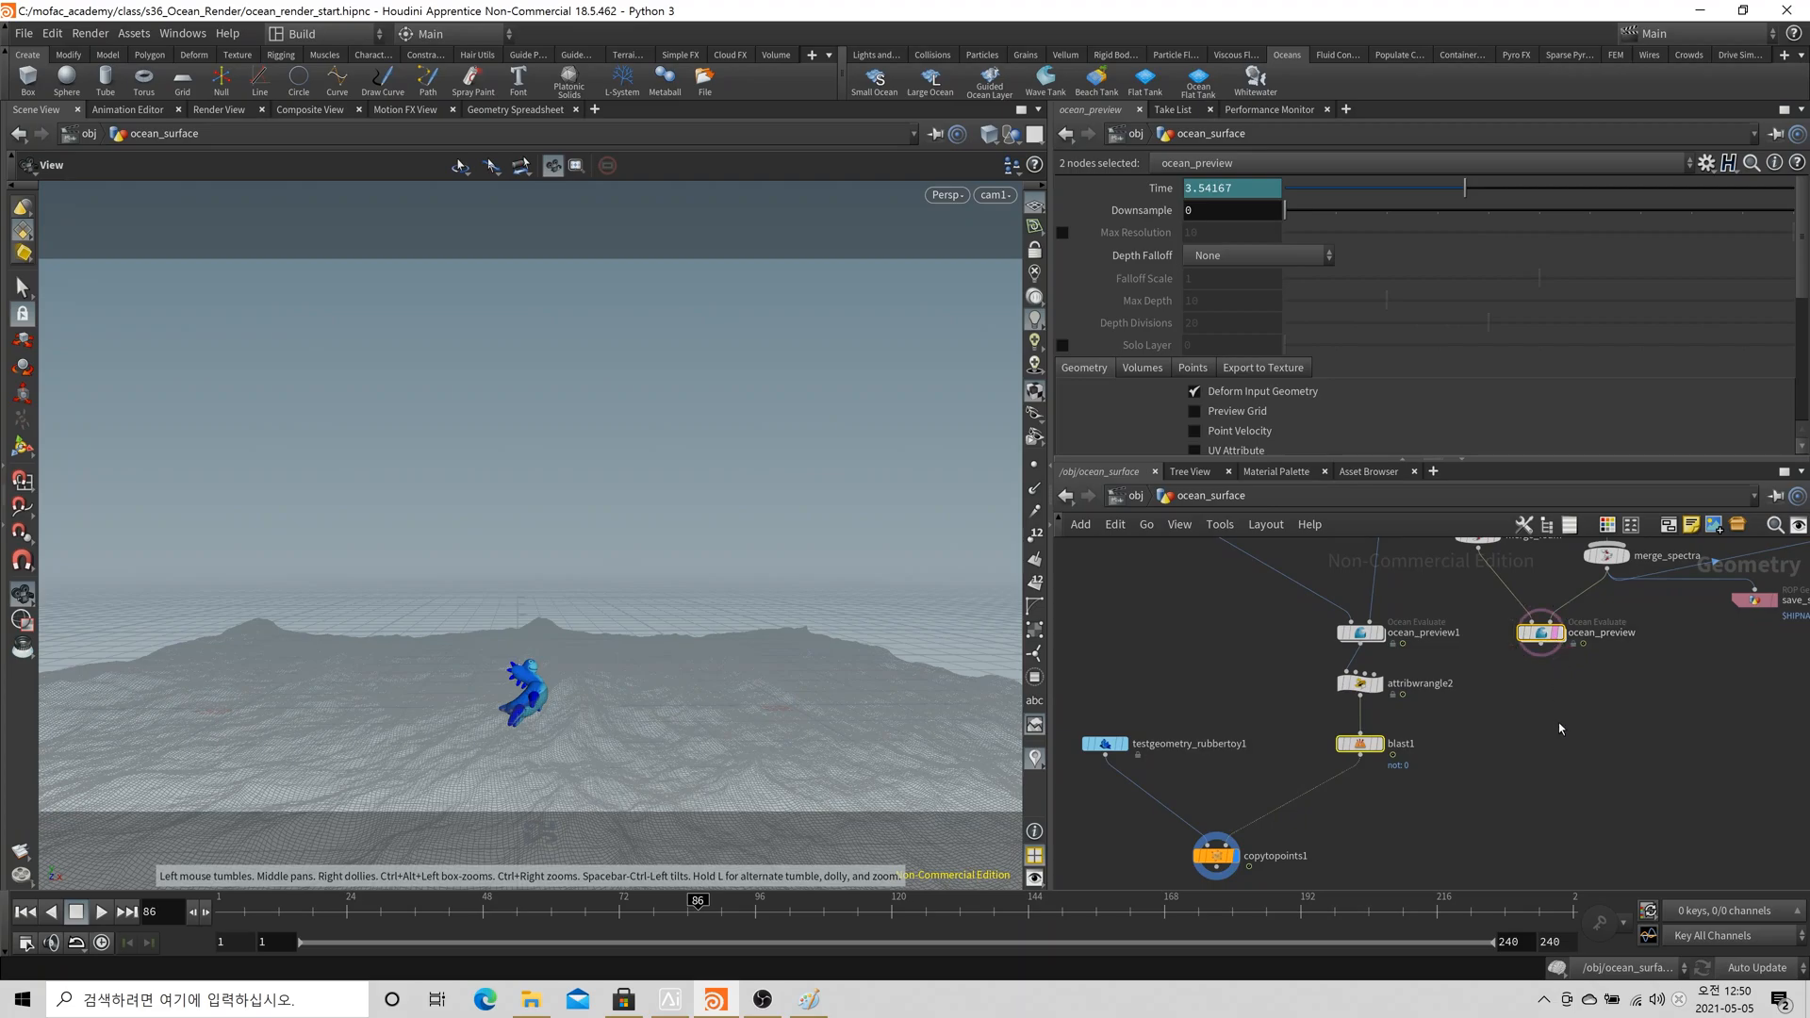
{"action": "left_click", "coordinate": [1556, 641]}
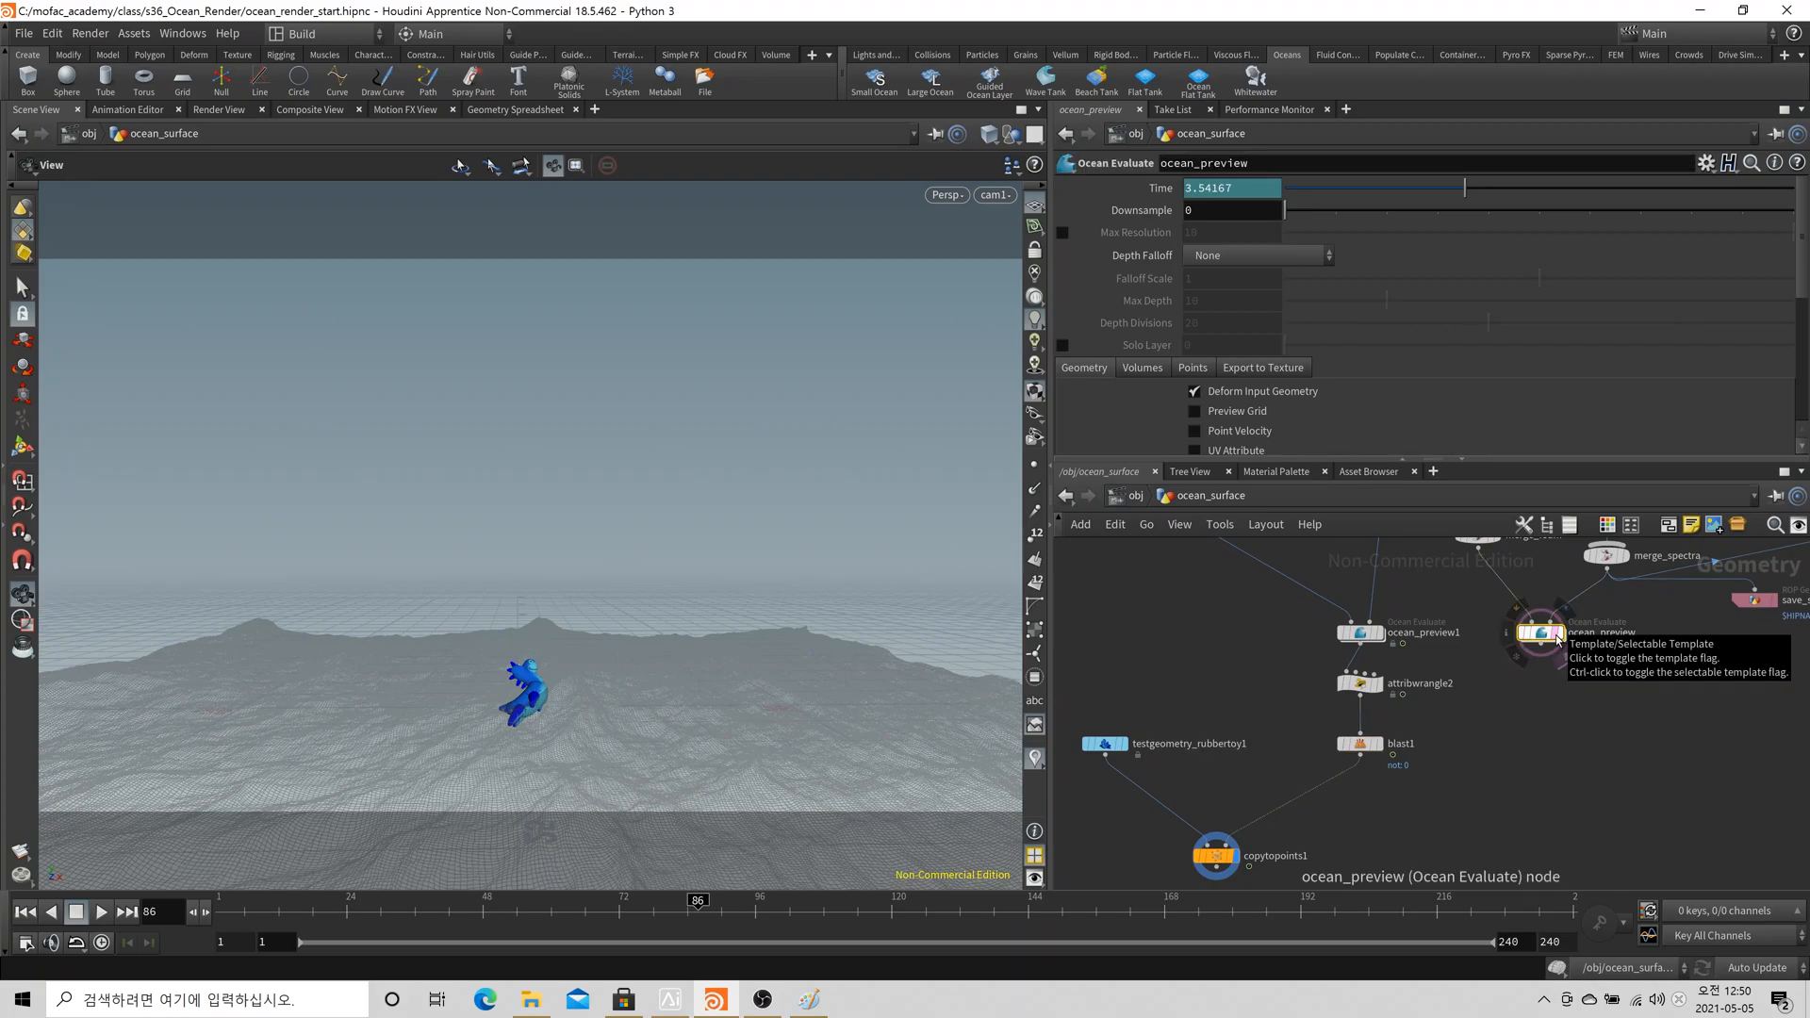
{"action": "left_click", "coordinate": [1558, 641]}
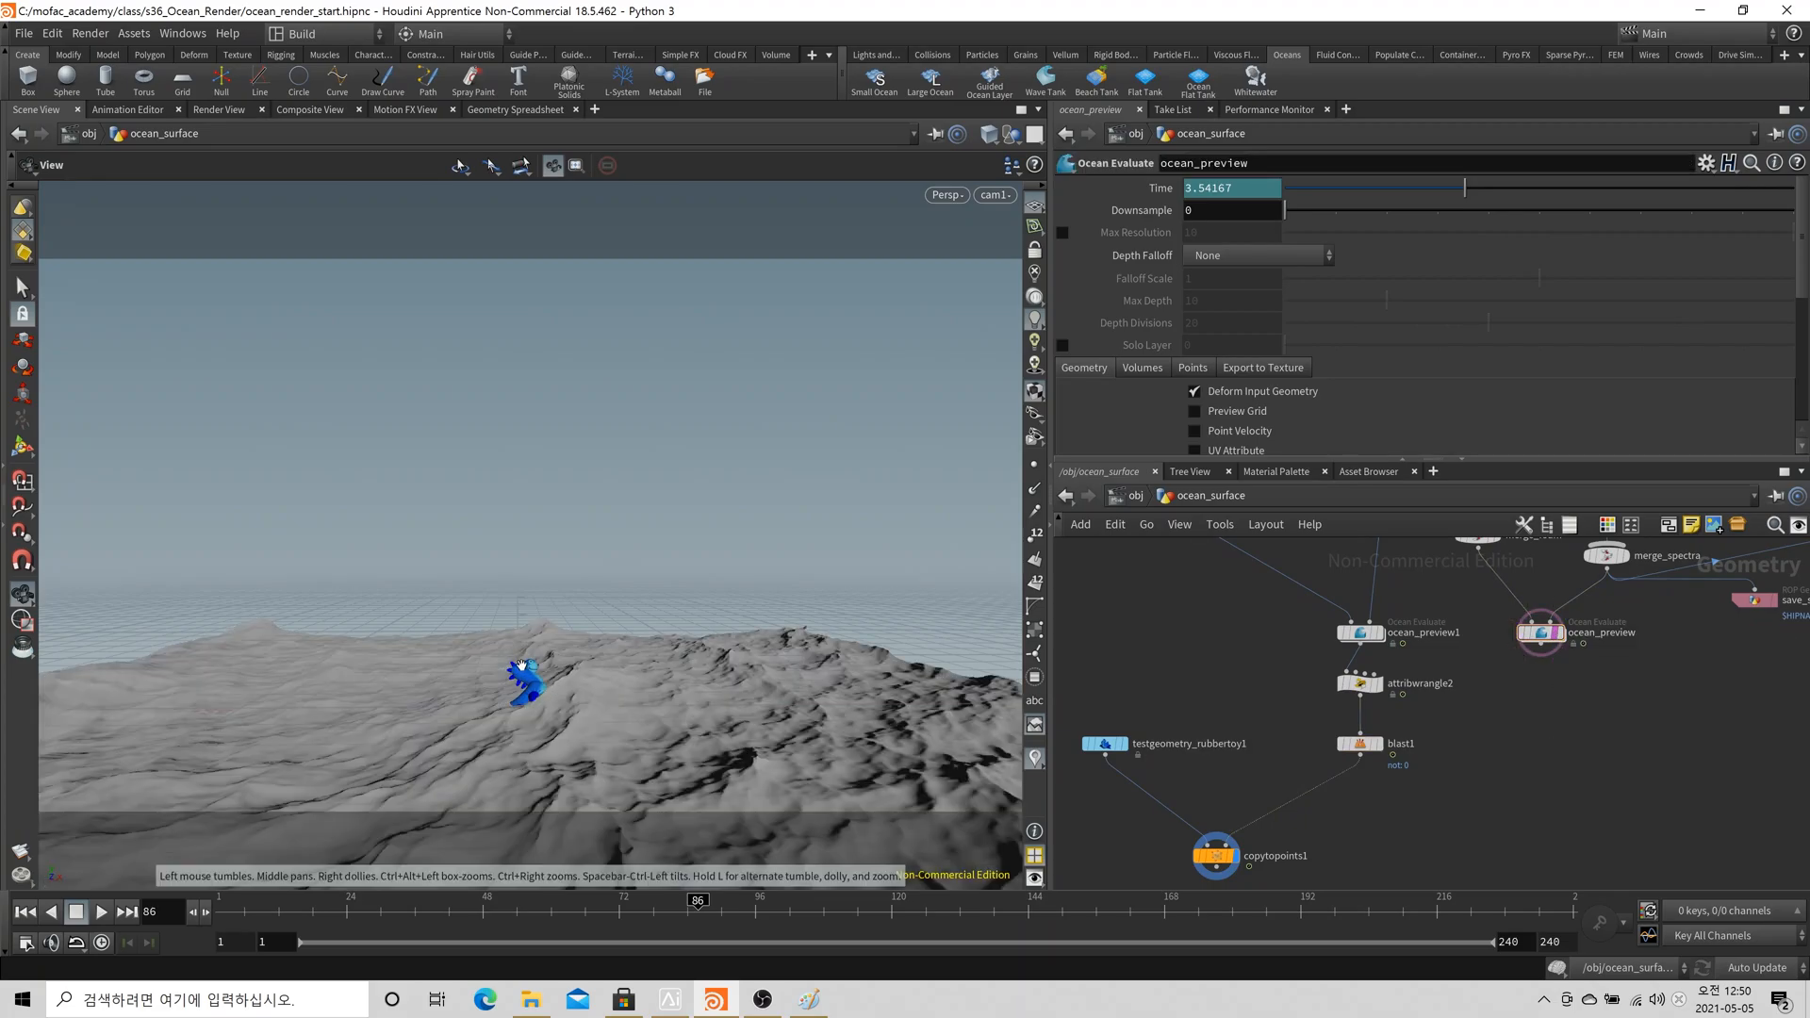
Make a flipbook of the cam1 view, then play and scrub it to examine how the toy moves on the waves
{"action": "left_click", "coordinate": [20, 853]}
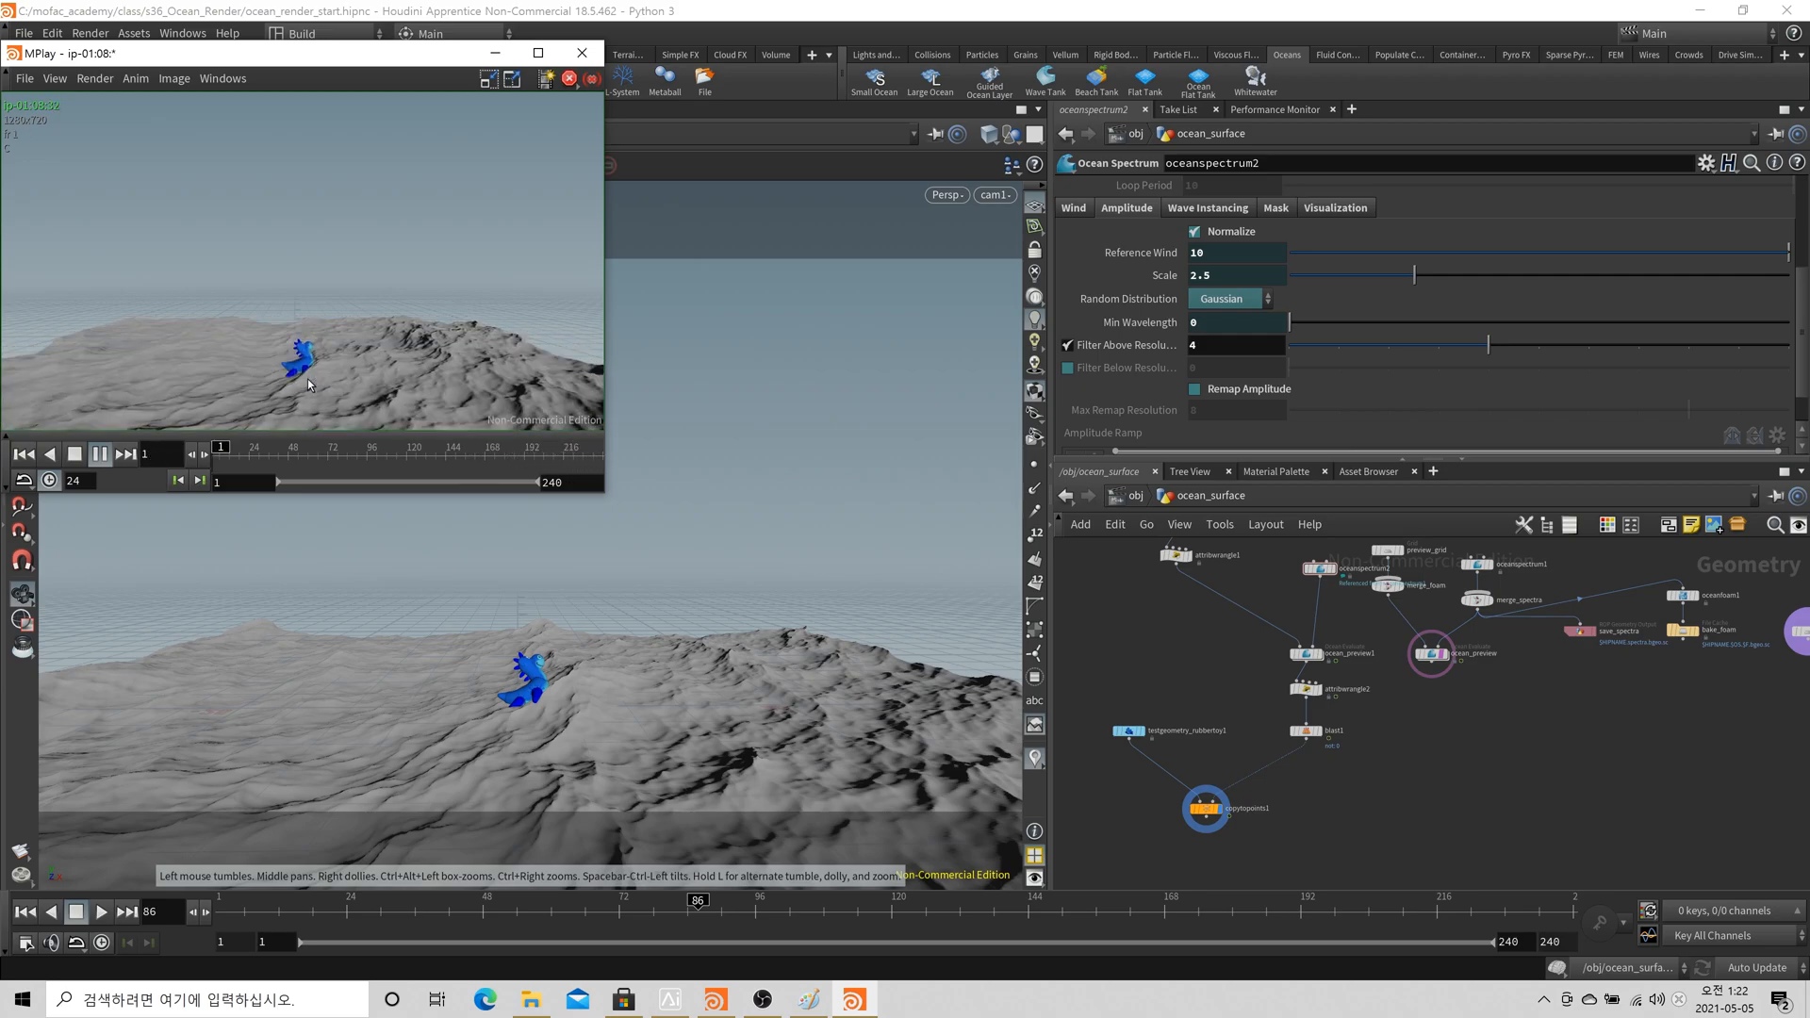
{"action": "left_click", "coordinate": [309, 456]}
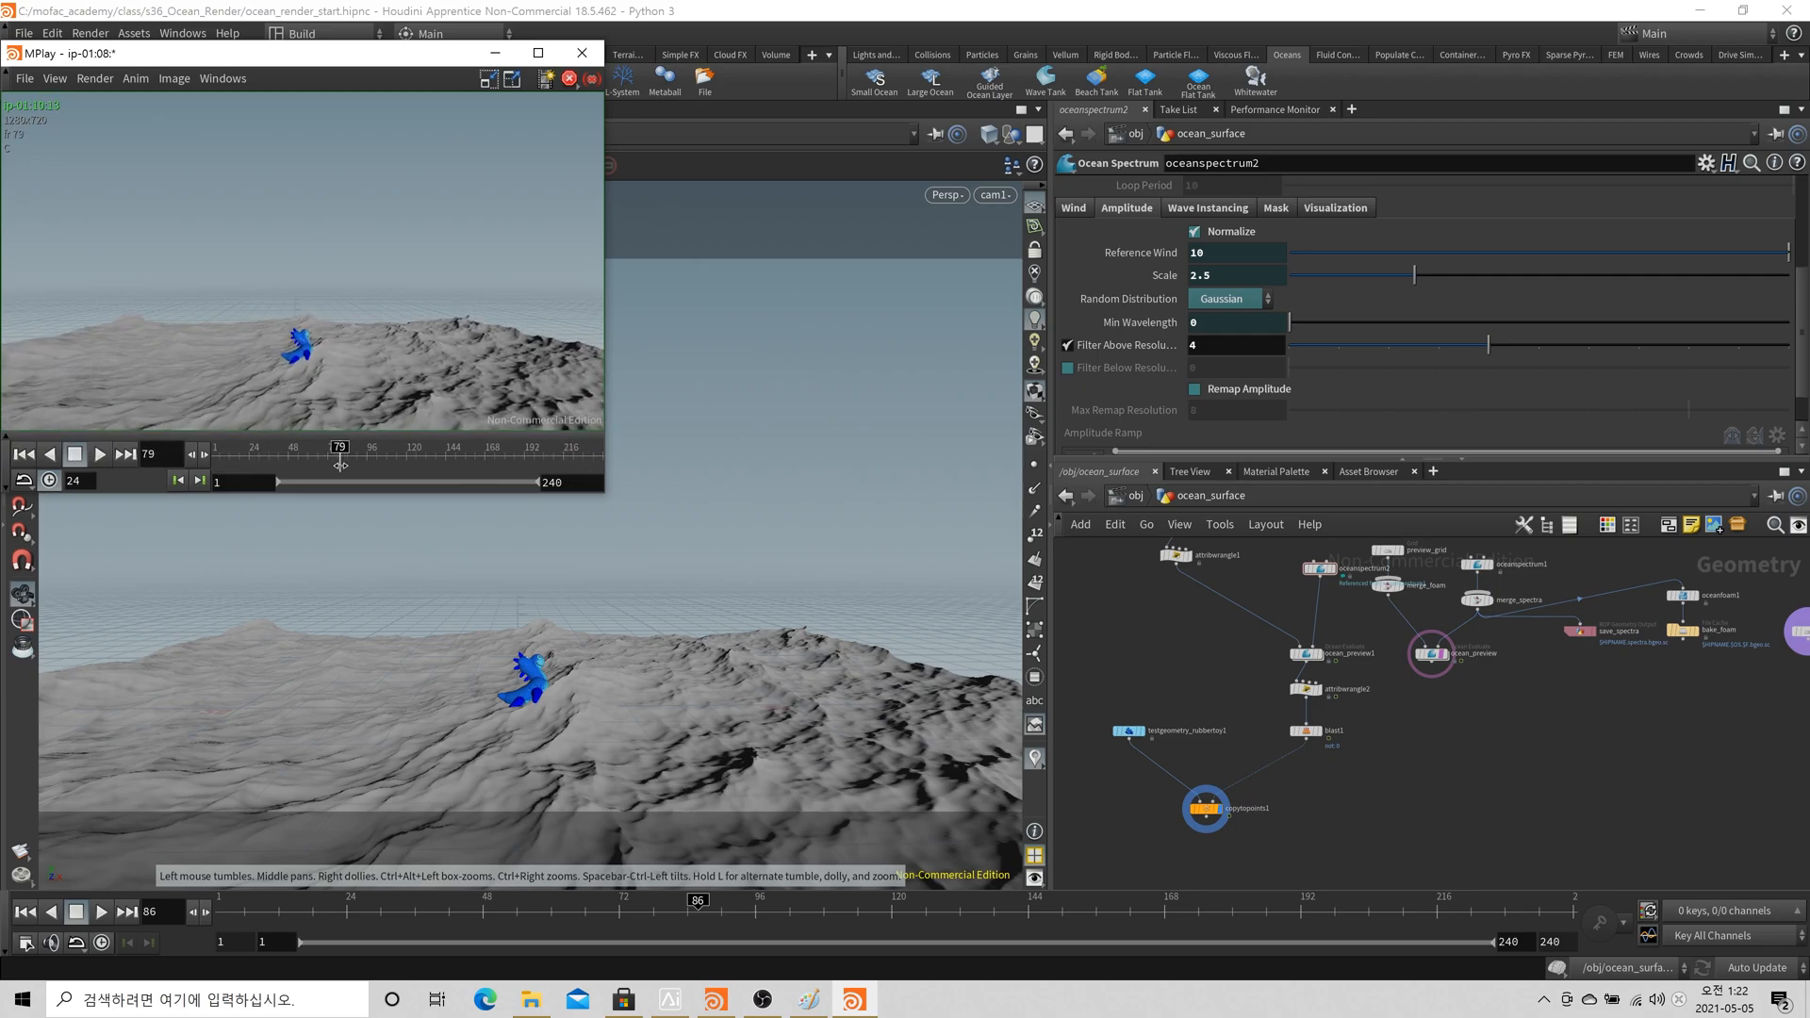
{"action": "left_click_drag", "start_coordinate": [309, 457], "coordinate": [402, 495]}
{"action": "left_click", "coordinate": [100, 454]}
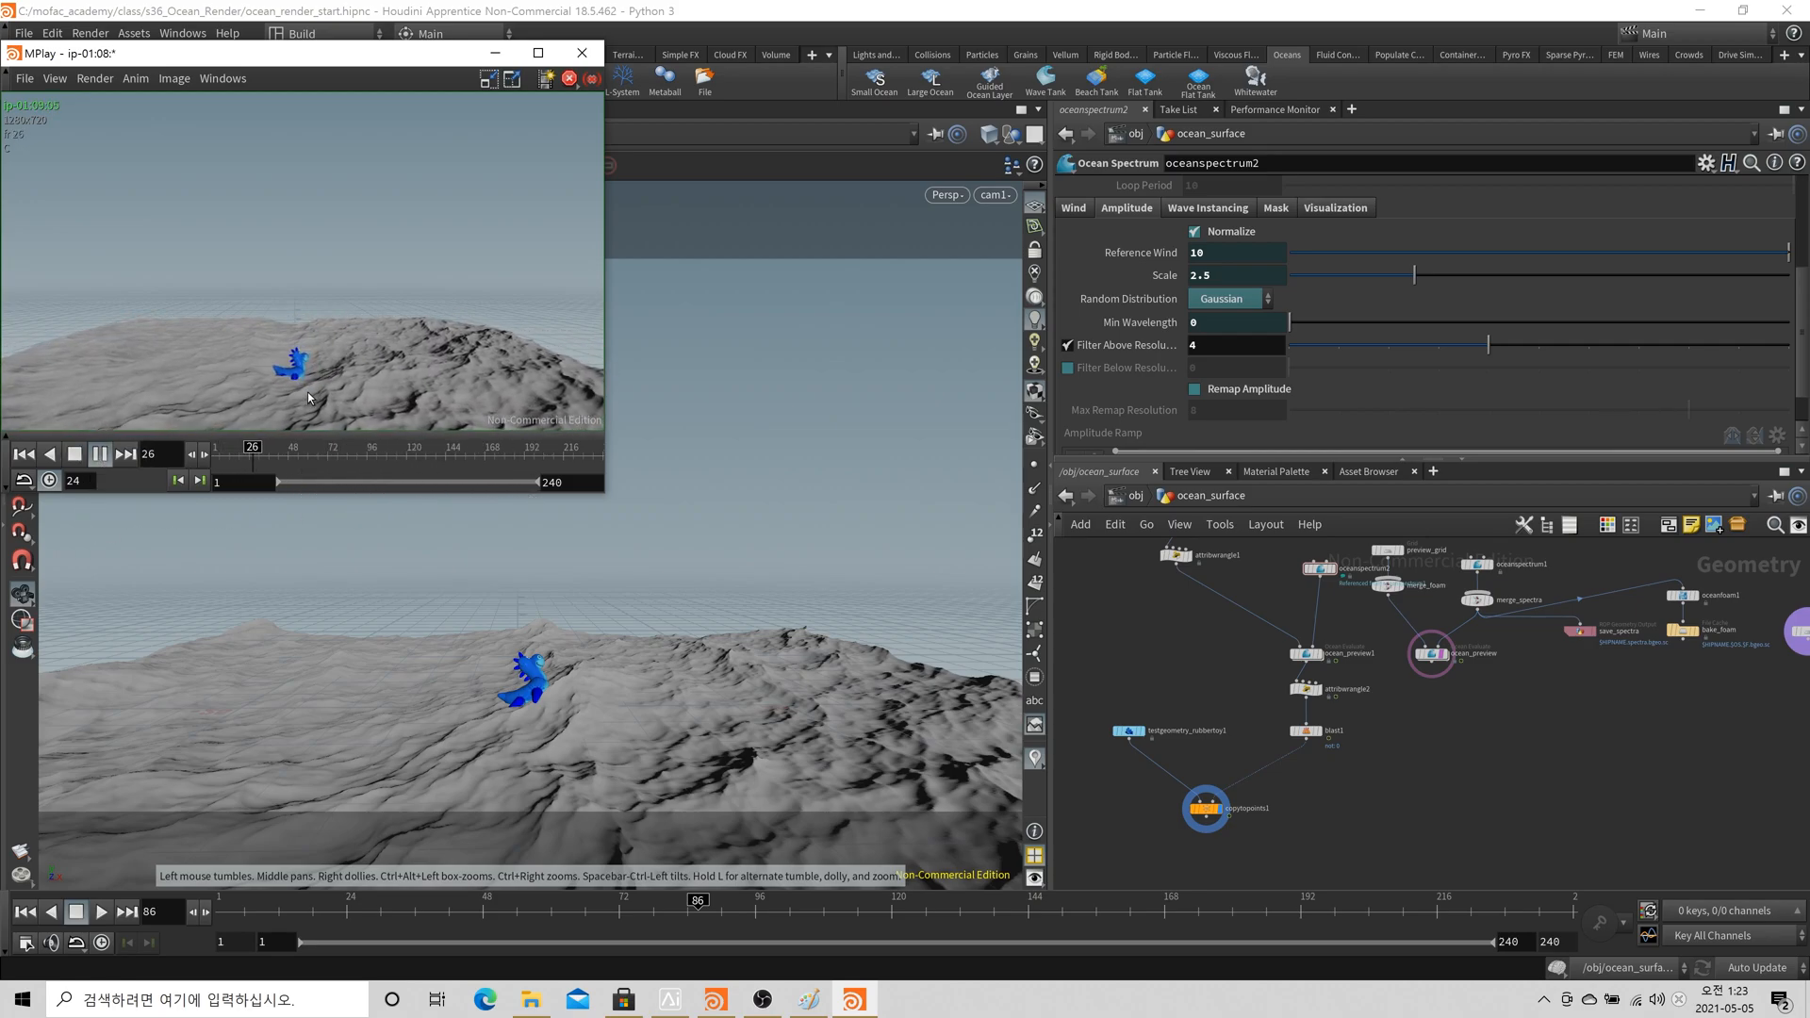
{"action": "left_click", "coordinate": [322, 464]}
{"action": "left_click_drag", "start_coordinate": [322, 465], "coordinate": [318, 466]}
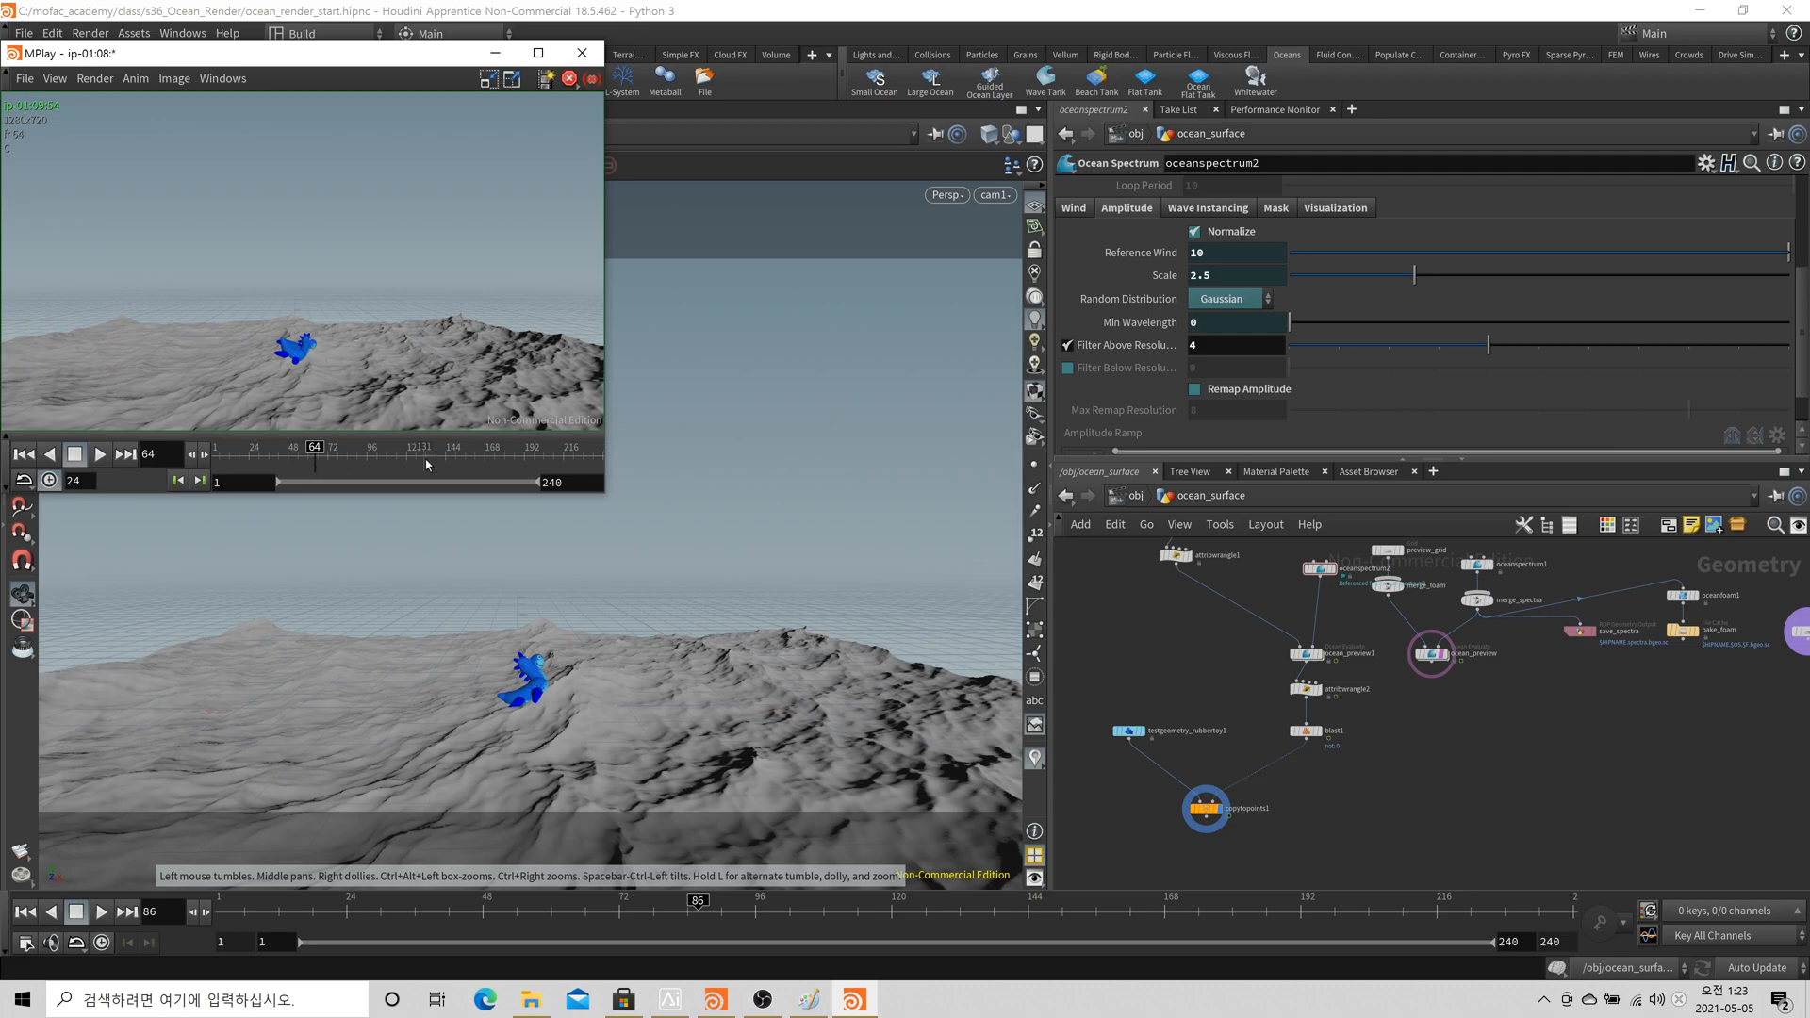
Check attribwrangle1's N and up code, then change the @N line in attribwrangle2 to the local variable "vector n = normalize(p1-p0);"
{"action": "scroll", "coordinate": [1193, 559], "scroll_direction": "up", "scroll_amount": 2}
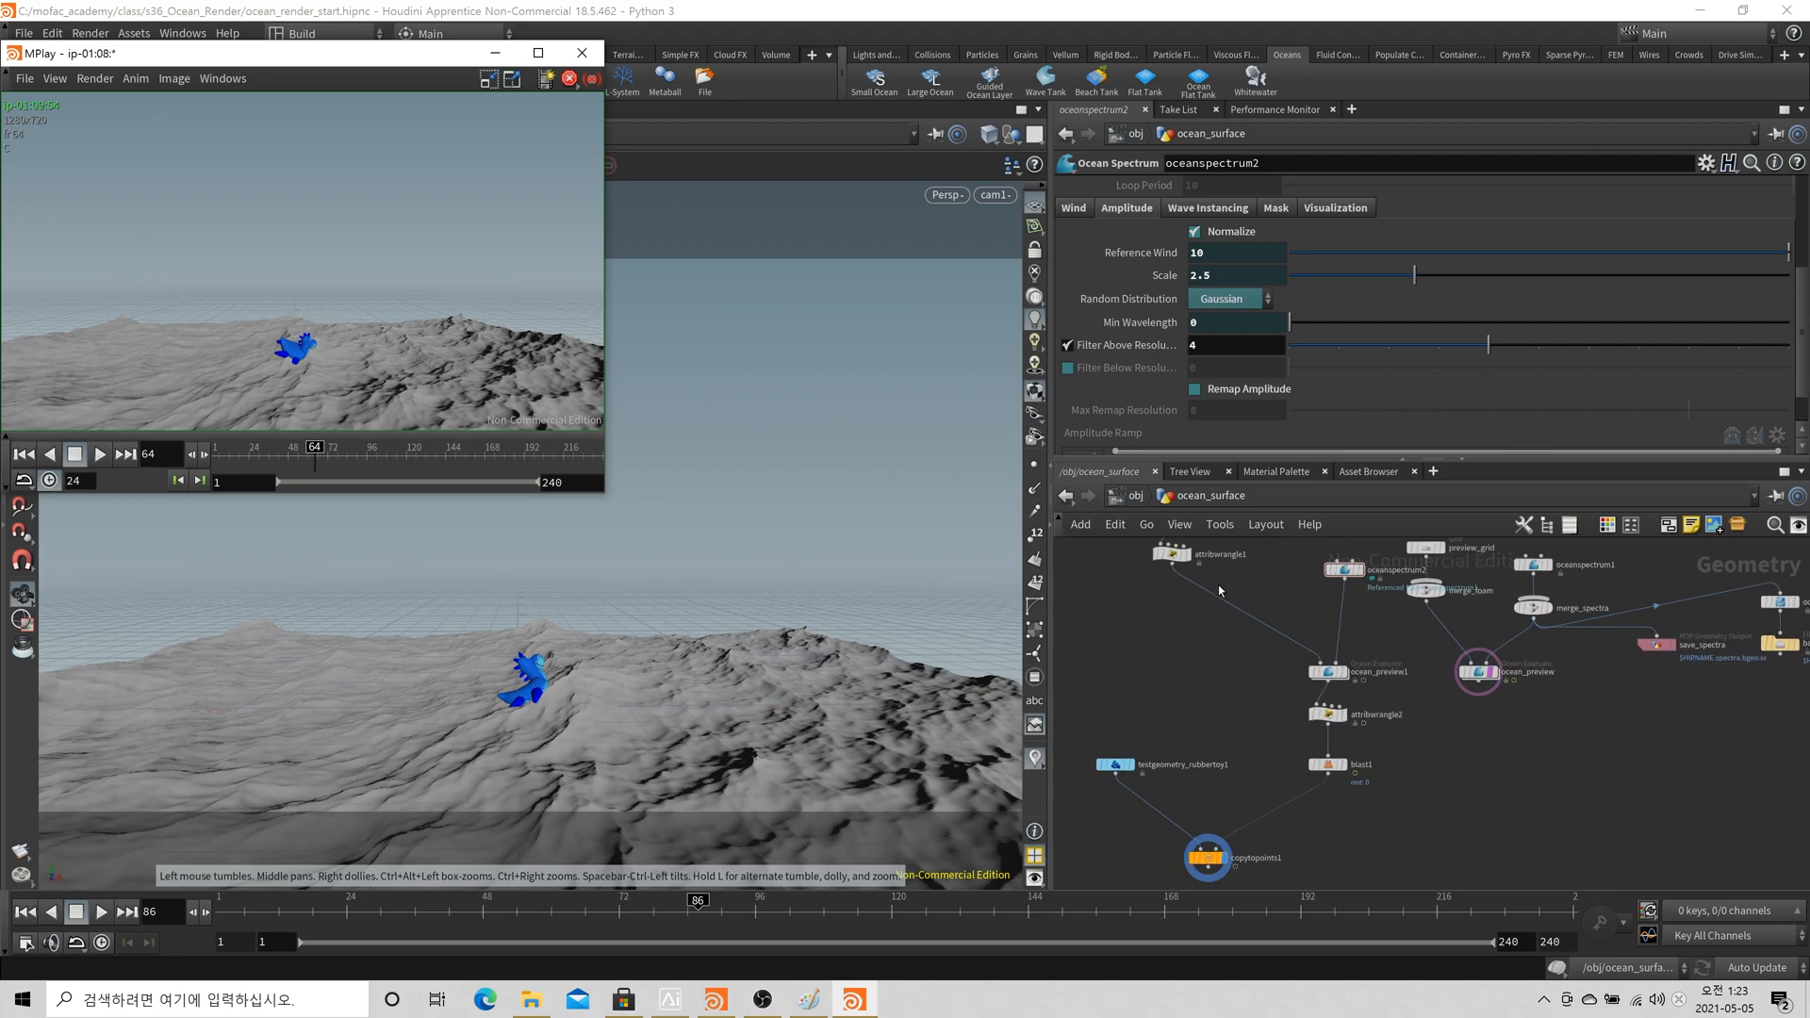
{"action": "left_click", "coordinate": [1174, 554]}
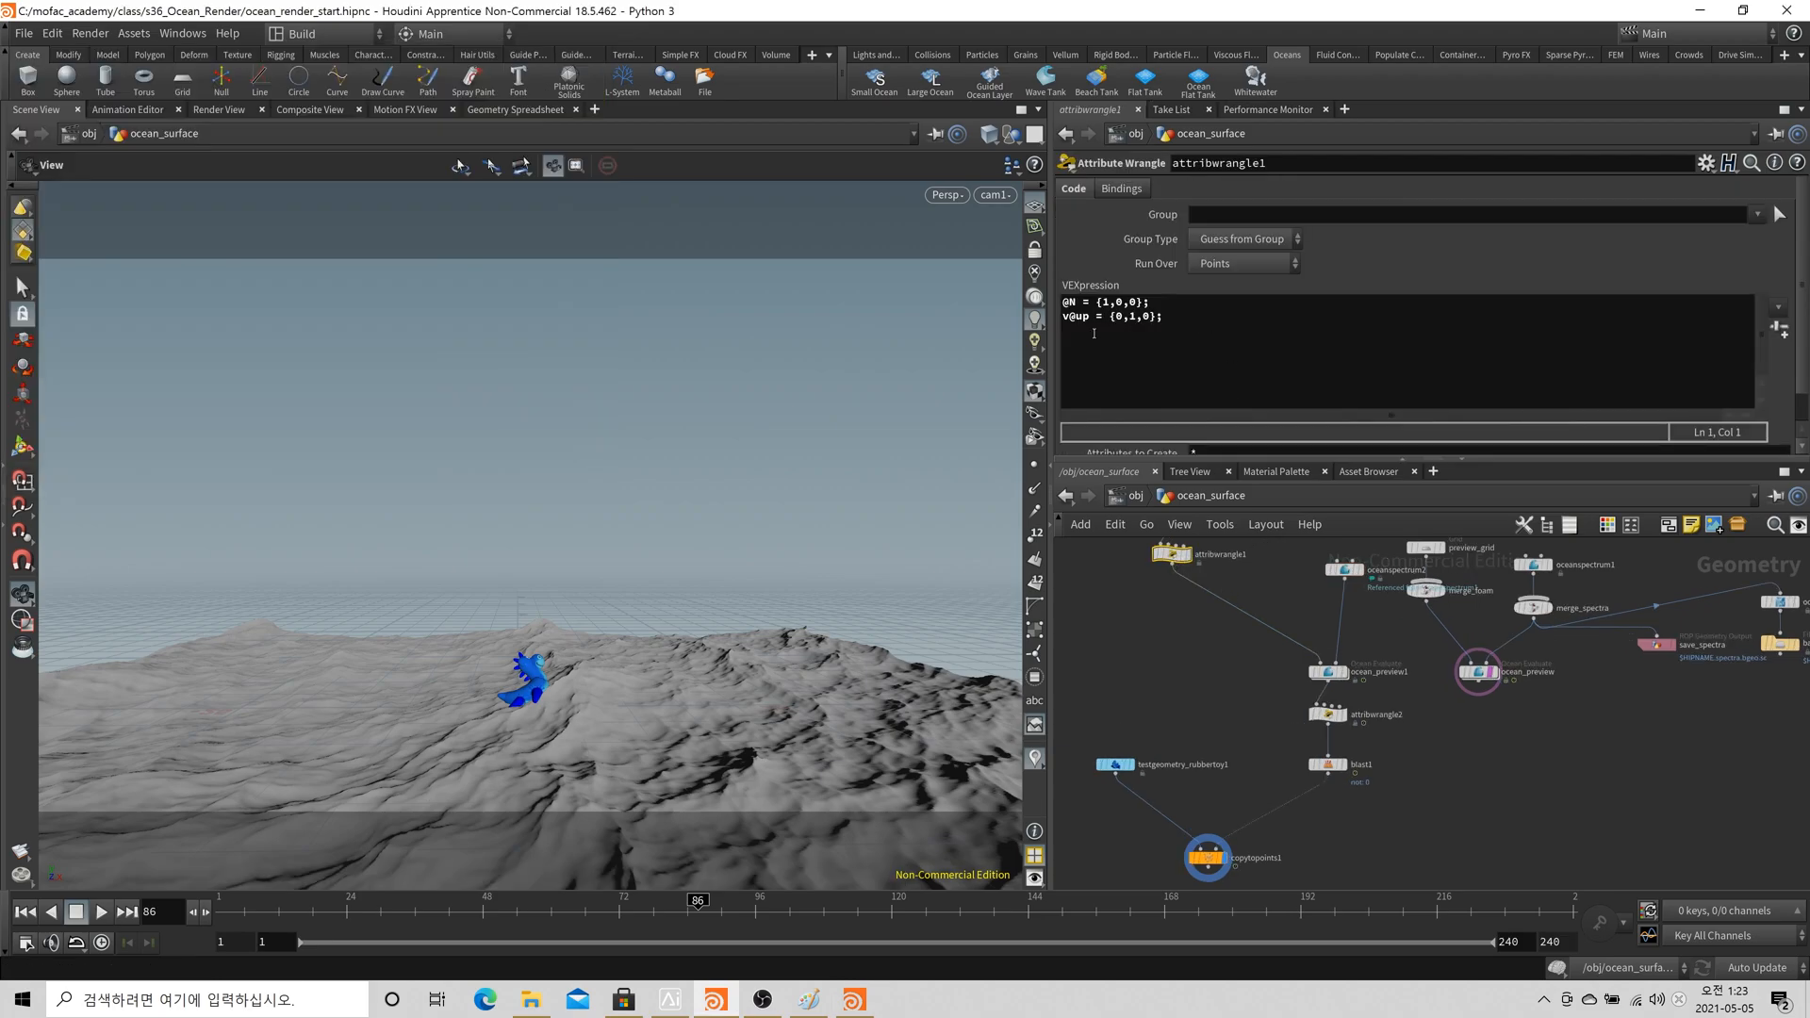
{"action": "left_click", "coordinate": [1327, 714]}
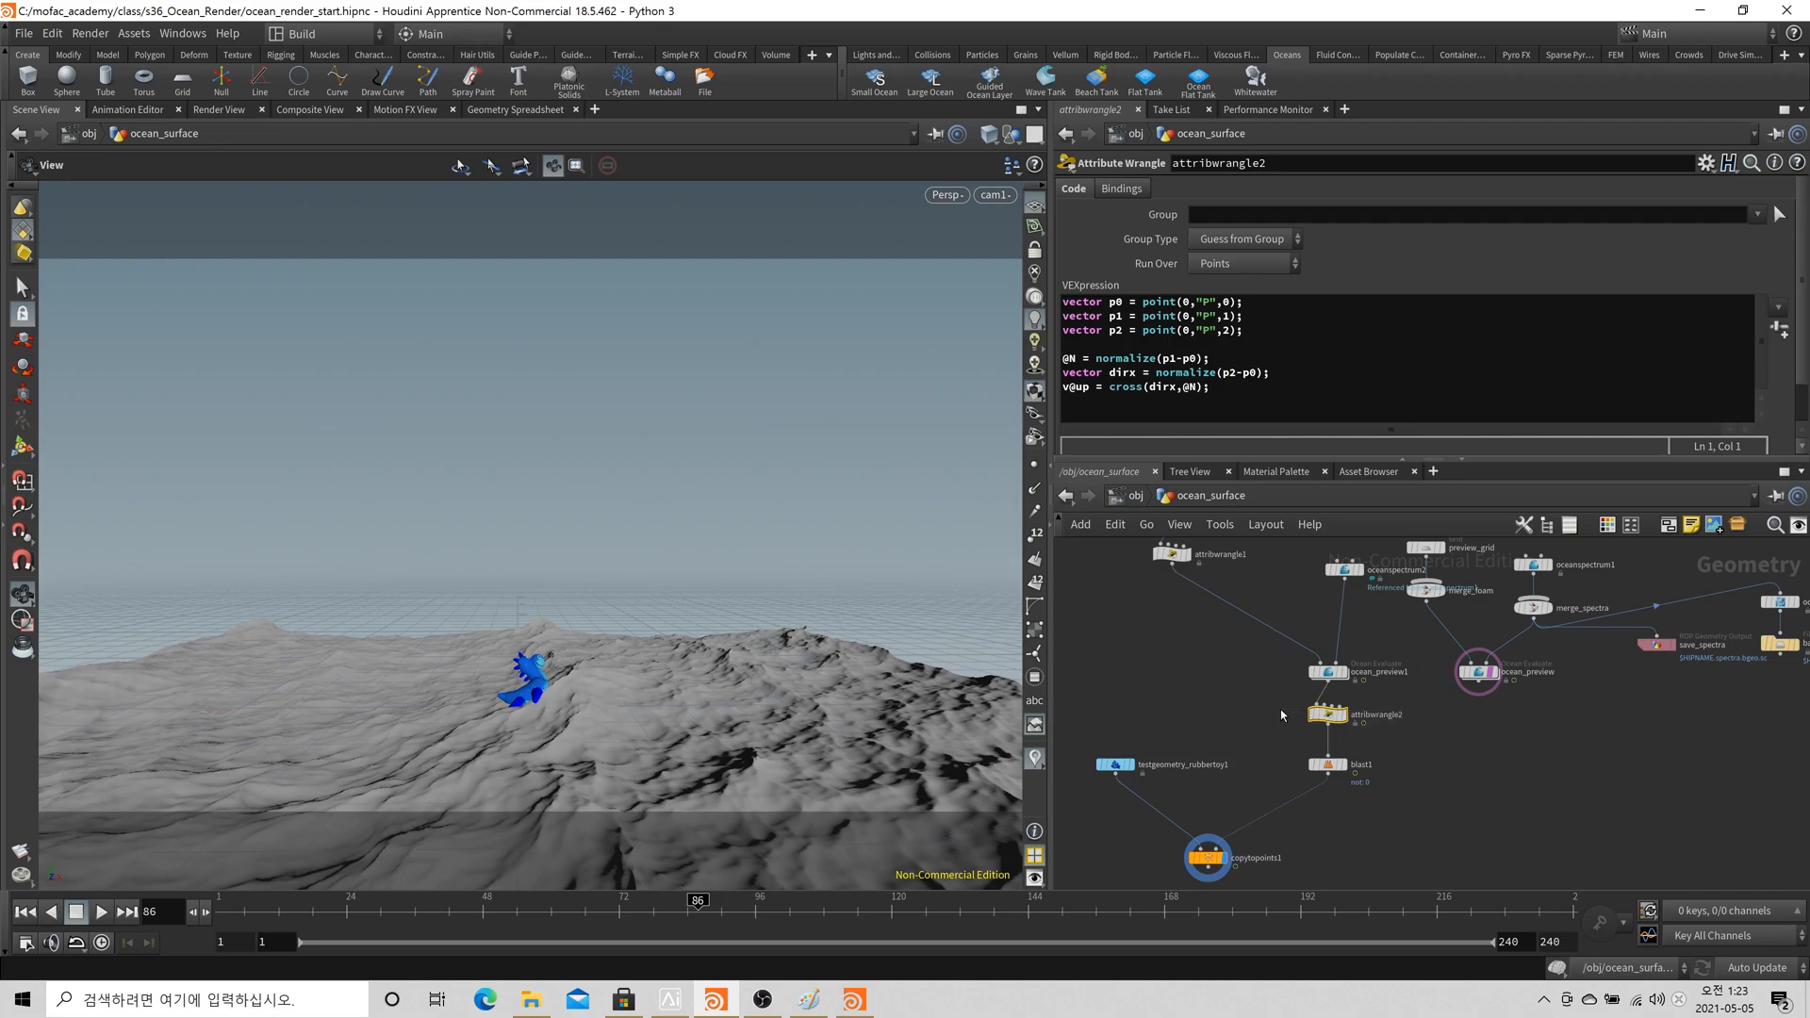
{"action": "left_click", "coordinate": [1092, 347]}
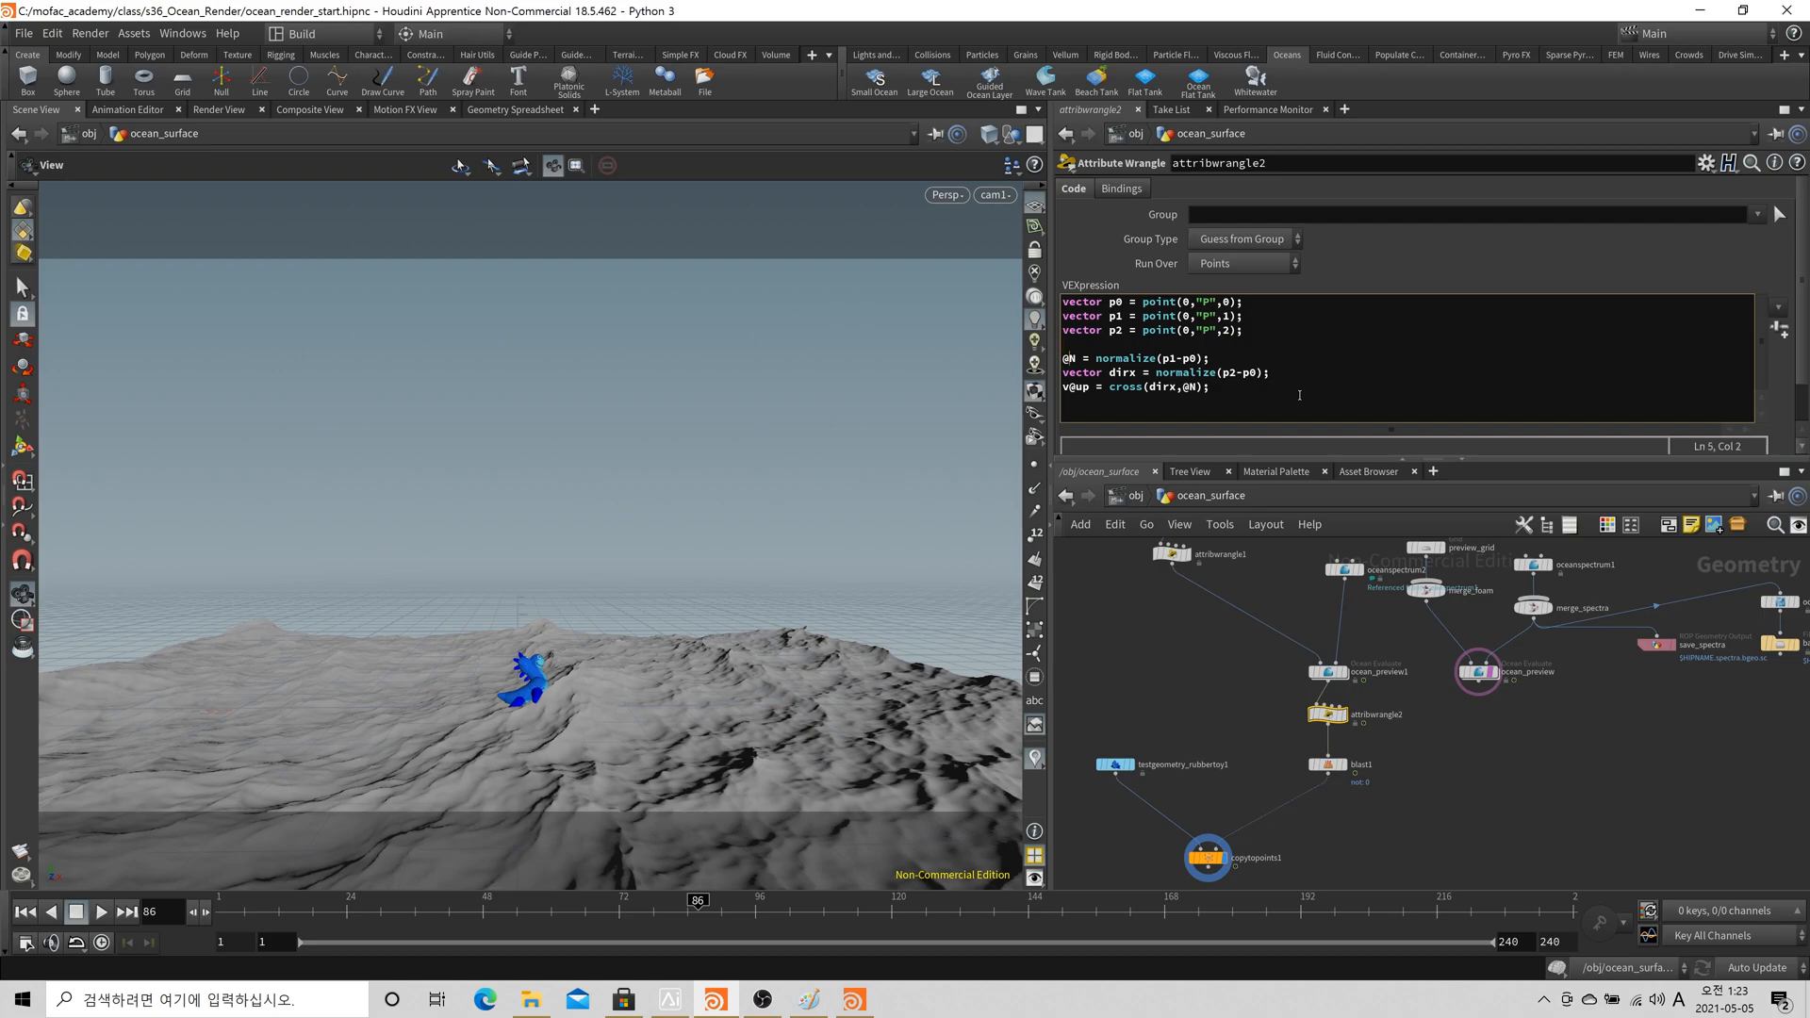
{"action": "key", "text": "BackSpace"}
{"action": "key", "text": "BackSpace"}
{"action": "type", "text": "vector n"}
{"action": "key", "text": "Escape"}
{"action": "key", "text": "Left"}
{"action": "key", "text": "Left"}
{"action": "key", "text": "Down"}
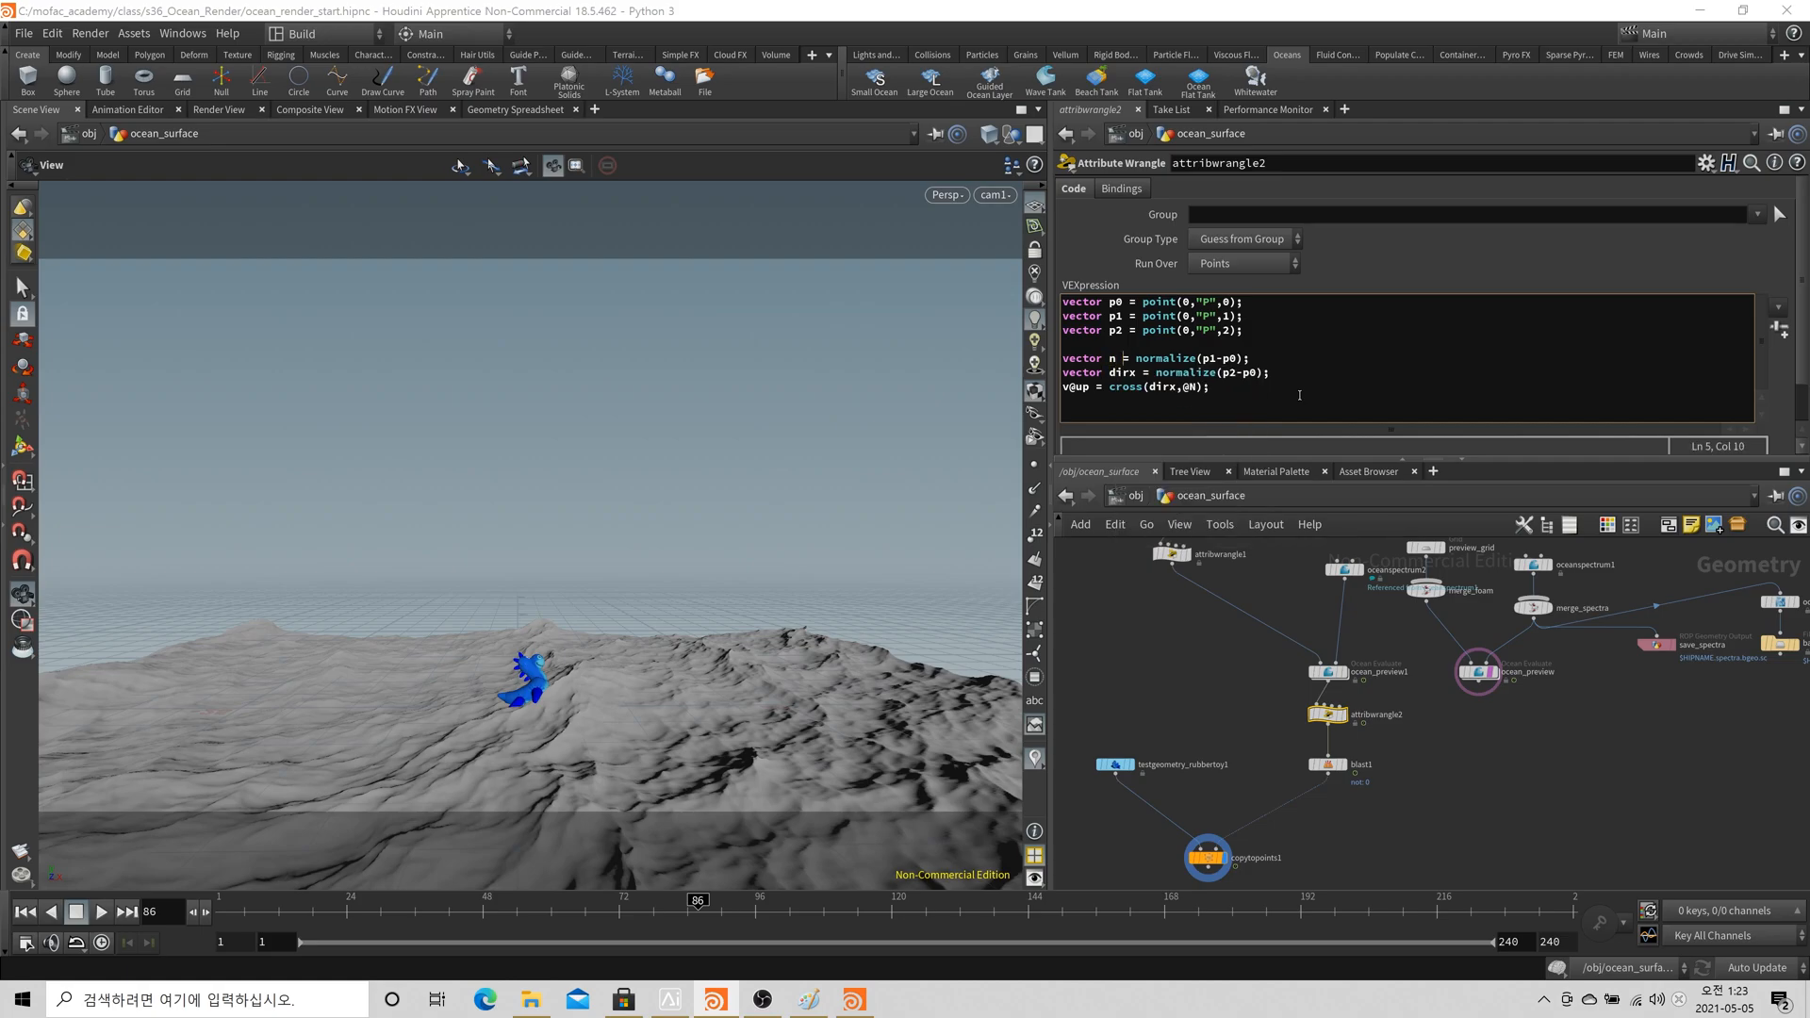
Change the v@up line in attribwrangle2 to the local variable "vector u = cross(dirx,@N);"
{"action": "key", "text": "BackSpace"}
{"action": "key", "text": "BackSpace"}
{"action": "key", "text": "BackSpace"}
{"action": "key", "text": "BackSpace"}
{"action": "type", "text": "vector u"}
{"action": "key", "text": "Right"}
Below a blank line in attribwrangle2, blend the initial and computed directions with "@N = lerp(@N, n, 0.25);"
{"action": "key", "text": "Return"}
{"action": "key", "text": "Return"}
{"action": "type", "text": "@M"}
{"action": "key", "text": "BackSpace"}
{"action": "key", "text": "Num_Lock"}
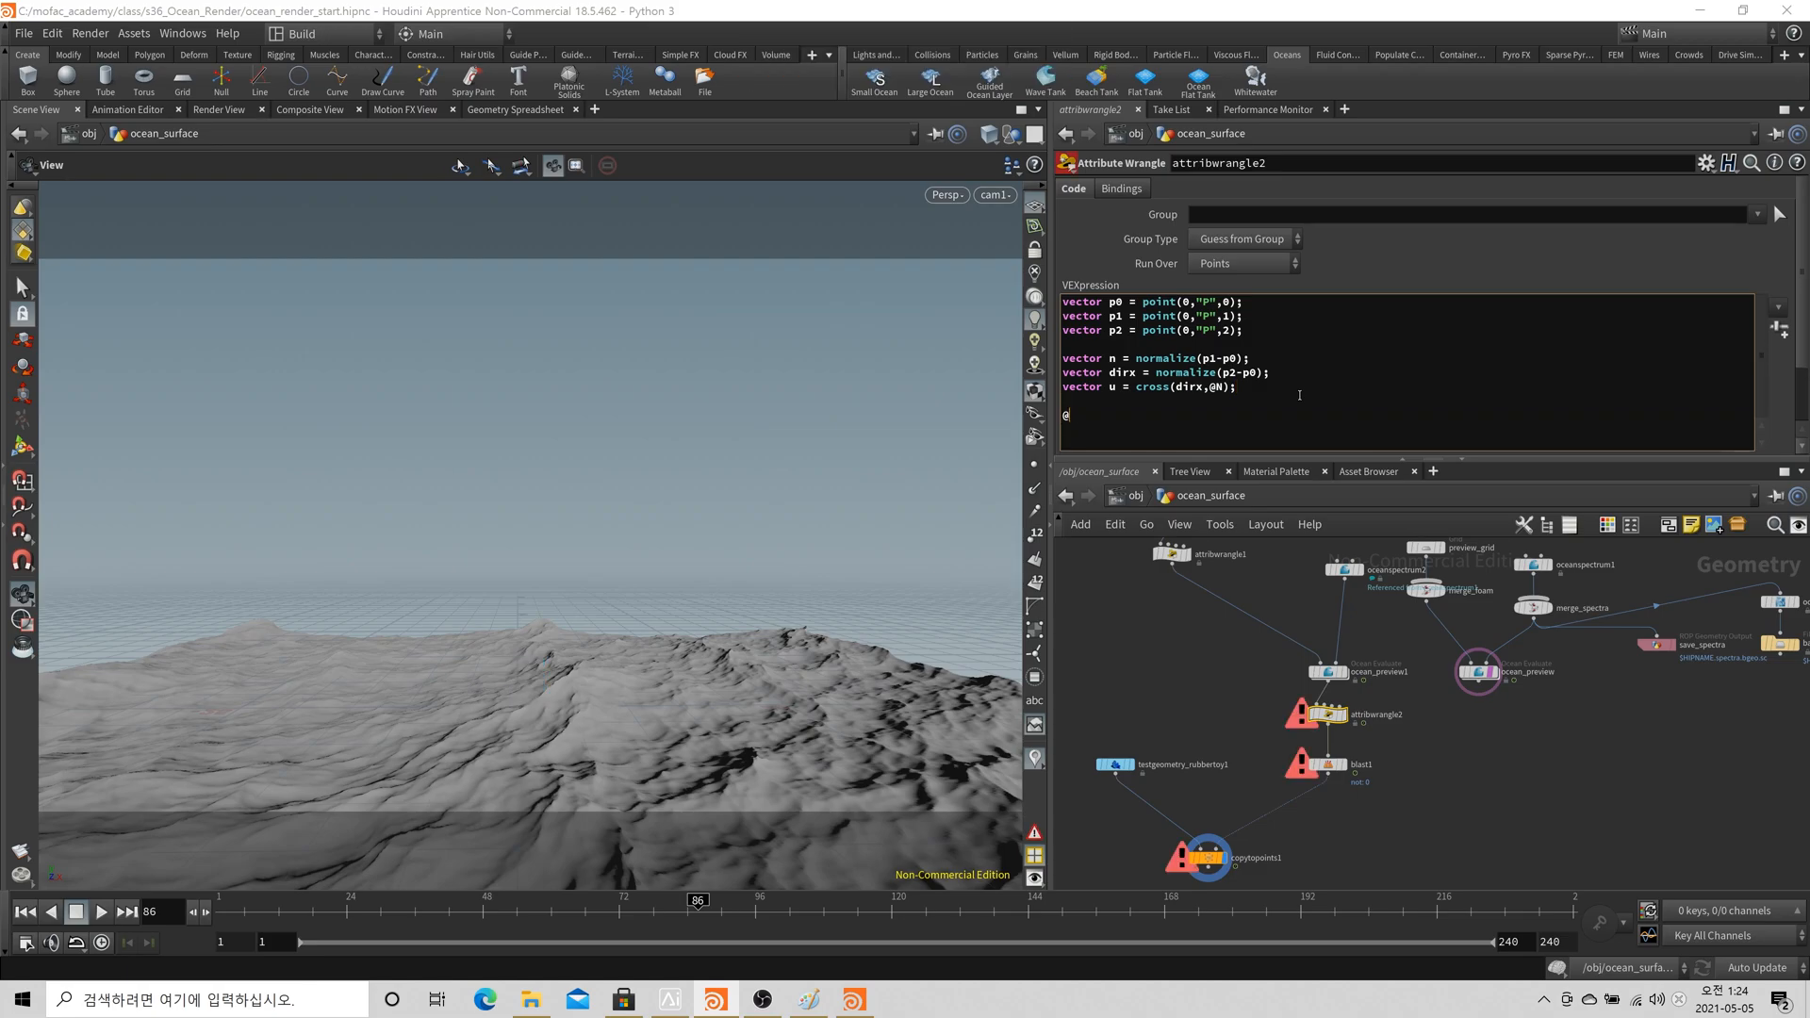
{"action": "type", "text": "N = lerp(@"}
{"action": "left_click", "coordinate": [1171, 554]}
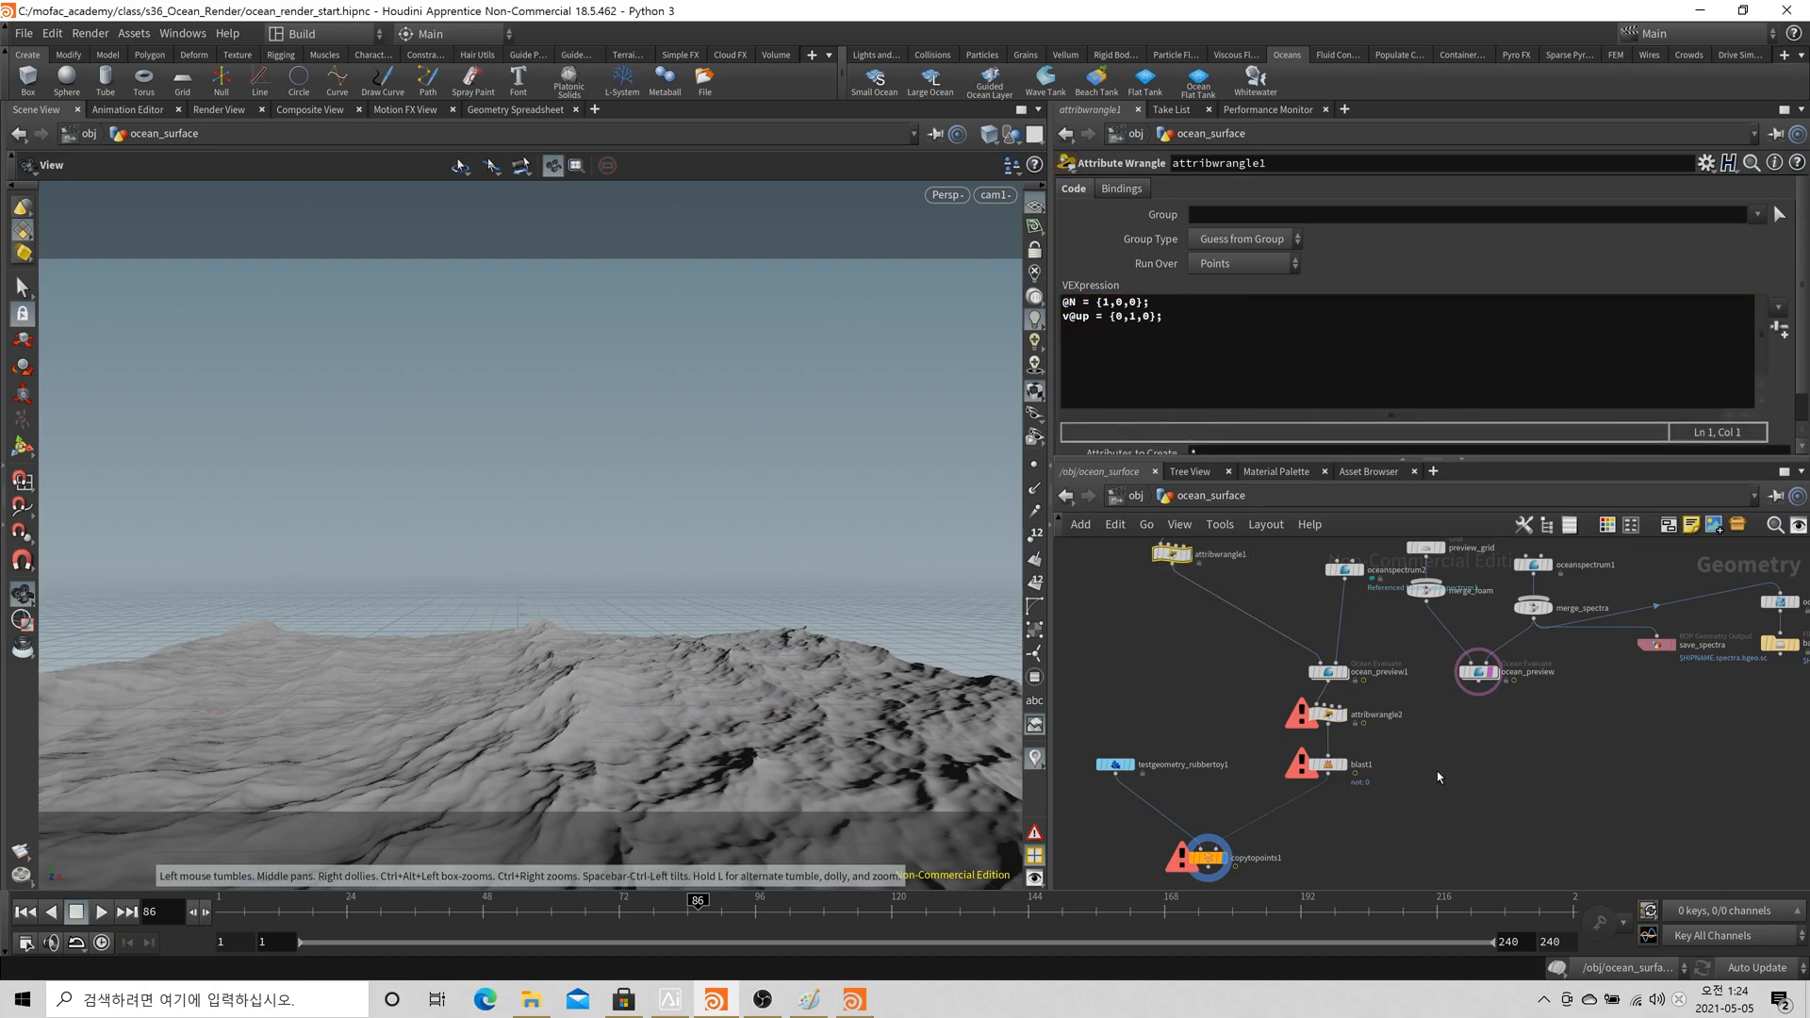
{"action": "left_click", "coordinate": [1327, 714]}
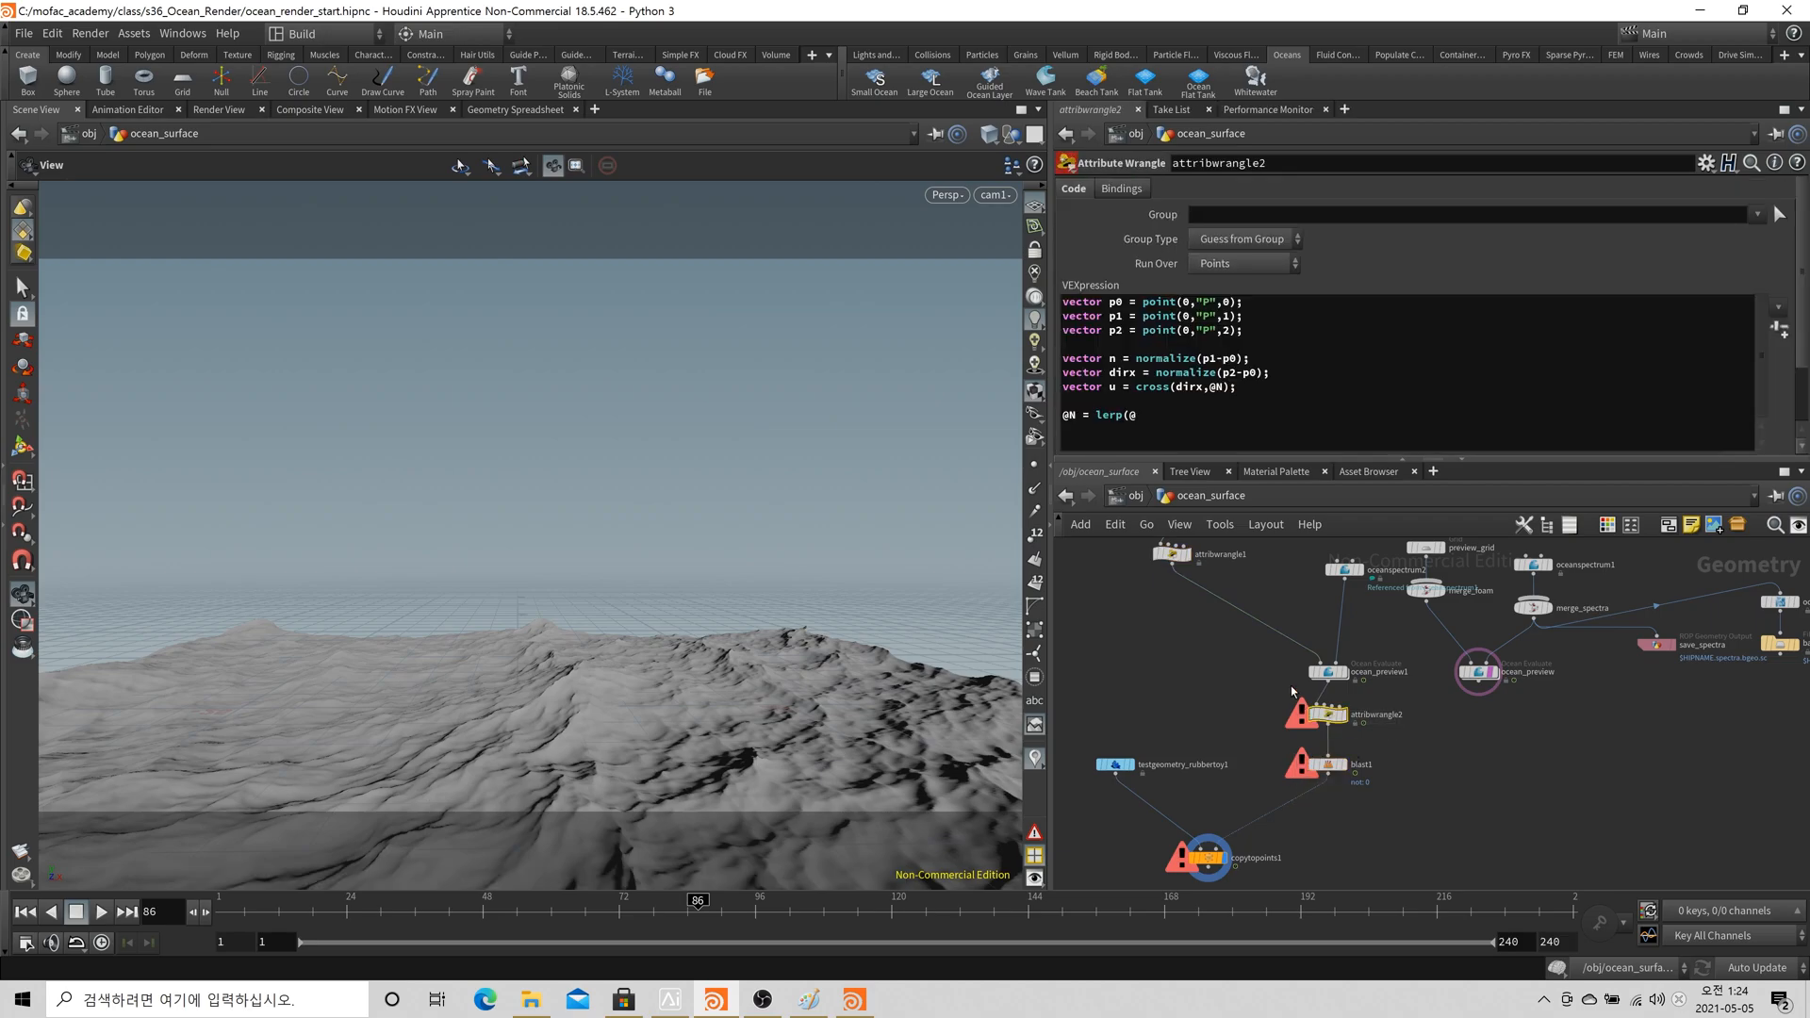
{"action": "left_click", "coordinate": [1157, 415]}
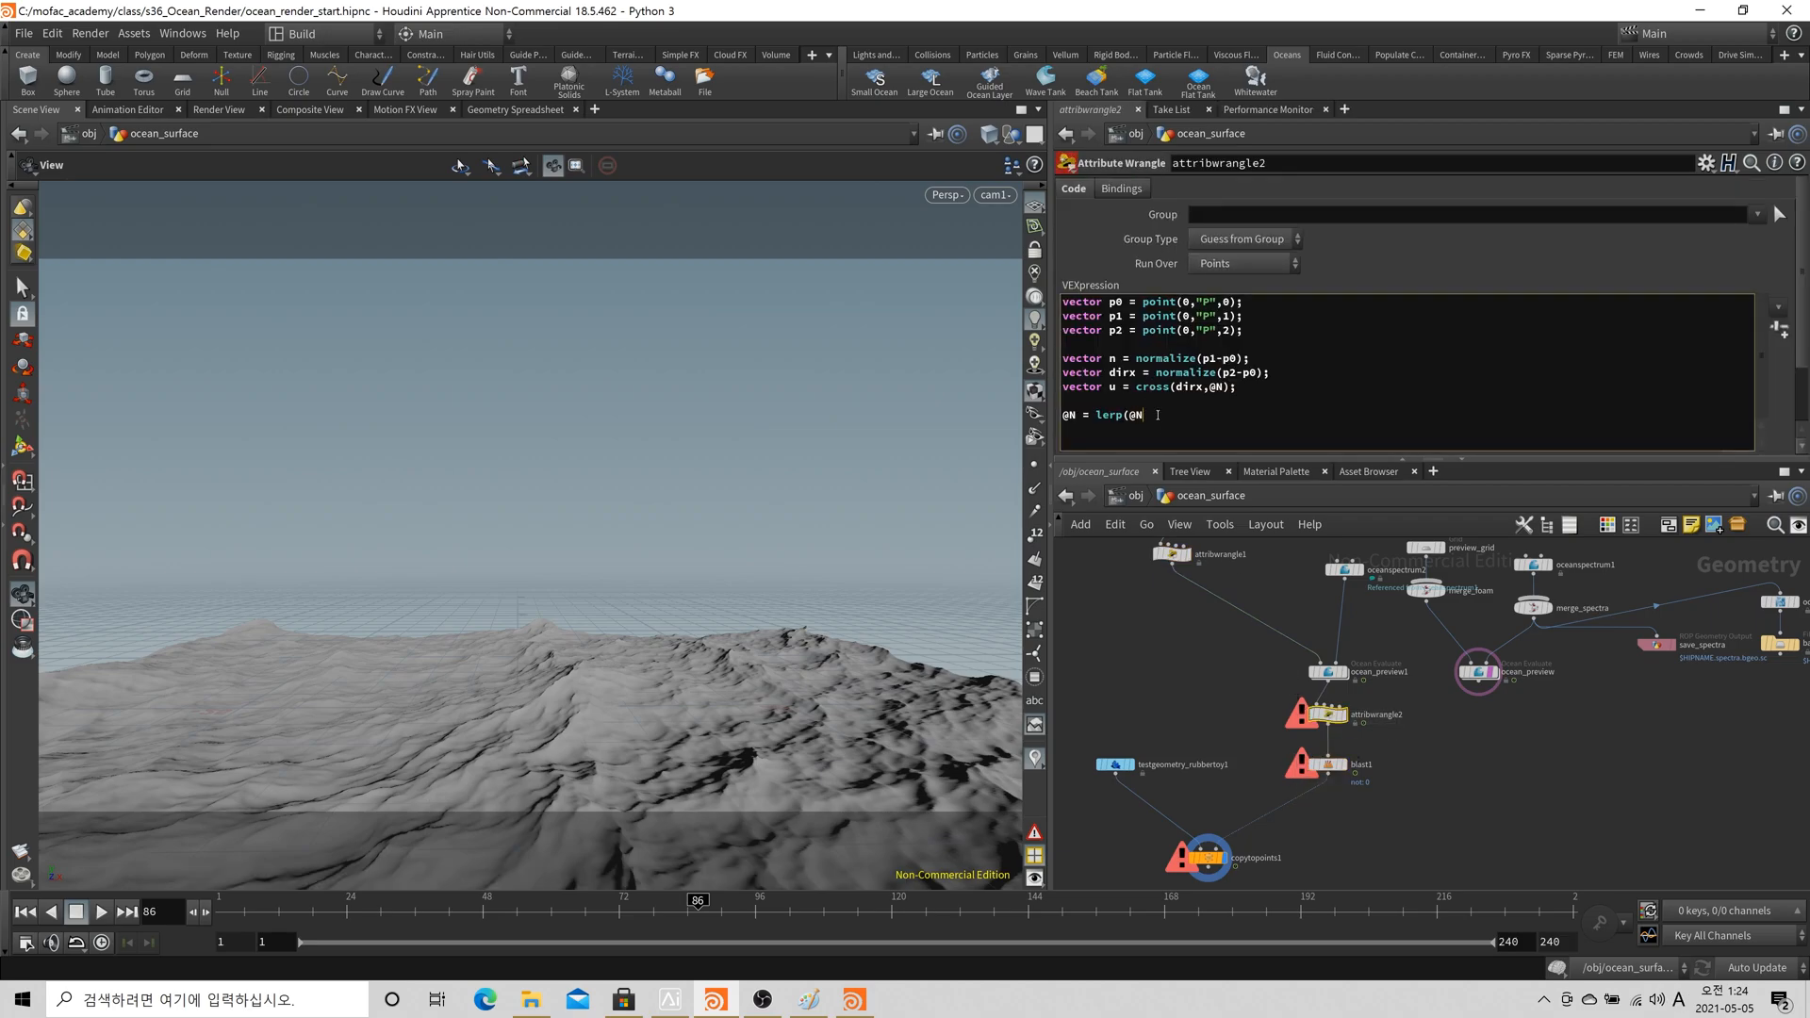
{"action": "type", "text": "N, n "}
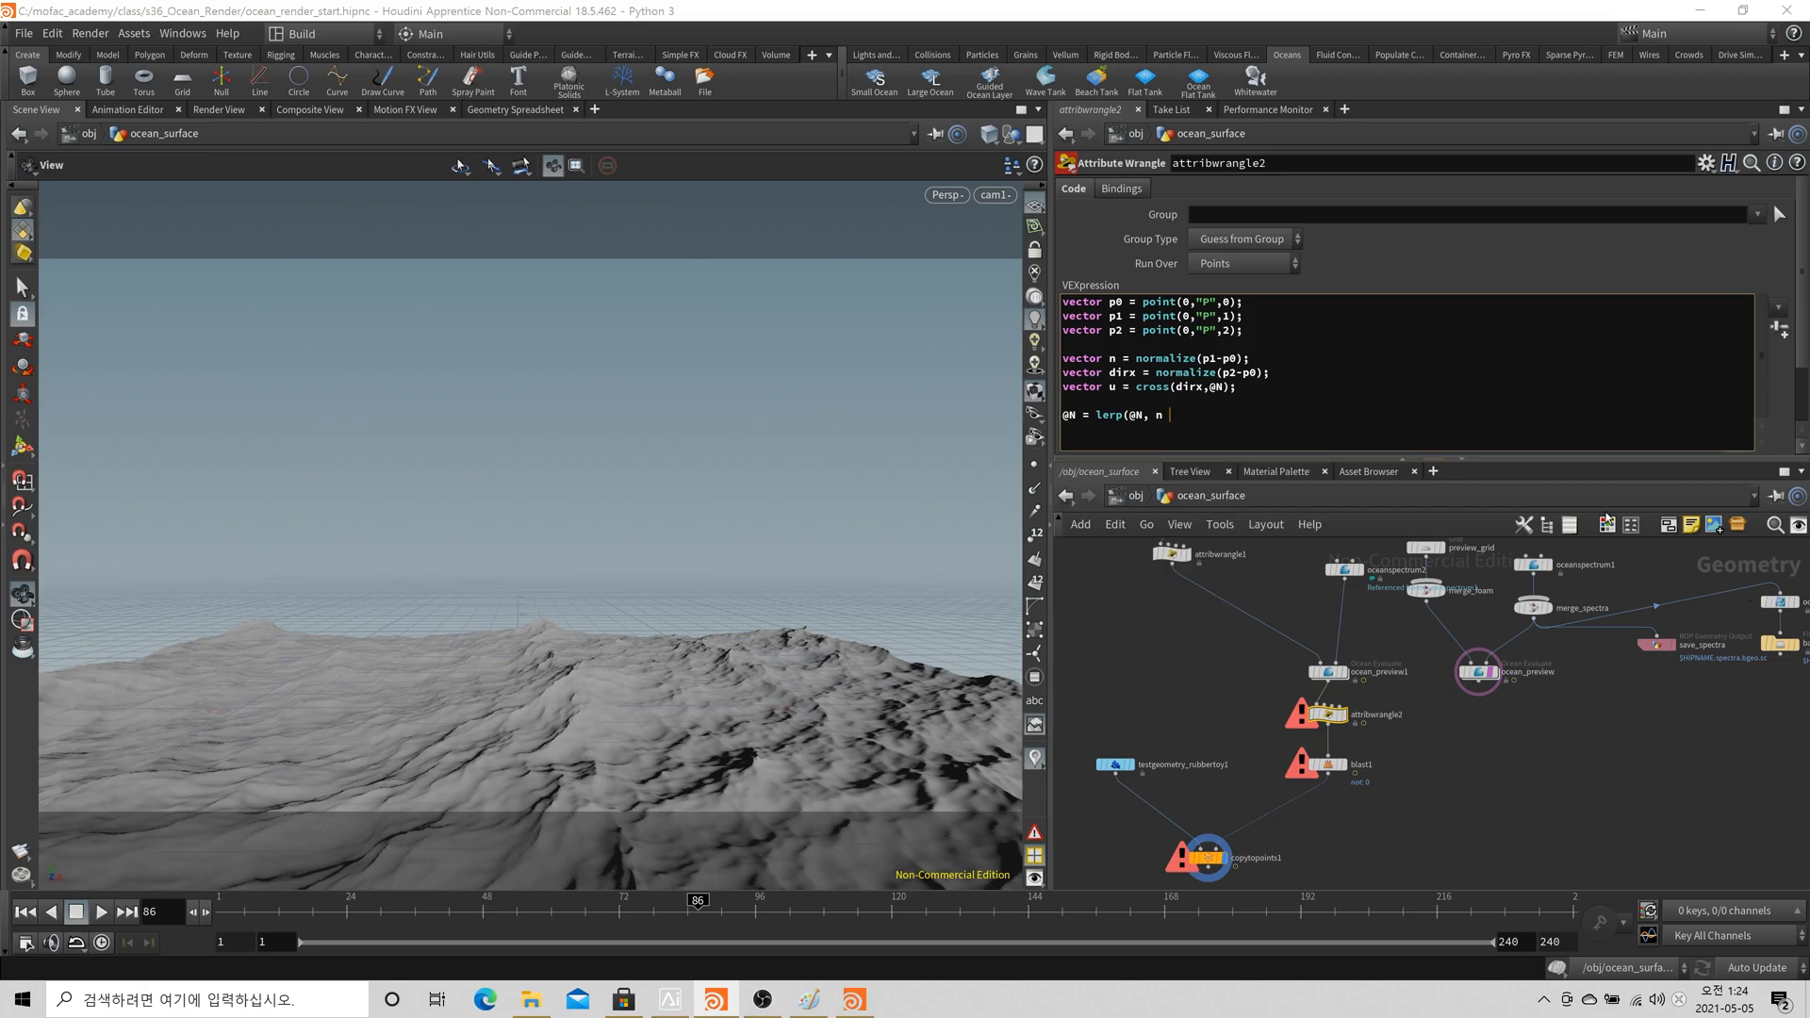
{"action": "type", "text": ", "}
{"action": "type", "text": "0.25"}
{"action": "type", "text": ";"}
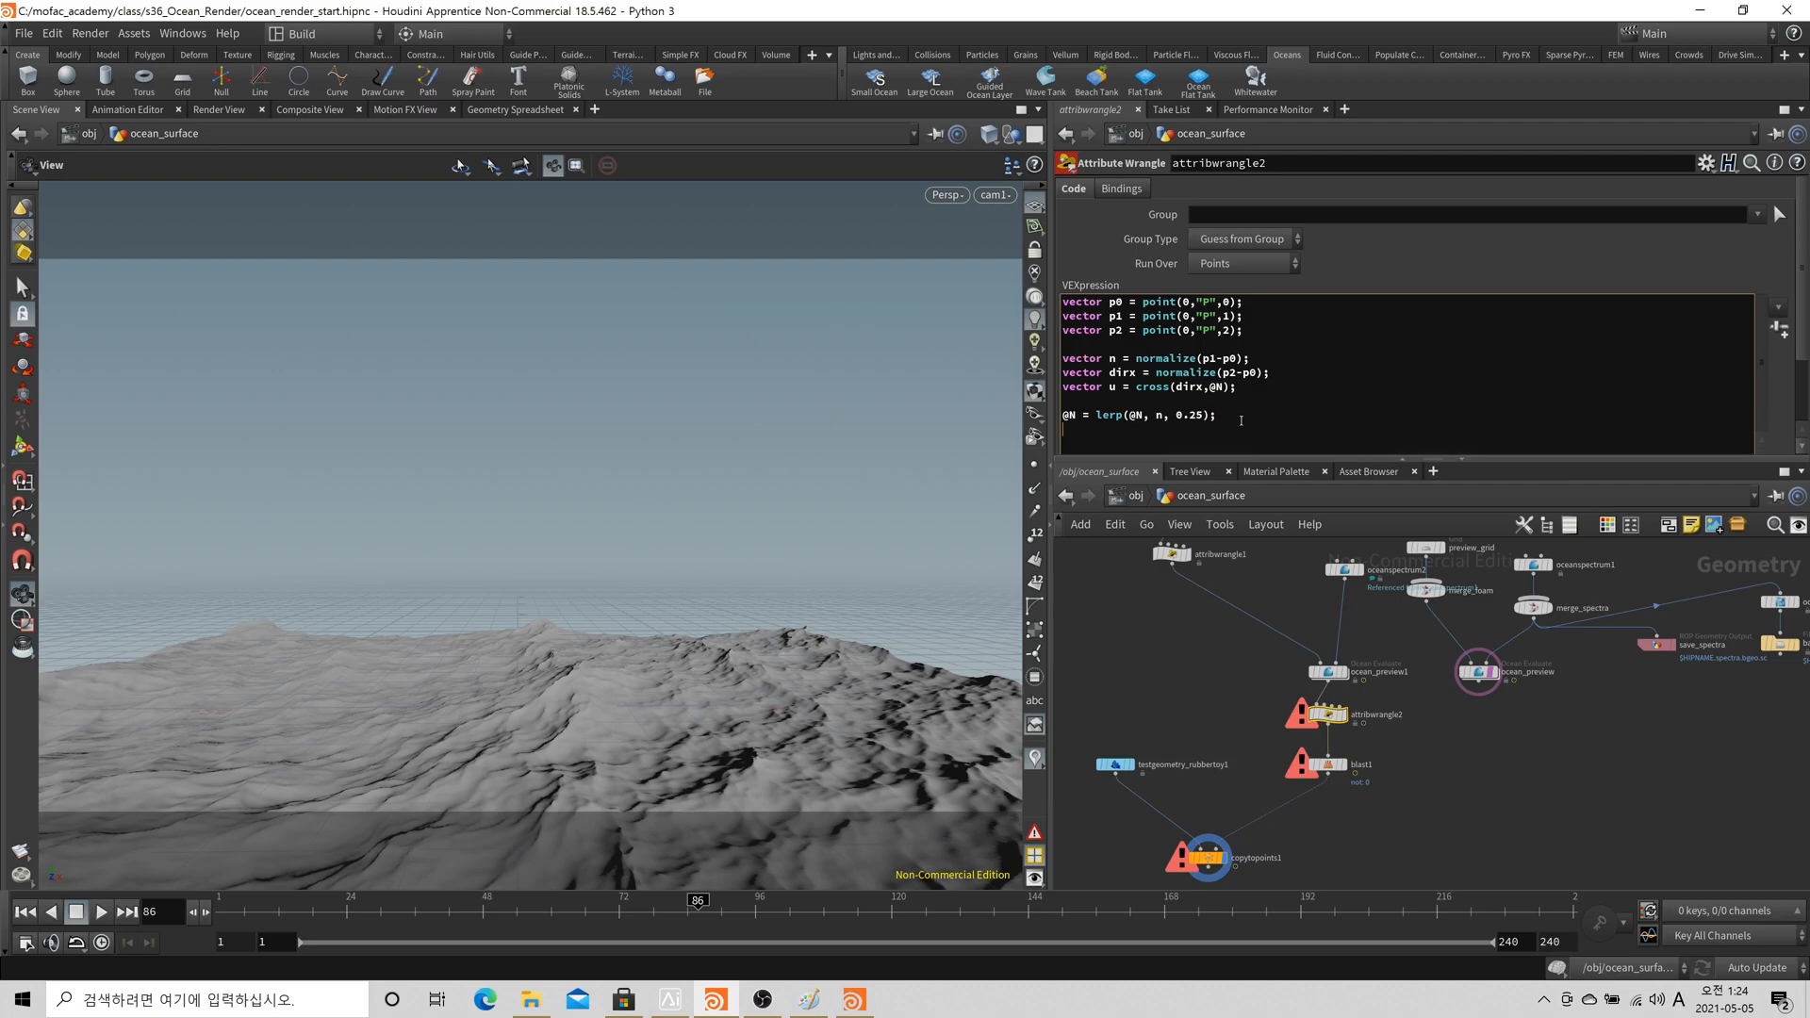
Add the up-vector blend "v@up = lerp(v@up, u, 0.5);" as the last line of attribwrangle2
{"action": "type", "text": "v@up"}
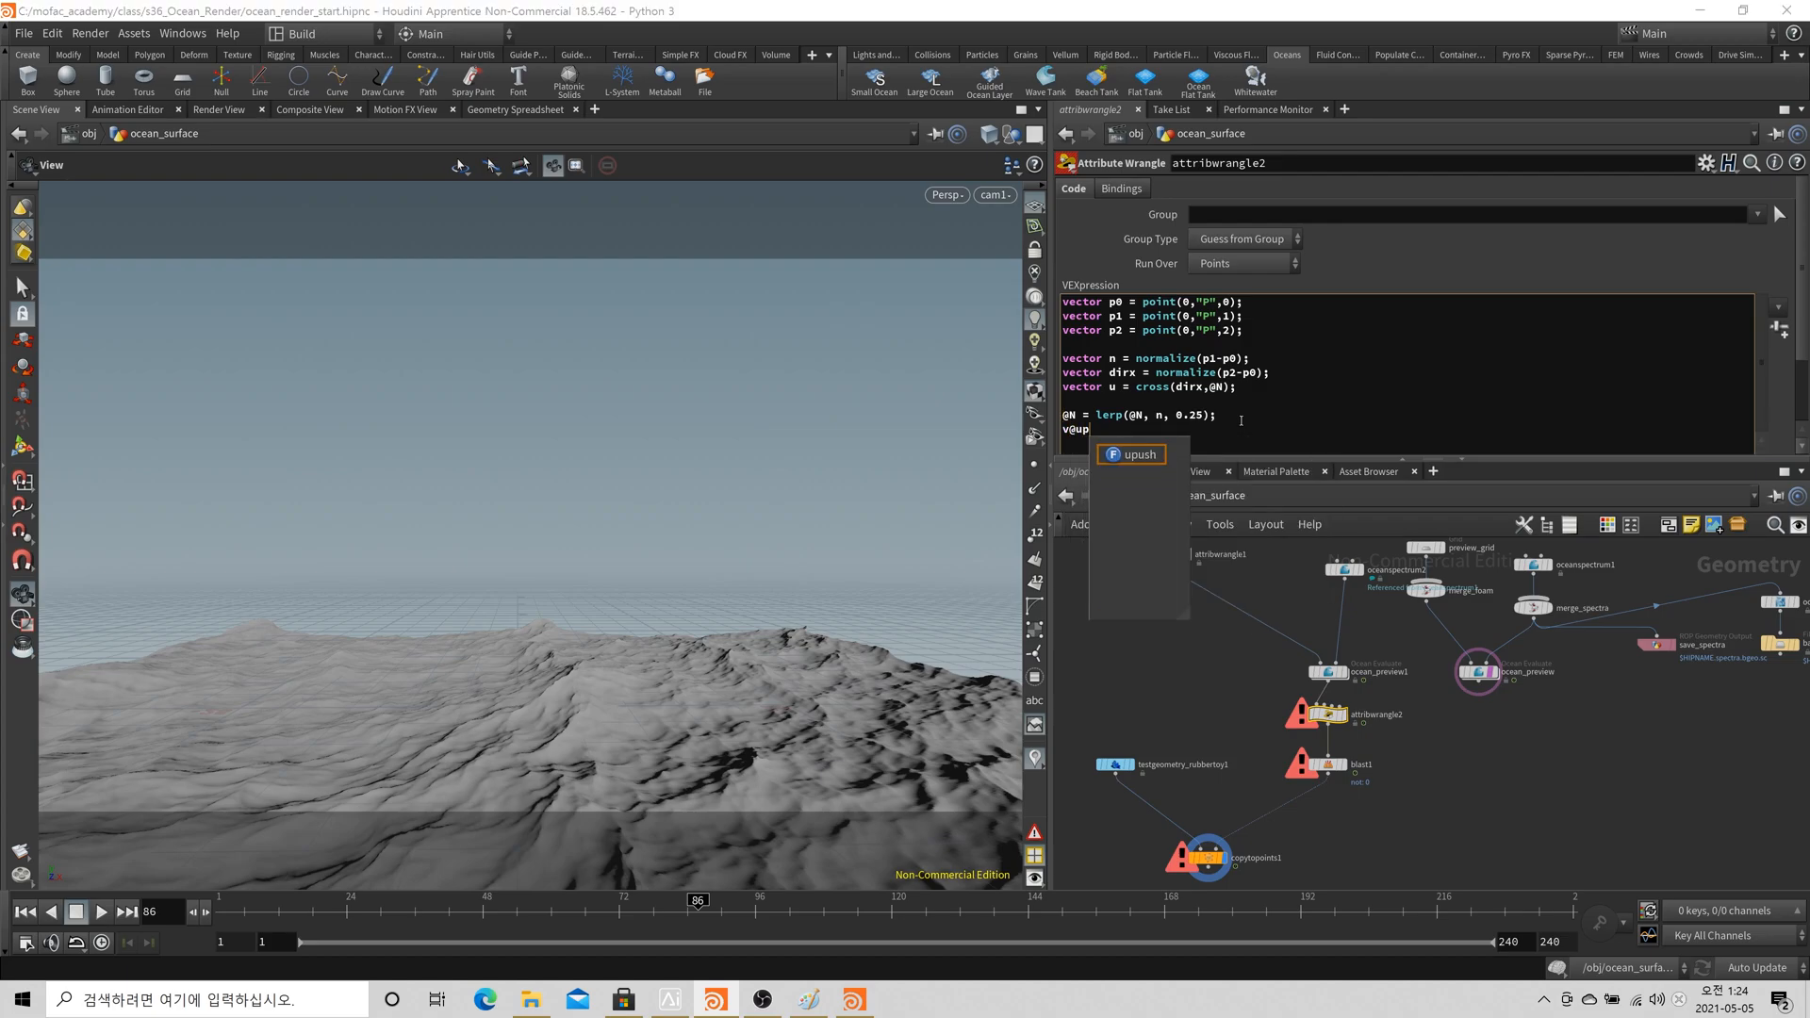
{"action": "type", "text": " = "}
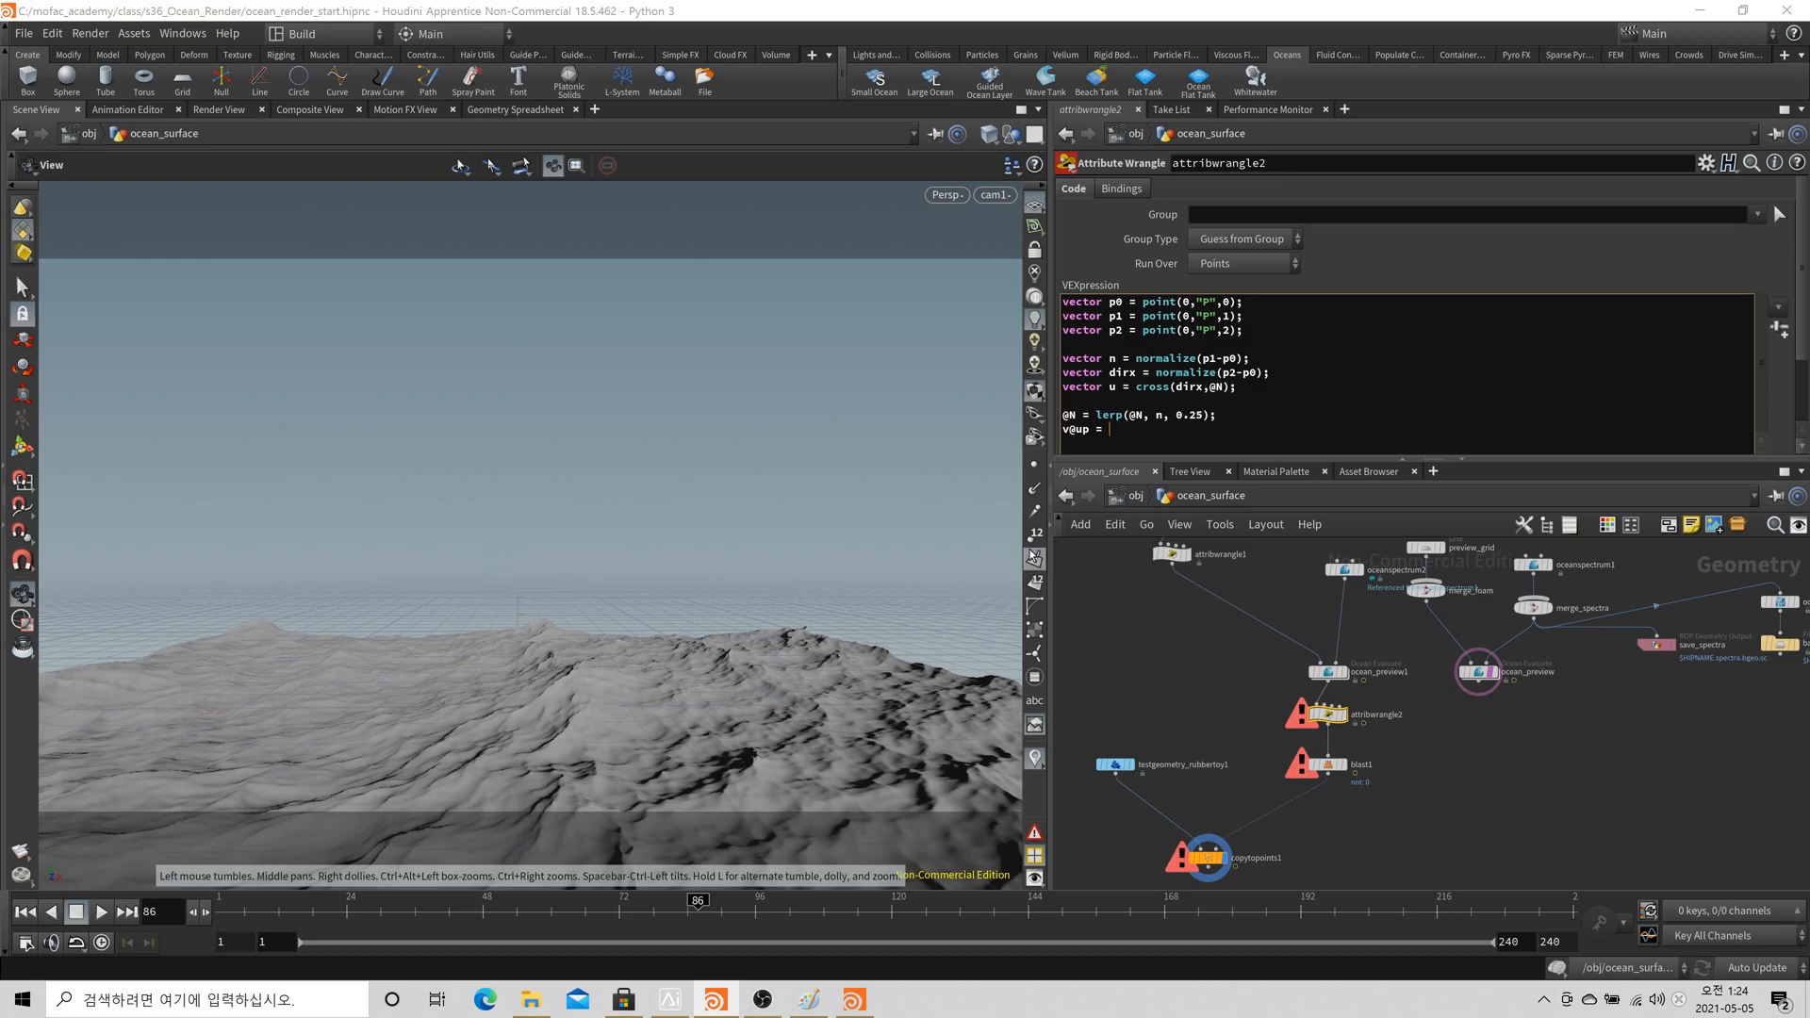
{"action": "type", "text": "lerp(v"}
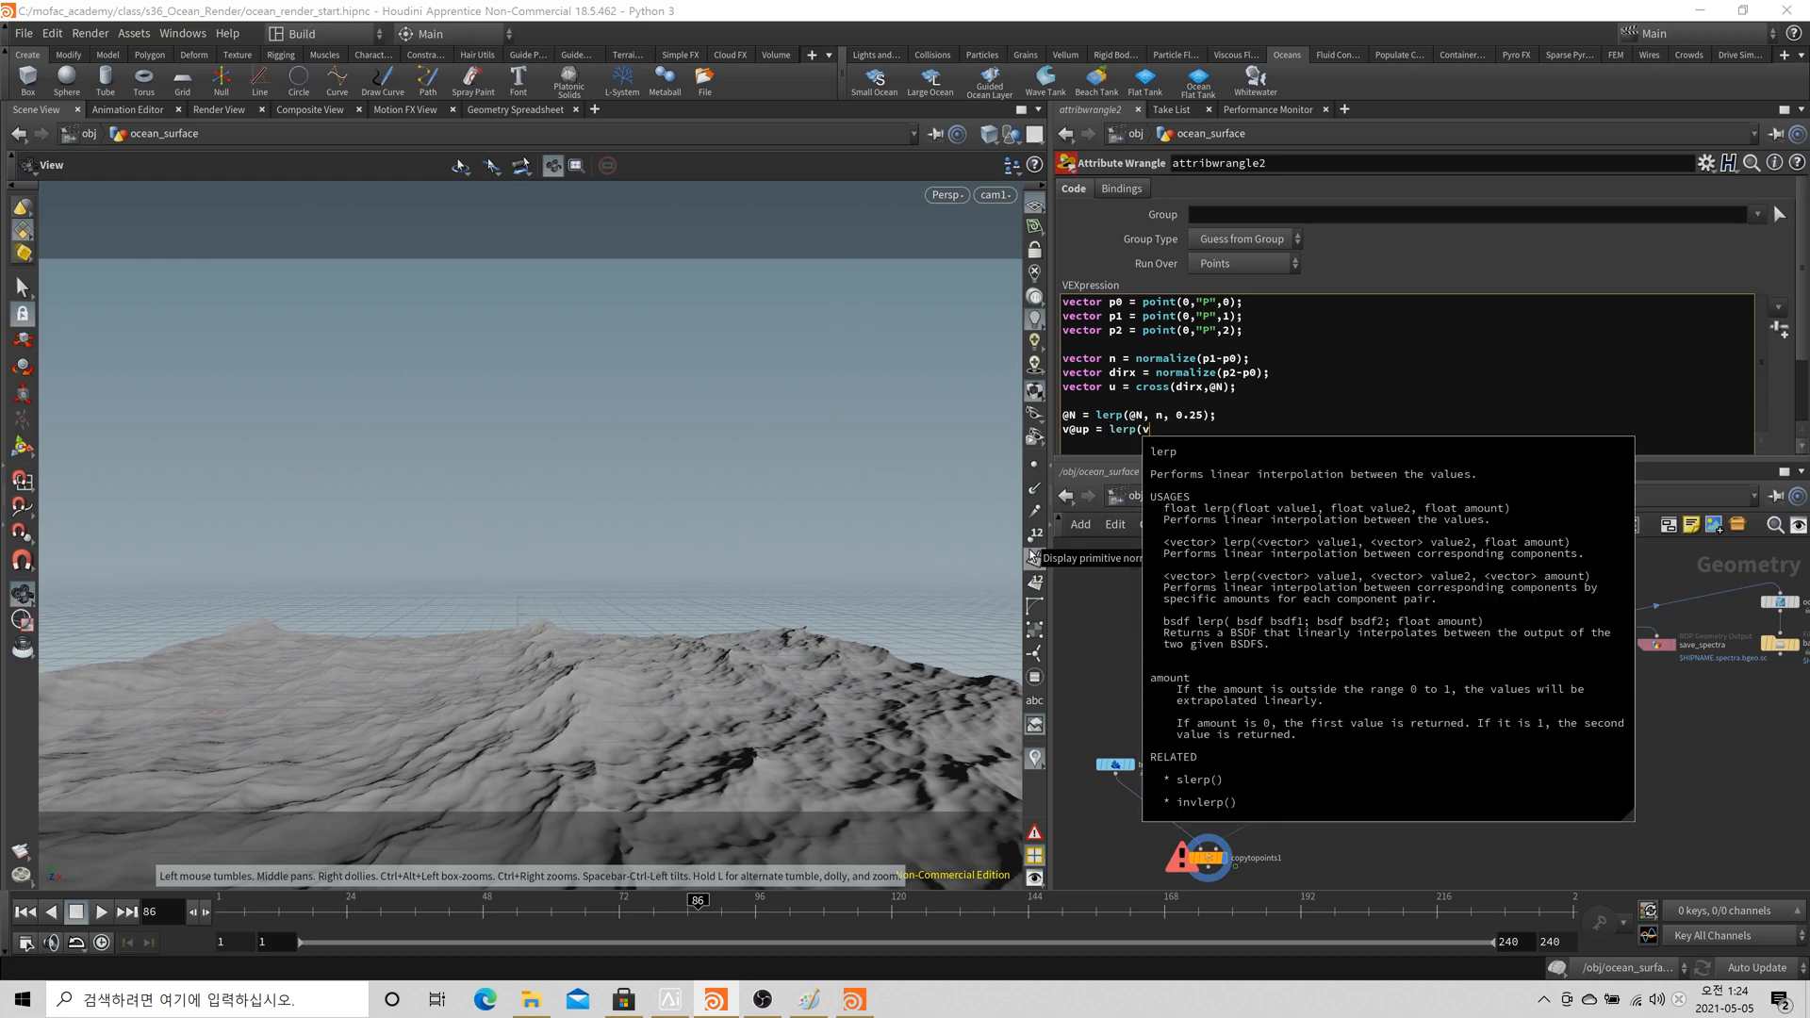
{"action": "type", "text": "@up,"}
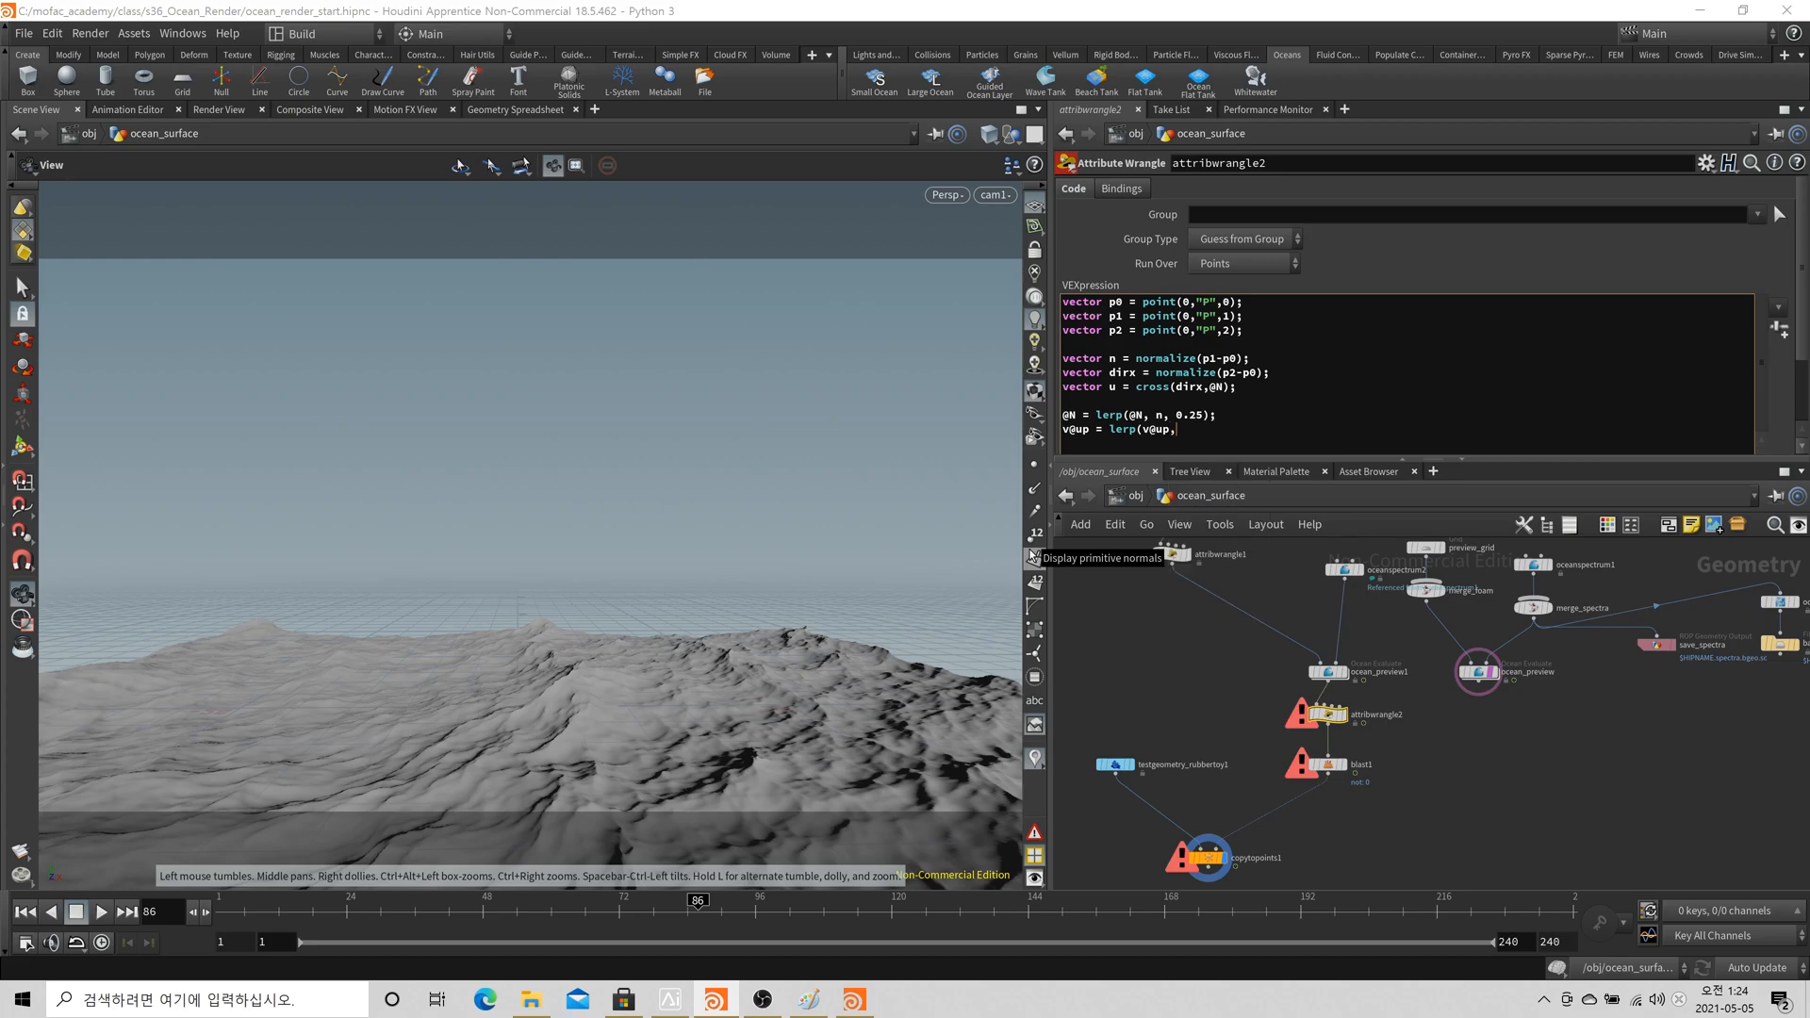
{"action": "type", "text": " u, 0.5);"}
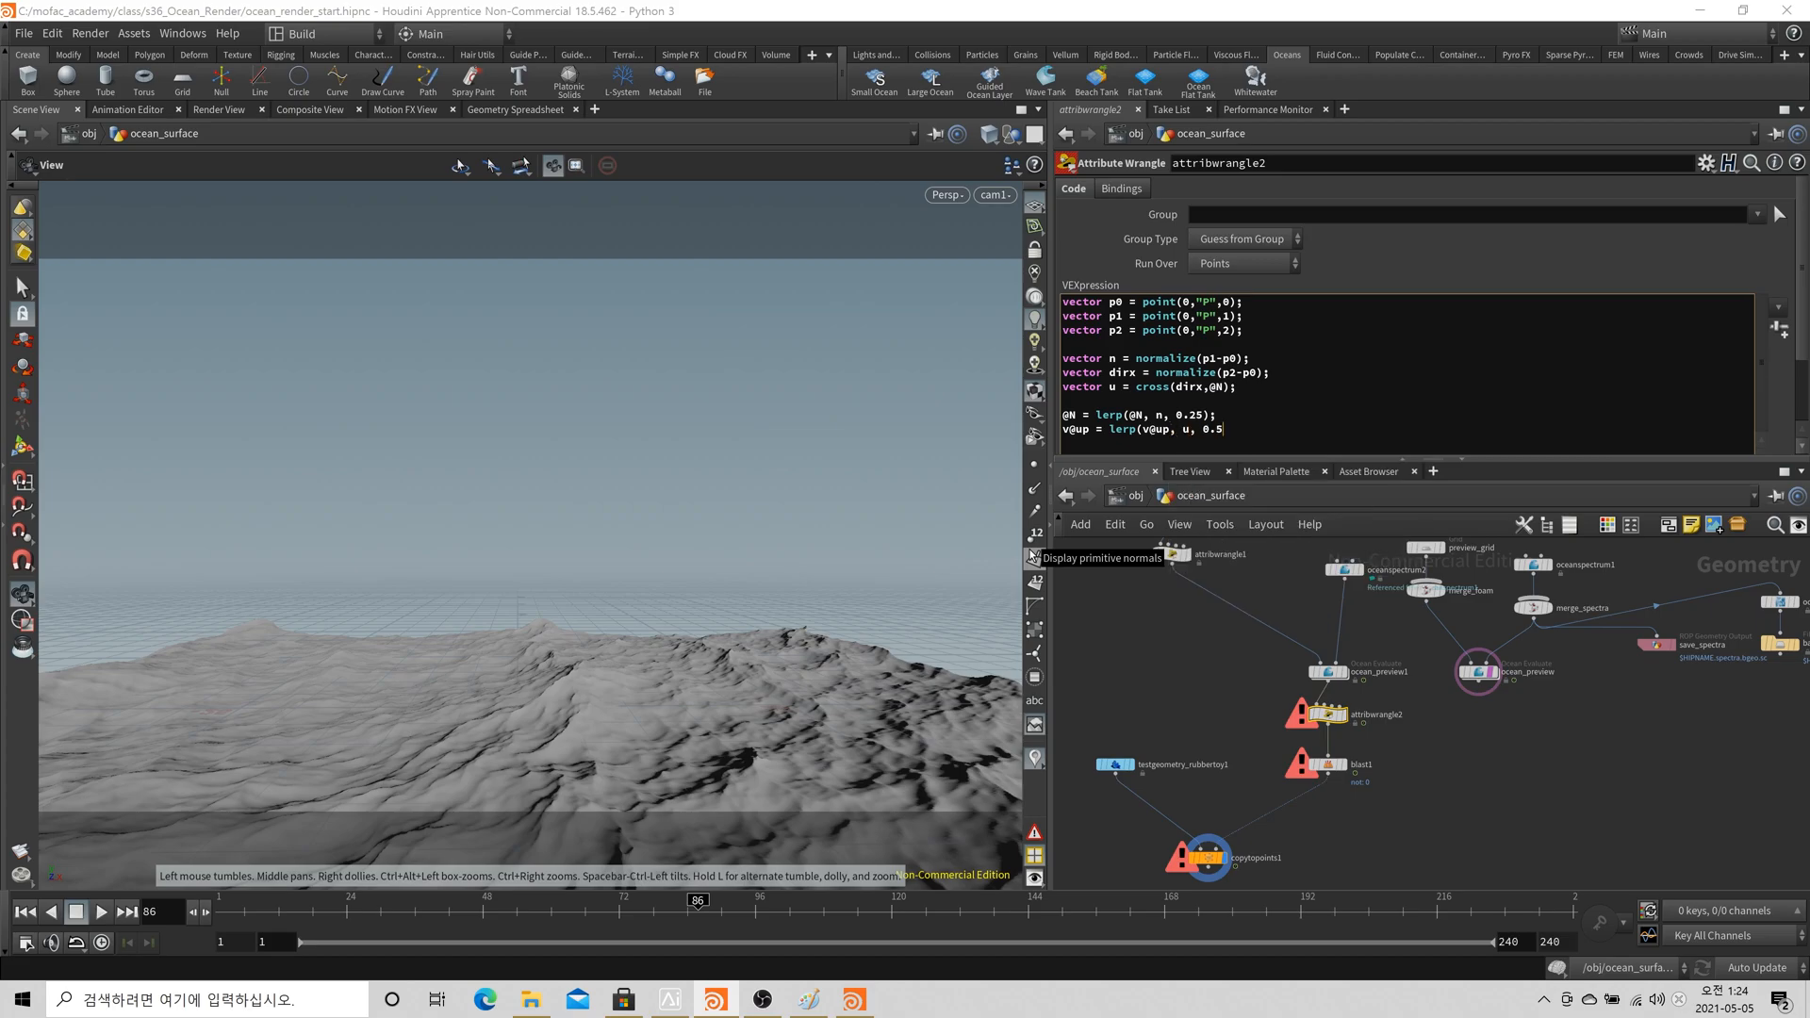